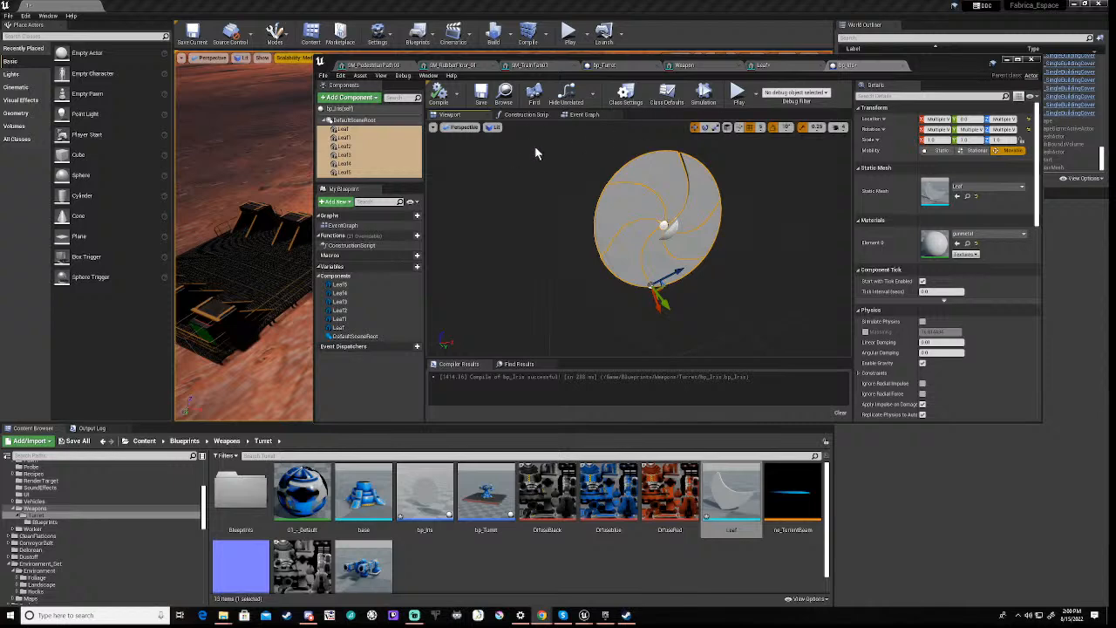
left_click_drag(928, 67, 804, 182)
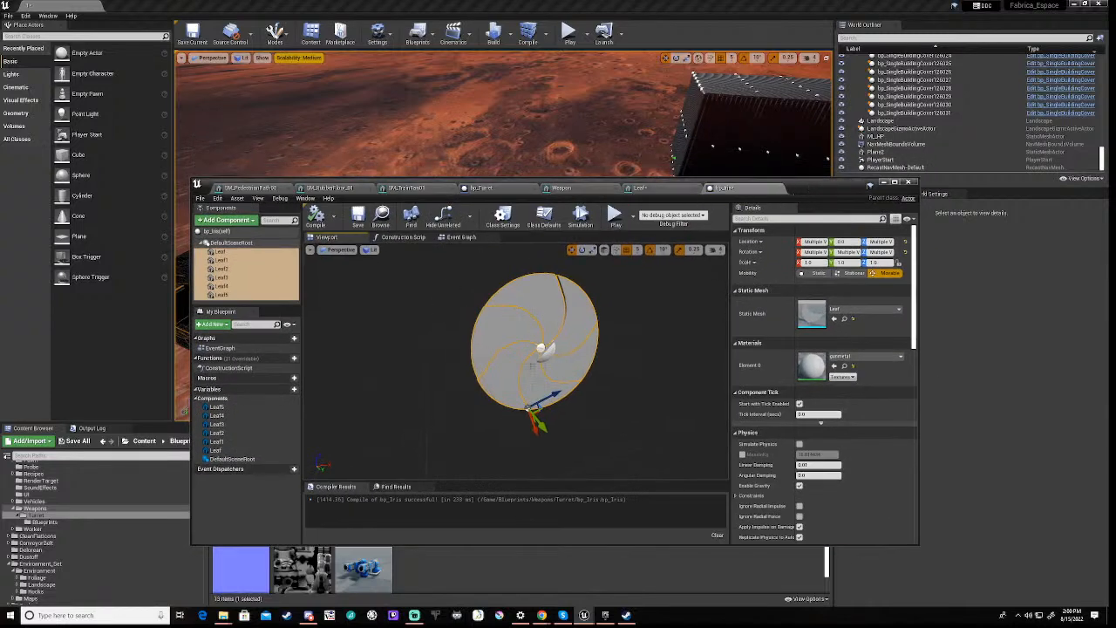
right_click_drag(516, 367, 559, 384)
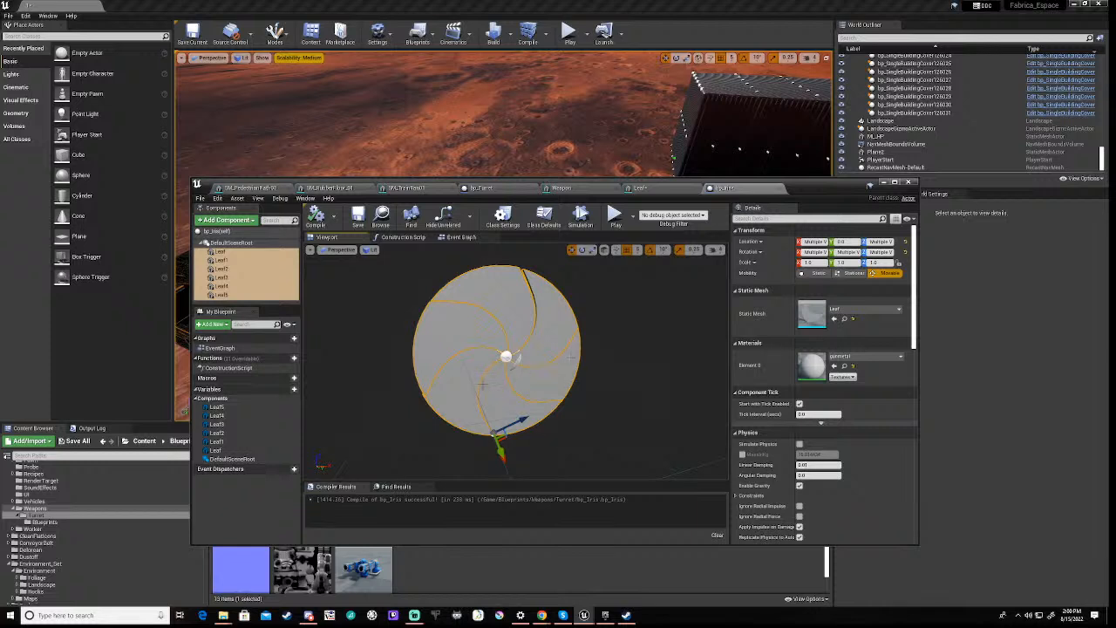
scroll(481, 402, "up", 5)
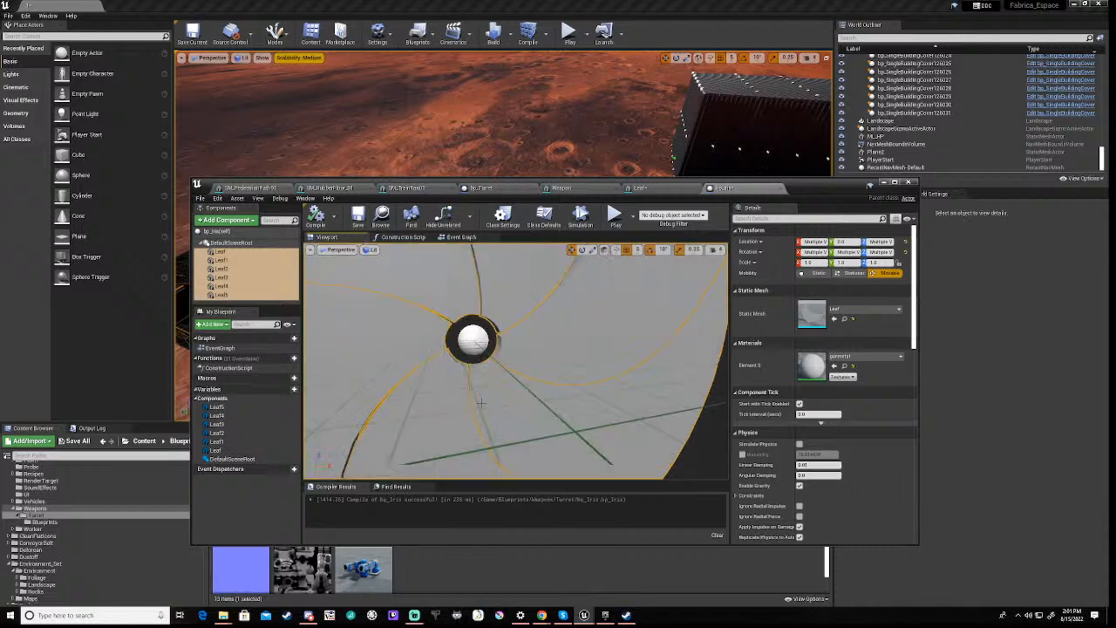
scroll(480, 402, "down", 5)
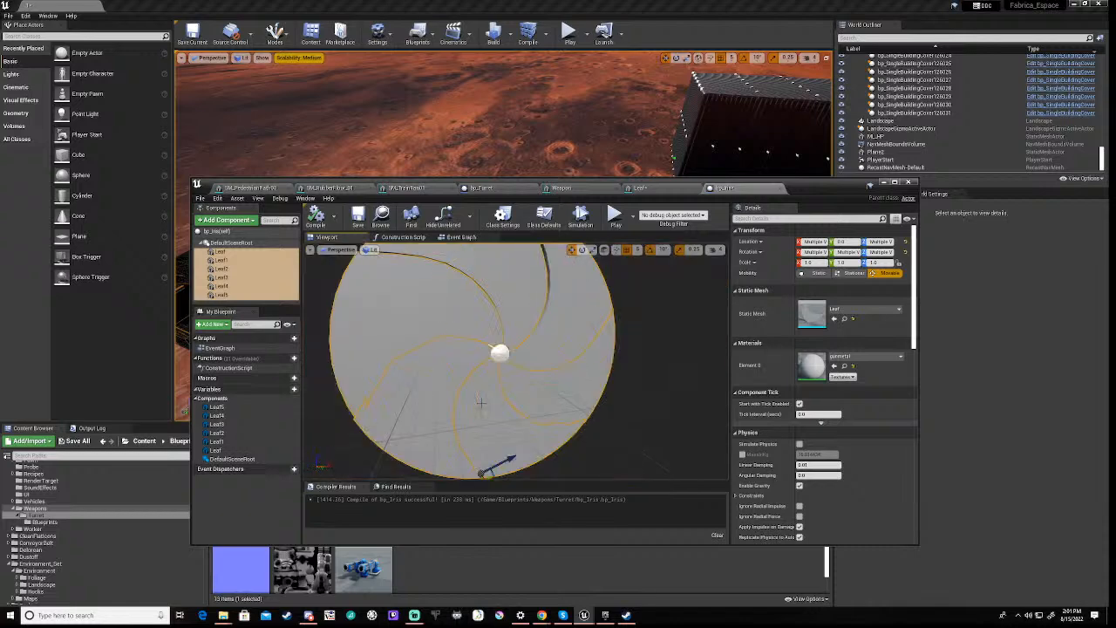
scroll(481, 402, "down", 3)
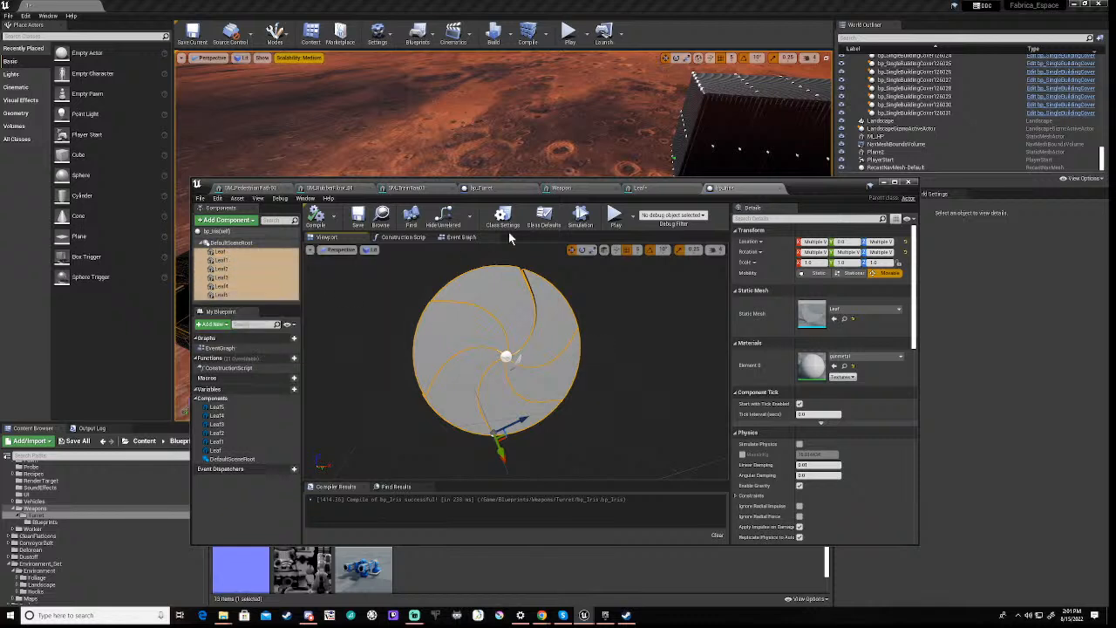
Add an Event BeginPlay node to the event graph of the bp_Iris blueprint
left_click(460, 238)
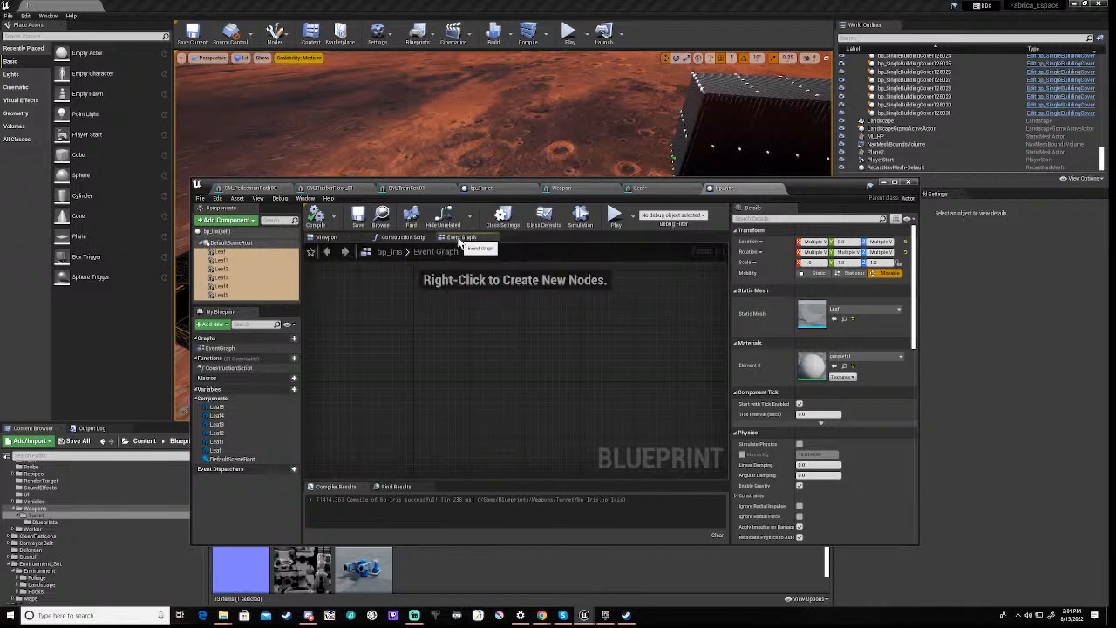
right_click(491, 390)
type("event")
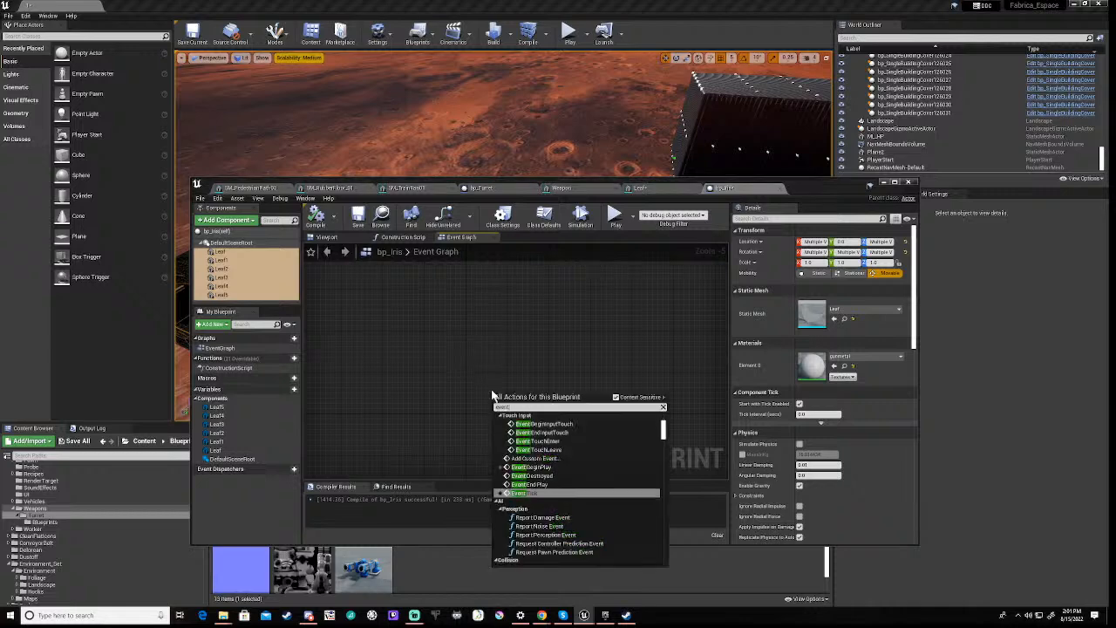
type(" bie")
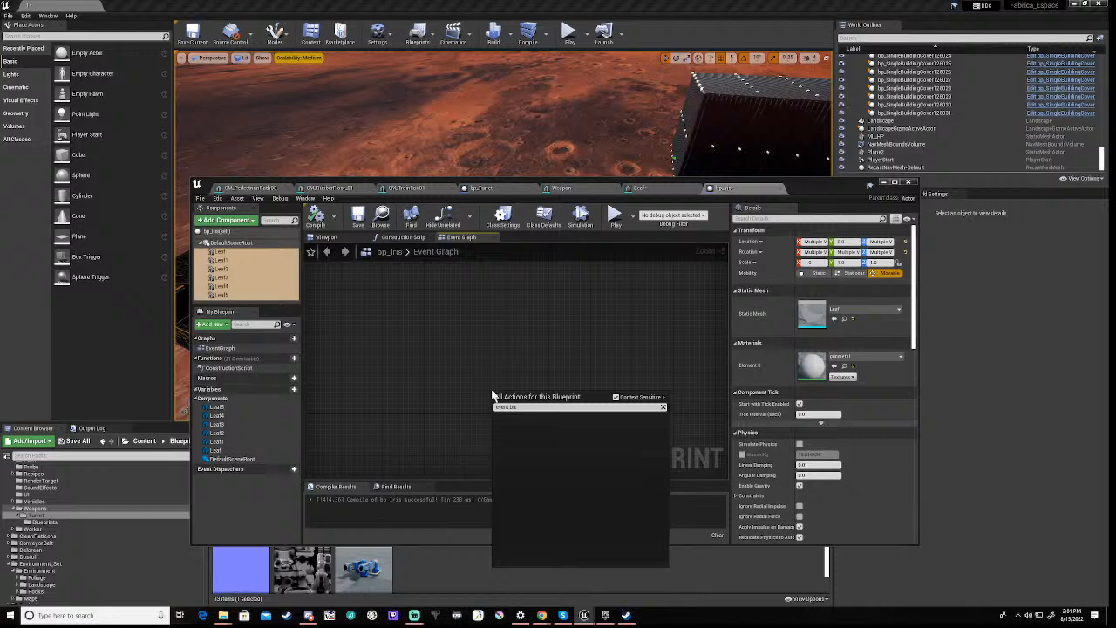
key("BackSpace")
key("BackSpace")
type("egin")
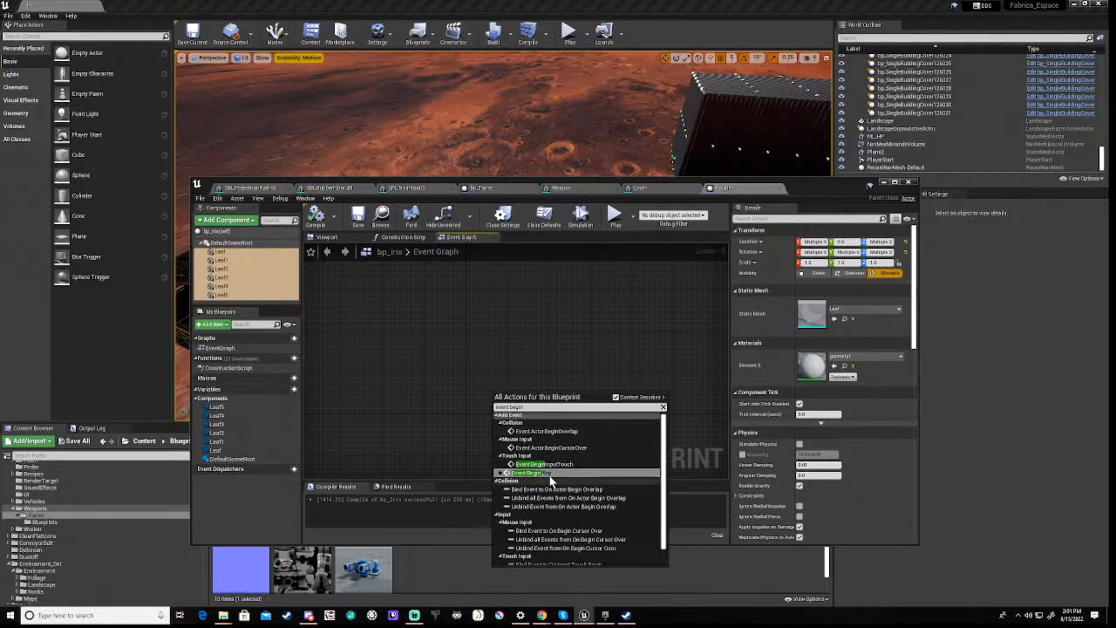
left_click(550, 474)
right_click_drag(521, 434, 488, 352)
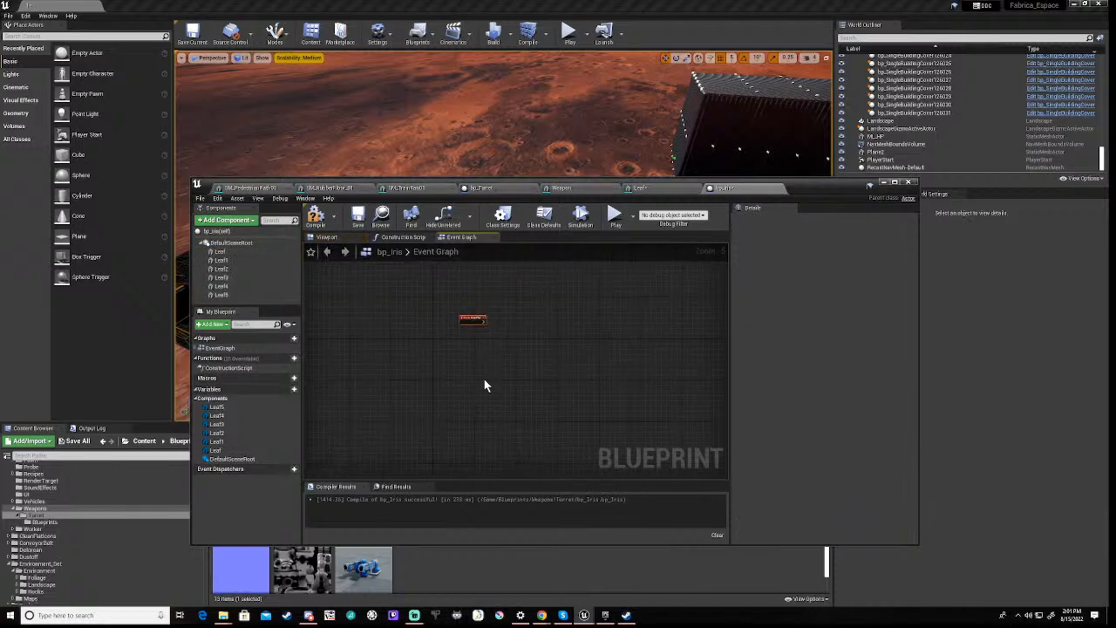
Add a custom event named flippy below Event BeginPlay, leaving room beside it for a following node
right_click(485, 385)
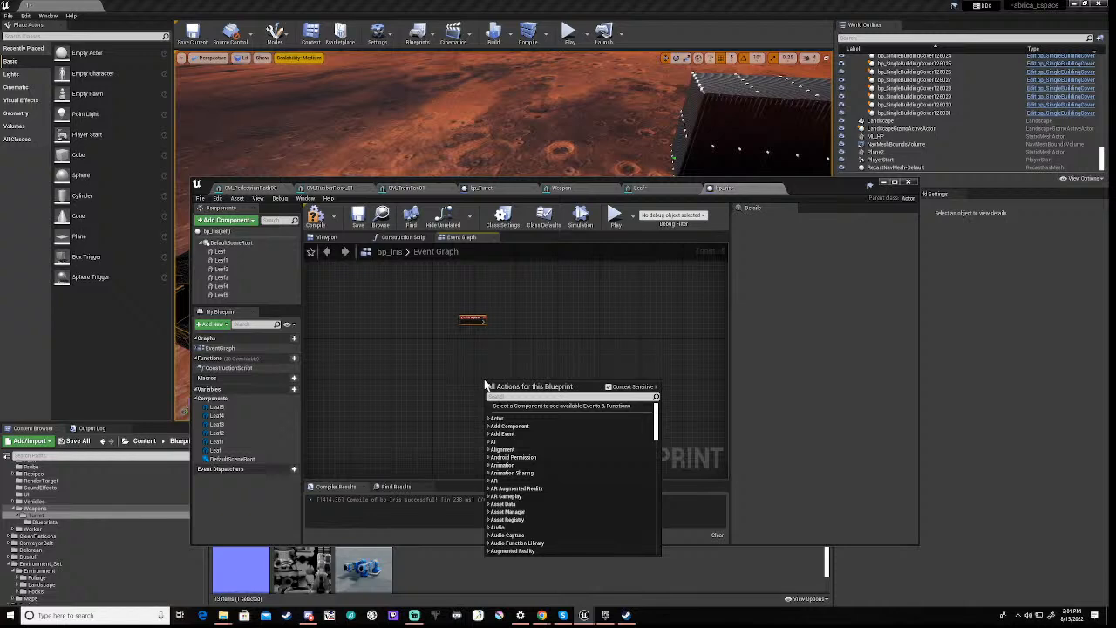
type("cust")
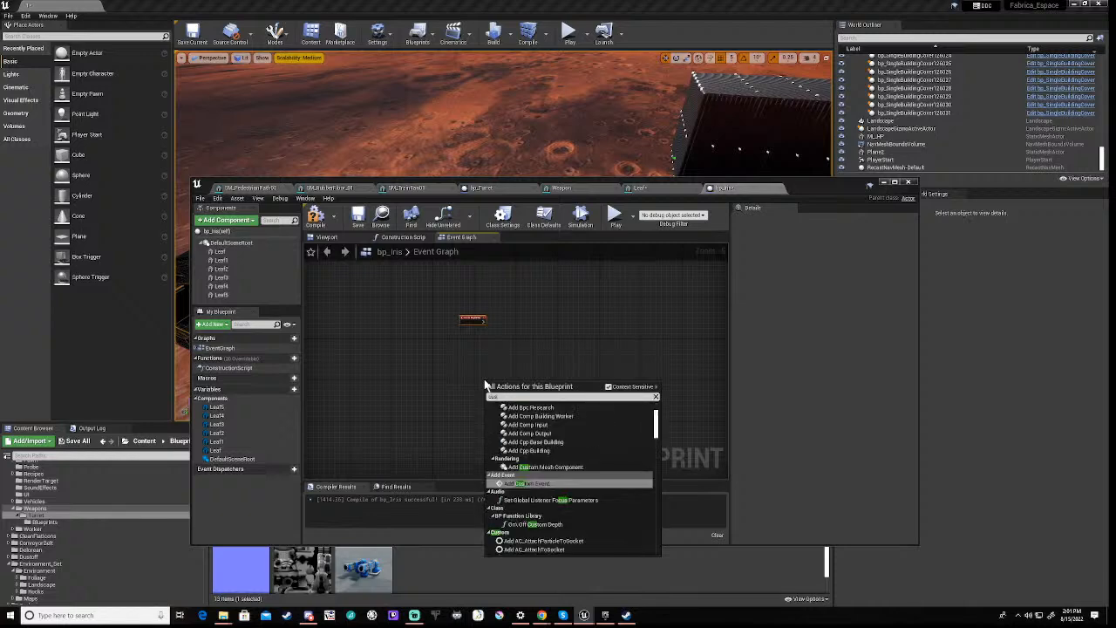
left_click(531, 483)
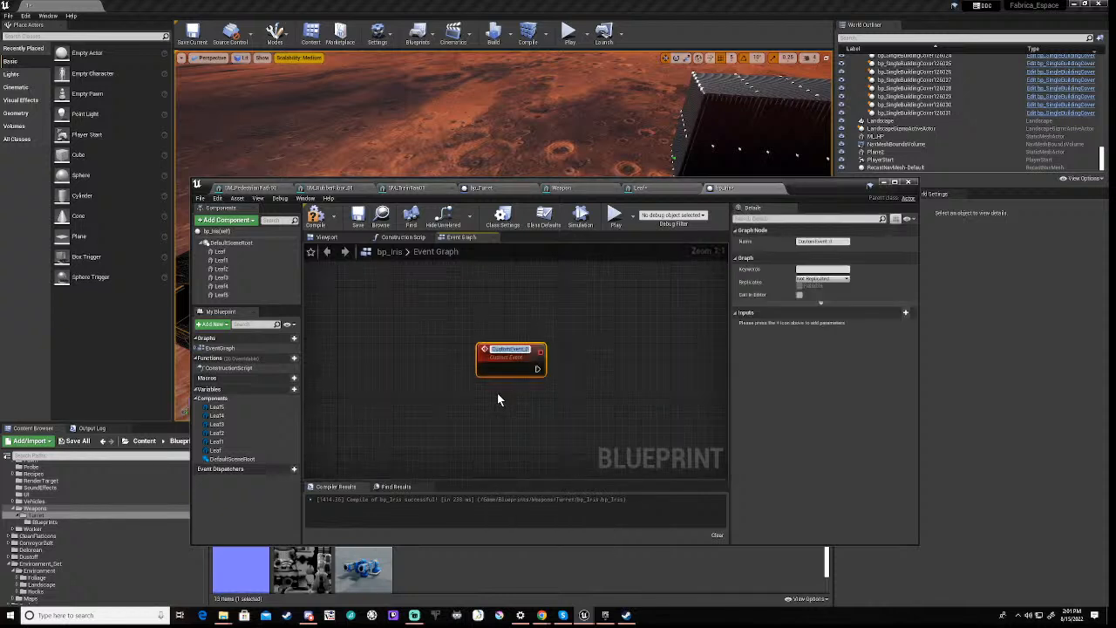
type("Fire")
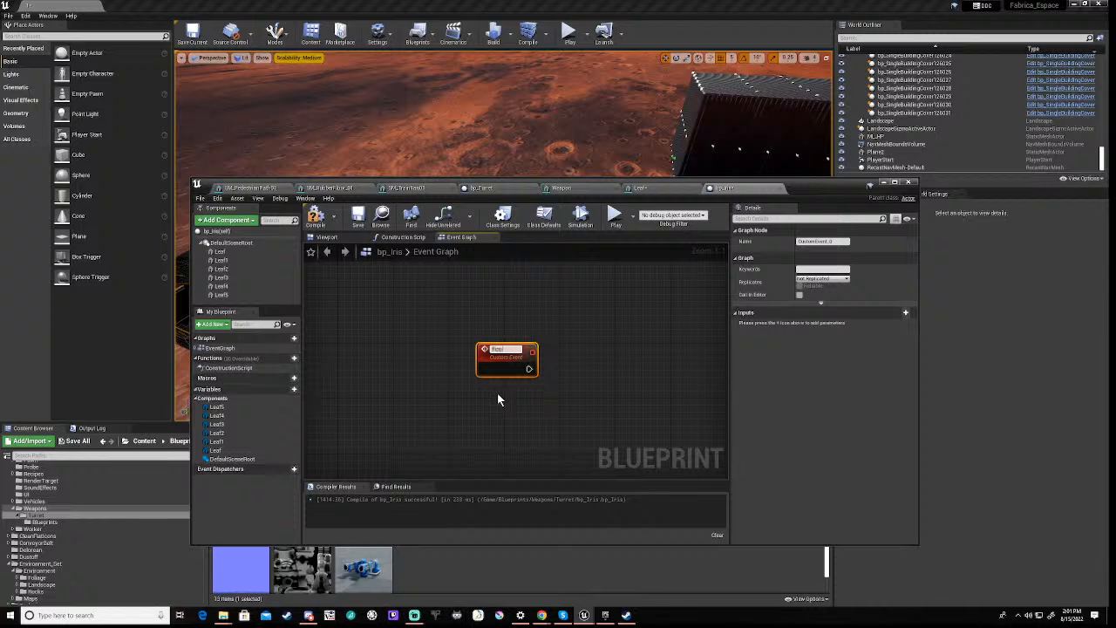
key("Return")
left_click_drag(508, 351, 446, 352)
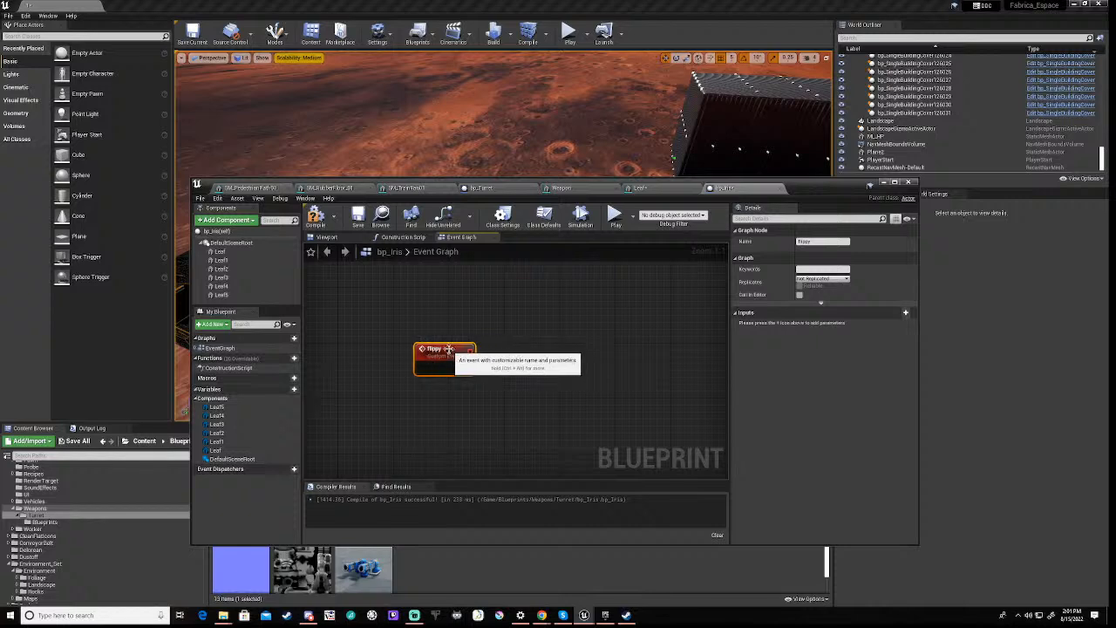
Add a Flip Flop node beside the flippy event and connect the event's execution output to it
right_click(535, 394)
type("flip")
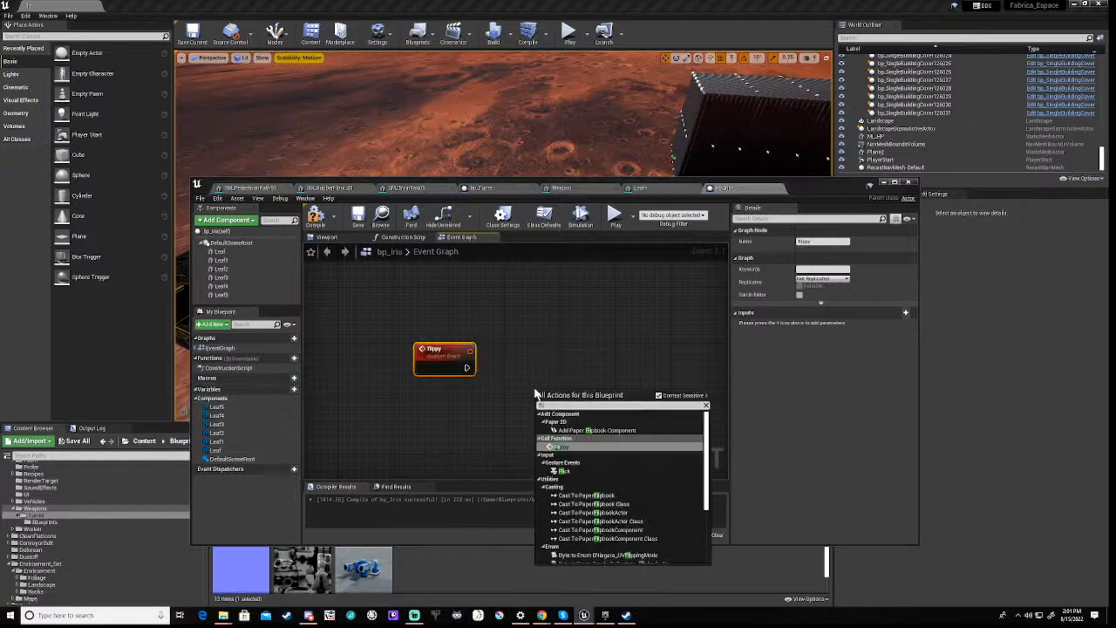
type("f")
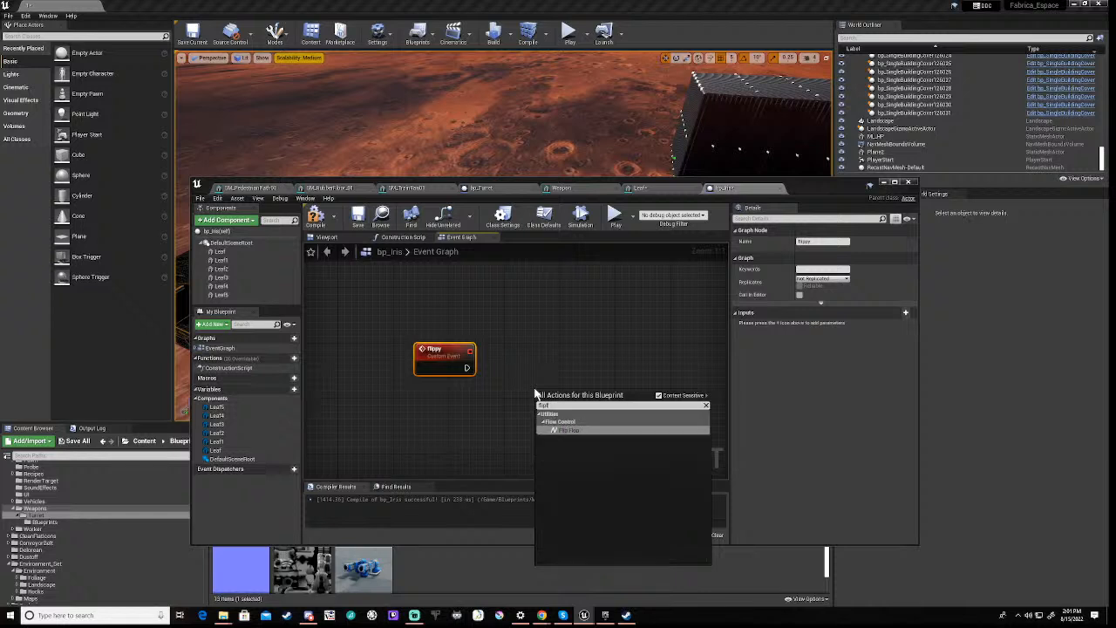
left_click(569, 432)
left_click_drag(555, 401, 575, 359)
left_click_drag(466, 367, 559, 367)
Add a custom event named OpenIris in the empty graph area below the flippy event
right_click_drag(501, 417, 533, 352)
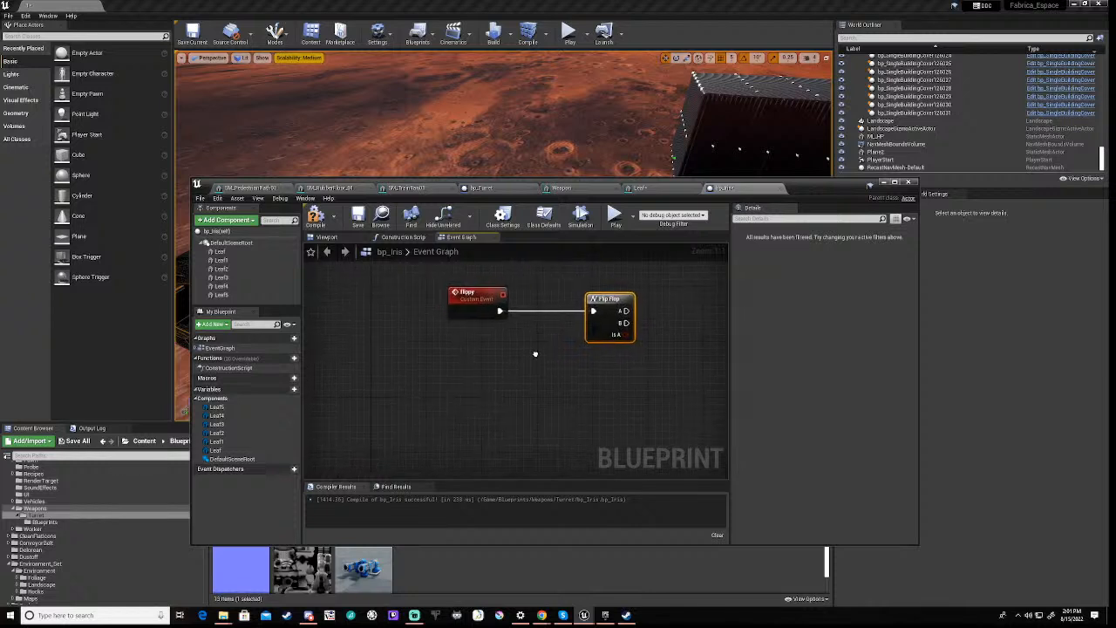
right_click(463, 445)
type("custom")
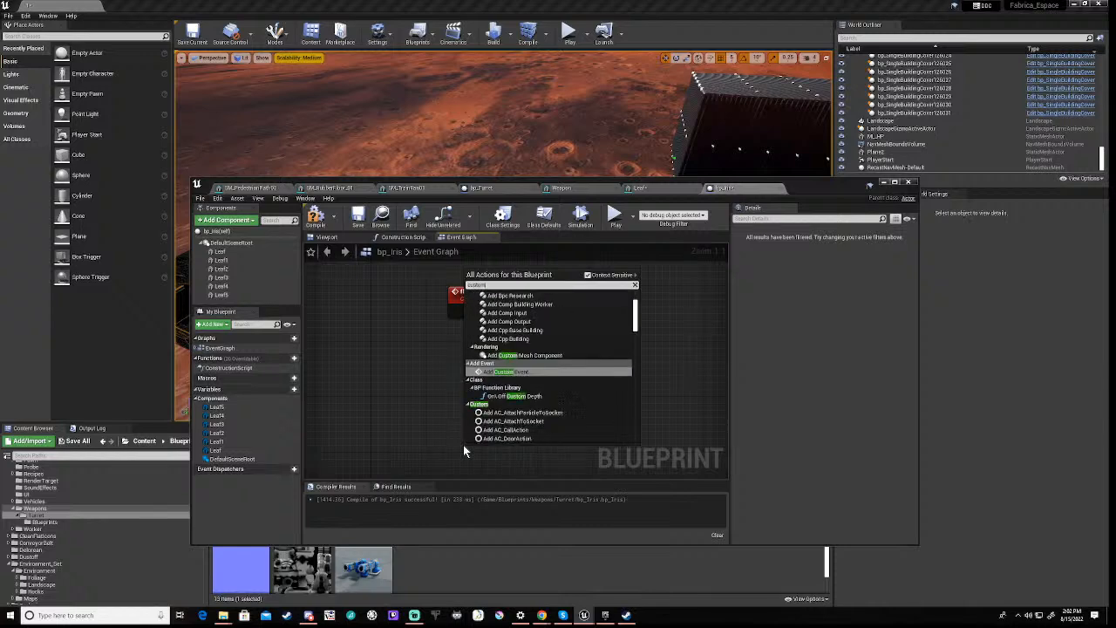
left_click(520, 372)
type("OpenIris")
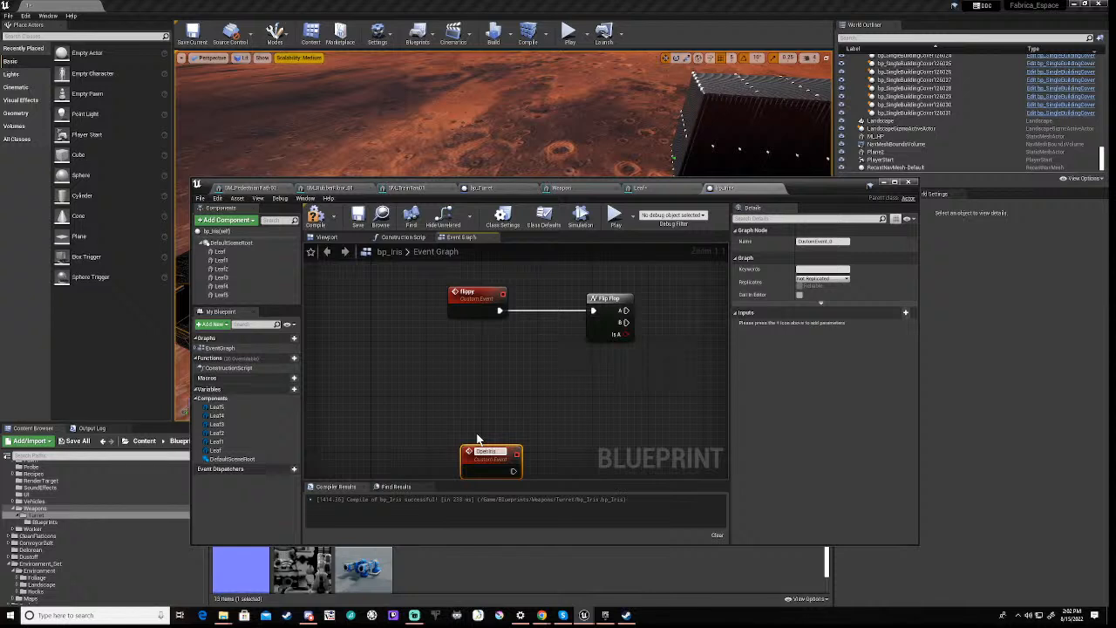
key("Return")
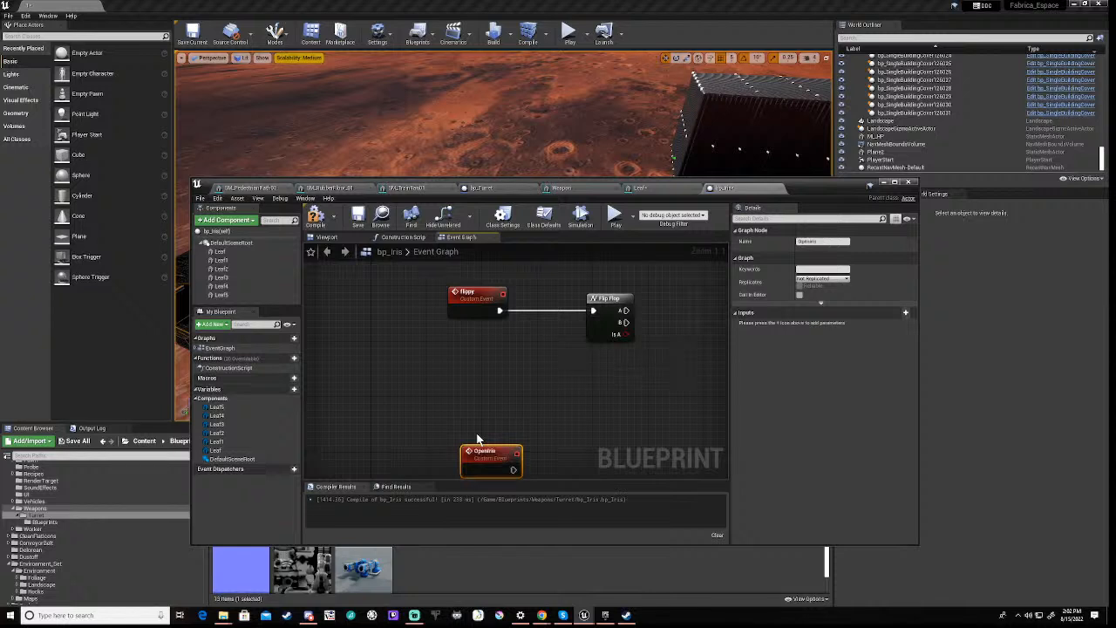
Add a custom event named CloseIris below OpenIris and move it slightly further down
right_click_drag(478, 436, 482, 327)
right_click(465, 428)
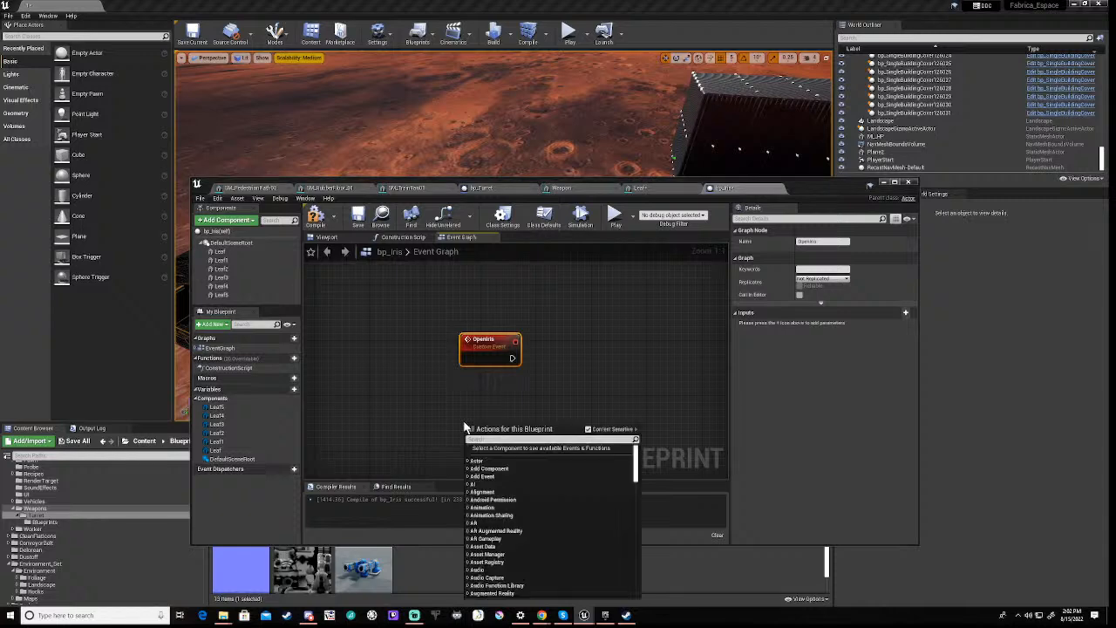
type("custom")
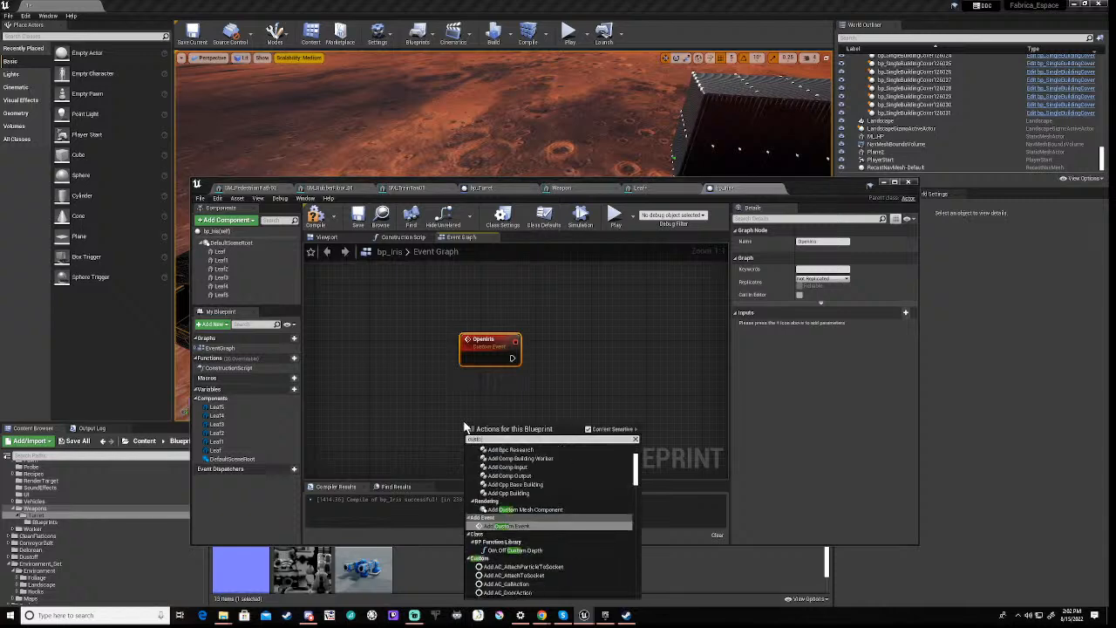
left_click(511, 527)
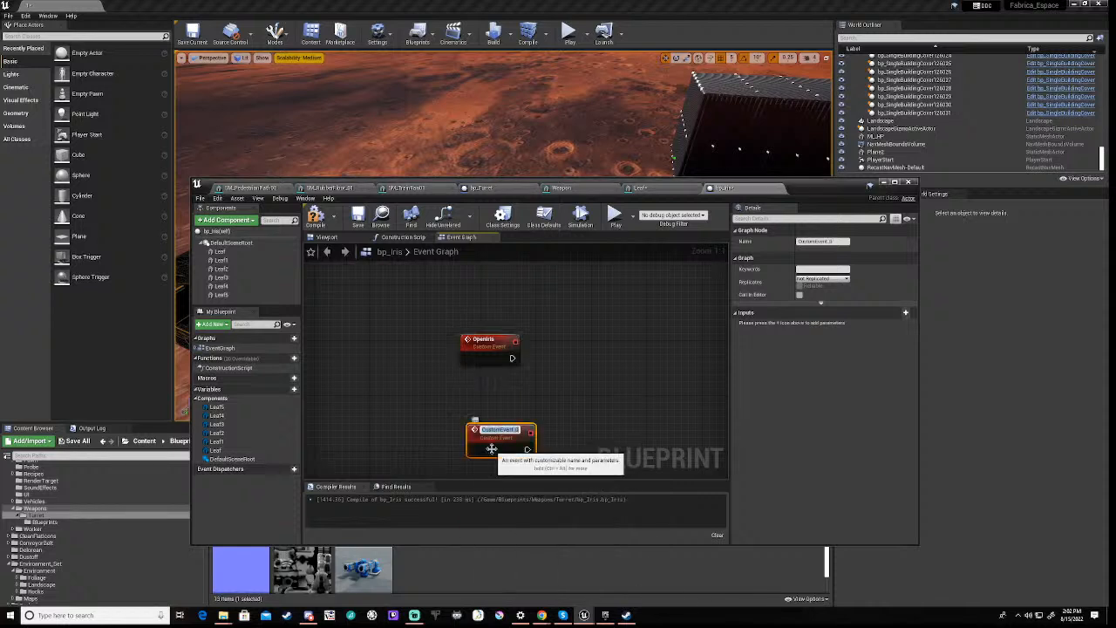
type("CloseIris")
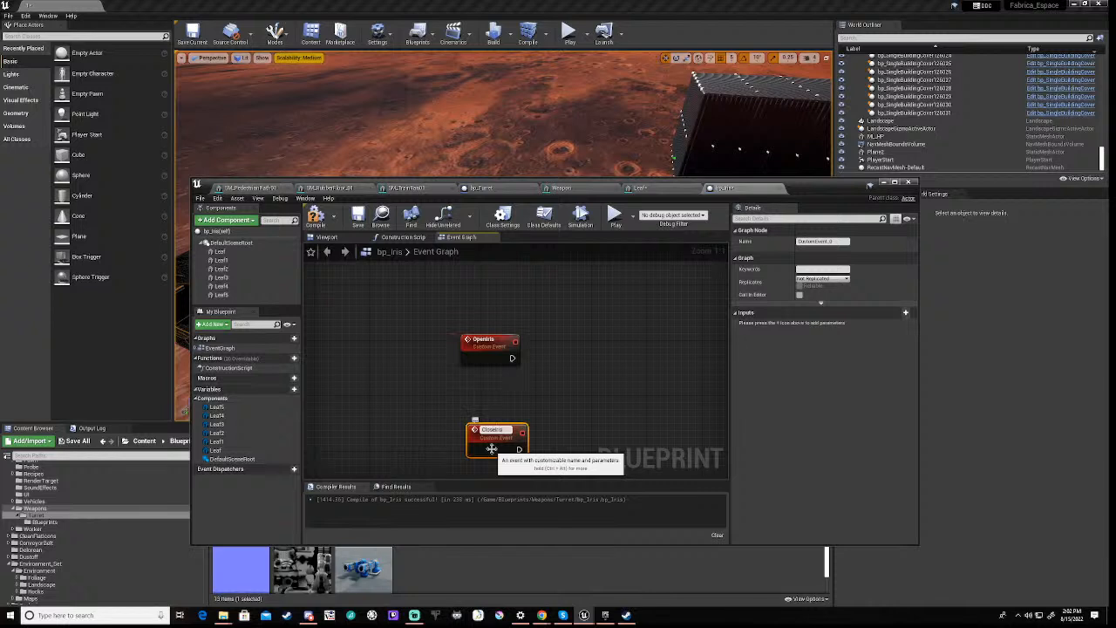
key("Return")
left_click(525, 398)
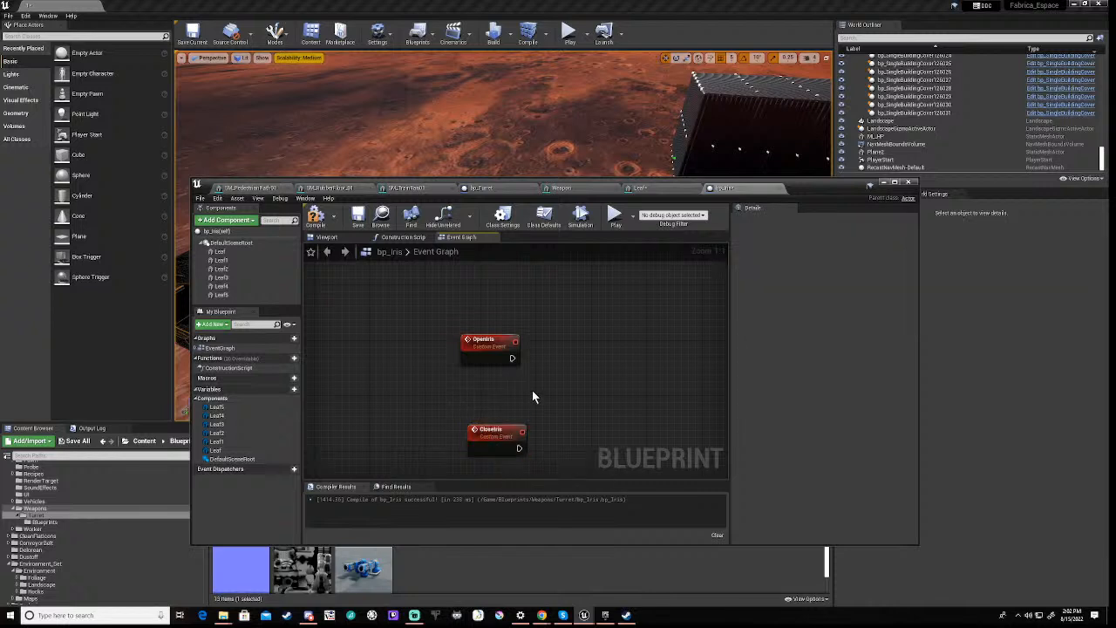
right_click_drag(532, 390, 503, 403)
double_click(469, 442)
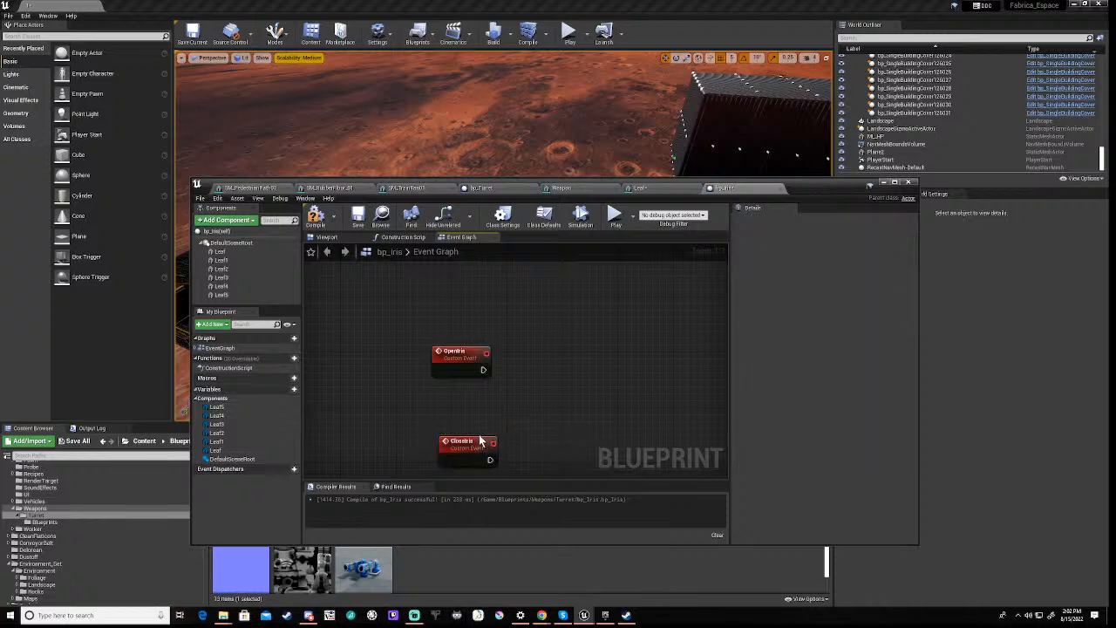
left_click_drag(485, 448, 476, 469)
Add a Set Timer by Function Name node driven by Event BeginPlay's execution output
right_click_drag(561, 375, 551, 452)
scroll(492, 358, "up", 5)
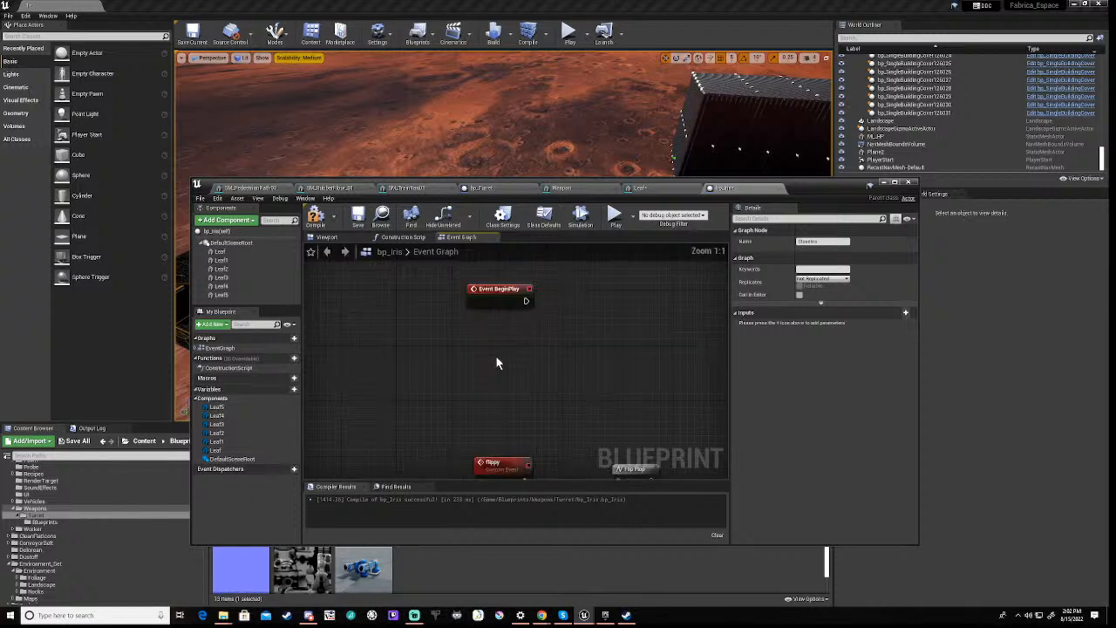
left_click_drag(525, 301, 630, 311)
type("set timer")
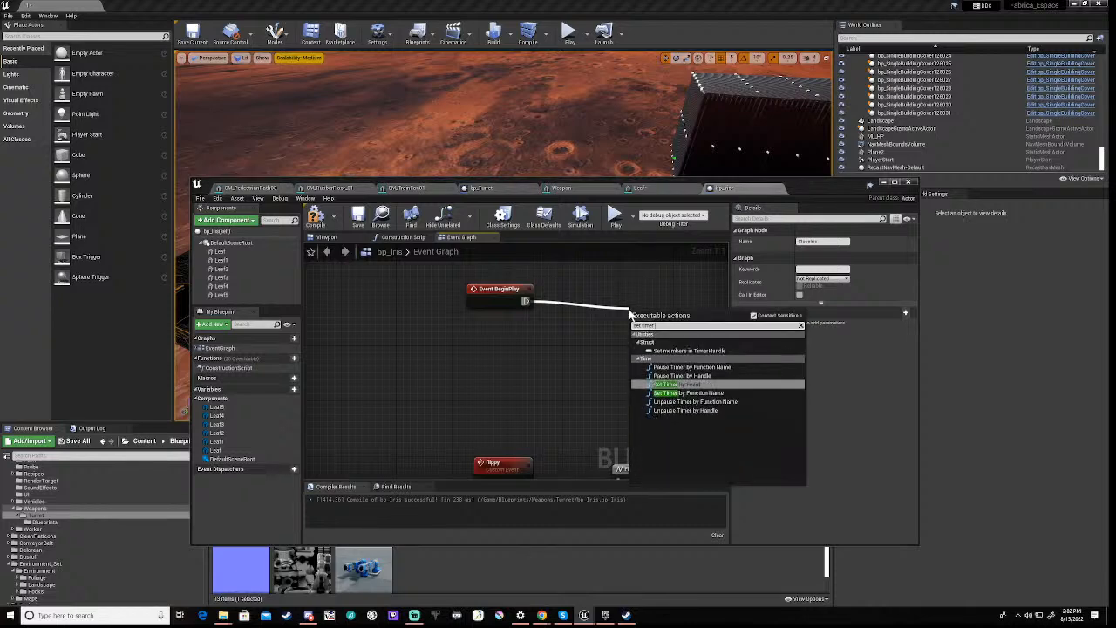
left_click(688, 393)
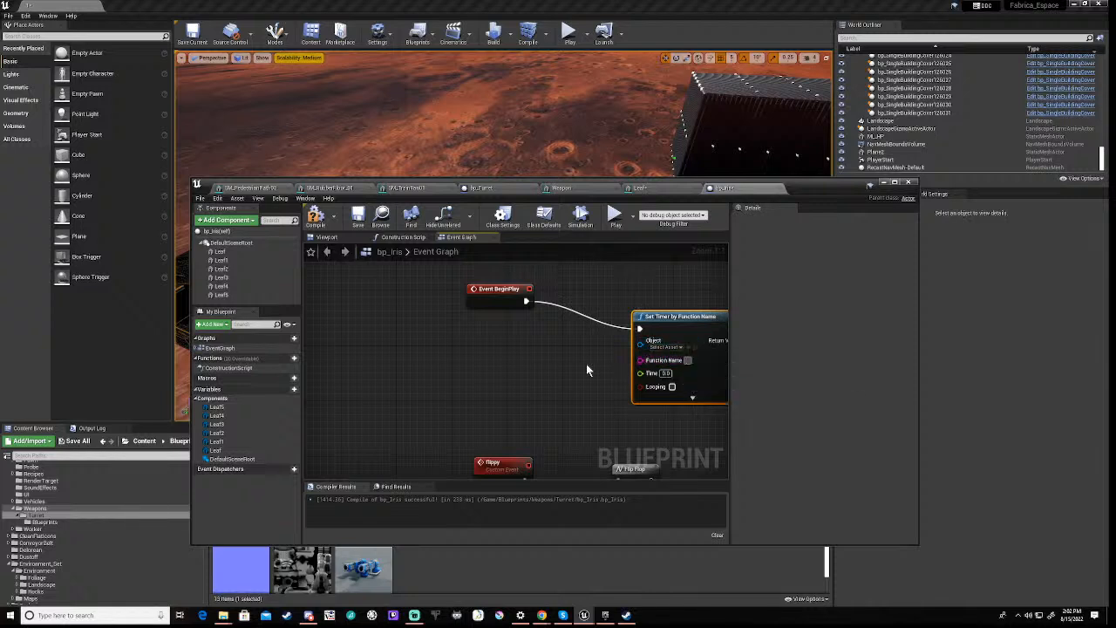
Set the timer's function name to flippy, its time to 5.0 and enable looping, moving the node up to line up with Event BeginPlay
type("flippy")
left_click(671, 386)
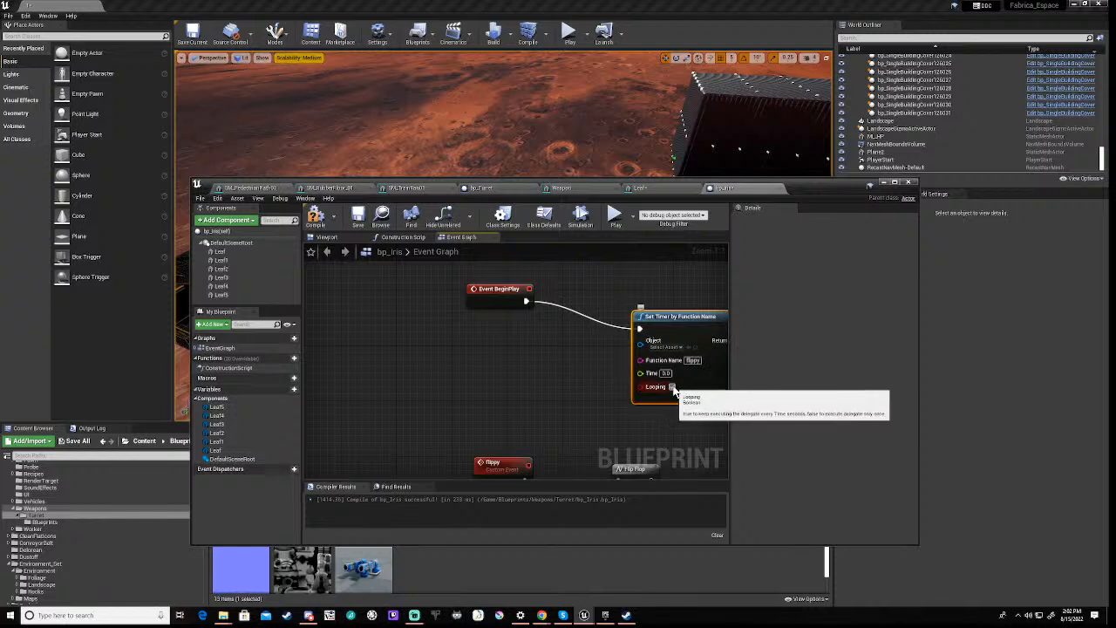
type("30.0")
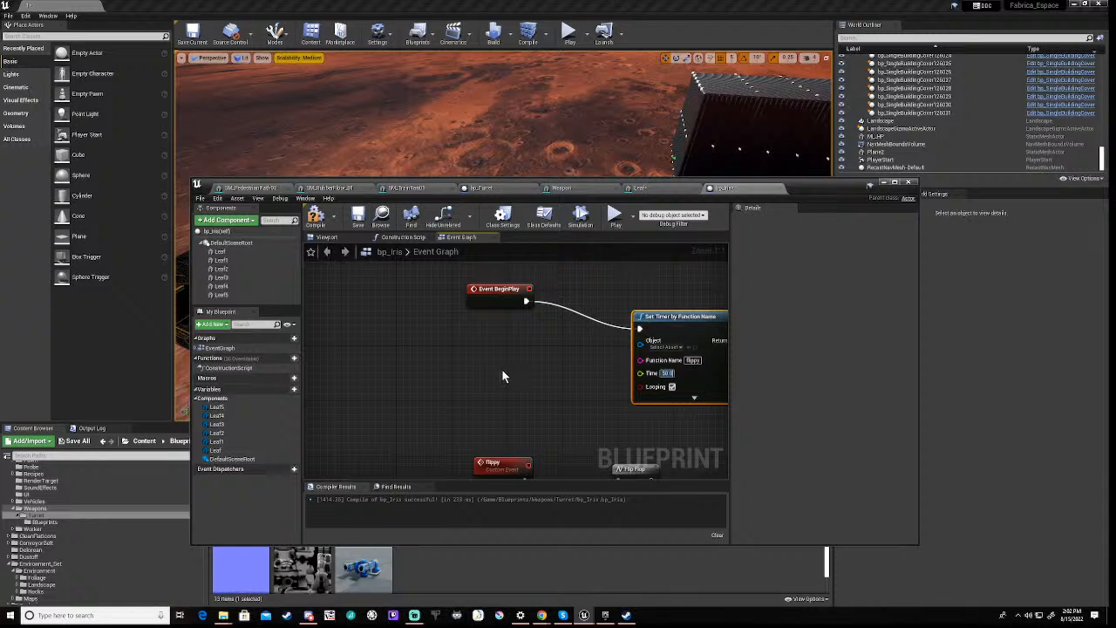
type("5.0")
key("Return")
right_click_drag(611, 419, 540, 397)
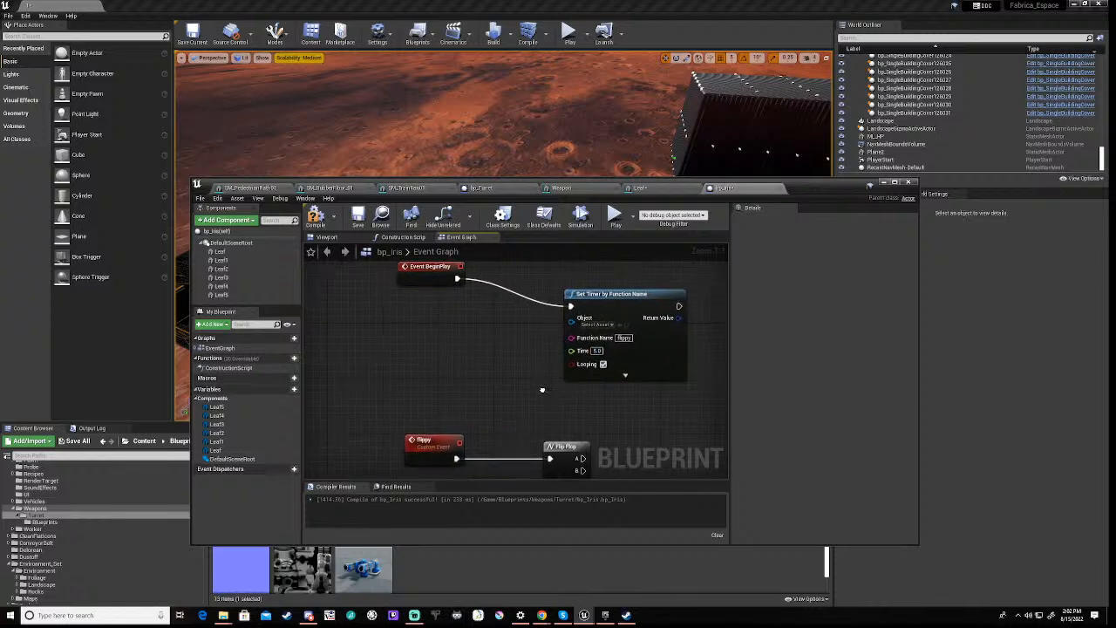
left_click_drag(641, 298, 639, 278)
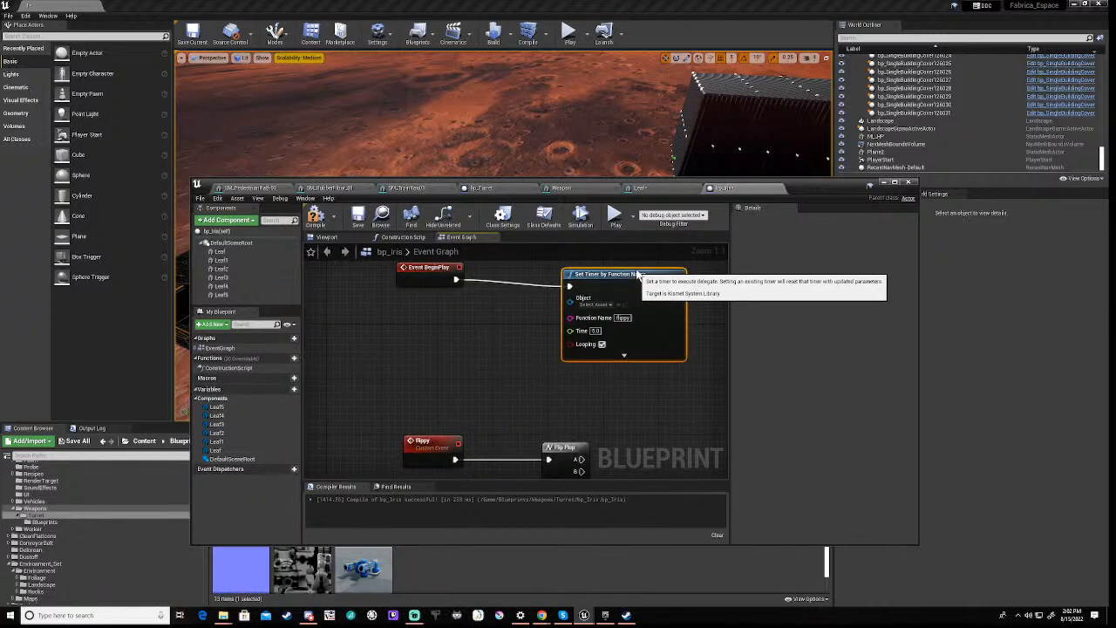
right_click_drag(567, 404, 564, 290)
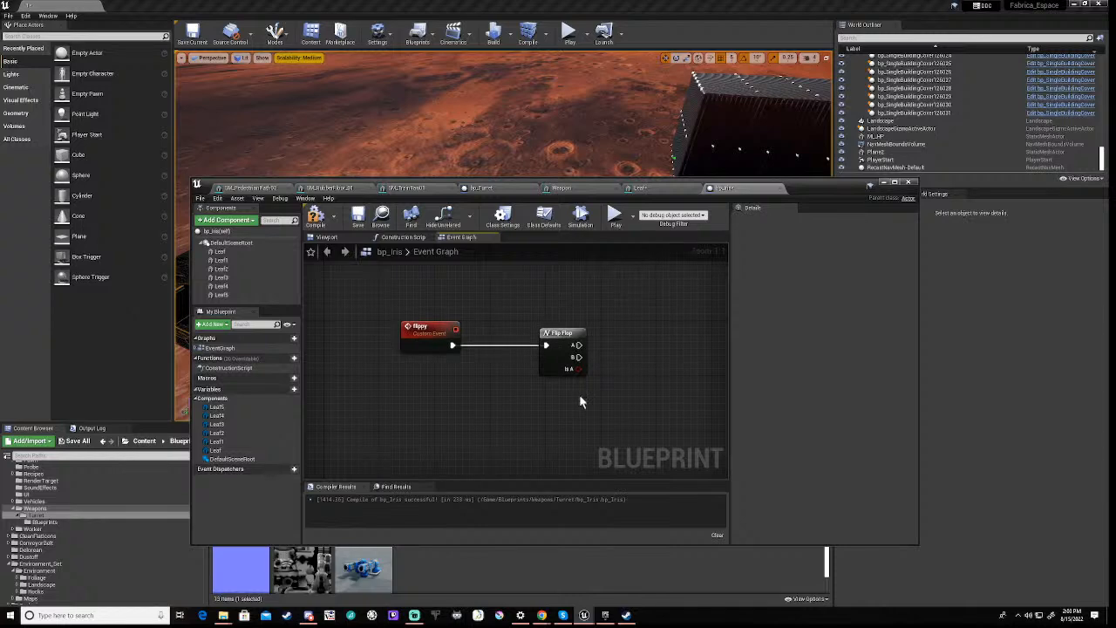
Call OpenIris from the Flip Flop node's A output and raise the call node slightly above the Flip Flop
scroll(580, 394, "down", 3)
left_click_drag(577, 362, 625, 367)
type("ope")
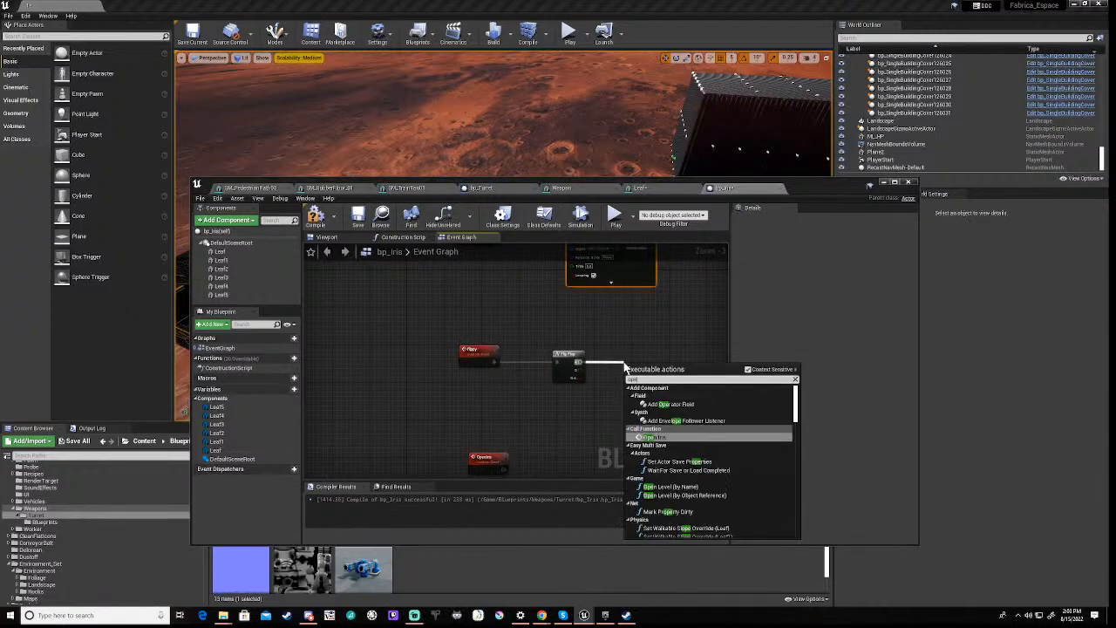
type("n")
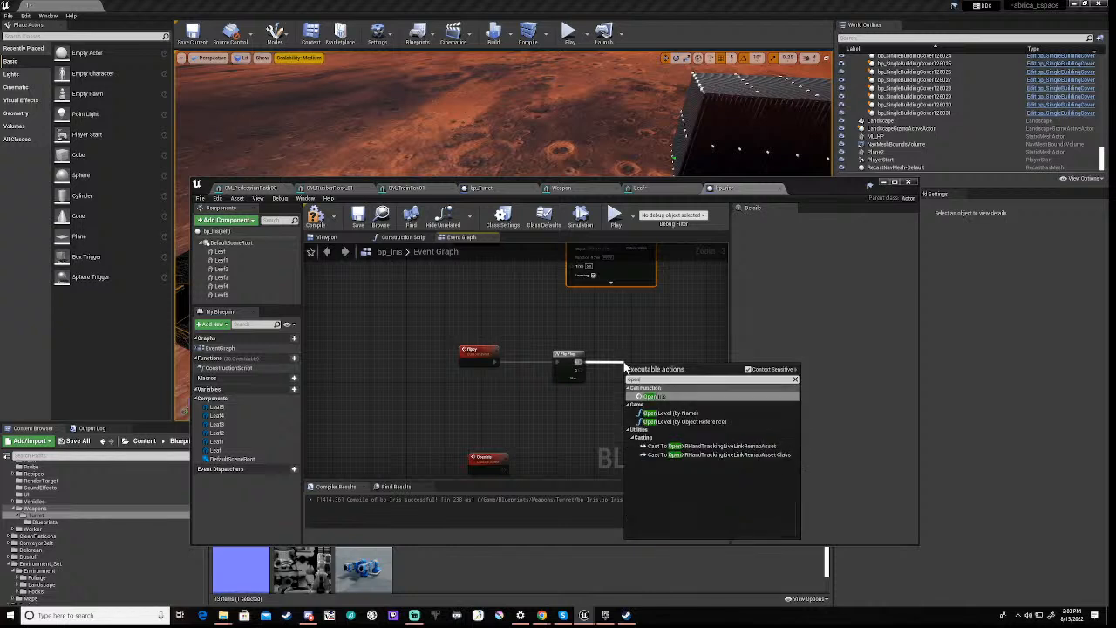
left_click(660, 396)
left_click_drag(650, 370, 656, 342)
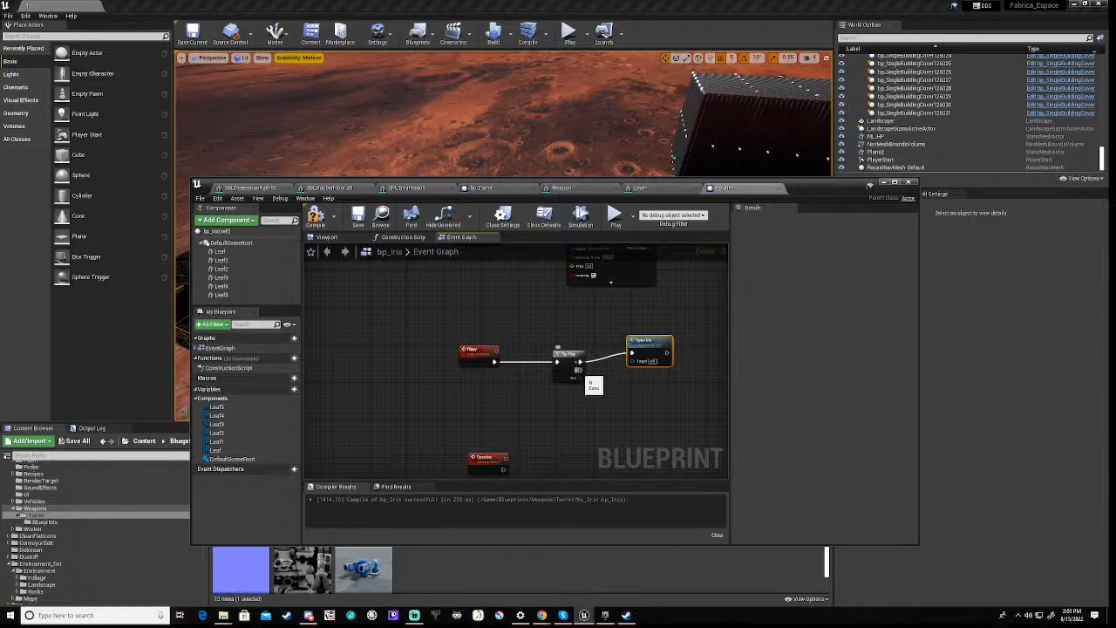
Call CloseIris from the Flip Flop's B output and align the call node under the OpenIris call
left_click_drag(579, 373, 634, 407)
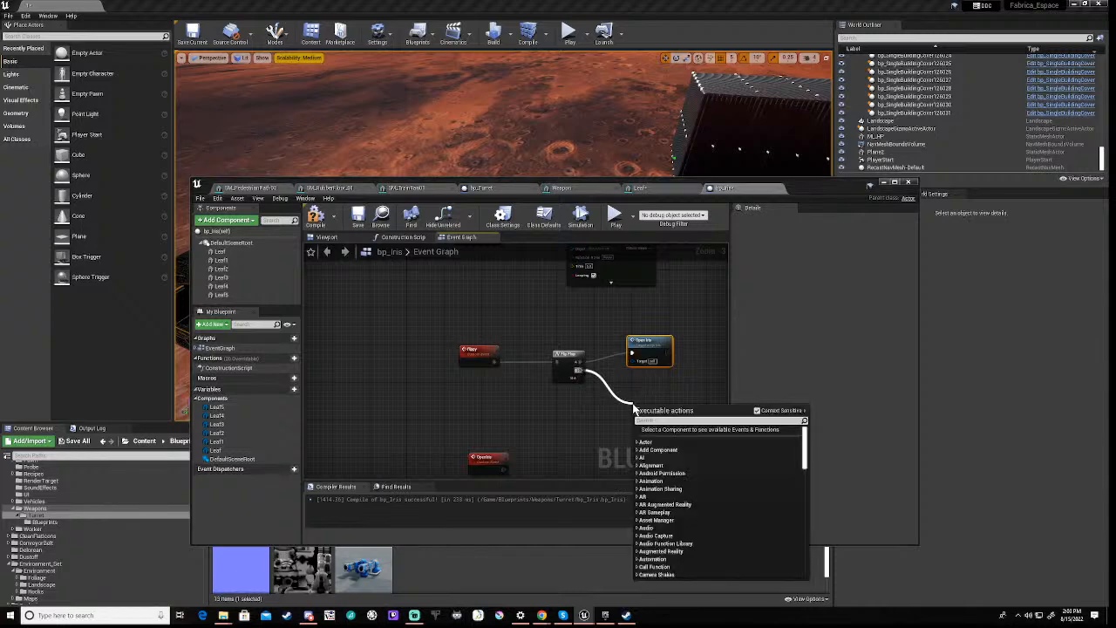
type("close")
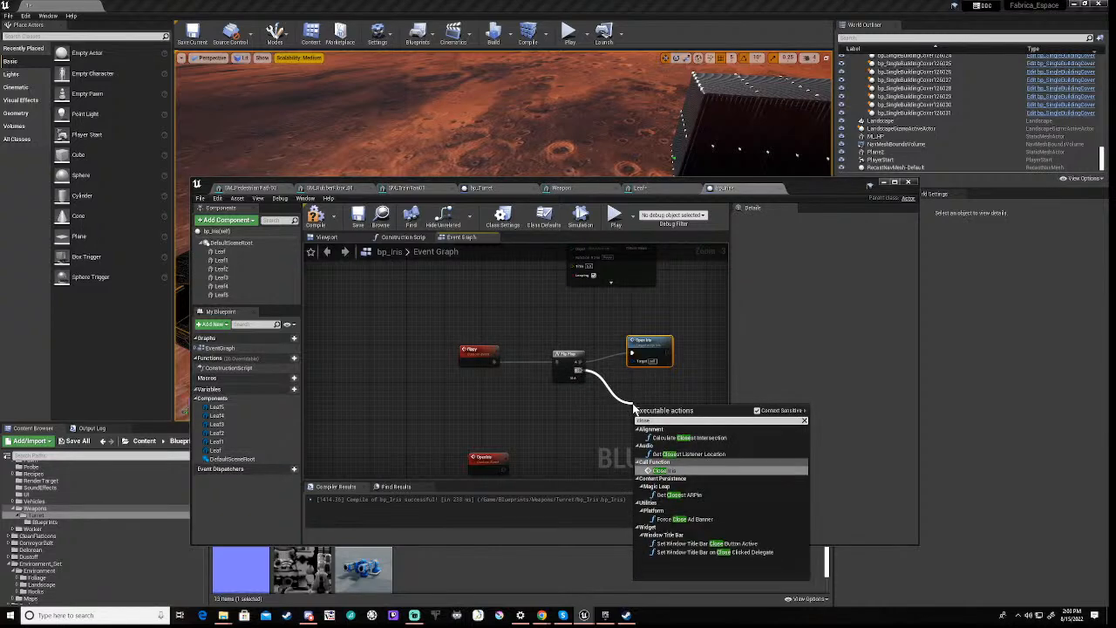
left_click(662, 471)
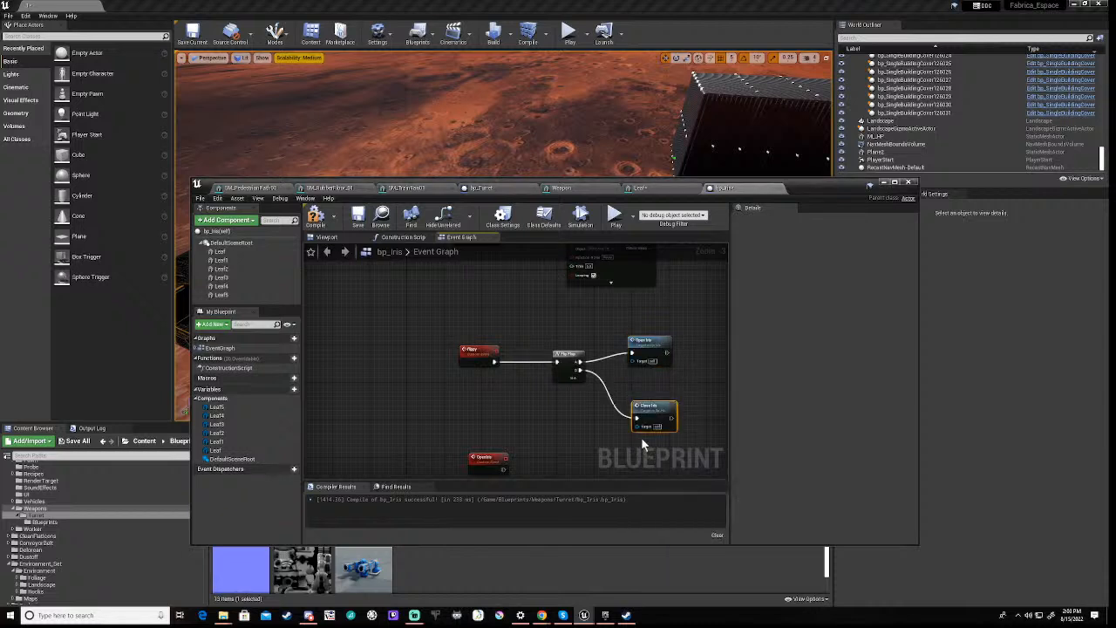
left_click_drag(660, 405, 655, 400)
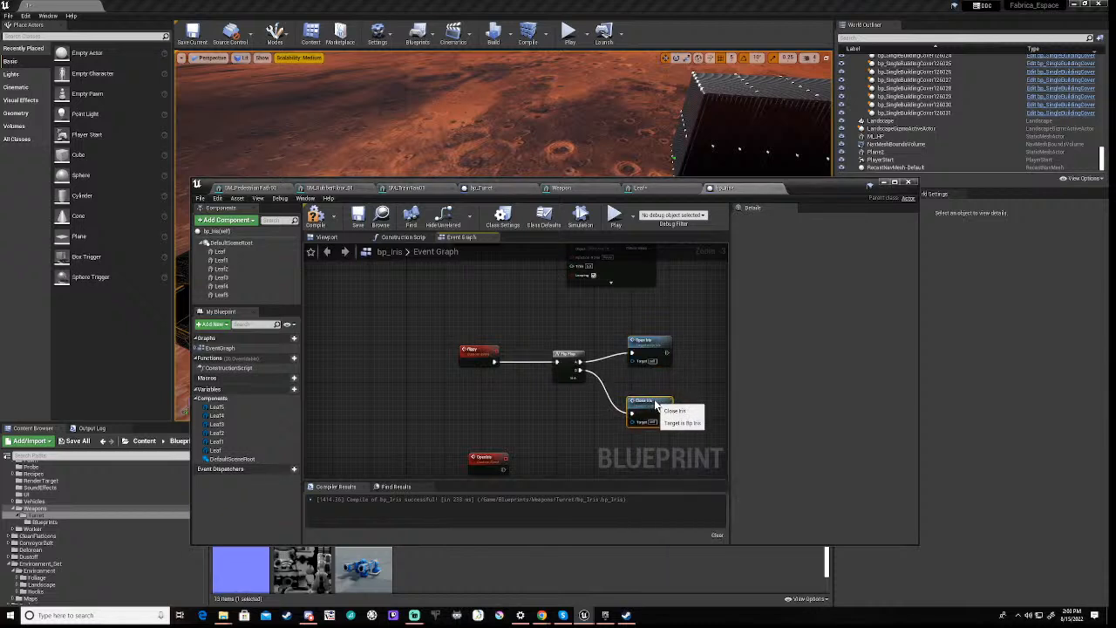
Move the OpenIris and CloseIris custom events together further down, away from the flippy chain
right_click_drag(576, 443, 541, 297)
left_click(416, 315)
left_click_drag(414, 292, 479, 421)
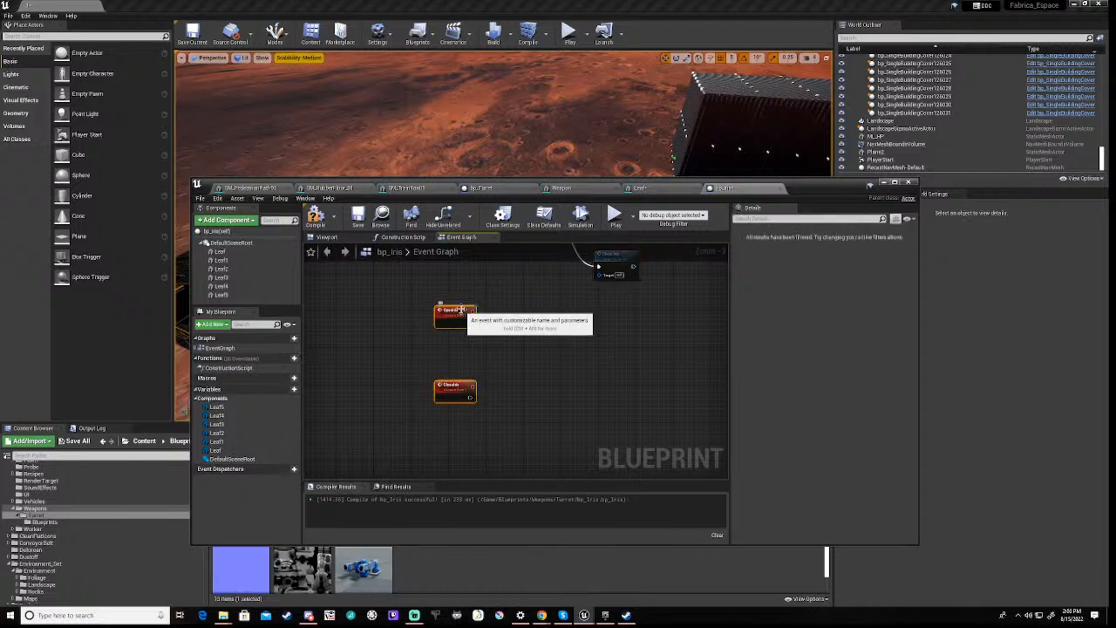
left_click_drag(459, 315, 462, 360)
Add a timeline node in the empty area beside the OpenIris and CloseIris events and name it tl_Iris
left_click(601, 374)
right_click_drag(601, 374, 491, 370)
right_click(491, 371)
type("time")
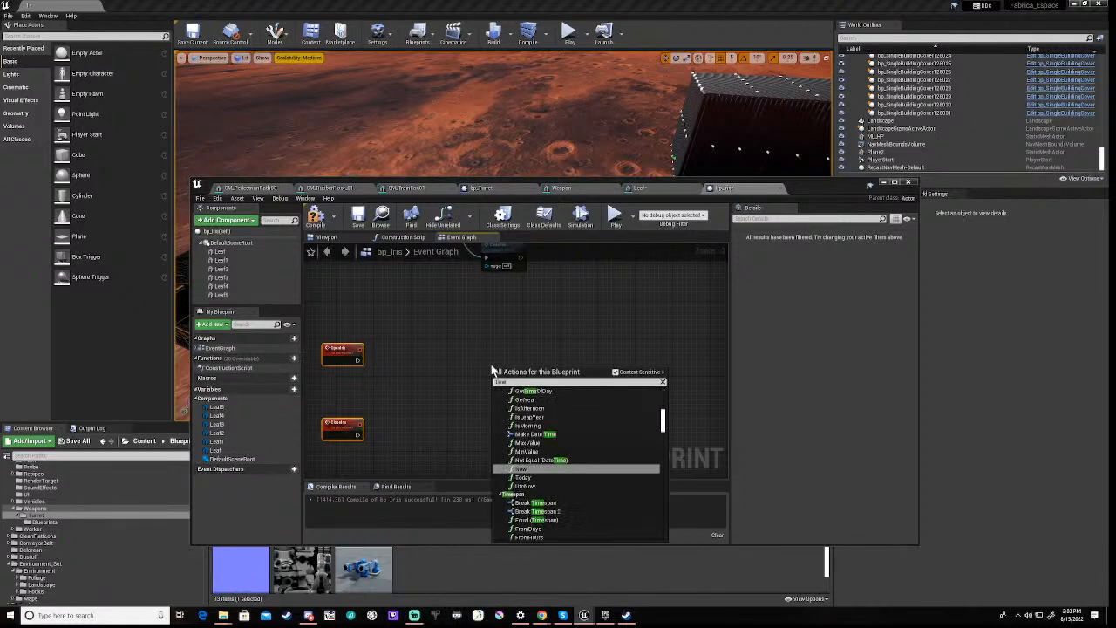
type("l")
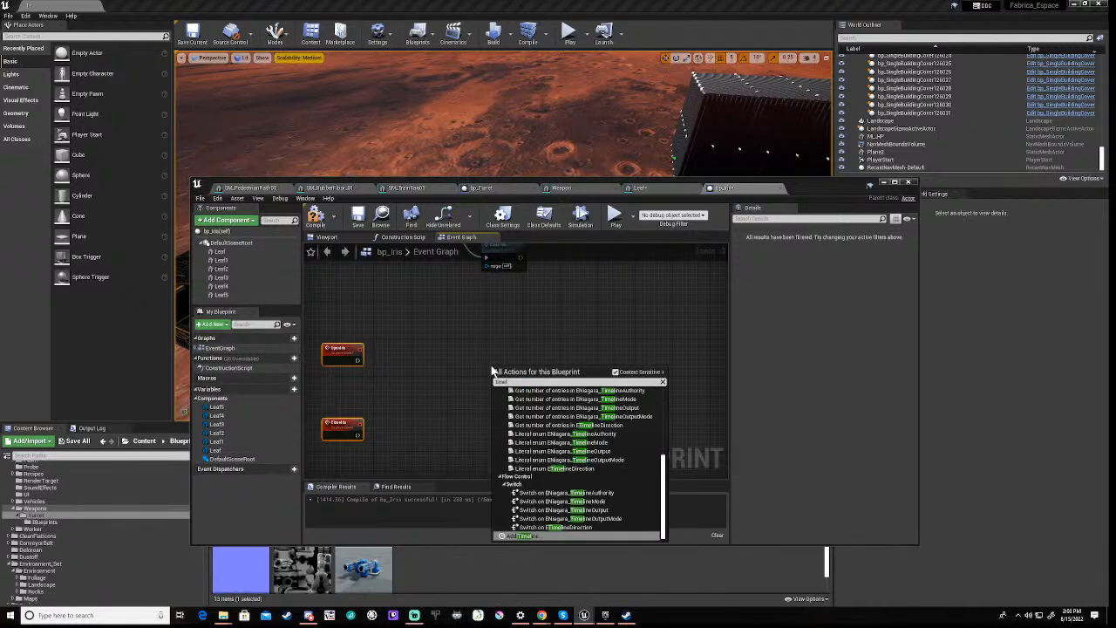
left_click(544, 534)
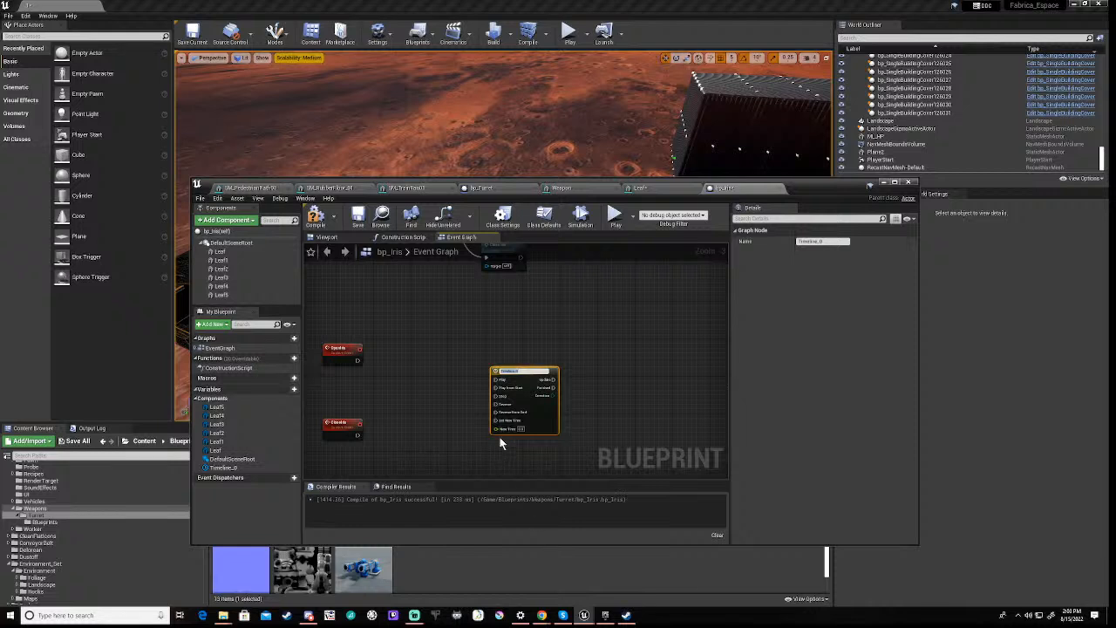
scroll(511, 415, "up", 3)
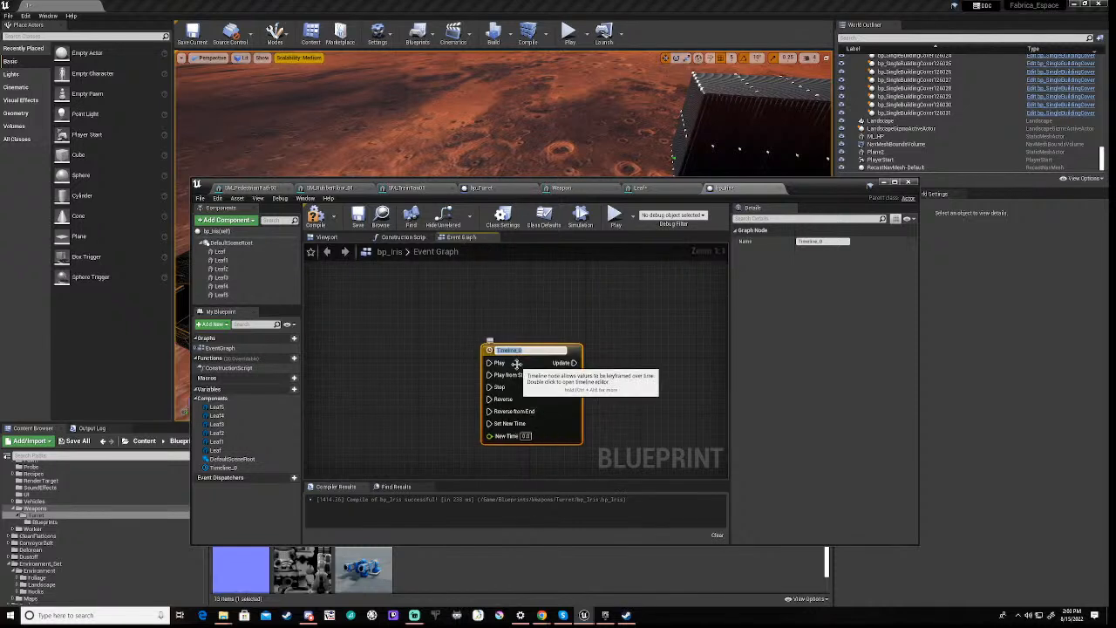
type("Iris")
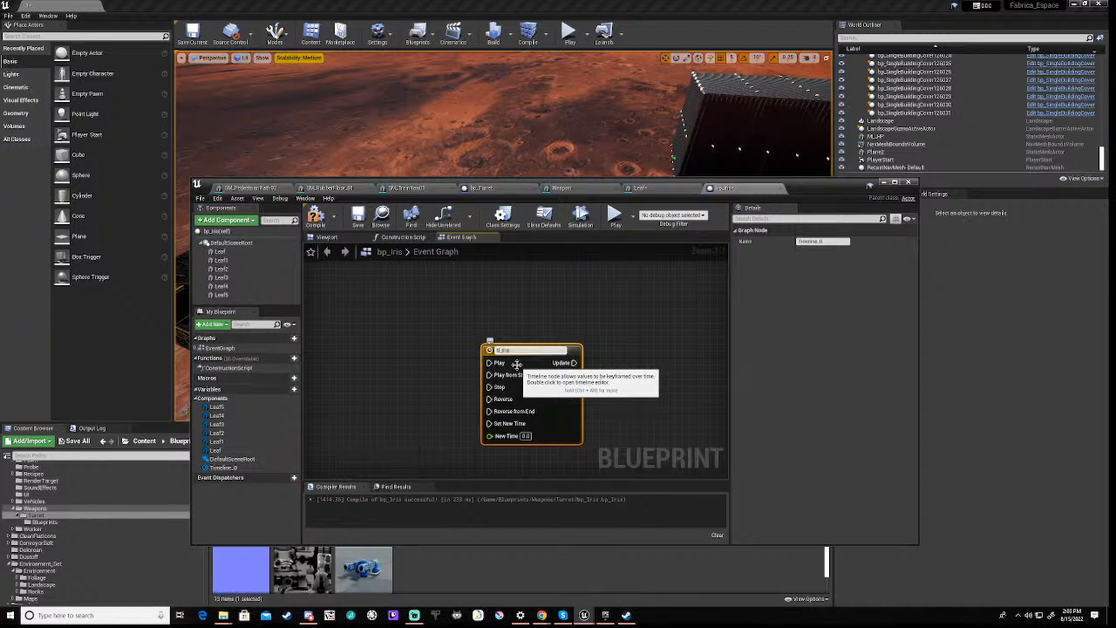
key("Return")
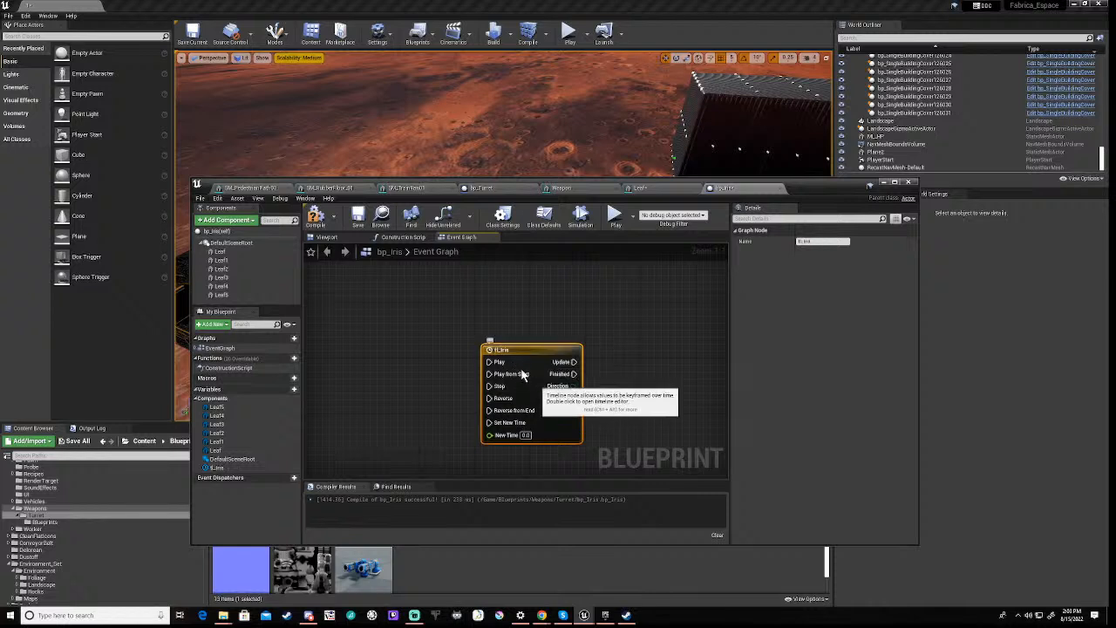
Open the tl_Iris timeline, add a float track named Angle and compile the blueprint
double_click(533, 349)
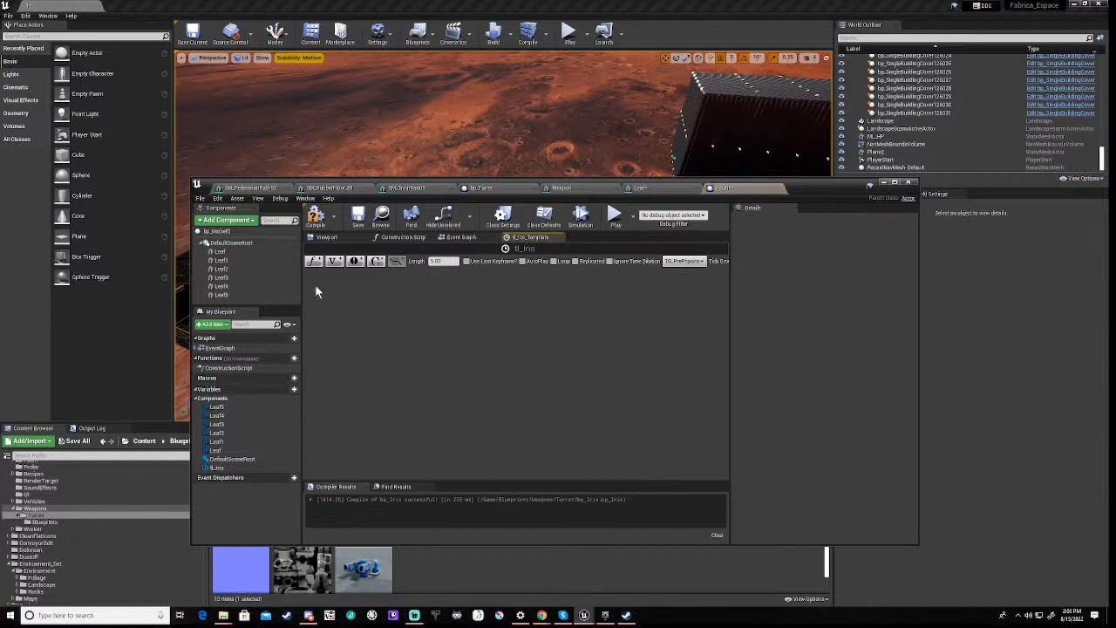
left_click(314, 261)
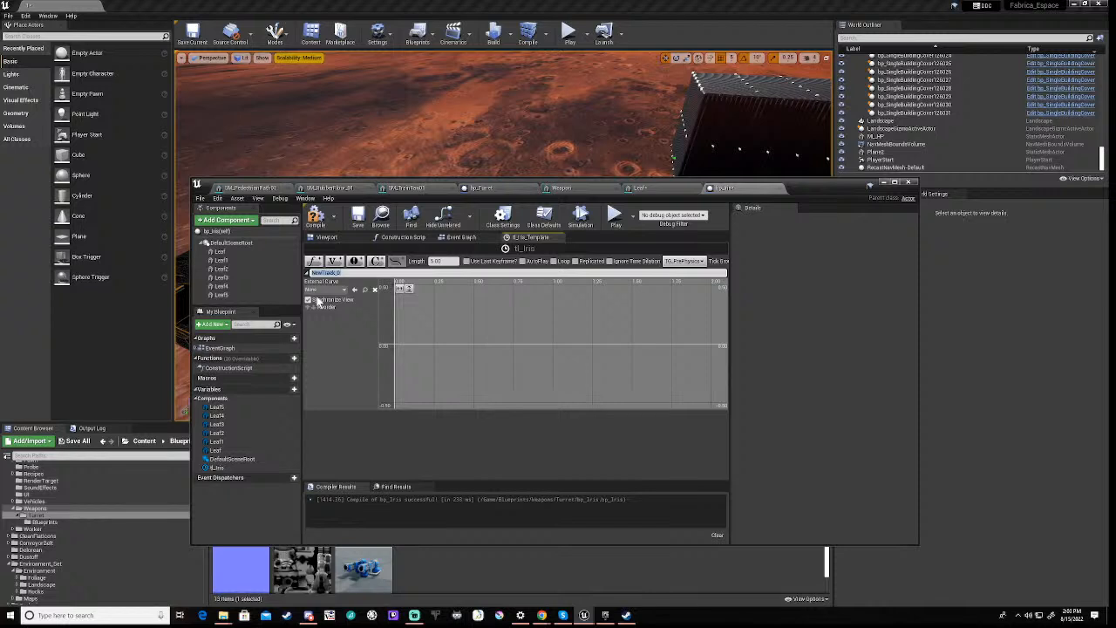
type("Angle")
key("Return")
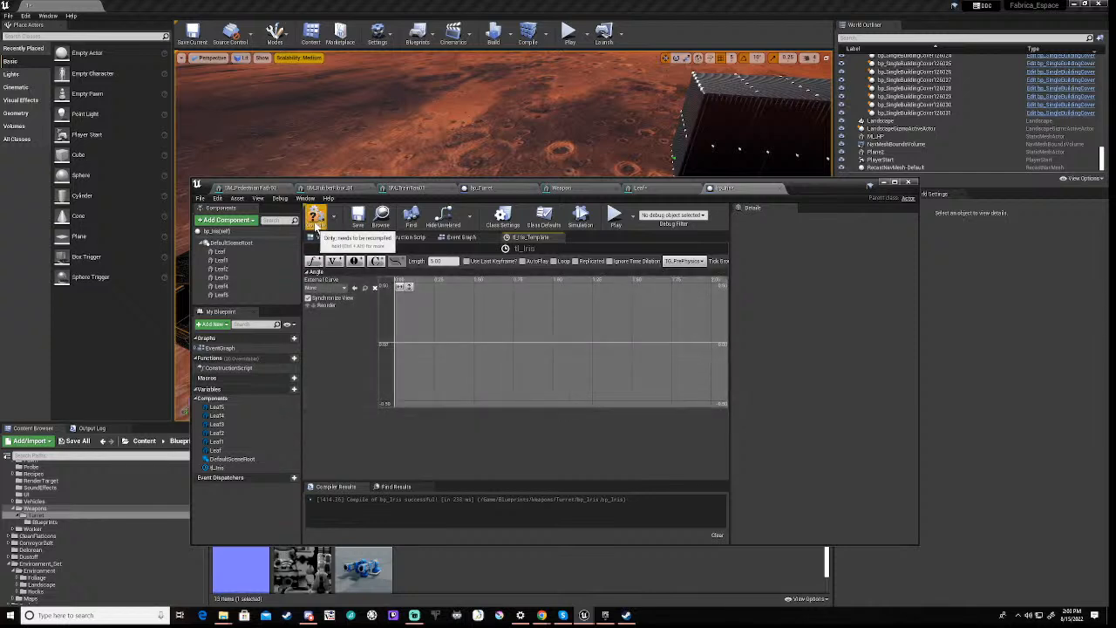
left_click(316, 218)
Set the tl_Iris timeline's length to 2.00
left_click(436, 261)
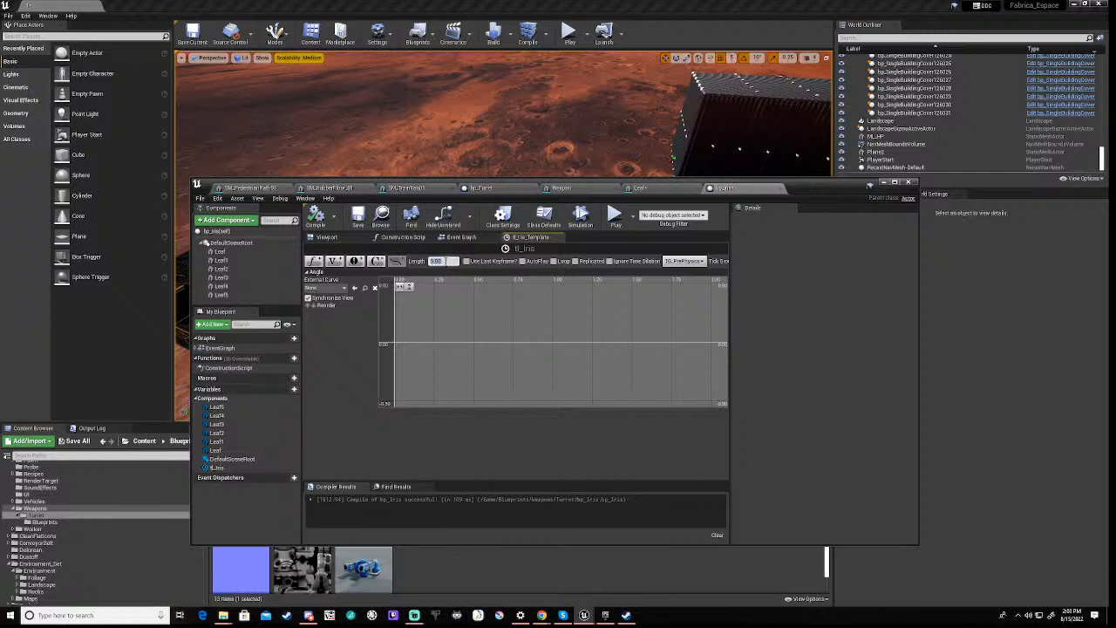
type("2")
key("Return")
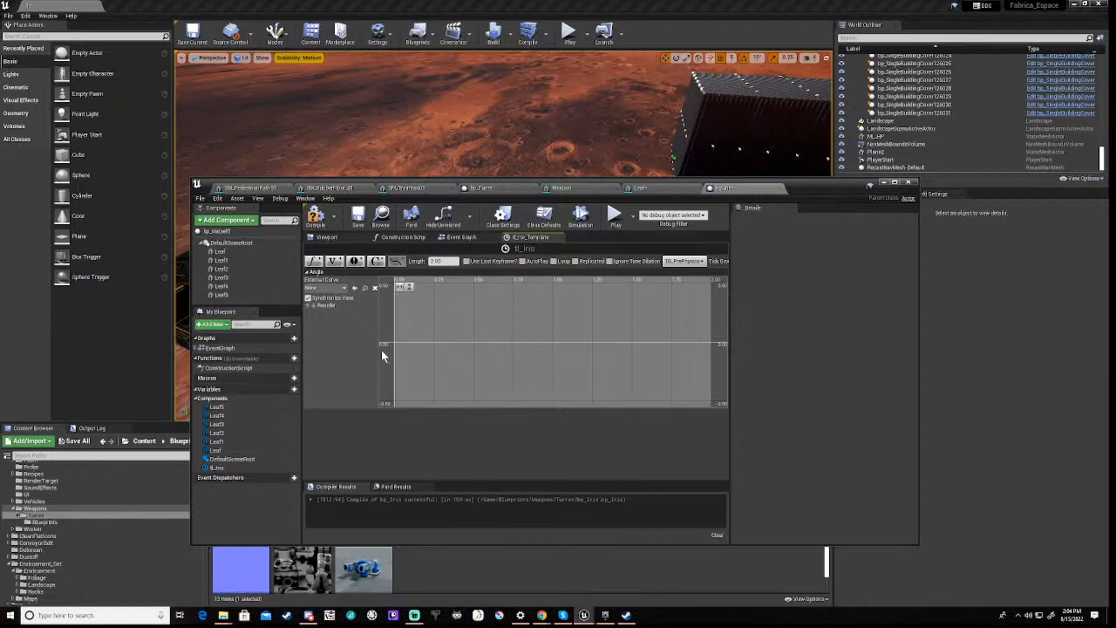
Add two keys to the Angle curve, one near the start and one near the end of the timeline
right_click(396, 341)
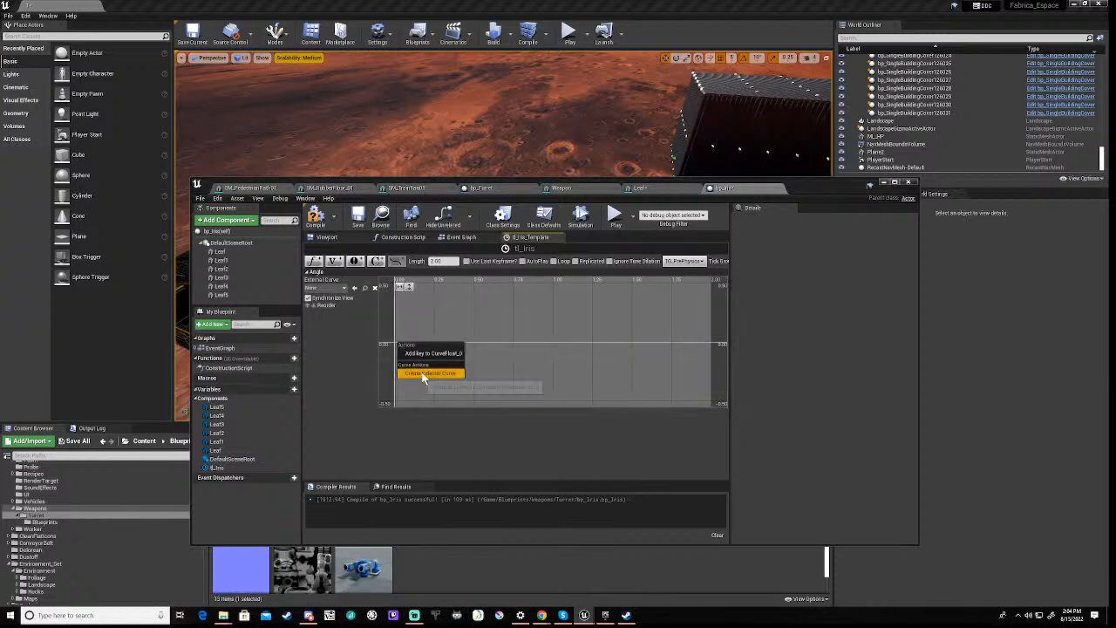
left_click(427, 353)
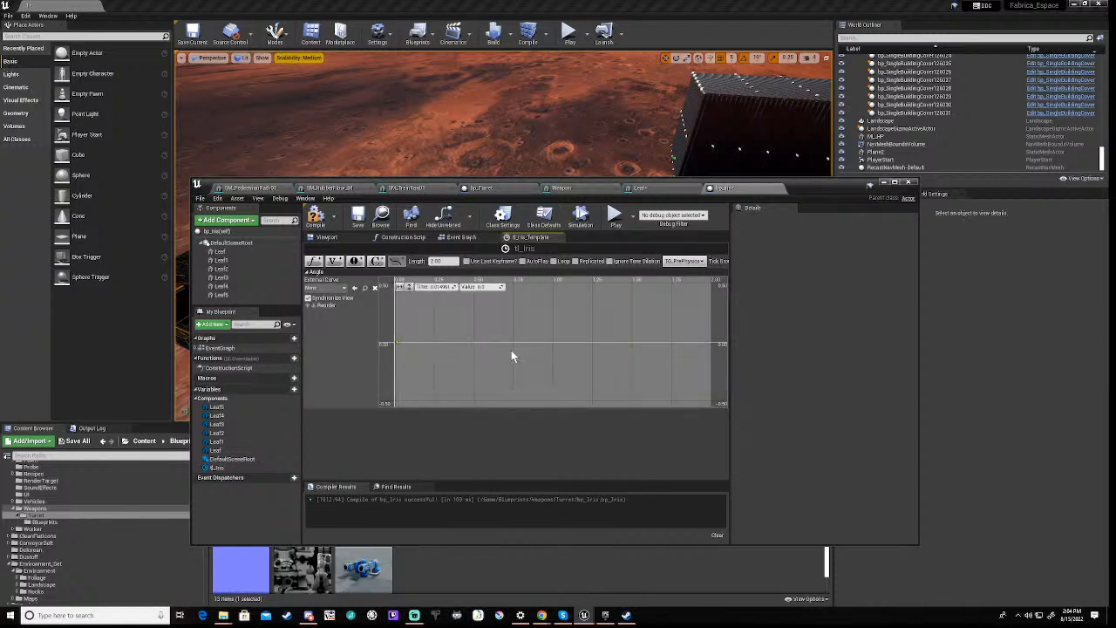
right_click(703, 340)
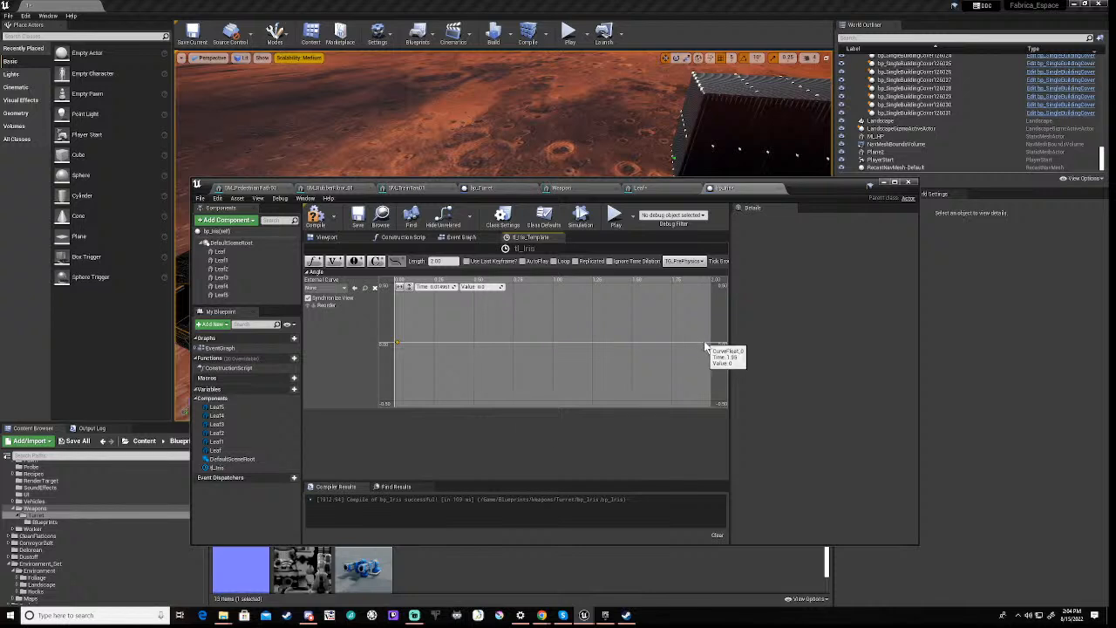
left_click(724, 354)
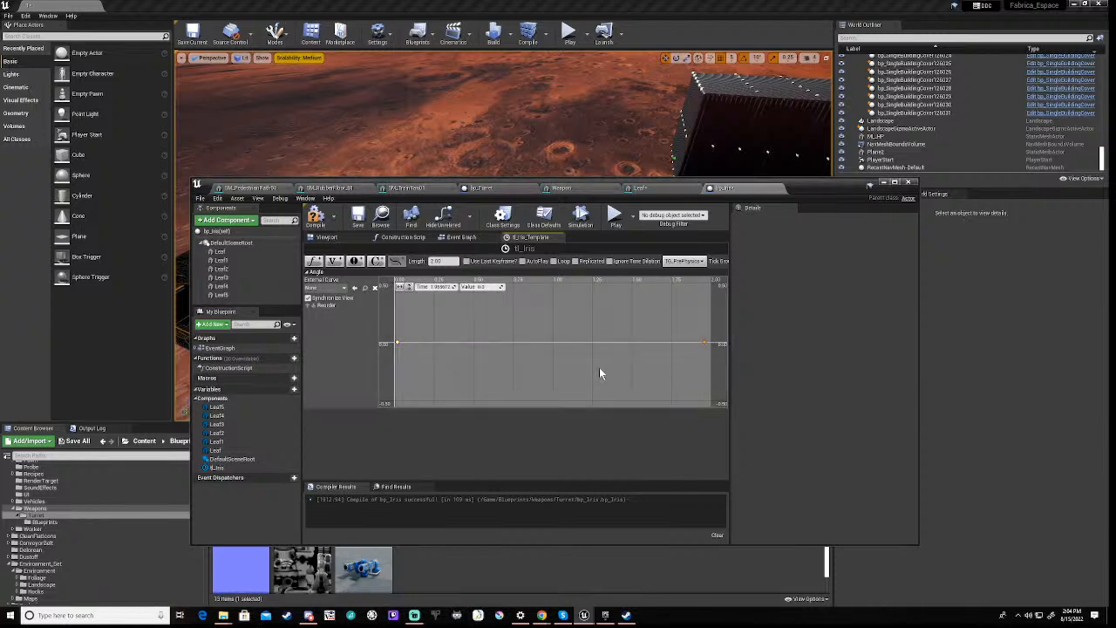
Set the first Angle key's time to 0
left_click(396, 344)
left_click(442, 287)
type("0")
left_click(483, 287)
type("80")
key("Return")
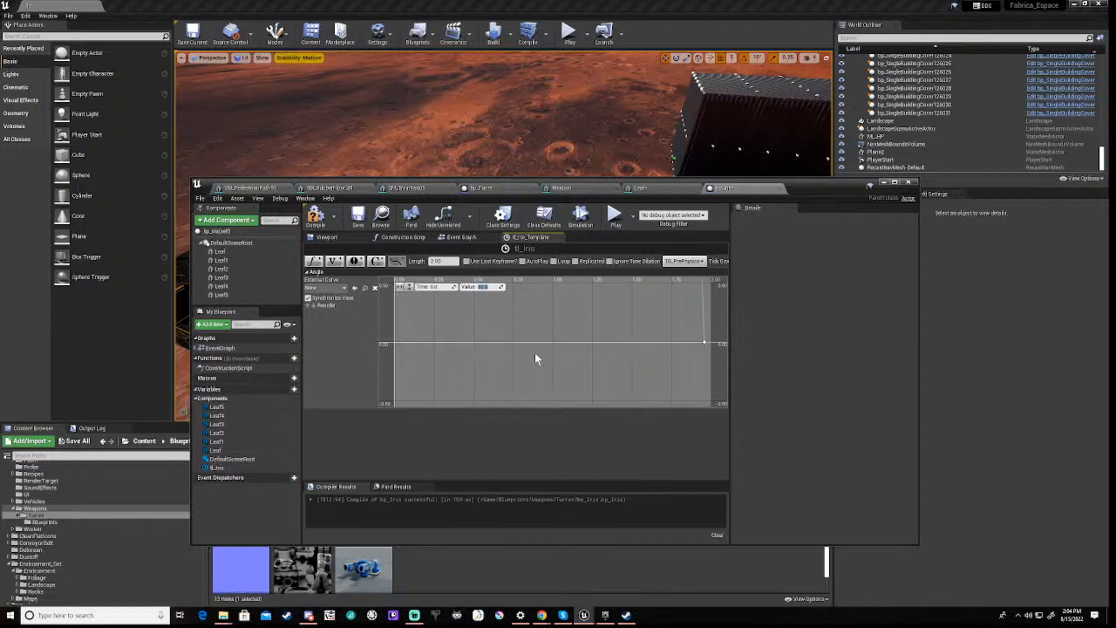
key("ctrl+z")
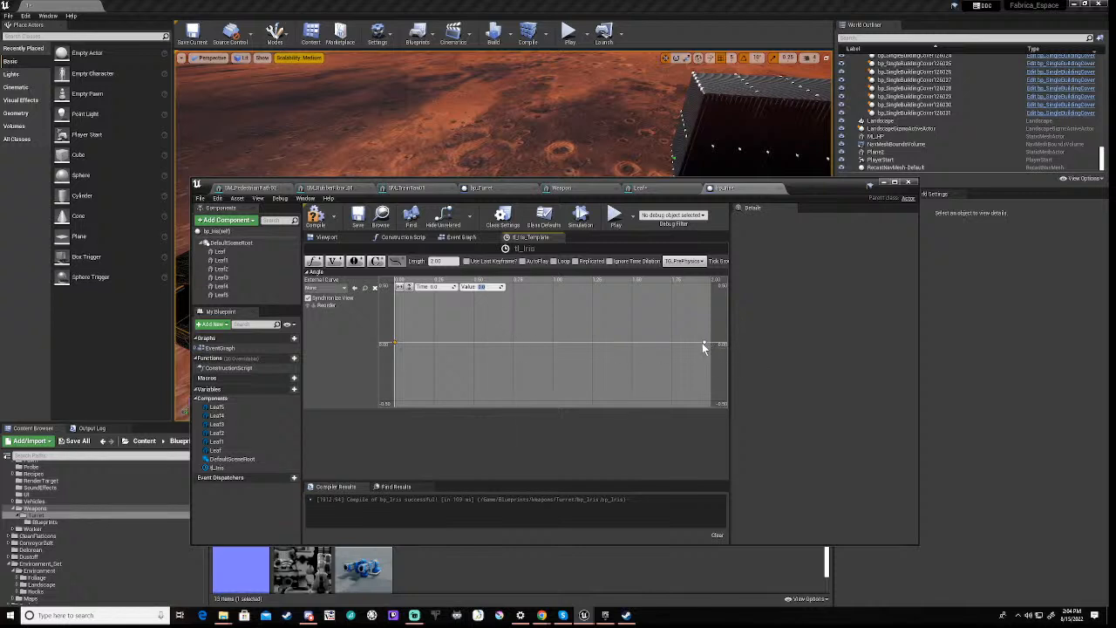
Set the last Angle key's time to 2 and its value to 80
left_click(705, 344)
left_click(436, 287)
type("2")
key("Return")
left_click(481, 287)
type("80")
key("Return")
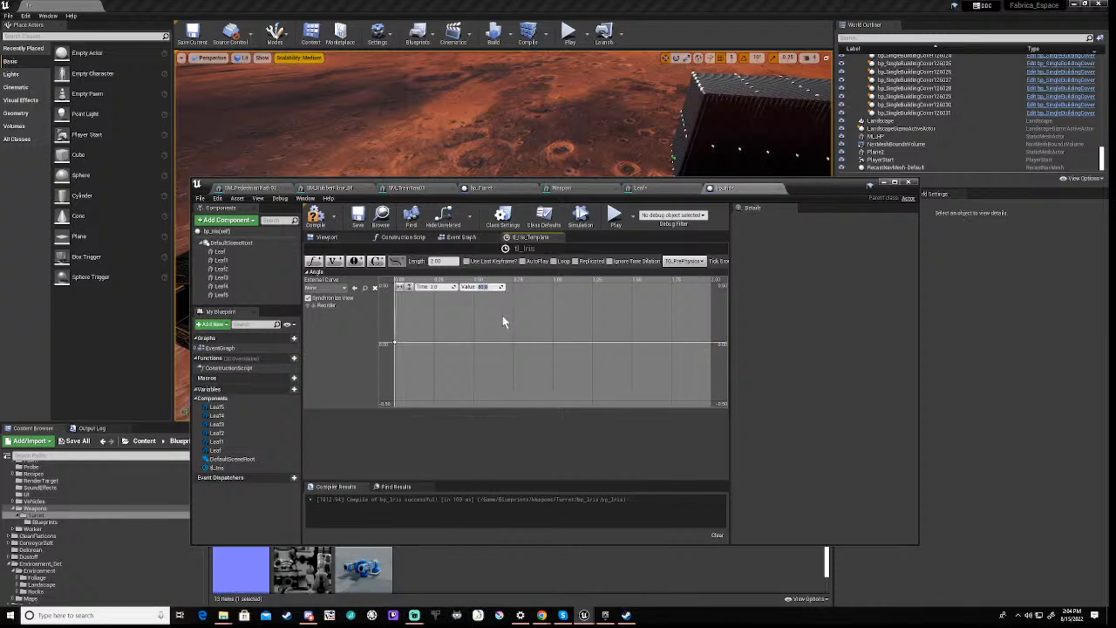
left_click(502, 316)
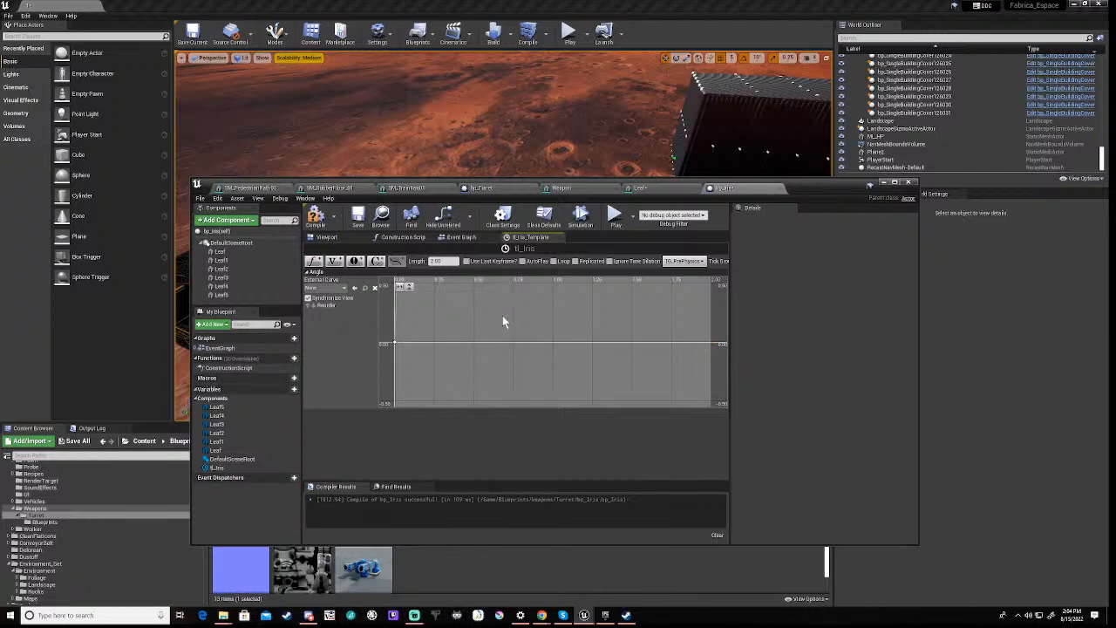
In the Event Graph, wire OpenIris to tl_Iris's Play input and CloseIris to its Reverse from End input
left_click(464, 237)
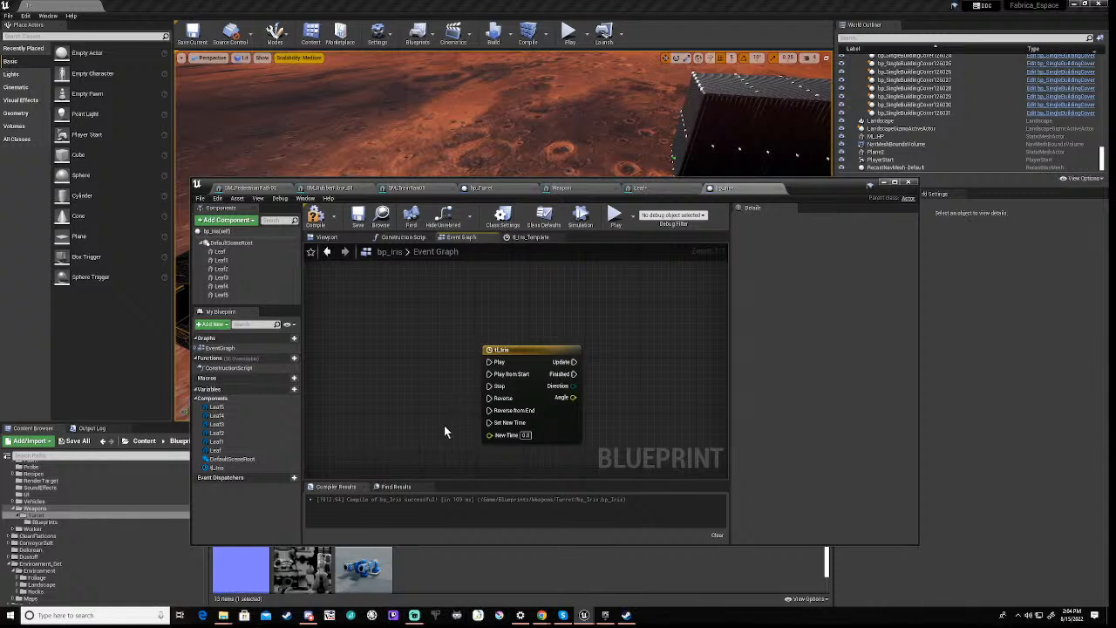
scroll(446, 423, "down", 2)
right_click_drag(446, 423, 486, 400)
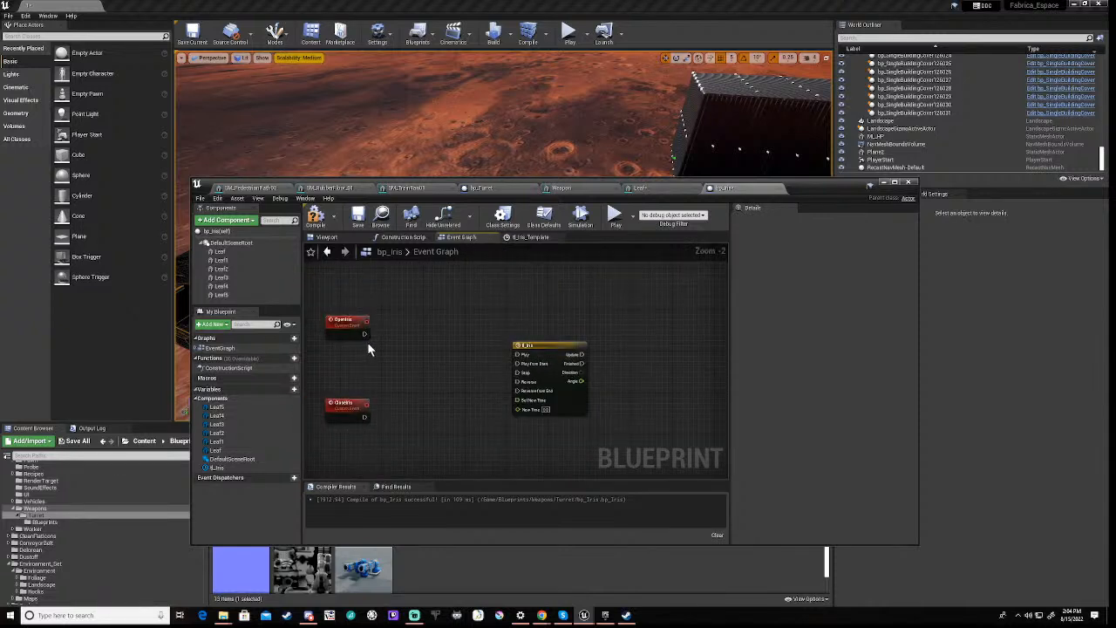
left_click_drag(364, 334, 518, 355)
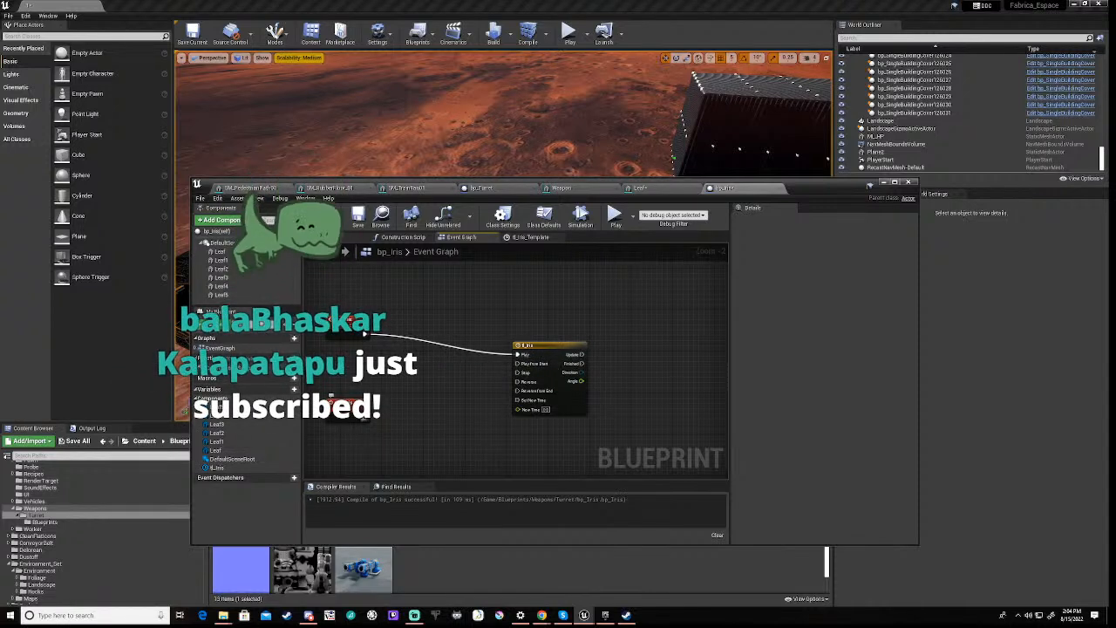
left_click_drag(378, 419, 526, 400)
Place a reference to the Leaf component beside the timeline and add a SetWorldRotation node targeting it
right_click_drag(621, 404, 503, 382)
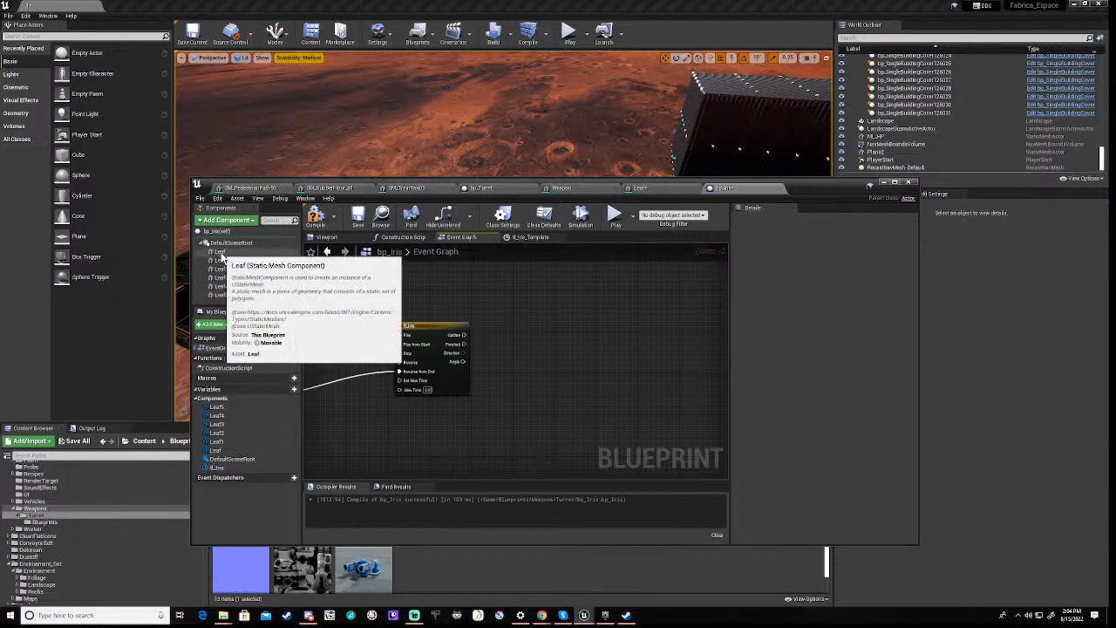
left_click_drag(220, 253, 644, 341)
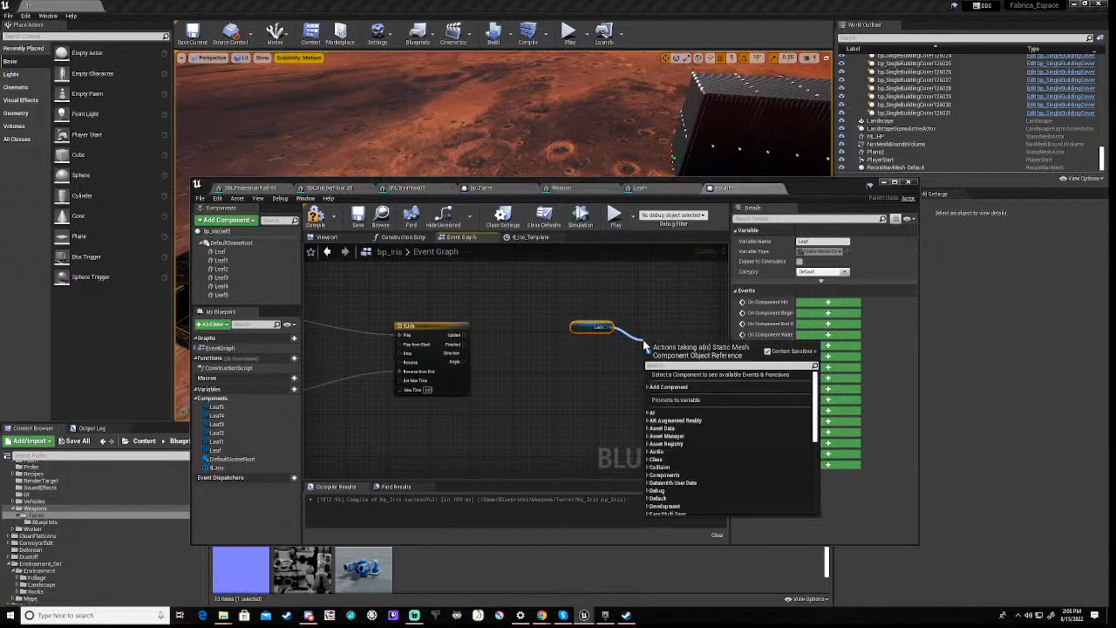
type("rotation")
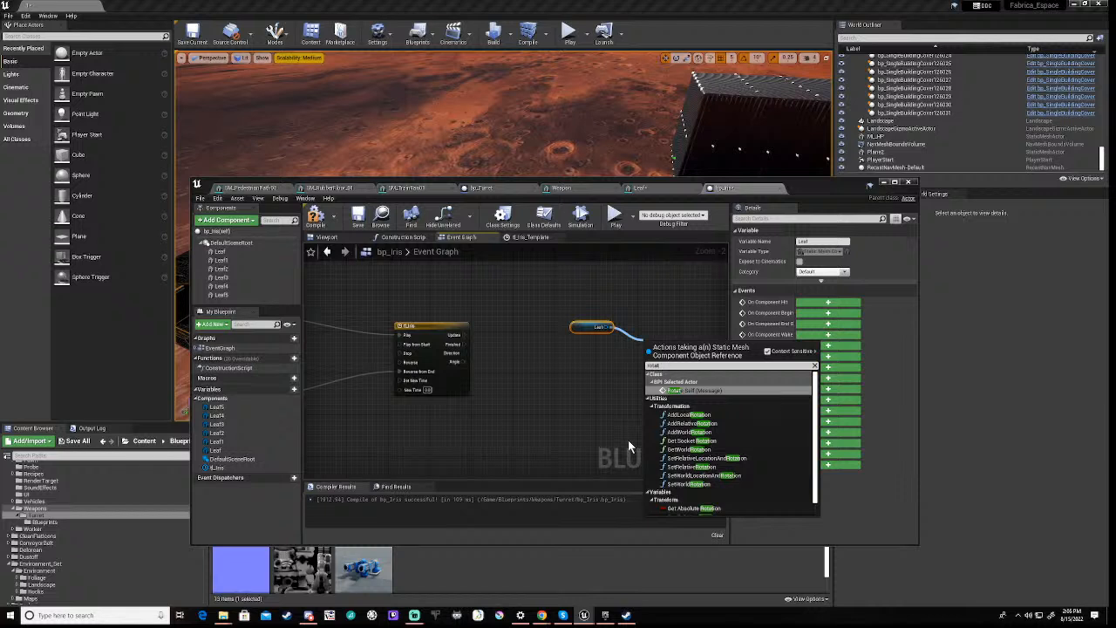
left_click(687, 485)
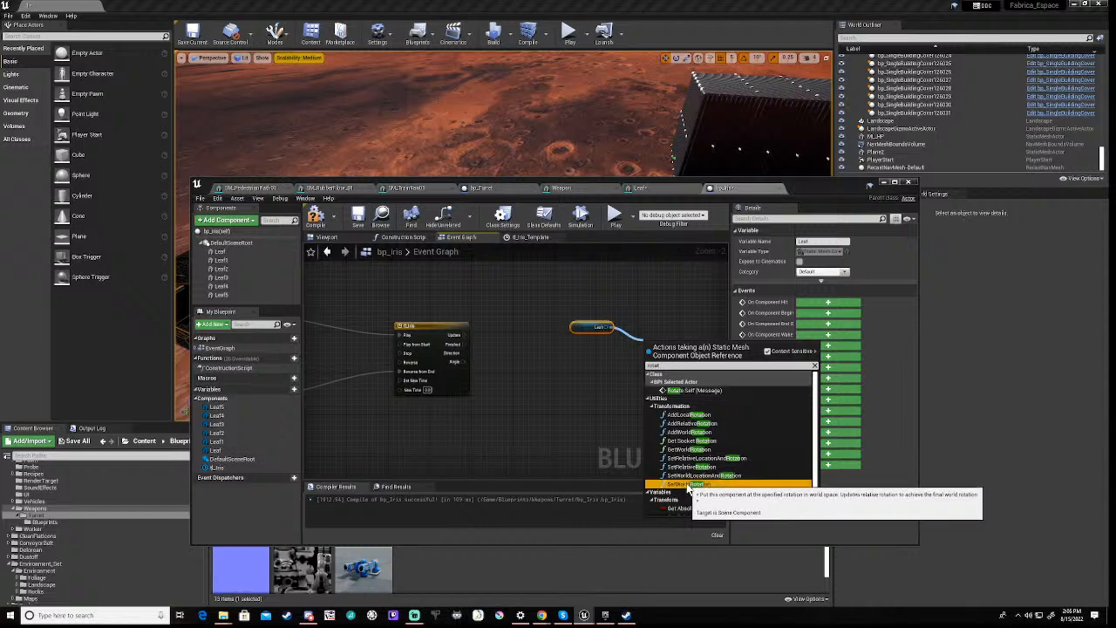
right_click_drag(650, 424, 592, 409)
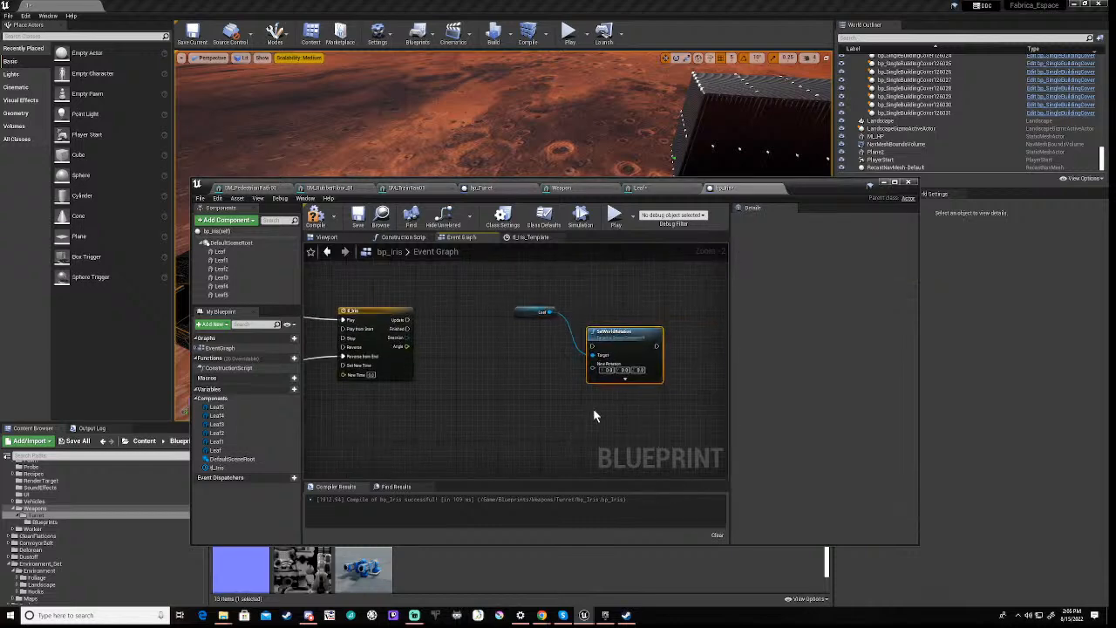
Try feeding references to Leaf1 and Leaf2 into the same SetWorldRotation Target input
left_click_drag(221, 259, 590, 353)
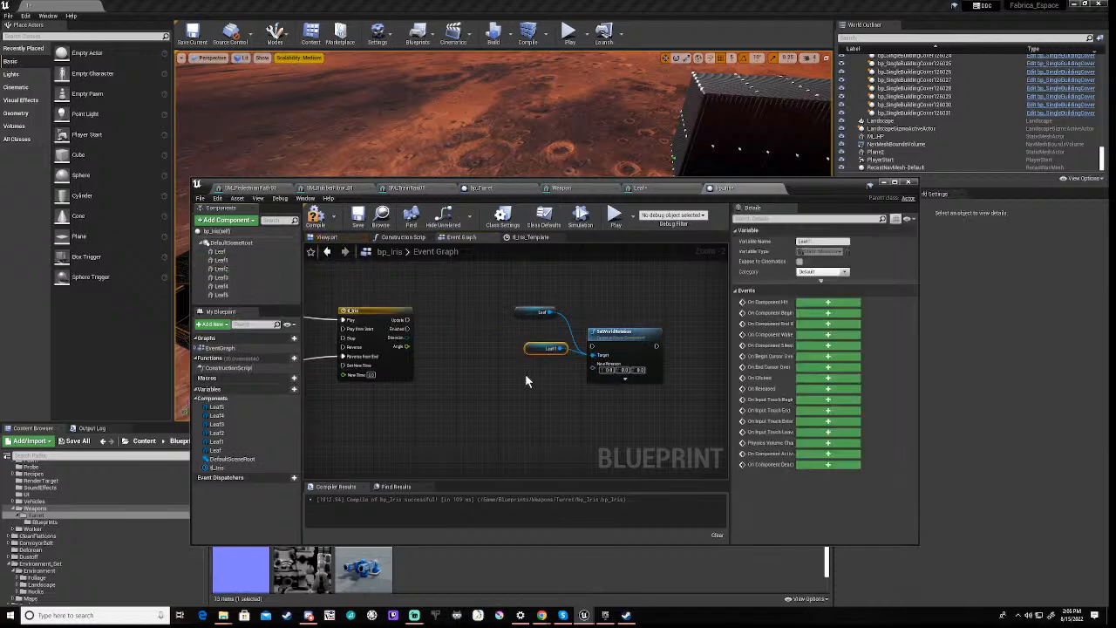
left_click(223, 269)
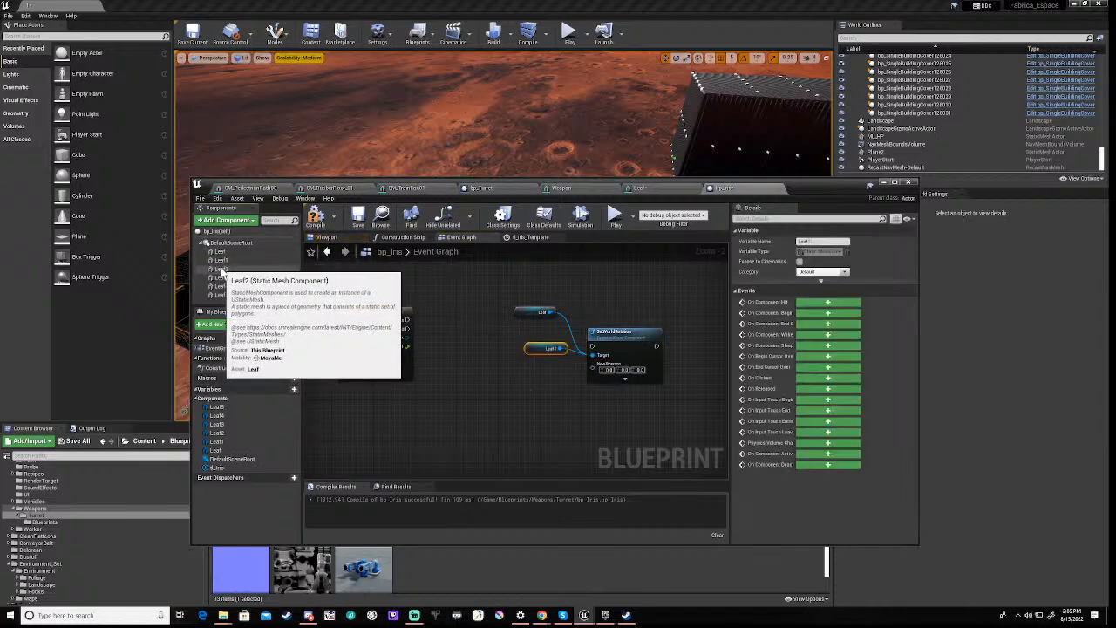
left_click_drag(223, 270, 516, 376)
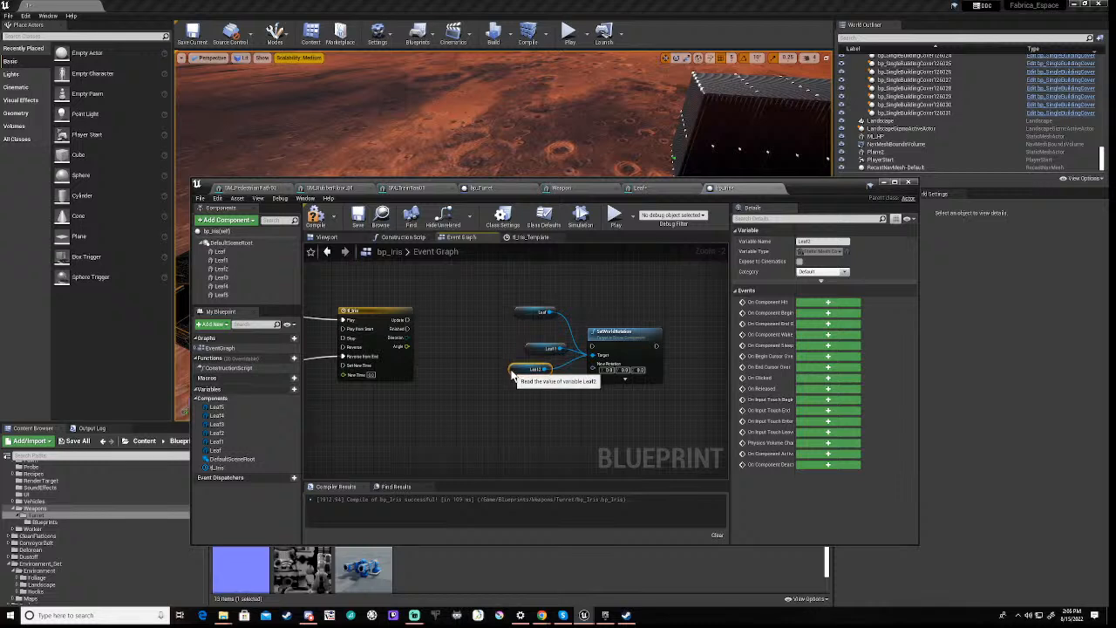
Delete the three leaf references wired to SetWorldRotation and move that node farther from the timeline
left_click_drag(494, 286, 547, 411)
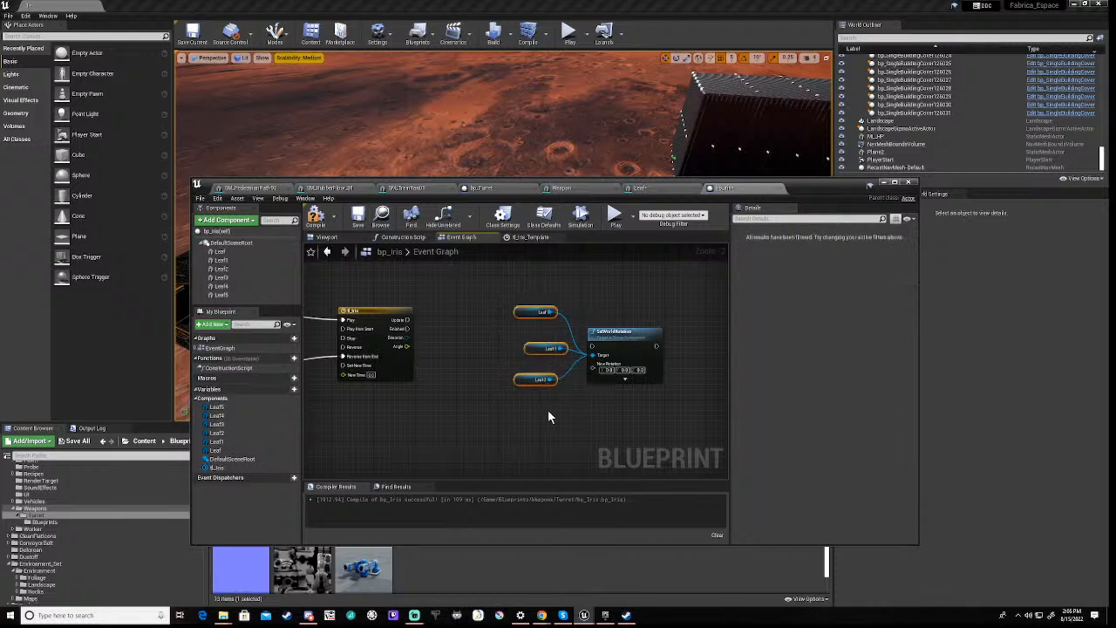
key("Delete")
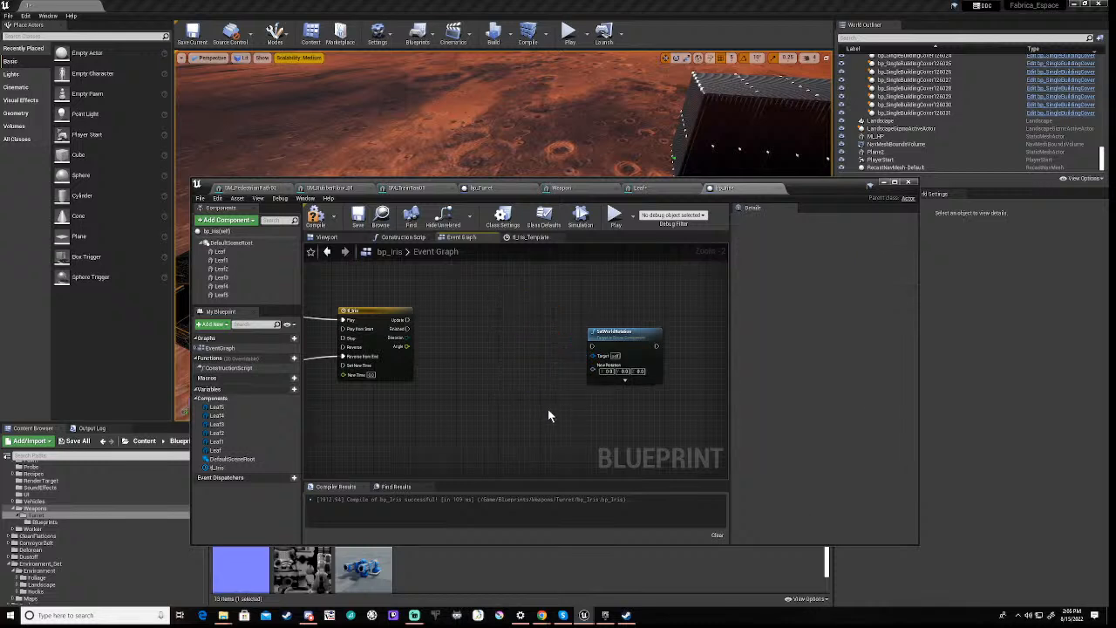
left_click_drag(615, 335, 652, 307)
right_click_drag(510, 349, 454, 327)
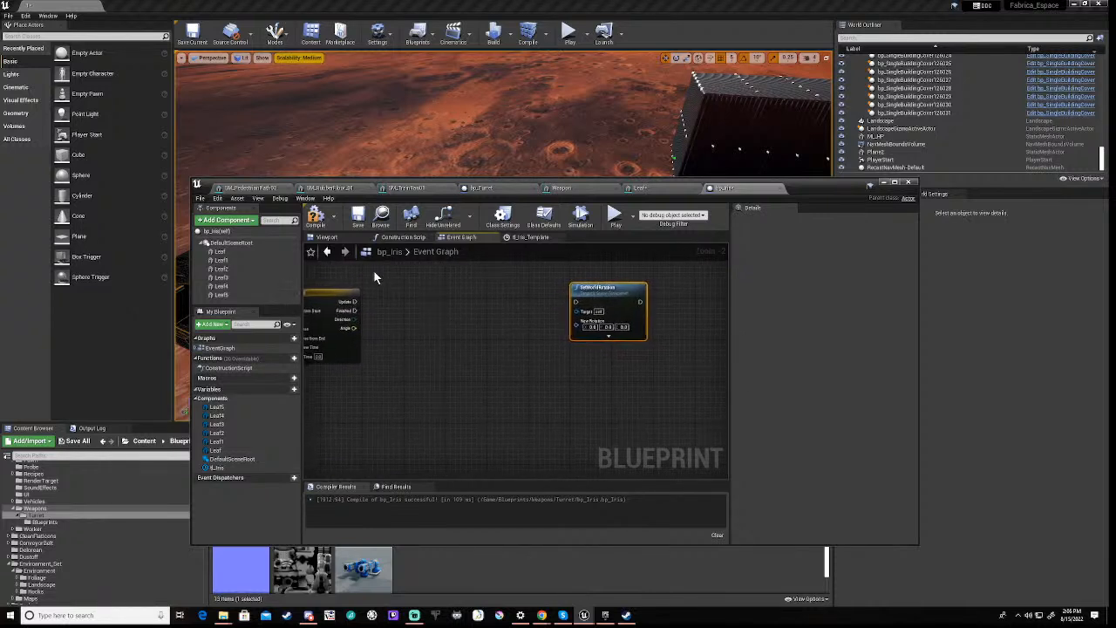
Inspect the rotation axes of the Leaf4 component in the blueprint's 3D view, returning to the Event Graph
left_click(341, 241)
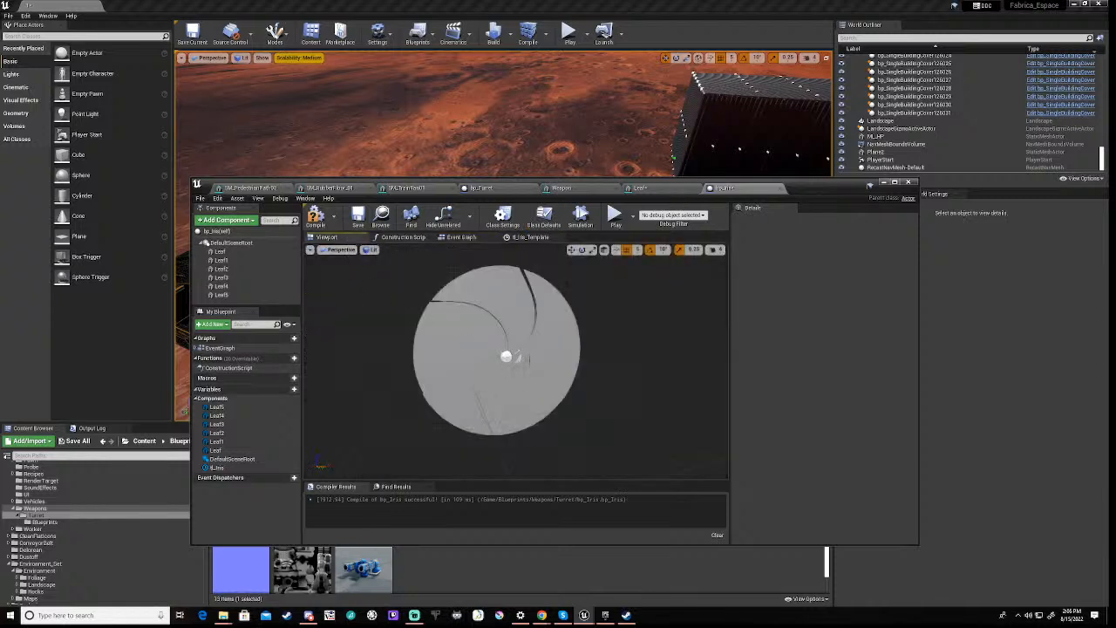
left_click(523, 358)
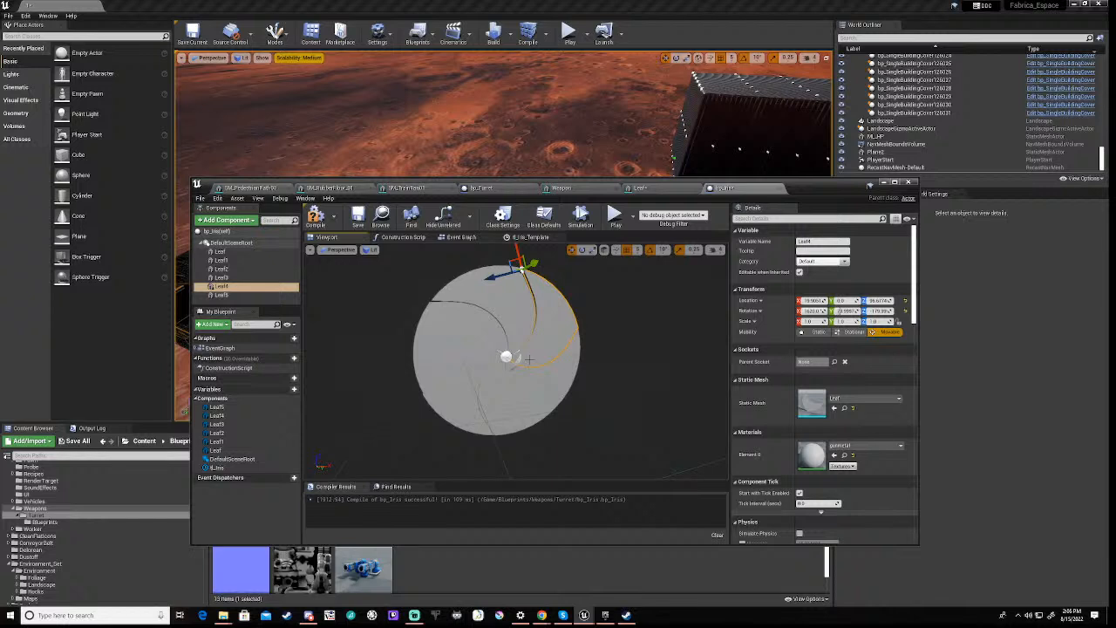
key("e")
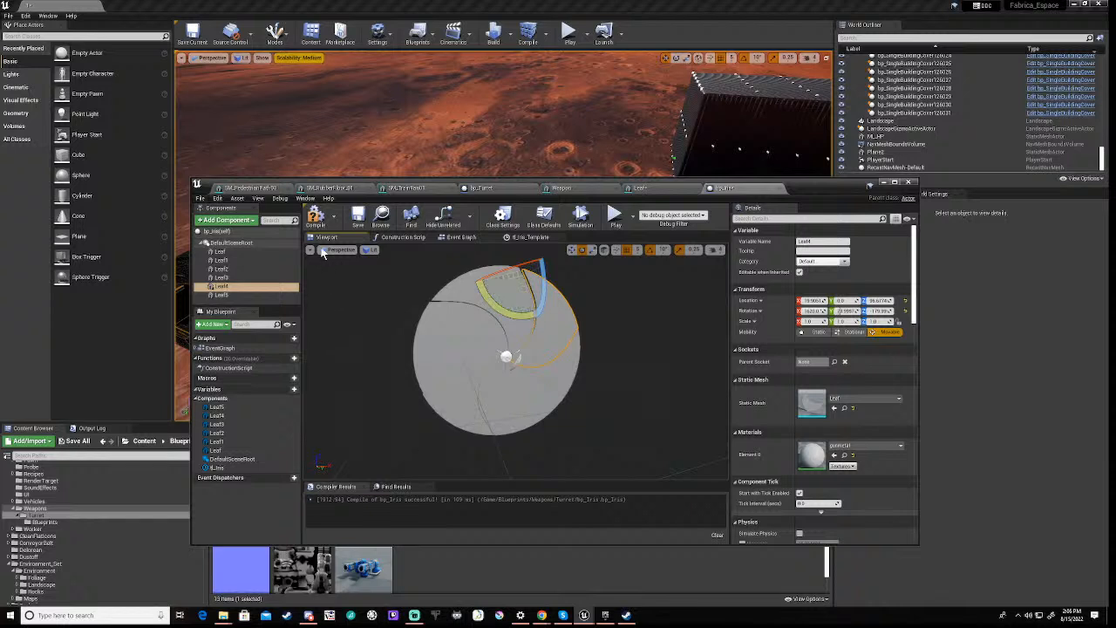
left_click(459, 237)
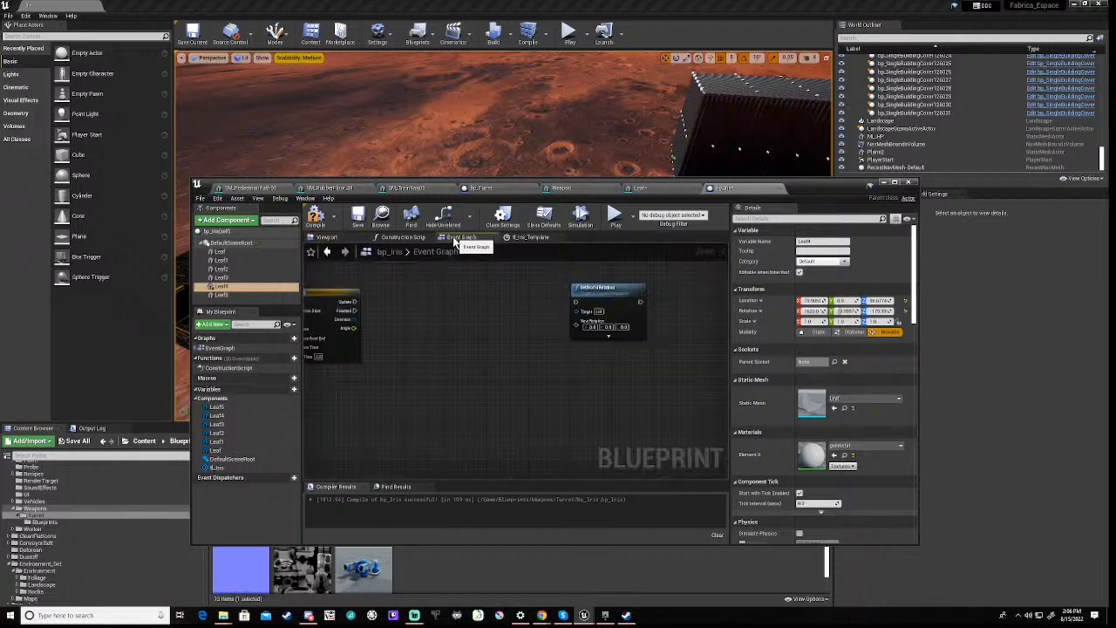
Place separate, unconnected references to Leaf, Leaf1, Leaf2, Leaf3, Leaf4 and Leaf5 below the area between the timeline and SetWorldRotation
right_click_drag(441, 344, 492, 343)
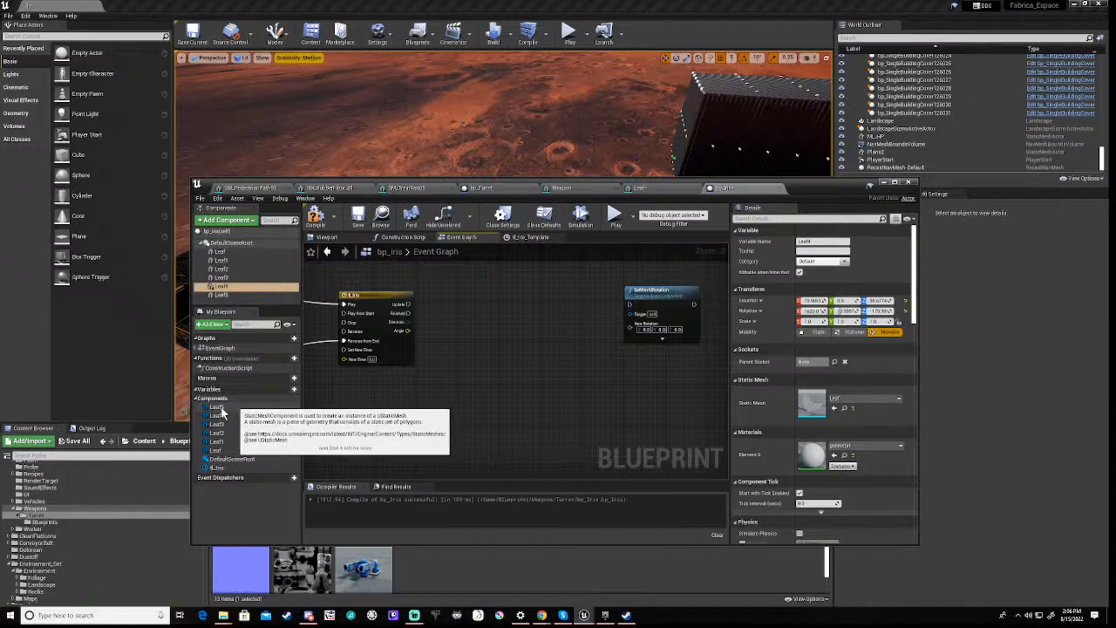
left_click_drag(217, 450, 401, 427)
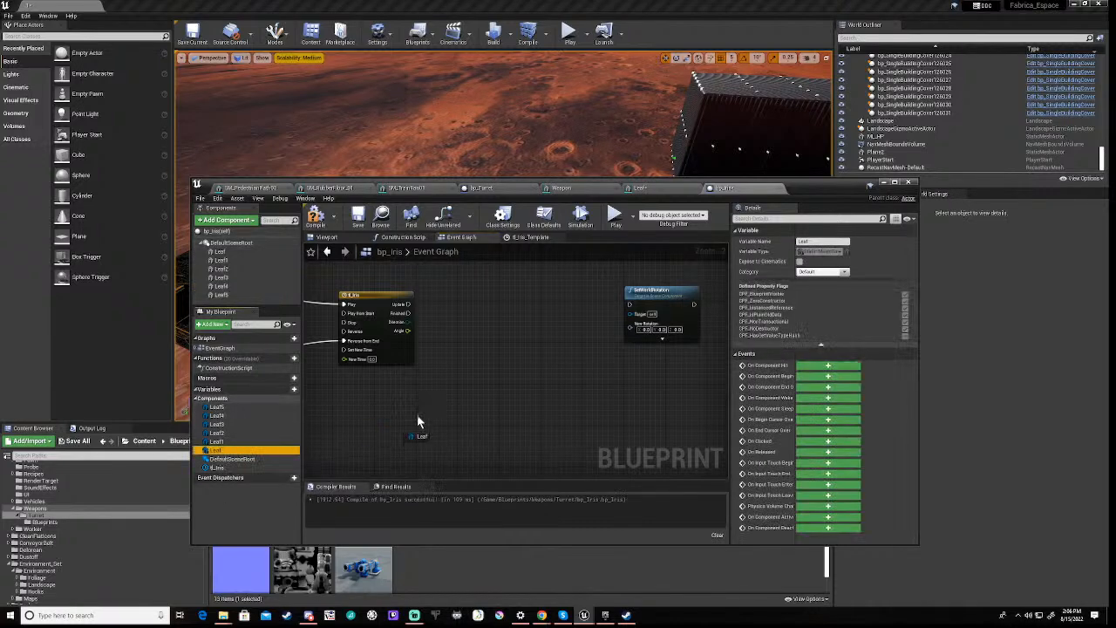
left_click_drag(500, 389, 502, 386)
left_click(516, 394)
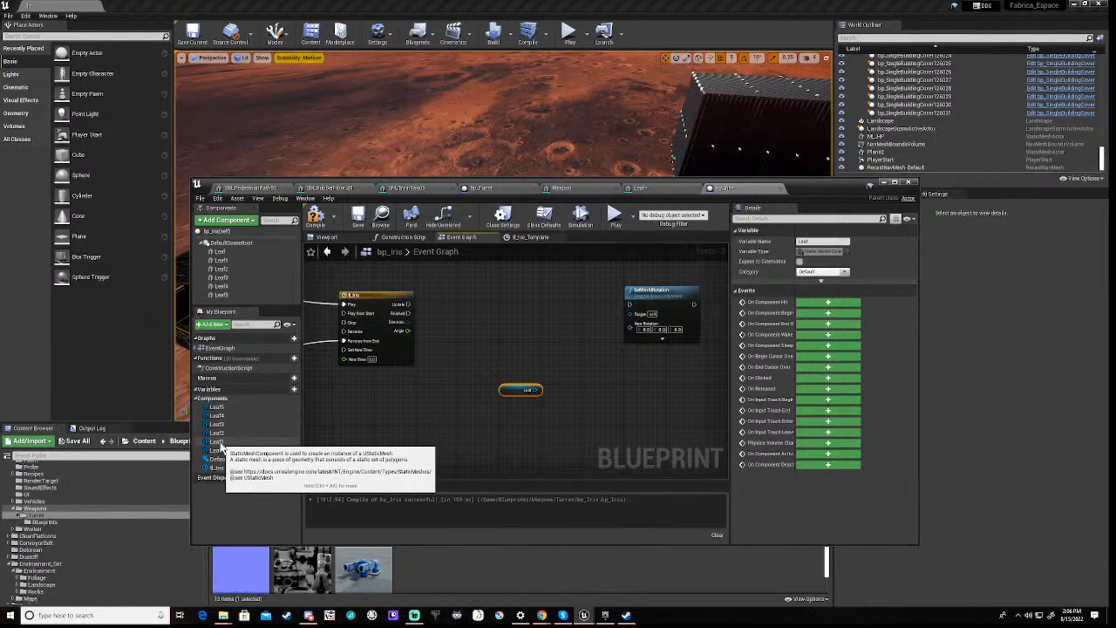
left_click_drag(219, 443, 501, 409)
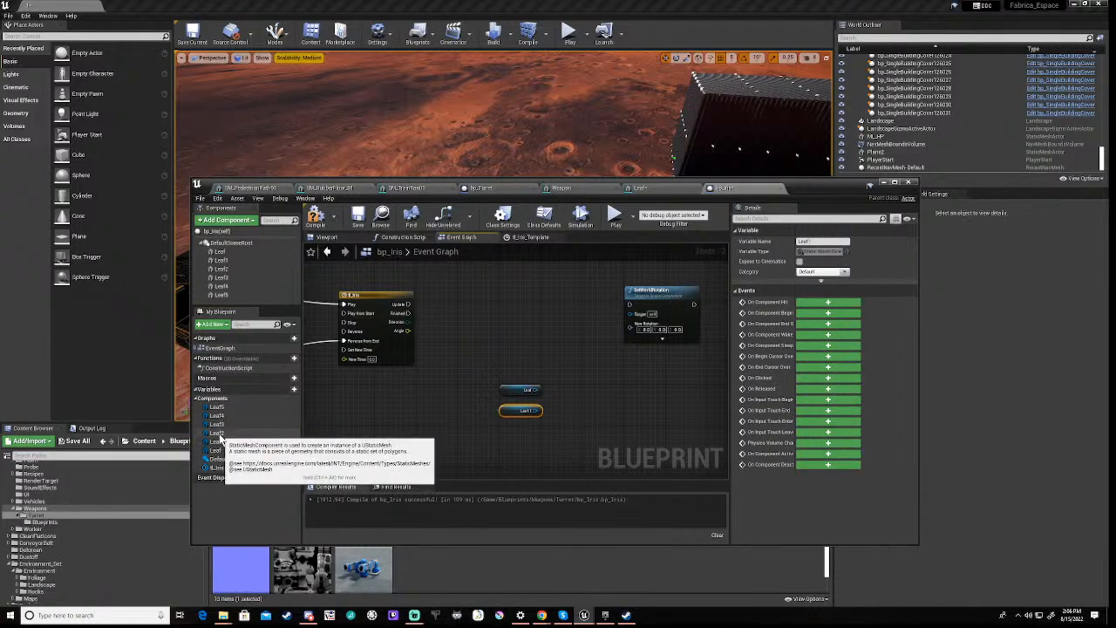
left_click_drag(219, 434, 408, 436)
left_click_drag(489, 430, 491, 431)
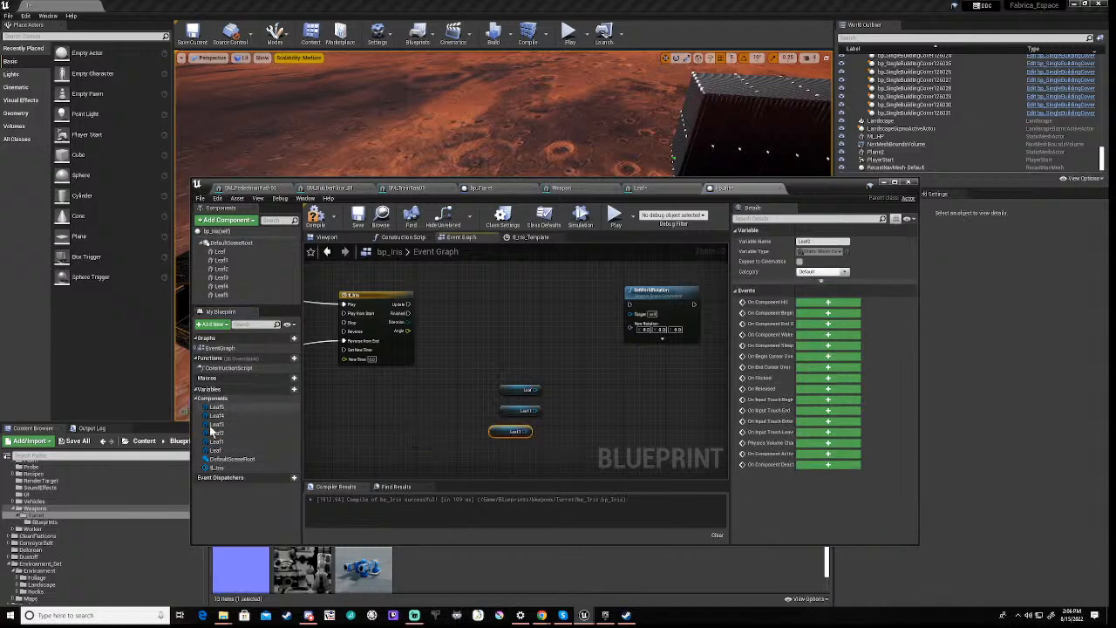
left_click_drag(222, 423, 399, 459)
left_click_drag(482, 448, 483, 448)
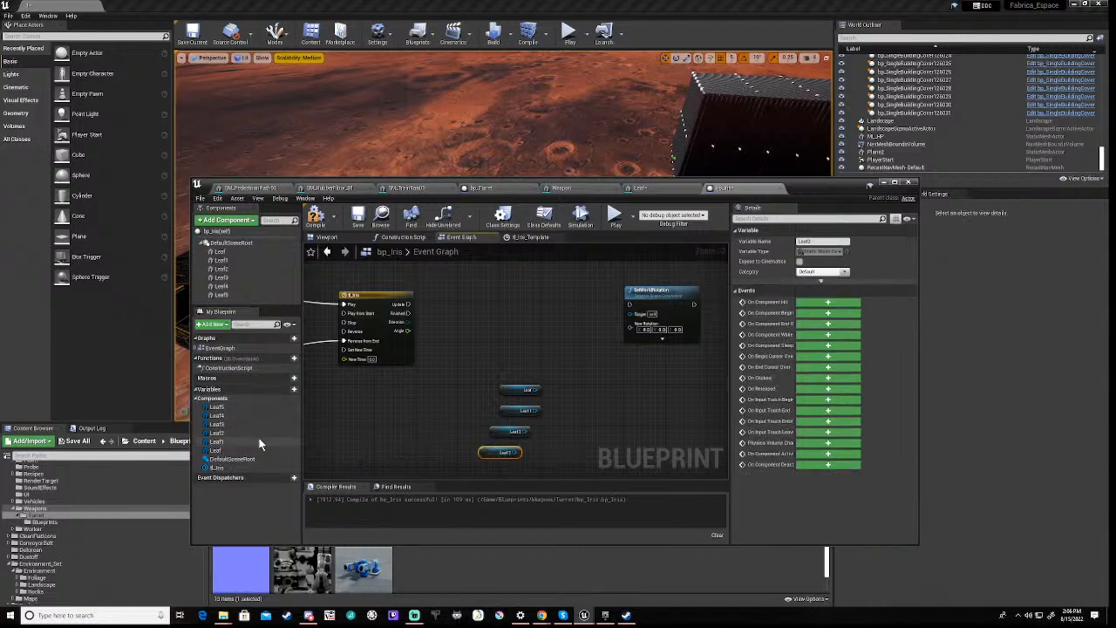
left_click_drag(223, 415, 410, 454)
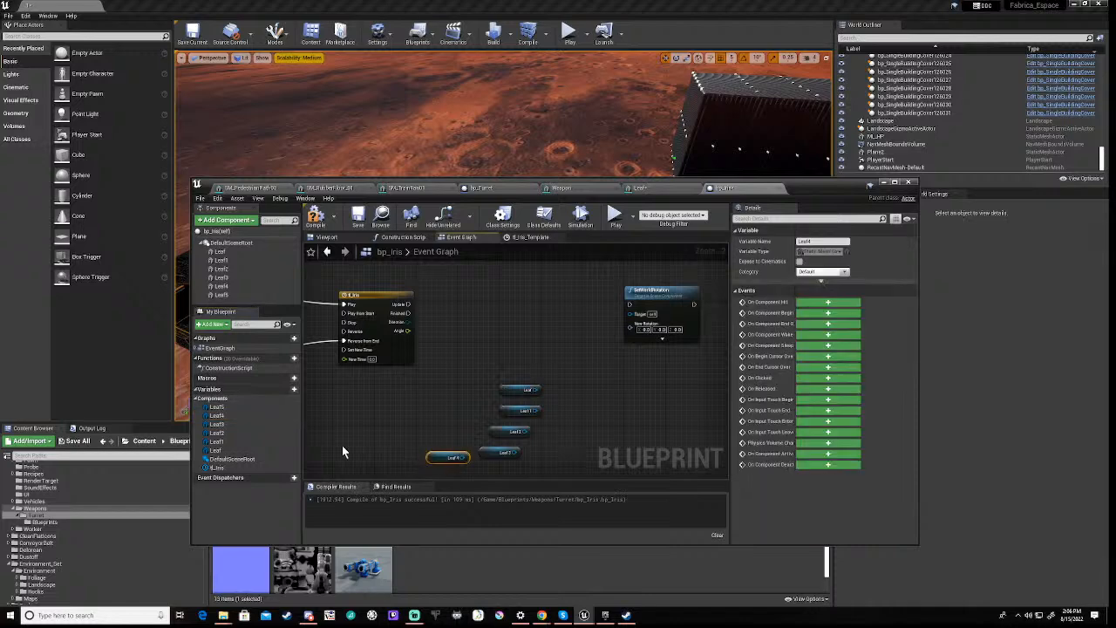
left_click(216, 407)
left_click_drag(216, 408, 419, 426)
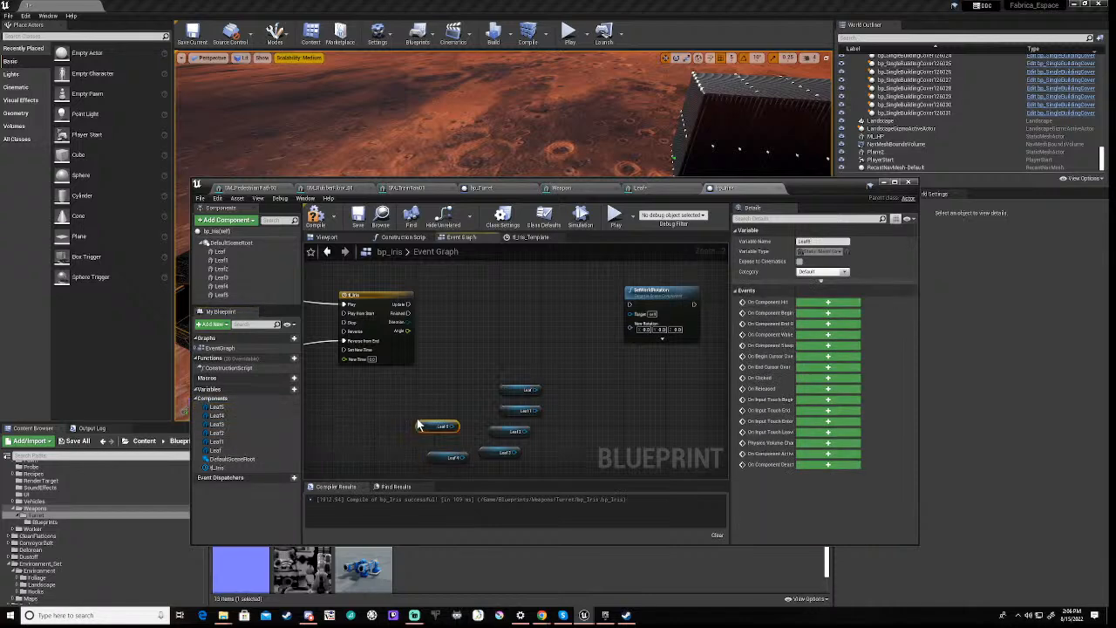
Add a Sequence node beside the tl_Iris timeline and wire the timeline's Update output to it
scroll(577, 384, "up", 3)
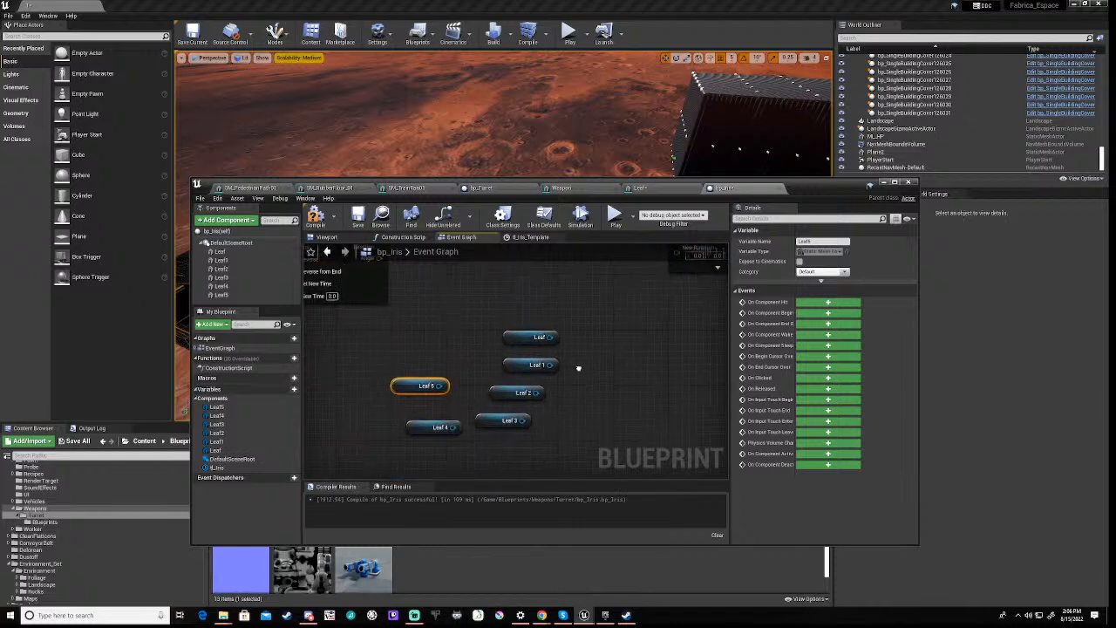
scroll(599, 345, "down", 3)
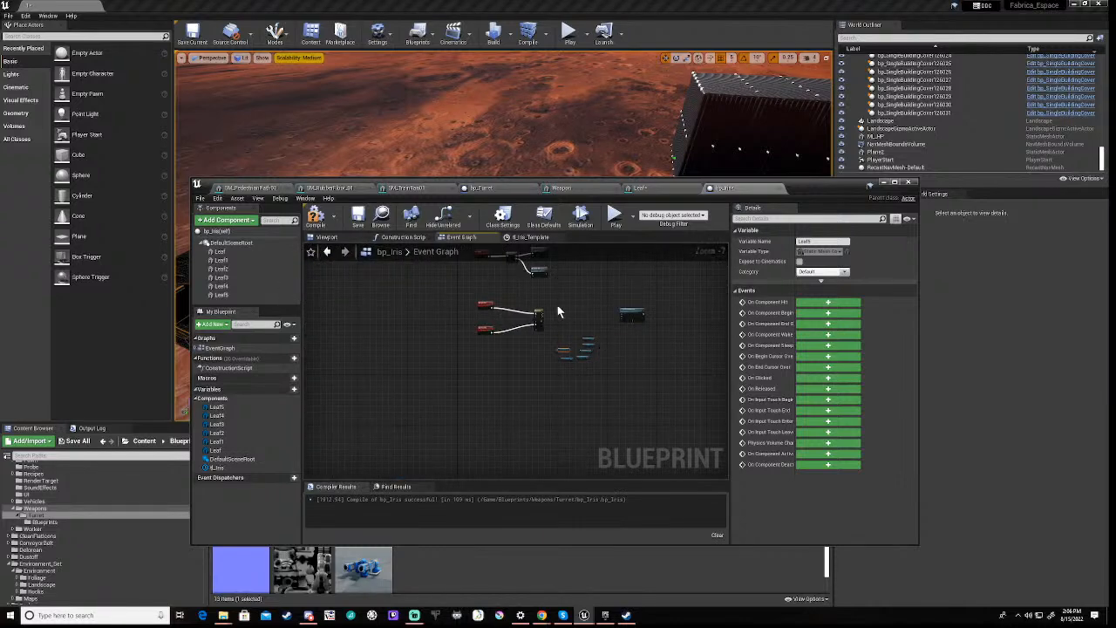
scroll(562, 303, "up", 3)
right_click(623, 368)
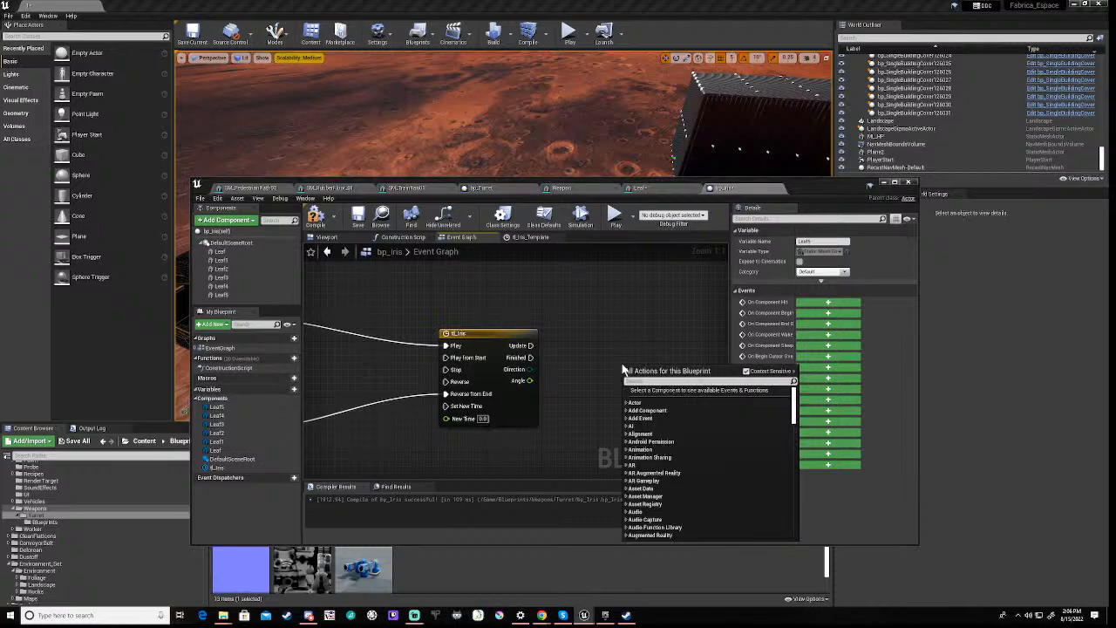
type("seq")
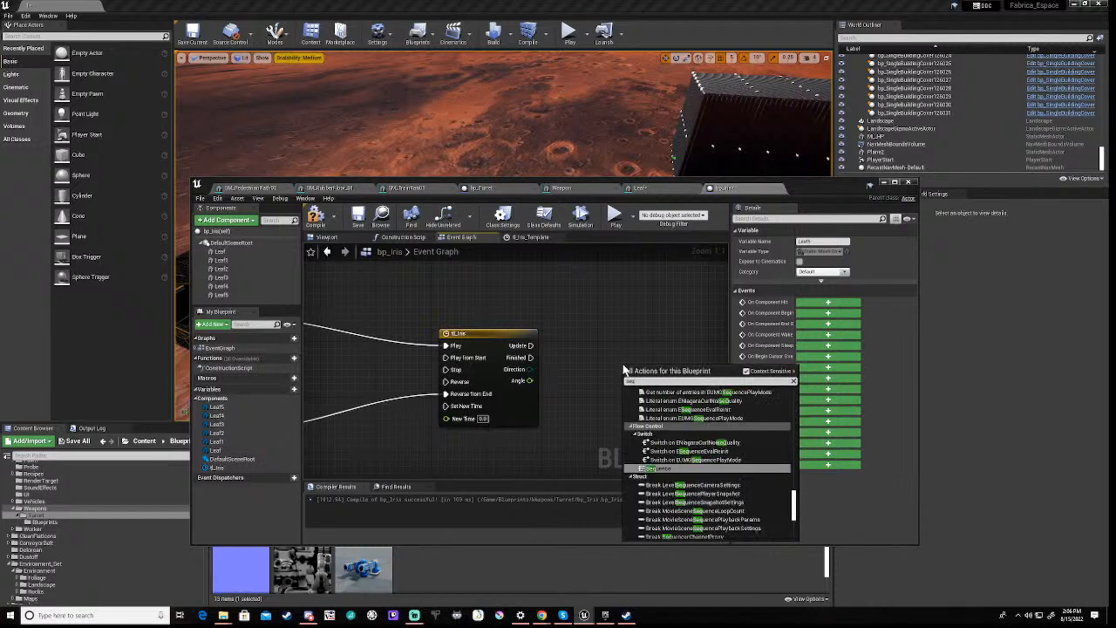
left_click(662, 469)
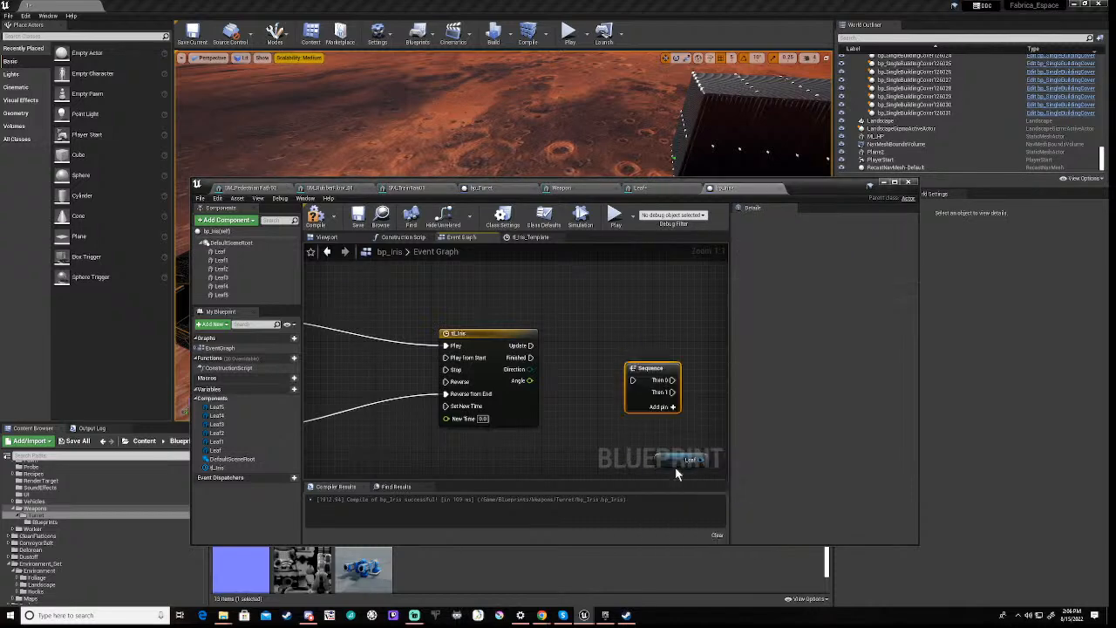
left_click_drag(660, 370, 665, 336)
left_click_drag(531, 346, 641, 347)
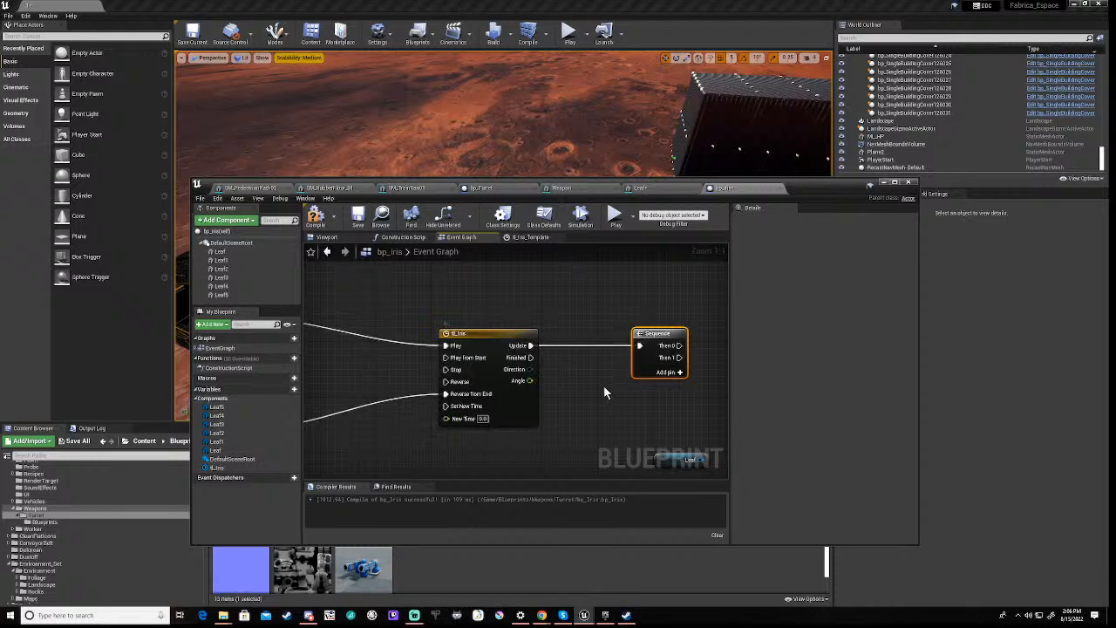
Move SetWorldRotation farther from the Sequence node and duplicate it twice, stacking the copies in a column beneath it
scroll(603, 385, "down", 3)
right_click_drag(702, 388, 503, 388)
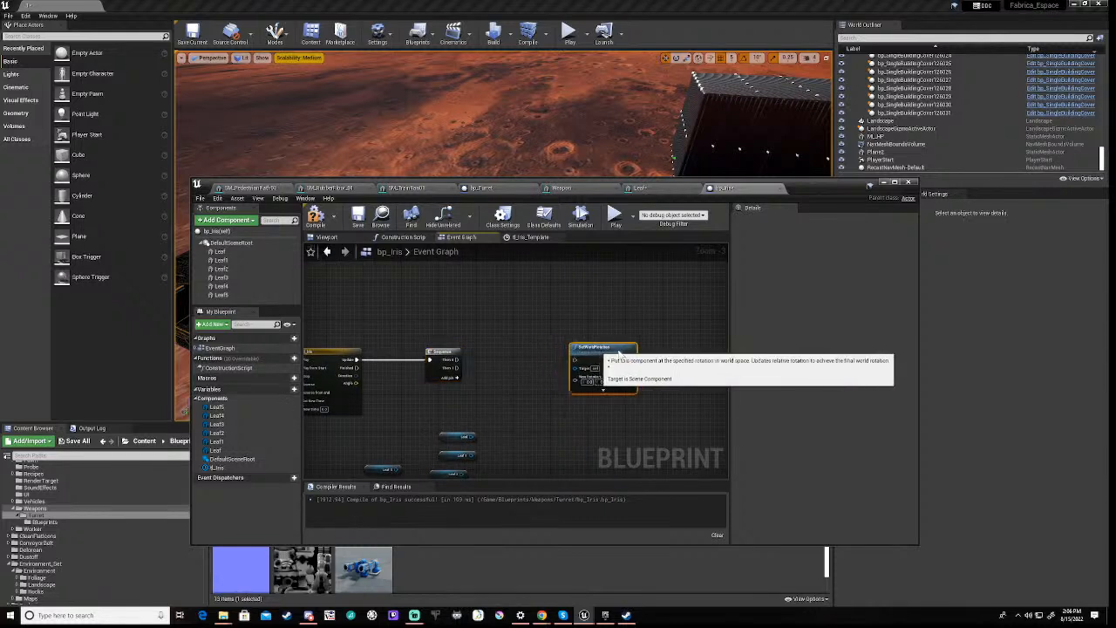
left_click_drag(568, 348, 660, 348)
right_click_drag(591, 382, 555, 382)
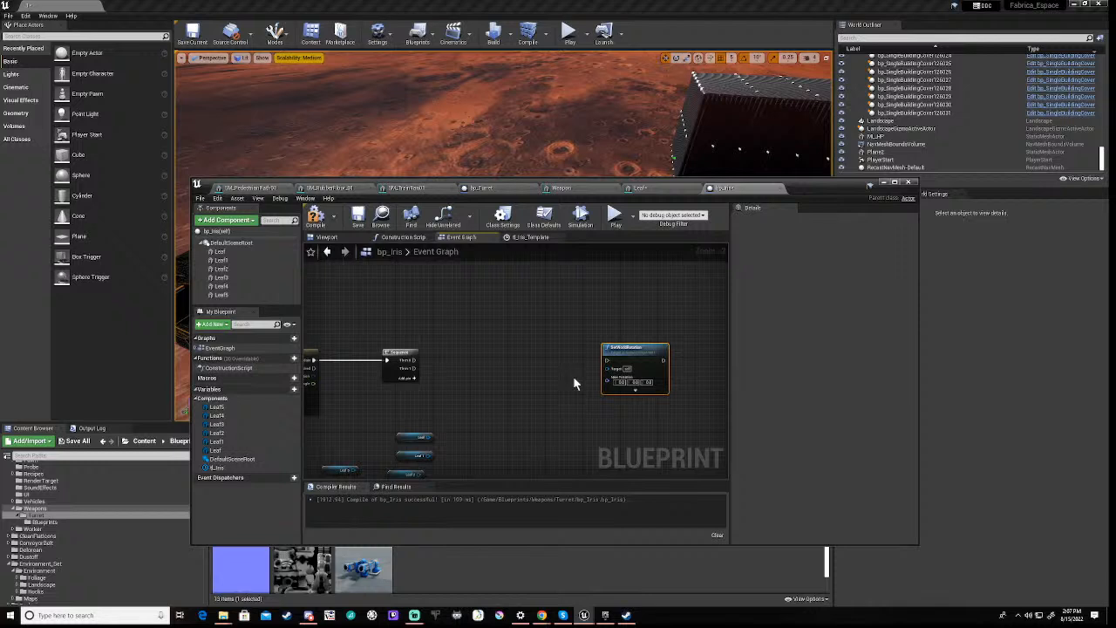
key("ctrl+w")
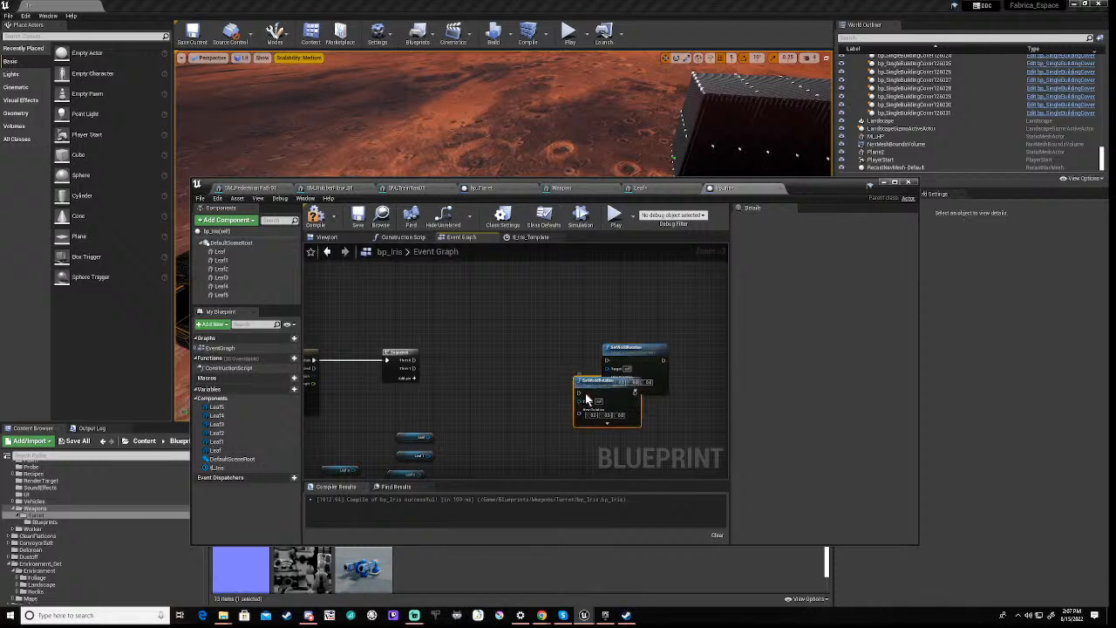
left_click_drag(586, 382, 614, 416)
key("ctrl+w")
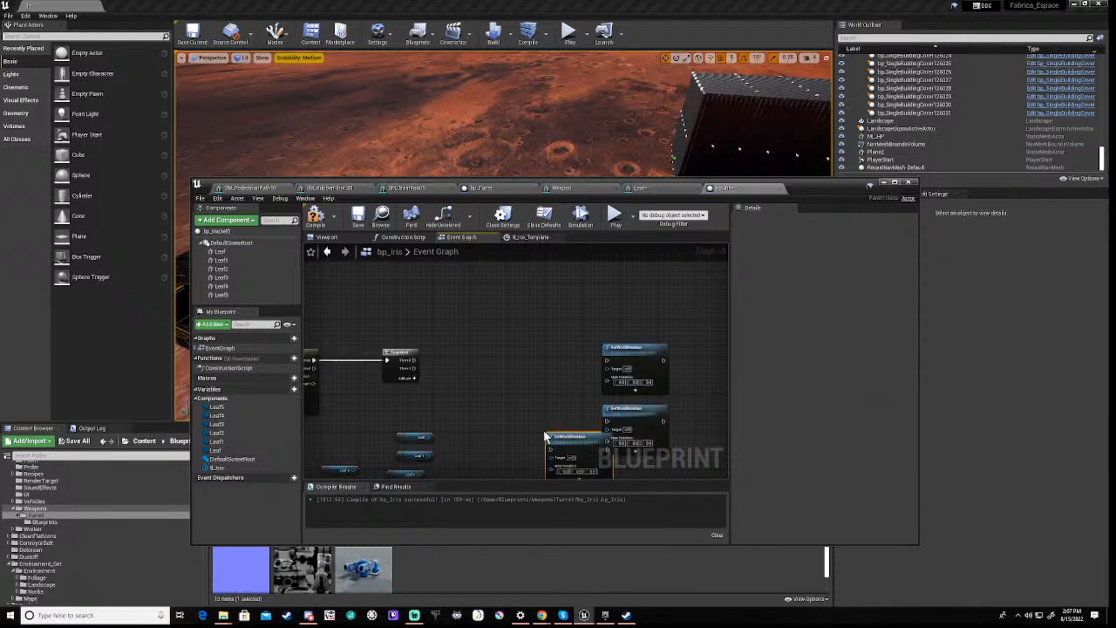
right_click_drag(518, 399, 543, 327)
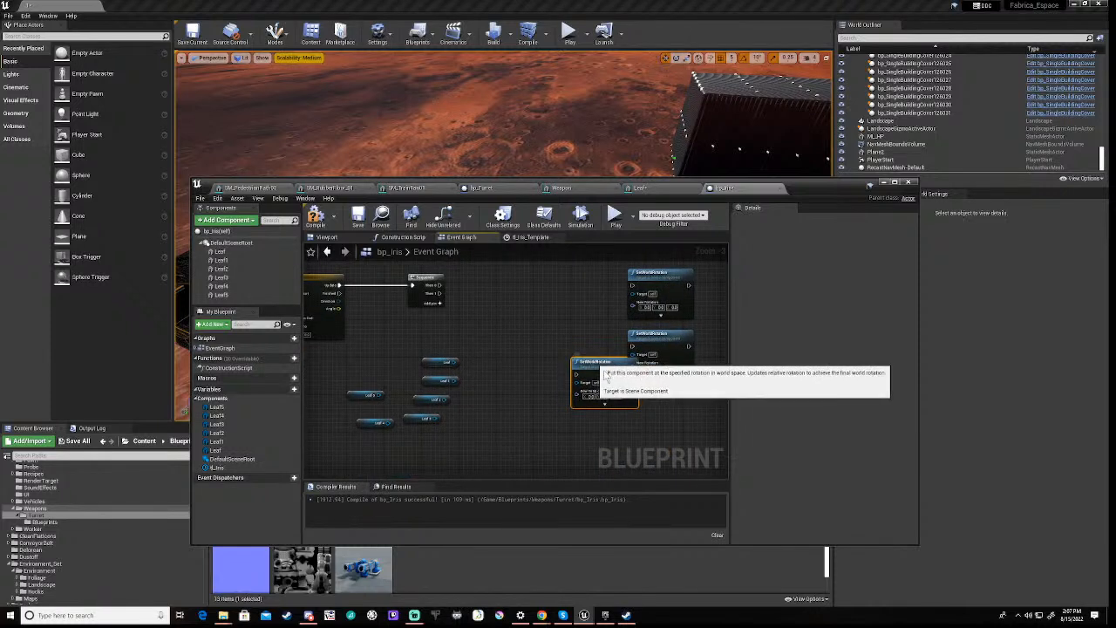
left_click_drag(593, 364, 649, 403)
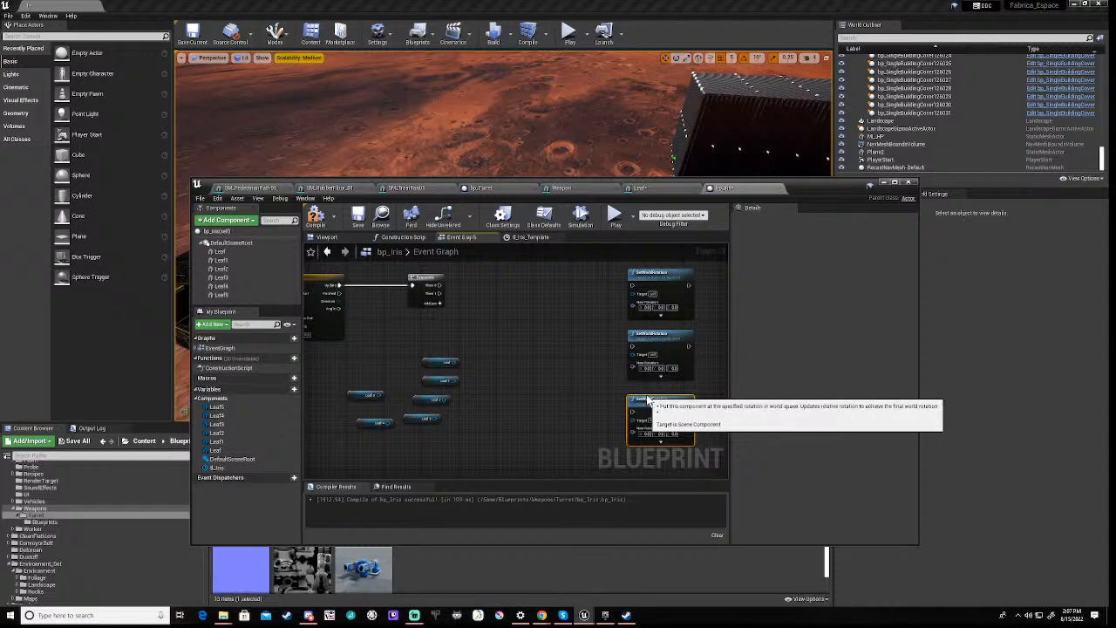
Add three more SetWorldRotation copies to the bottom of the column, giving one node for each of the six leaves
key("ctrl+w")
right_click_drag(504, 389, 553, 316)
left_click_drag(616, 341, 698, 390)
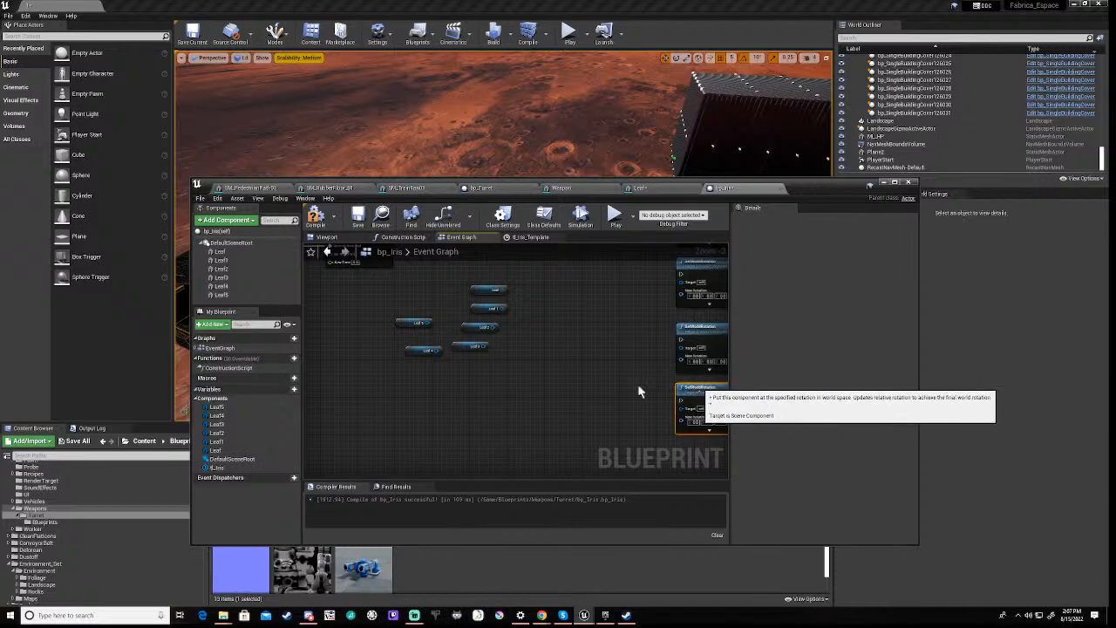
scroll(613, 382, "down", 5)
key("ctrl+v")
key("ctrl+v")
scroll(596, 425, "up", 5)
right_click_drag(613, 387, 455, 388)
left_click_drag(526, 347, 575, 352)
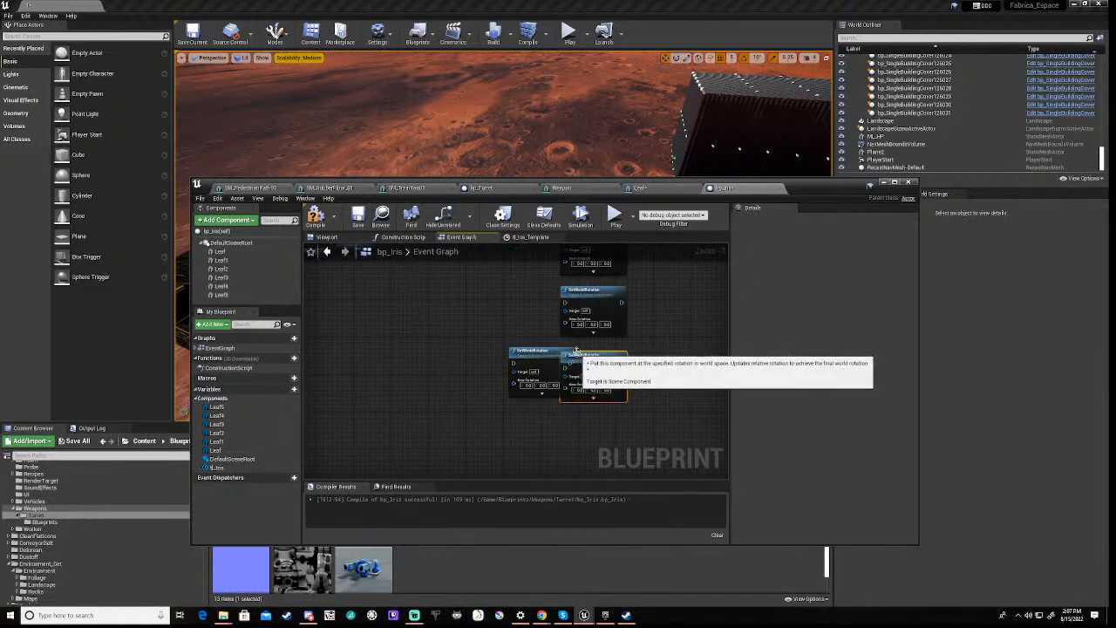
left_click_drag(529, 360, 576, 425)
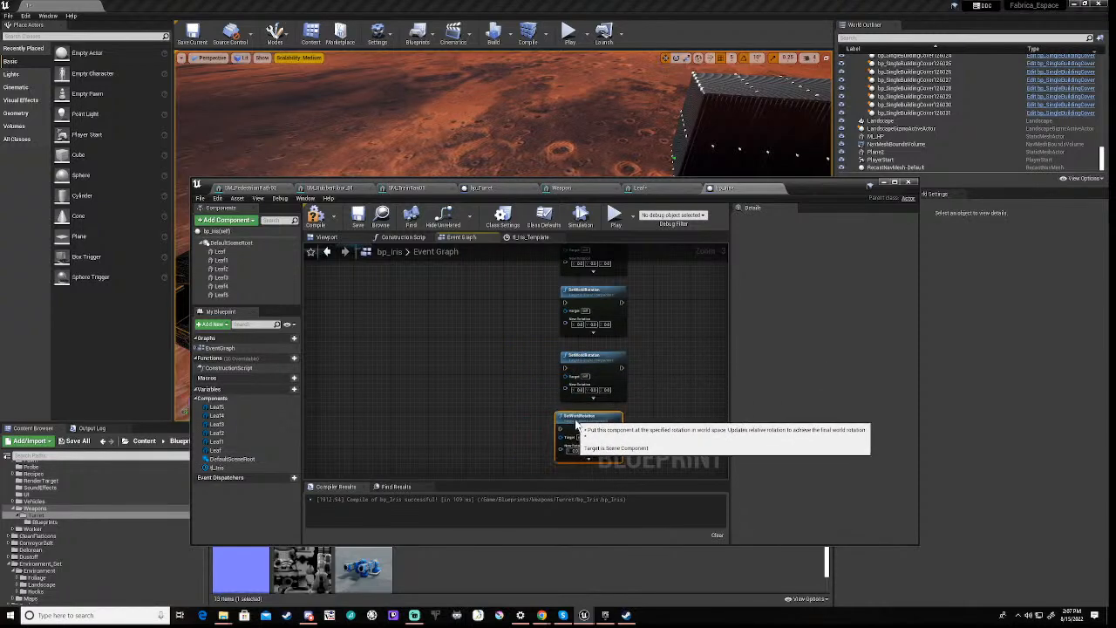
Add four output pins to the Sequence node so it offers Then 0 through Then 5
right_click_drag(486, 379, 648, 462)
right_click_drag(610, 347, 510, 387)
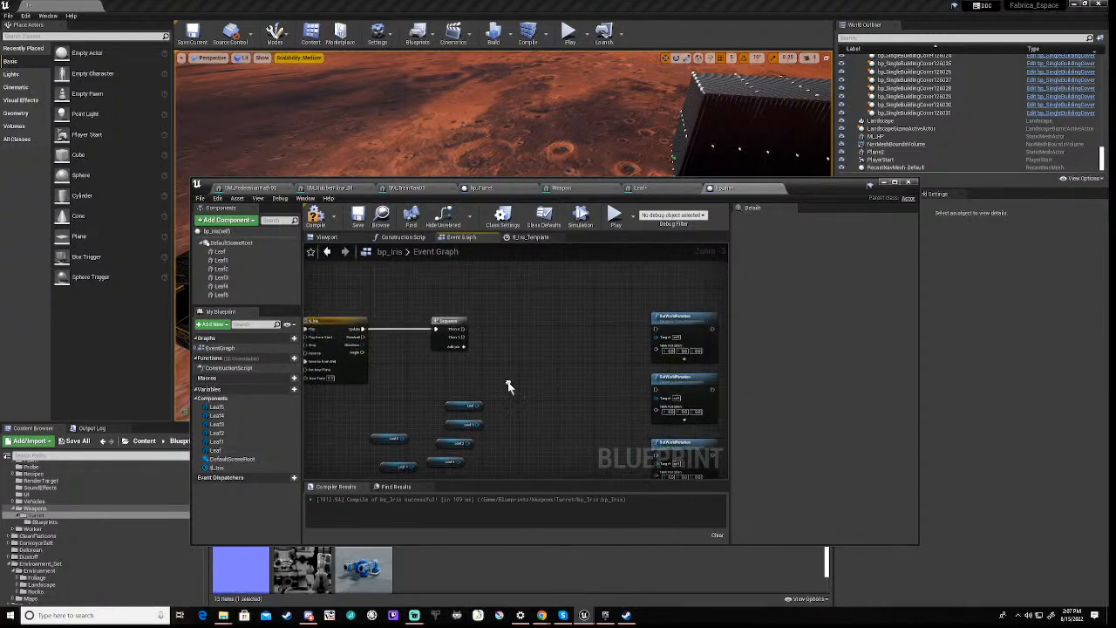
left_click(462, 348)
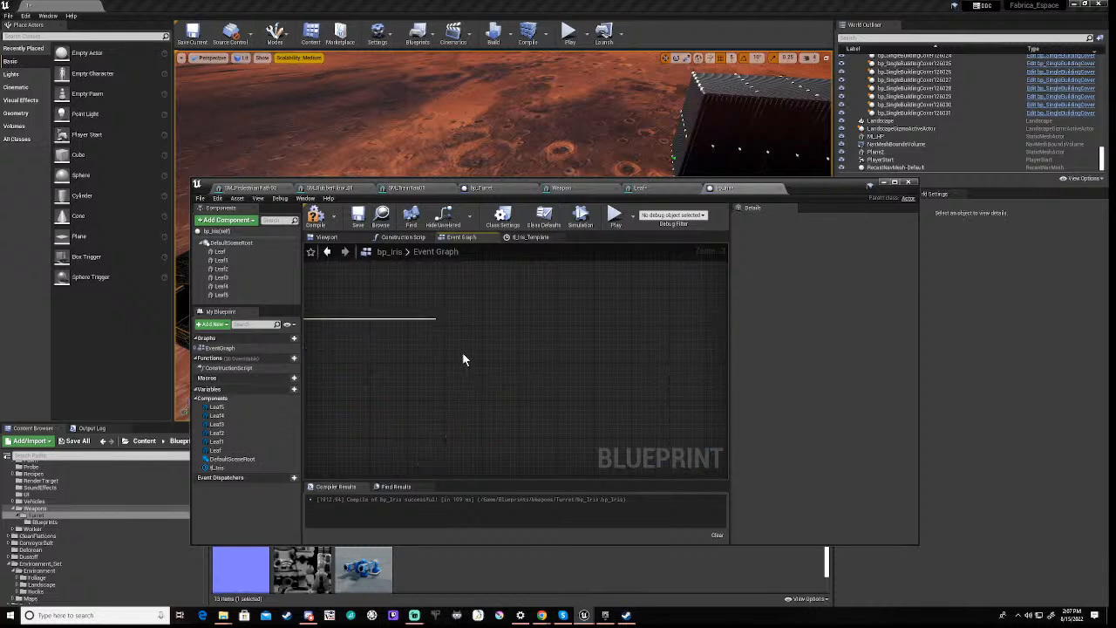
left_click(465, 357)
left_click(462, 363)
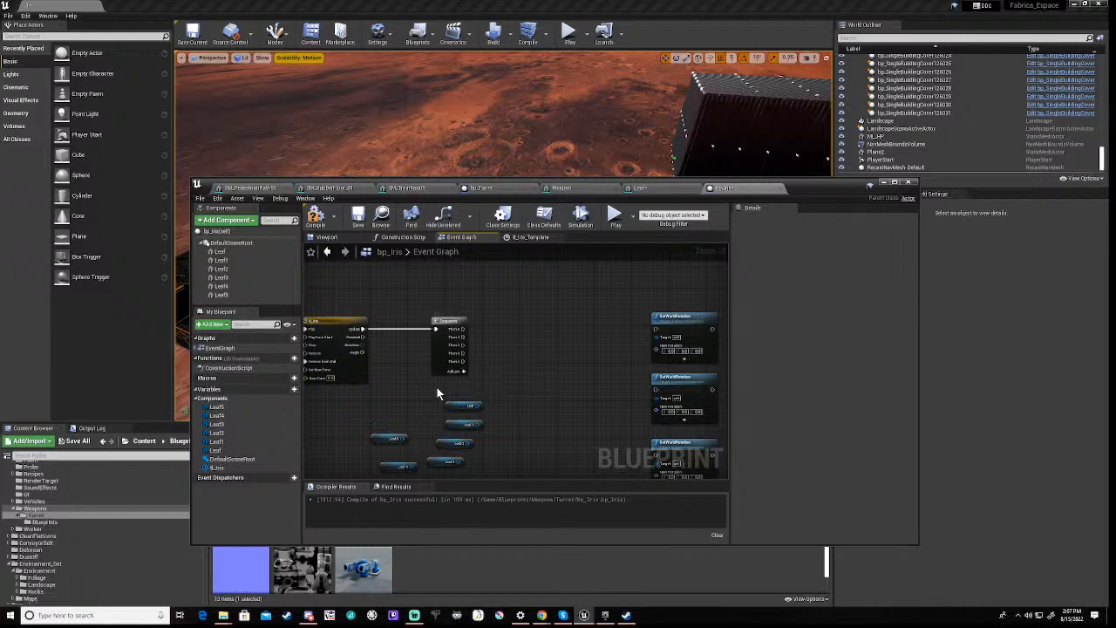
left_click(462, 371)
Wire Sequence outputs Then 0 through Then 4 to the execution inputs of the first five SetWorldRotation nodes, in order
left_click_drag(465, 330, 656, 328)
left_click_drag(463, 337, 656, 389)
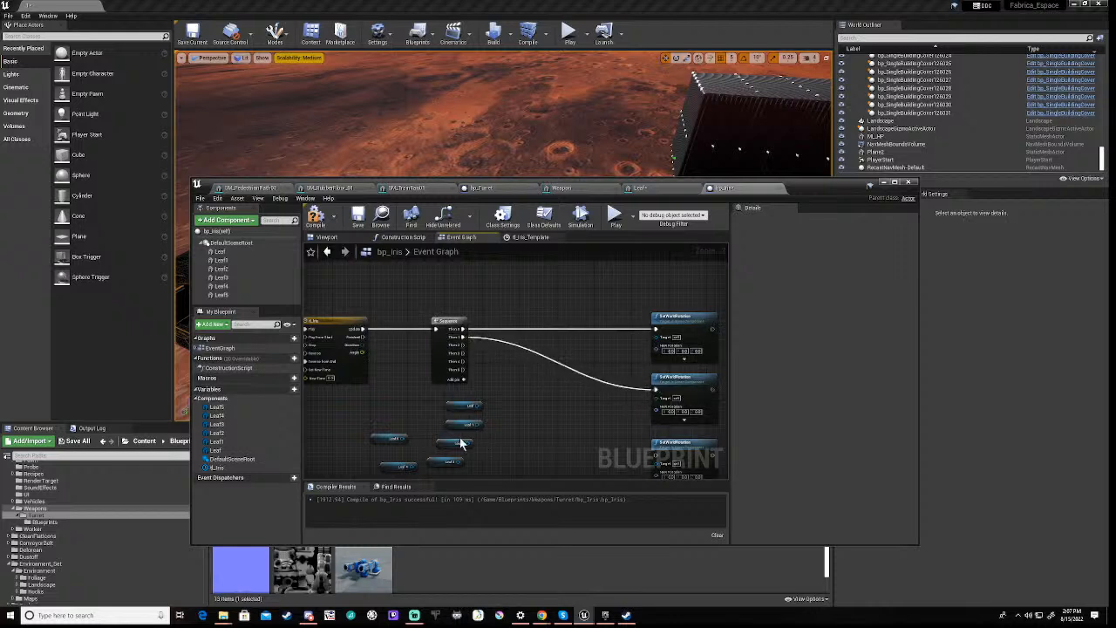
left_click_drag(463, 346, 657, 455)
right_click_drag(516, 439, 516, 369)
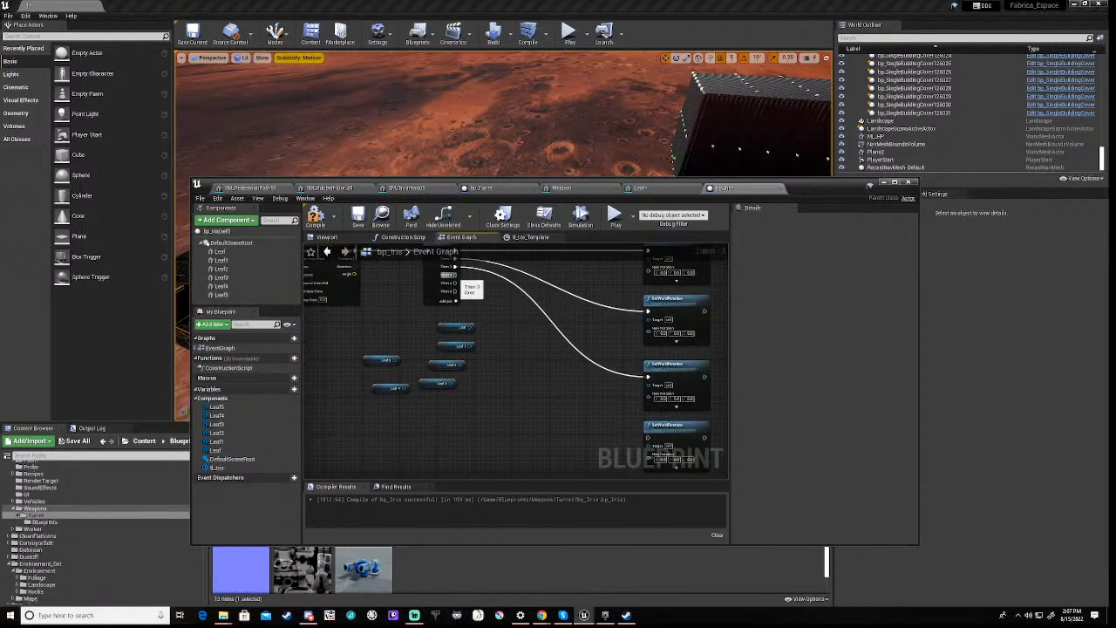
left_click_drag(454, 280, 647, 436)
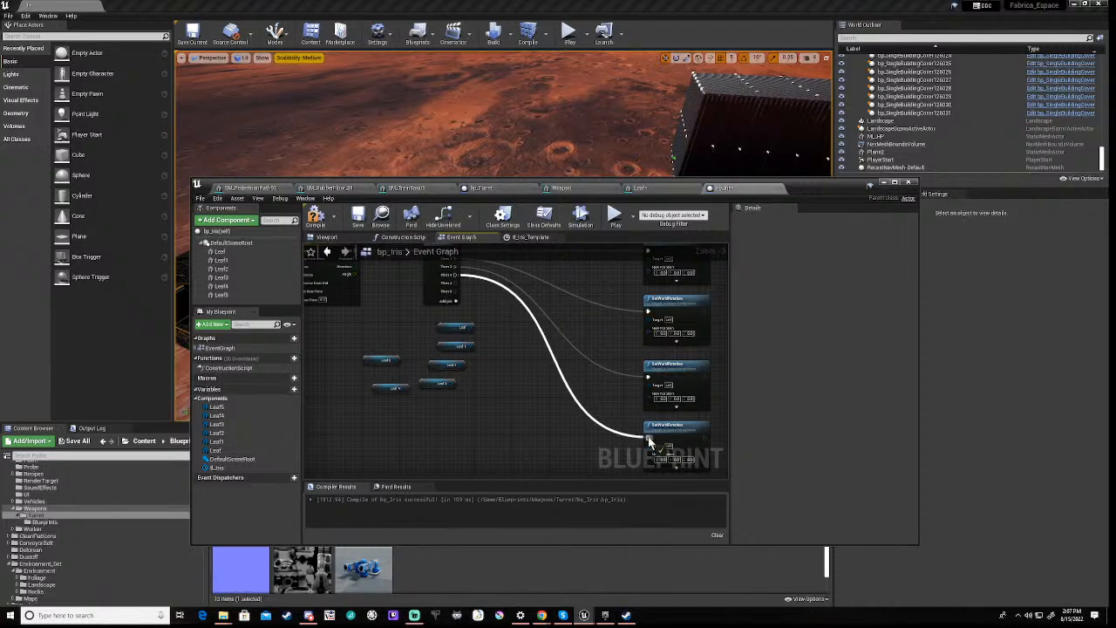
left_click_drag(457, 283, 648, 396)
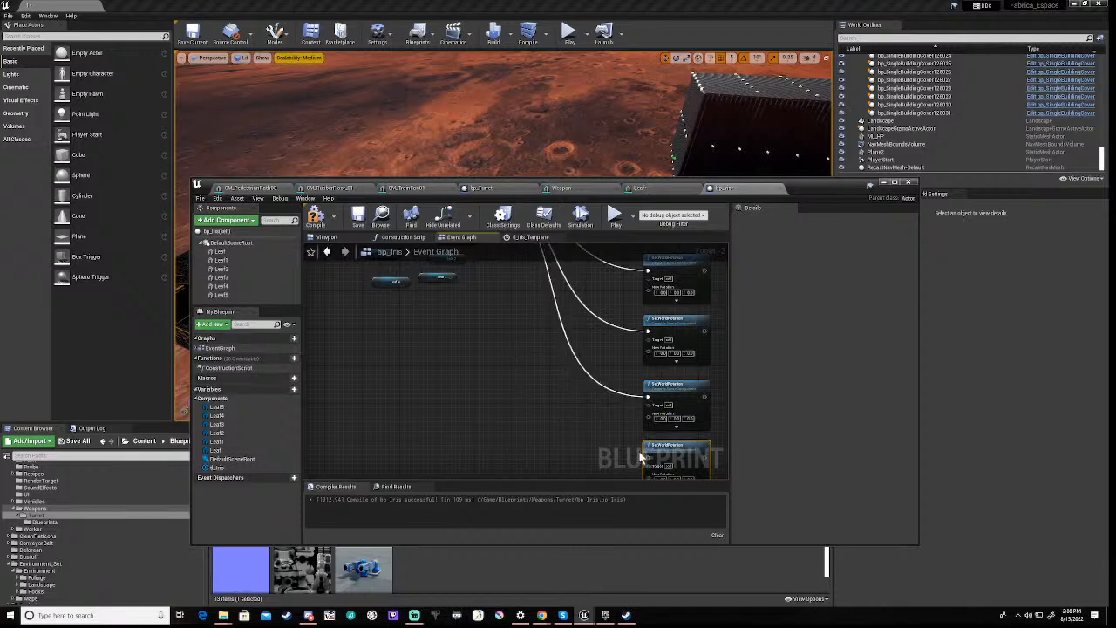
Wire the Sequence's Then 5 output to the execution input of the sixth SetWorldRotation node
left_click_drag(646, 456, 457, 356)
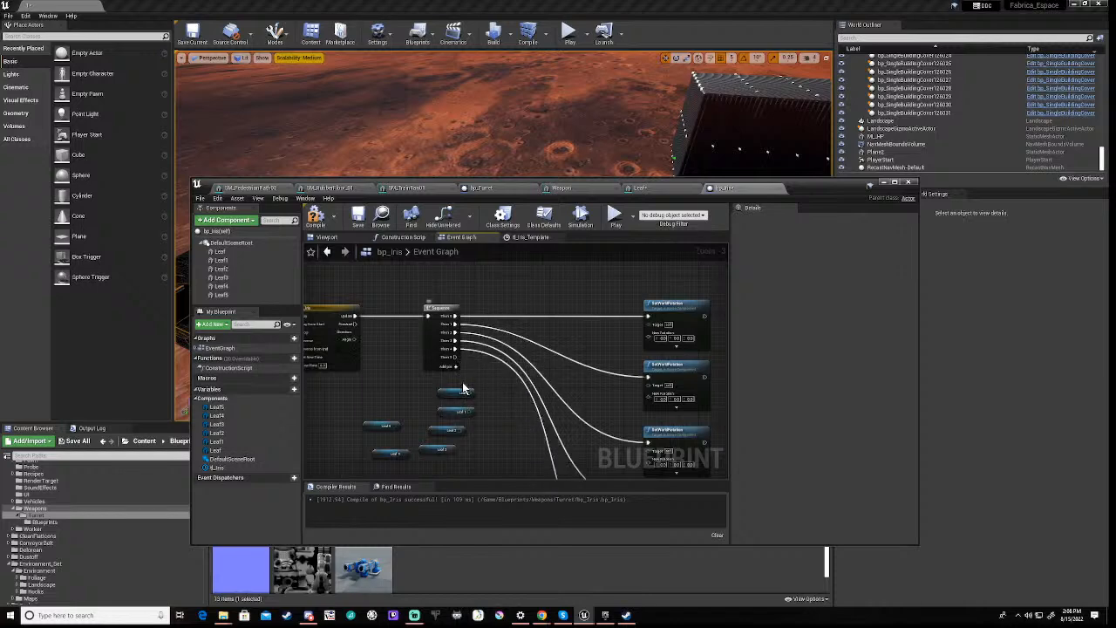
scroll(478, 370, "down", 5)
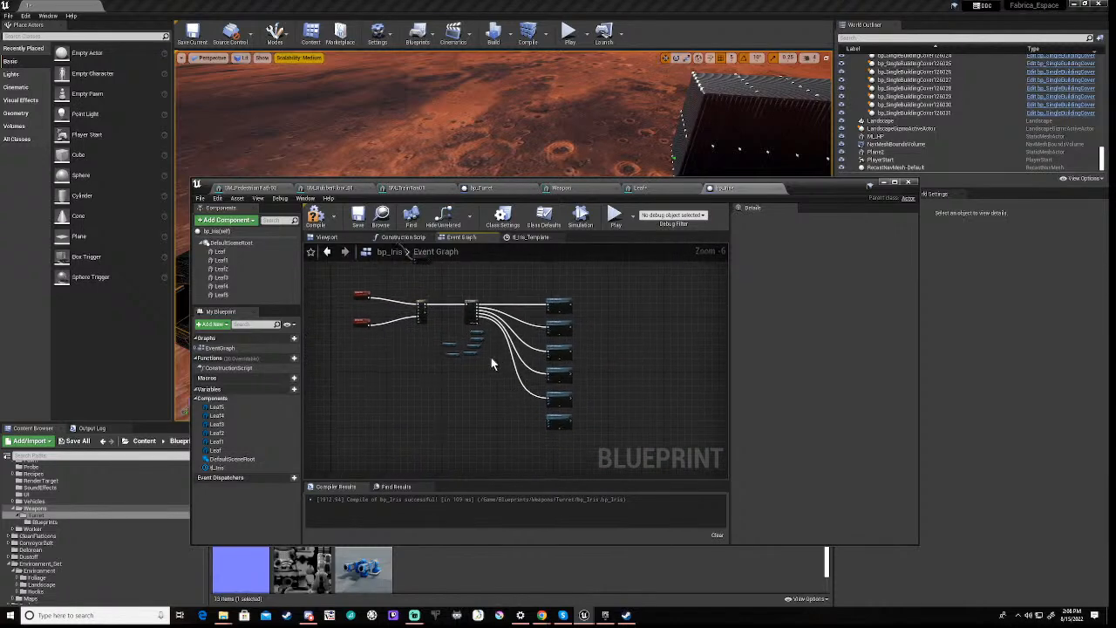
scroll(478, 326, "up", 2)
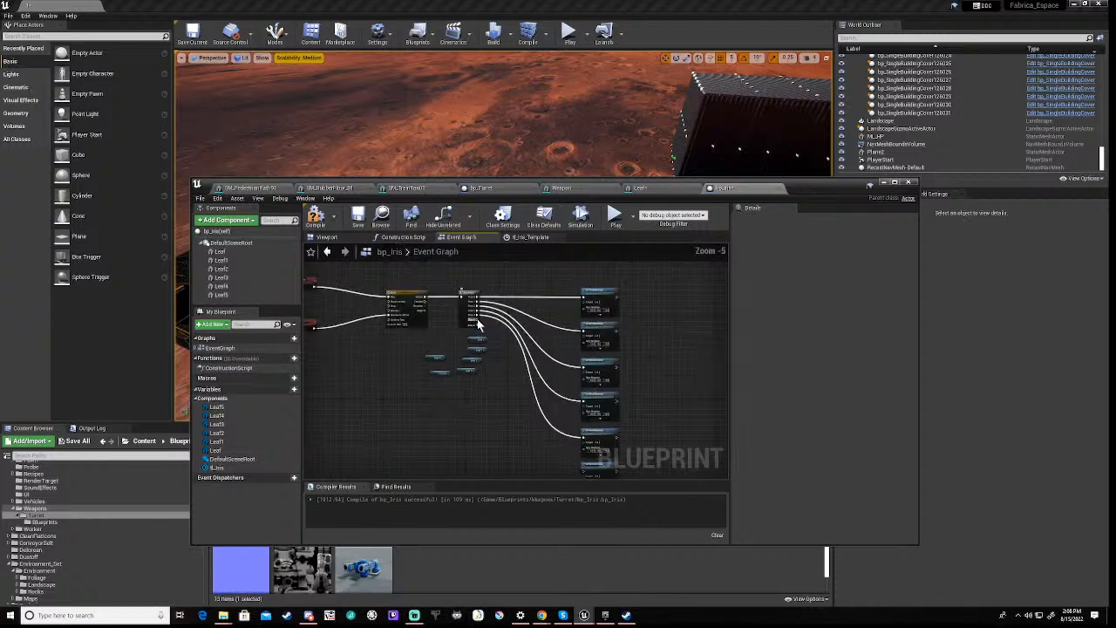
left_click_drag(478, 321, 583, 393)
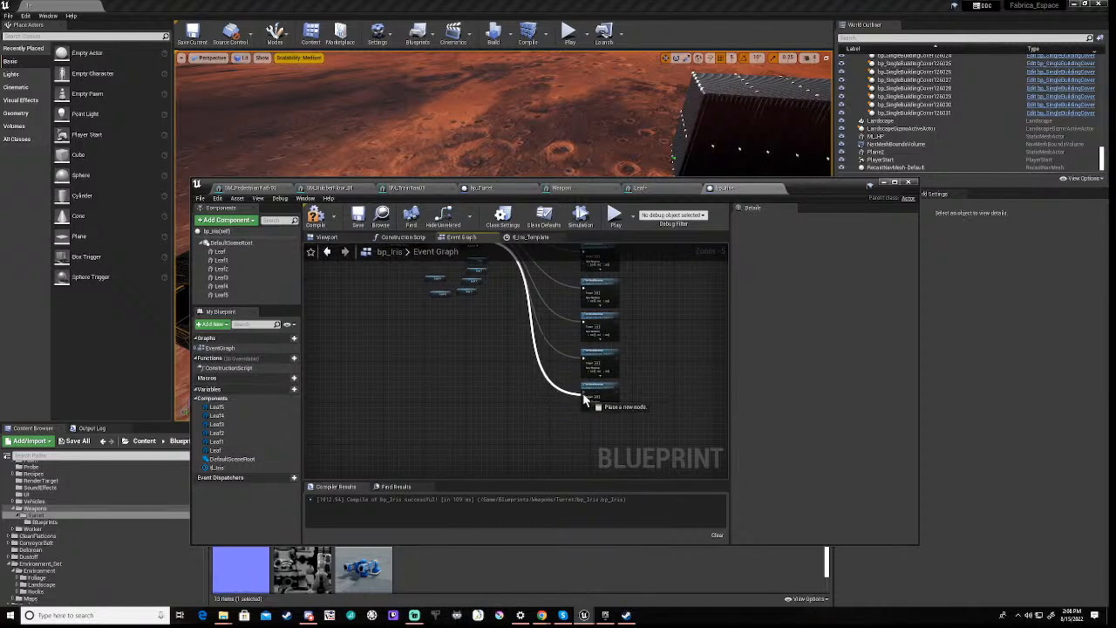
Move the Leaf reference out of the leaf group to the space between the Sequence and the first SetWorldRotation
right_click_drag(479, 336, 517, 423)
scroll(527, 373, "up", 5)
right_click_drag(528, 373, 454, 383)
left_click_drag(431, 426, 568, 333)
right_click_drag(620, 384, 461, 424)
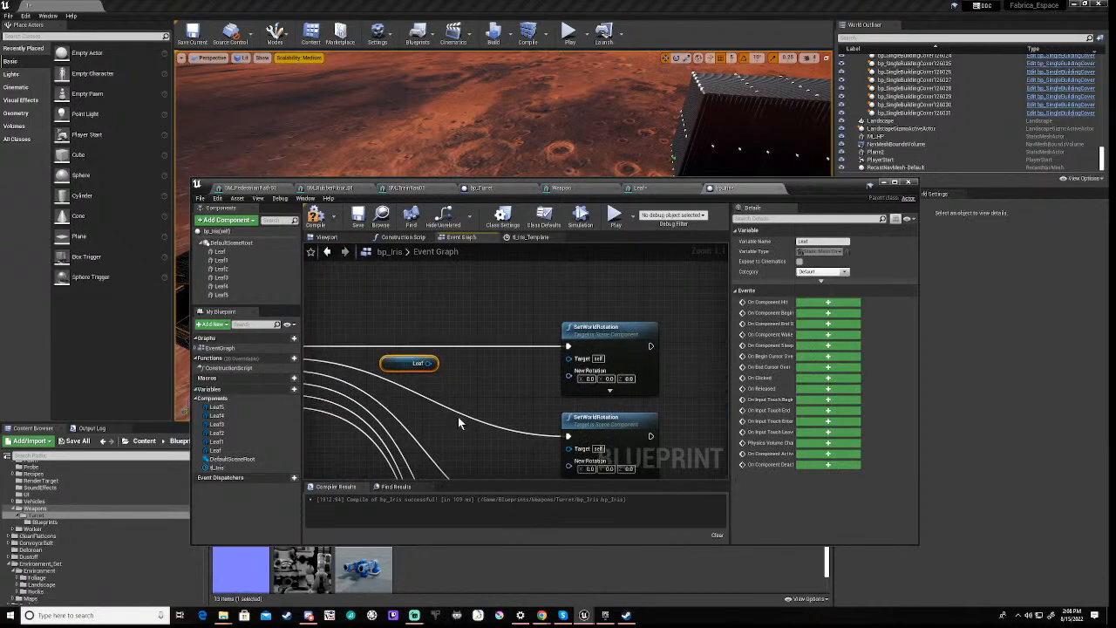
left_click_drag(426, 364, 456, 382)
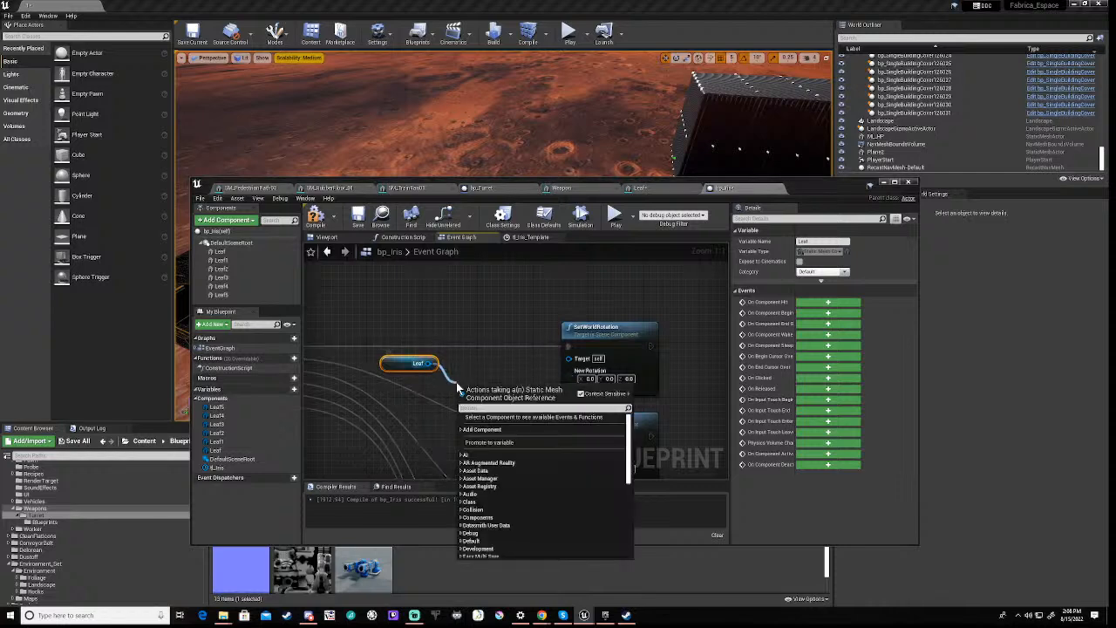
type("get")
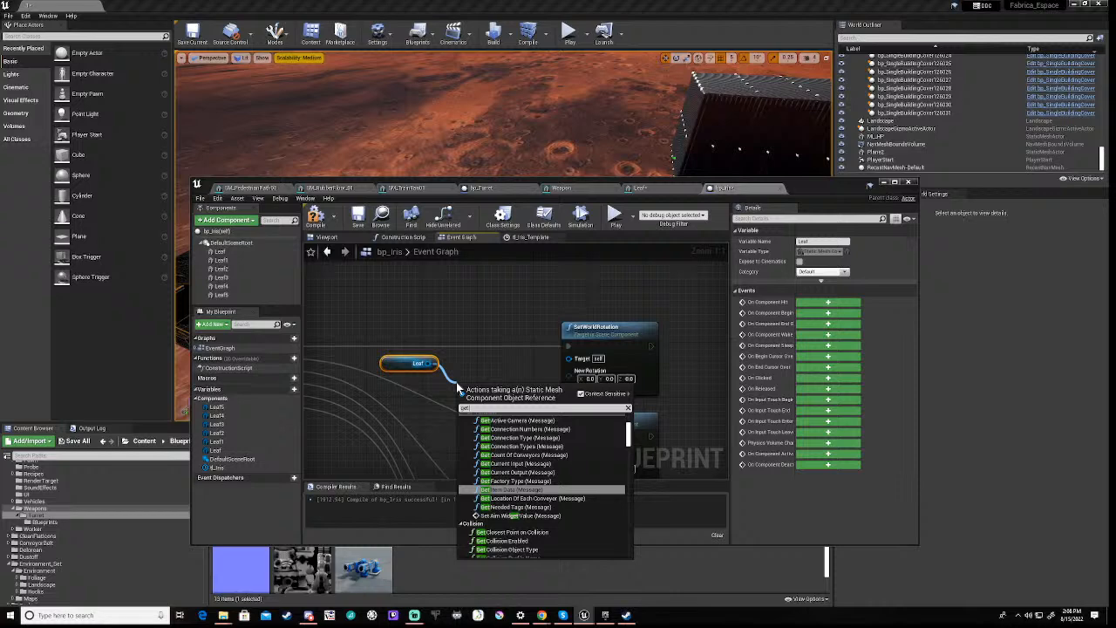
type(" local")
type("on")
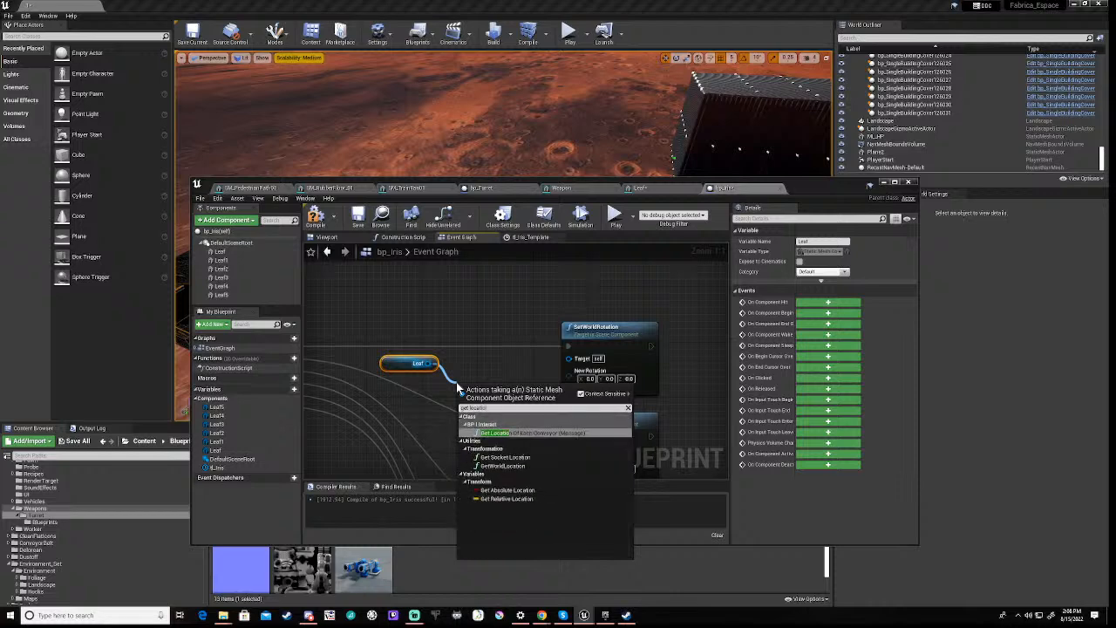
left_click(502, 466)
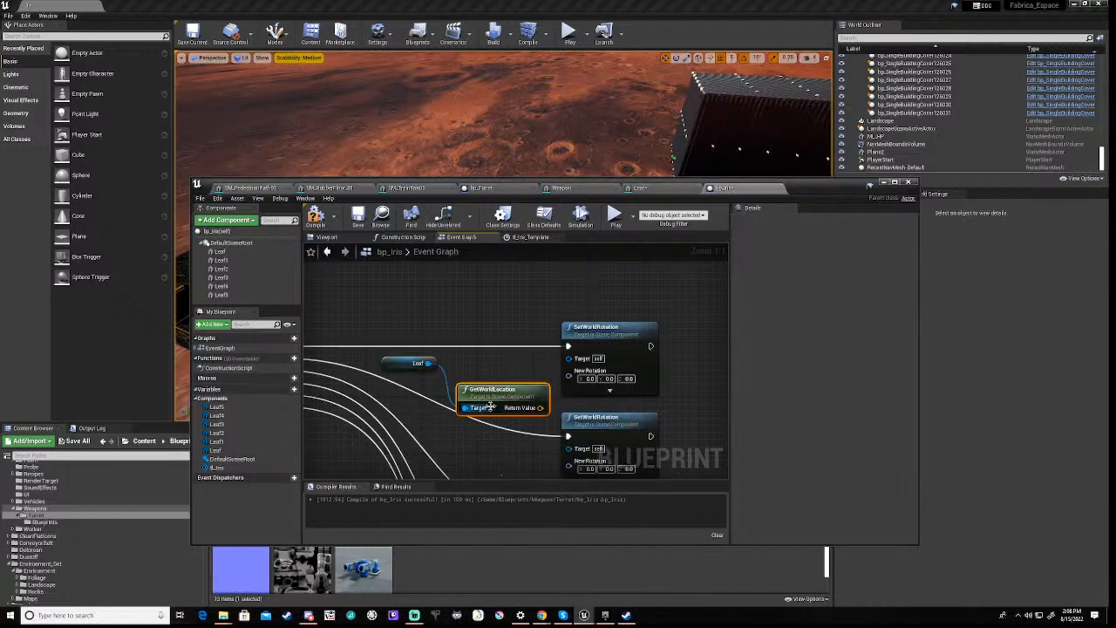
left_click_drag(502, 386, 467, 383)
key("Delete")
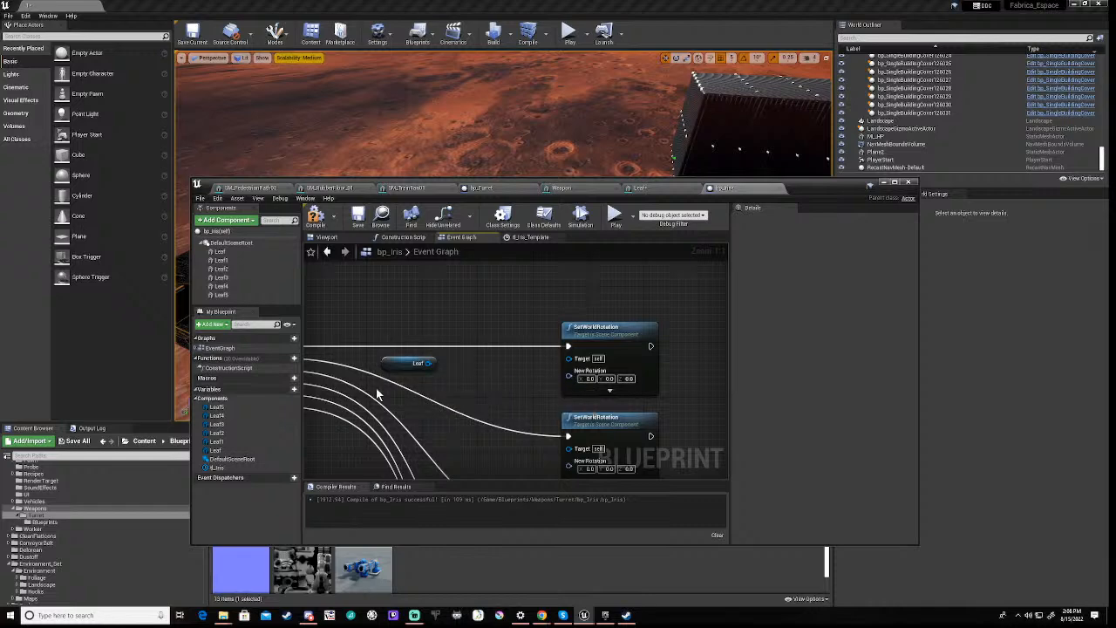
Add a GetWorldRotation node targeting the Leaf reference and split its return value into Roll, Pitch and Yaw
left_click_drag(428, 363, 452, 380)
type("get t")
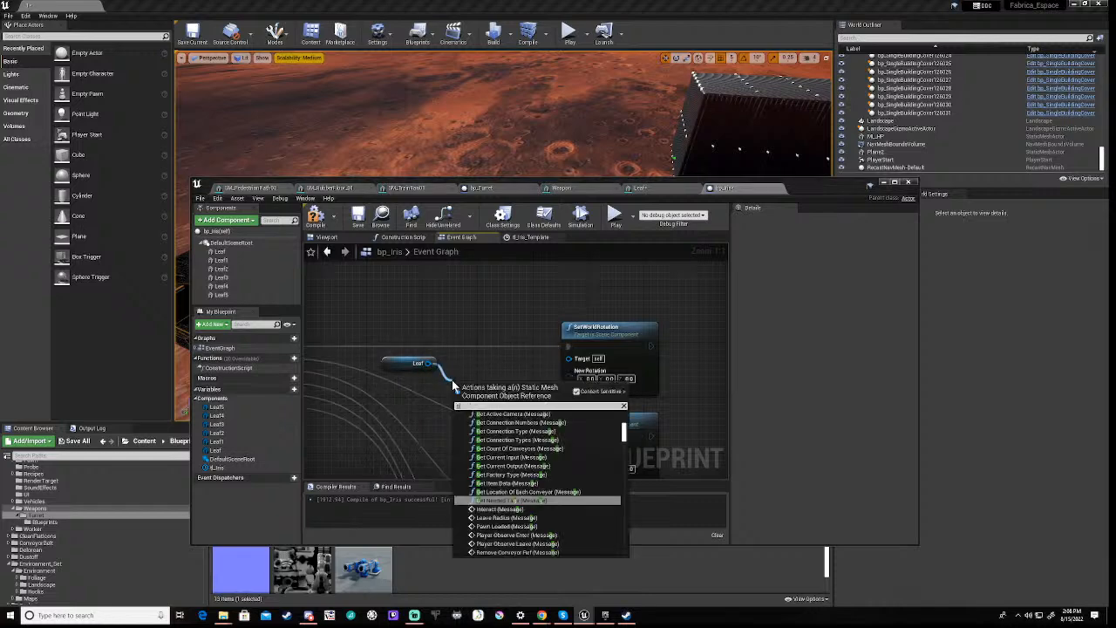
type("otation")
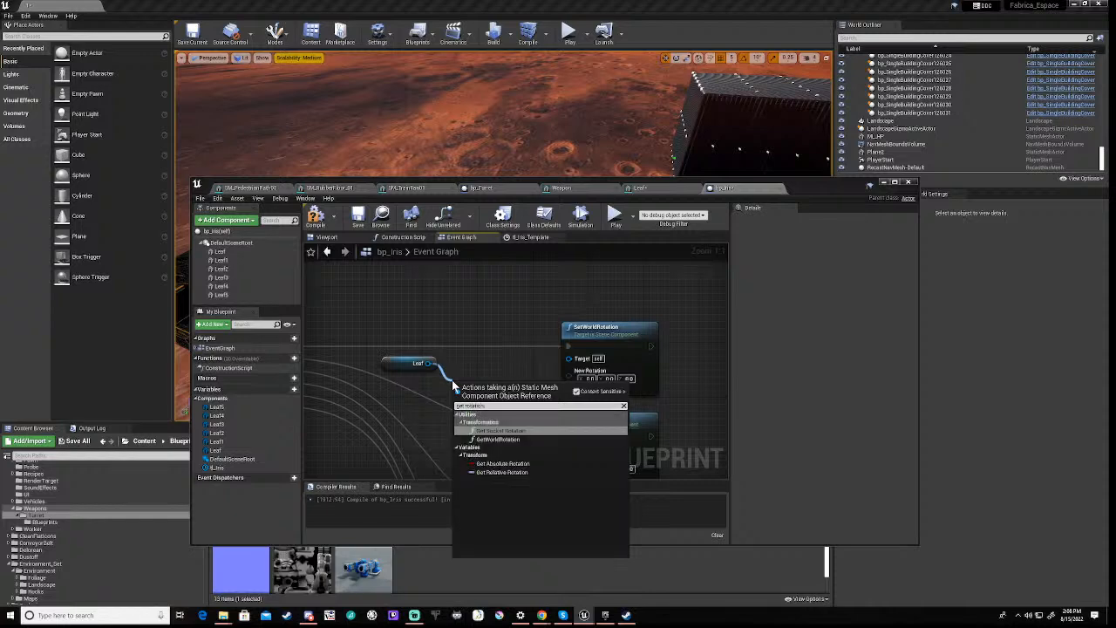
left_click(489, 444)
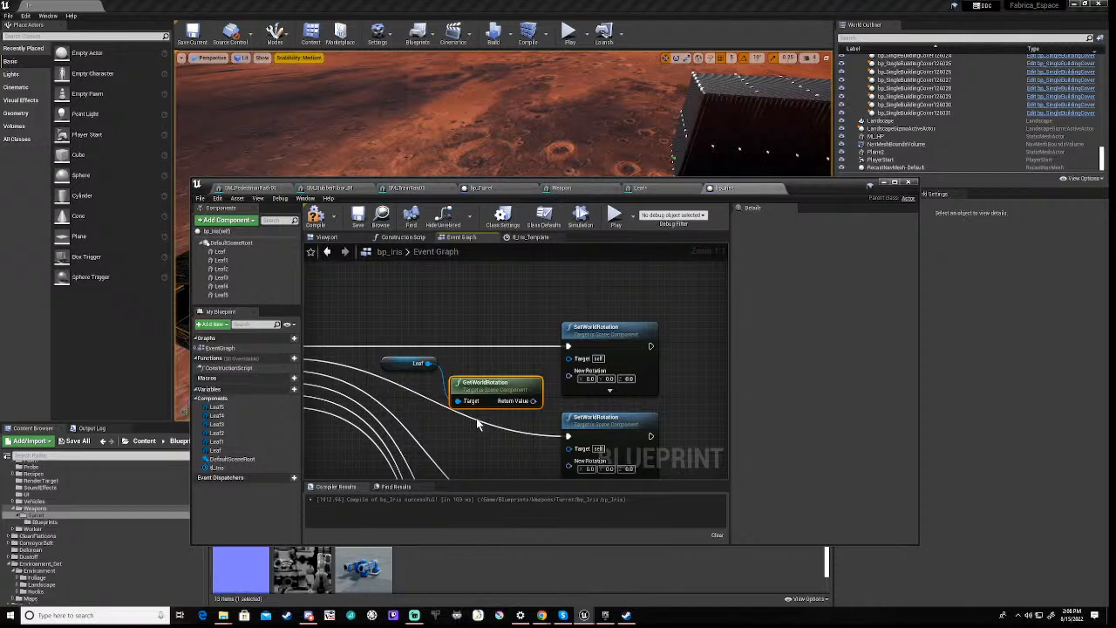
scroll(485, 388, "down", 5)
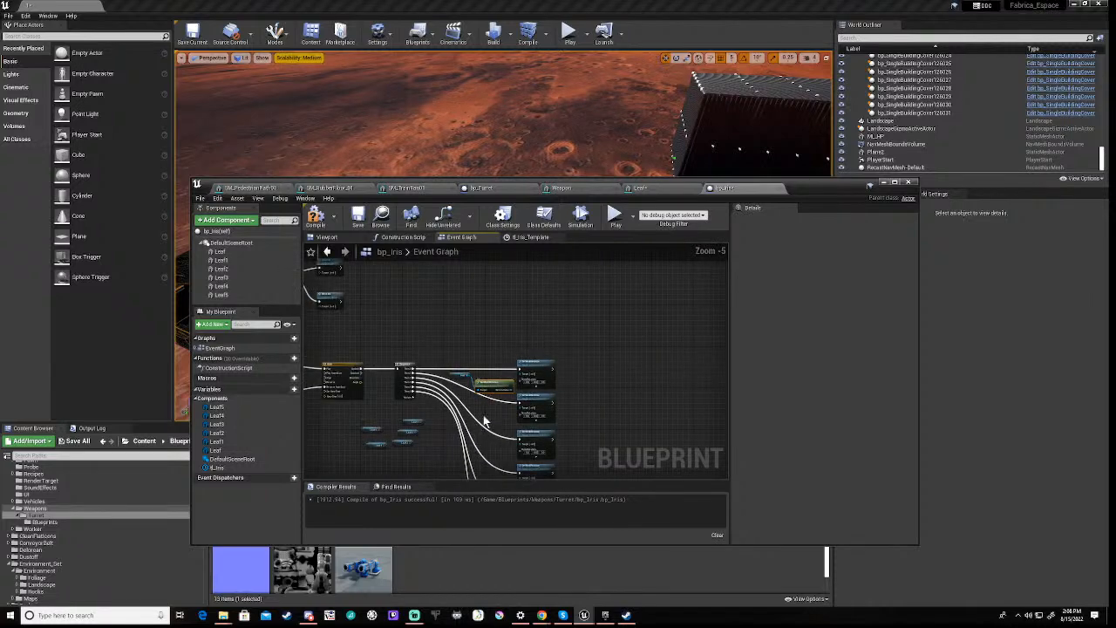
scroll(483, 369, "up", 5)
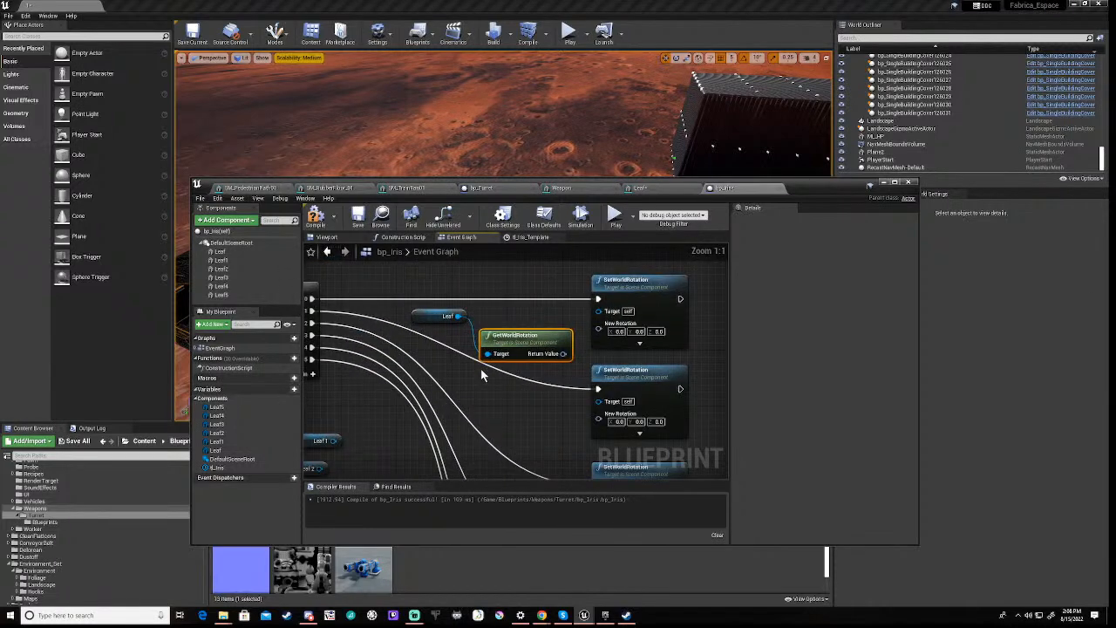
right_click(564, 354)
left_click(586, 374)
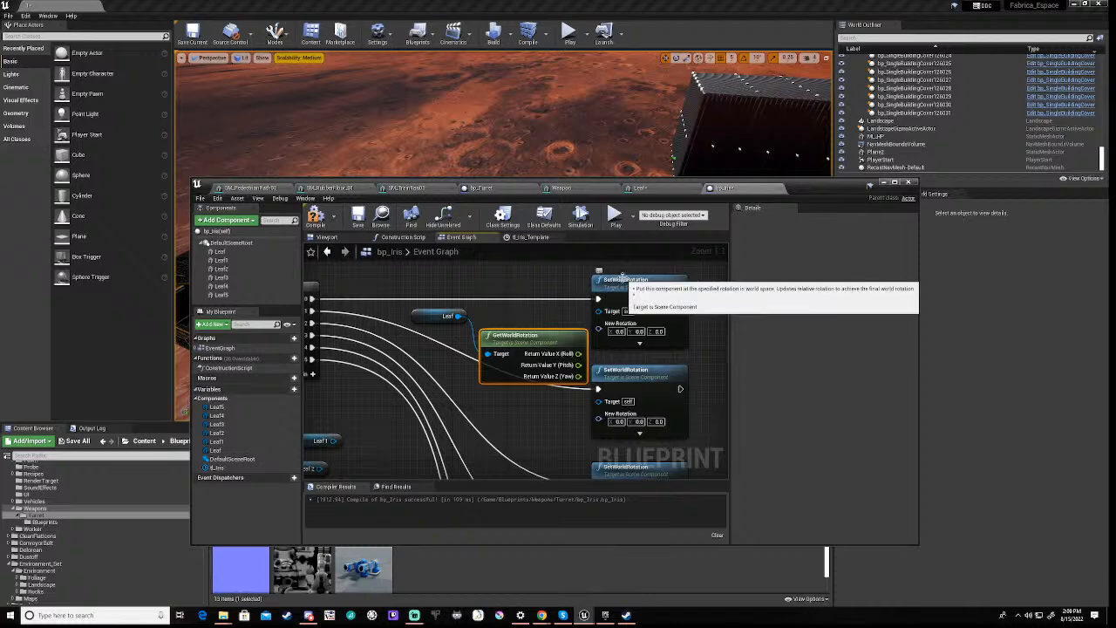
Move the first SetWorldRotation farther from GetWorldRotation and add a Make Rotator node feeding its New Rotation input
left_click_drag(622, 283, 715, 284)
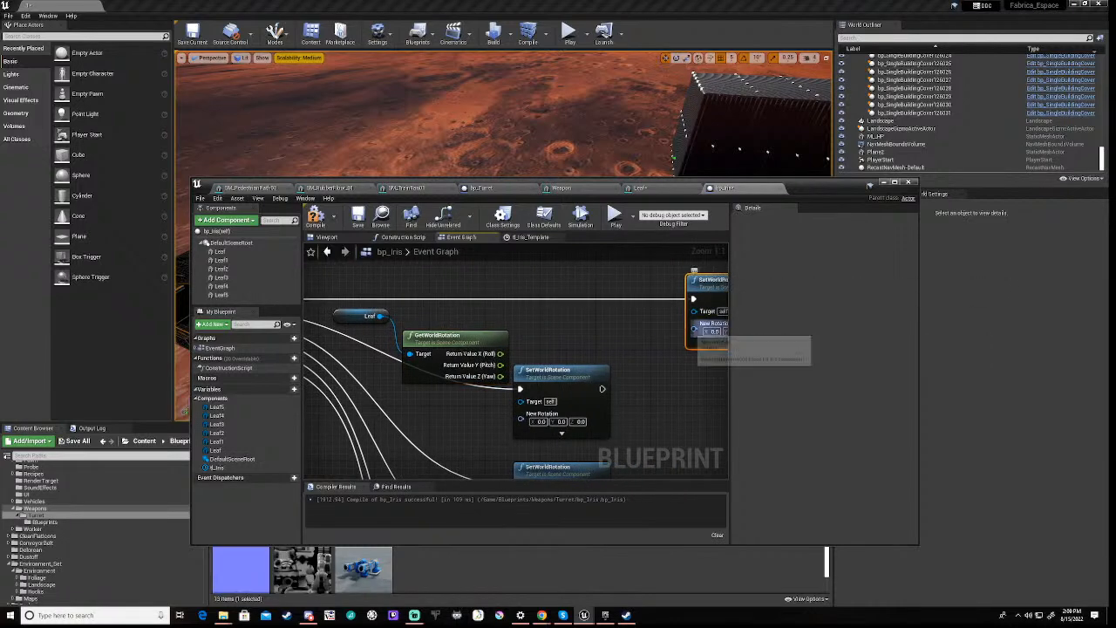
left_click_drag(693, 332, 629, 338)
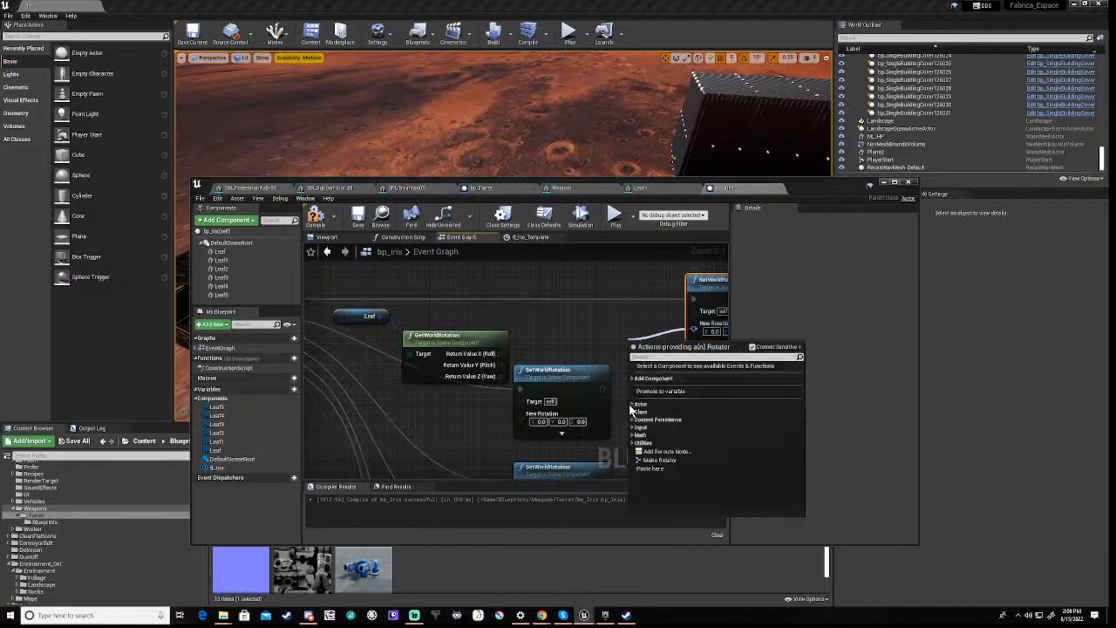
left_click(653, 461)
Shift the other five SetWorldRotation nodes down together to make room beneath the Leaf rotation nodes
right_click_drag(486, 444, 541, 279)
scroll(516, 306, "down", 1)
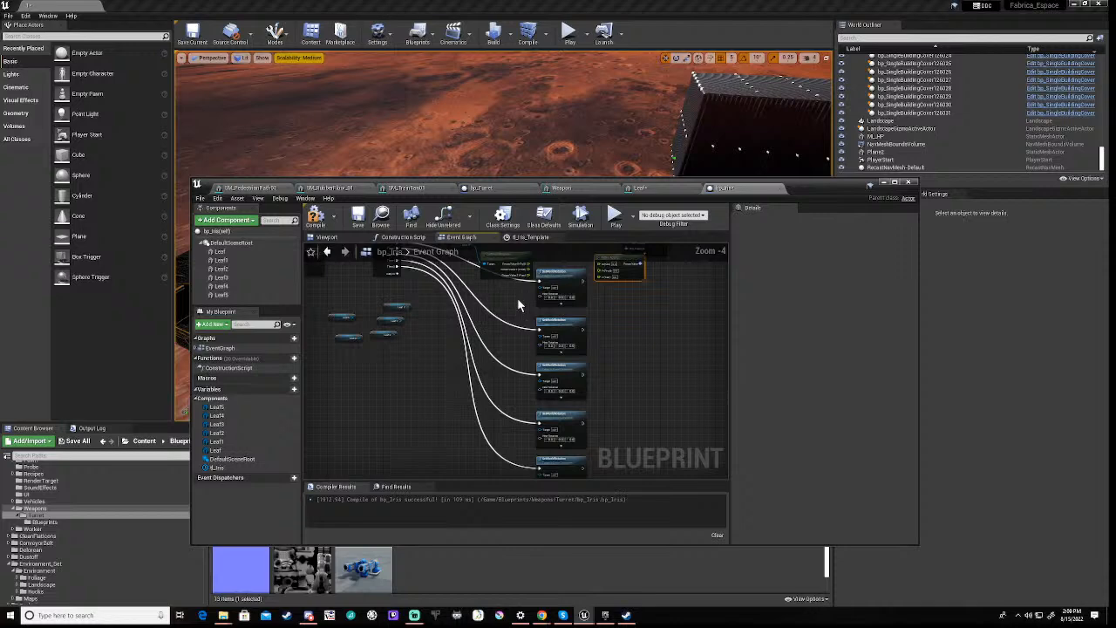
left_click_drag(522, 293, 593, 449)
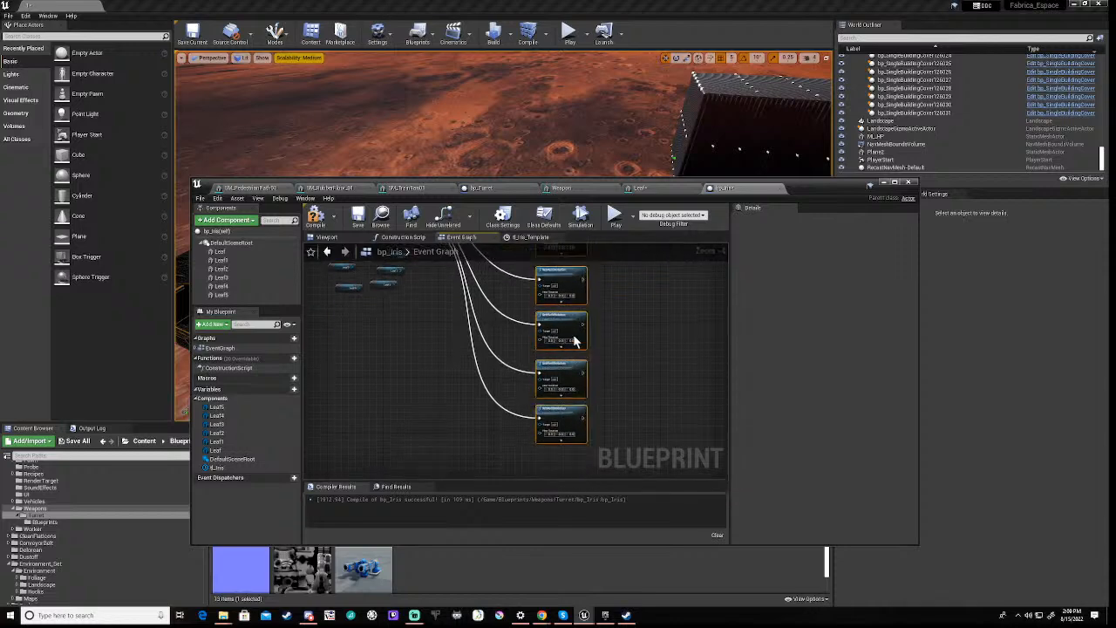
left_click_drag(573, 313, 573, 354)
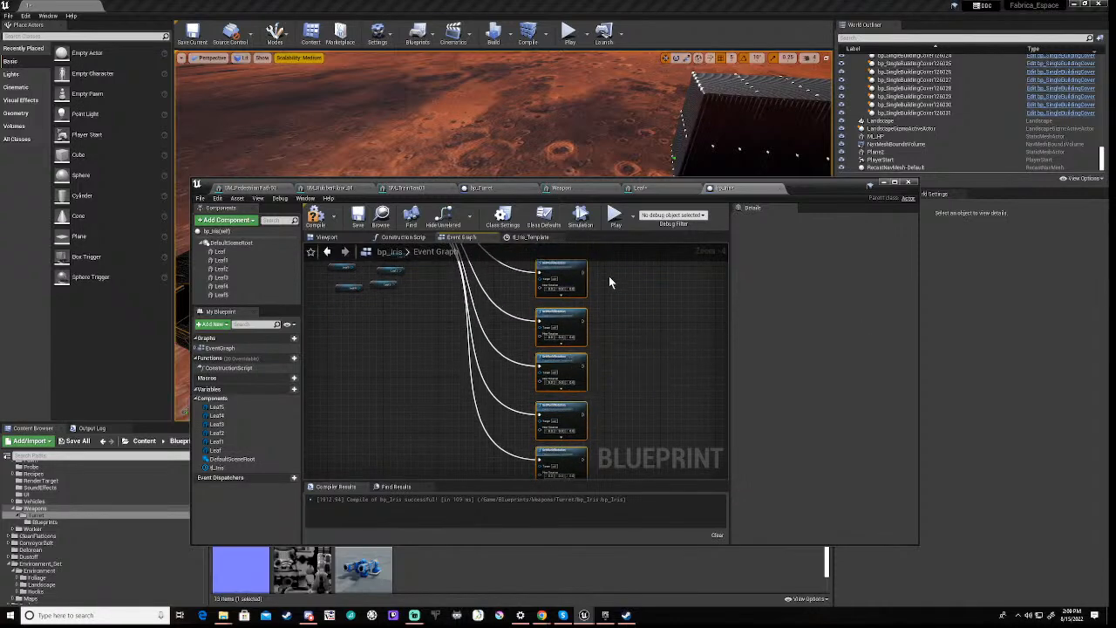
Place Make Rotator beside GetWorldRotation and wire the X (Roll) and Z (Yaw) return values to its matching inputs
scroll(542, 348, "up", 3)
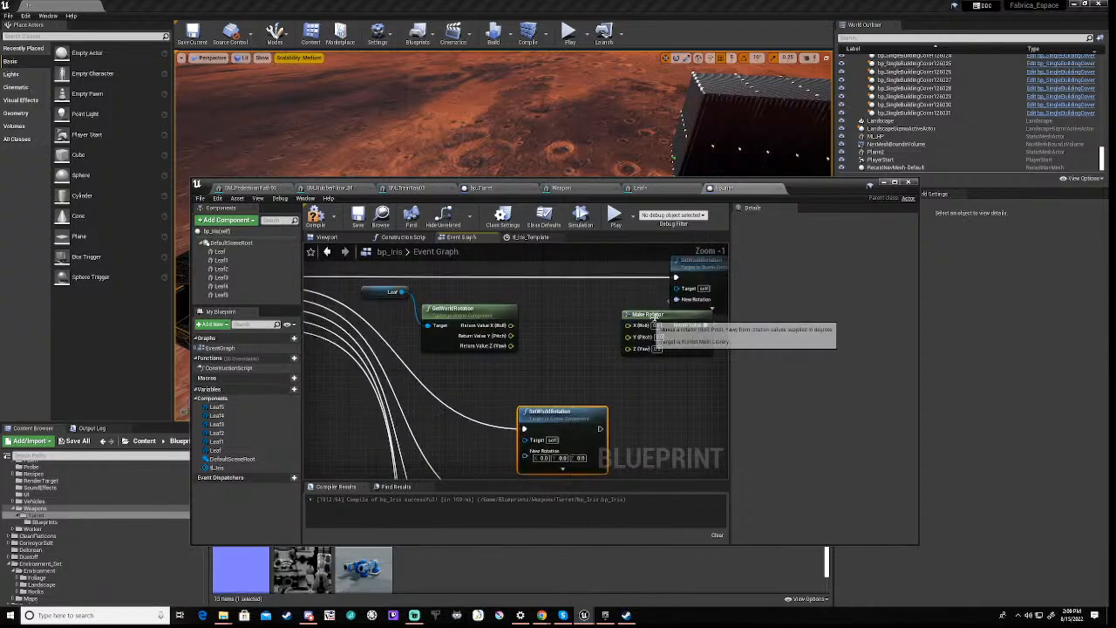
left_click_drag(675, 318, 608, 312)
right_click_drag(535, 337, 584, 325)
left_click_drag(588, 313, 640, 310)
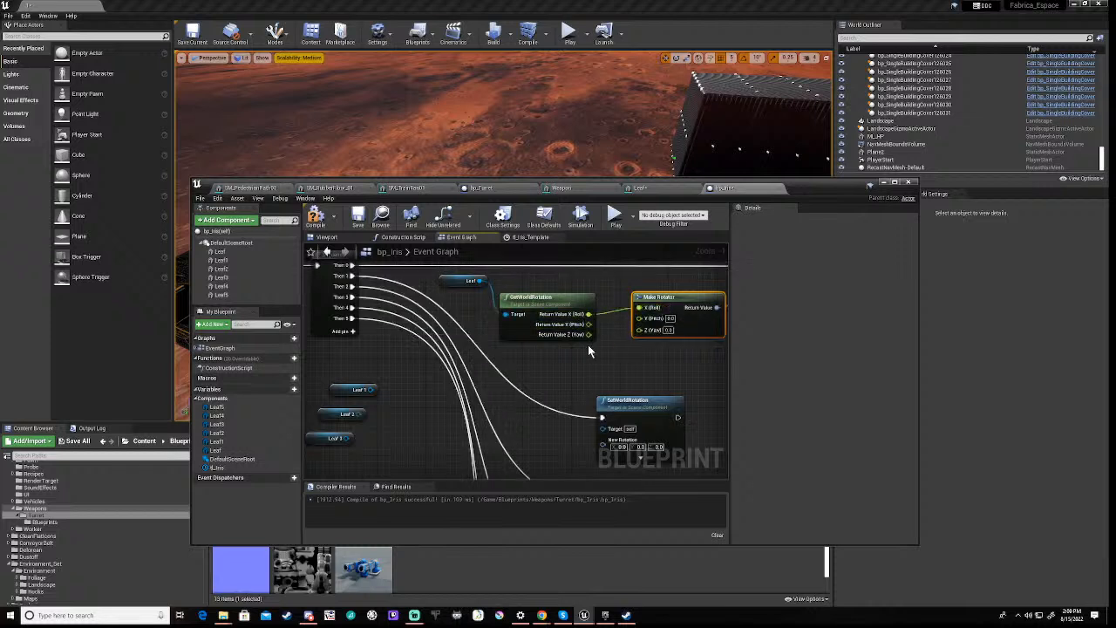
left_click_drag(588, 335, 641, 331)
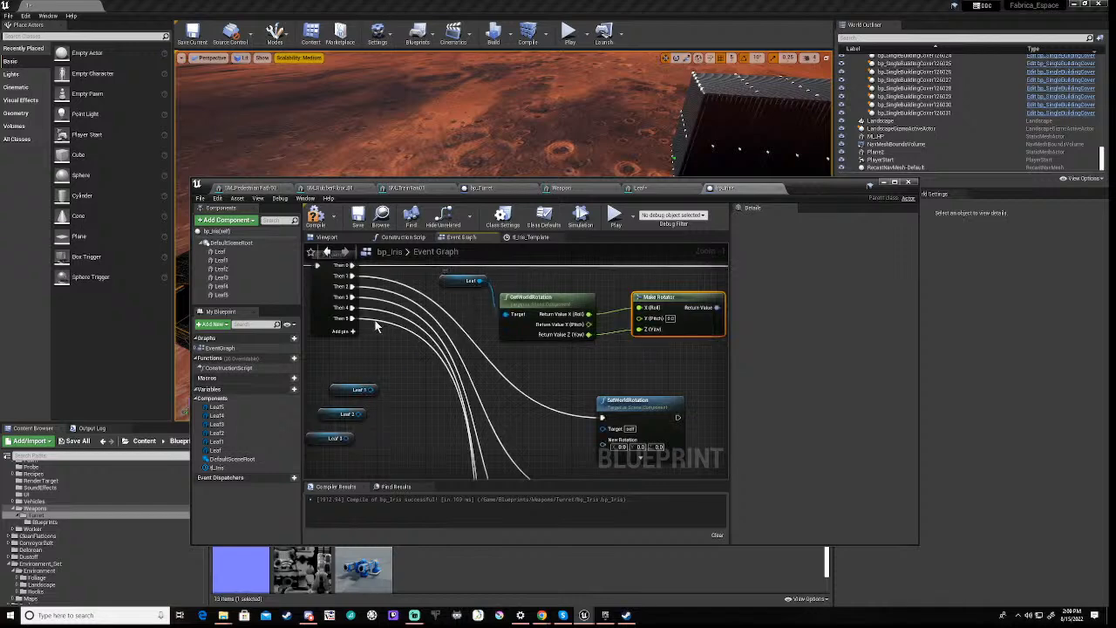
Add a float + float node below Make Rotator, fed by the tl_Iris timeline's Angle output
right_click_drag(372, 338, 580, 320)
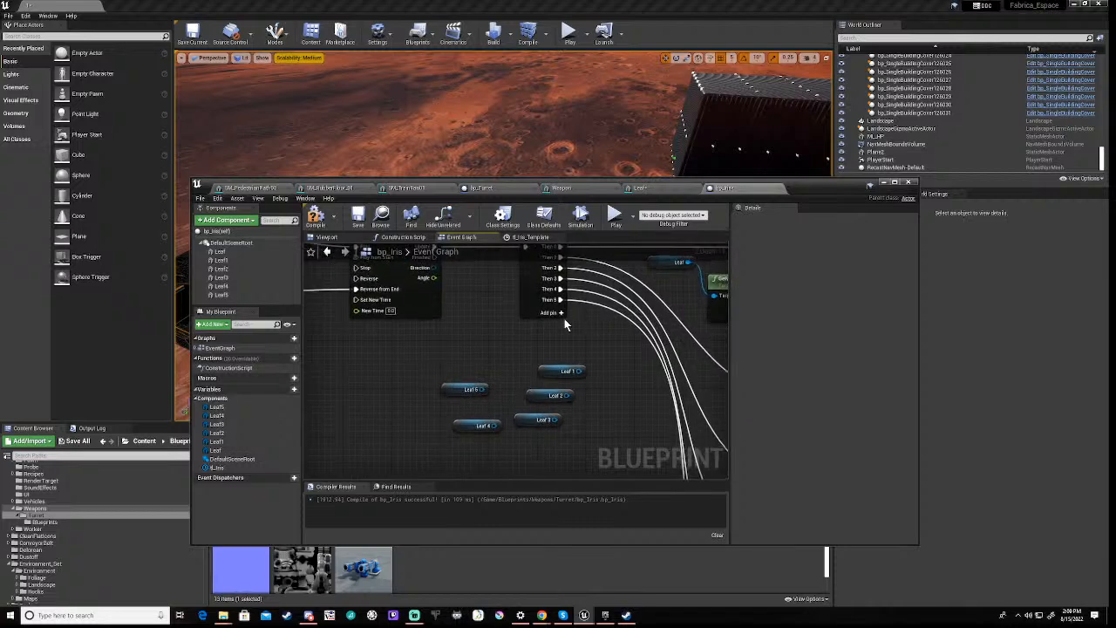
left_click_drag(433, 277, 434, 348)
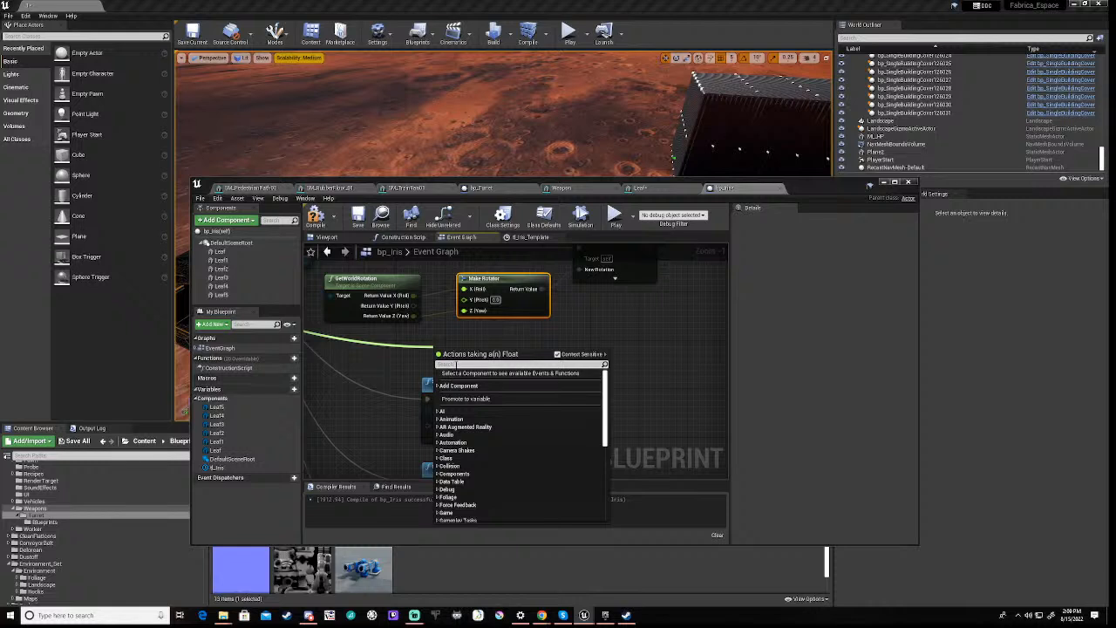
type("+")
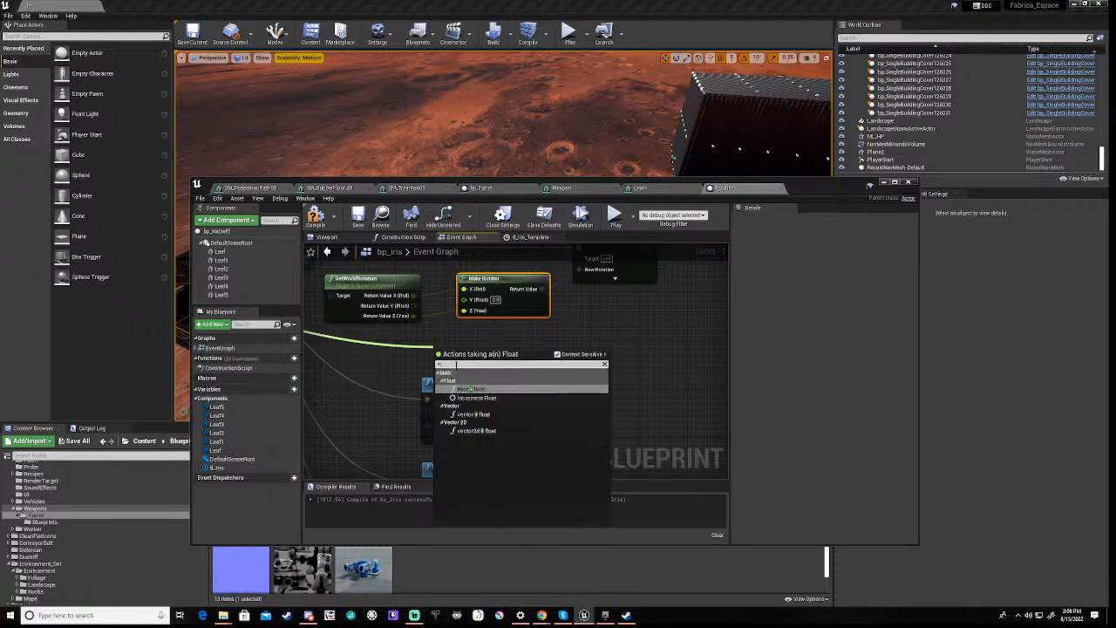
left_click(487, 390)
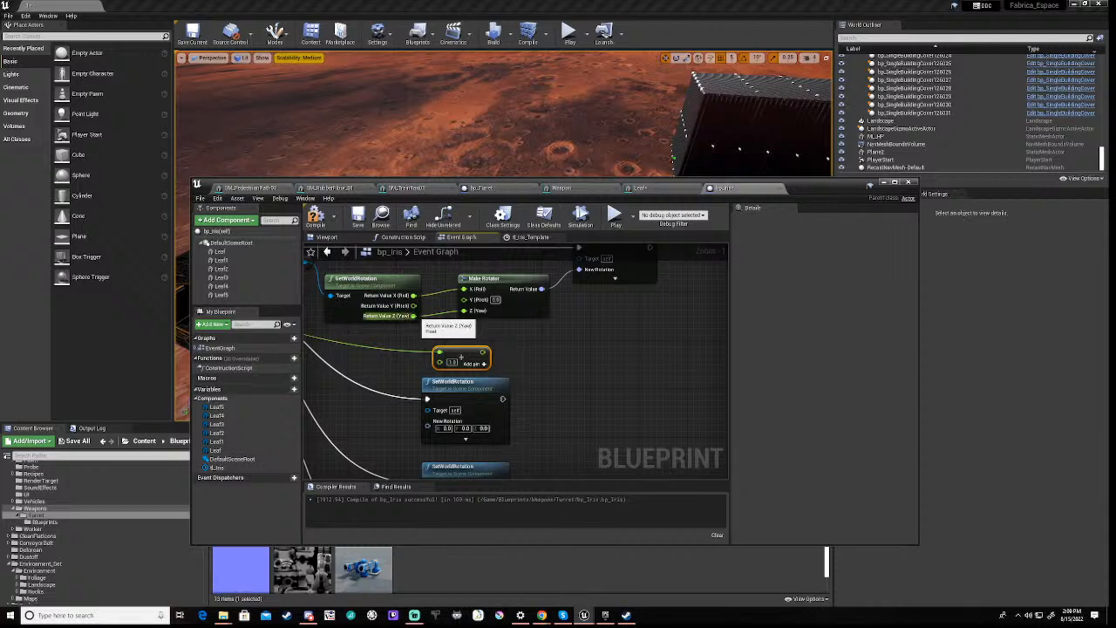
Wire GetWorldRotation's Y (Pitch) through the addition into Make Rotator's Y (Pitch), and move Make Rotator and the first SetWorldRotation slightly farther along
left_click_drag(413, 305, 463, 311)
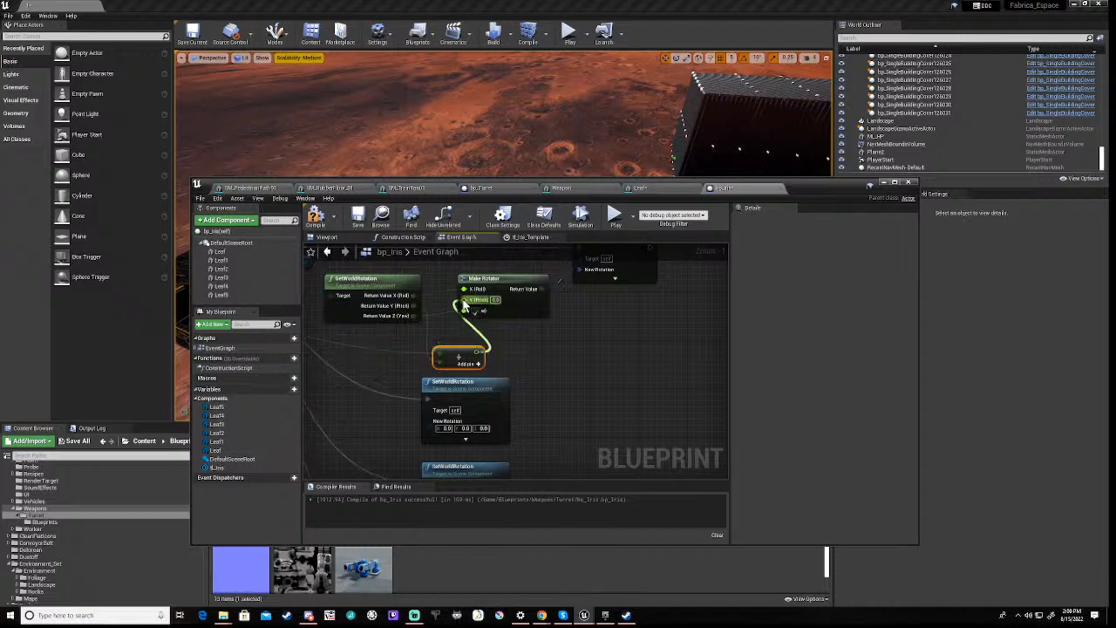
scroll(395, 365, "down", 4)
right_click_drag(395, 365, 507, 364)
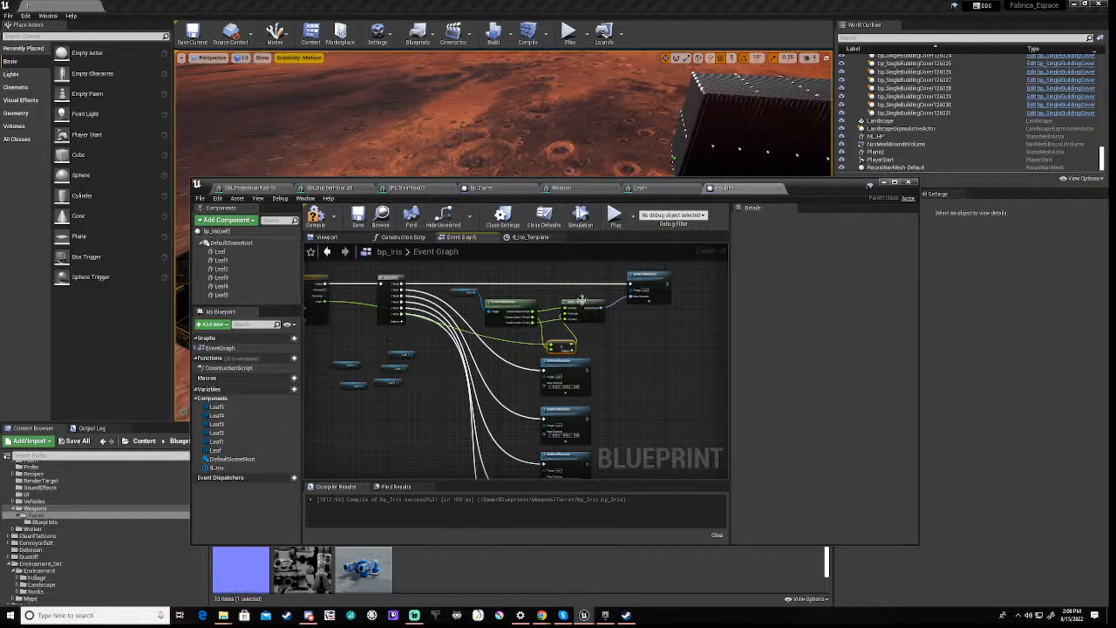
left_click_drag(588, 303, 597, 312)
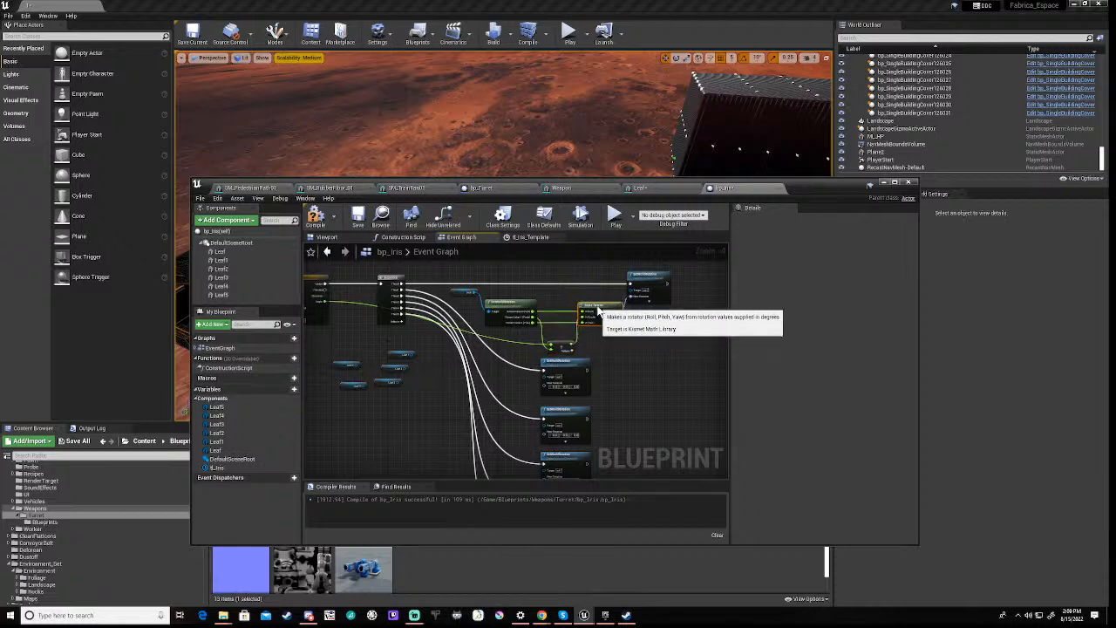
left_click_drag(645, 277, 661, 276)
right_click_drag(524, 382, 546, 345)
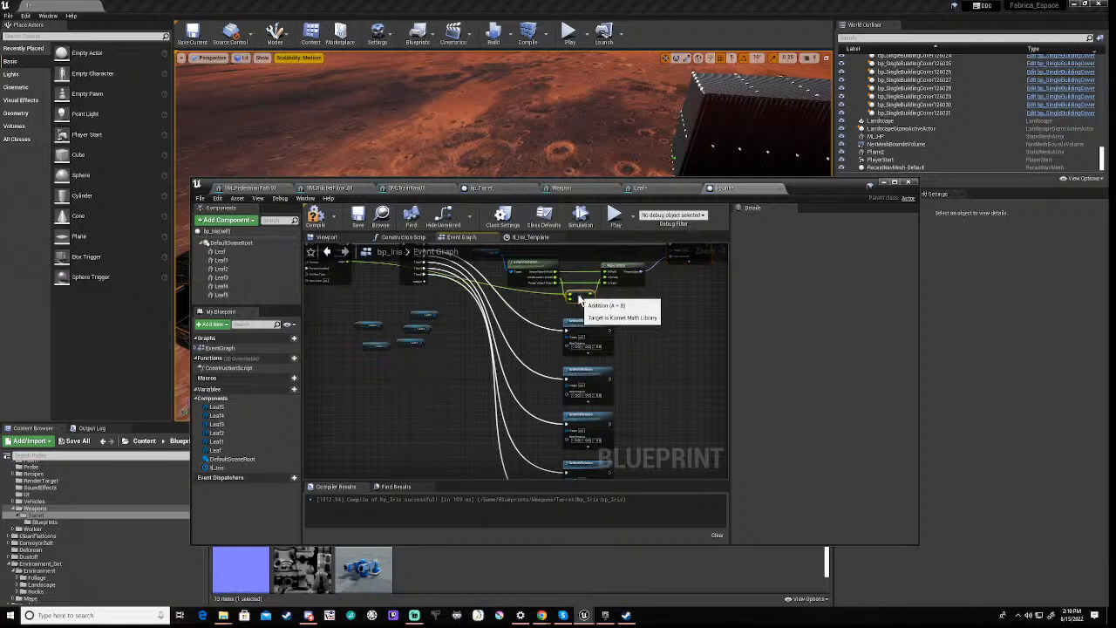
Create a new function named ReturnRotator in the bp_Iris blueprint
scroll(532, 333, "down", 3)
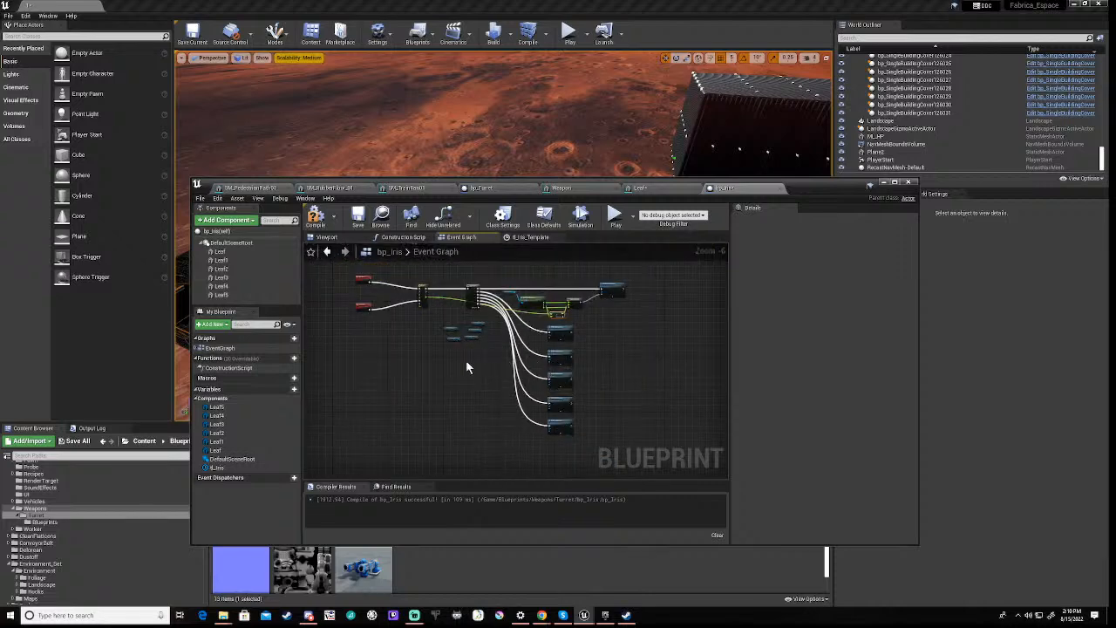
right_click_drag(467, 367, 504, 373)
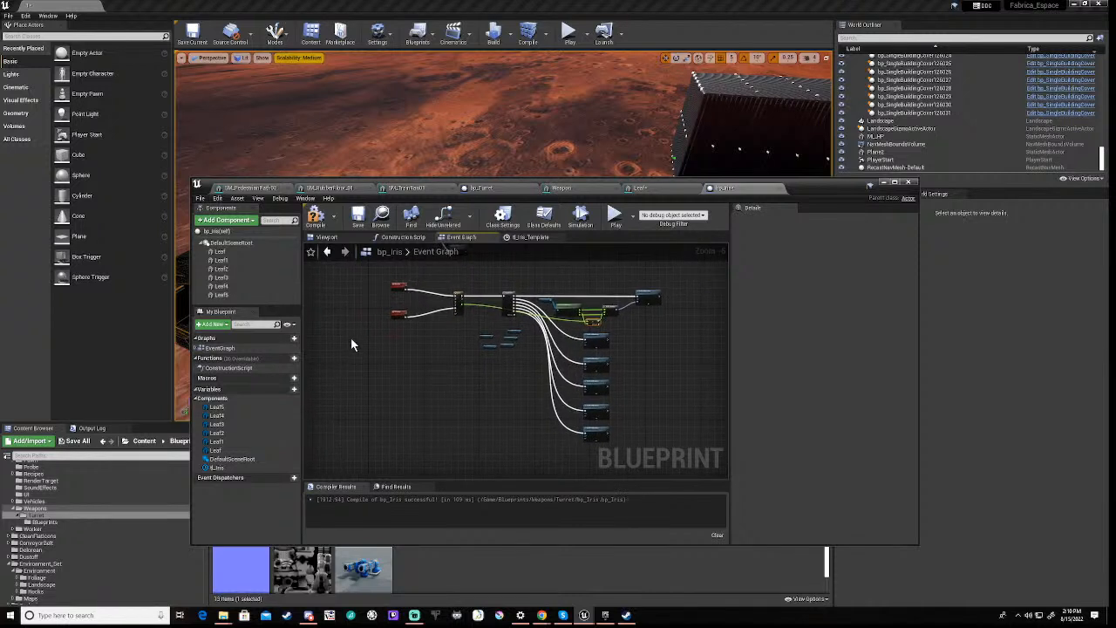
mouse_move(245, 361)
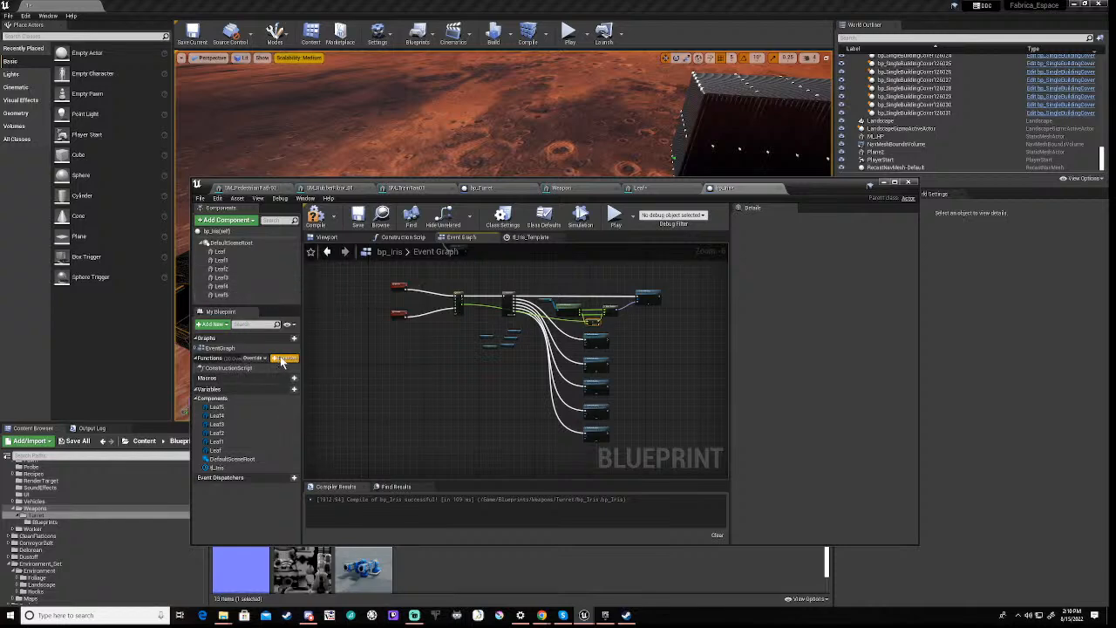
left_click(284, 358)
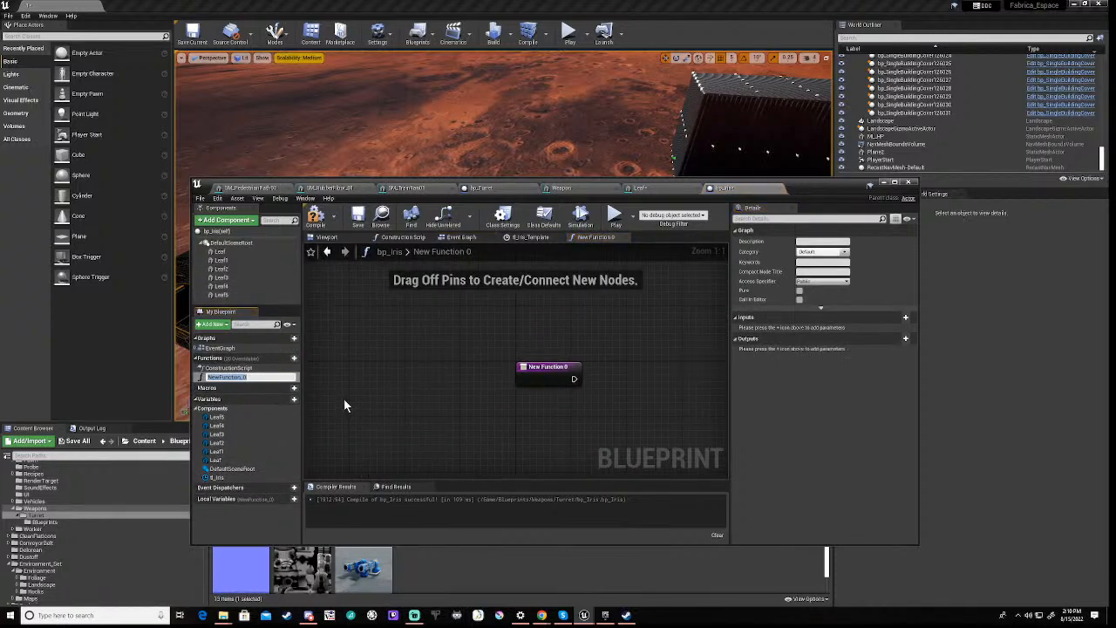
type("Iri")
type("urnR")
type("o")
type("ta")
type("tor")
key("Return")
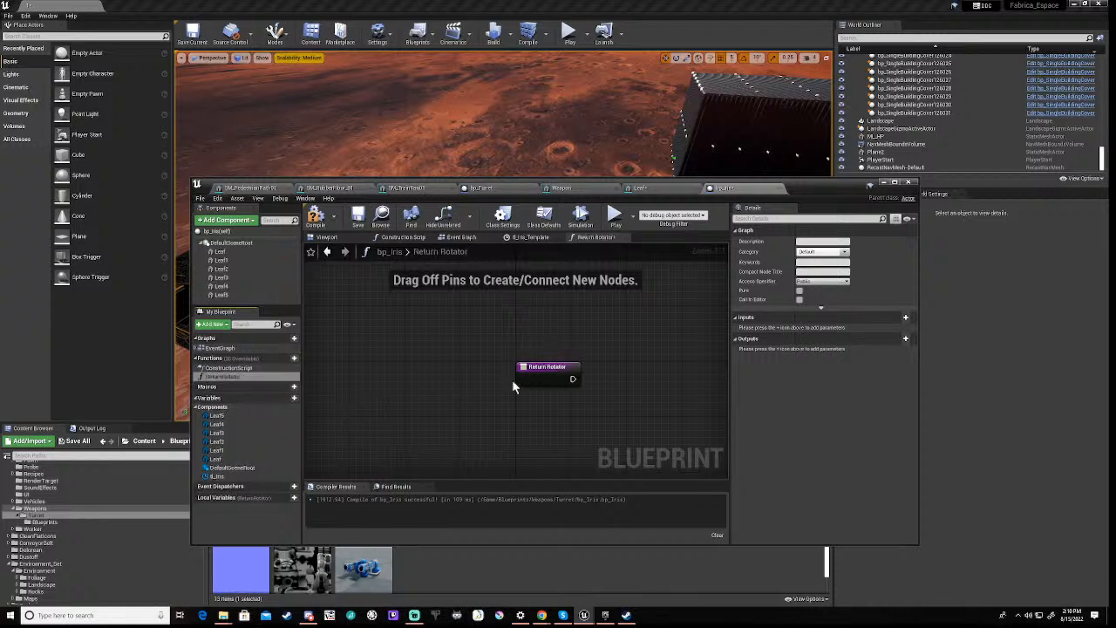
Add an output named Rot of type Rotator to the ReturnRotator function
left_click(906, 341)
left_click(765, 351)
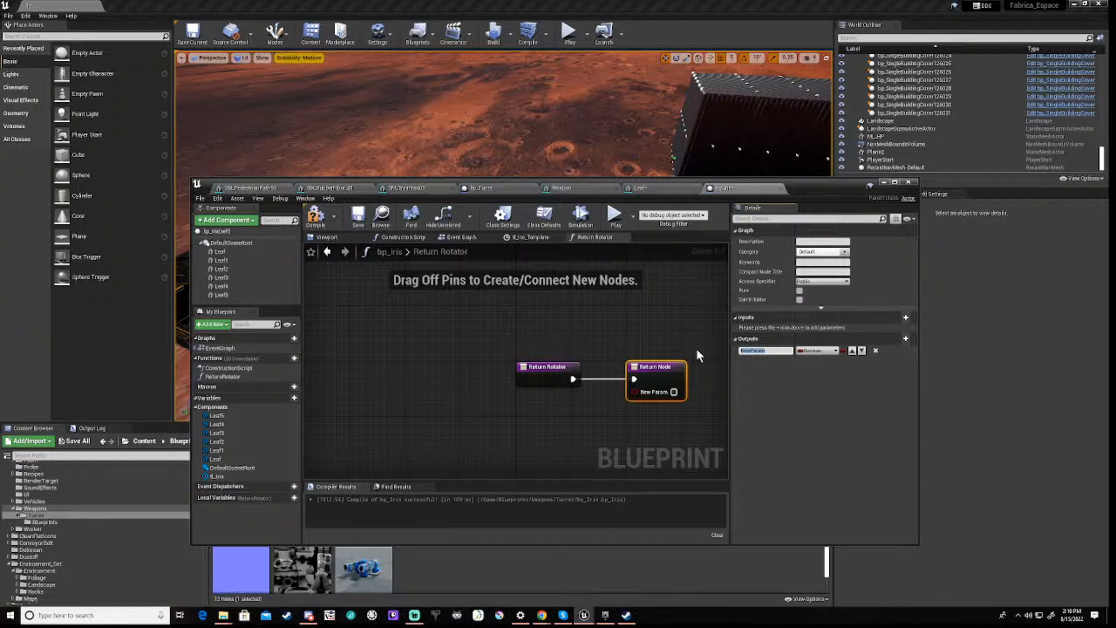
type("Rot")
left_click(818, 350)
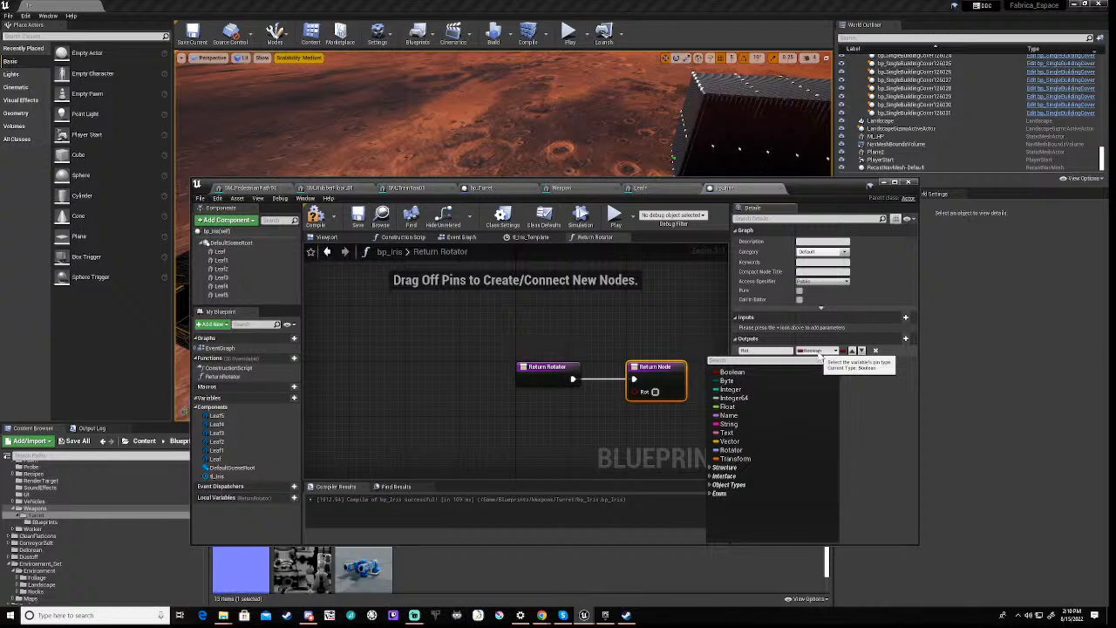
type("rotat")
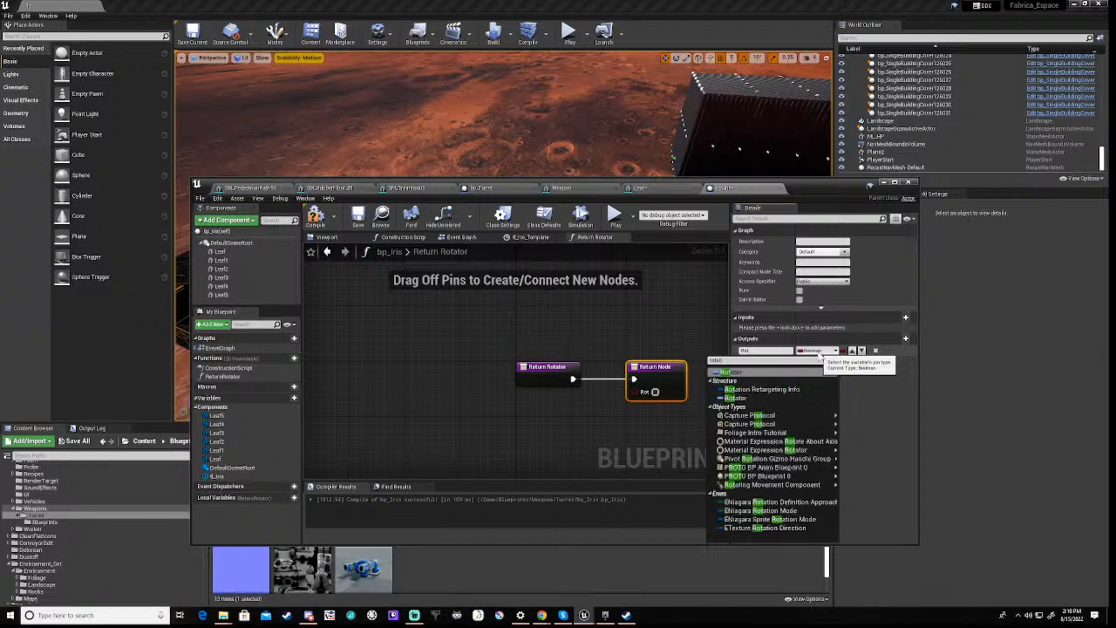
left_click(779, 373)
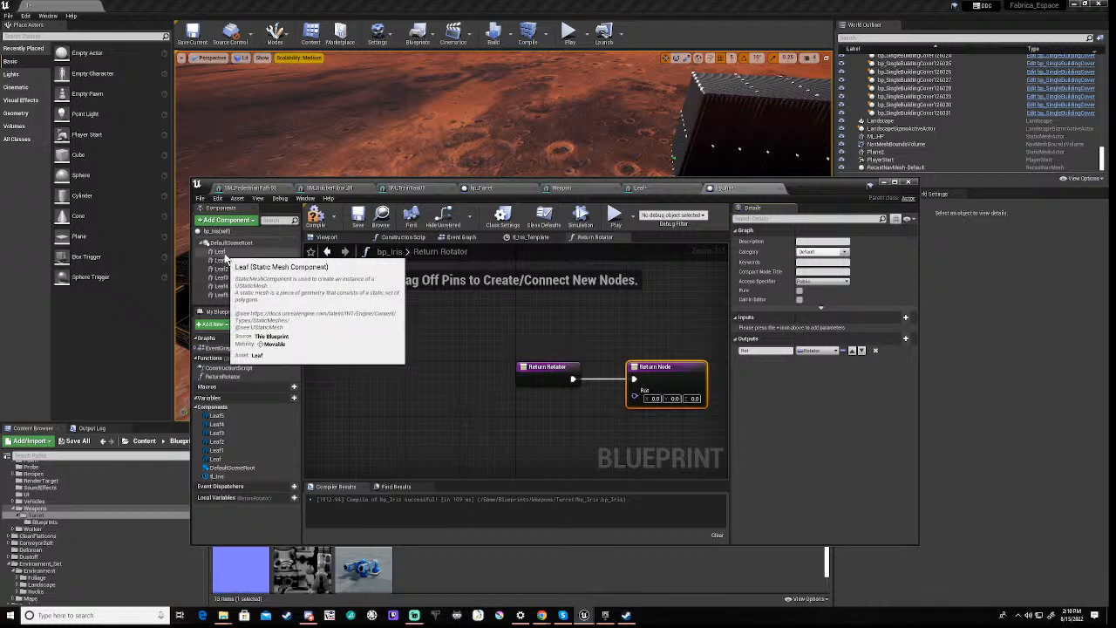
Move the function's entry node away from the Return Node and add an input named Mesh of type Static Mesh
left_click_drag(546, 371, 475, 372)
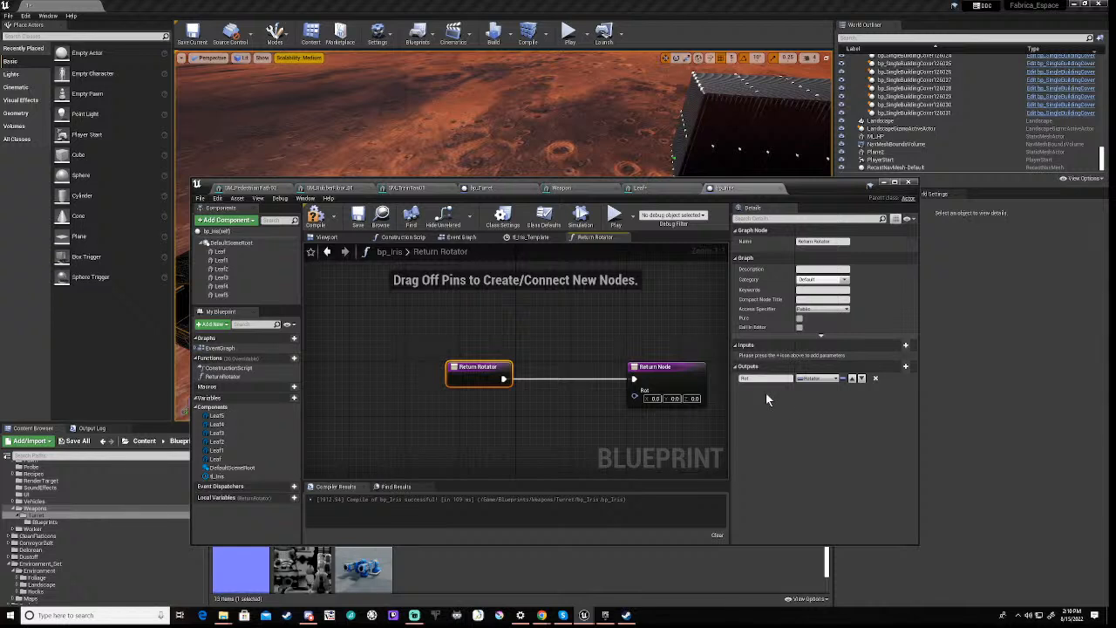
left_click(905, 345)
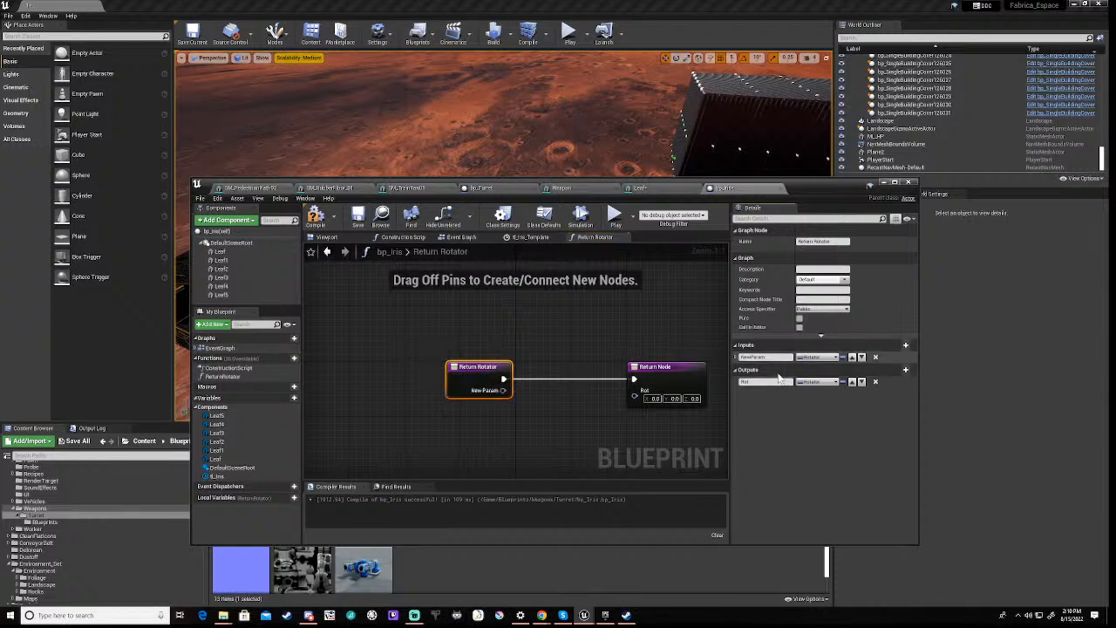
left_click(772, 357)
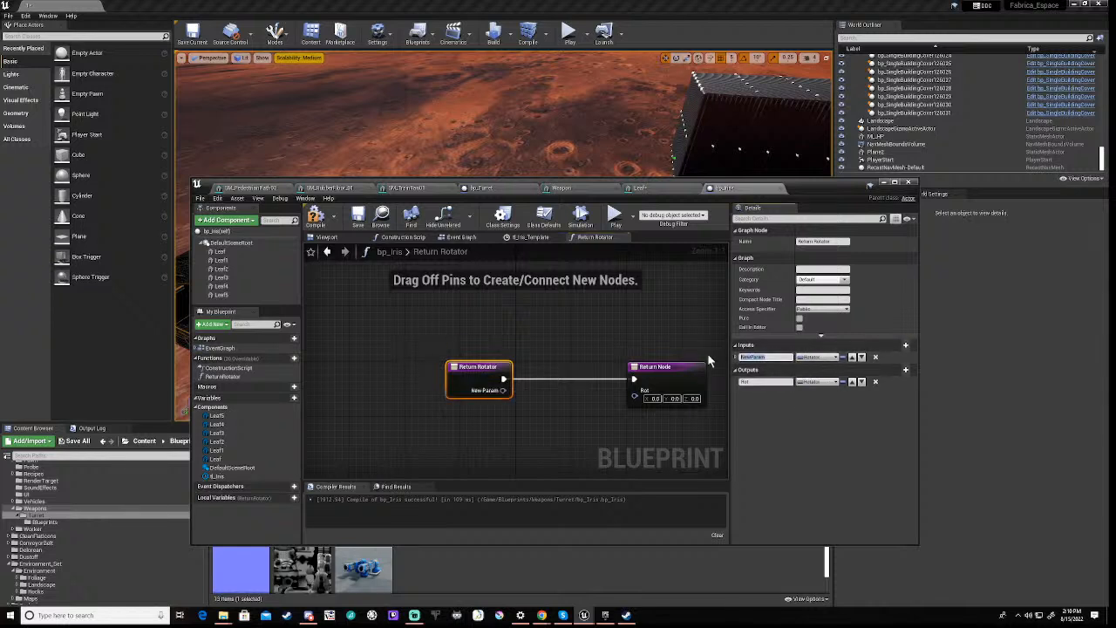
type("Mesh")
left_click(814, 359)
type("Static")
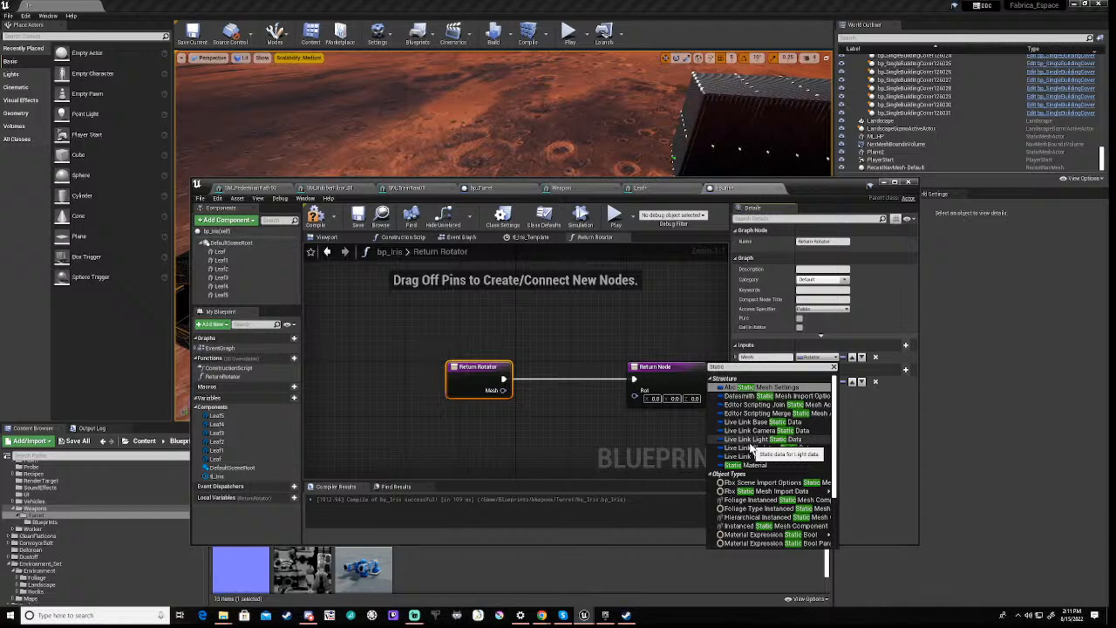
type("mesh")
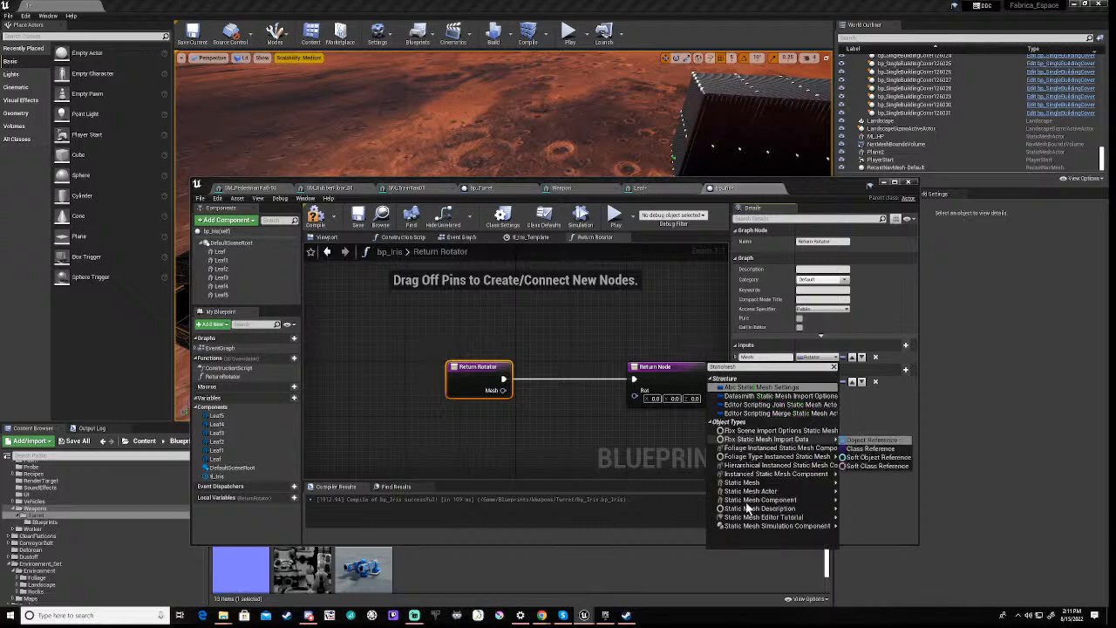
left_click(743, 483)
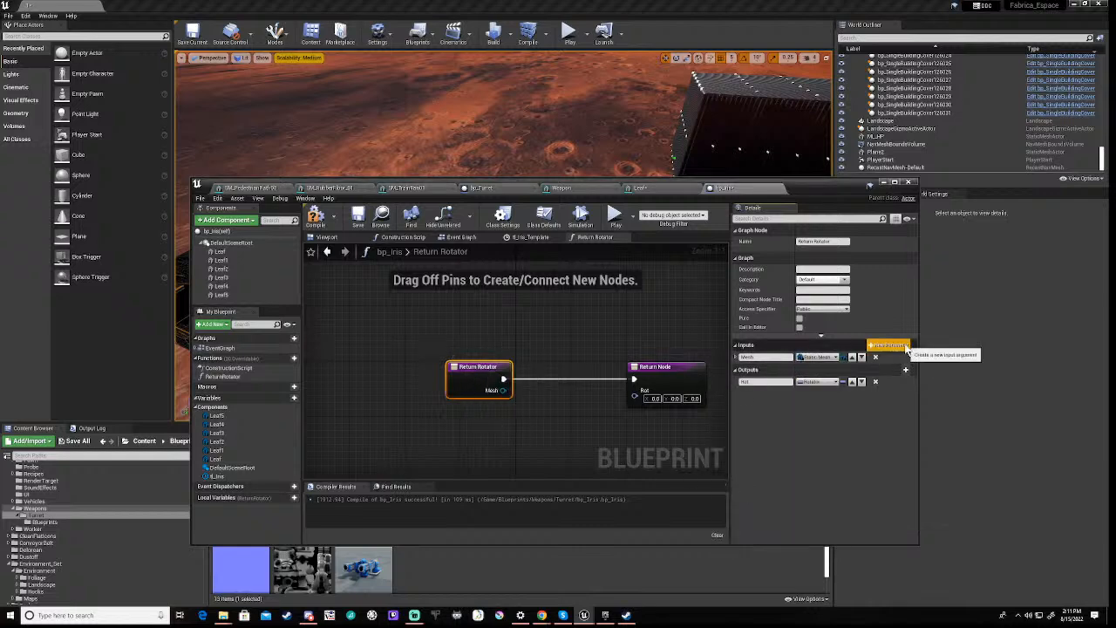
Add a second function input named Degrees of type Float
left_click(890, 346)
double_click(755, 368)
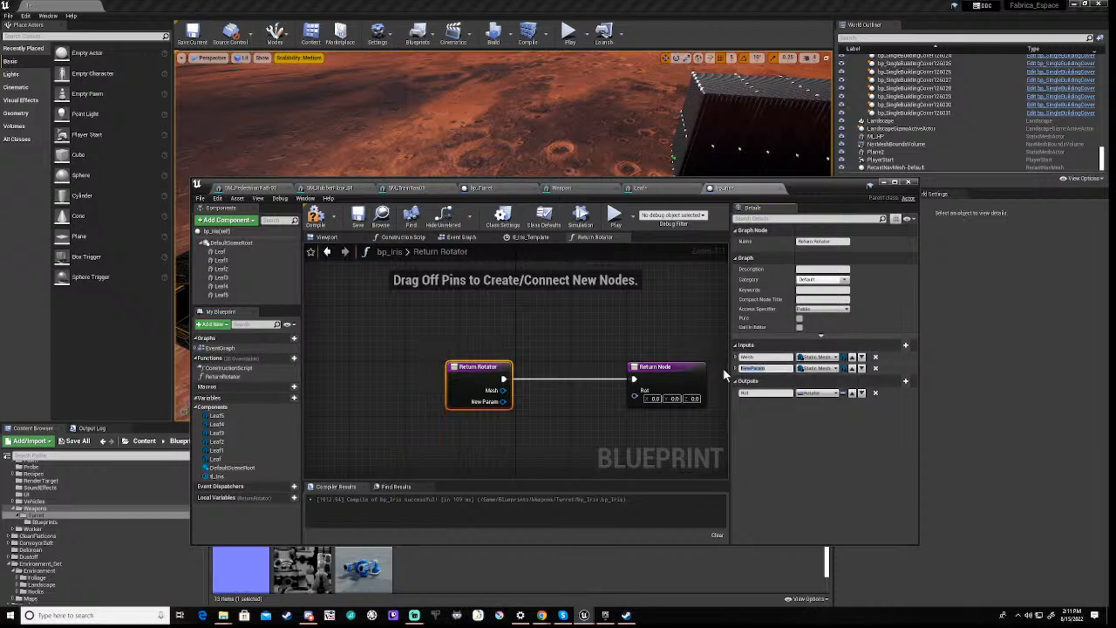
type("Ai")
key("BackSpace")
type("B")
left_click(817, 368)
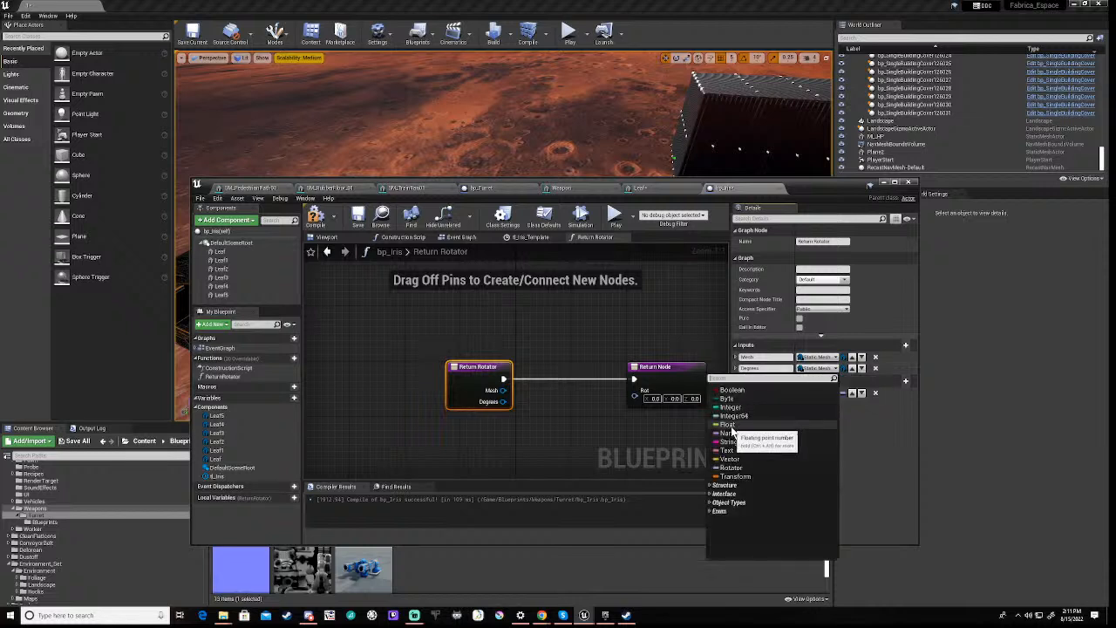
left_click(729, 425)
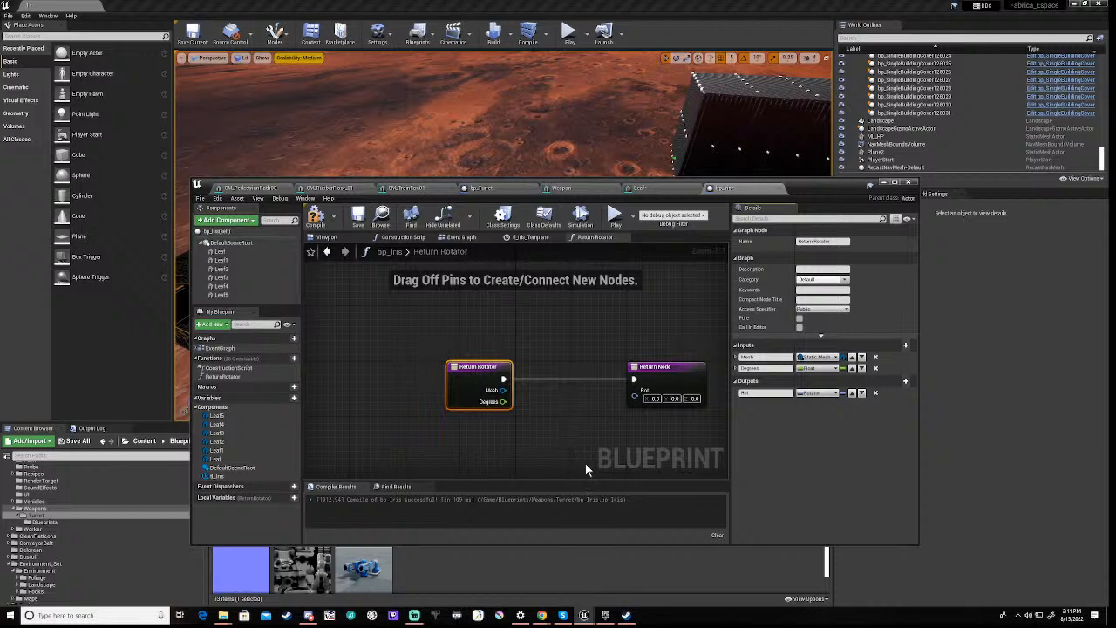
Move the Return Node farther from the Return Rotator entry node to make room between them
right_click_drag(602, 428, 523, 401)
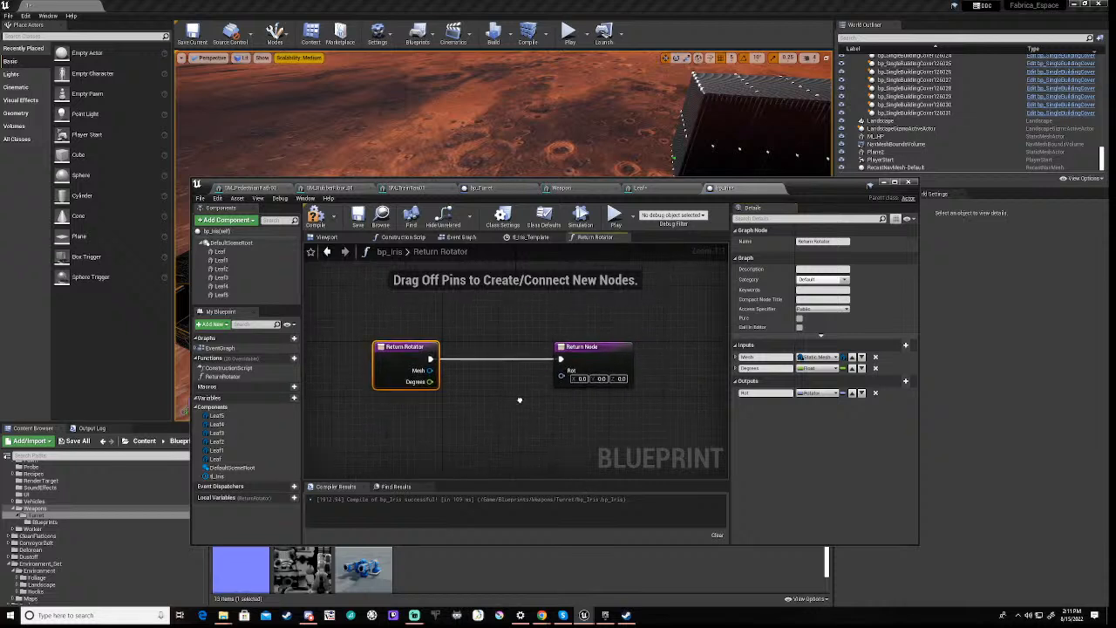
left_click(611, 348)
left_click_drag(610, 349, 708, 349)
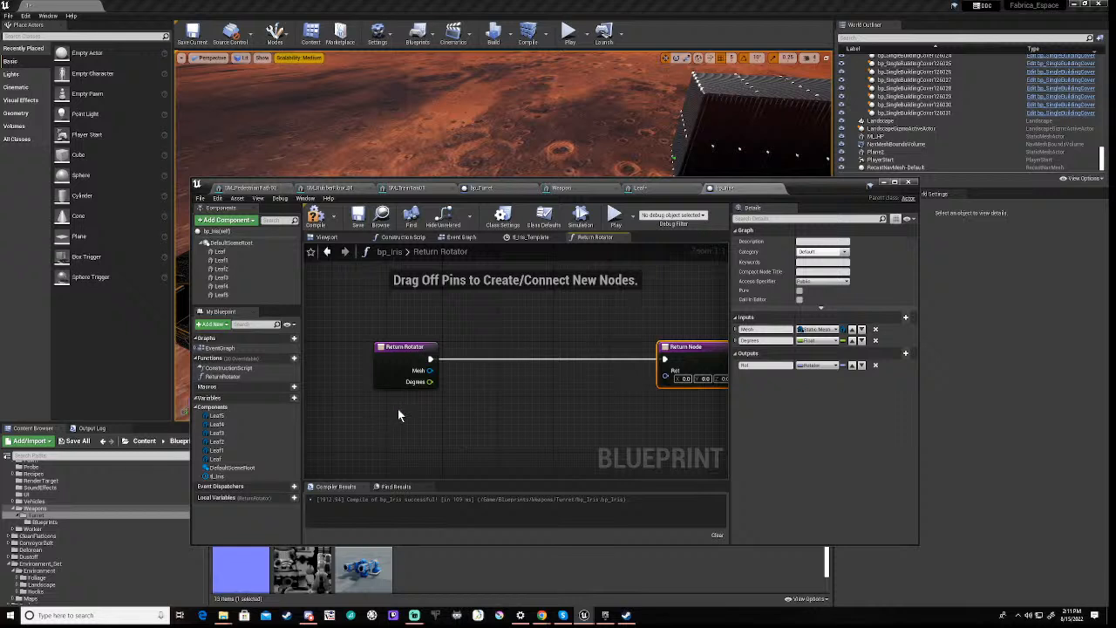
Copy the GetWorldRotation, addition and Make Rotator nodes from the Event Graph, and compile the blueprint
left_click(461, 238)
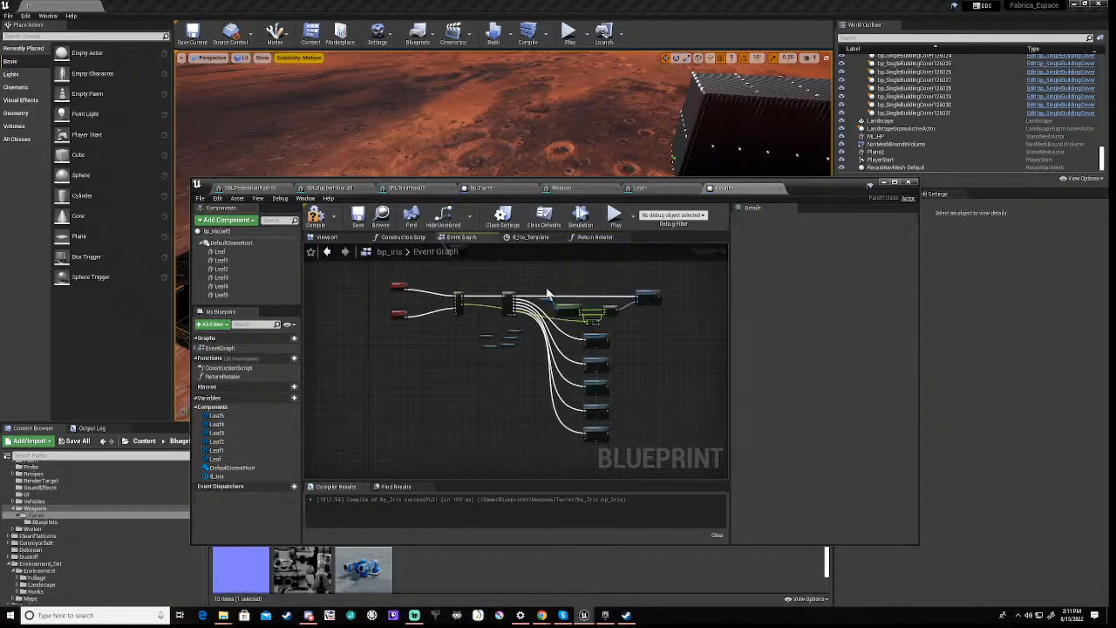
scroll(546, 287, "up", 4)
right_click_drag(614, 421, 469, 375)
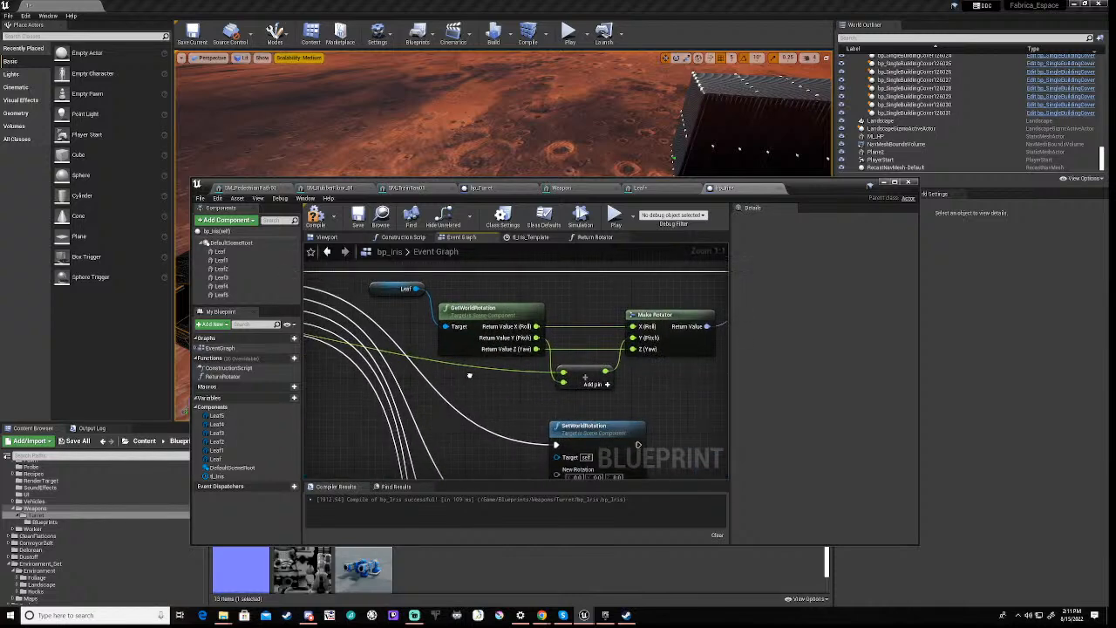
left_click_drag(487, 286, 647, 400)
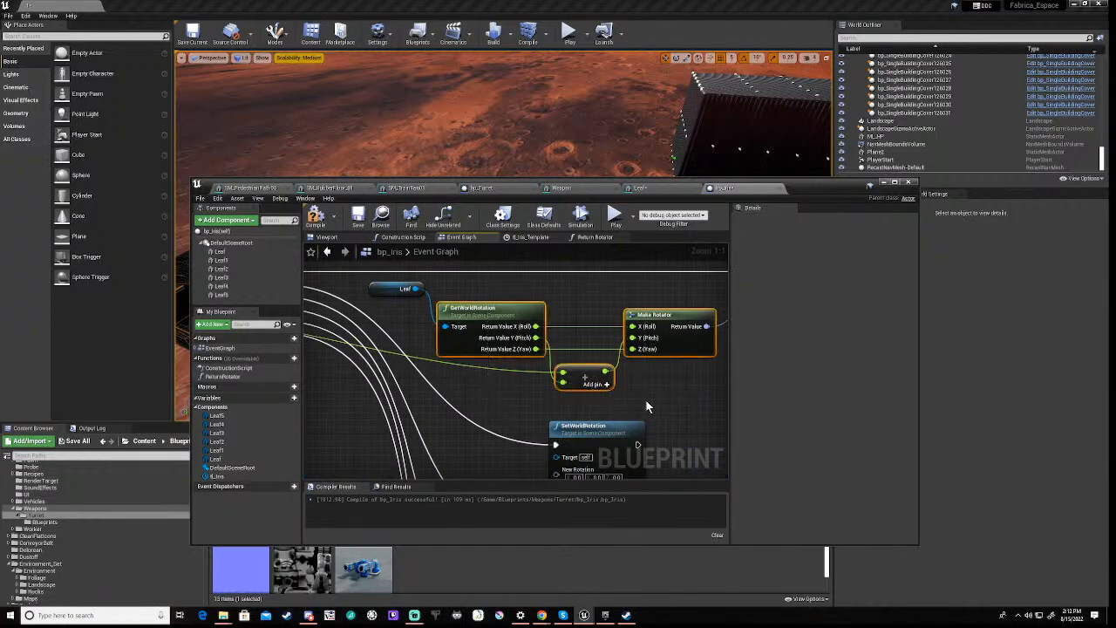
left_click(499, 402)
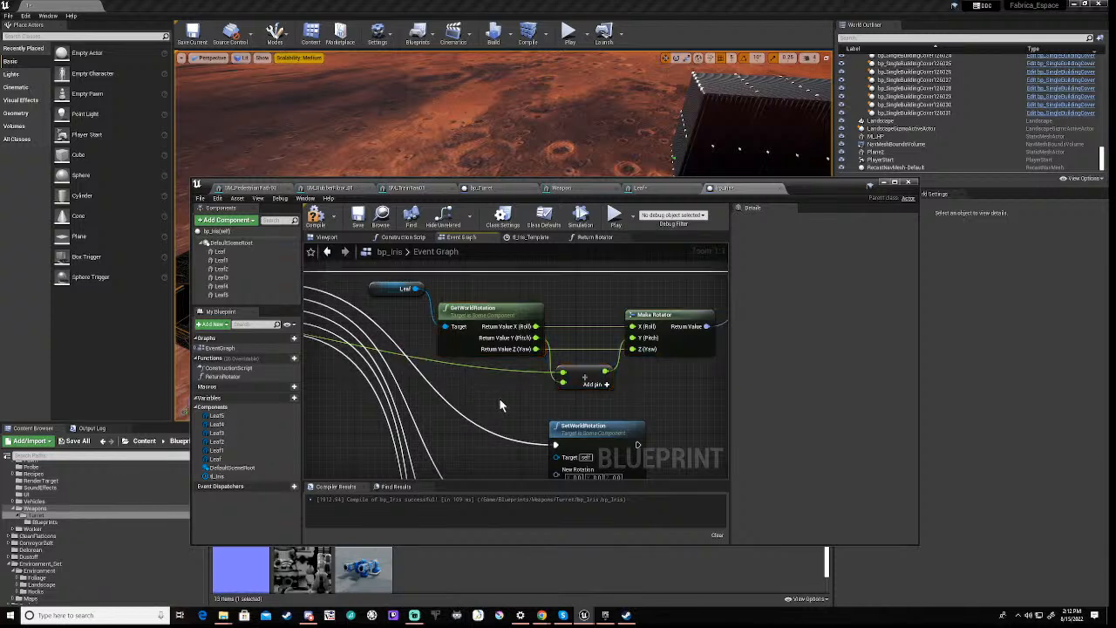
left_click(314, 218)
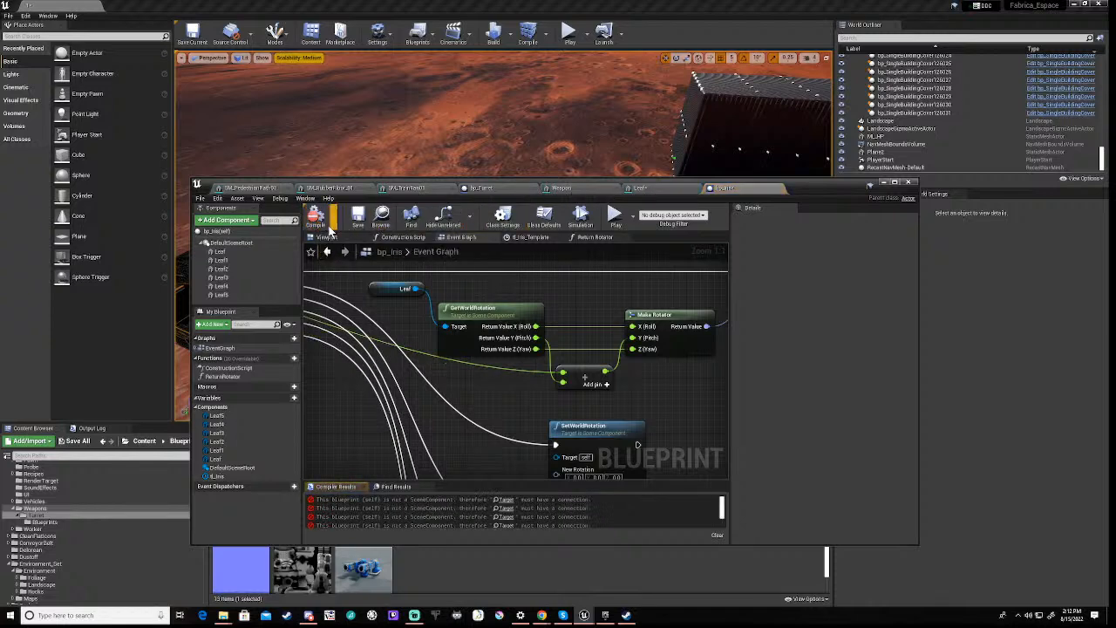
Paste the copied rotation nodes into the ReturnRotator function graph
left_click(596, 237)
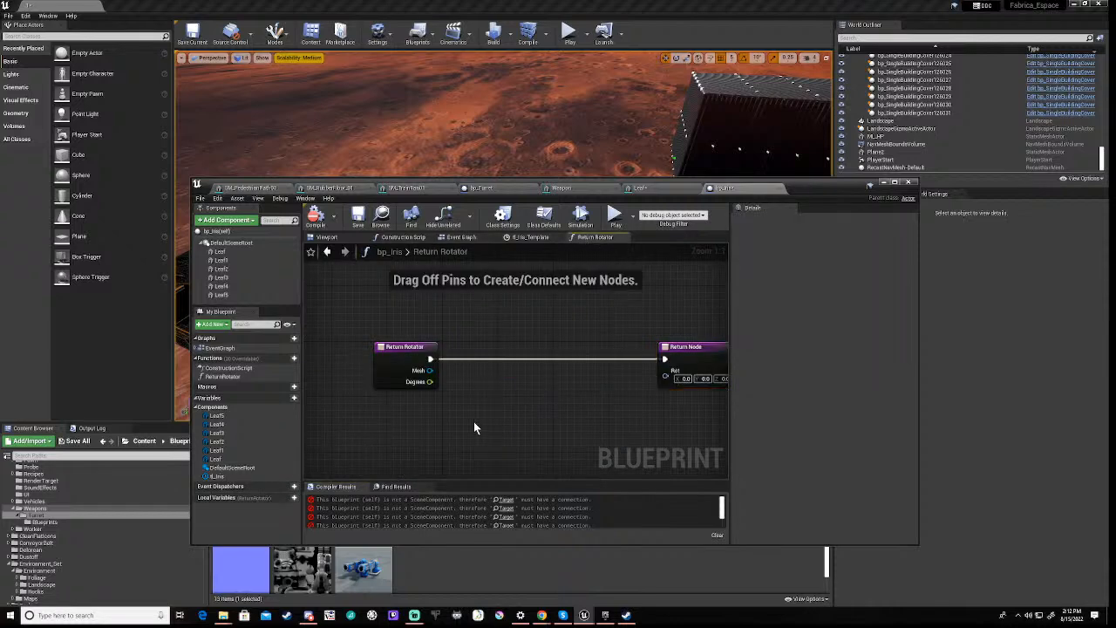
key("ctrl+v")
right_click_drag(336, 391, 446, 363)
left_click_drag(511, 323, 505, 361)
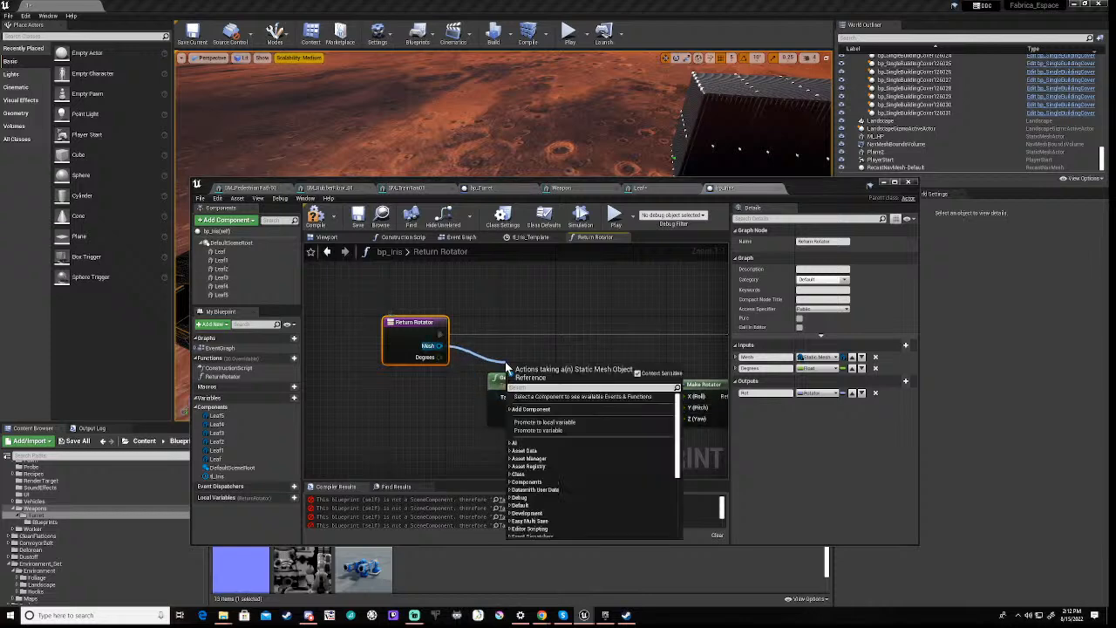
type("get wor")
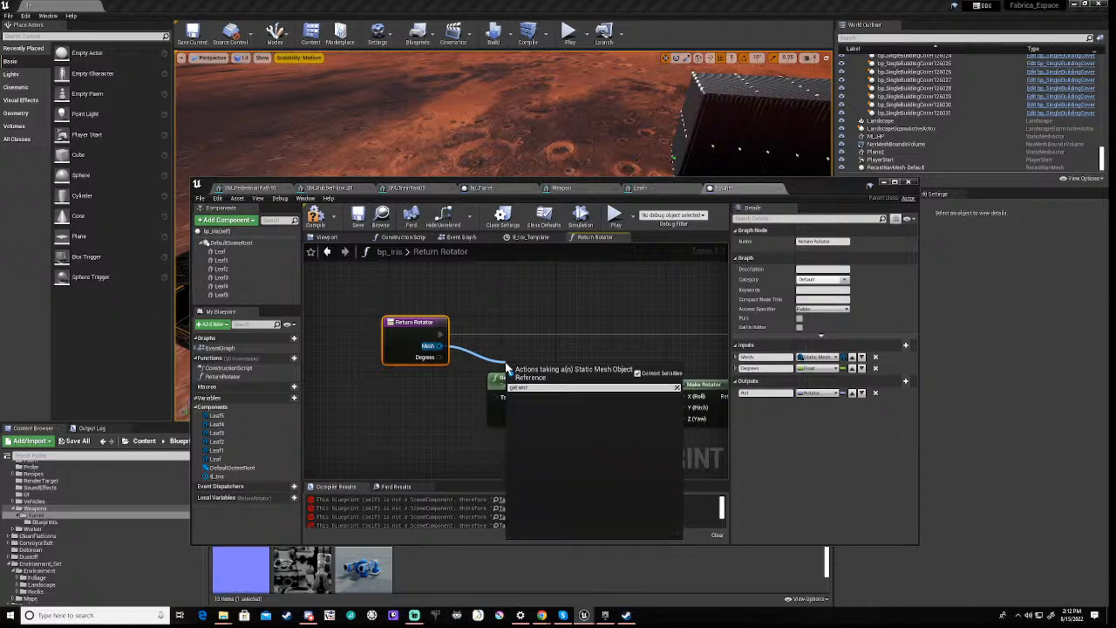
key("BackSpace")
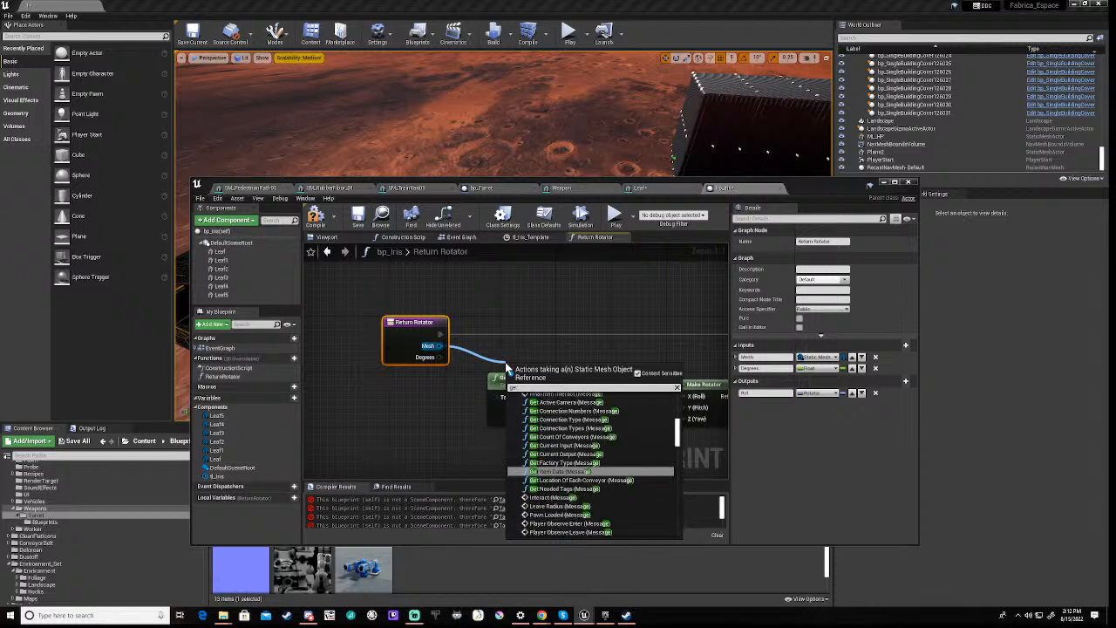
key("BackSpace")
key("BackSpace")
key("BackSpace")
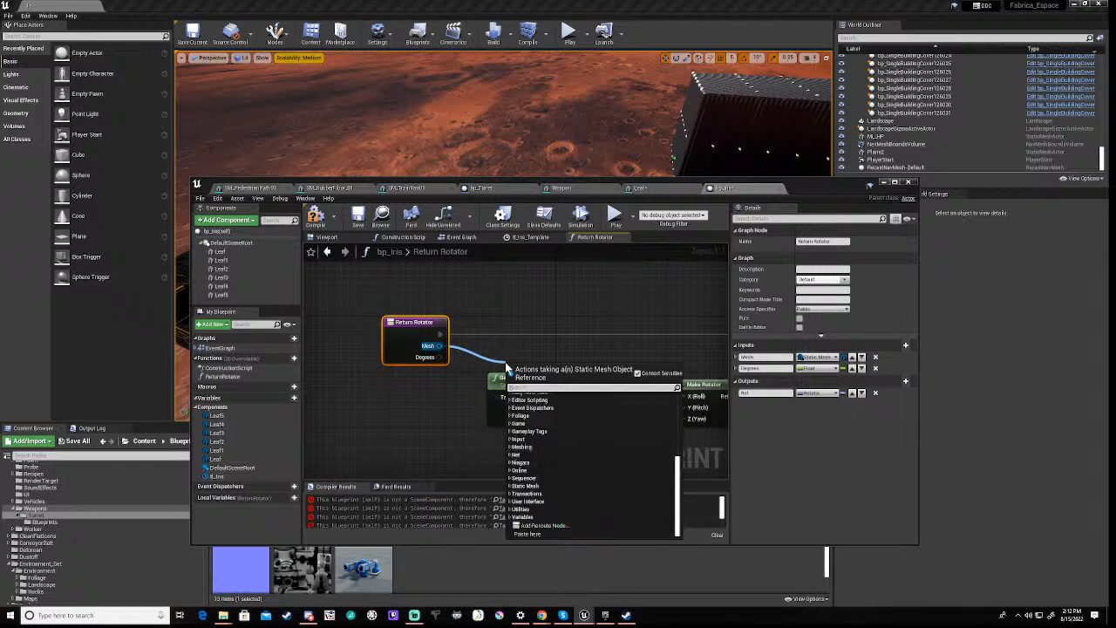
left_click(425, 399)
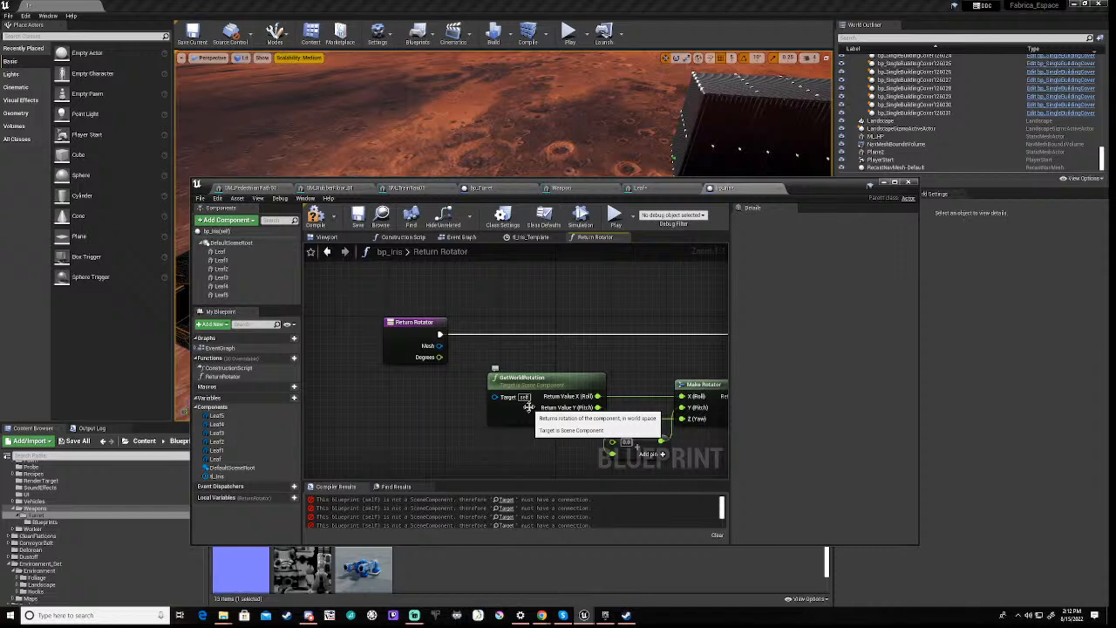
Disconnect the GetWorldRotation outputs in the ReturnRotator function and recombine them into a single return value pin
scroll(551, 412, "down", 2)
scroll(579, 435, "up", 2)
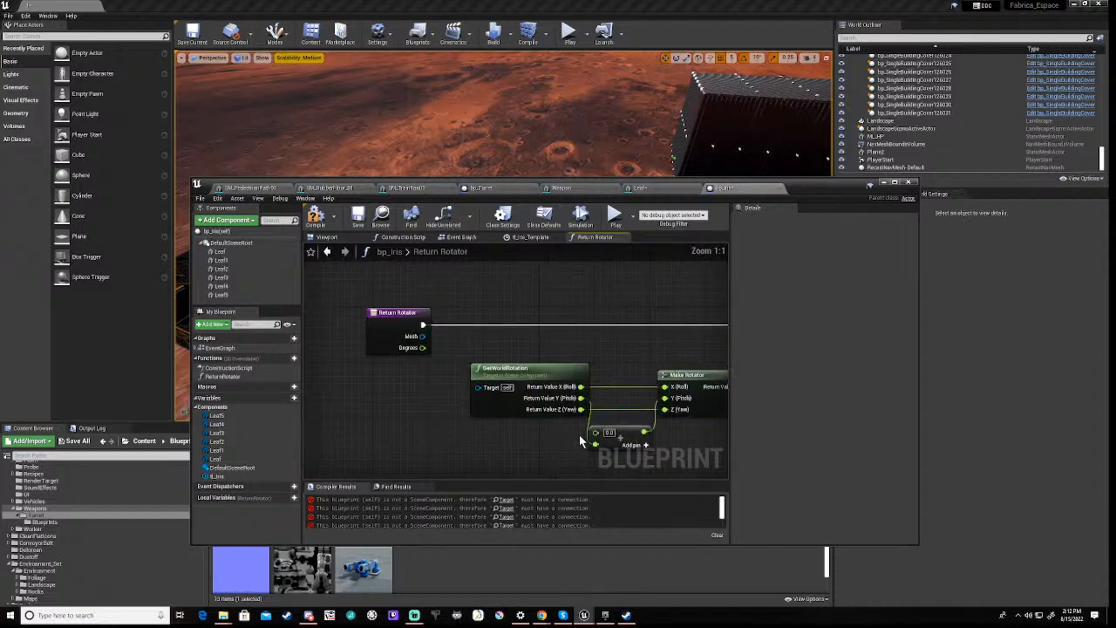
left_click(618, 387, "alt")
left_click(620, 409, "alt")
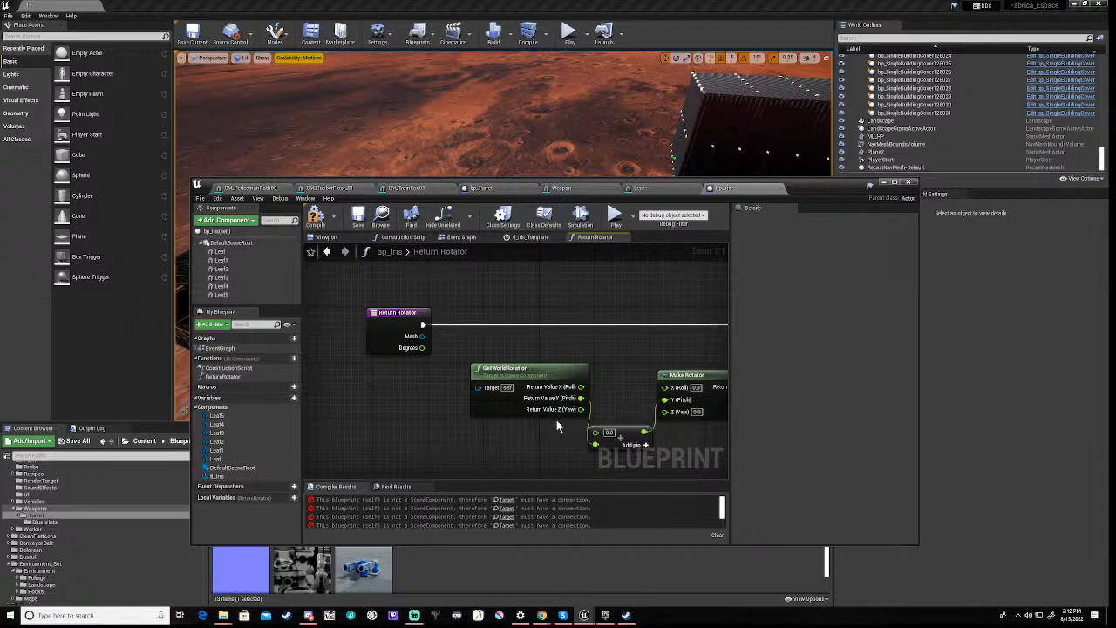
left_click(595, 445, "alt")
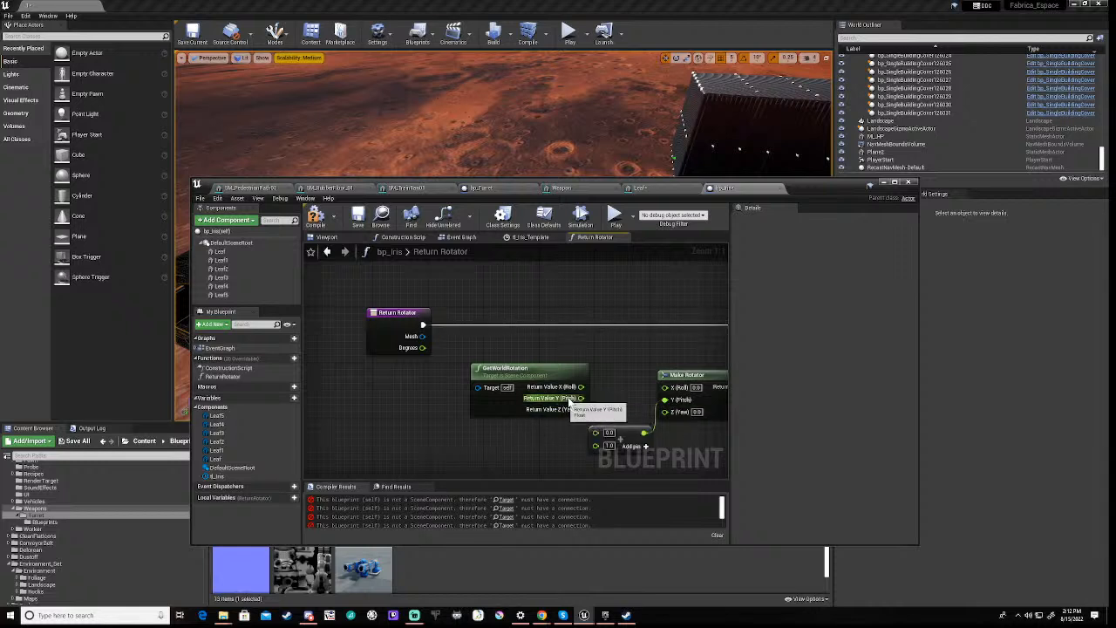
right_click(581, 409)
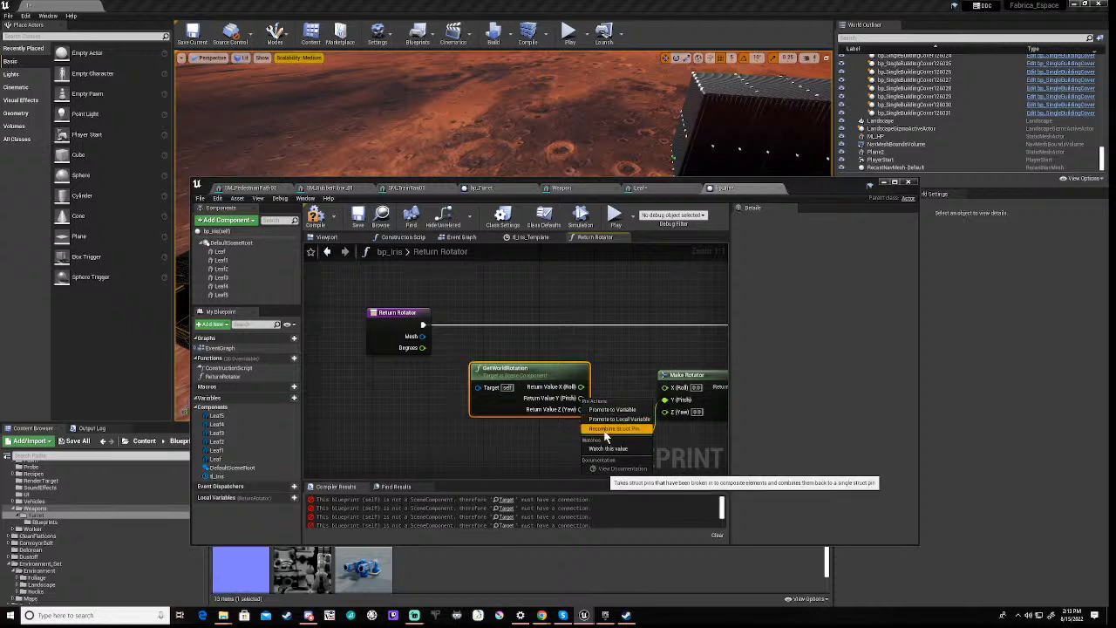
left_click(610, 428)
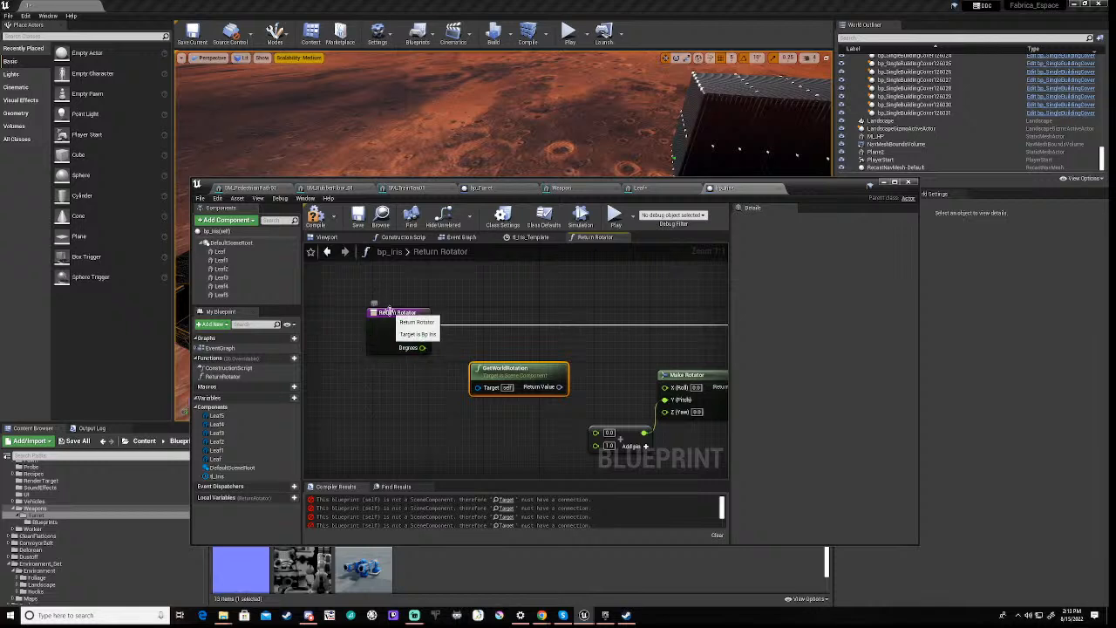
Rename the ReturnRotator function's Mesh input to Rotation and change its type to Rotator
left_click(384, 315)
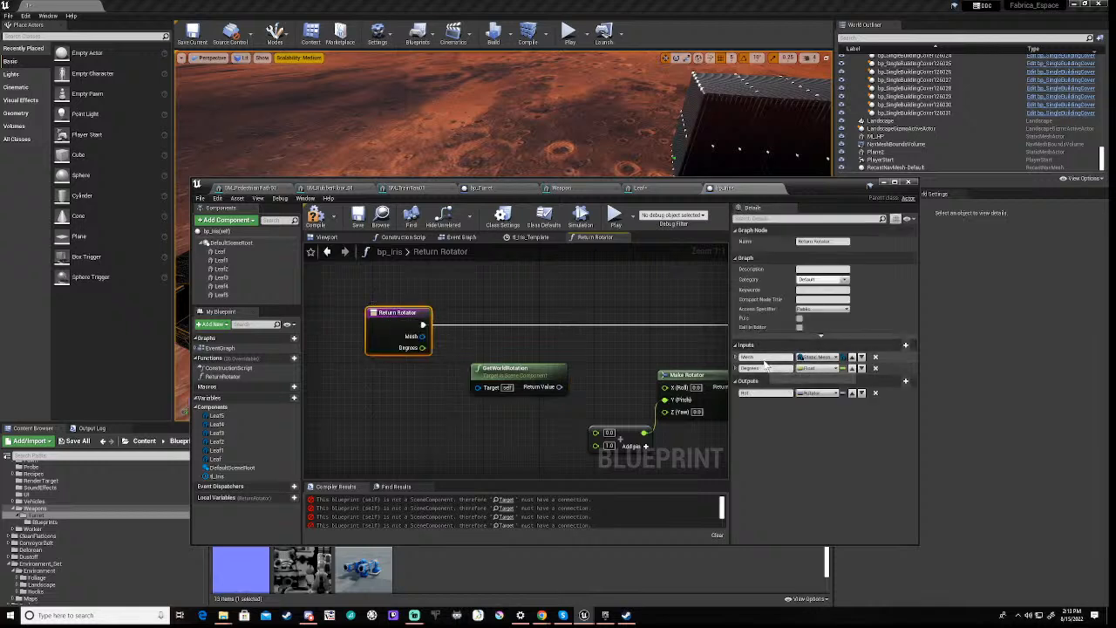
left_click(757, 357)
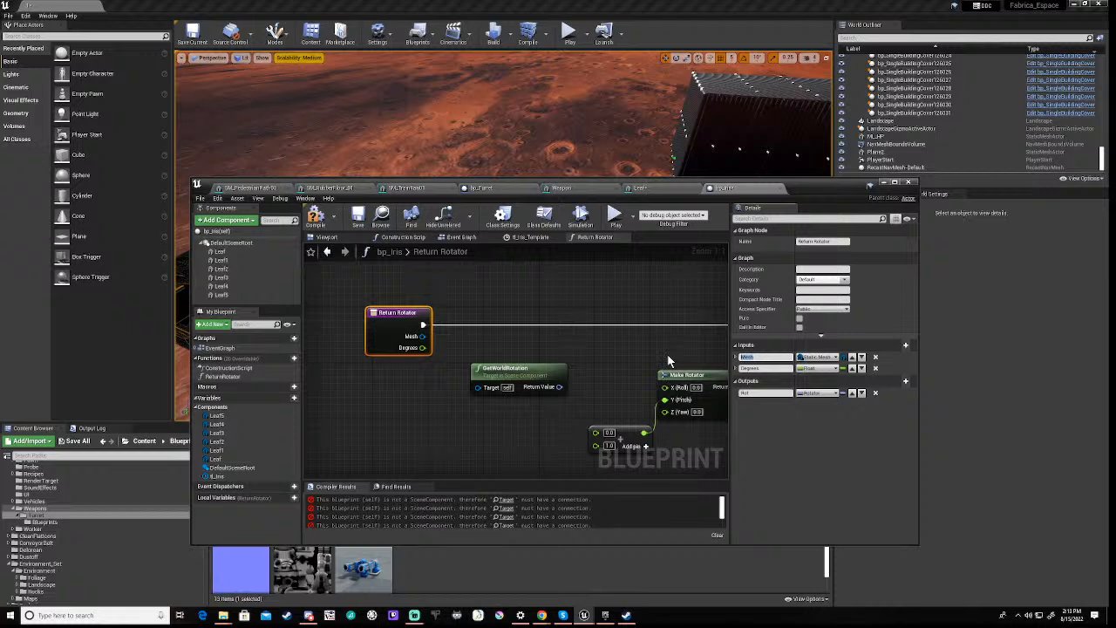
type("Rotator")
left_click(815, 357)
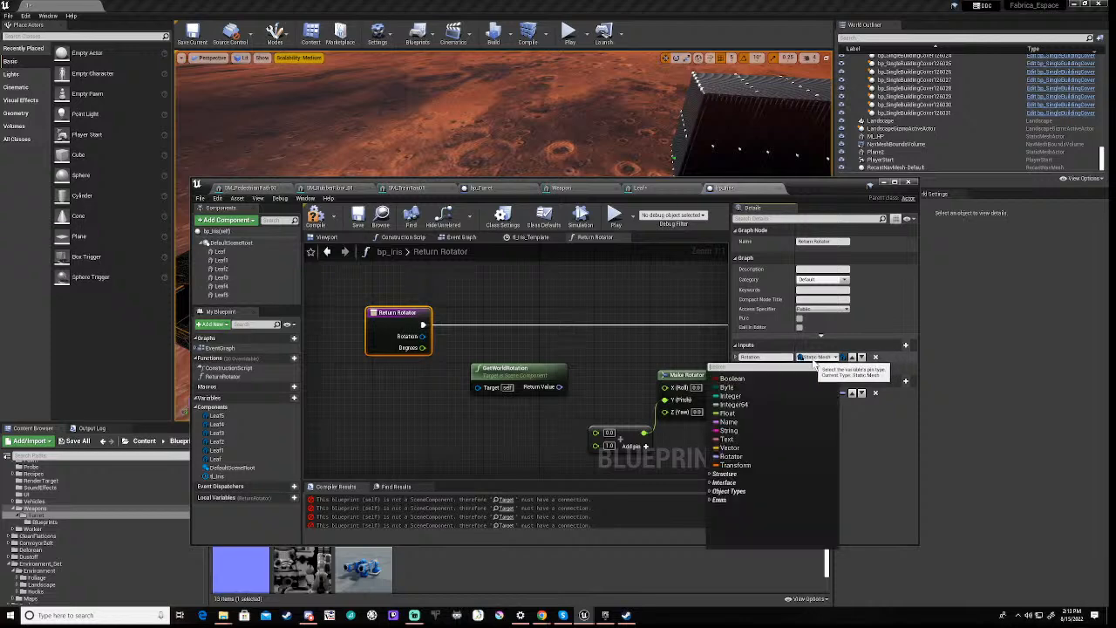
type("rotator")
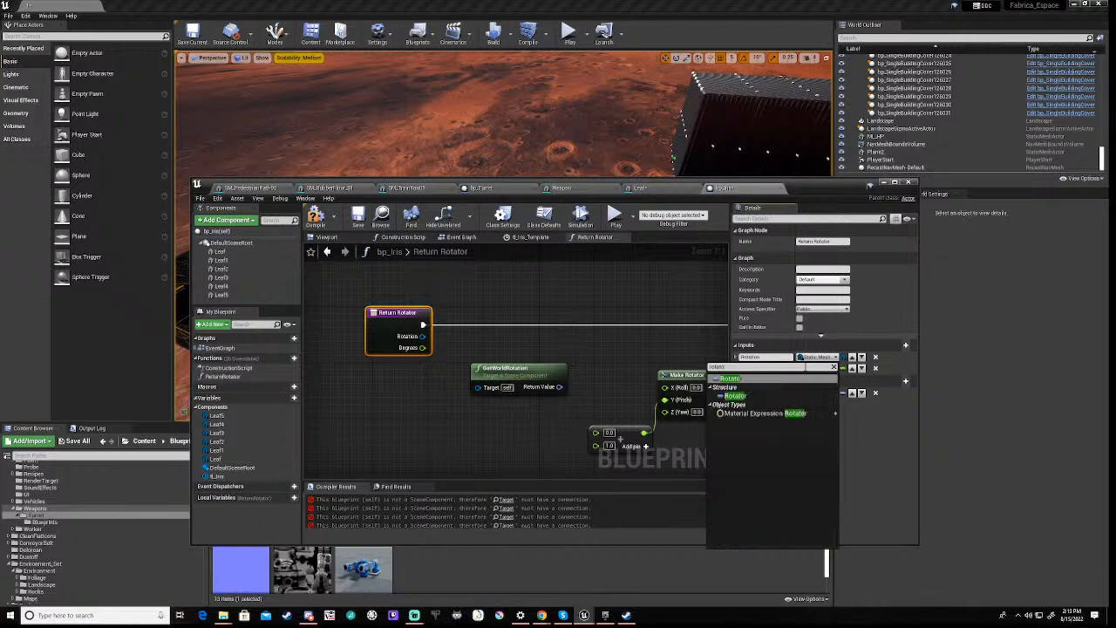
left_click(751, 394)
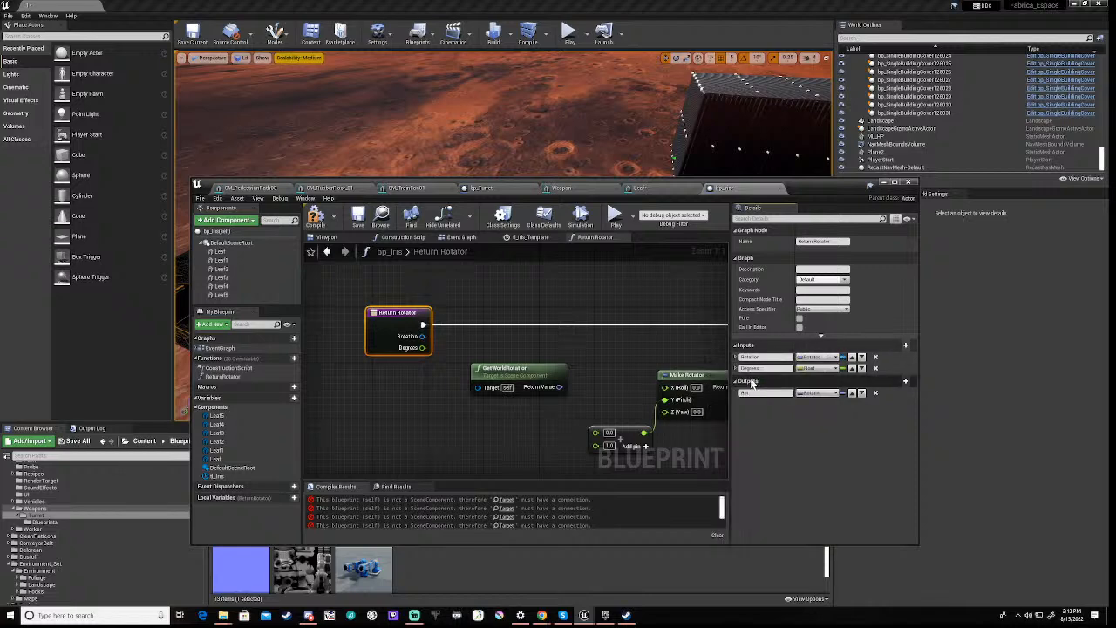
Delete the GetWorldRotation node from the function and add a Break Rotator node fed by the Rotation input
left_click(509, 372)
key("Delete")
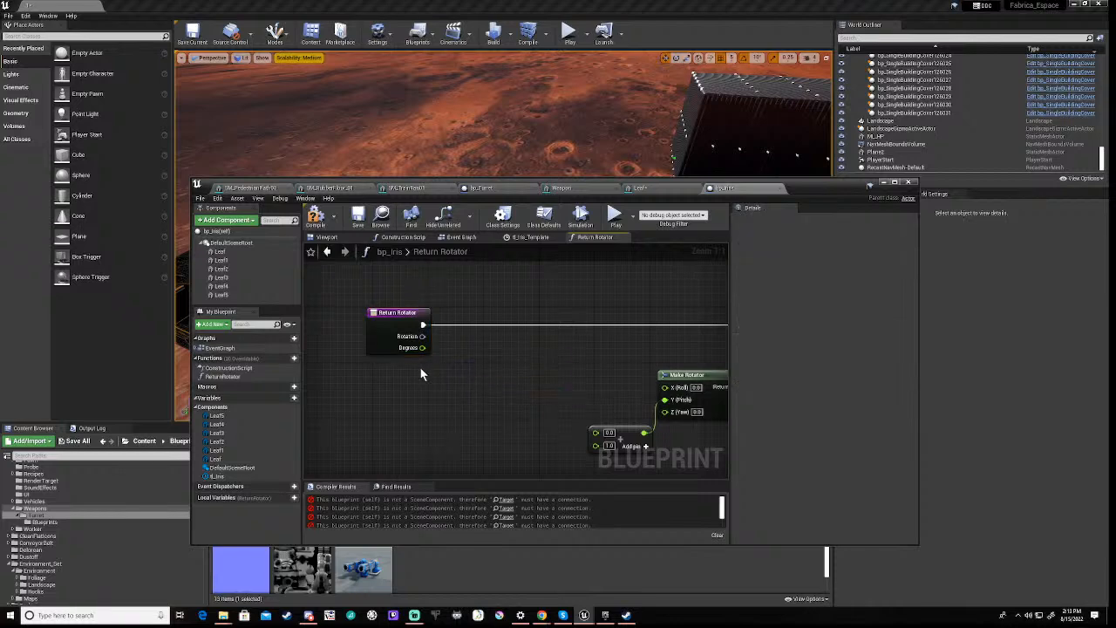
left_click_drag(422, 336, 526, 390)
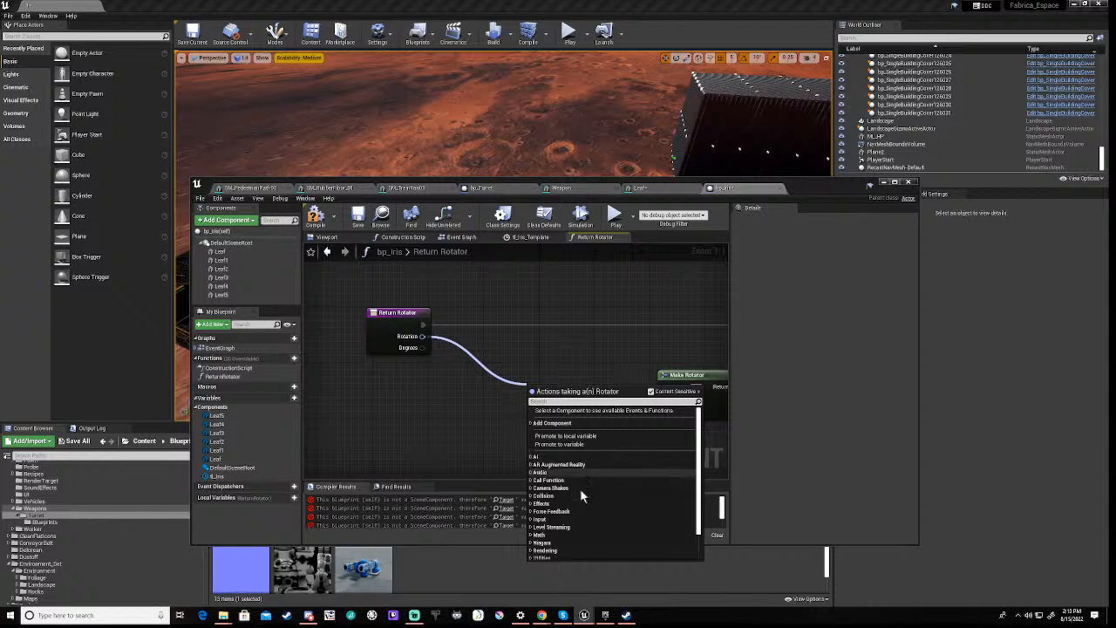
left_click(556, 548)
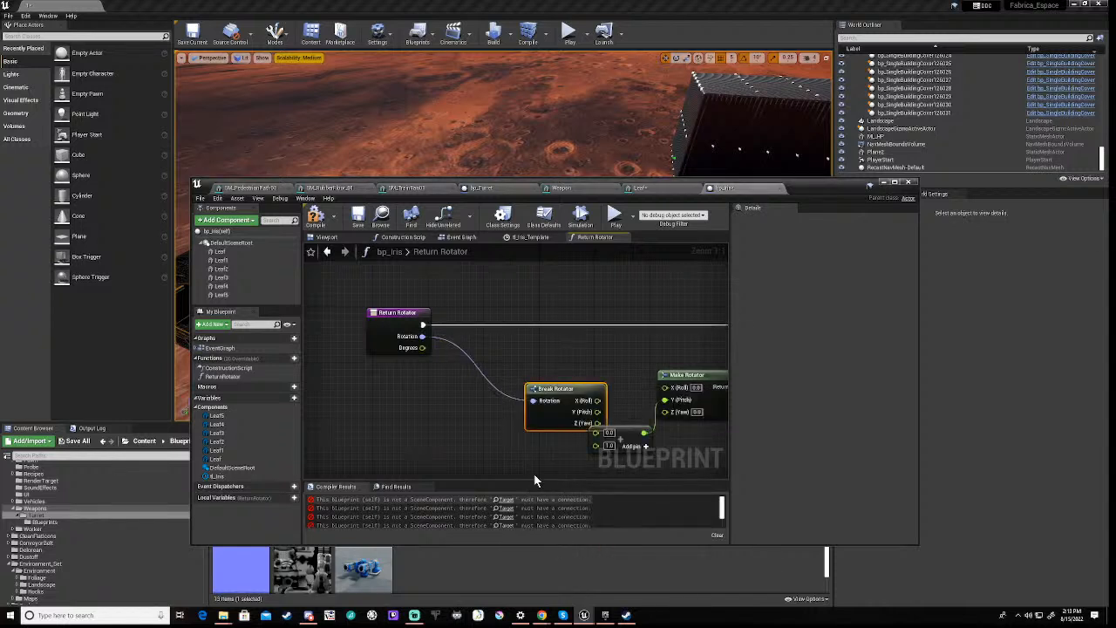
Wire Break Rotator's roll and yaw to the matching Make Rotator inputs, and its pitch plus Degrees into the addition node
left_click_drag(580, 401, 666, 388)
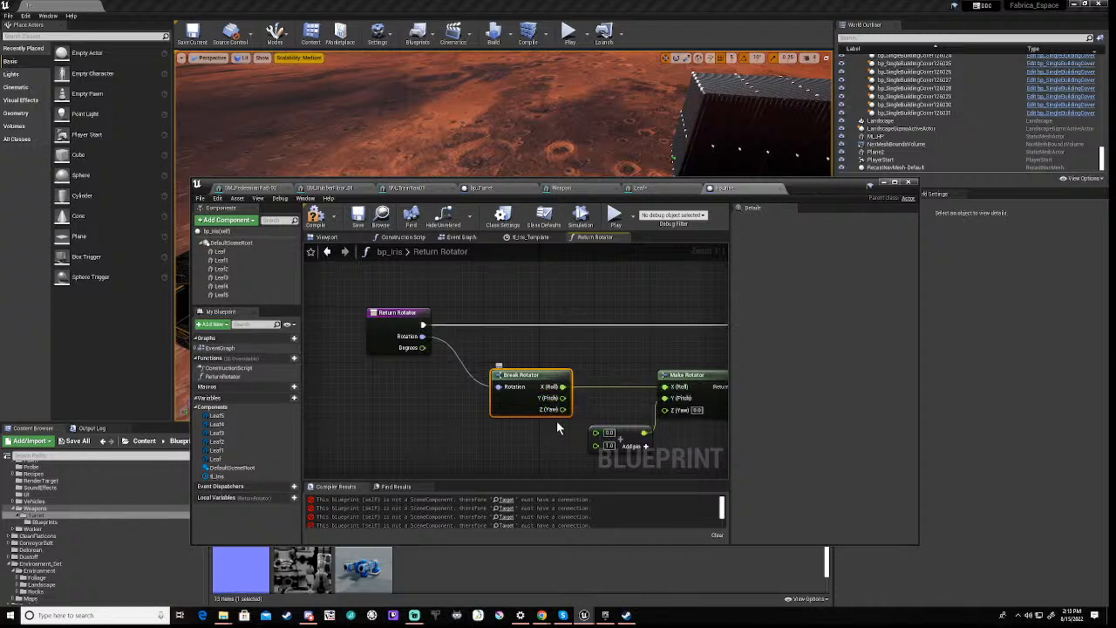
left_click_drag(563, 409, 664, 409)
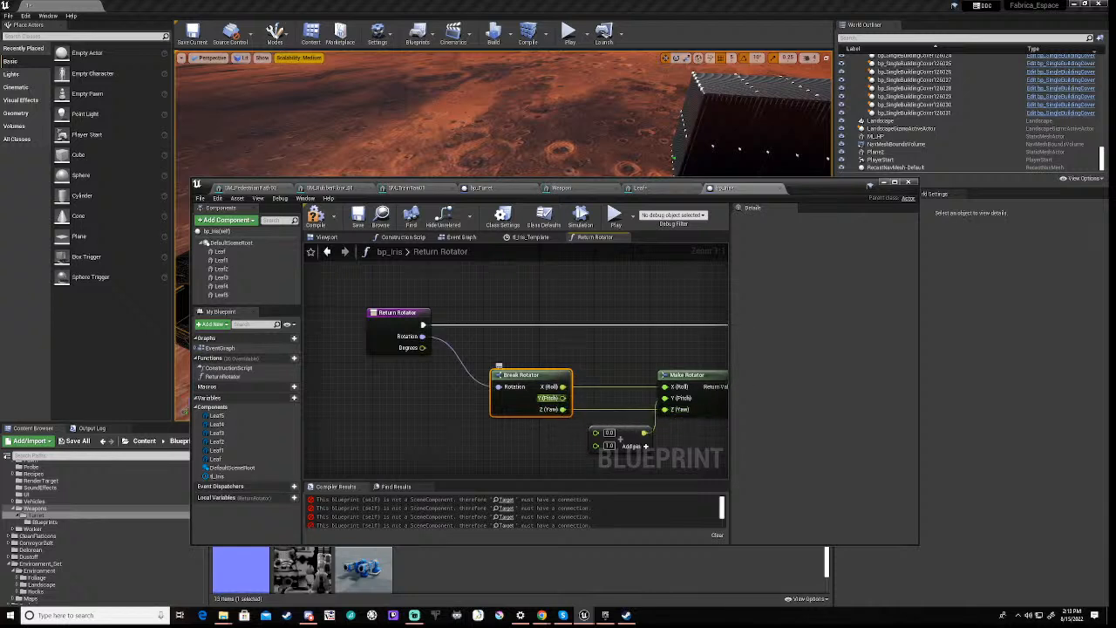
left_click_drag(562, 398, 595, 432)
left_click_drag(422, 348, 595, 443)
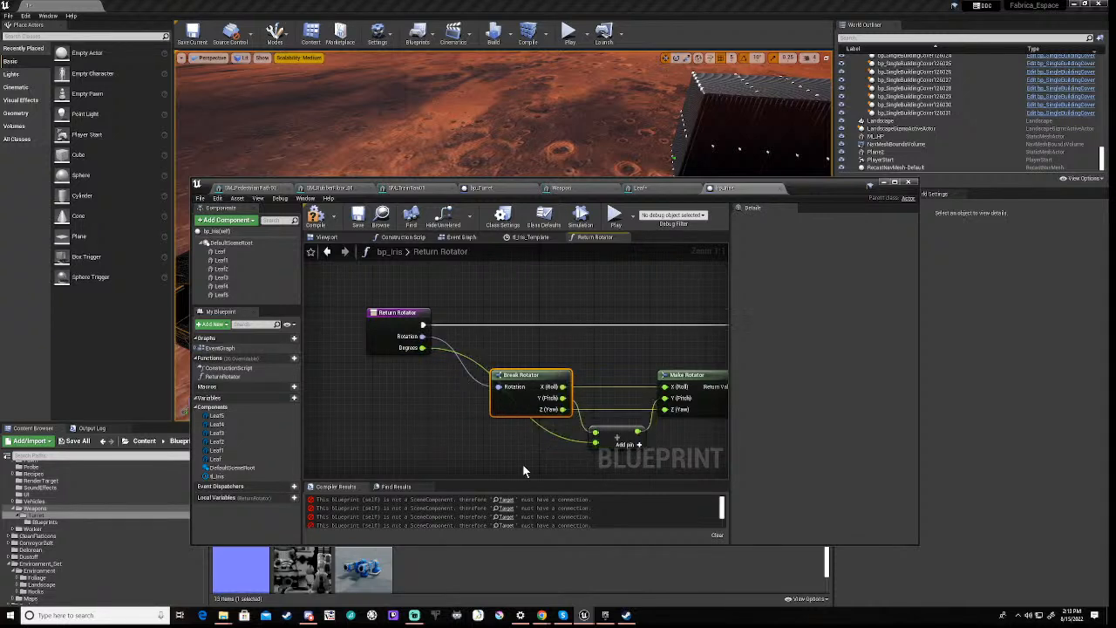
Connect the Make Rotator result to the Return Node's Rot input and compile the blueprint
right_click_drag(679, 353, 496, 371)
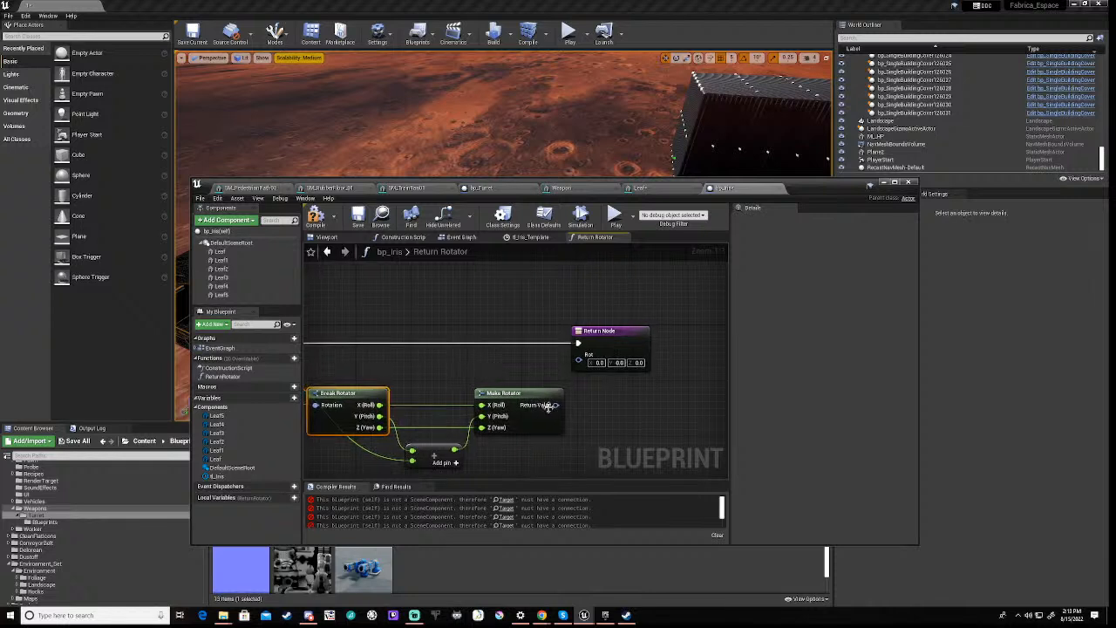
left_click_drag(558, 405, 578, 360)
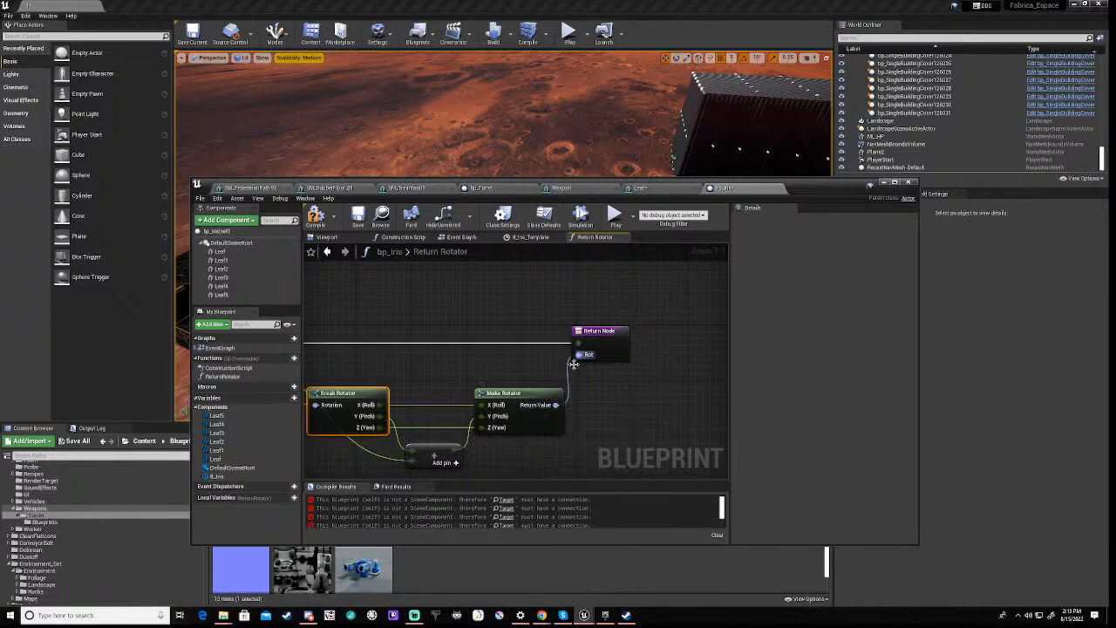
scroll(482, 377, "down", 4)
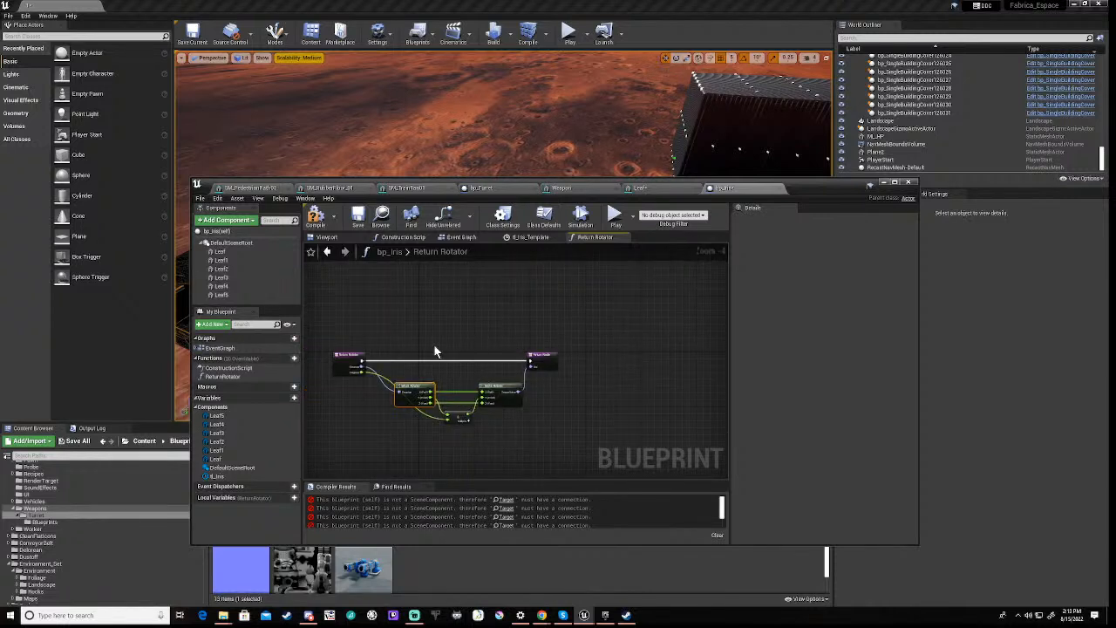
left_click(317, 218)
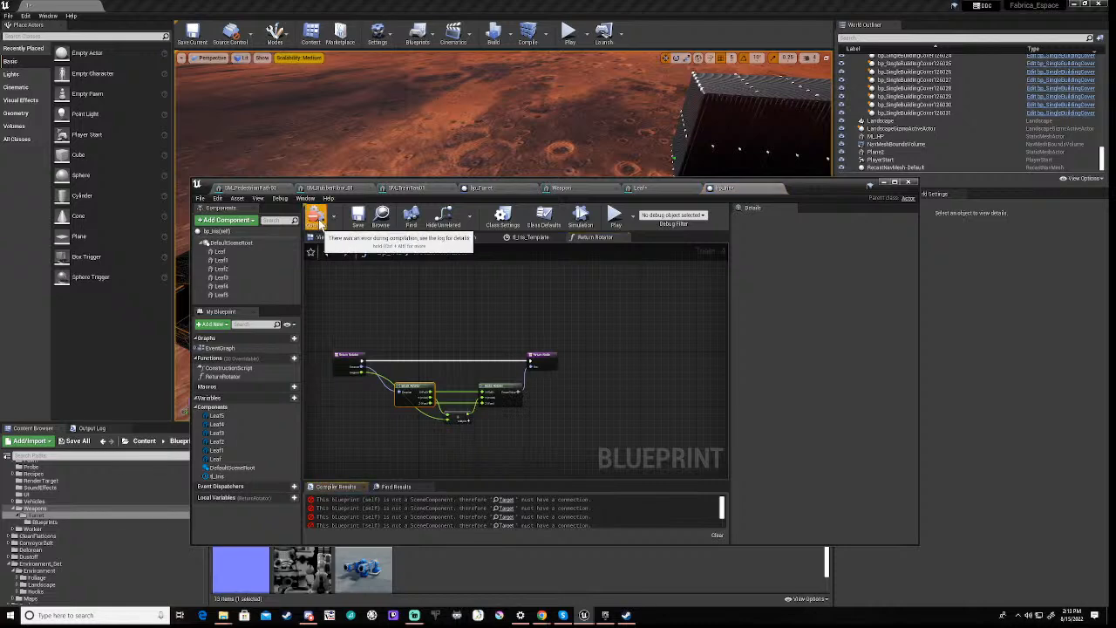
Delete the addition and Make Rotator nodes behind the Leaf's GetWorldRotation node in the Event Graph
left_click(506, 501)
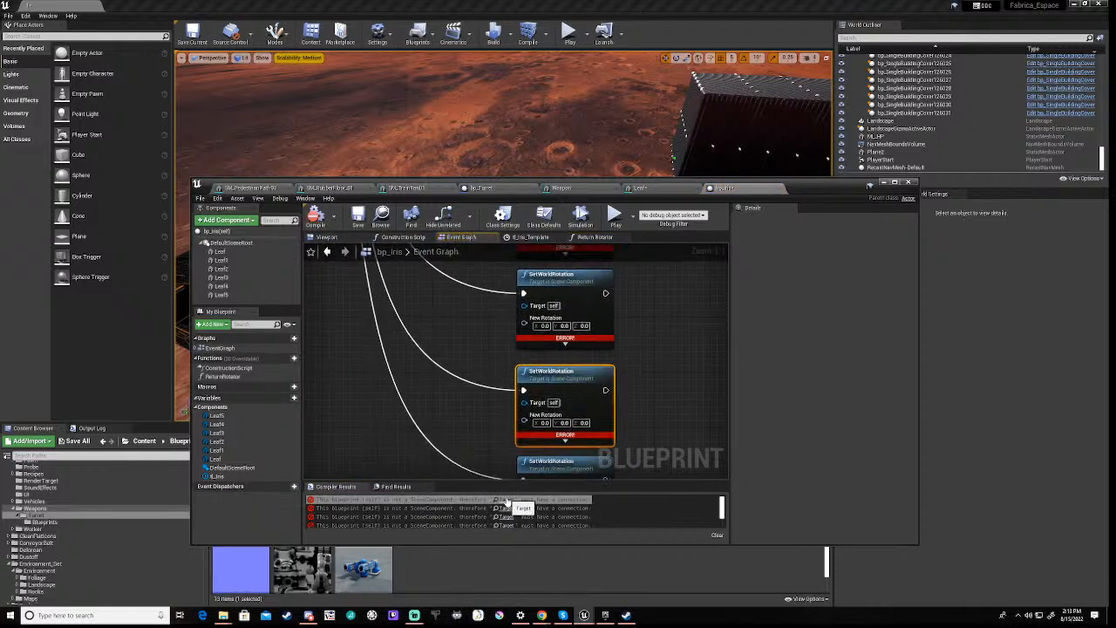
scroll(494, 335, "down", 6)
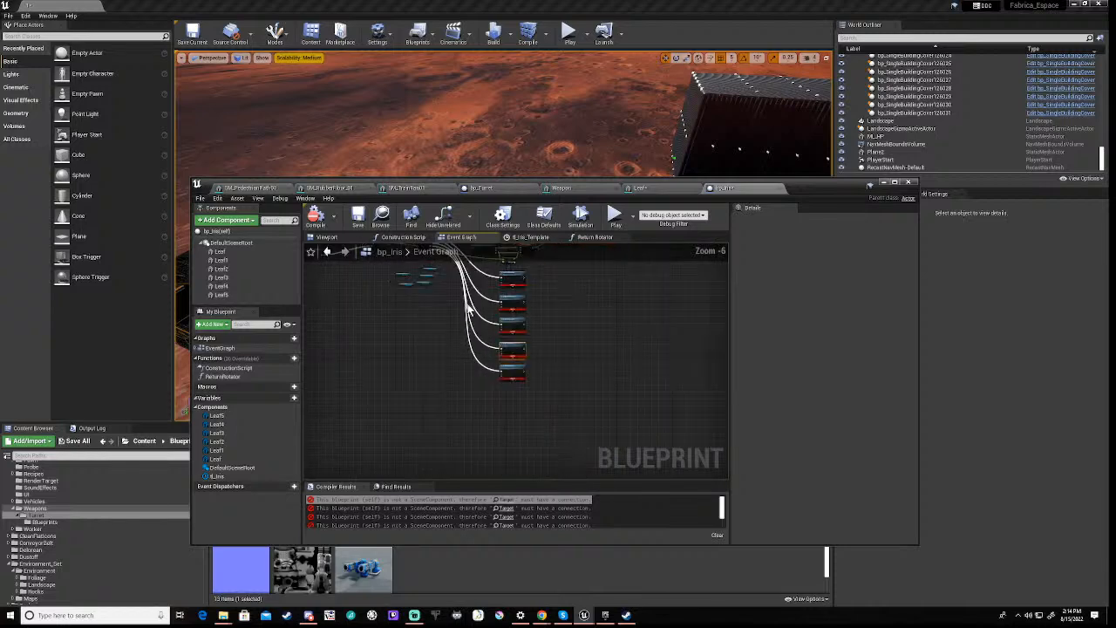
right_click_drag(467, 298, 490, 428)
scroll(509, 394, "up", 6)
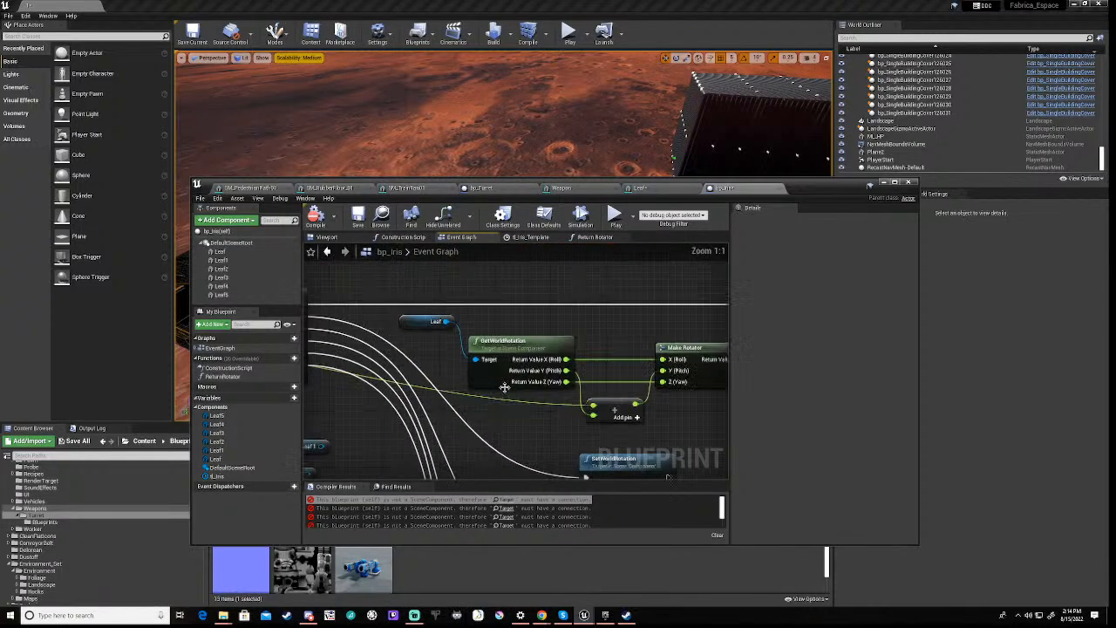
left_click_drag(519, 325, 662, 424)
left_click_drag(610, 334, 687, 414)
key("Delete")
Insert a Return Rotator function call on the execution wire between the Sequence's Then 0 and the first SetWorldRotation
right_click_drag(645, 408, 507, 396)
scroll(489, 396, "down", 2)
right_click_drag(406, 404, 493, 424)
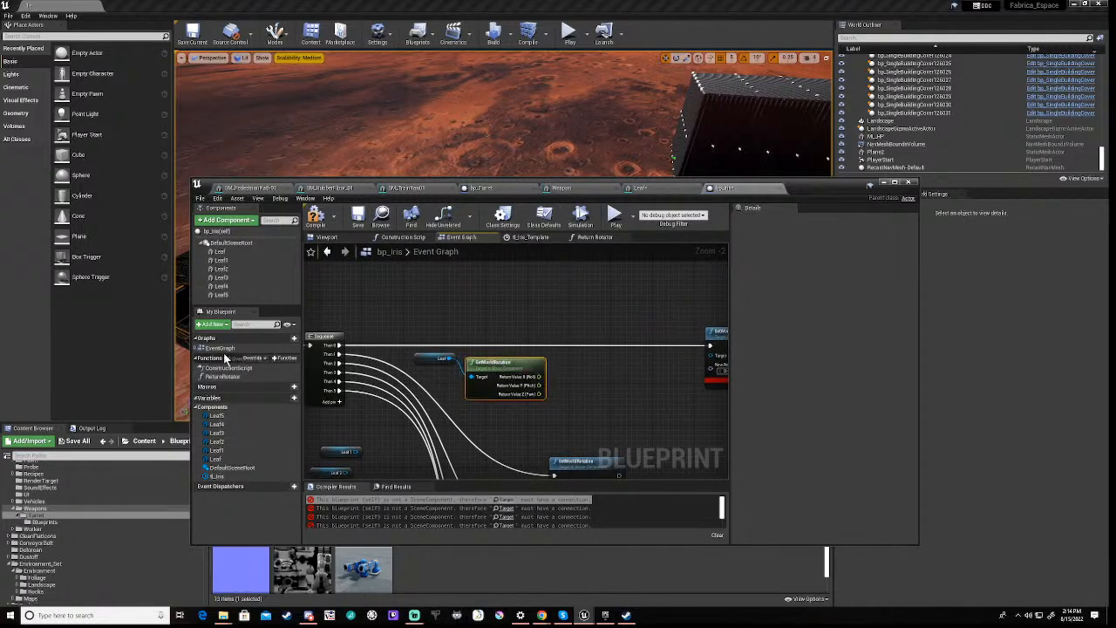
left_click_drag(215, 376, 613, 335)
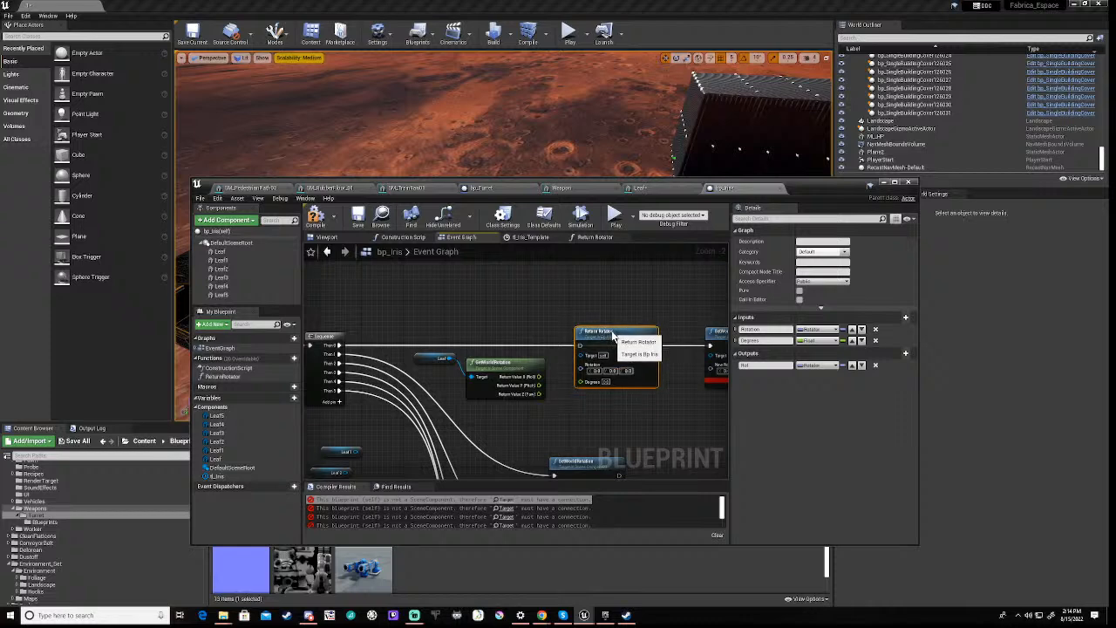
Recombine the Leaf's GetWorldRotation outputs, place both nodes under Return Rotator, and connect the return value to its Rotation input
right_click(539, 386)
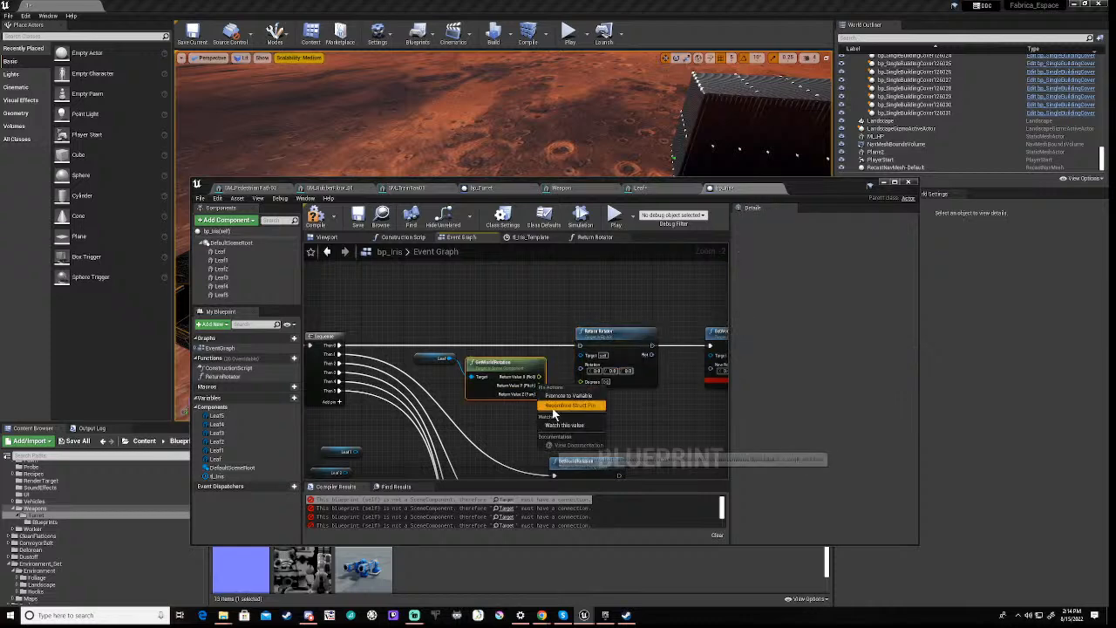
left_click(553, 405)
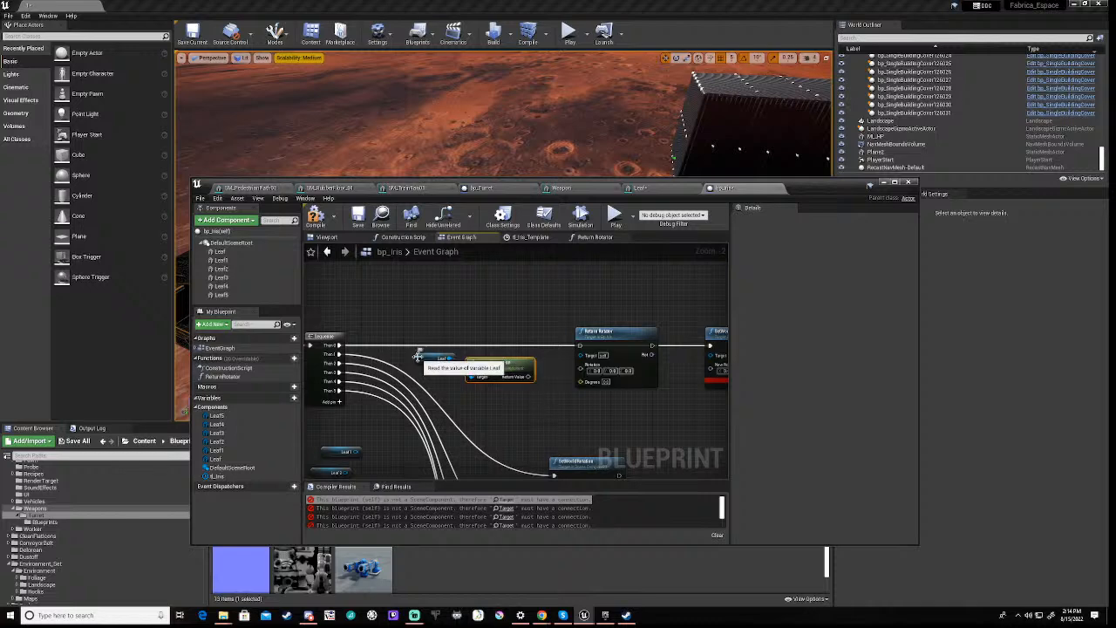
left_click_drag(425, 356, 595, 397)
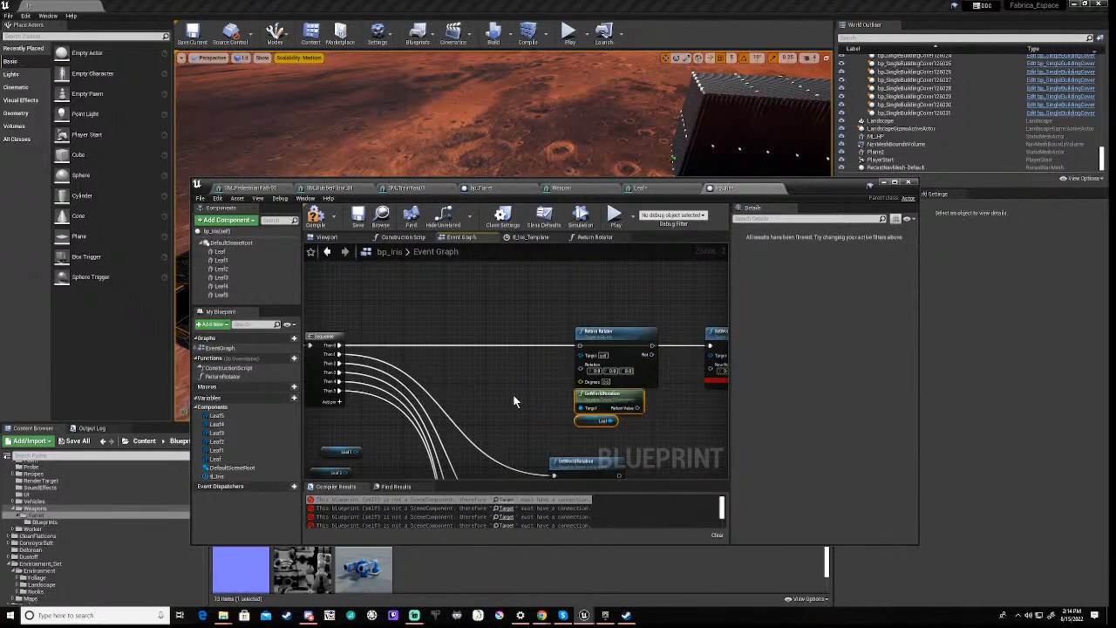
scroll(516, 383, "up", 2)
left_click_drag(678, 414, 602, 364)
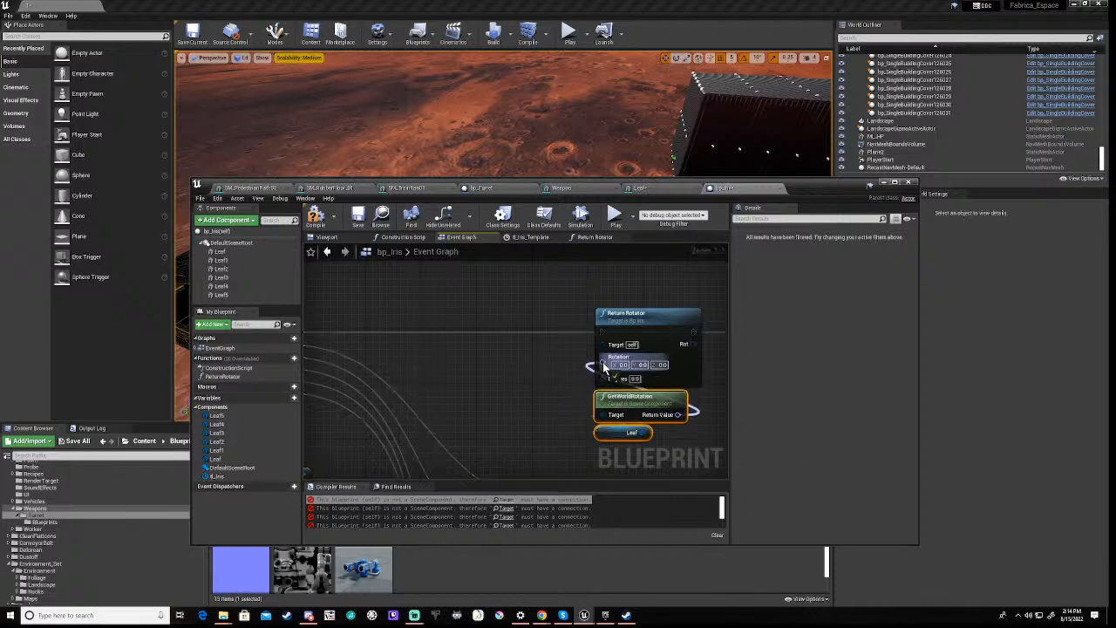
Add a reroute node on a wire from the timeline's Angle output, near the SetWorldRotation nodes
scroll(556, 393, "down", 2)
scroll(554, 393, "down", 3)
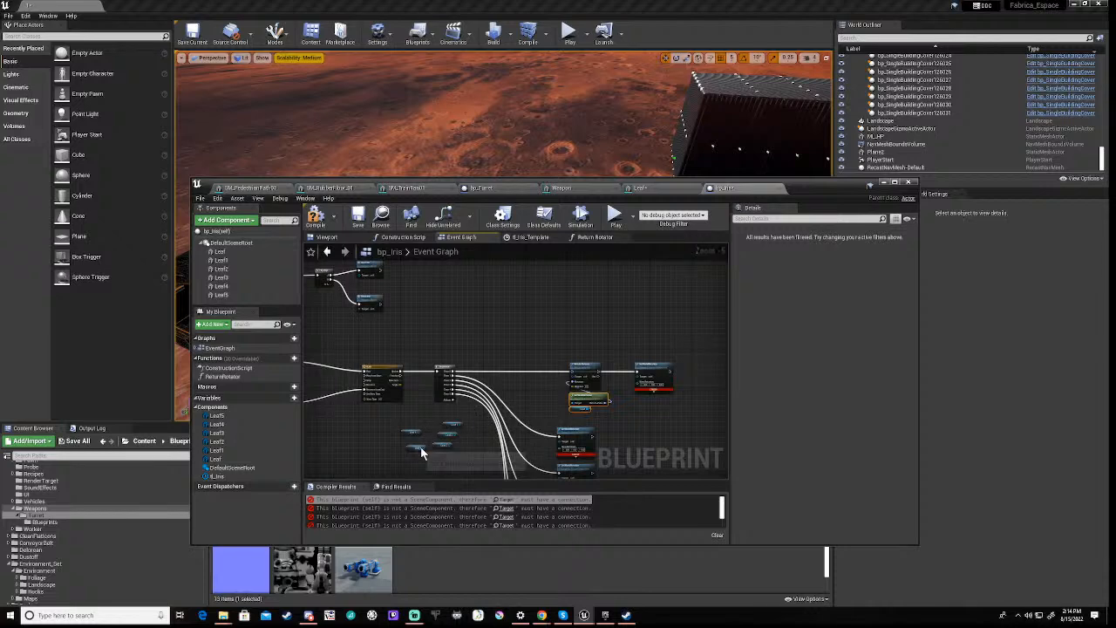
scroll(513, 381, "up", 2)
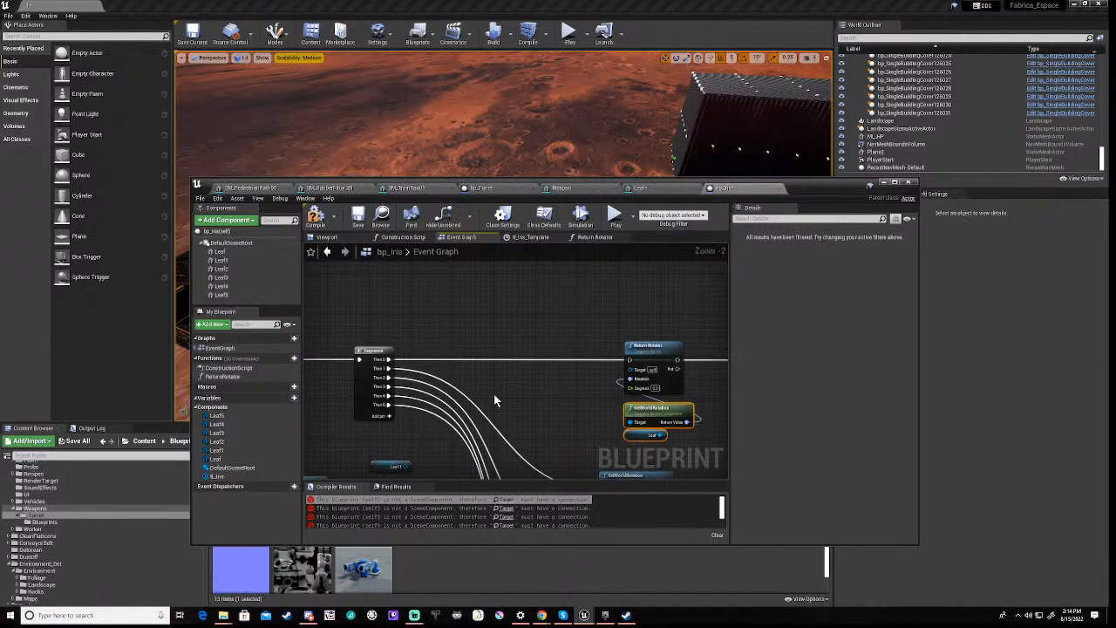
scroll(494, 393, "down", 2)
right_click_drag(419, 415, 484, 415)
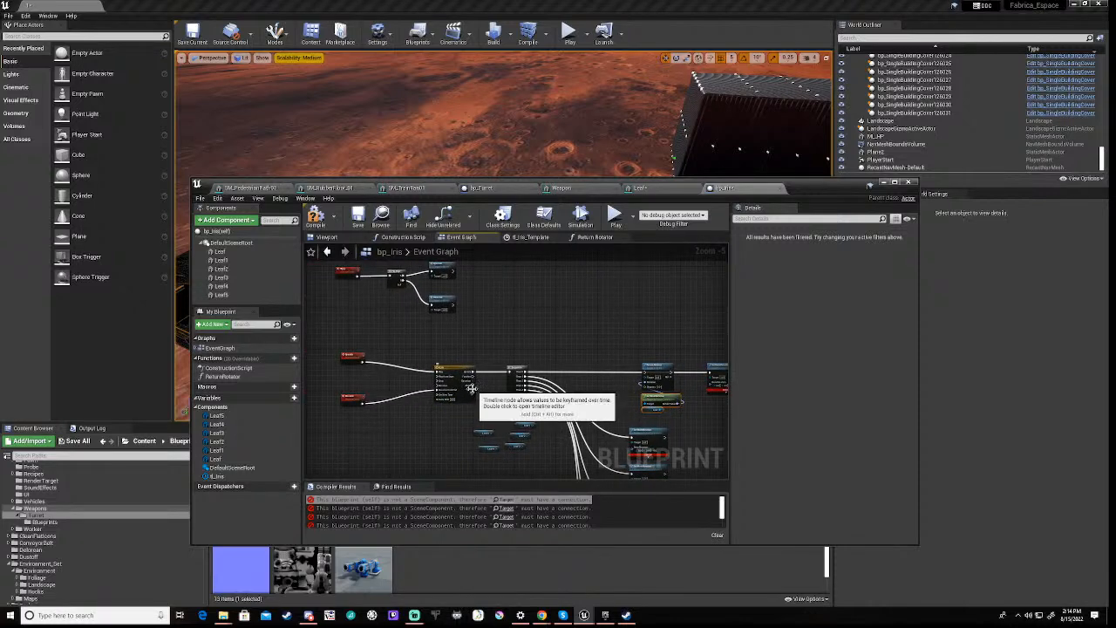
left_click_drag(473, 392, 597, 434)
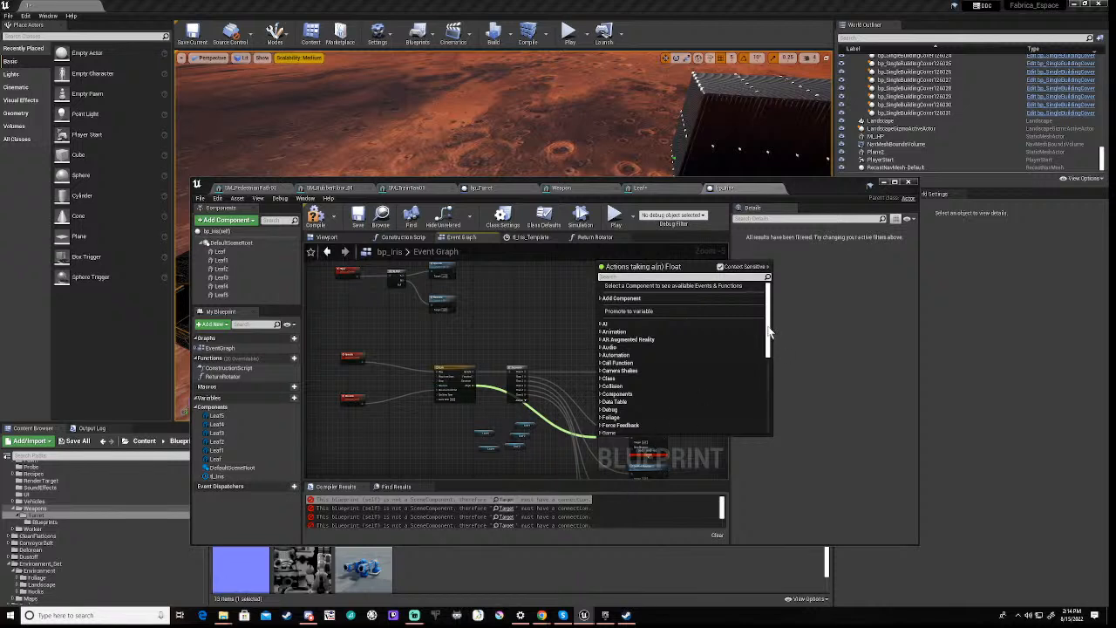
left_click_drag(769, 332, 777, 444)
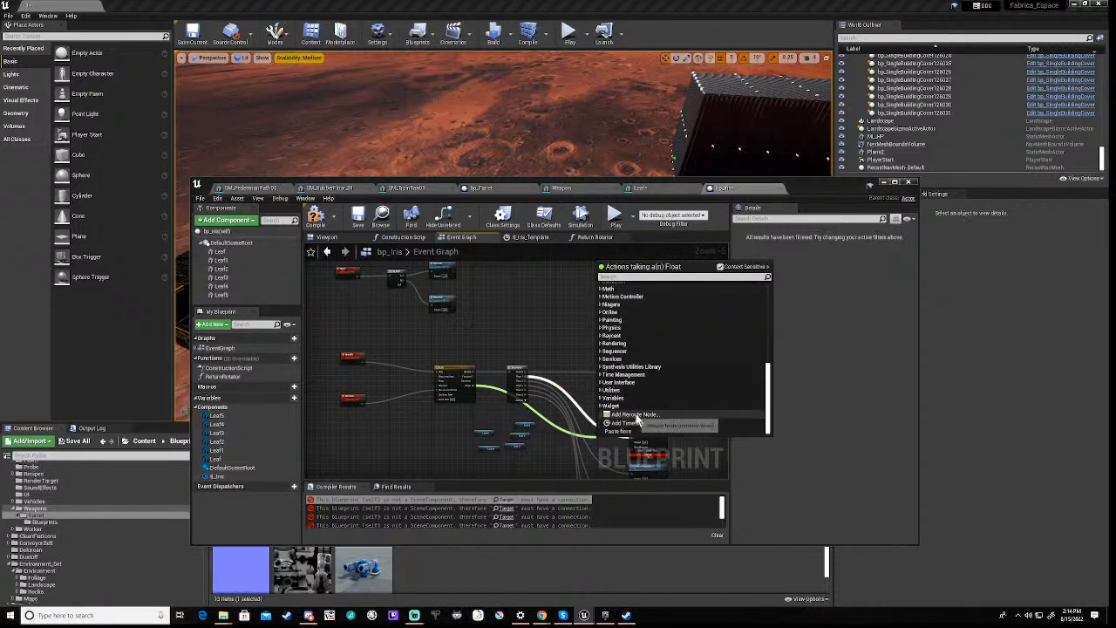
left_click(636, 415)
scroll(580, 415, "up", 3)
right_click_drag(644, 434, 417, 358)
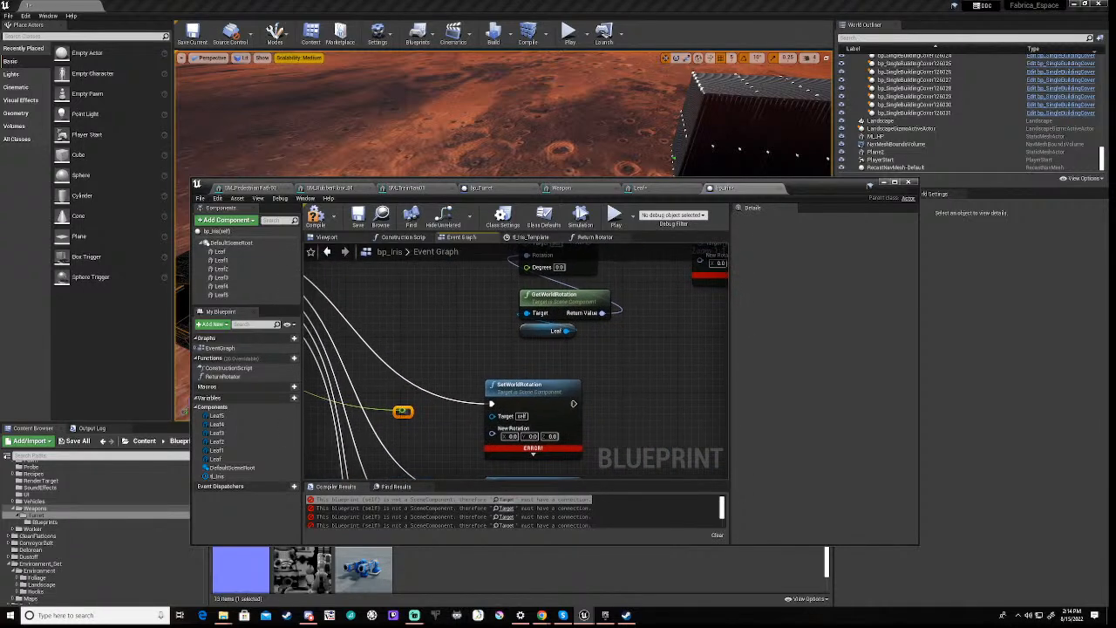
Connect the Angle reroute node to the Degrees input of the first Return Rotator node
left_click_drag(402, 410, 526, 267)
scroll(460, 330, "down", 3)
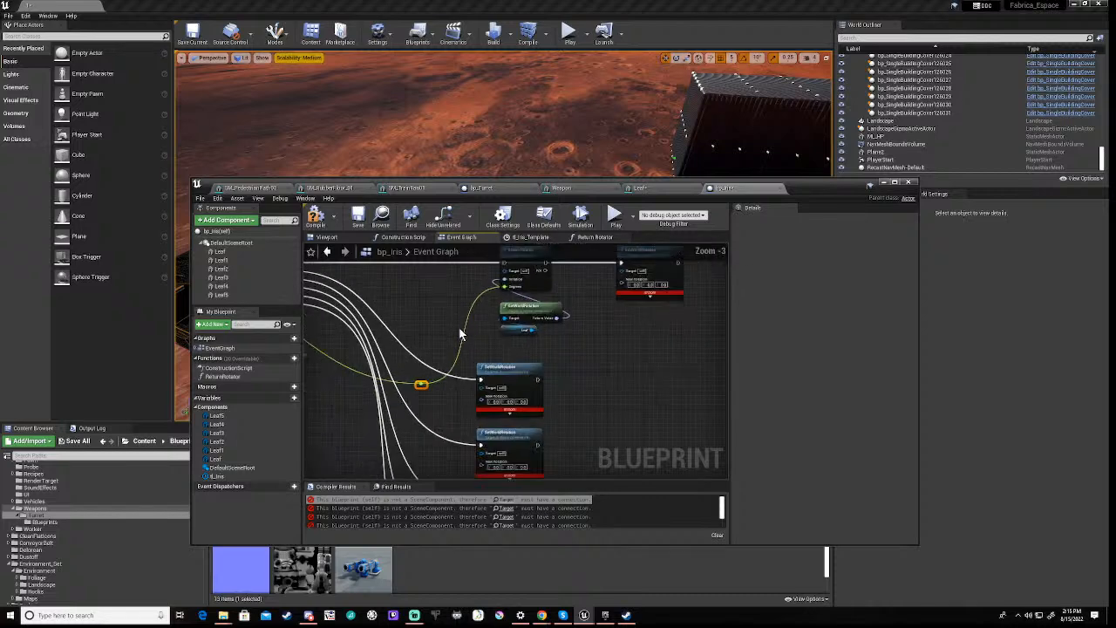
right_click_drag(488, 327, 472, 371)
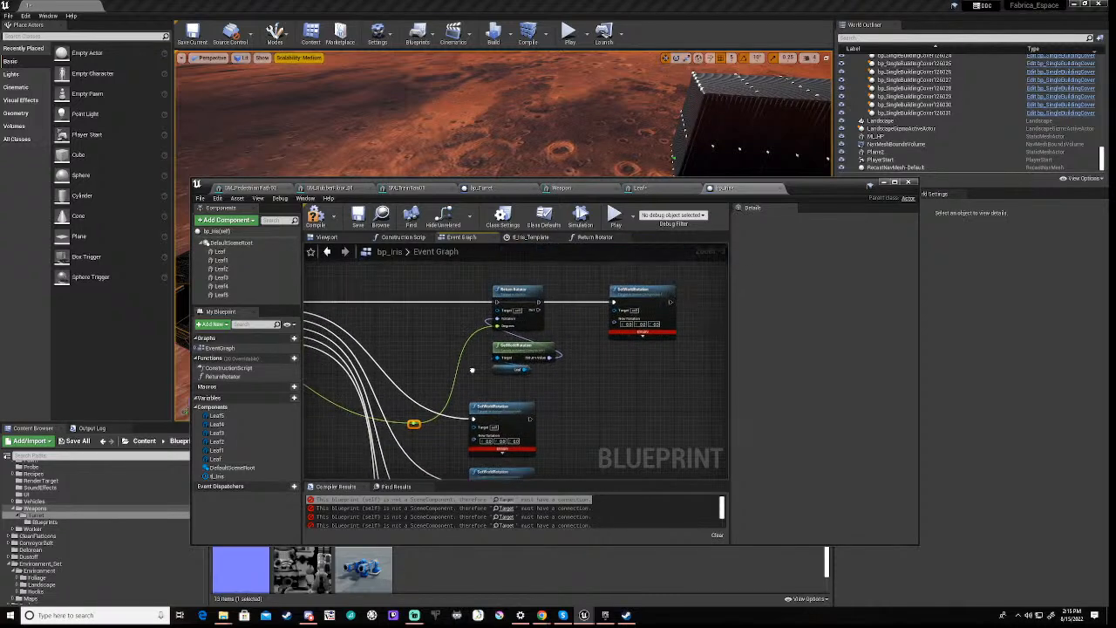
left_click(512, 365)
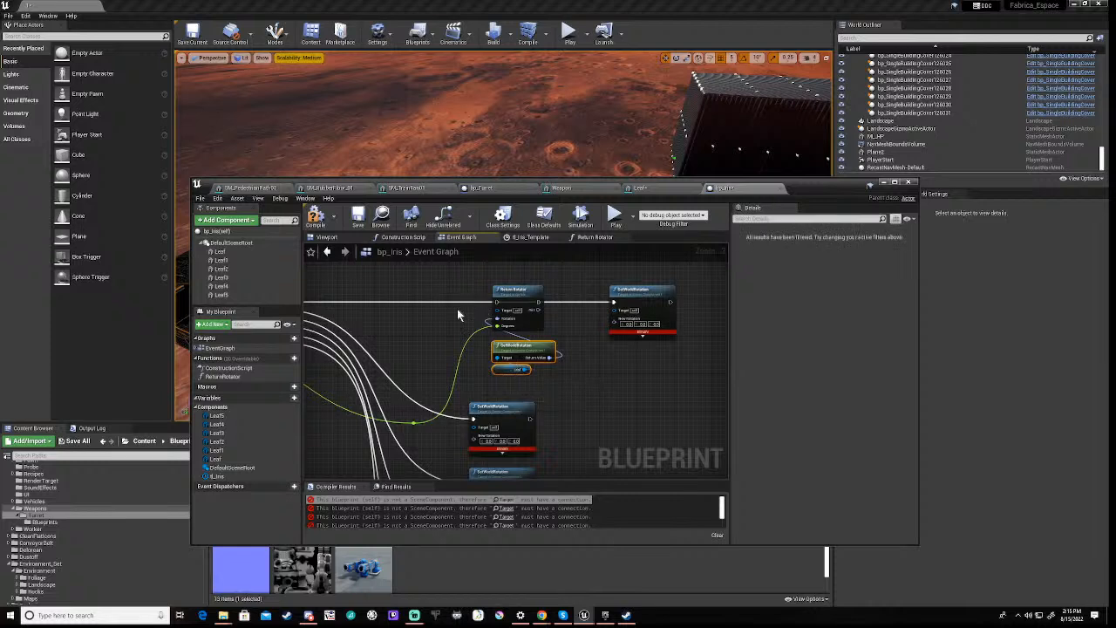
Remake the Then 0 execution wire to Return Rotator, connect its Rot output to SetWorldRotation's New Rotation input, and compile
left_click_drag(538, 304, 615, 302)
right_click_drag(395, 327, 587, 342)
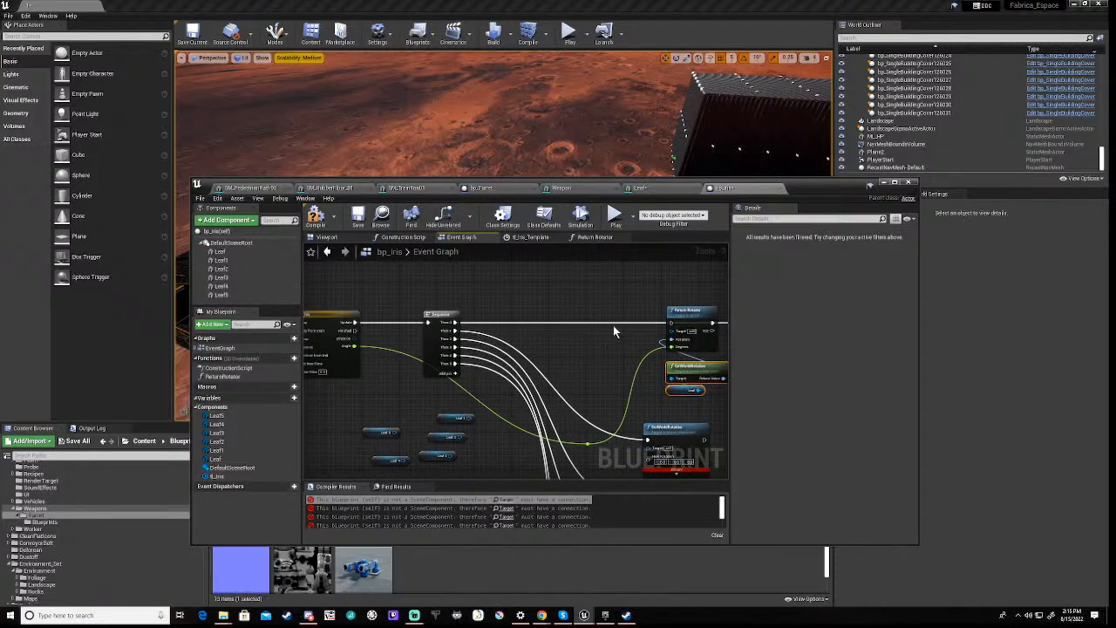
left_click(614, 323, "alt")
left_click_drag(671, 322, 454, 324)
right_click_drag(608, 369, 526, 342)
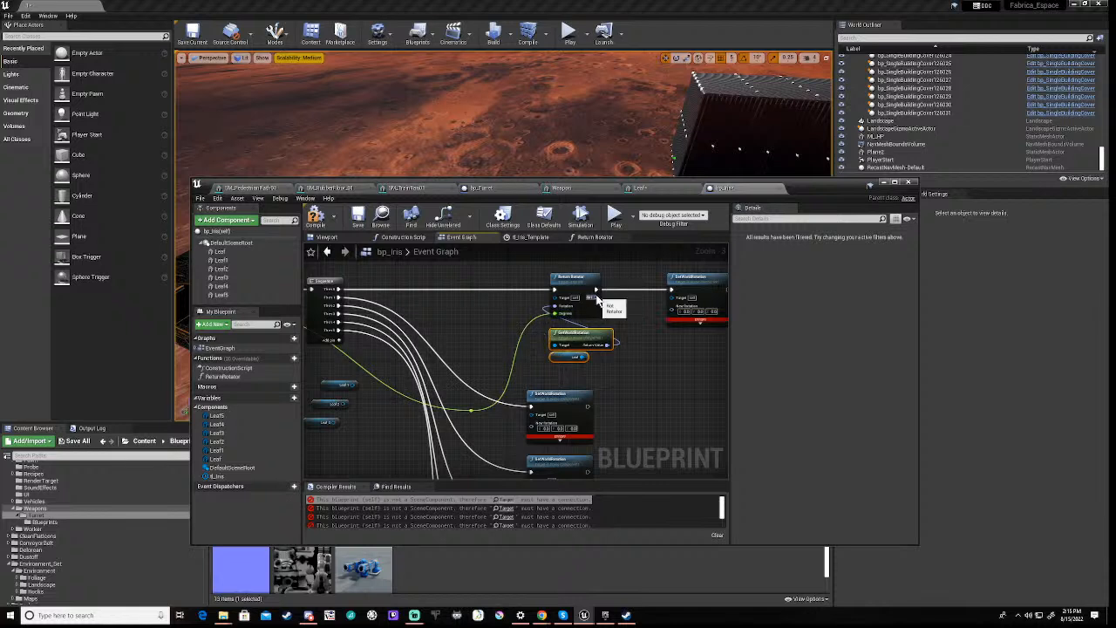
left_click_drag(598, 298, 673, 309)
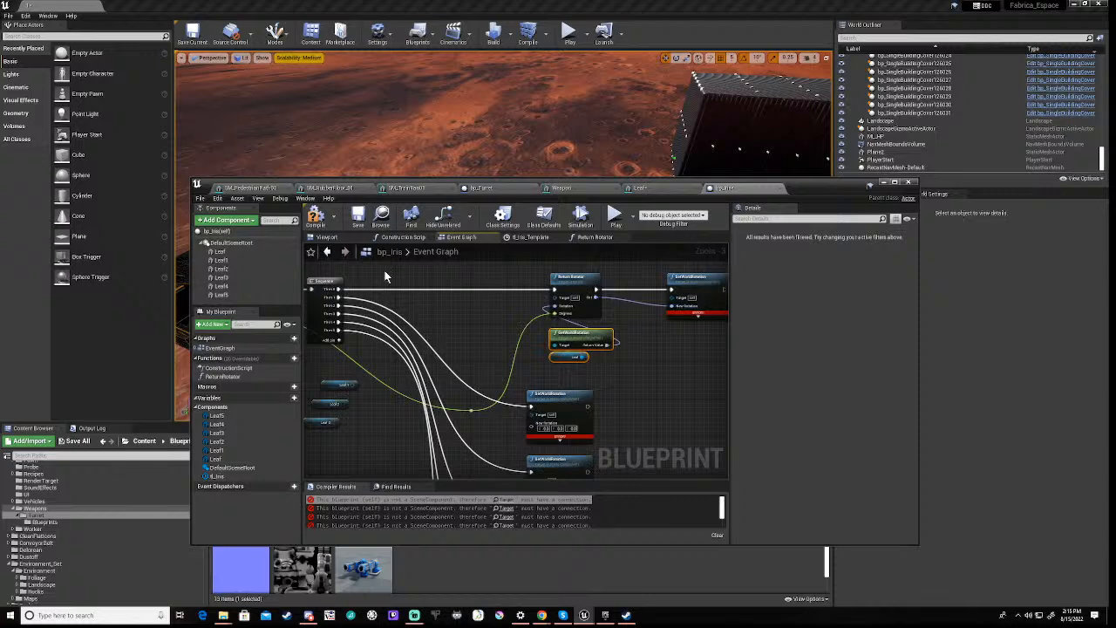
left_click(315, 216)
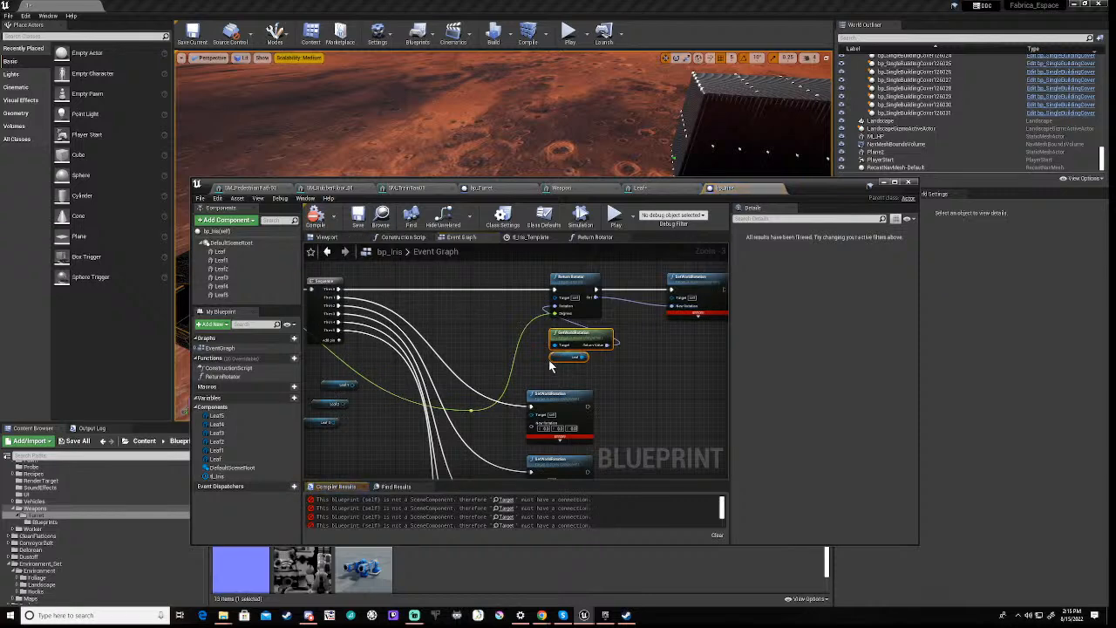
Move GetWorldRotation and Leaf up against Return Rotator, and duplicate the Return Rotator, GetWorldRotation and SetWorldRotation group
left_click_drag(568, 334, 566, 325)
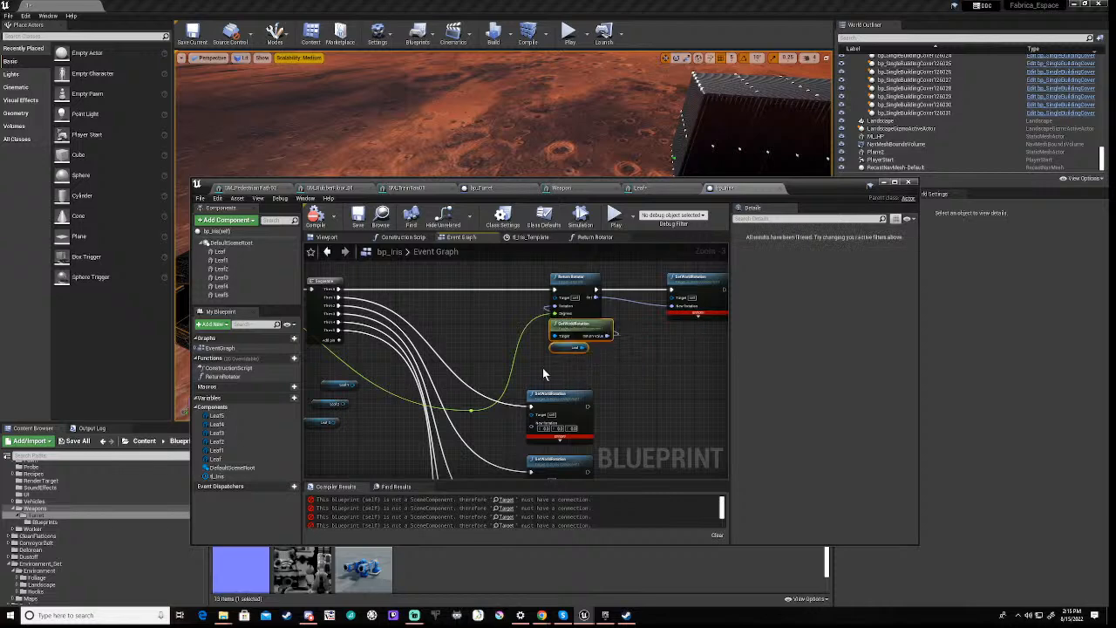
scroll(500, 348, "down", 3)
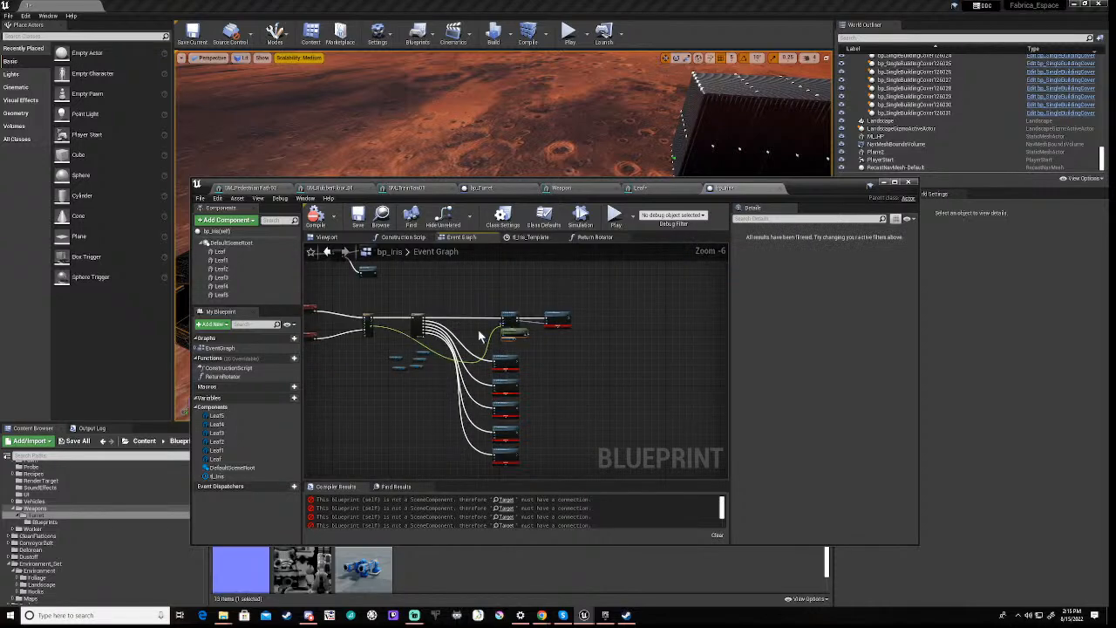
left_click_drag(489, 301, 583, 334)
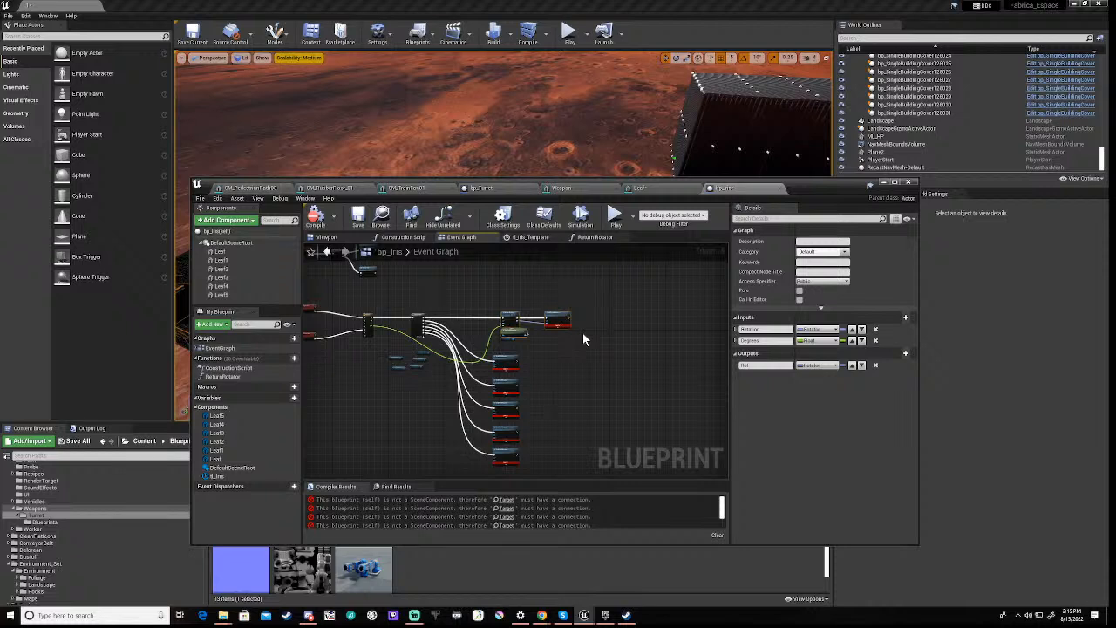
left_click(583, 339)
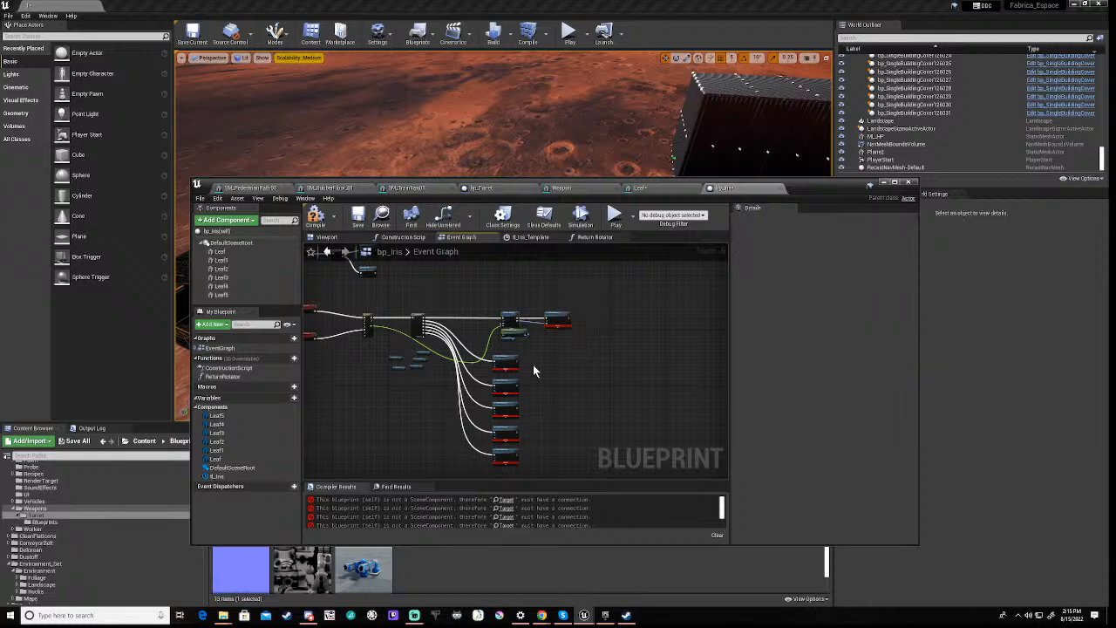
left_click_drag(484, 299, 576, 334)
key("ctrl+c")
key("ctrl+v")
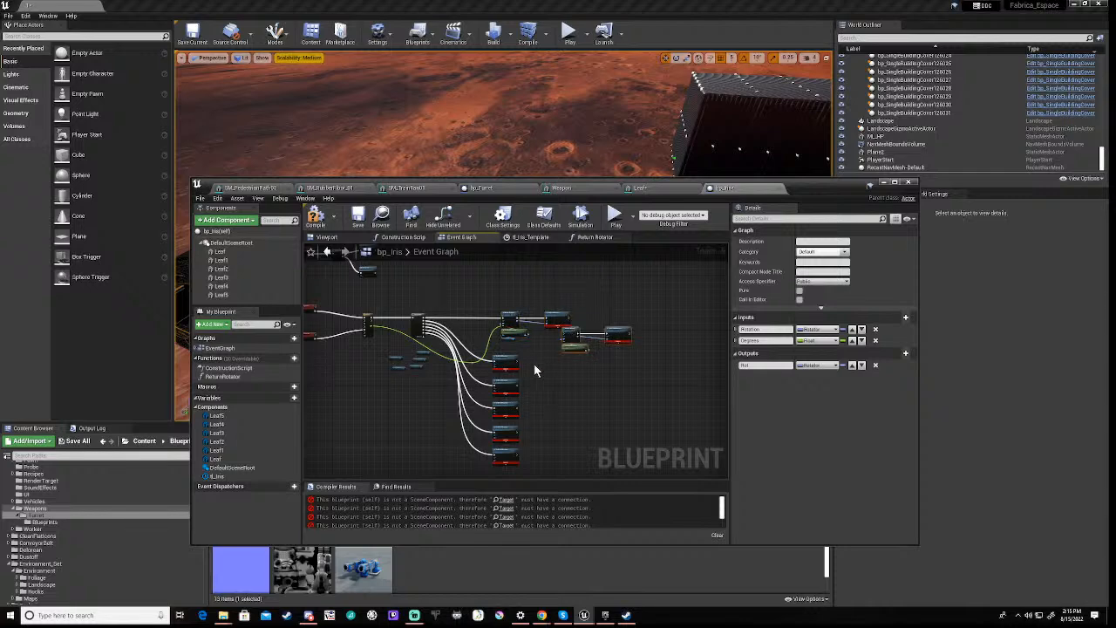
Delete the five old SetWorldRotation nodes attached to the Sequence's Then 1 to Then 5 outputs
key("Delete")
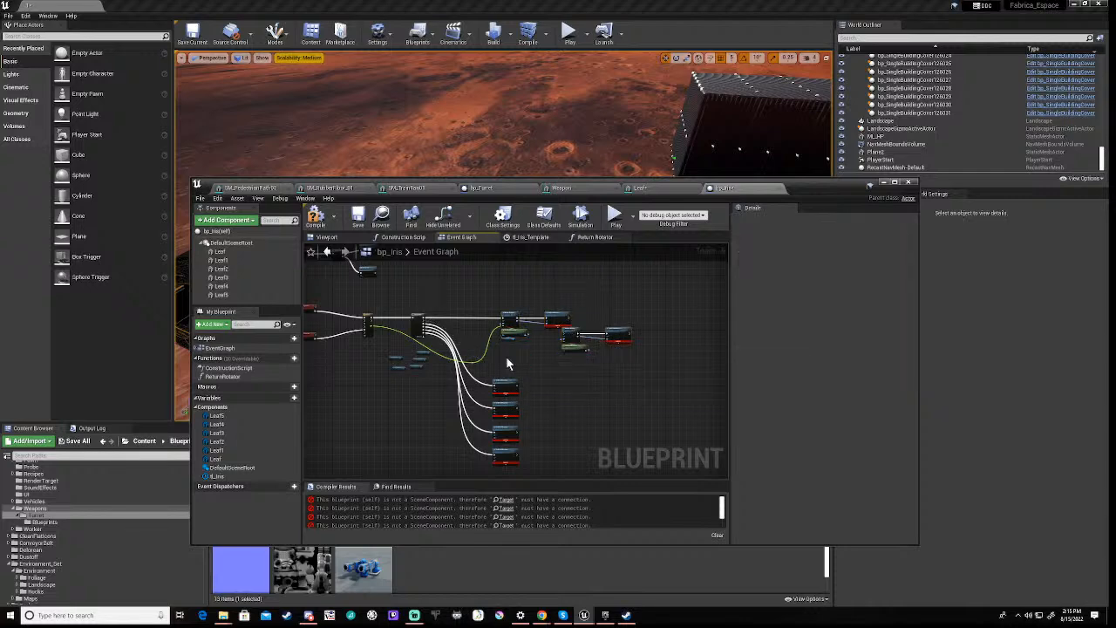
key("Delete")
left_click(503, 407)
key("Delete")
left_click(500, 429)
key("Delete")
left_click(500, 451)
key("Delete")
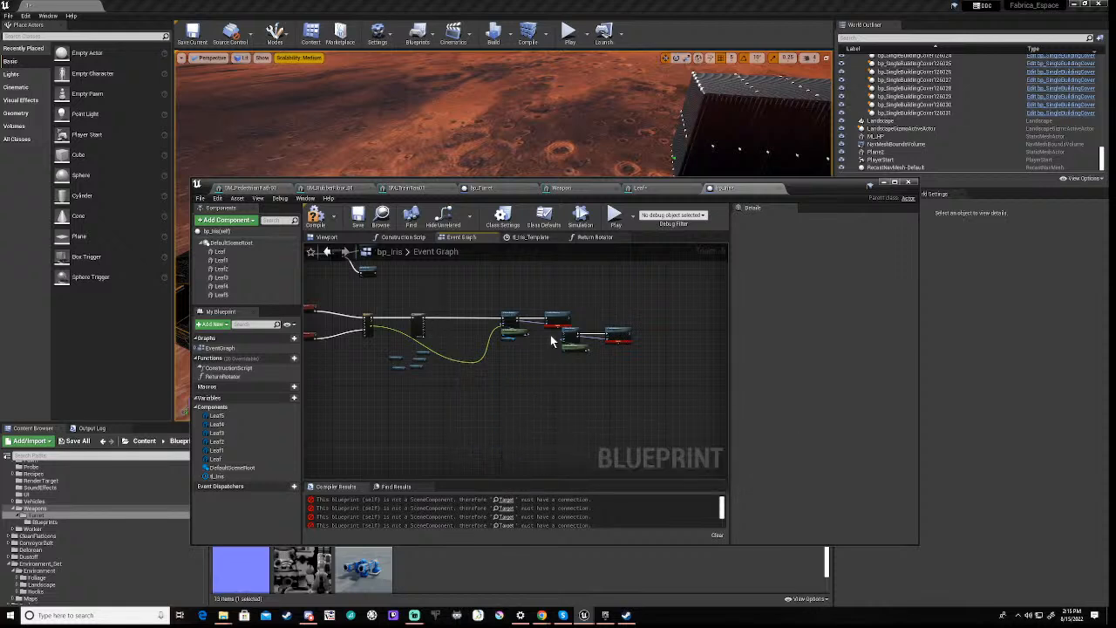
Place the duplicated rotation group directly below the first leaf's group
left_click_drag(626, 332, 546, 363)
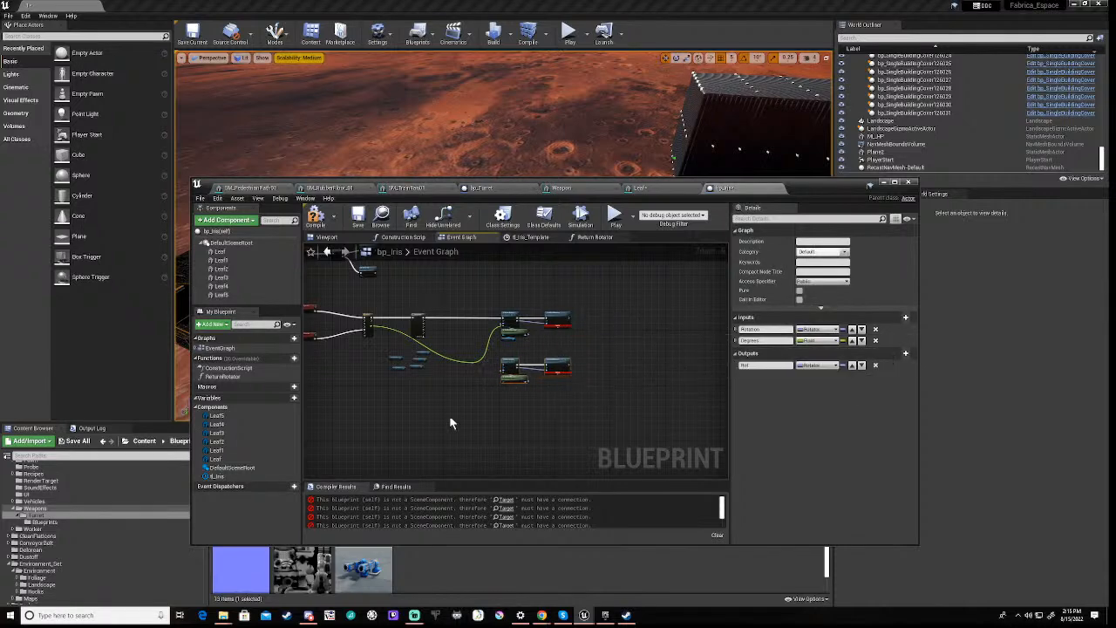
scroll(480, 404, "up", 3)
scroll(509, 430, "up", 2)
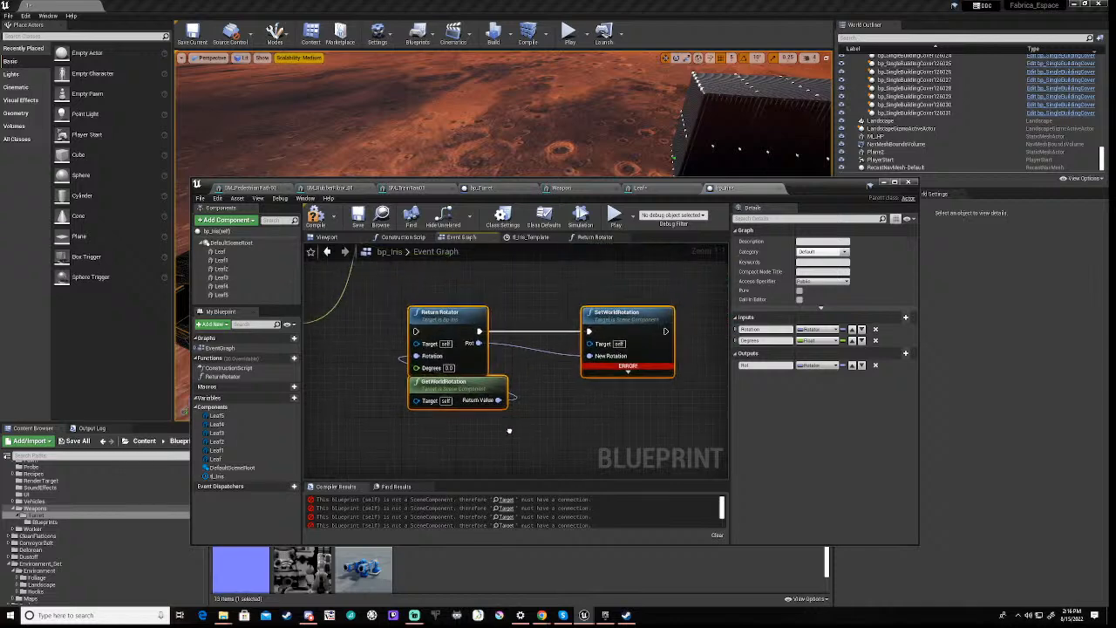
scroll(396, 431, "down", 3)
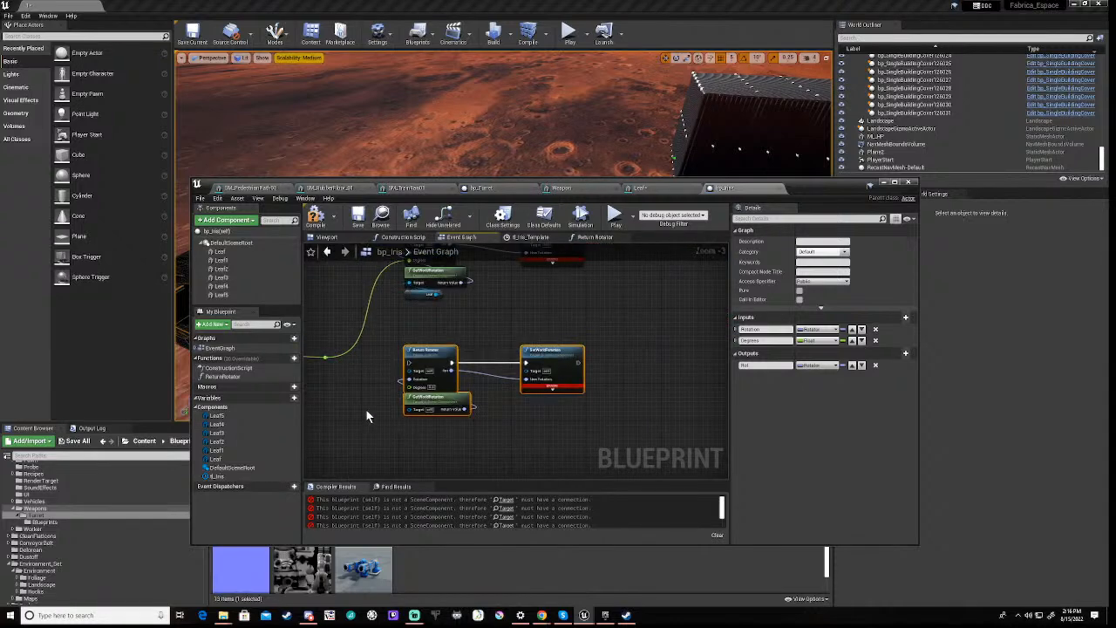
right_click_drag(366, 411, 473, 429)
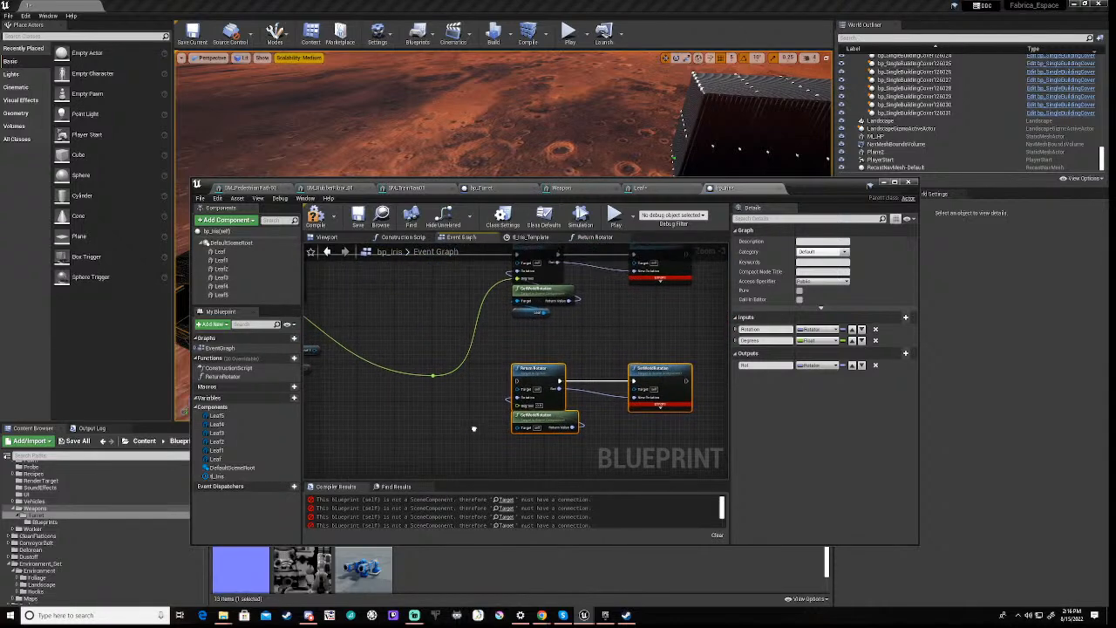
Wire the duplicated group: Angle reroute to Degrees, Leaf1 to GetWorldRotation's Target, and Then 1 to Return Rotator's execution input
left_click_drag(433, 374, 515, 406)
right_click_drag(427, 420, 499, 409)
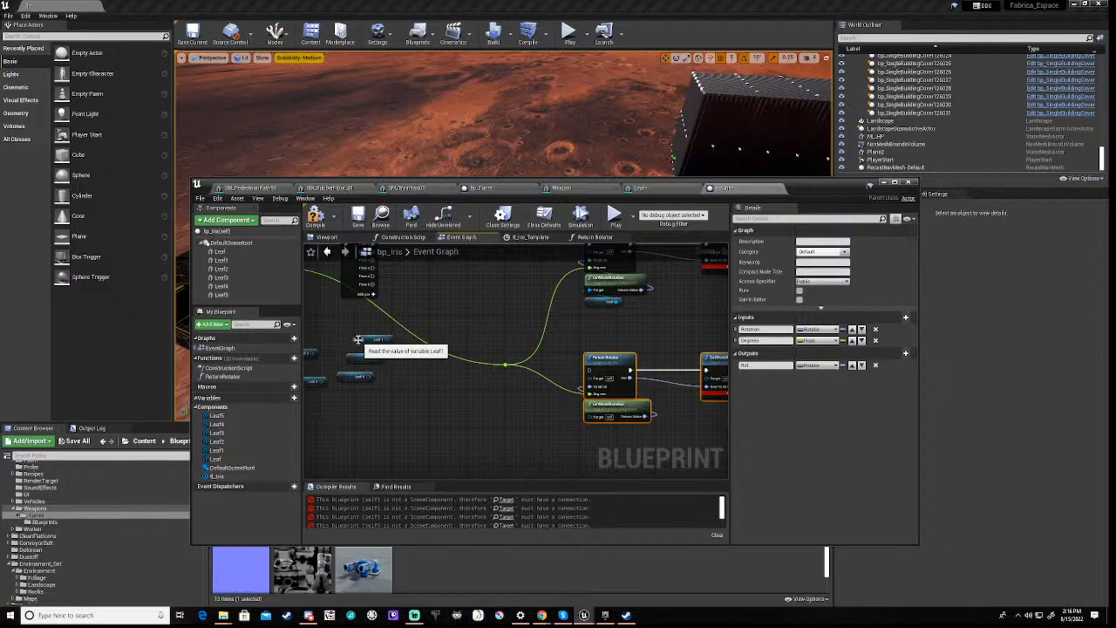
left_click_drag(357, 340, 590, 418)
right_click_drag(493, 402, 554, 433)
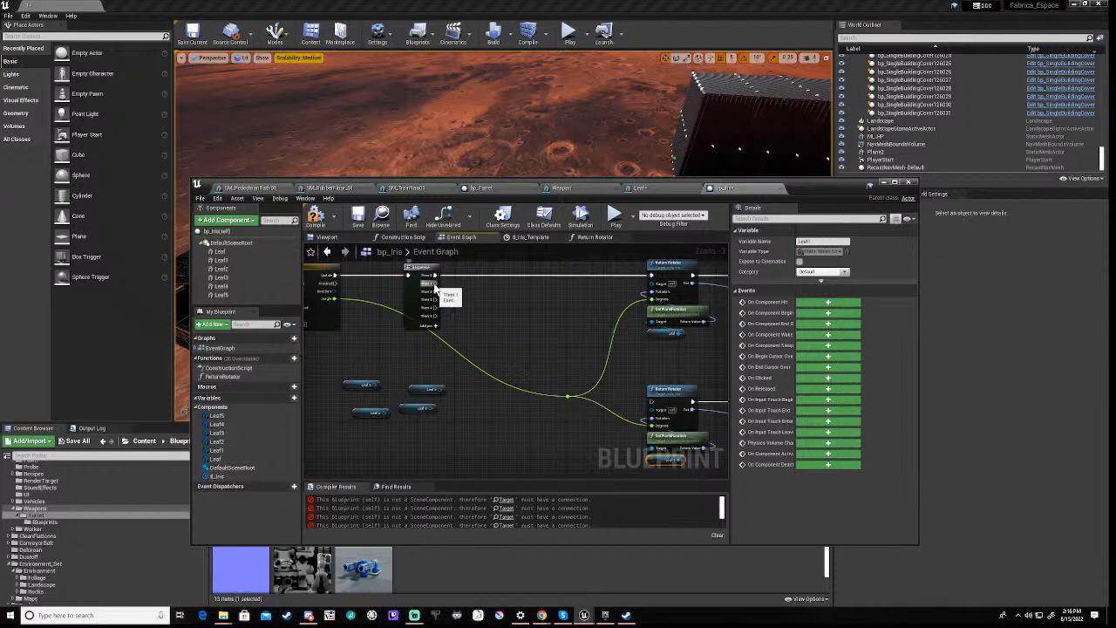
left_click_drag(430, 283, 653, 407)
right_click_drag(582, 424, 476, 363)
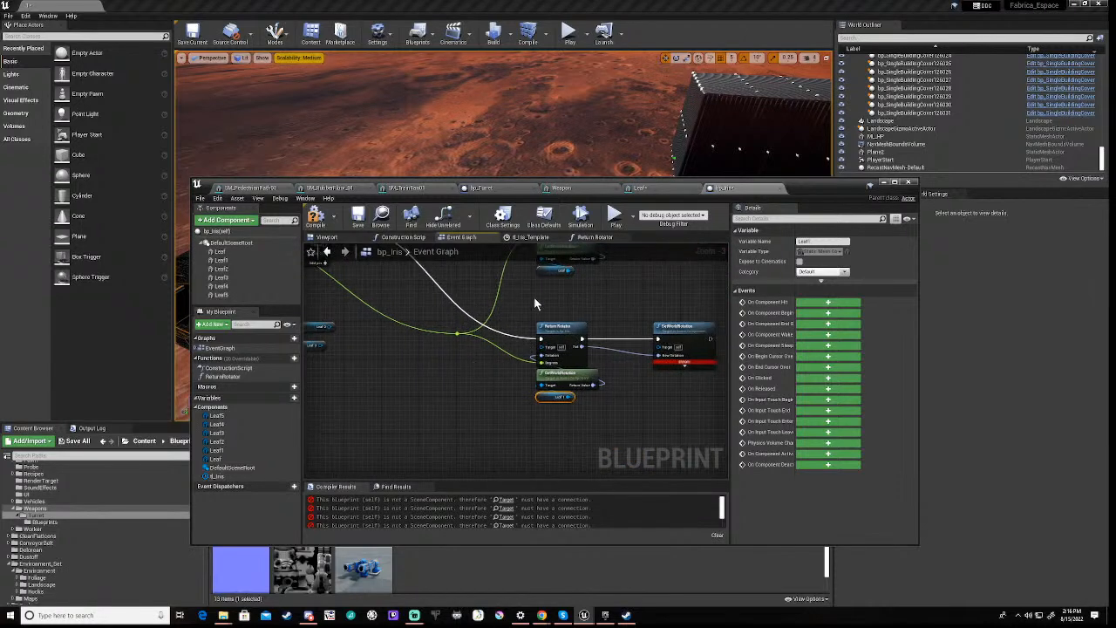
Move the Leaf1 group slightly closer to the first group and place another pasted copy of the rotation nodes beneath it
left_click_drag(509, 312, 686, 413)
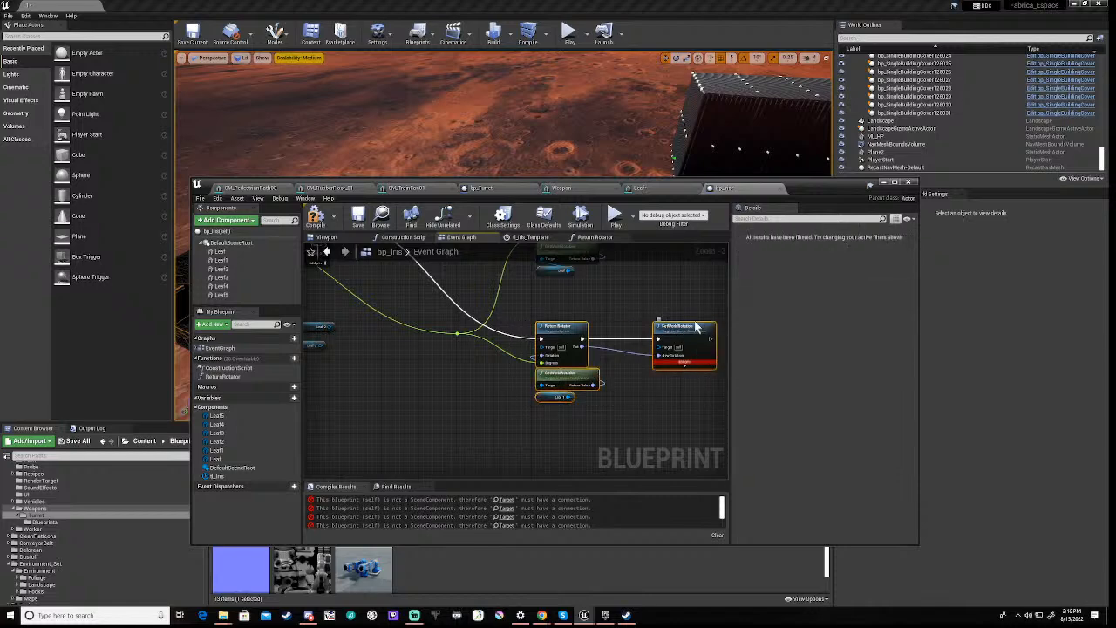
left_click_drag(686, 325, 686, 296)
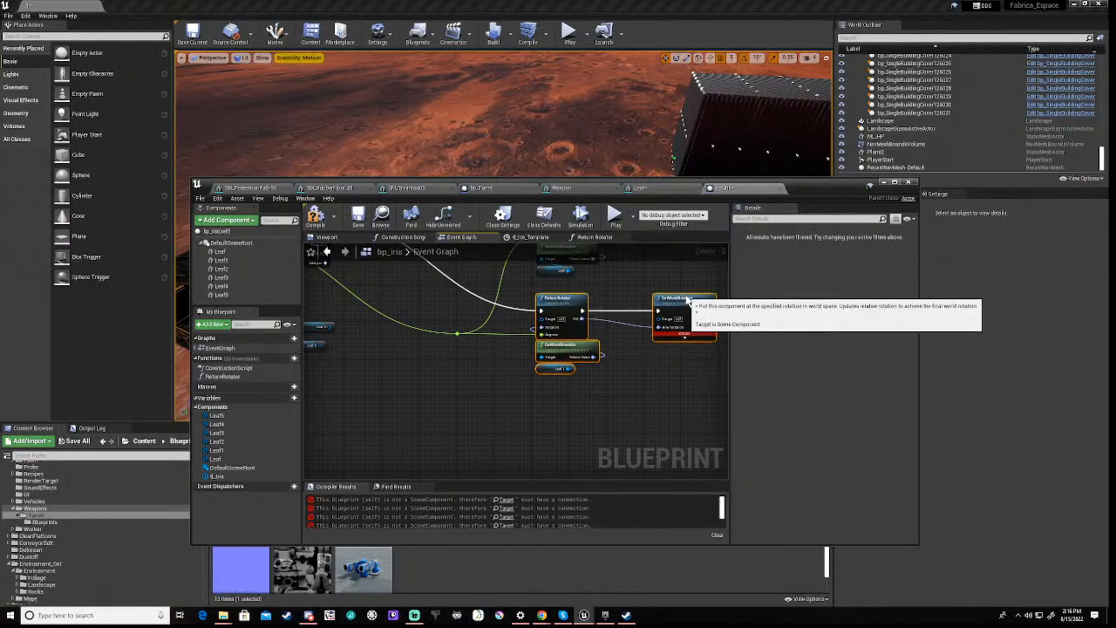
scroll(566, 395, "down", 8)
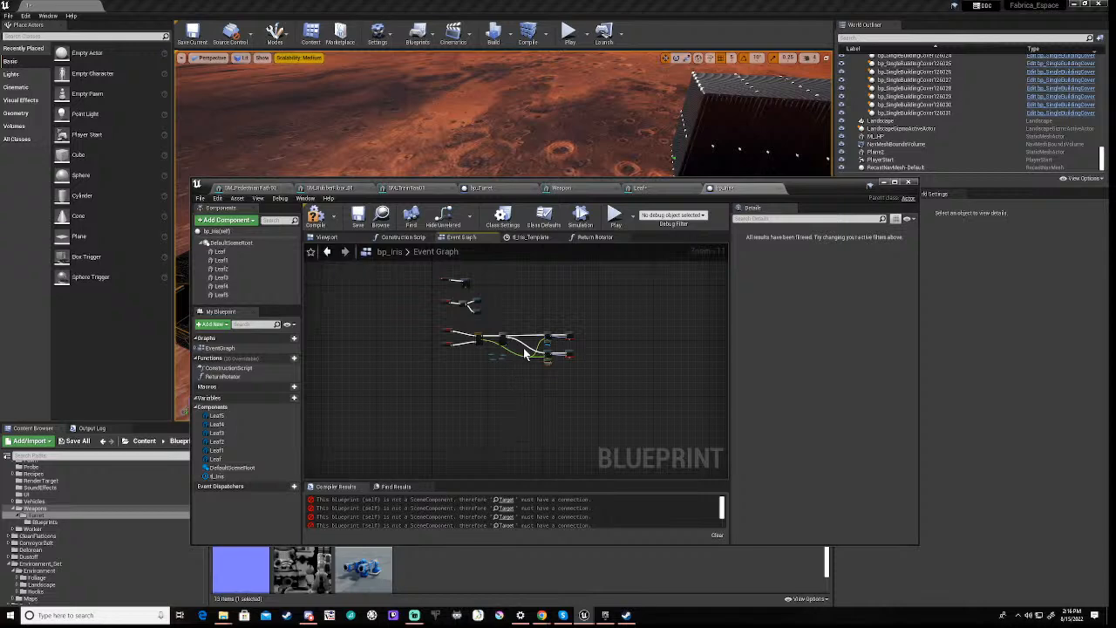
scroll(525, 353, "up", 6)
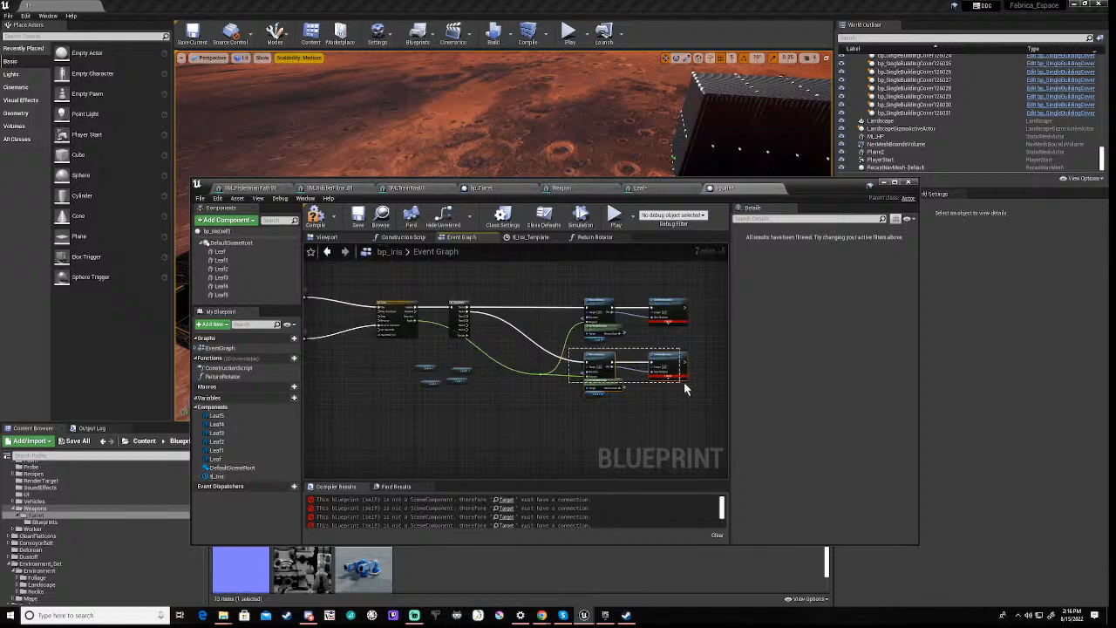
left_click_drag(695, 384, 694, 383)
key("ctrl+v")
left_click_drag(703, 384, 613, 424)
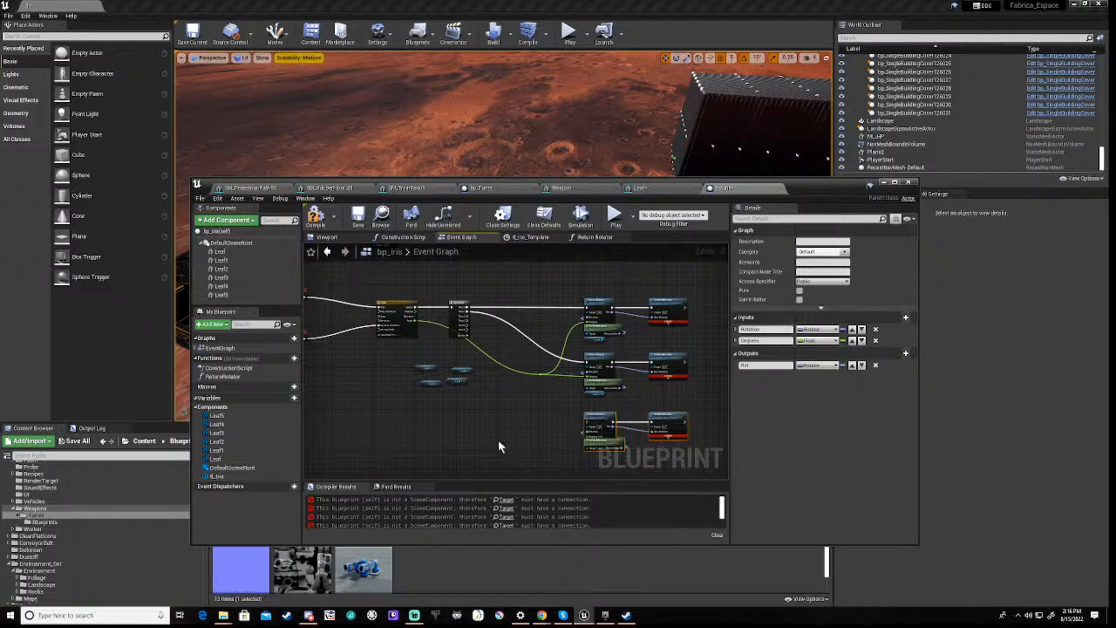
Paste three more copies of the rotation node group and stack them in the same column below the third
key("ctrl+v")
right_click_drag(424, 429, 456, 350)
left_click_drag(533, 358, 634, 447)
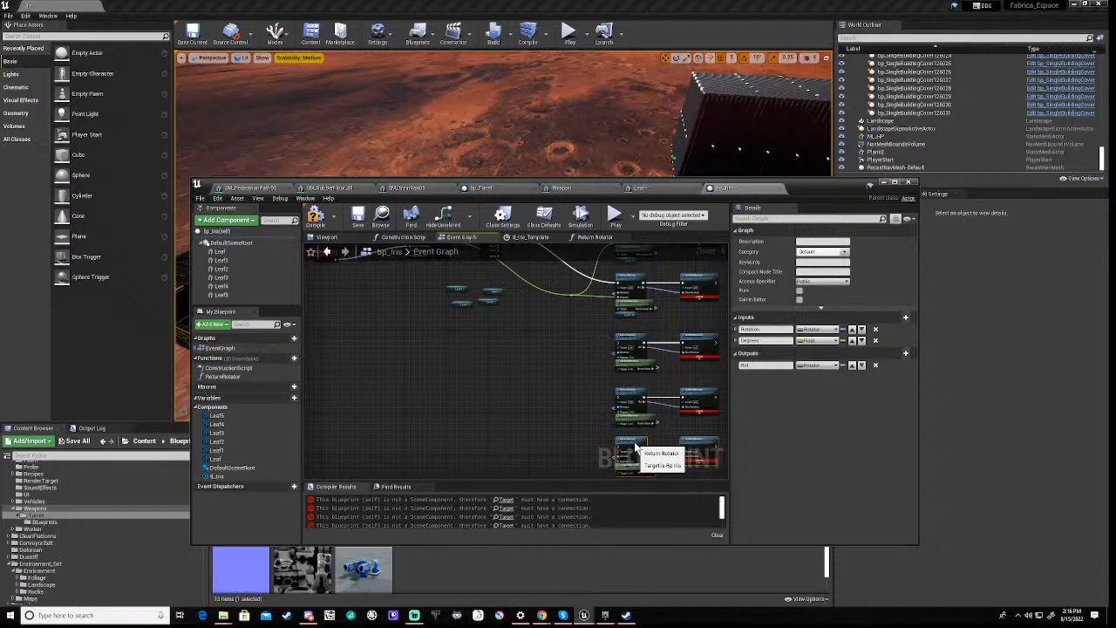
right_click_drag(546, 409, 477, 364)
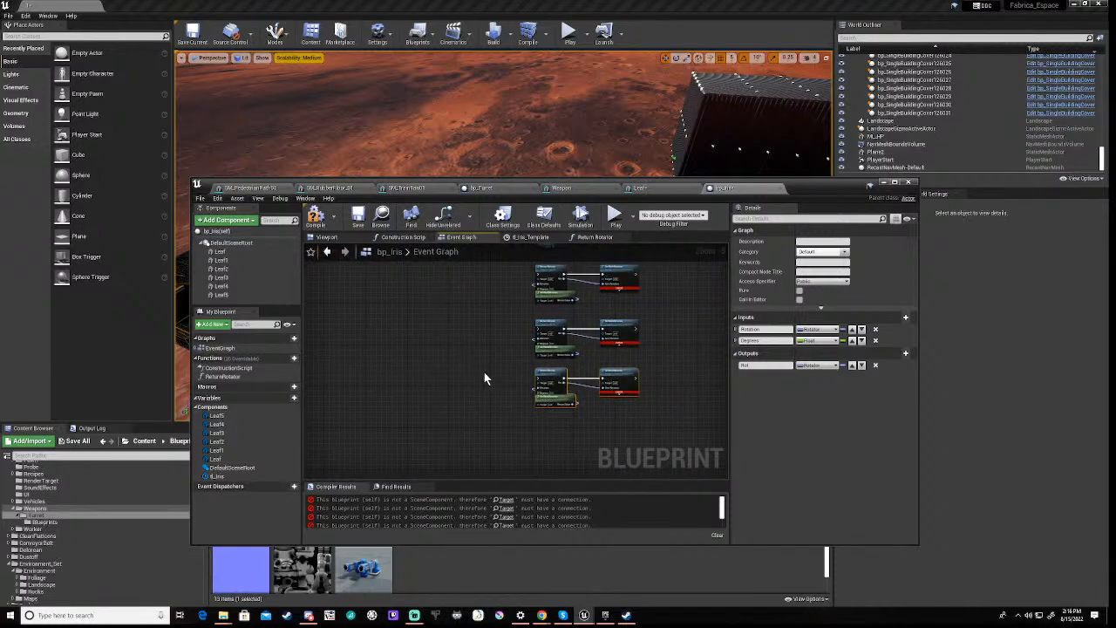
key("ctrl+v")
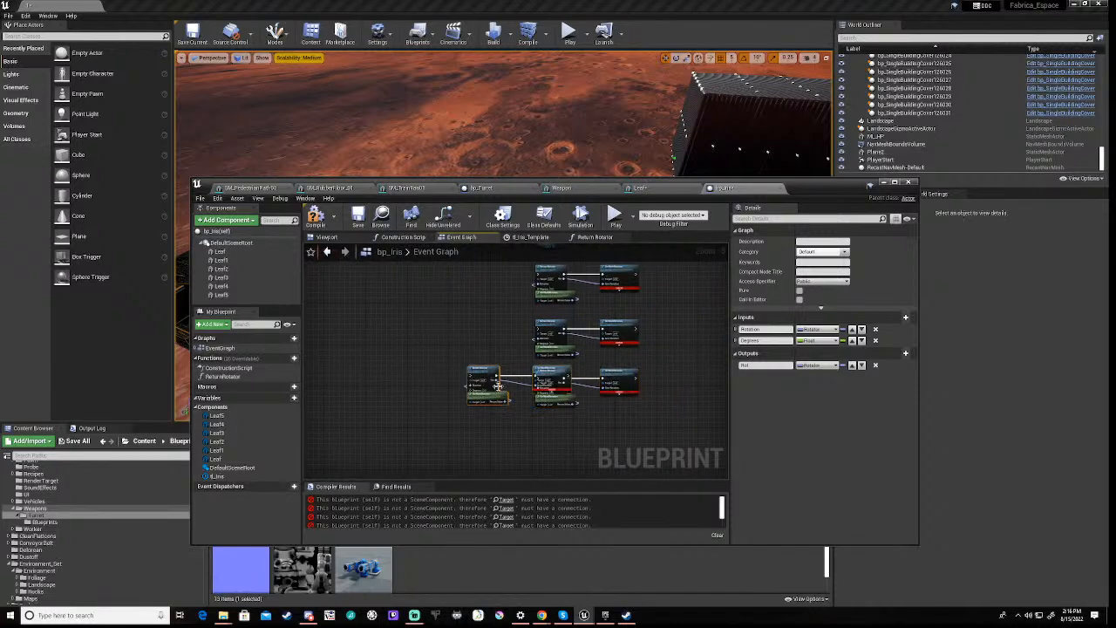
left_click_drag(480, 385, 554, 429)
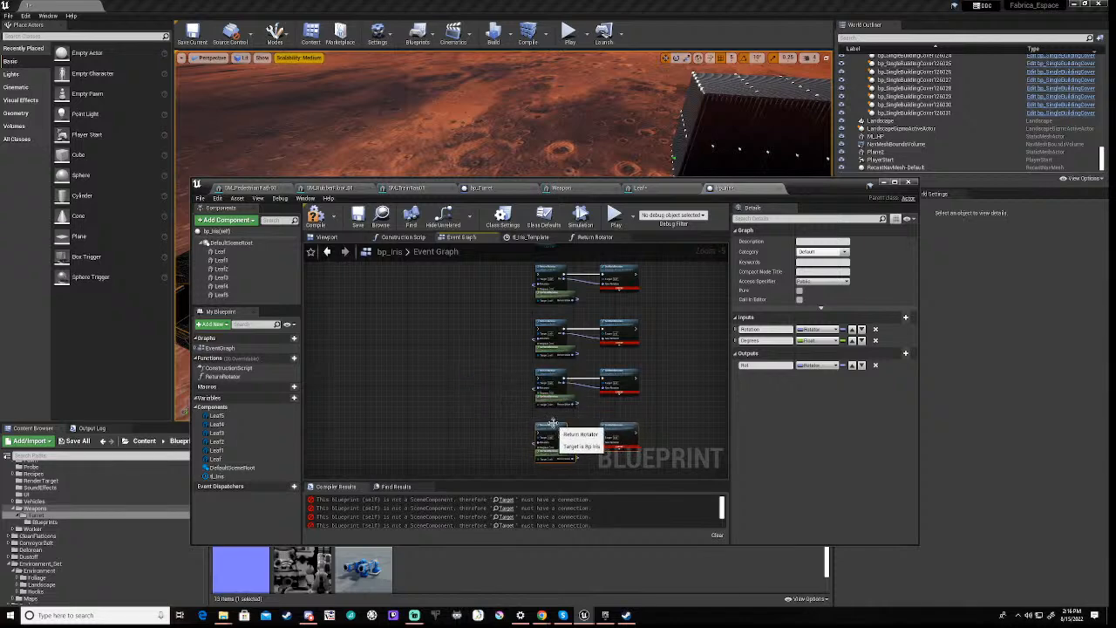
Move the leaf references down toward the new groups, and attach Leaf2 as the Target of the third group's GetWorldRotation
right_click_drag(503, 305, 525, 424)
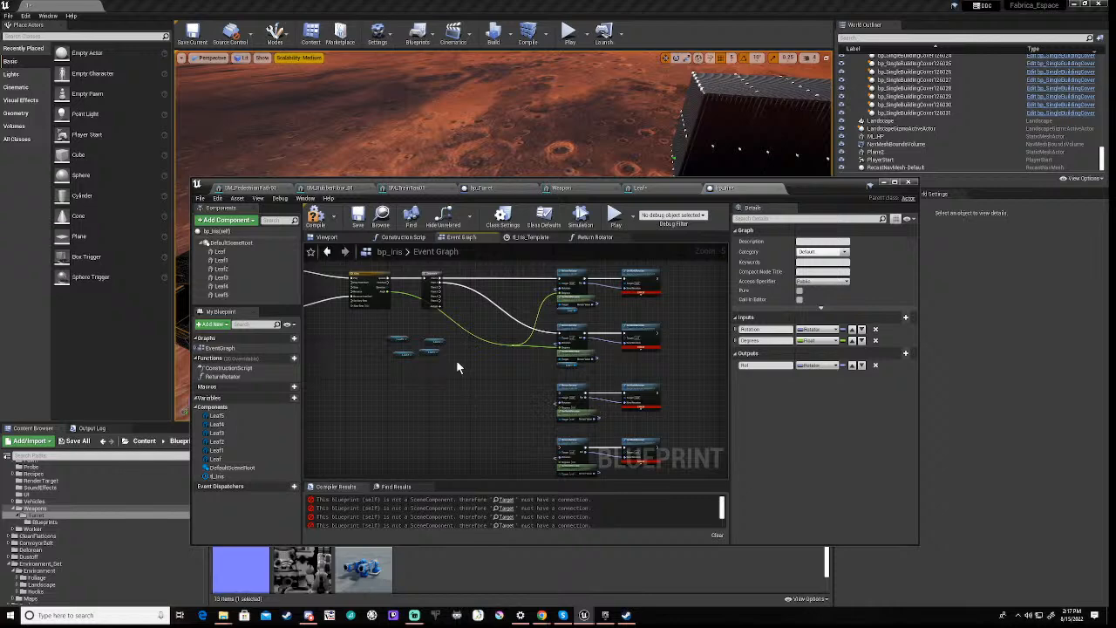
scroll(457, 359, "up", 2)
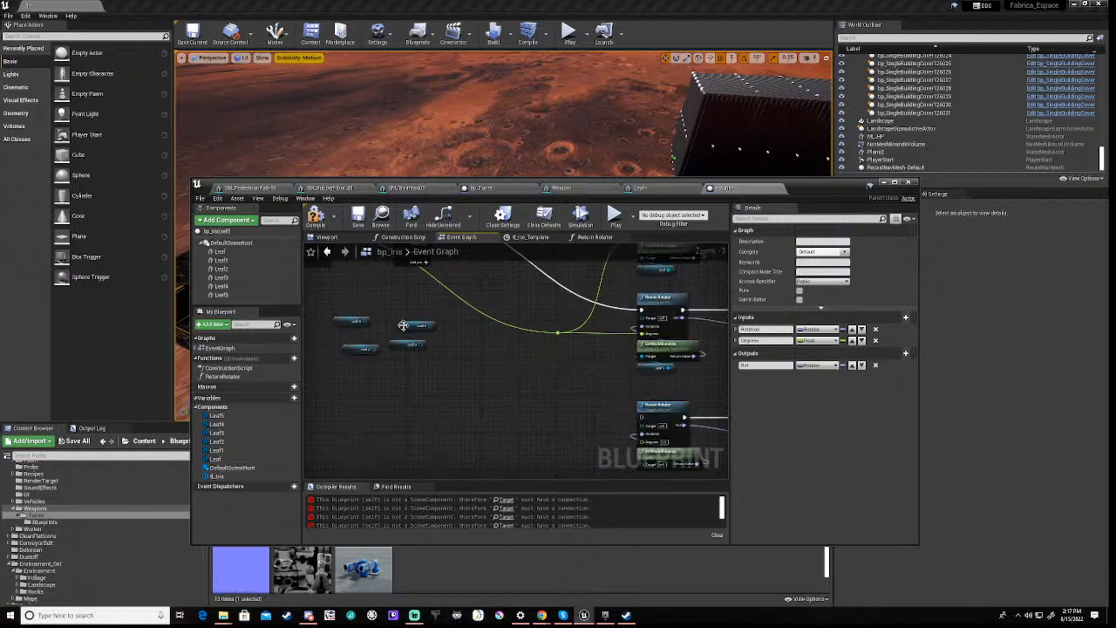
left_click_drag(400, 325, 570, 448)
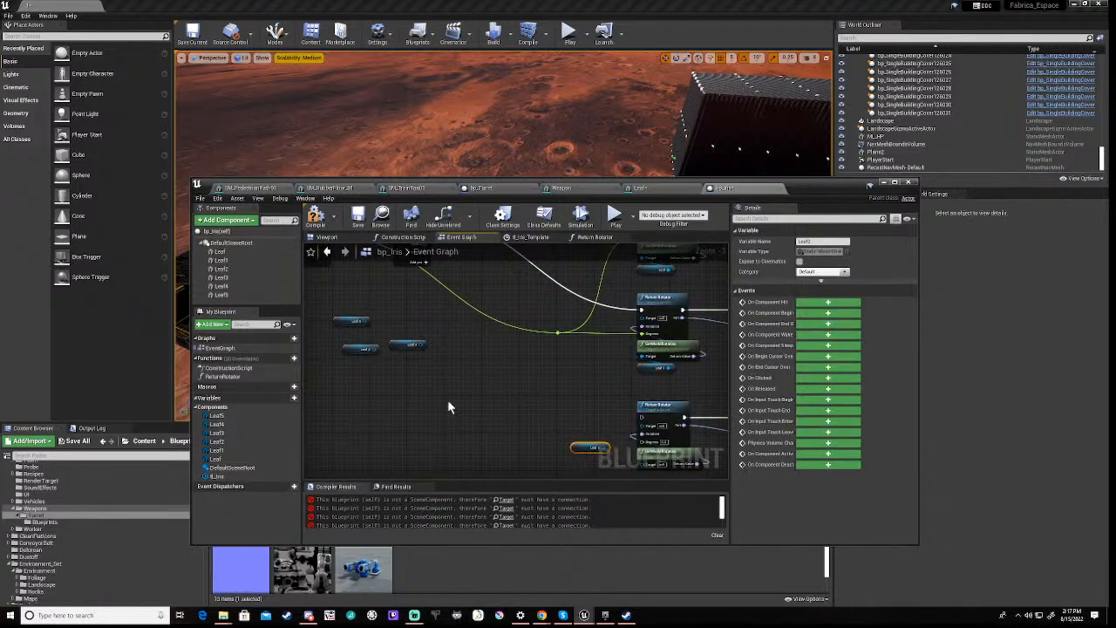
left_click_drag(319, 295, 489, 471)
right_click_drag(518, 420, 386, 247)
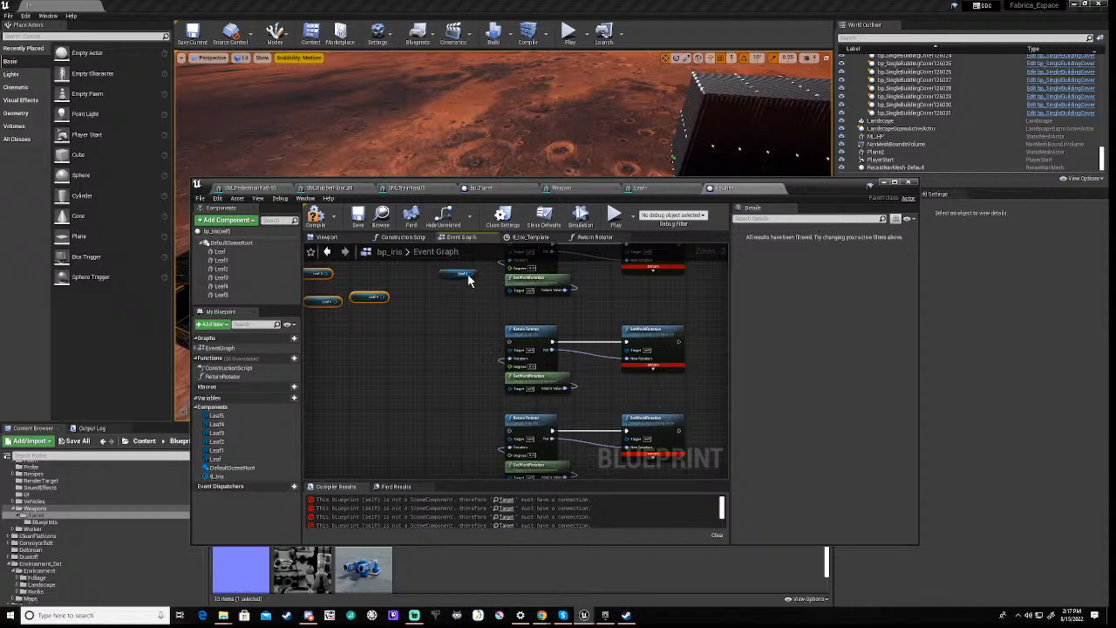
left_click_drag(471, 276, 515, 290)
left_click_drag(446, 275, 511, 303)
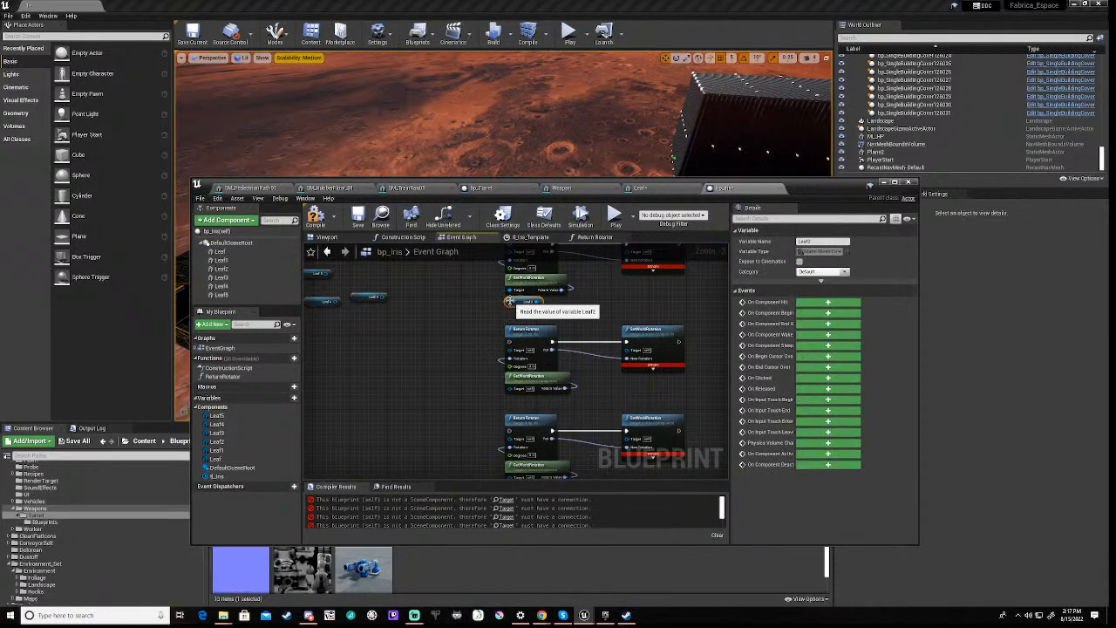
Place Leaf3, Leaf4 and Leaf5 beneath the fourth, fifth and sixth groups and wire each to its GetWorldRotation's Target
right_click_drag(429, 323, 536, 325)
left_click_drag(464, 299, 626, 407)
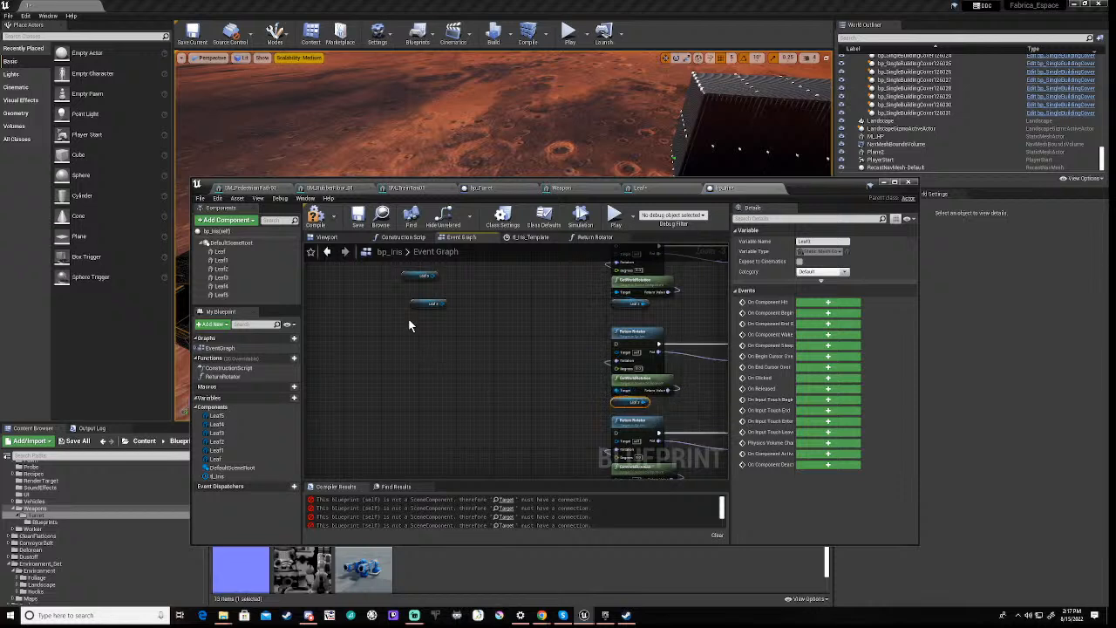
left_click_drag(378, 264, 557, 457)
right_click_drag(525, 388, 425, 241)
left_click_drag(463, 313, 437, 409)
left_click(421, 394)
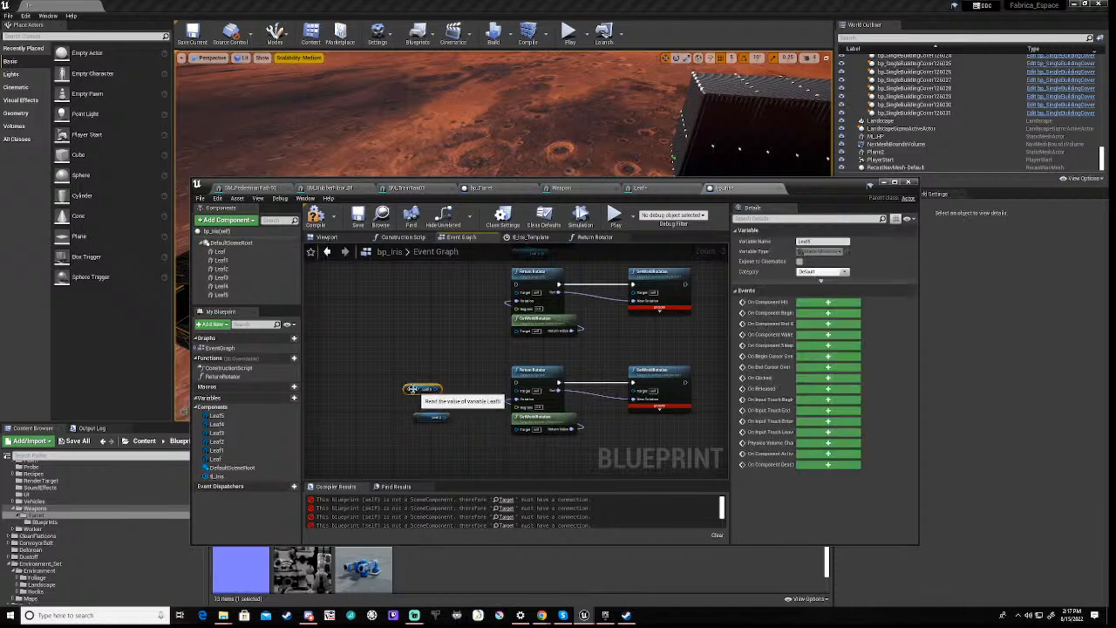
left_click_drag(425, 420, 516, 347)
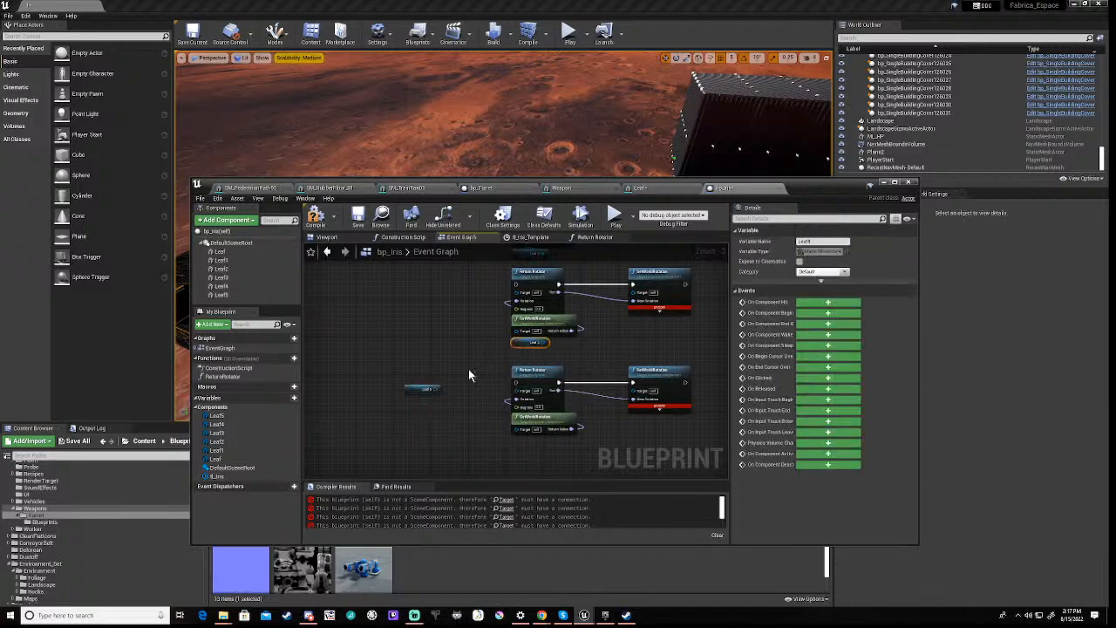
left_click_drag(419, 390, 517, 429)
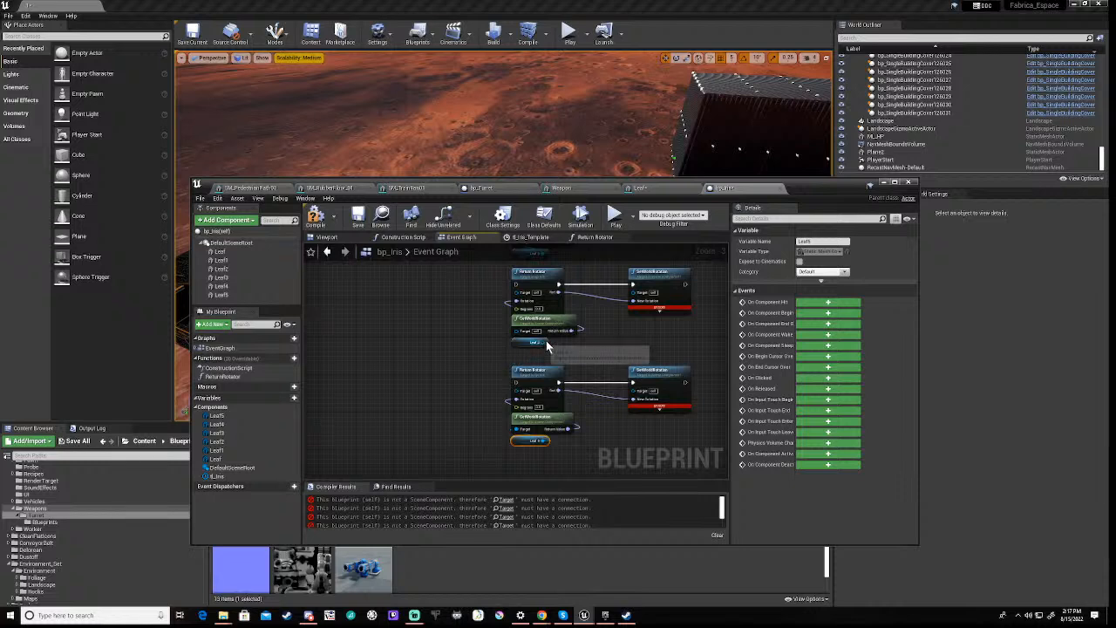
left_click_drag(547, 342, 516, 332)
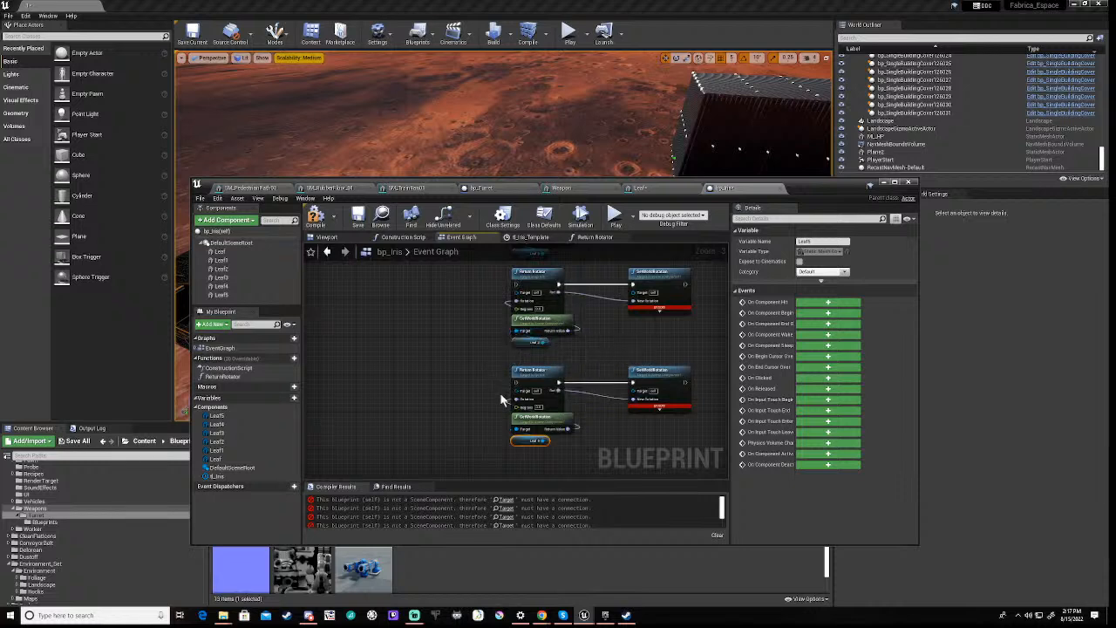
Move the Angle wire's reroute node further down, beside the column of rotation groups
right_click_drag(470, 390, 529, 373)
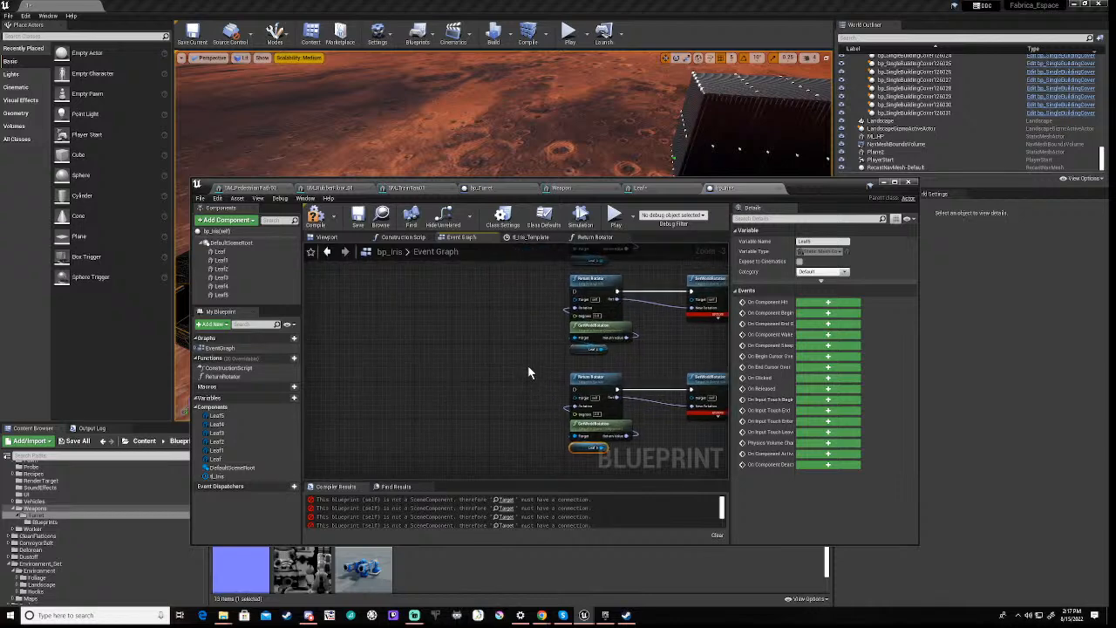
scroll(529, 373, "down", 3)
right_click_drag(478, 325, 489, 406)
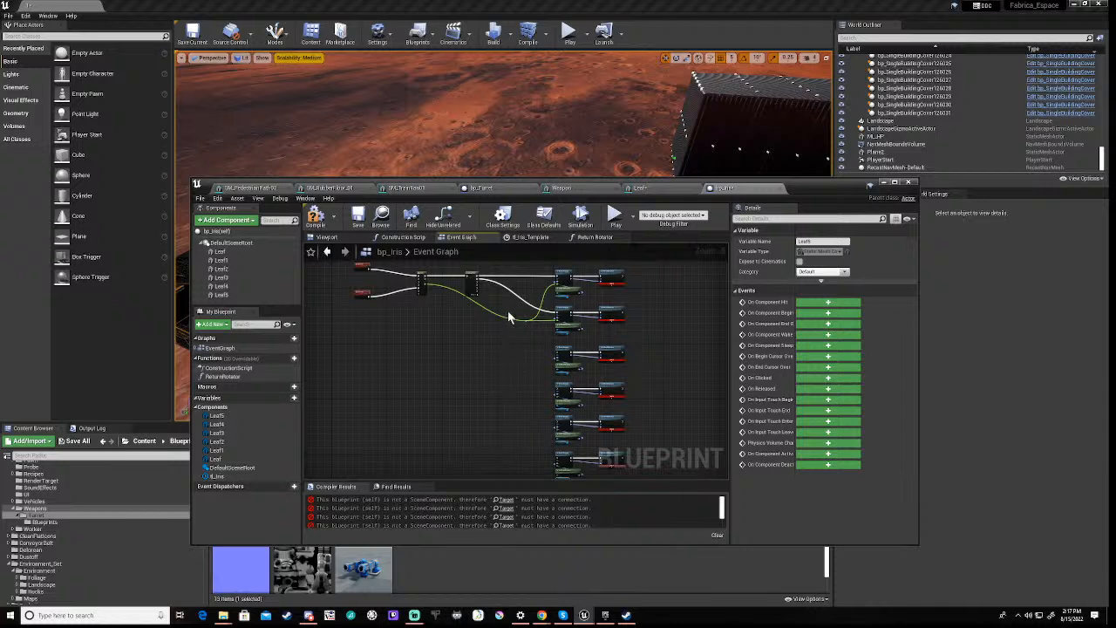
left_click(529, 352)
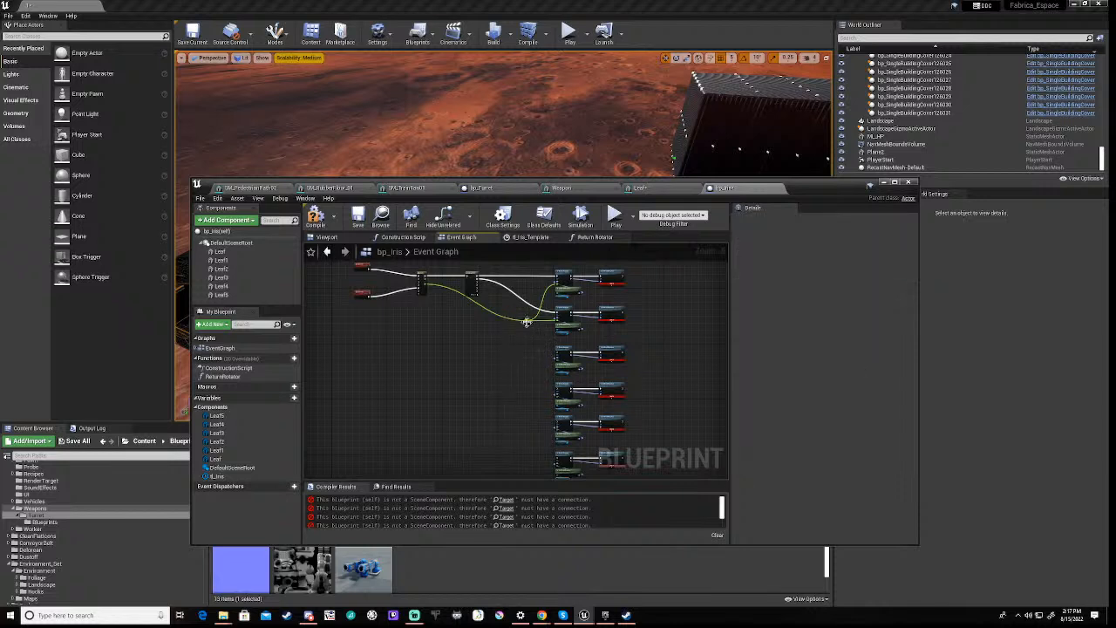
left_click_drag(497, 375, 490, 374)
scroll(513, 379, "up", 5)
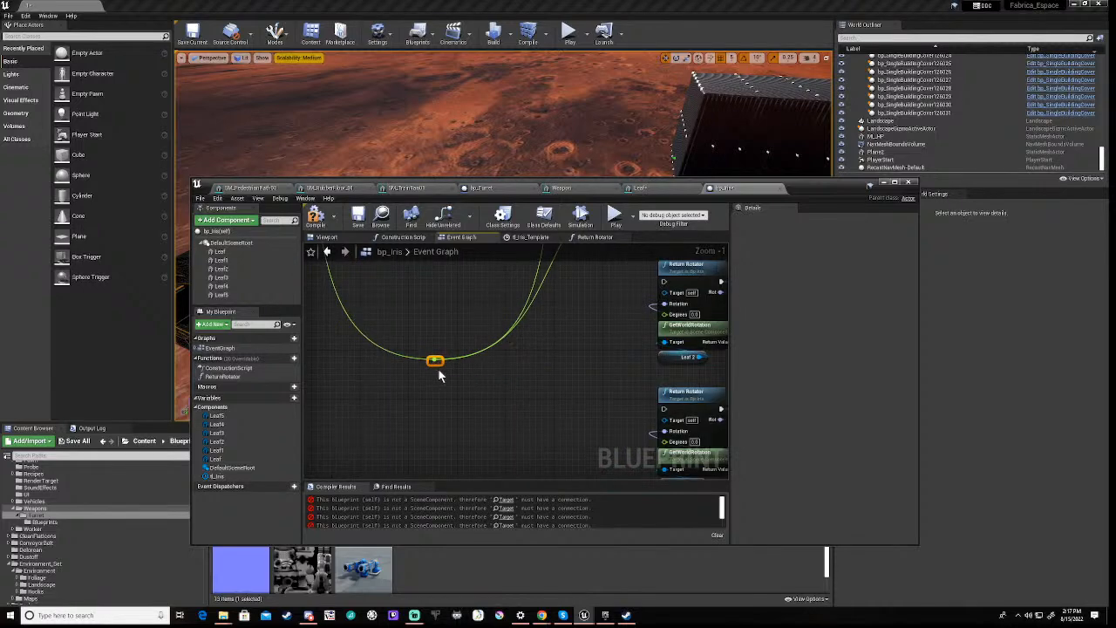
Wire the Angle reroute node to the Degrees input of the third, fourth, fifth and sixth Return Rotator nodes
left_click_drag(438, 359, 664, 313)
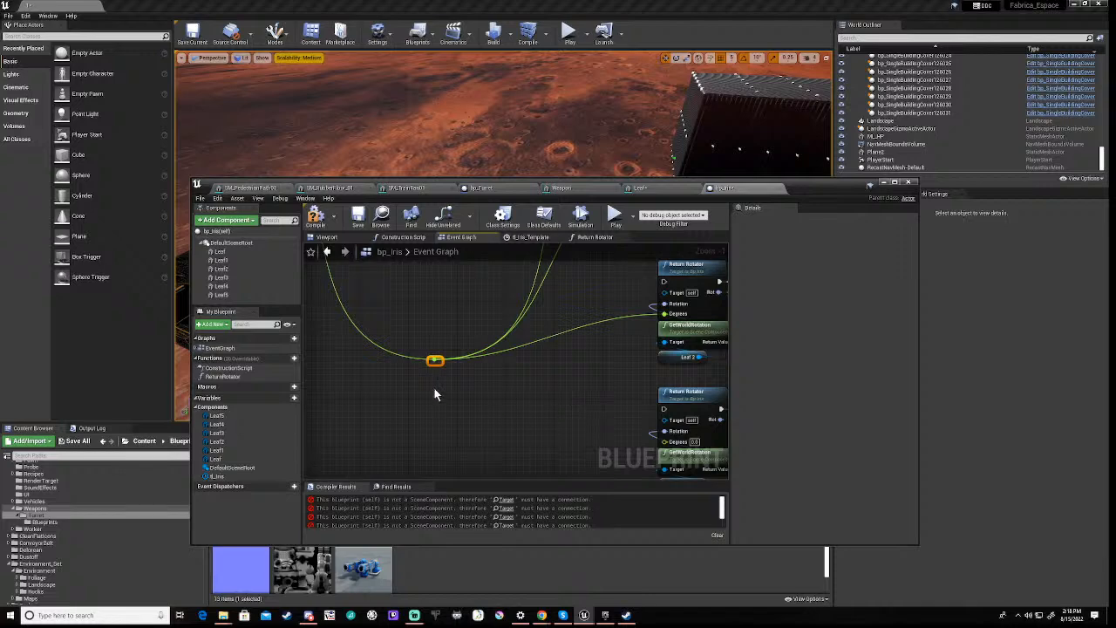
left_click_drag(438, 359, 668, 446)
right_click_drag(511, 459, 529, 356)
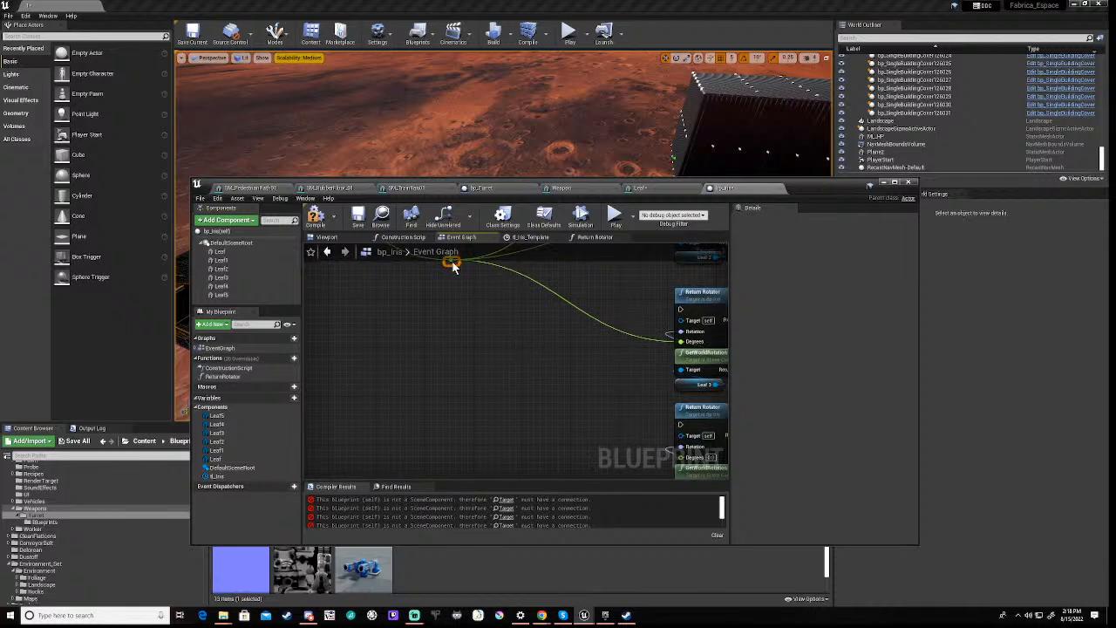
left_click_drag(452, 260, 683, 459)
right_click_drag(576, 428, 485, 328)
scroll(516, 288, "down", 2)
scroll(521, 281, "down", 1)
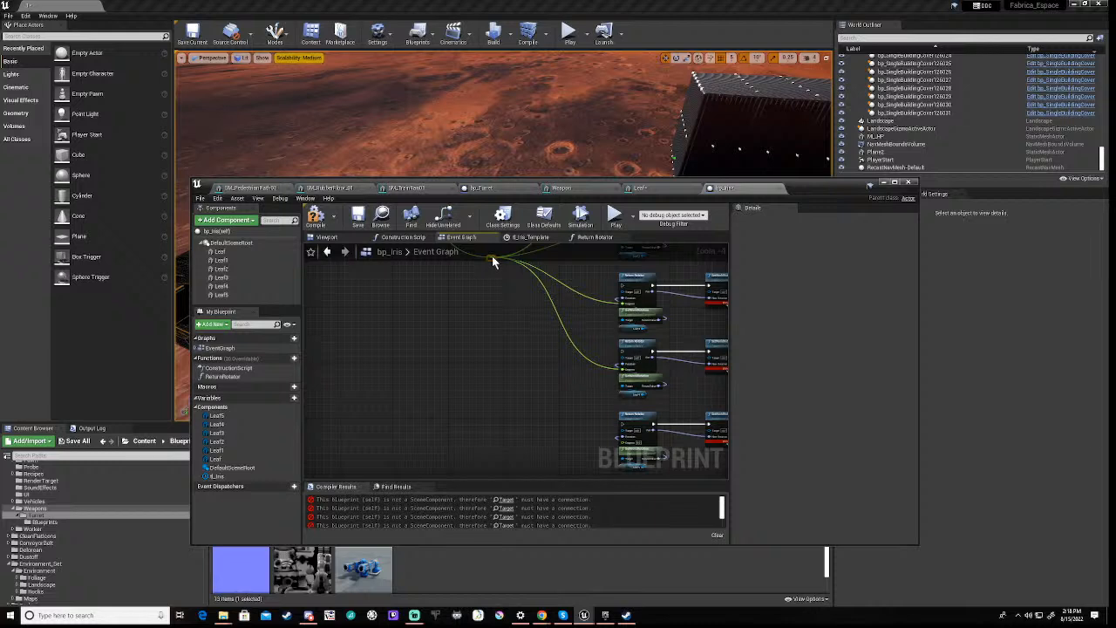
scroll(486, 270, "down", 1)
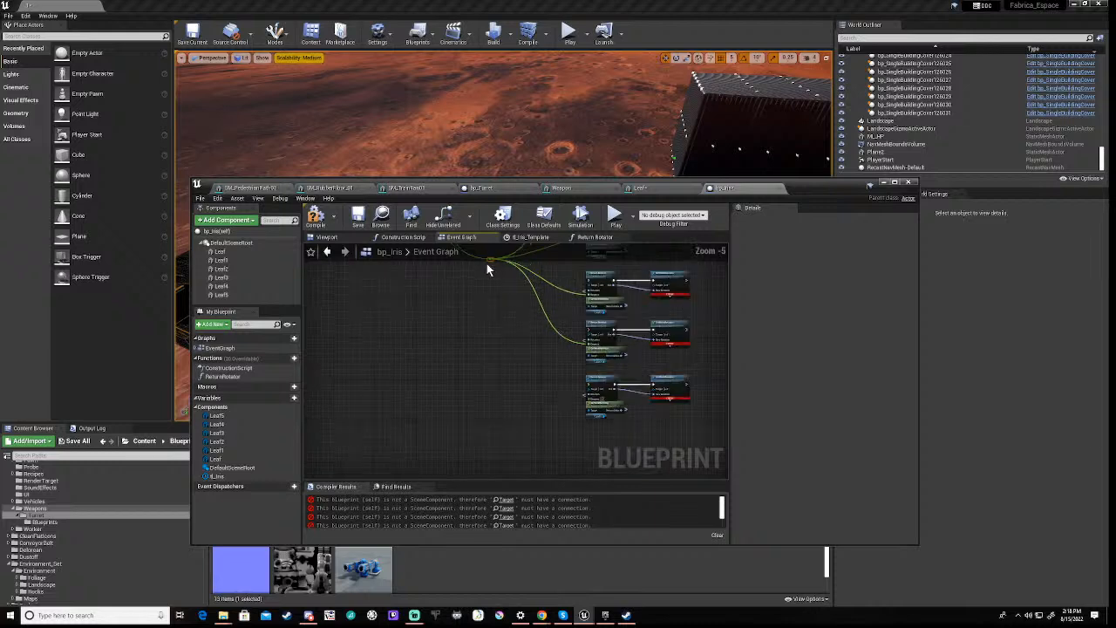
right_click_drag(488, 262, 488, 292)
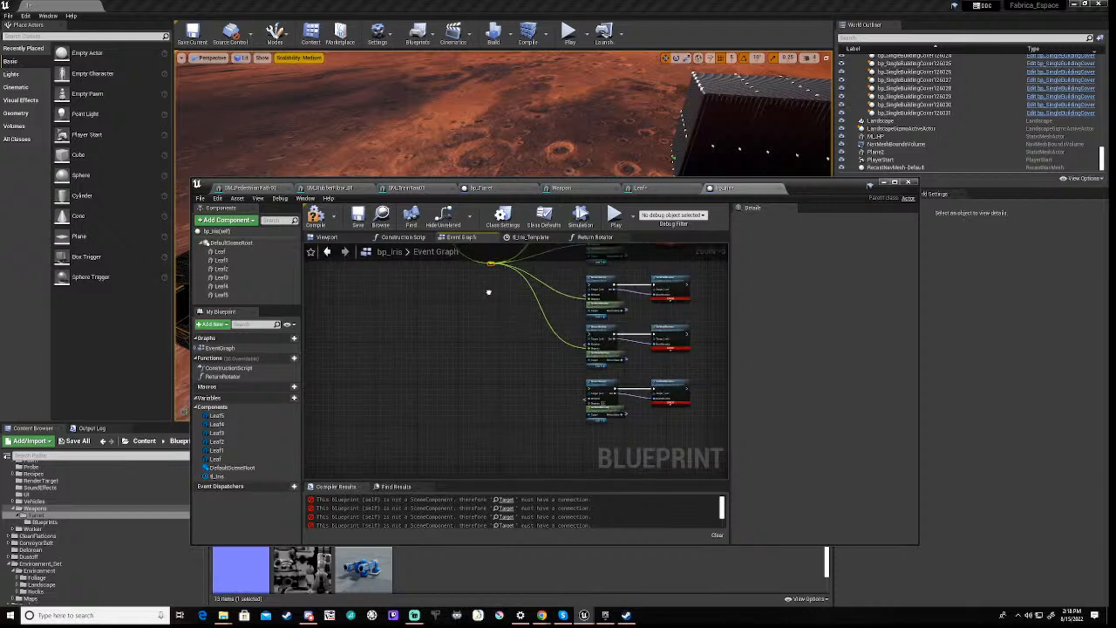
left_click_drag(489, 264, 590, 403)
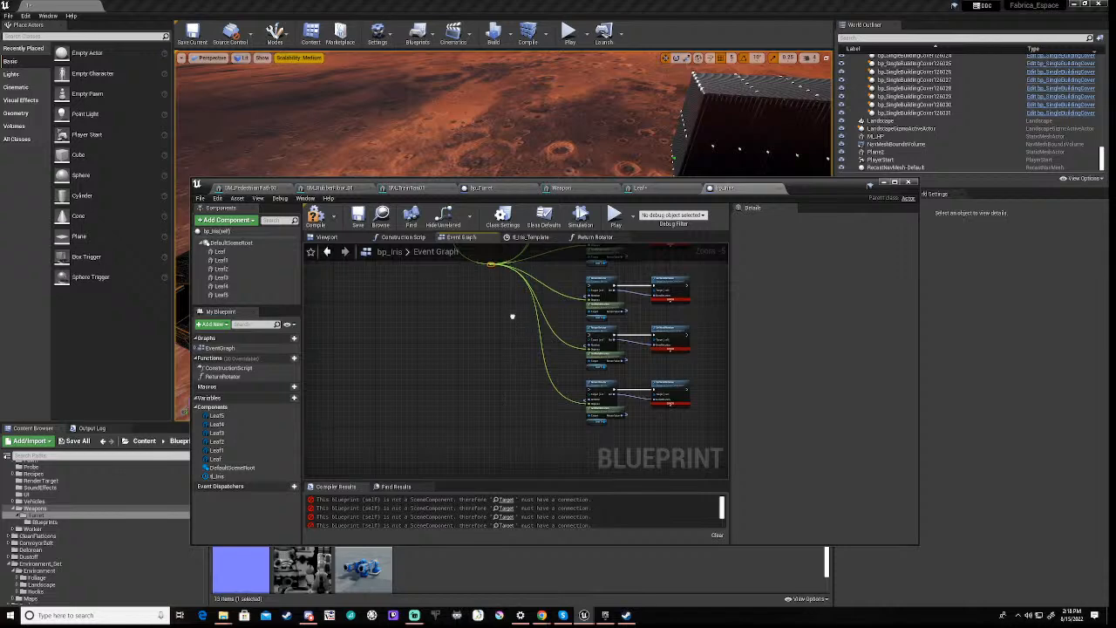
Wire the Sequence outputs Then 2 through Then 5 to the execution inputs of the third to sixth Return Rotator nodes, and compile
right_click_drag(509, 317, 535, 443)
right_click_drag(552, 283, 541, 351)
scroll(552, 415, "up", 3)
scroll(567, 395, "down", 3)
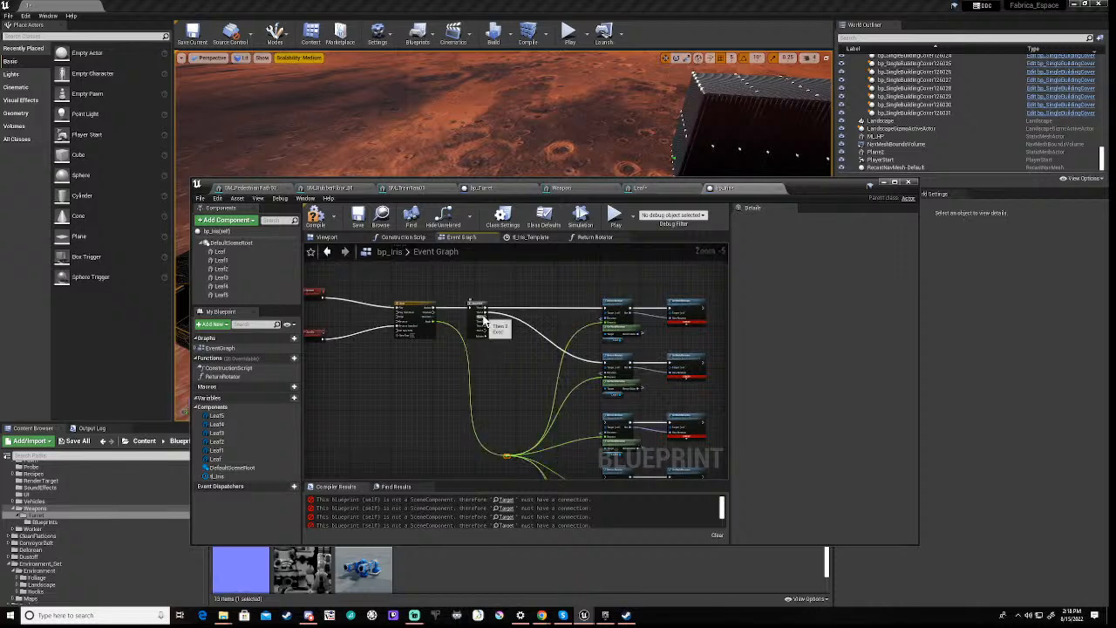
left_click_drag(486, 320, 607, 424)
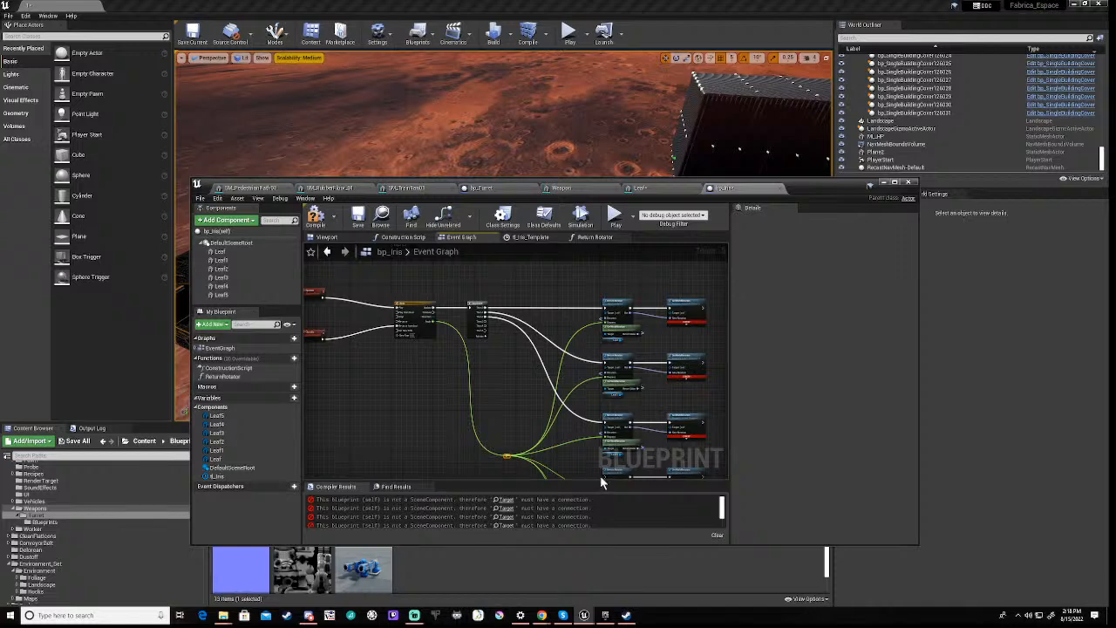
left_click_drag(606, 480, 603, 364)
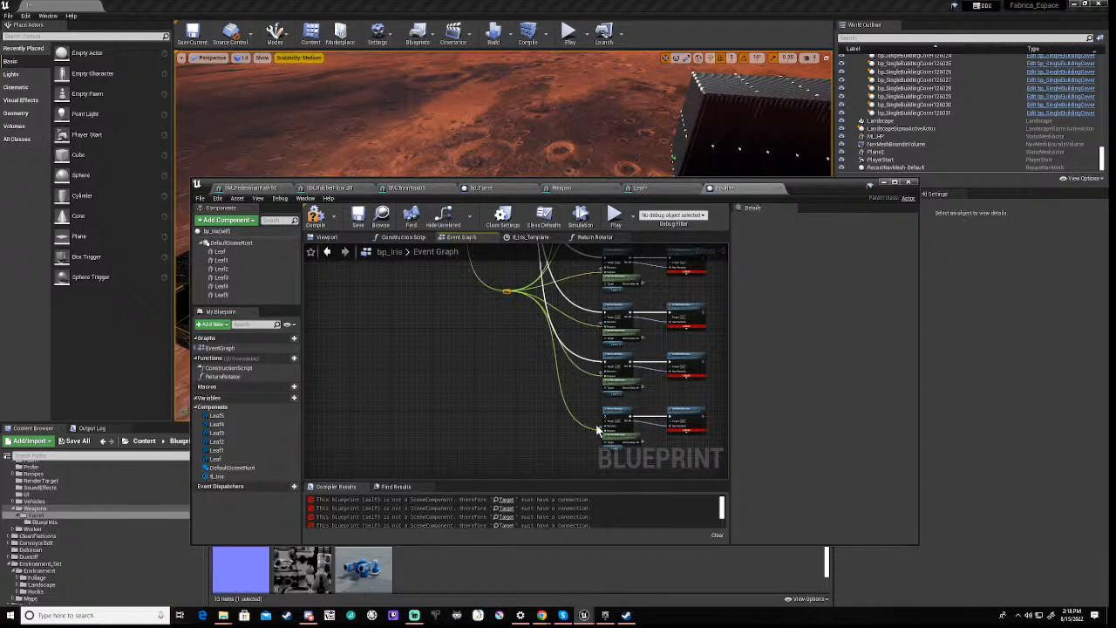
left_click_drag(608, 427, 484, 293)
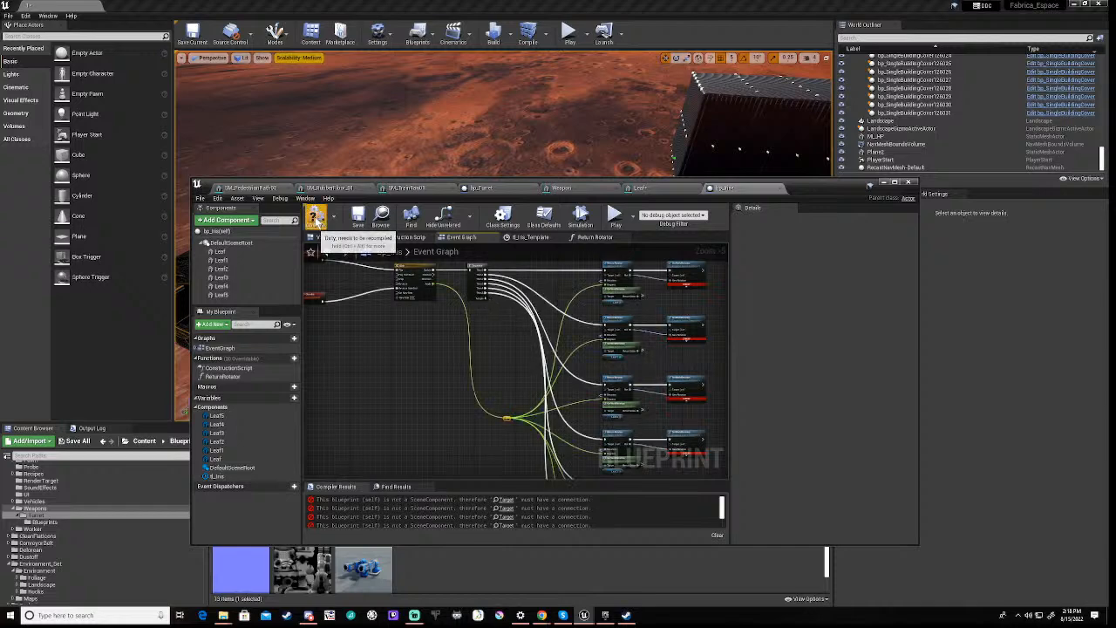
left_click(315, 217)
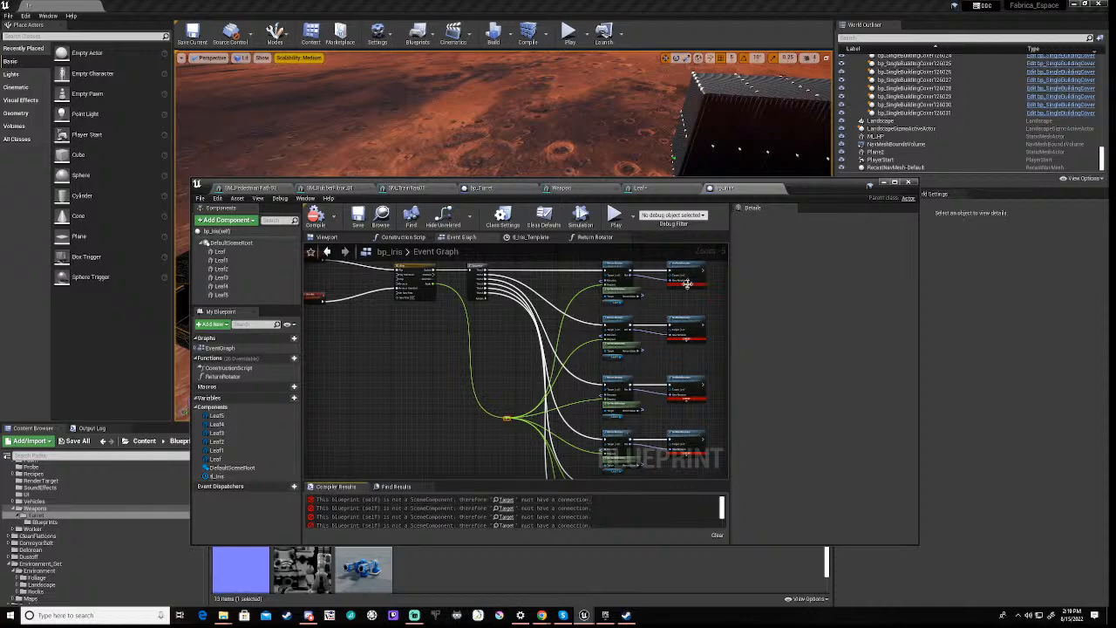
Connect Leaf and Leaf1 to the Target of SetWorldRotation in the first and second groups
scroll(599, 347, "up", 5)
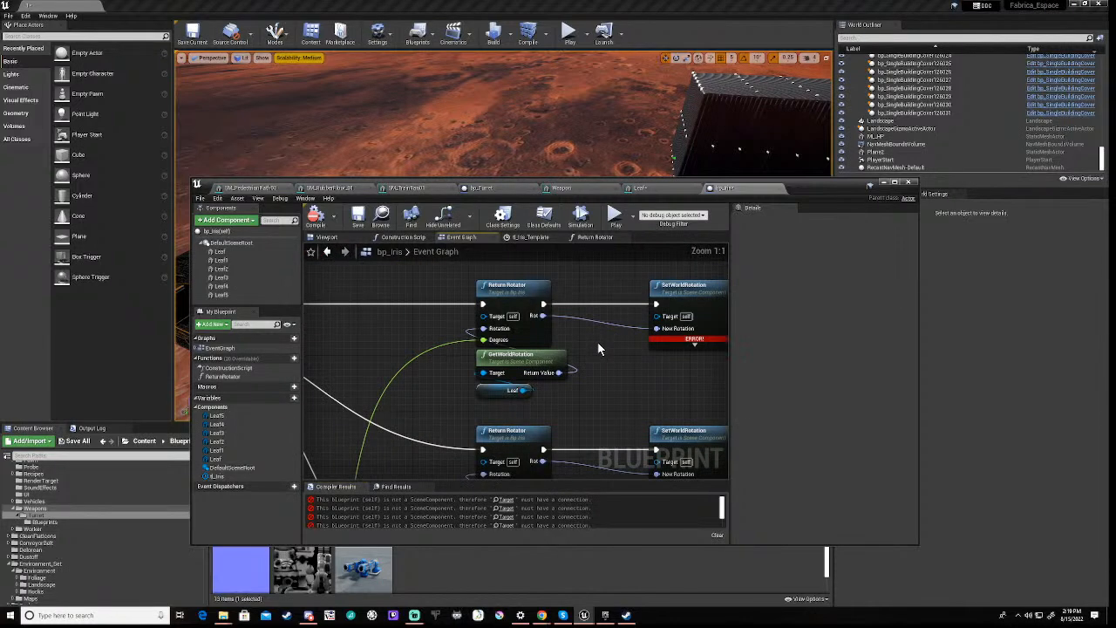
left_click_drag(521, 390, 658, 320)
right_click_drag(616, 396, 583, 289)
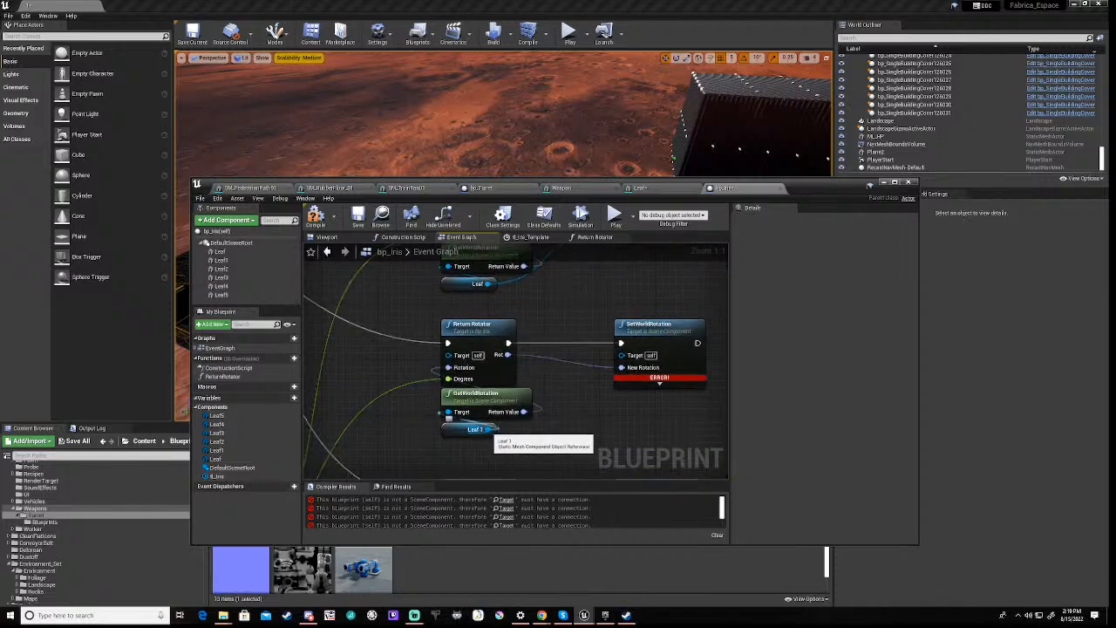
left_click_drag(485, 429, 613, 368)
left_click_drag(626, 357, 624, 356)
Connect Leaf2 through Leaf5 to the SetWorldRotation Targets of the third to sixth groups, and compile the blueprint
right_click_drag(562, 449, 580, 262)
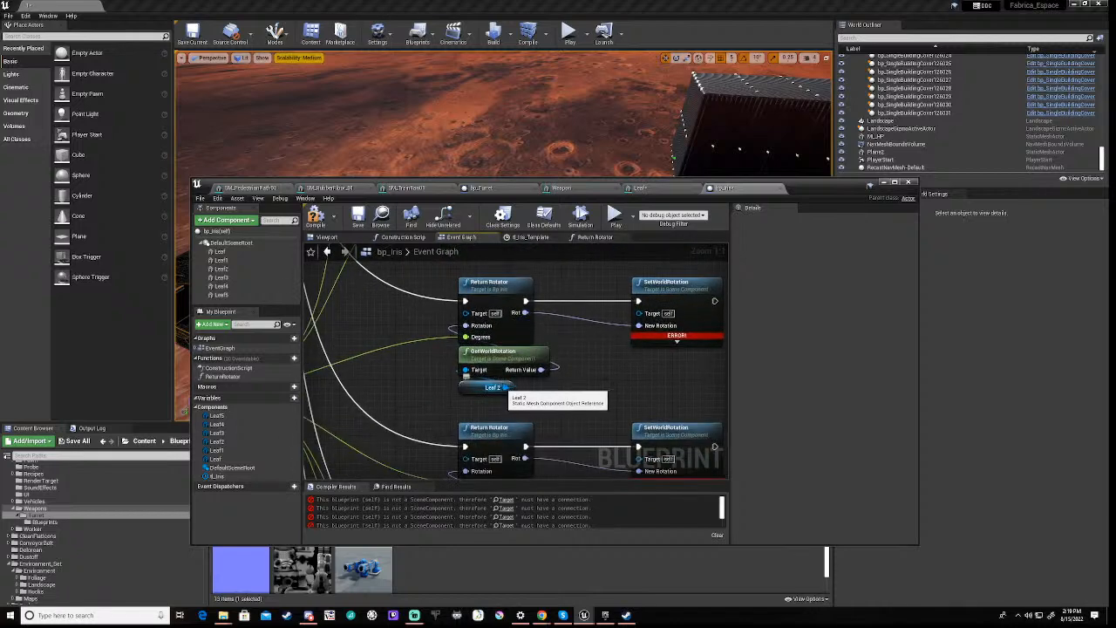
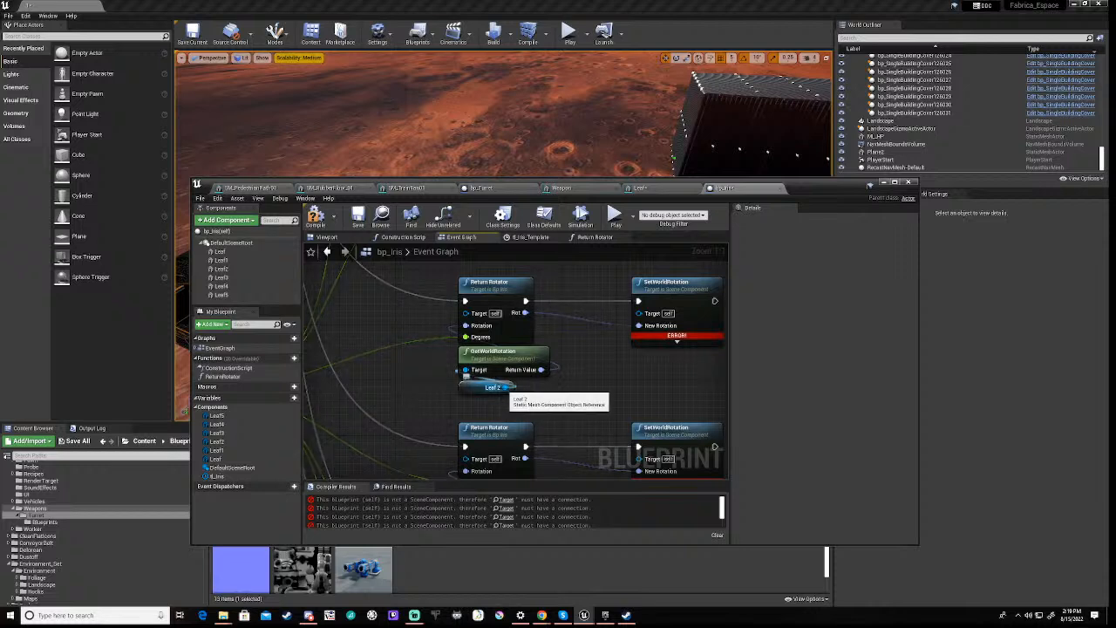
left_click_drag(511, 387, 640, 312)
right_click_drag(564, 403, 593, 278)
left_click_drag(528, 408, 669, 340)
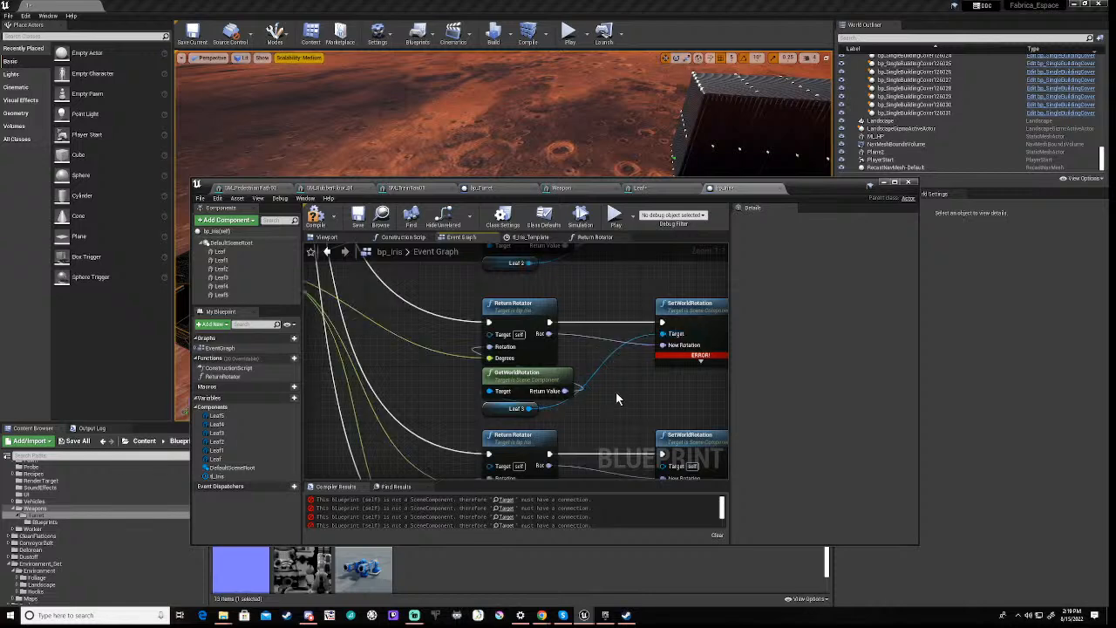
right_click_drag(593, 453, 604, 334)
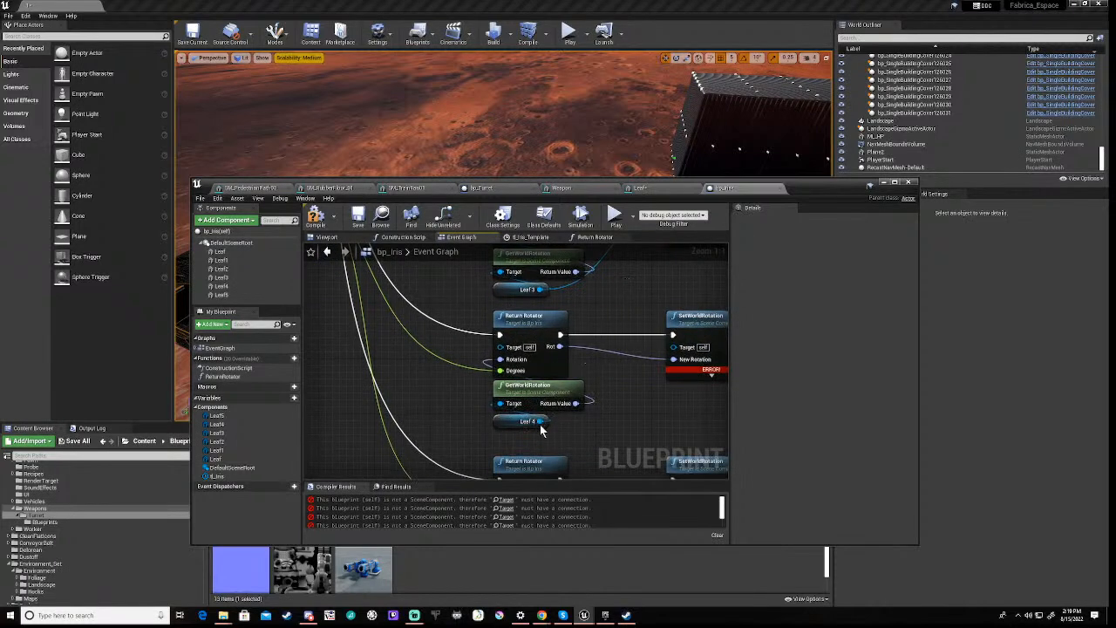
left_click_drag(541, 421, 673, 347)
right_click_drag(634, 402, 635, 260)
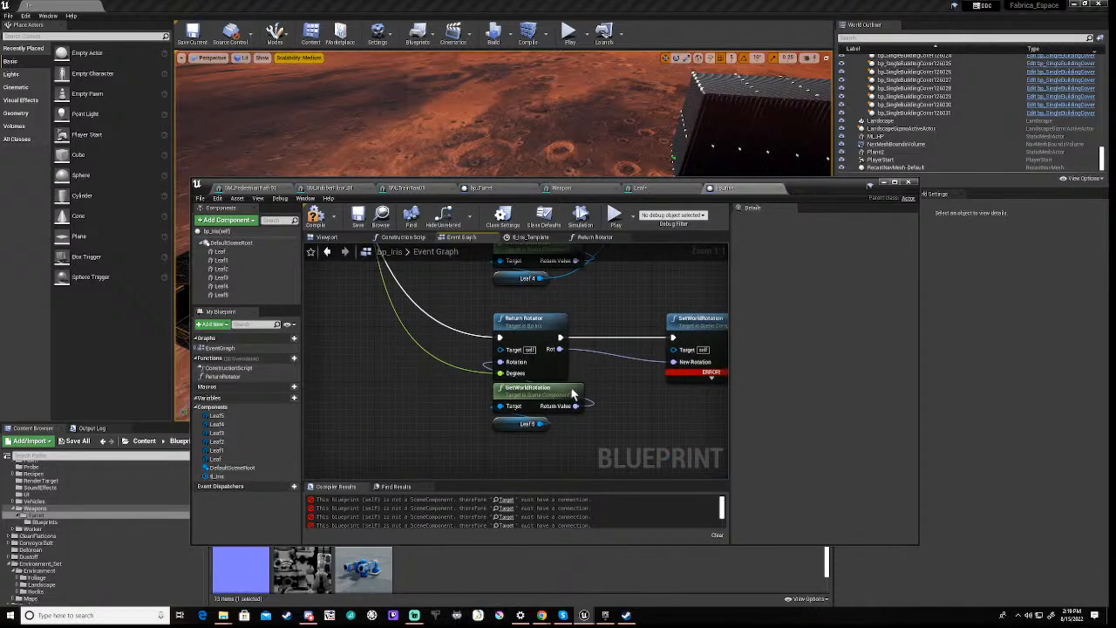
left_click_drag(539, 423, 681, 357)
scroll(604, 284, "down", 6)
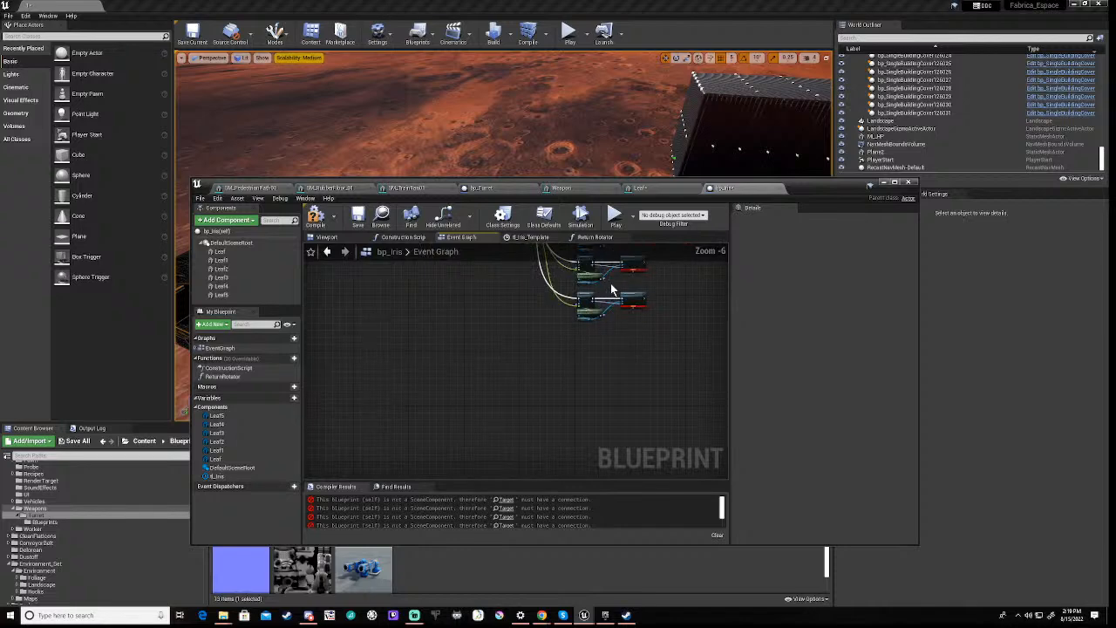
right_click_drag(658, 275, 592, 410)
left_click(316, 218)
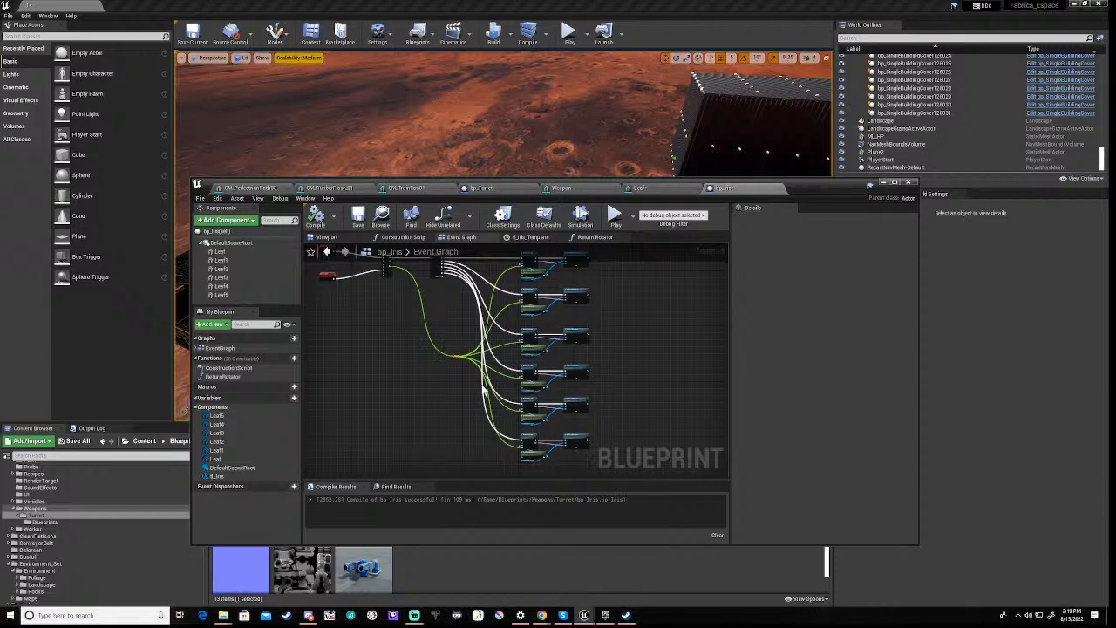
Move the timer nodes and the event group beneath them further up, away from the timeline and rotation nodes
right_click_drag(401, 328, 488, 558)
left_click_drag(380, 371, 524, 397)
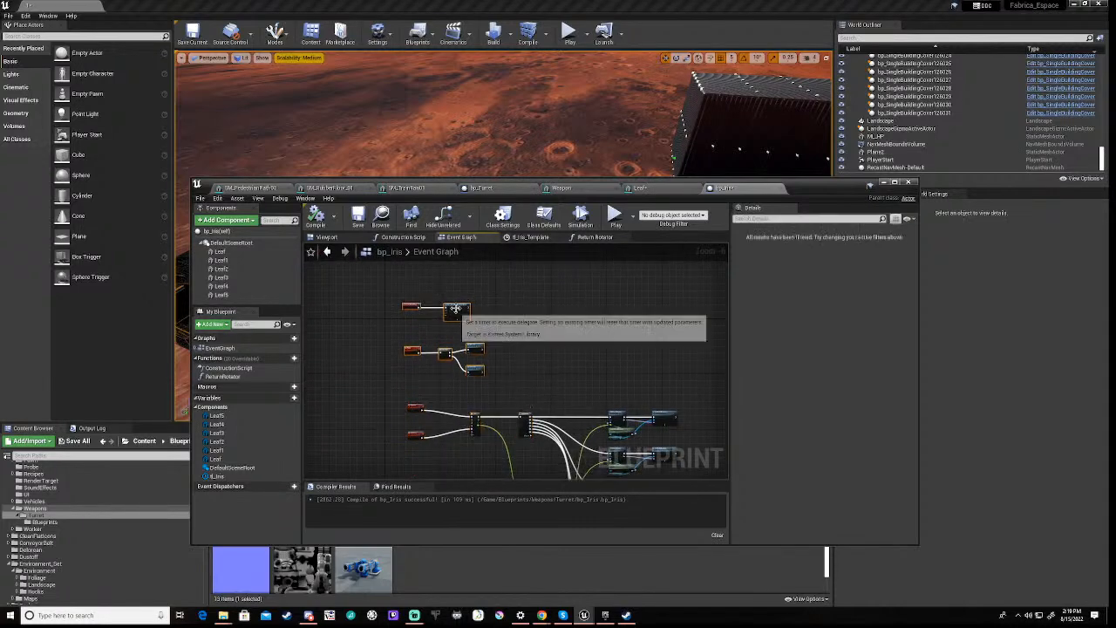
left_click_drag(456, 305, 457, 268)
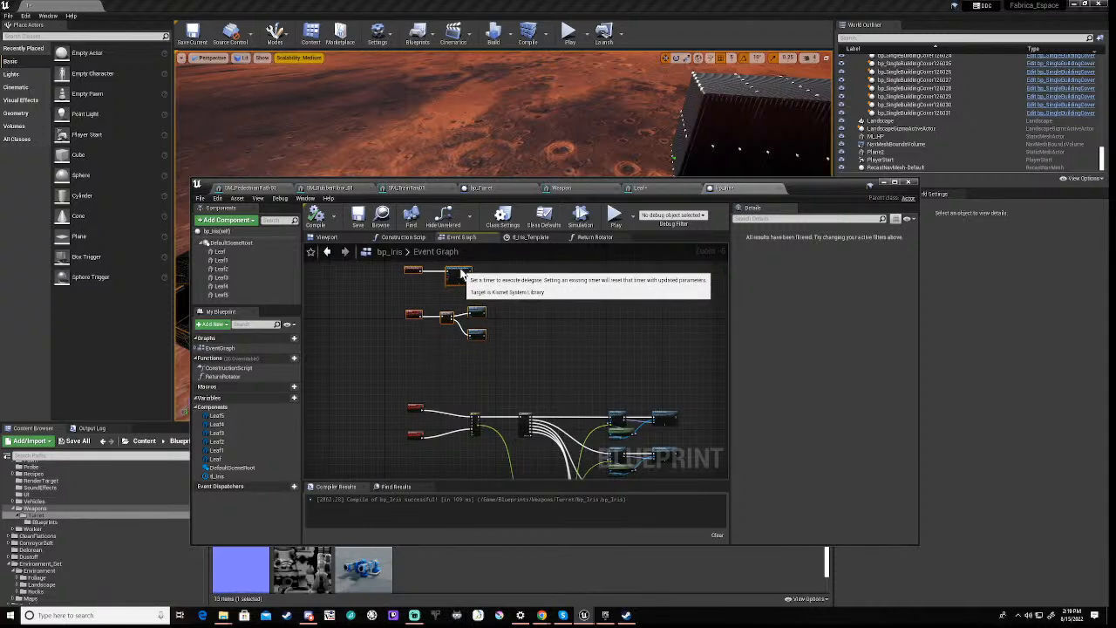
right_click_drag(512, 365, 522, 425)
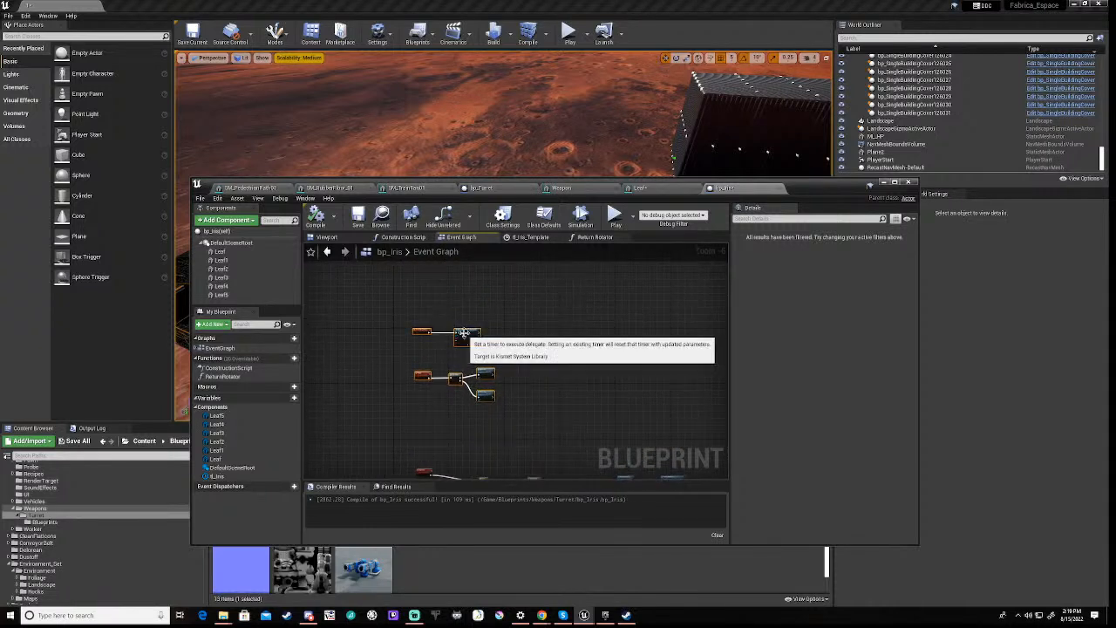
left_click_drag(464, 331, 464, 310)
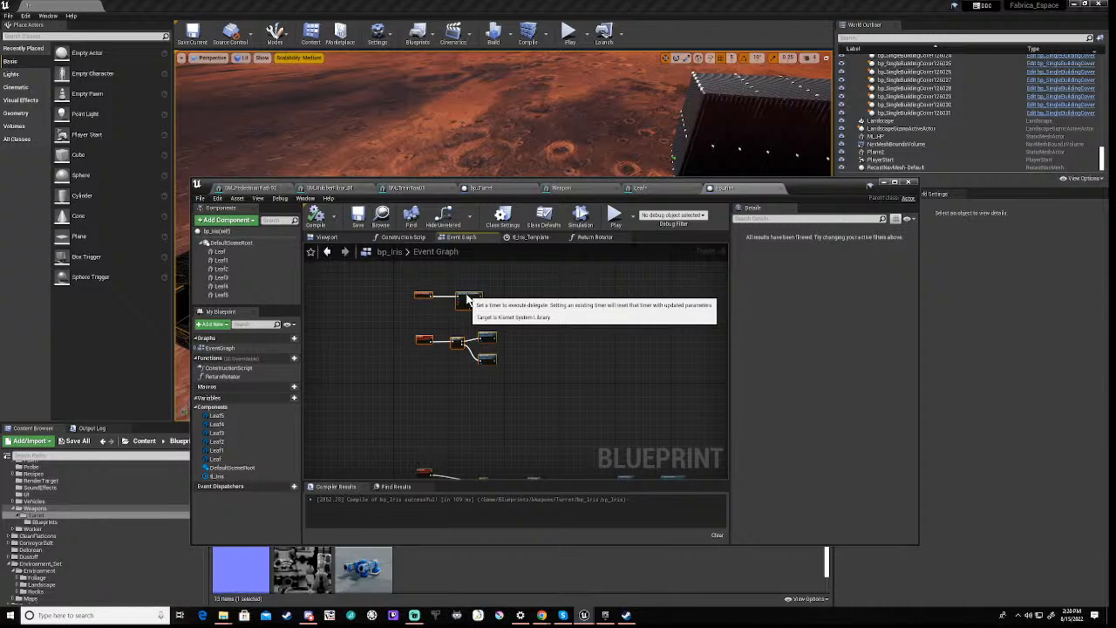
scroll(540, 427, "down", 2)
right_click_drag(543, 433, 503, 302)
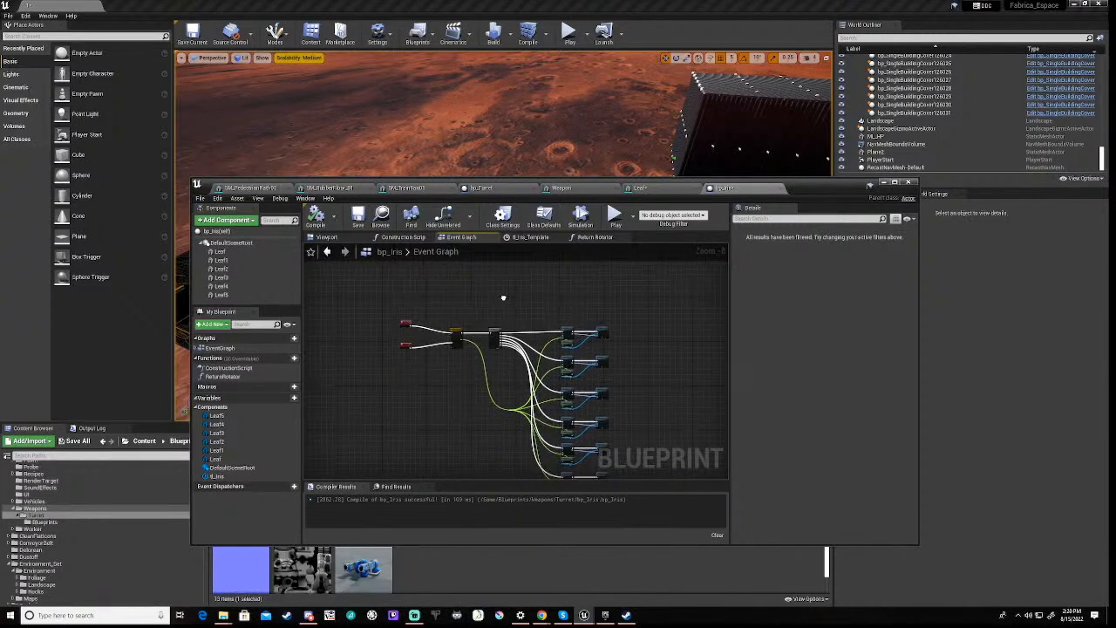
right_click_drag(645, 366, 637, 299)
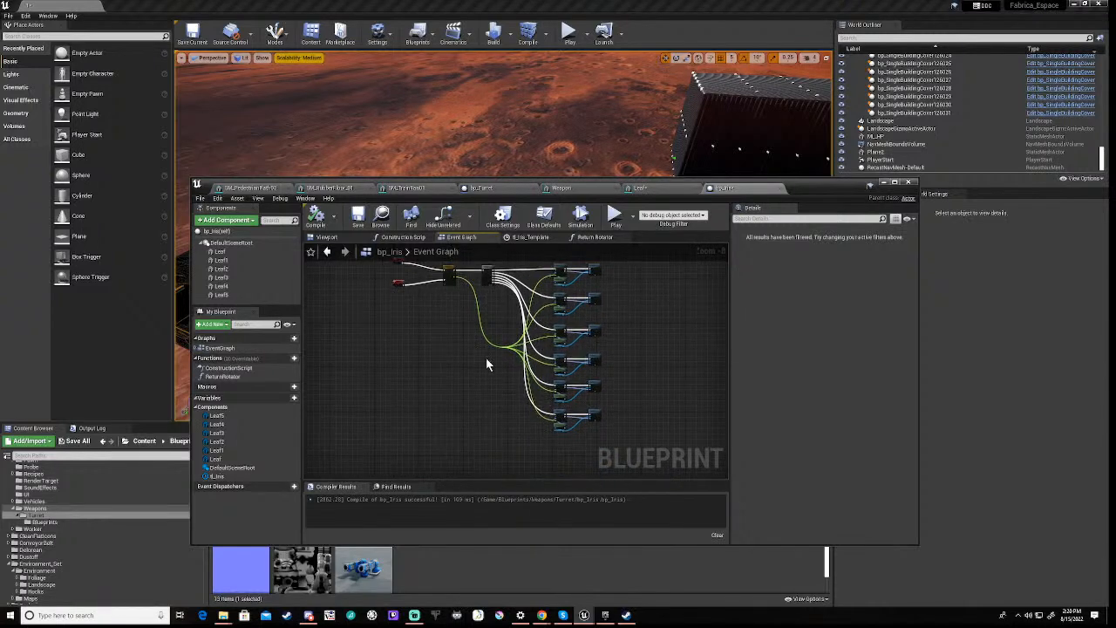
Move the six Return Rotator and SetWorldRotation groups further away from the Sequence node and centre them vertically on it
scroll(486, 358, "down", 2)
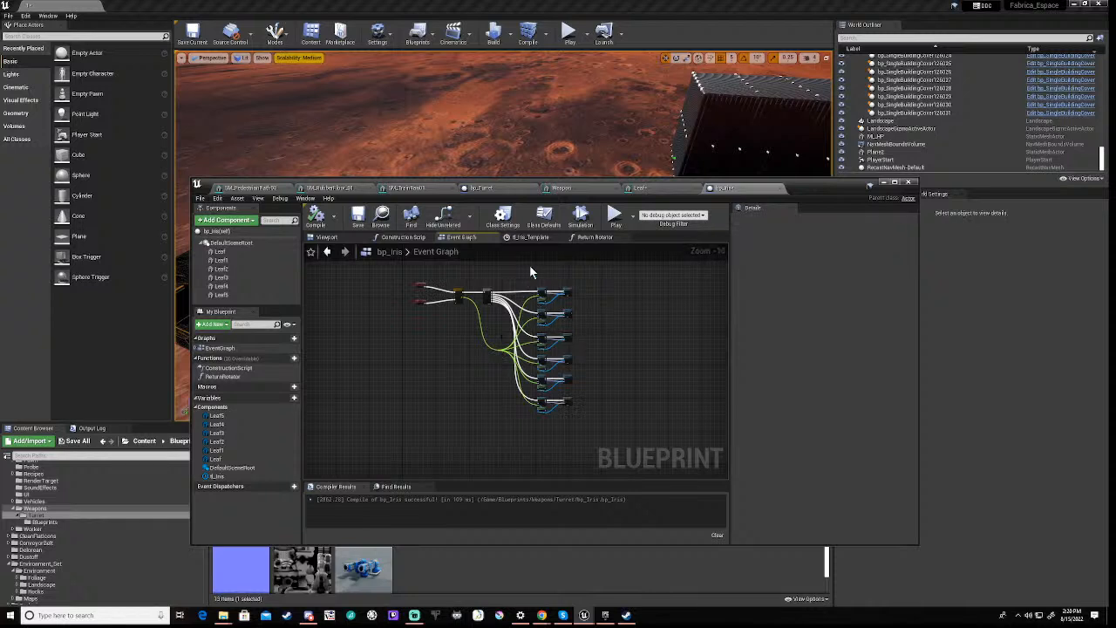
left_click_drag(526, 271, 597, 419)
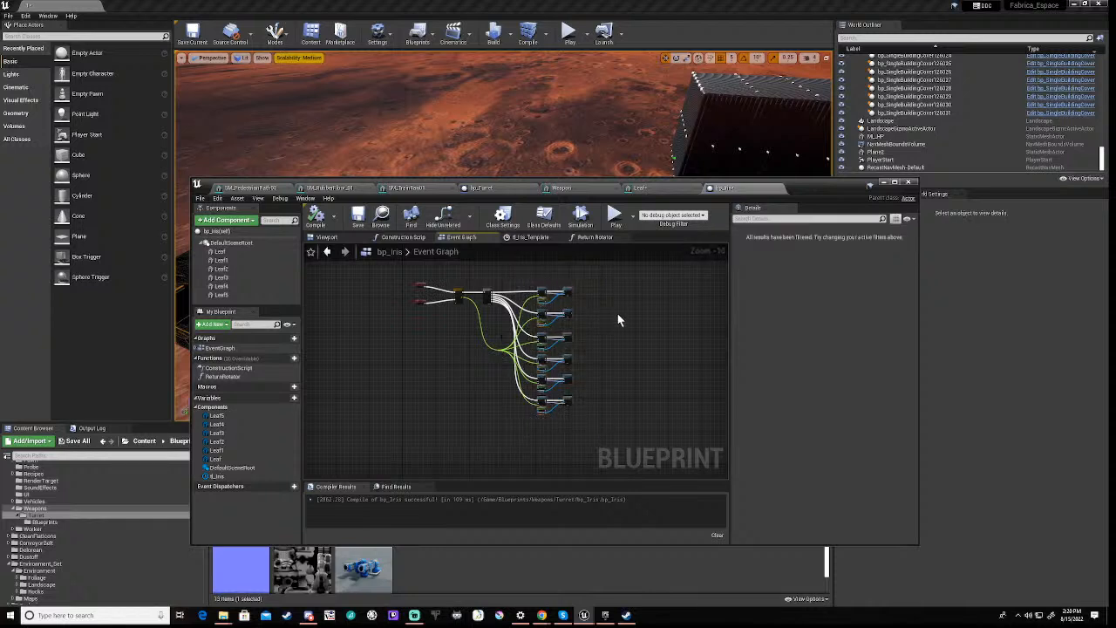
right_click_drag(617, 320, 601, 430)
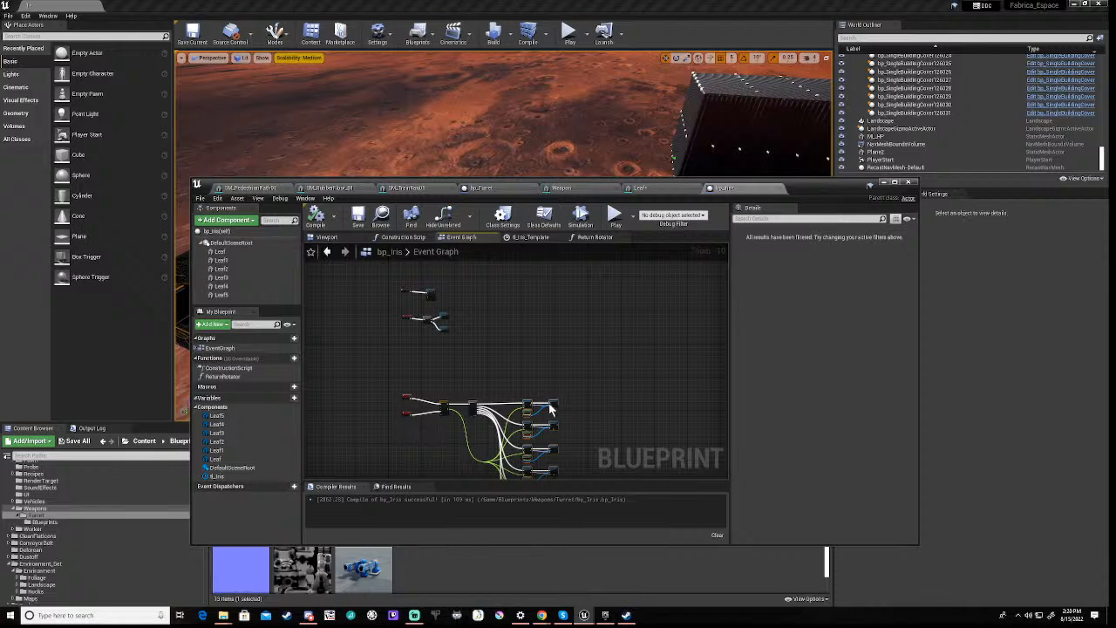
left_click_drag(549, 409, 604, 356)
right_click_drag(405, 451, 496, 393)
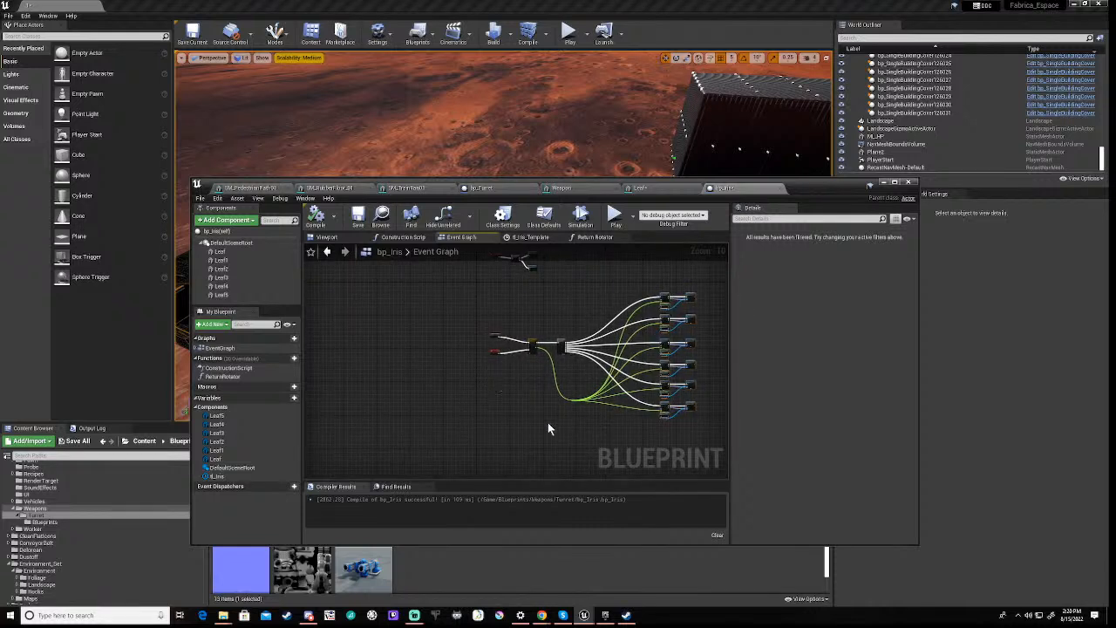
Reposition the Angle wire's reroute node in line with the Sequence, just before the rotation groups, and compile the blueprint
left_click(600, 416)
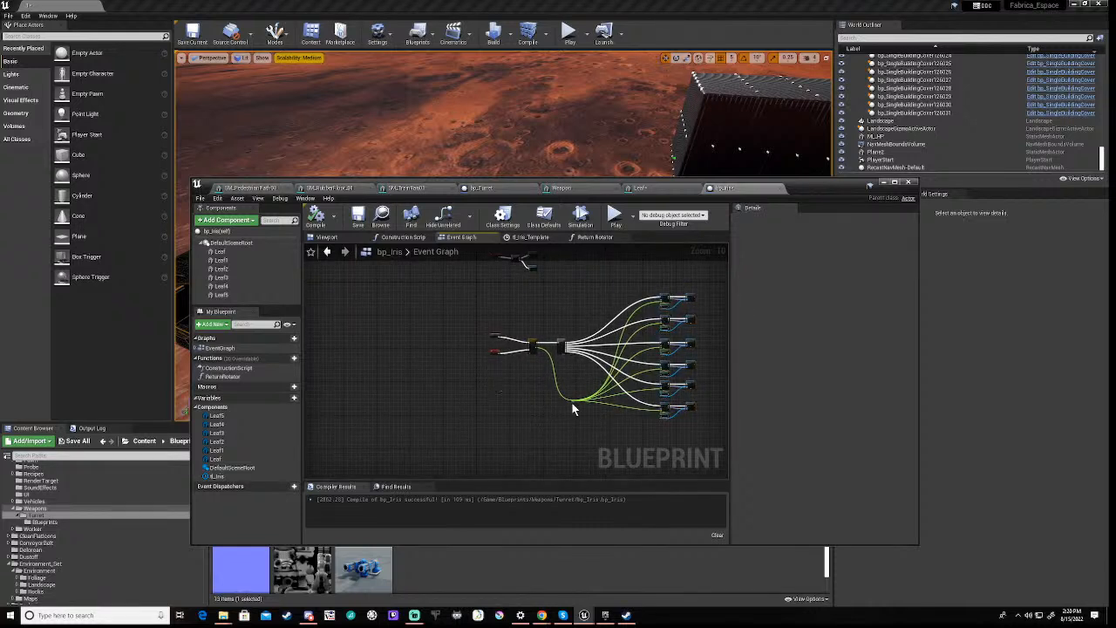
left_click_drag(573, 406, 623, 349)
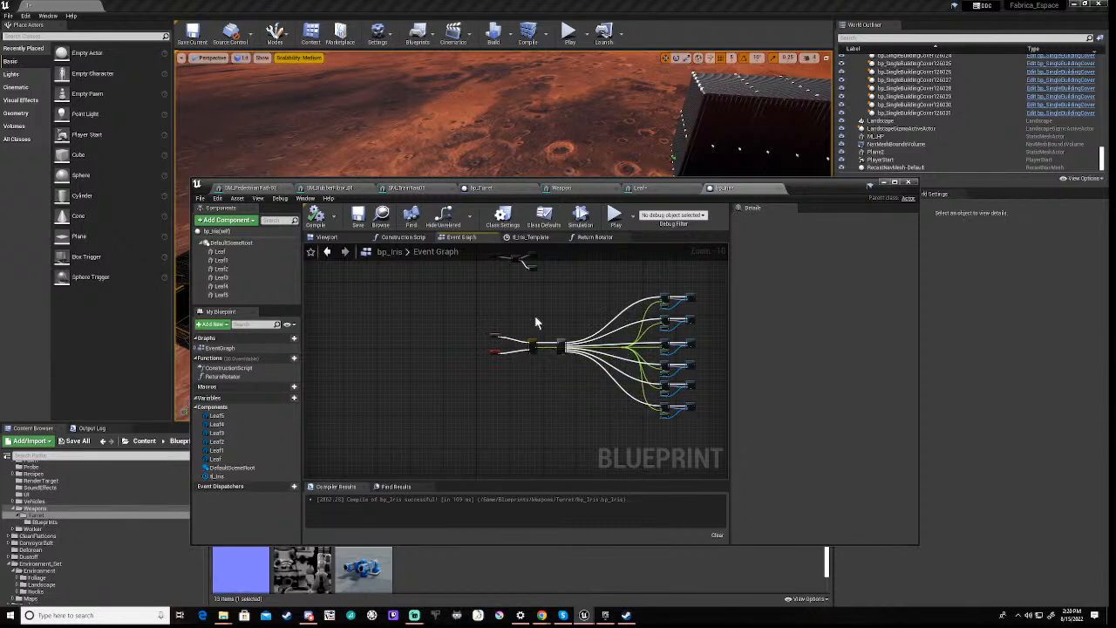
left_click(321, 218)
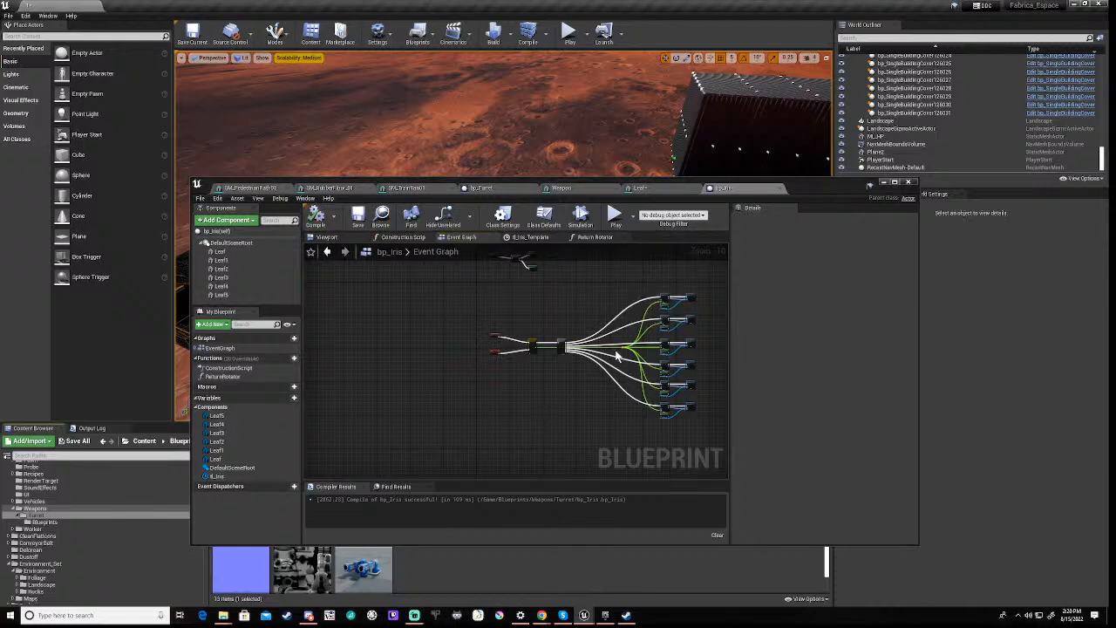
Review the iris in the viewport and the event graph, from the timer and Flip Flop through the timeline and Sequence to the rotation groups
right_click_drag(577, 403, 510, 453)
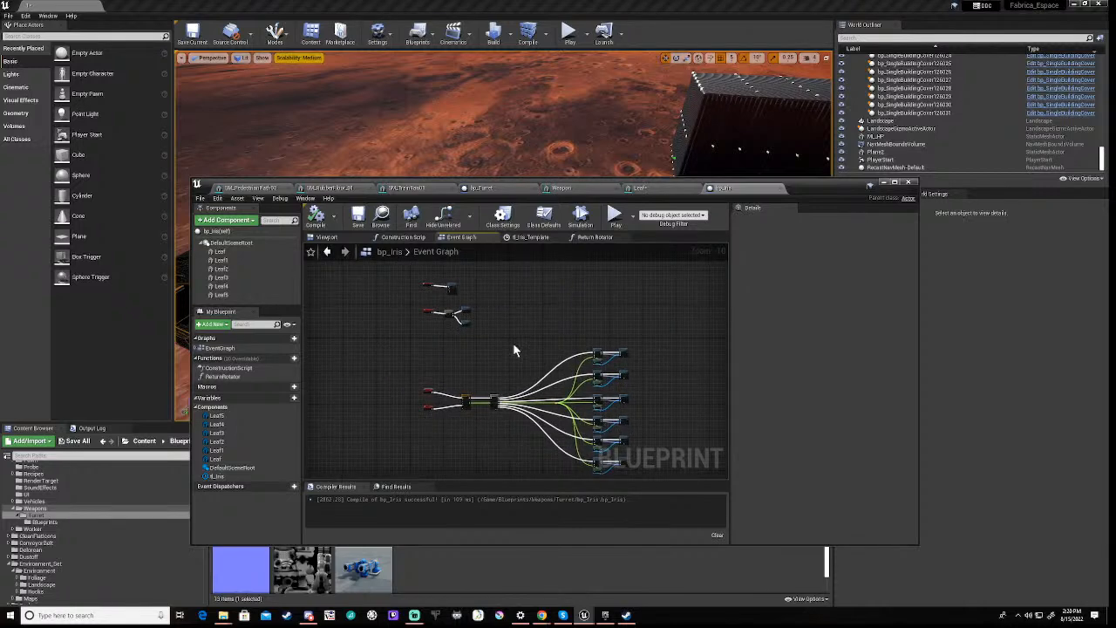
left_click(338, 239)
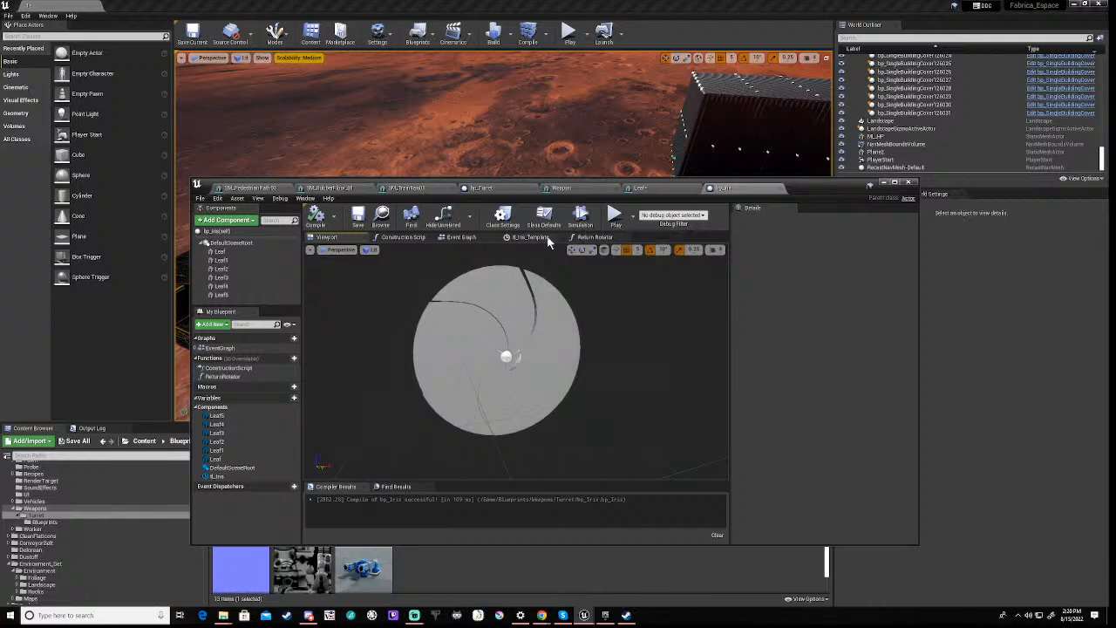
left_click(456, 237)
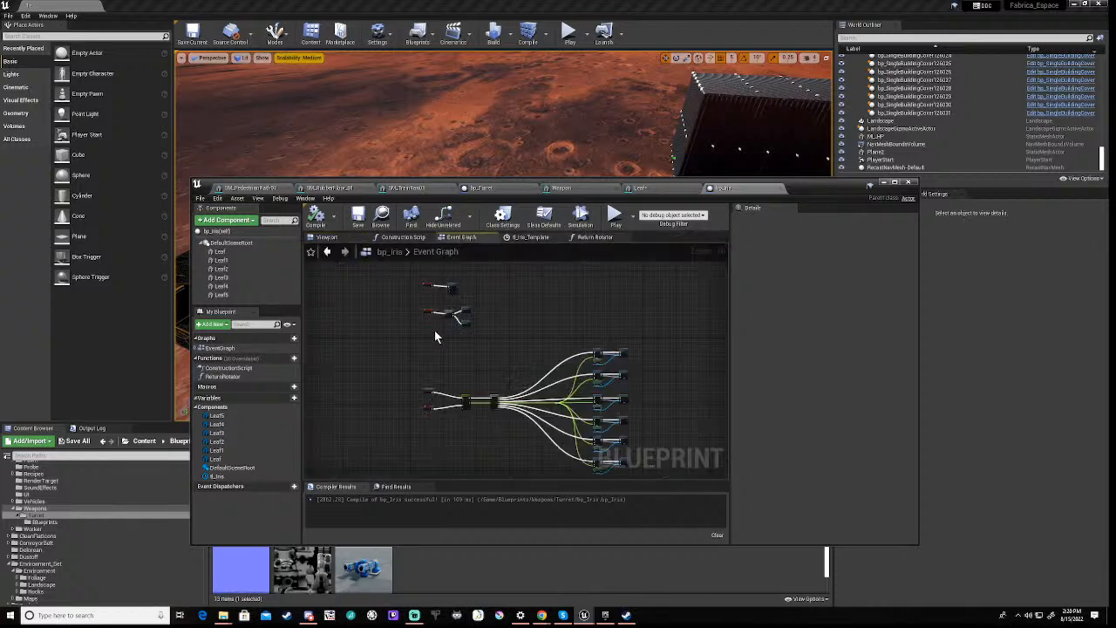
scroll(434, 285, "up", 5)
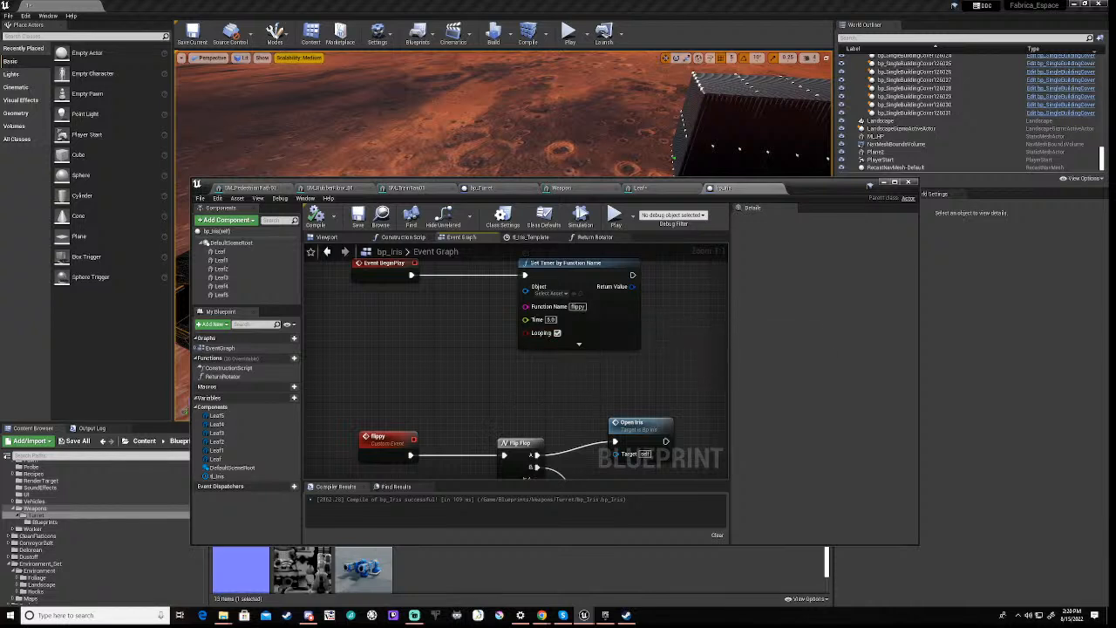
right_click_drag(539, 401, 409, 292)
right_click_drag(413, 429, 541, 593)
right_click_drag(708, 584, 552, 368)
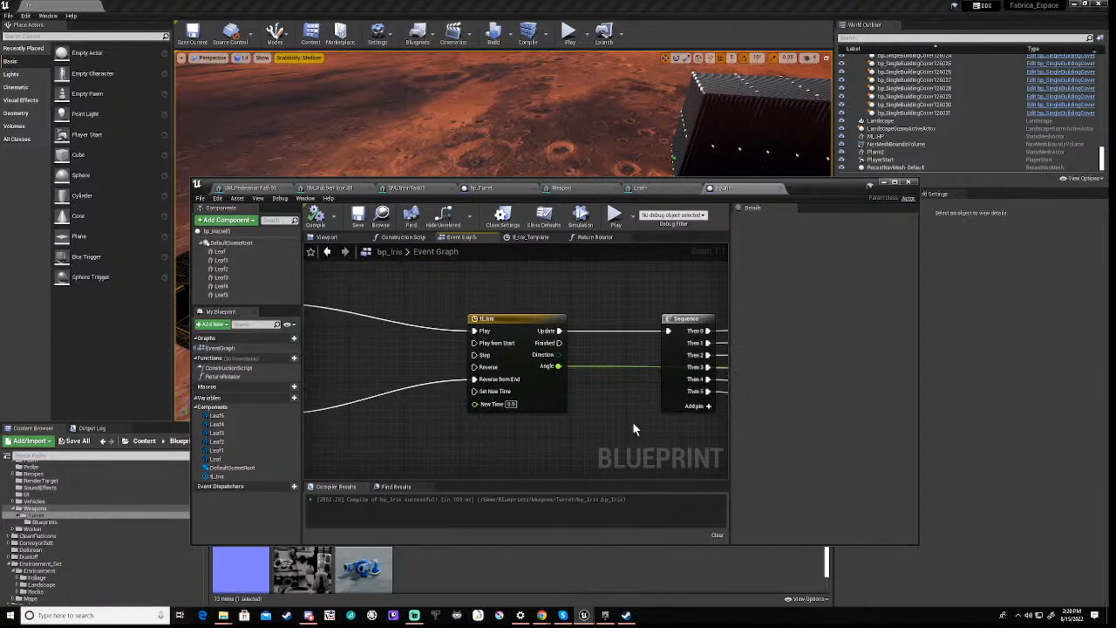
scroll(632, 421, "down", 4)
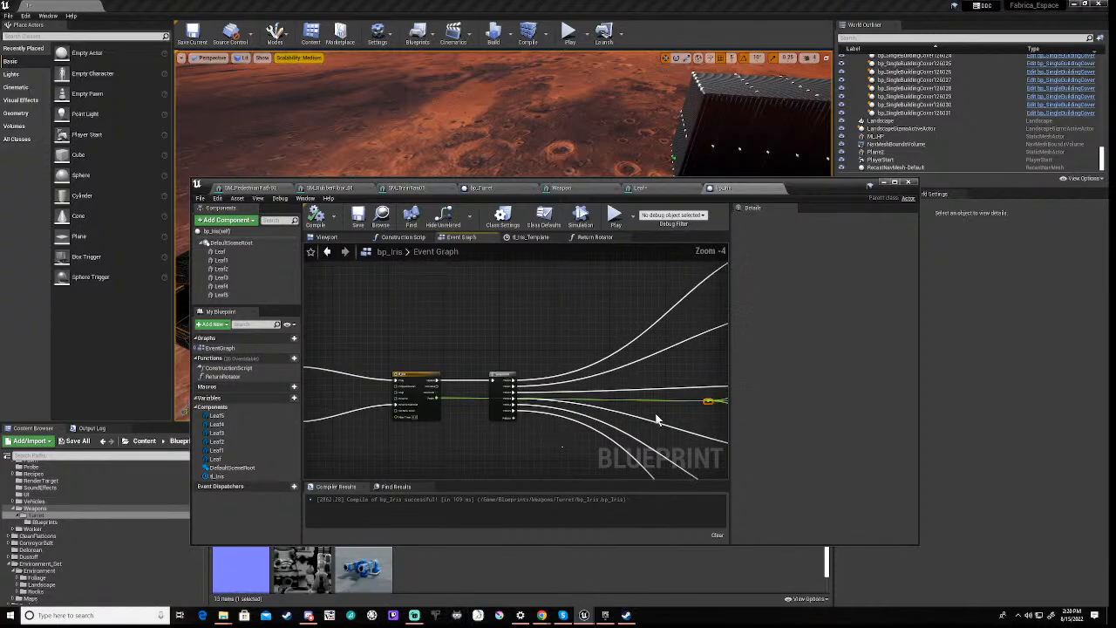
right_click_drag(670, 419, 439, 416)
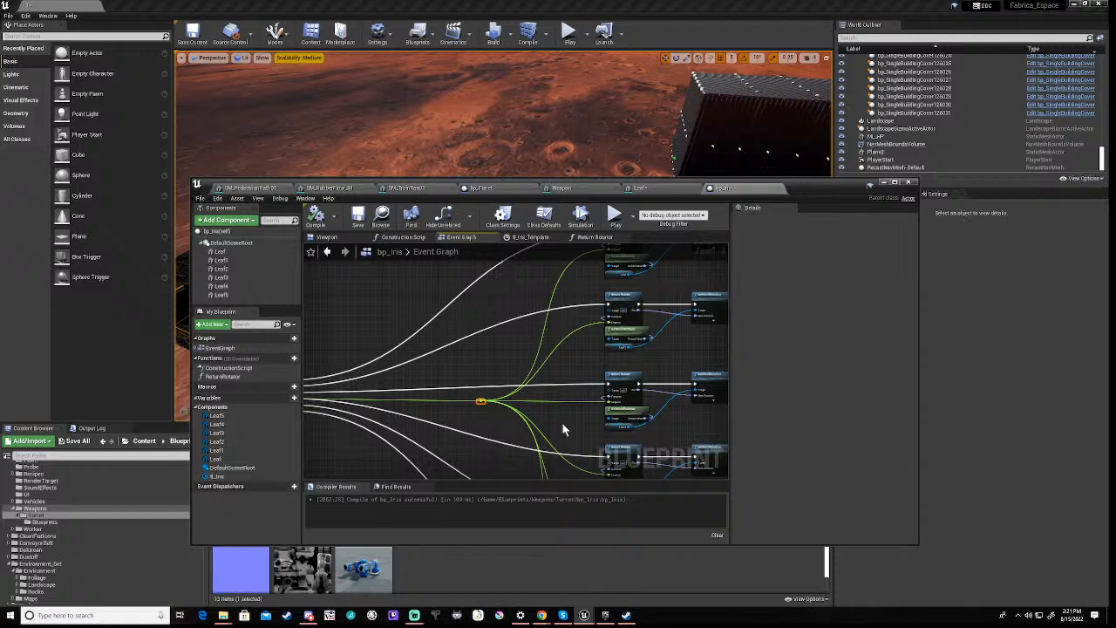
scroll(562, 423, "down", 2)
right_click_drag(683, 399, 663, 347)
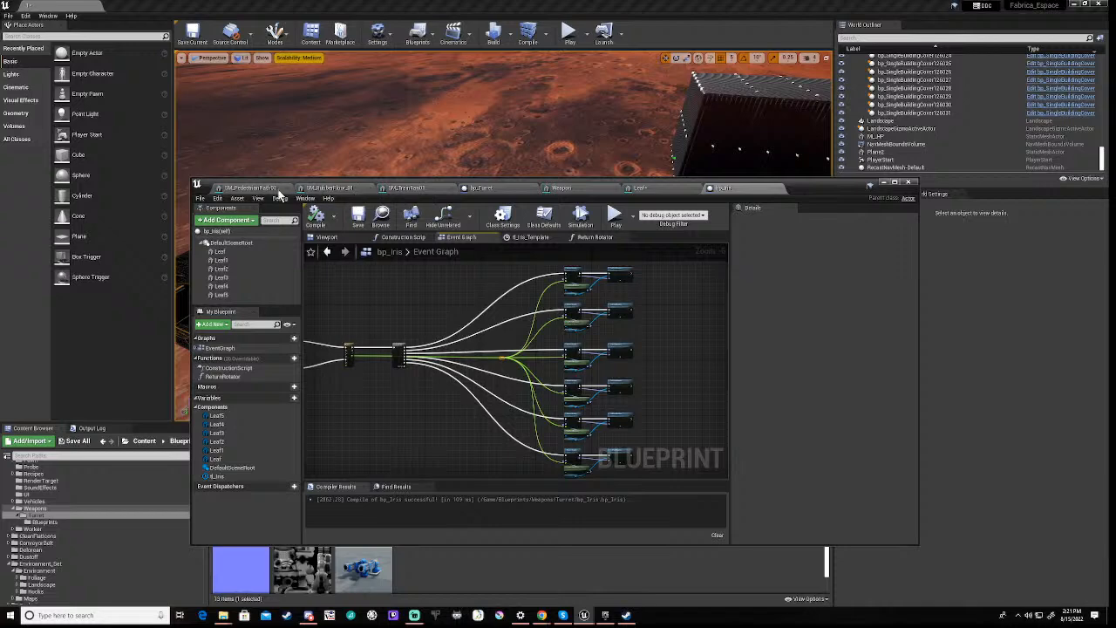
Switch to the bp_Turret blueprint and examine the turret and its floor from an angled front view
left_click(514, 187)
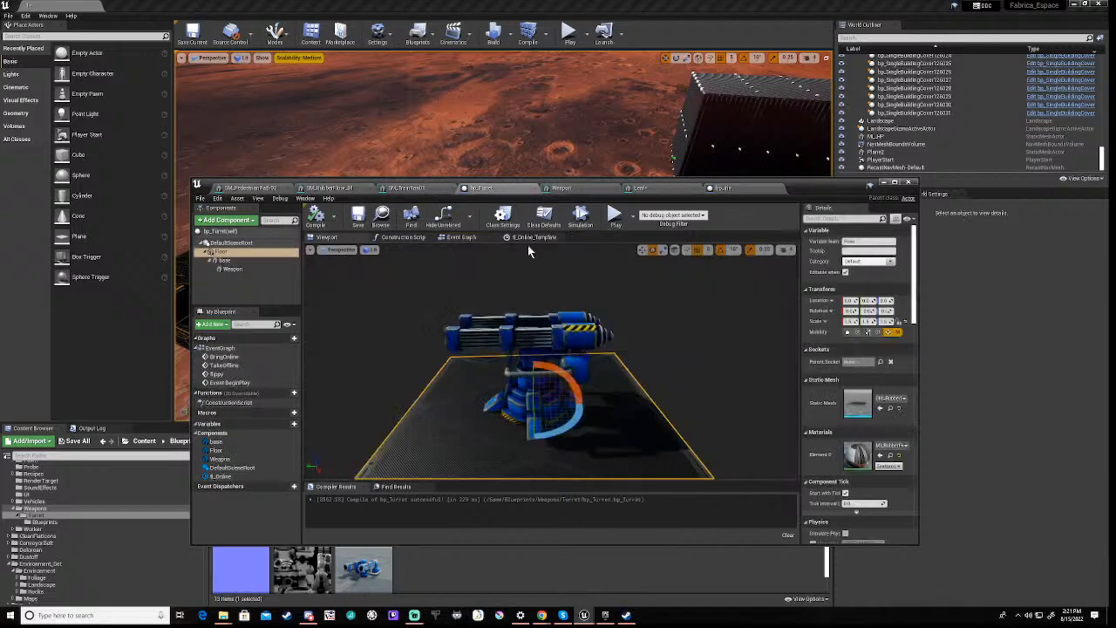
left_click_drag(373, 388, 410, 384)
right_click_drag(409, 384, 336, 384)
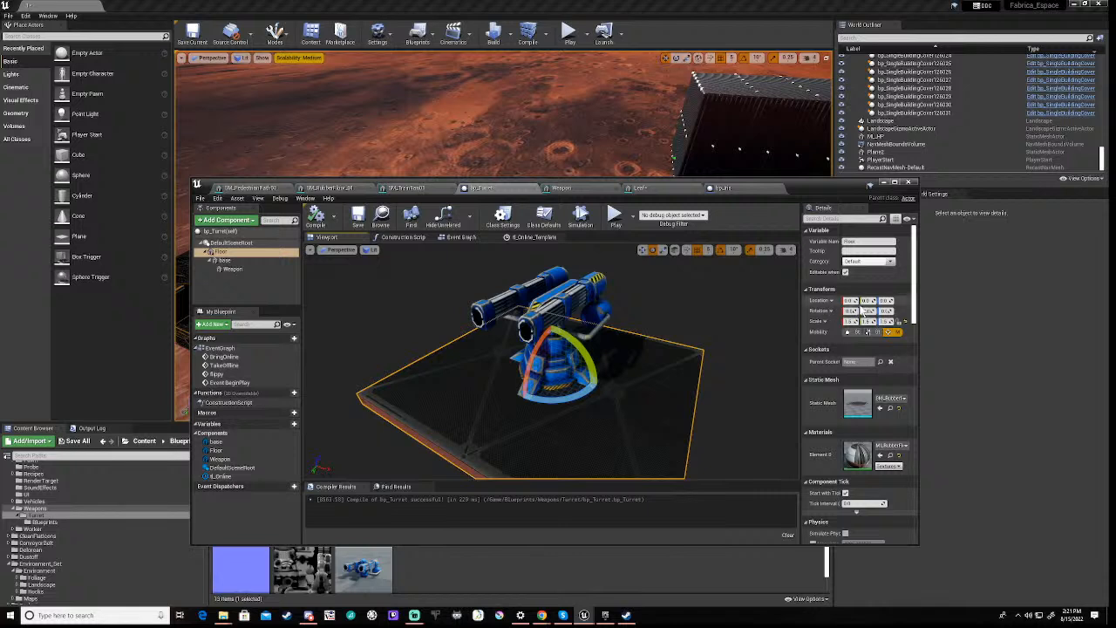
Try offsetting the turret's Floor component along Y, and reset its Y location to 0
left_click(871, 301)
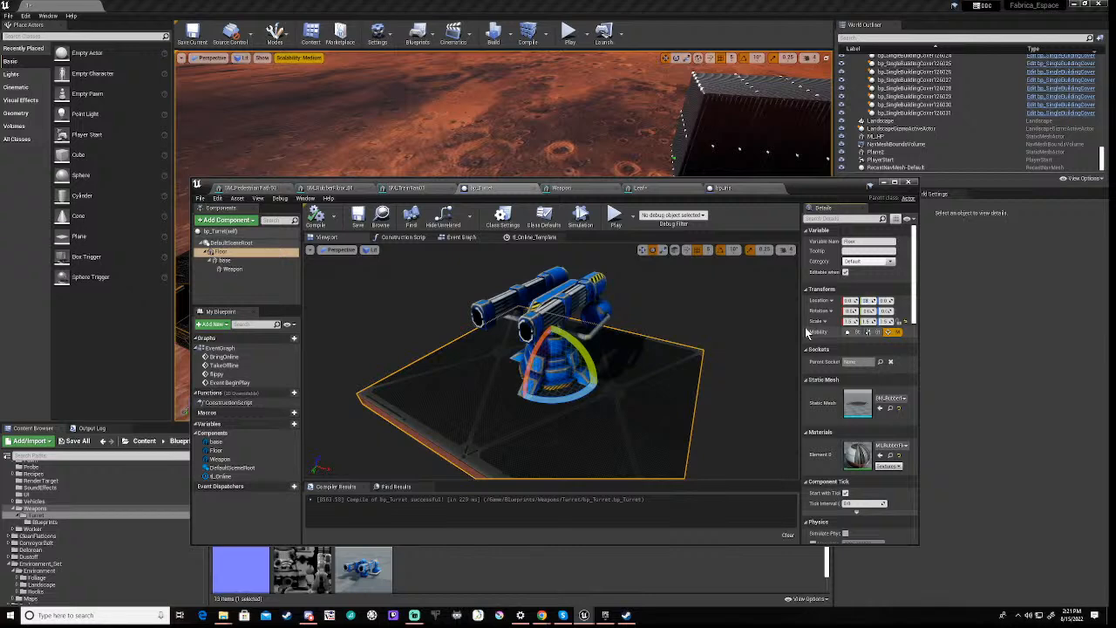
key("Return")
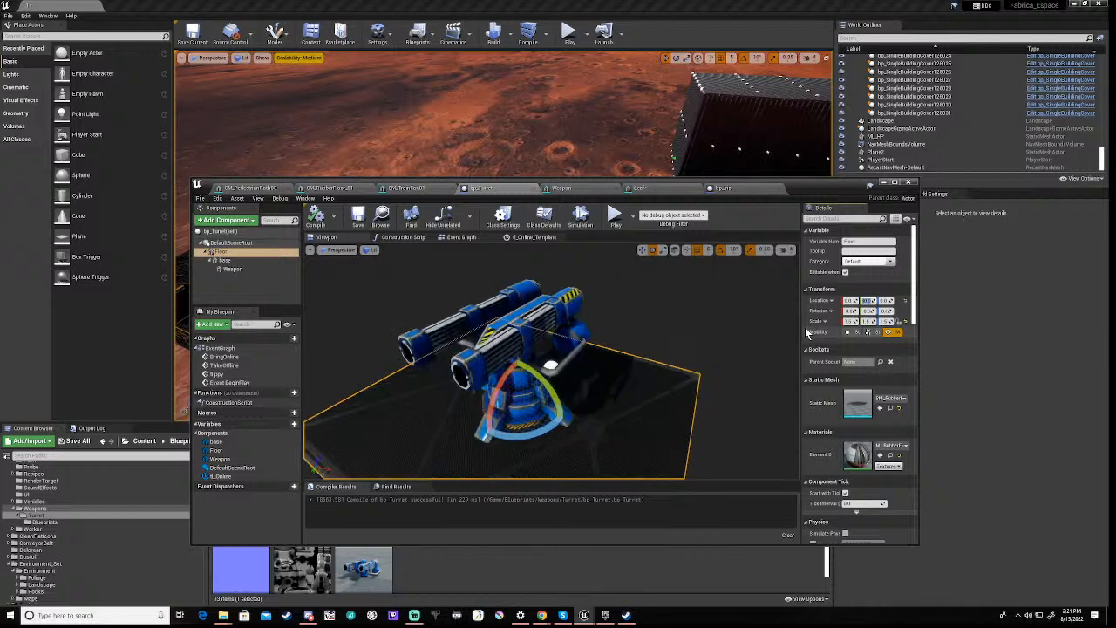
type("0")
key("Return")
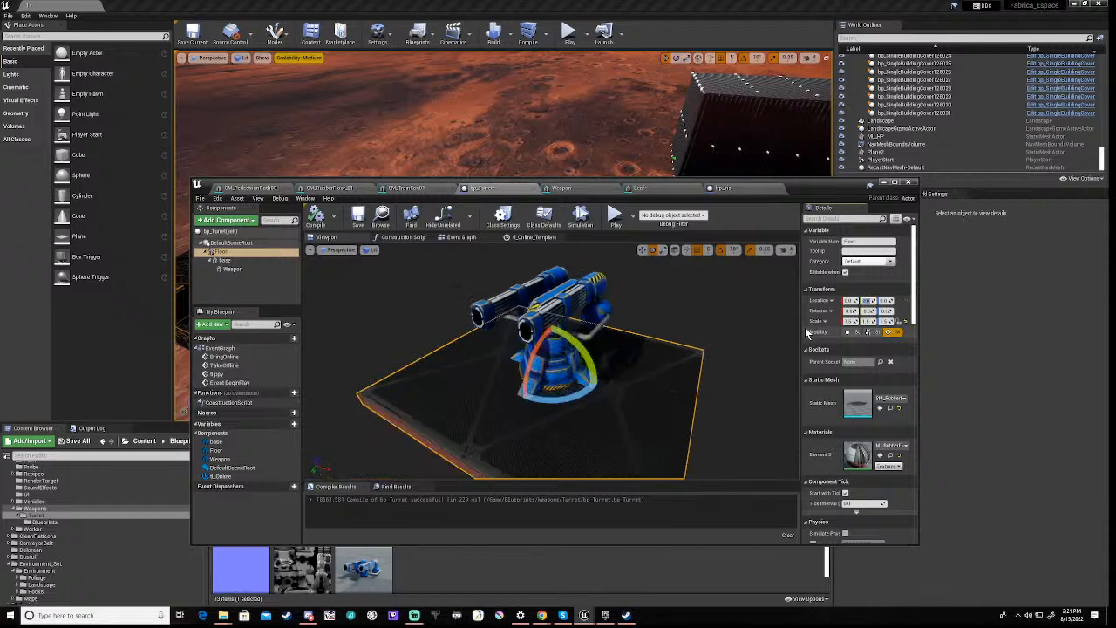
Offset the turret's base component along the Y axis through its location value
left_click(224, 264)
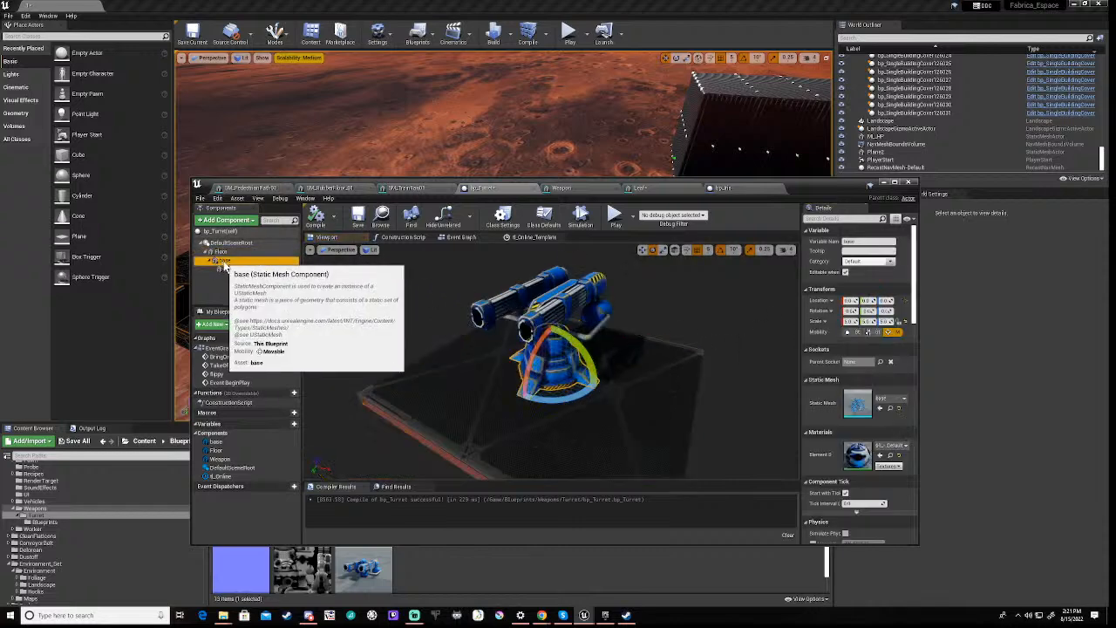
left_click(866, 300)
type("1")
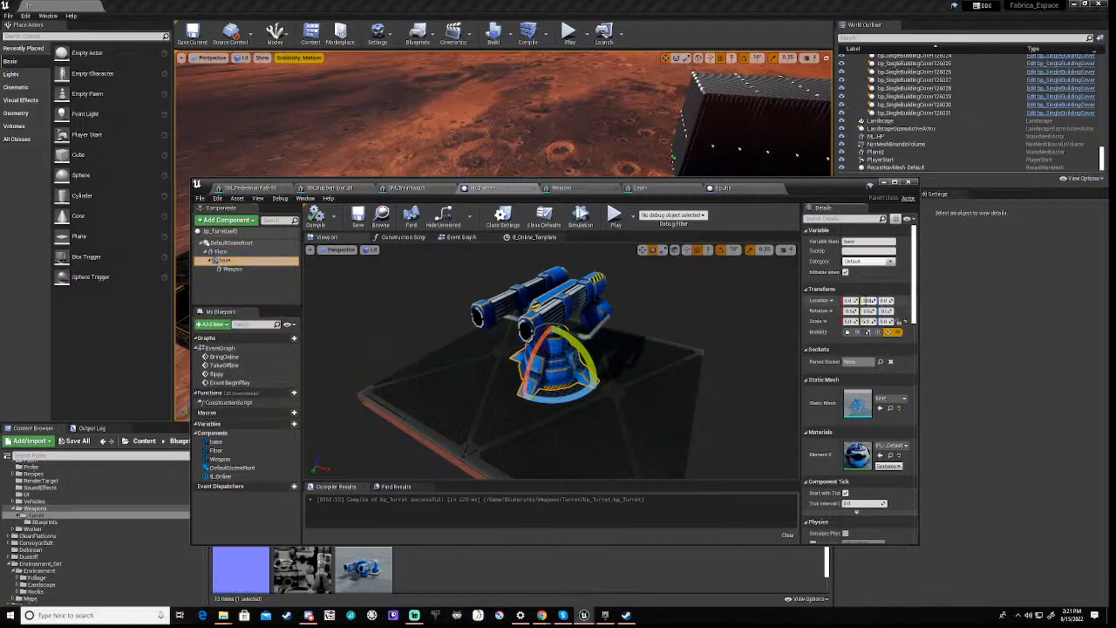
key("Return")
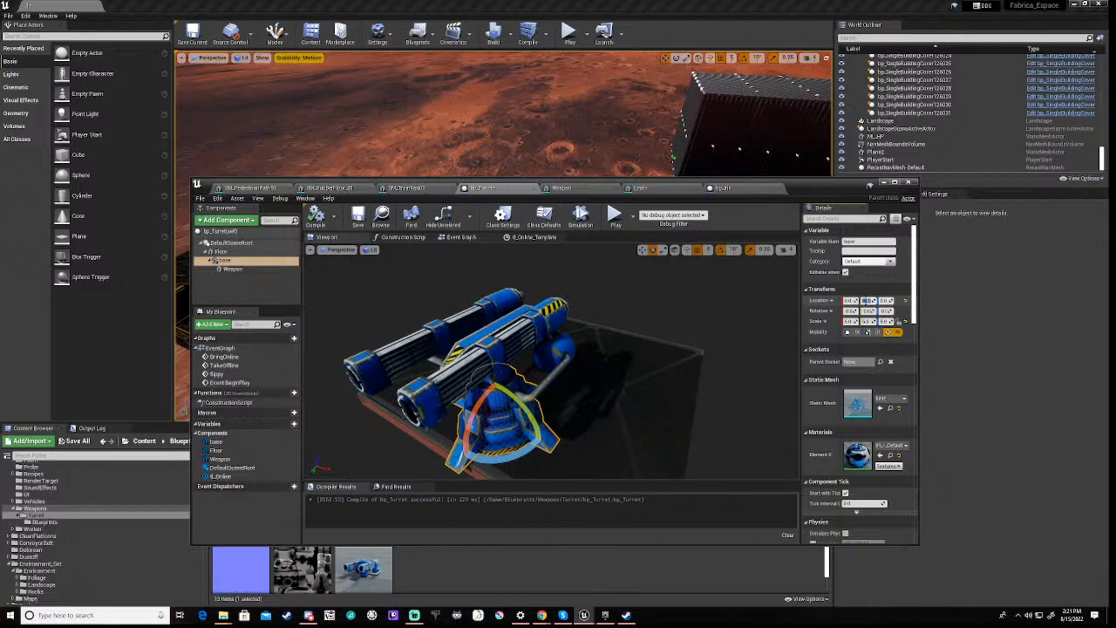
Undo the last two transform changes on the turret's base component
key("ctrl+z")
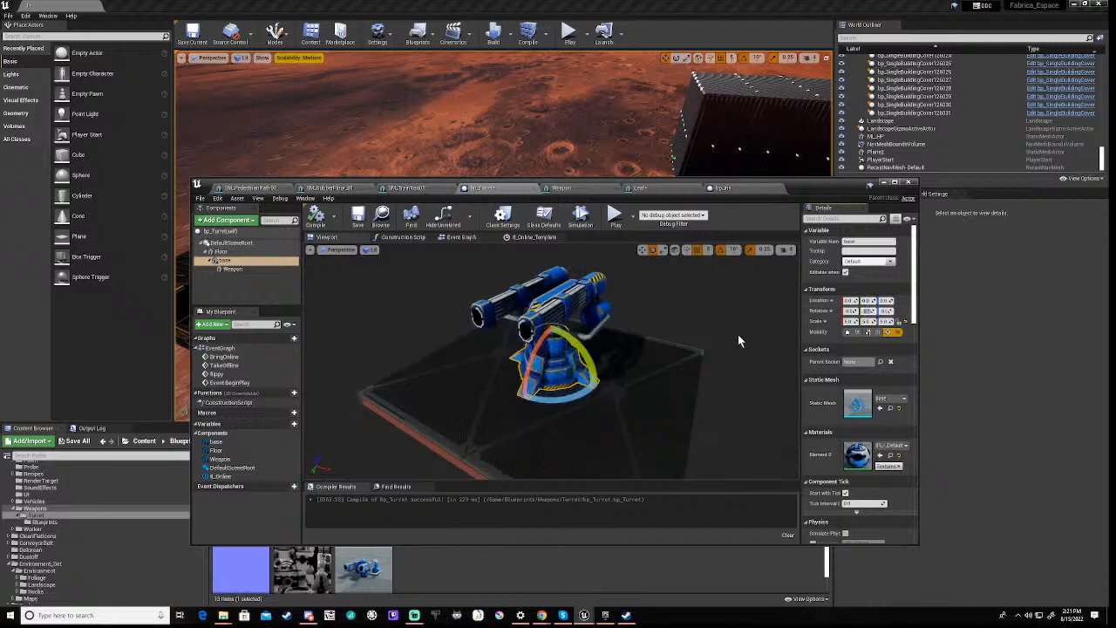
key("ctrl+z")
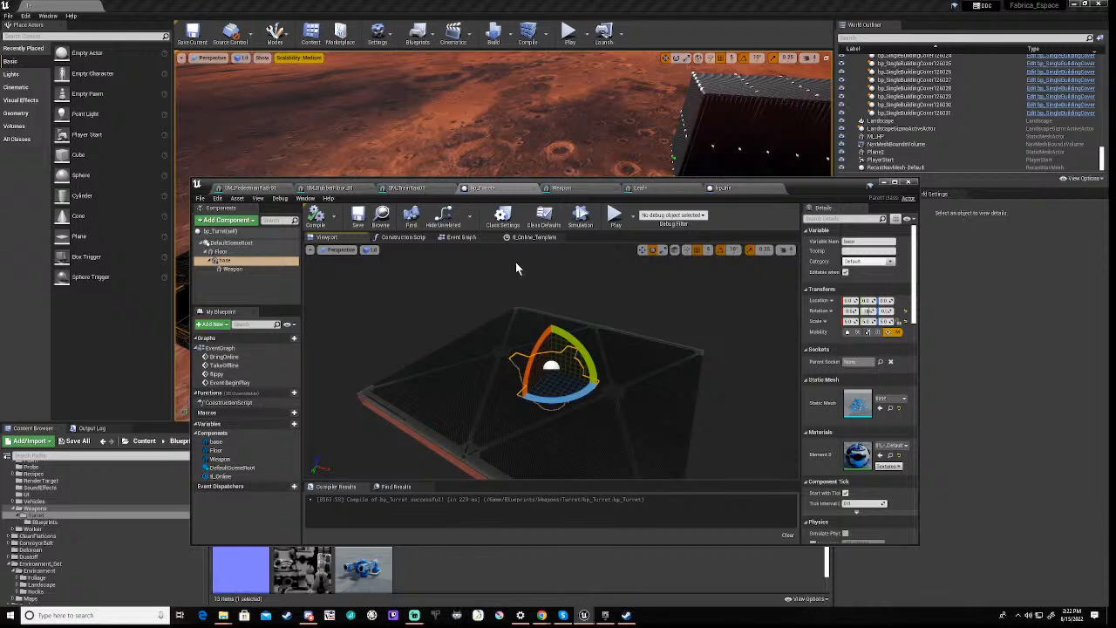
Play and stop the level briefly, and run the turret blueprint's simulation to preview it
left_click(615, 215)
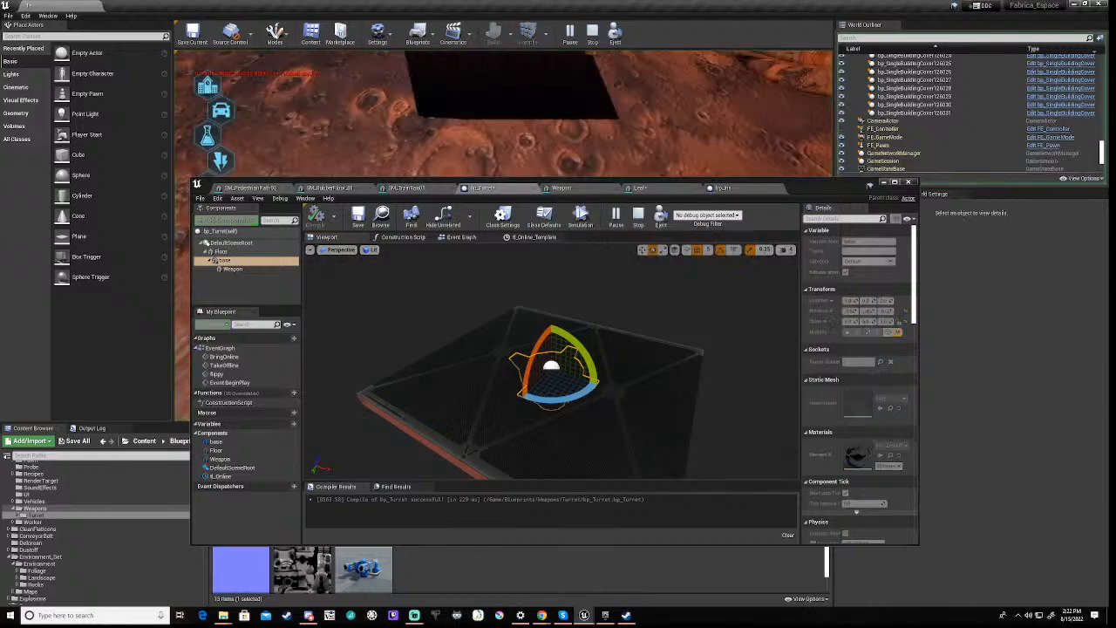
left_click(638, 217)
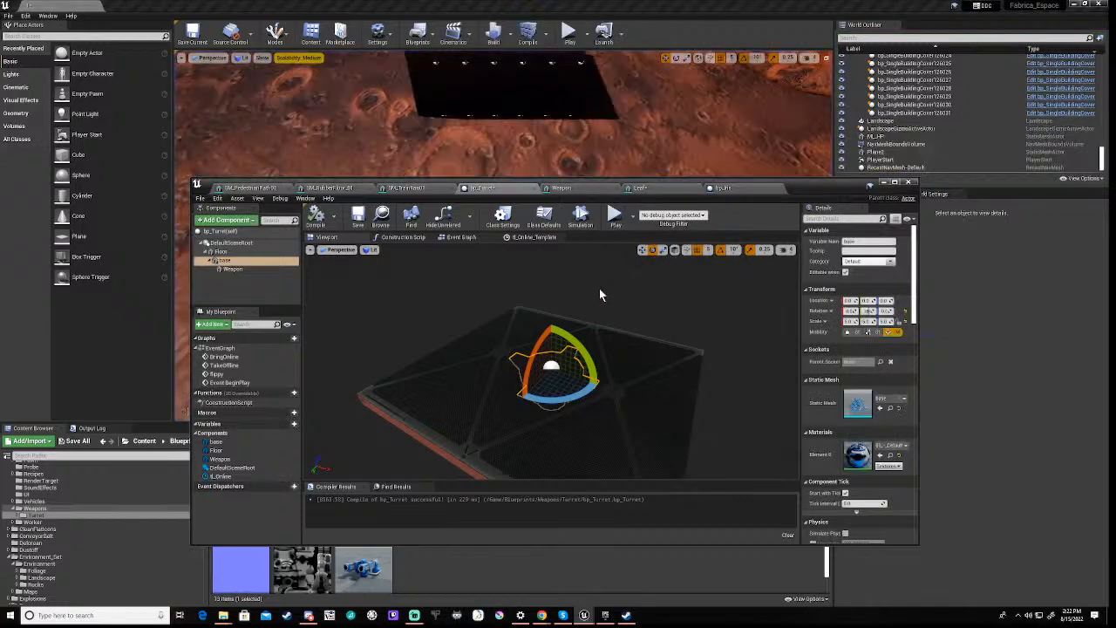
left_click(581, 218)
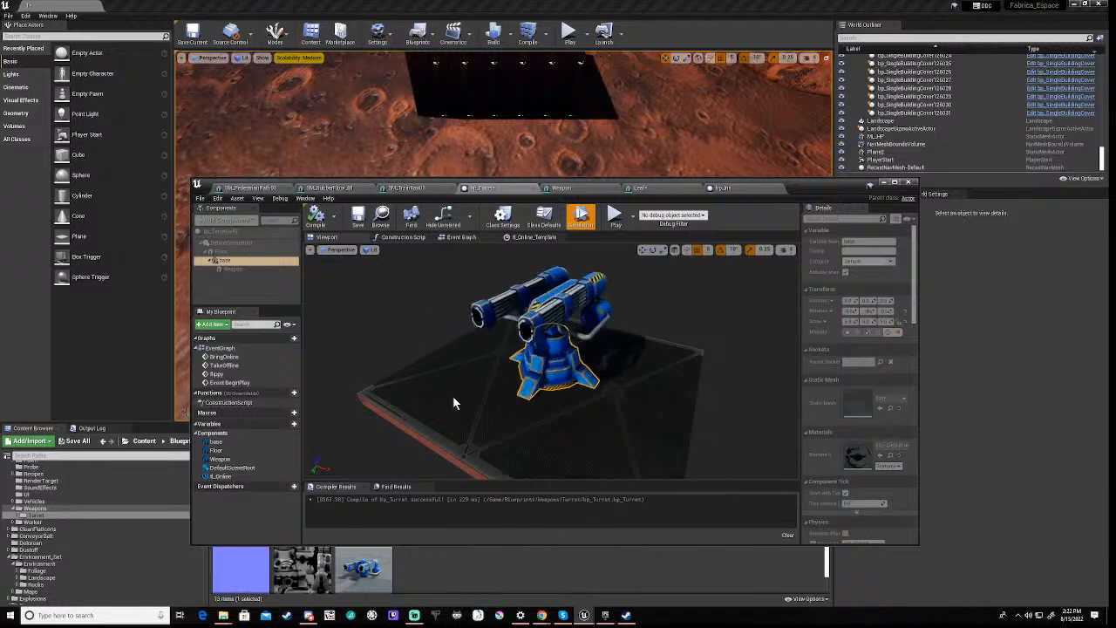
left_click(586, 222)
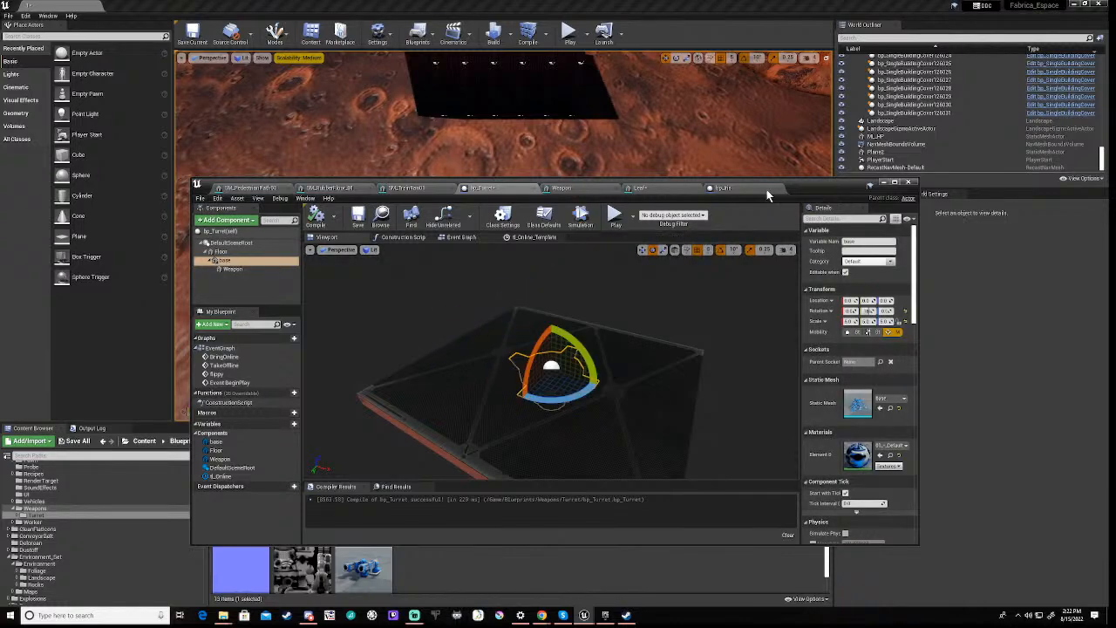
Open the bp_Iris blueprint's 3D preview and simulate its leaf animation, stopping it after viewing
left_click(737, 189)
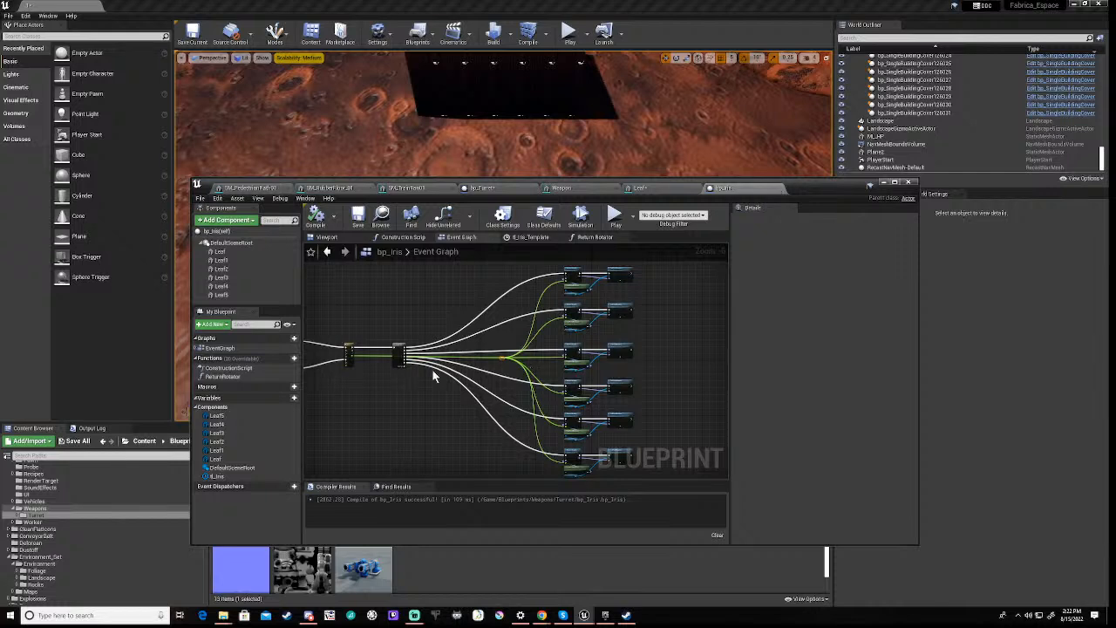
left_click(327, 238)
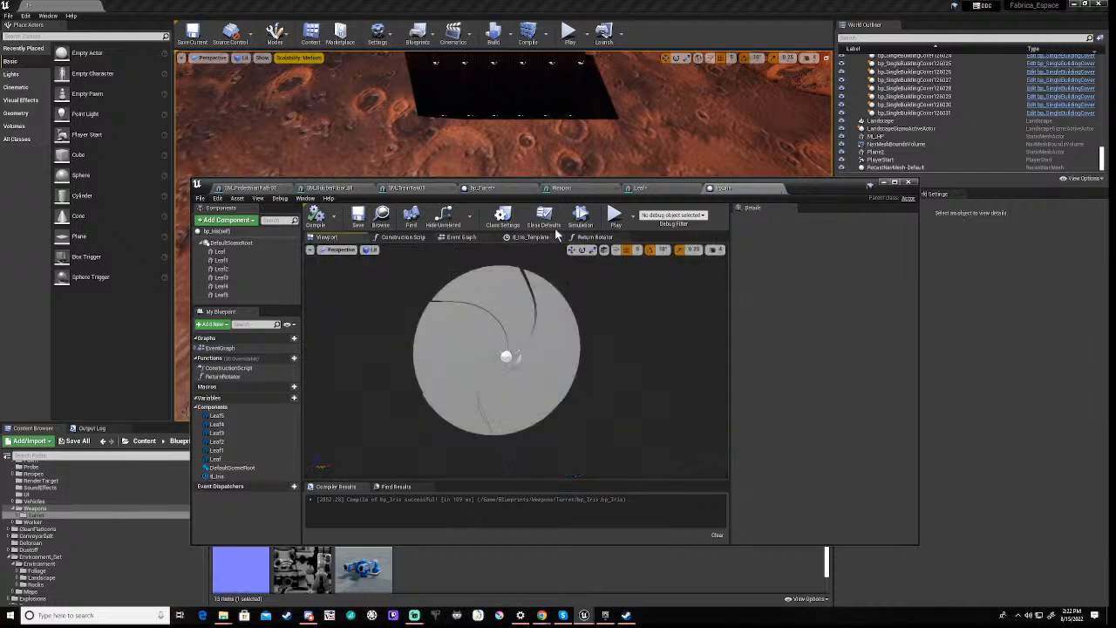
left_click(581, 218)
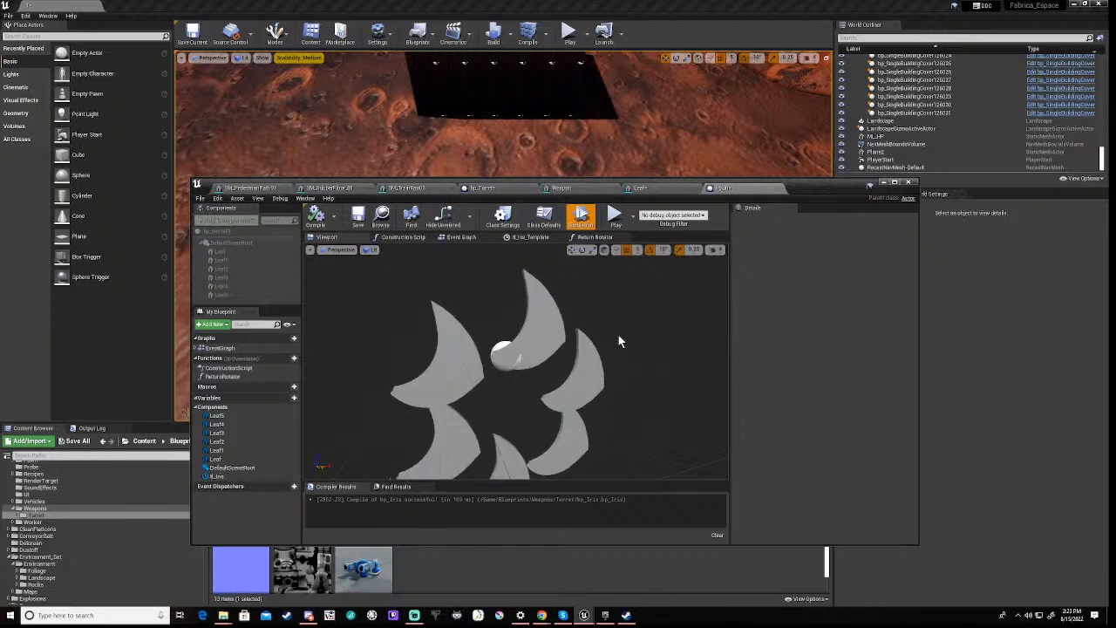
left_click(579, 223)
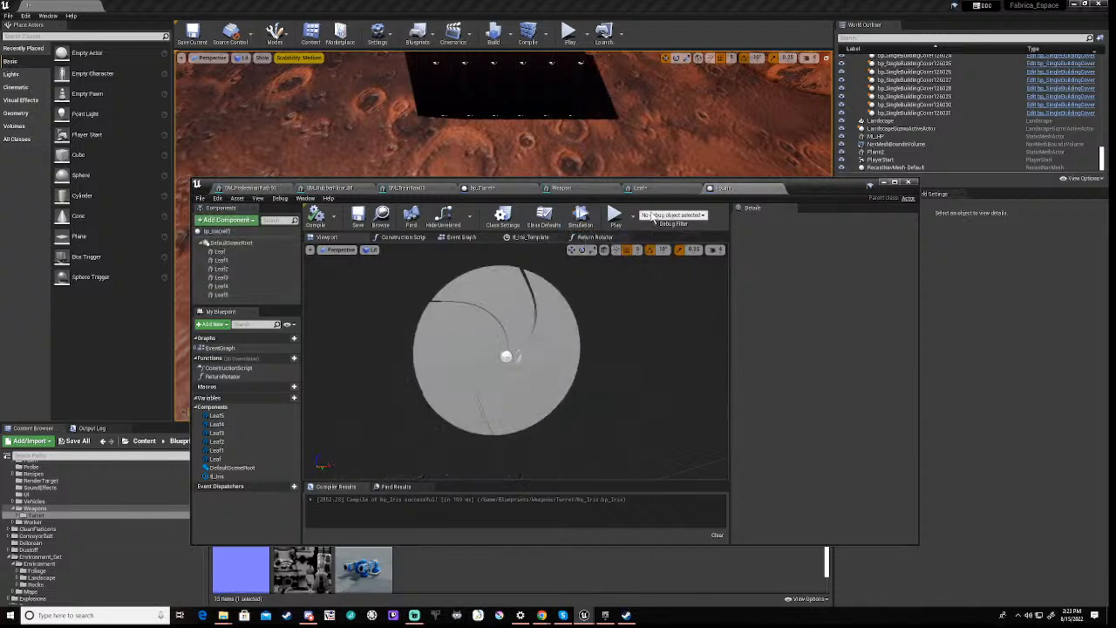
Examine how the Break Rotator and Make Rotator nodes are wired in bp_Iris's Return Rotator function
left_click(591, 238)
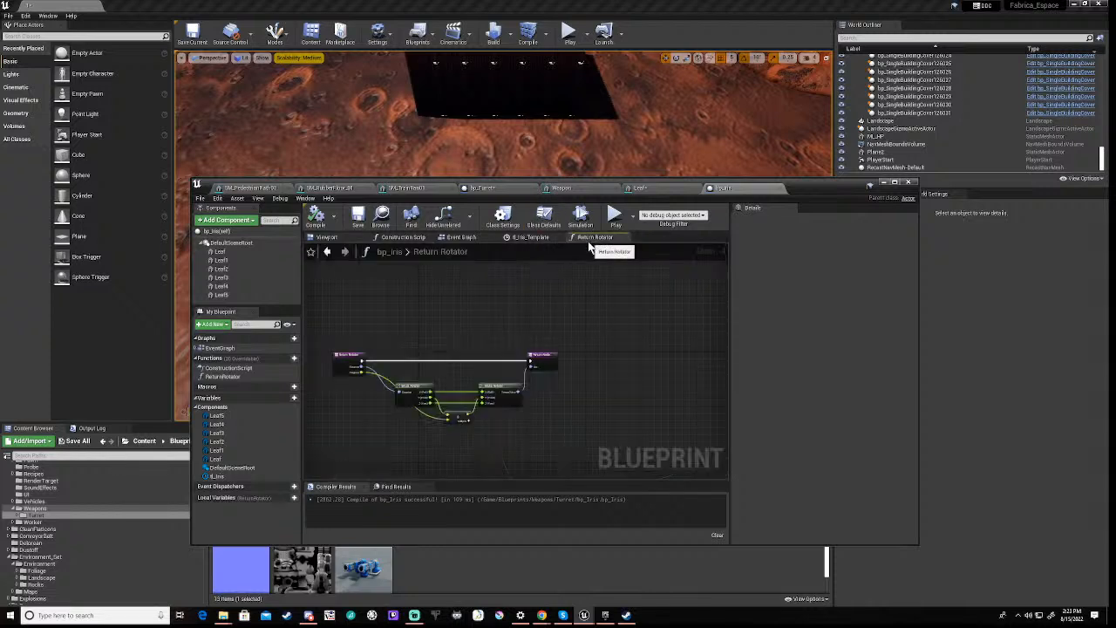
right_click_drag(394, 442, 487, 429)
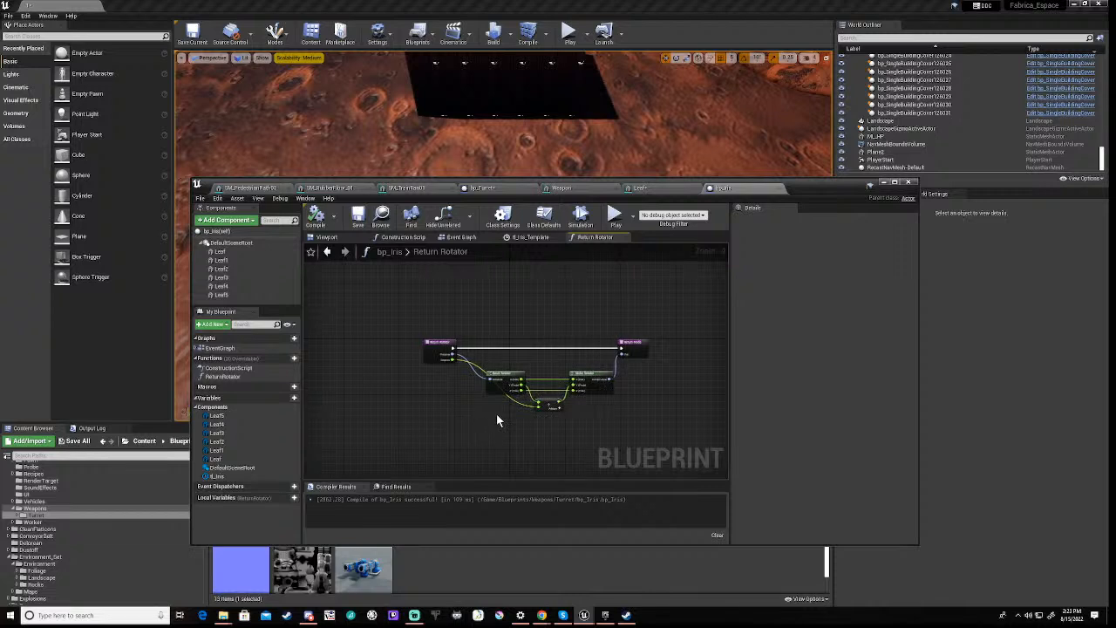
scroll(504, 405, "up", 4)
left_click_drag(524, 324, 660, 358)
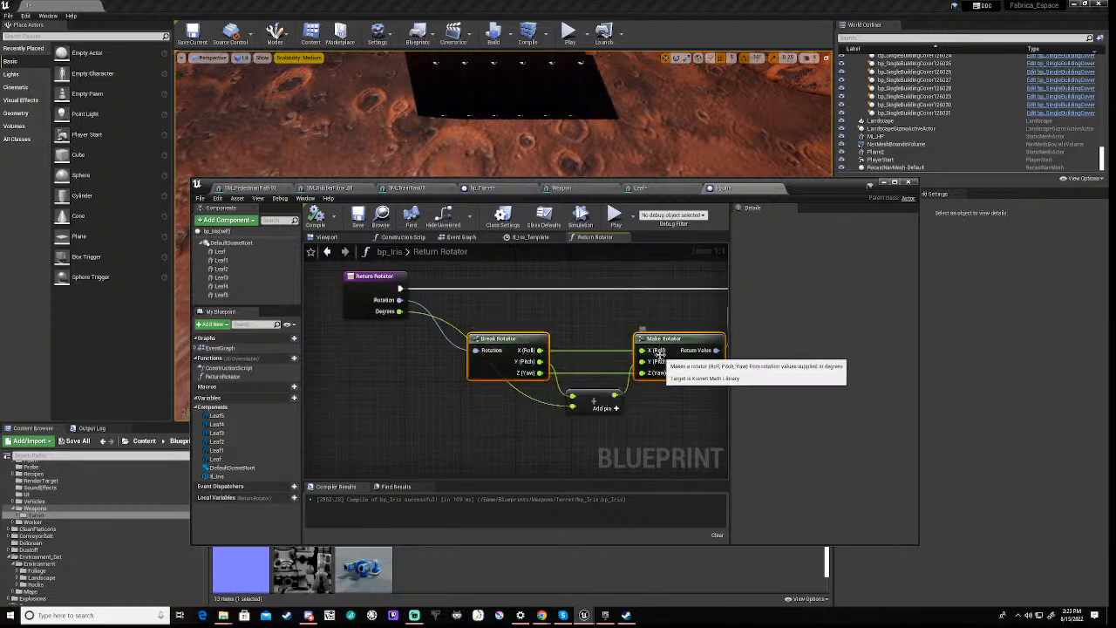
right_click_drag(668, 409, 579, 415)
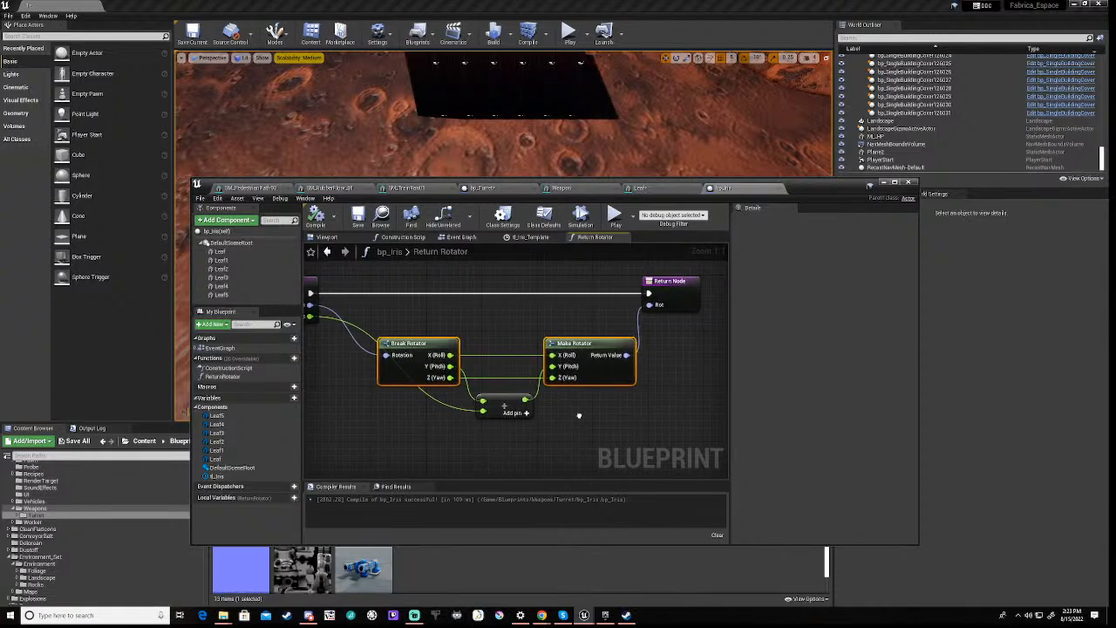
mouse_move(579, 415)
right_mouse_down()
mouse_move(538, 416)
mouse_move(610, 416)
mouse_move(577, 420)
mouse_move(600, 422)
mouse_move(586, 427)
right_mouse_up()
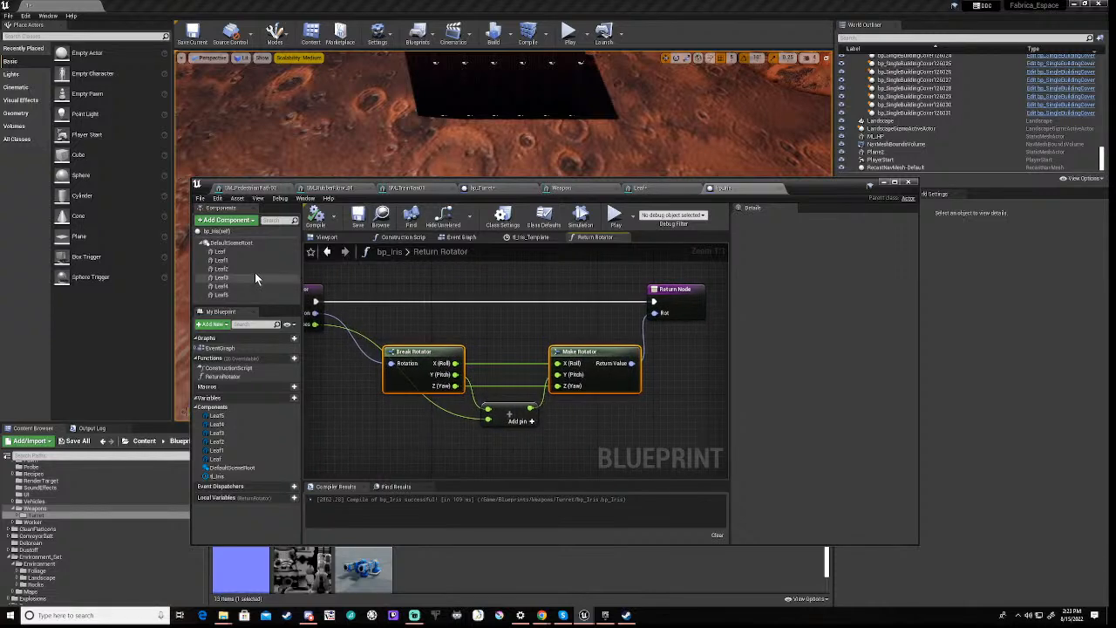
Try a different Y rotation on the Leaf component, check it in the 3D preview, and undo it
left_click(219, 251)
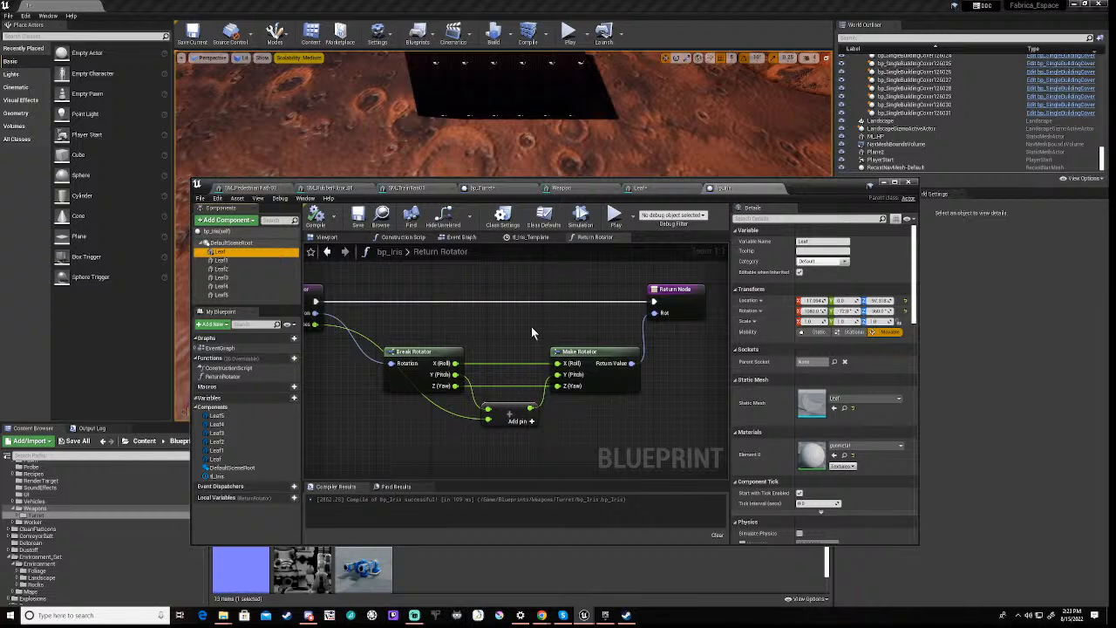
left_click(844, 312)
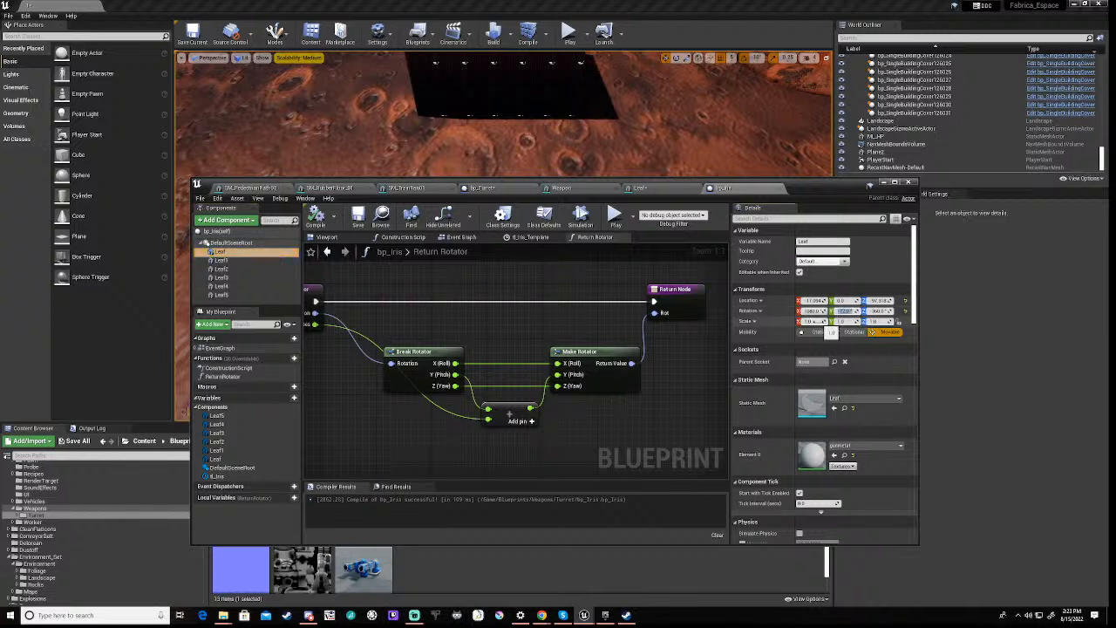
type("-8")
key("Return")
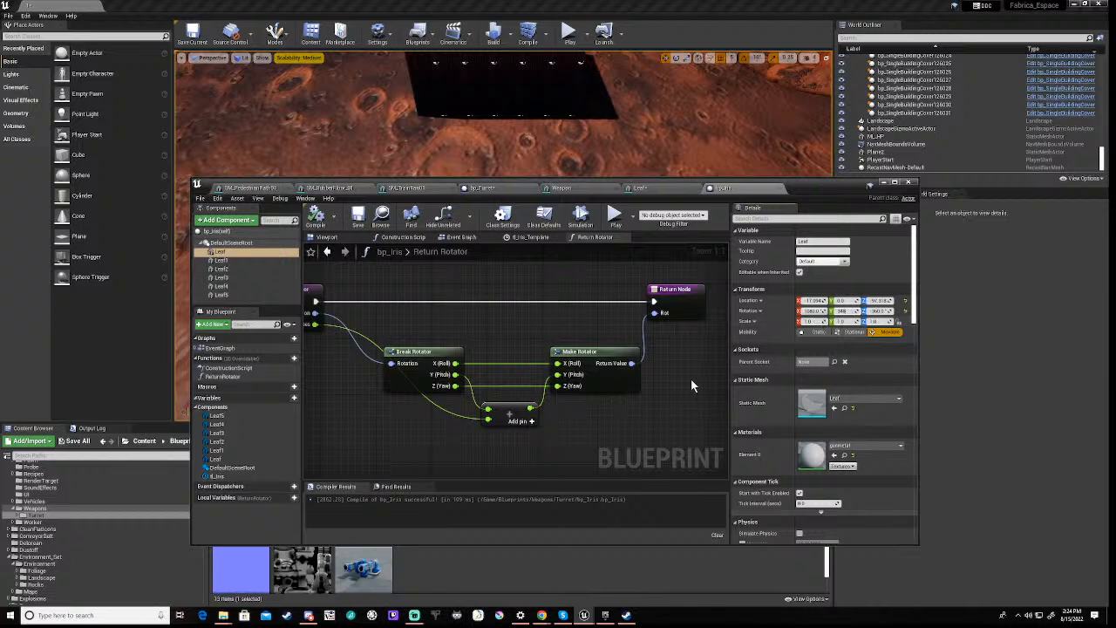
left_click(223, 260)
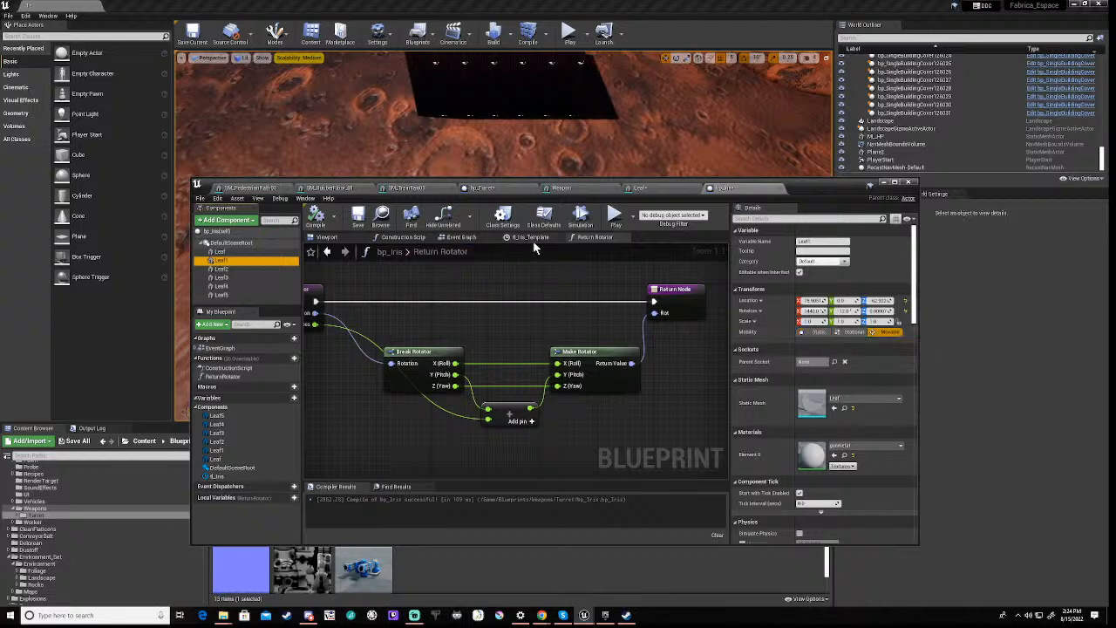
left_click(326, 237)
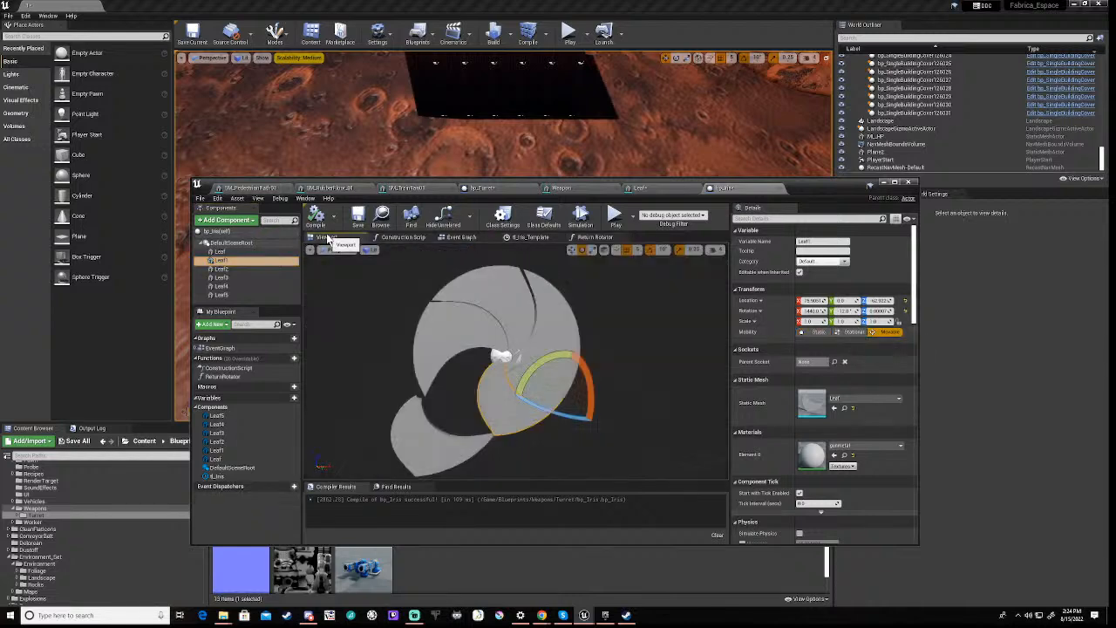
left_click(237, 252)
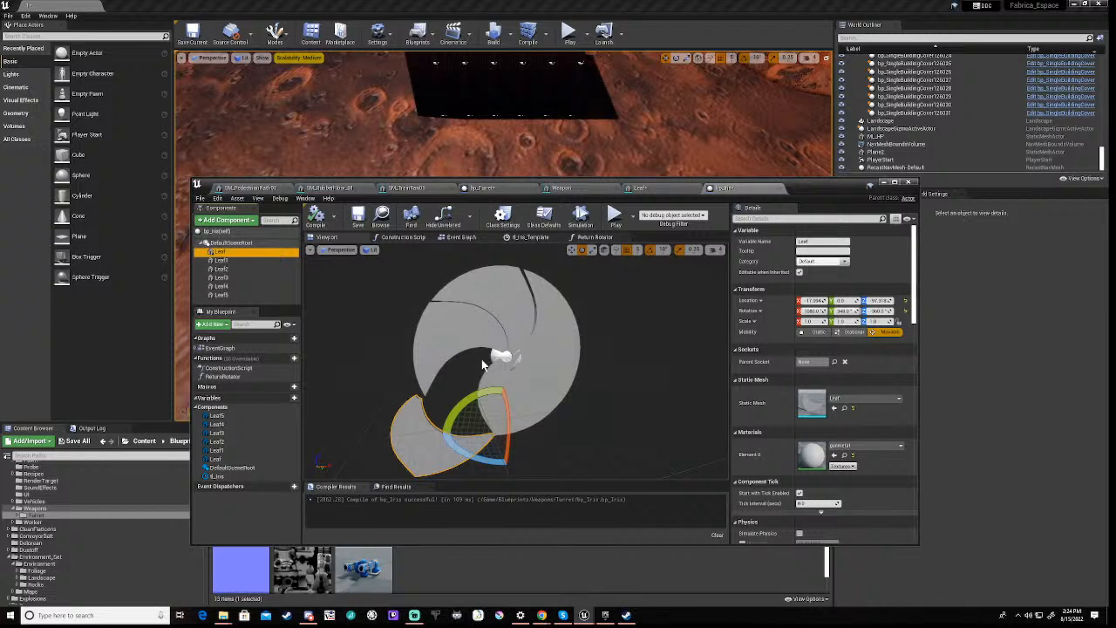
key("Escape")
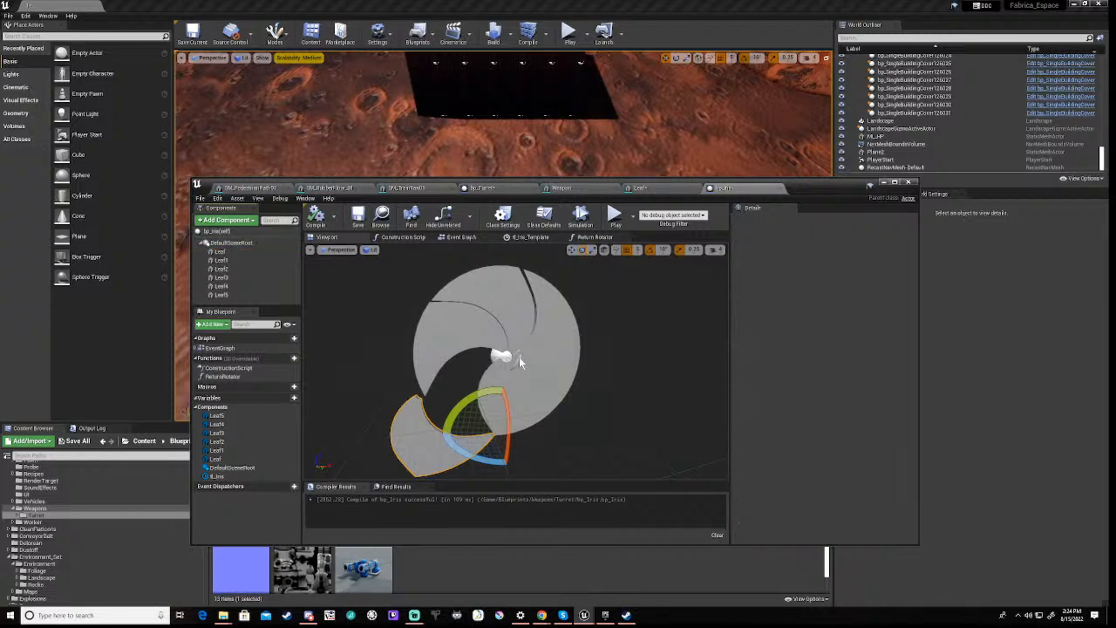
key("ctrl+z")
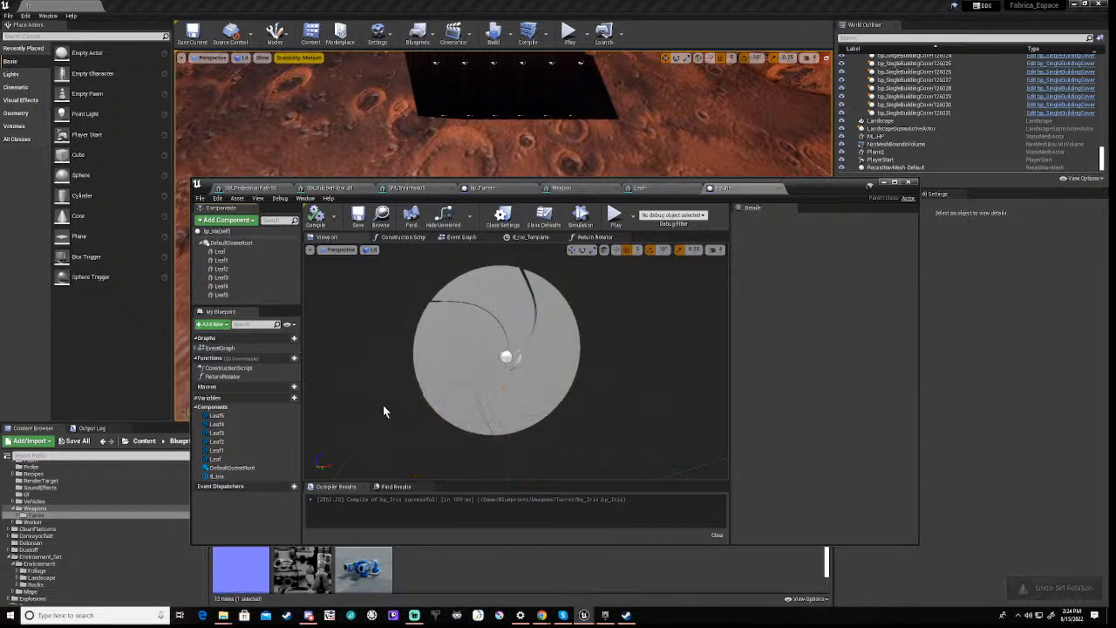
Rotate the Leaf component 60° in pitch and back to its closed position, and compile the blueprint
left_click(443, 403)
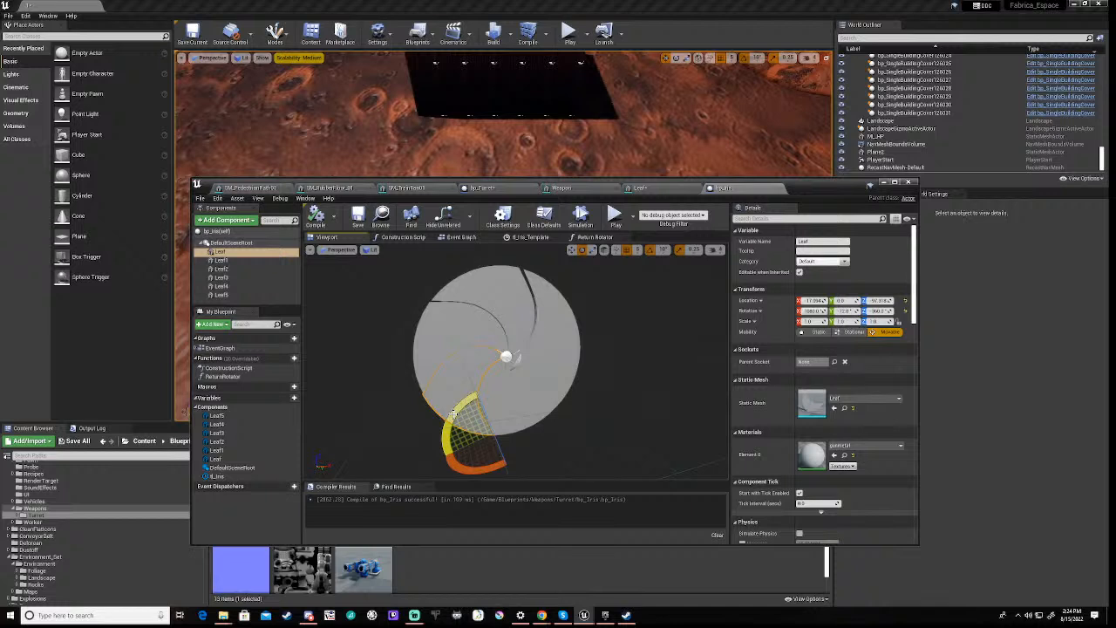
left_click_drag(453, 413, 532, 443)
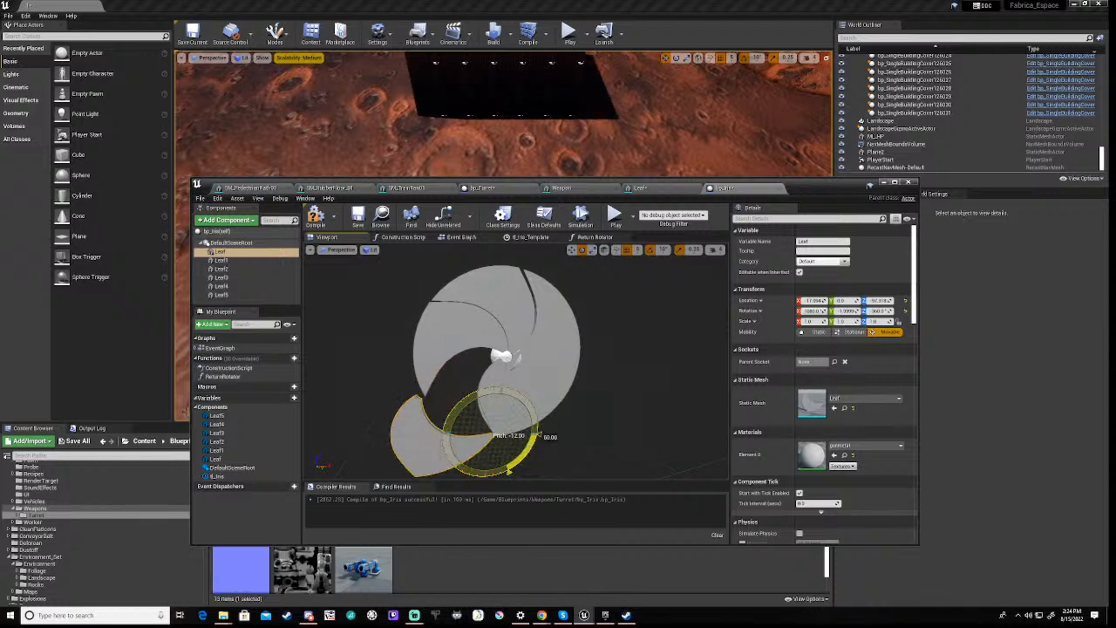
left_click_drag(536, 442, 509, 472)
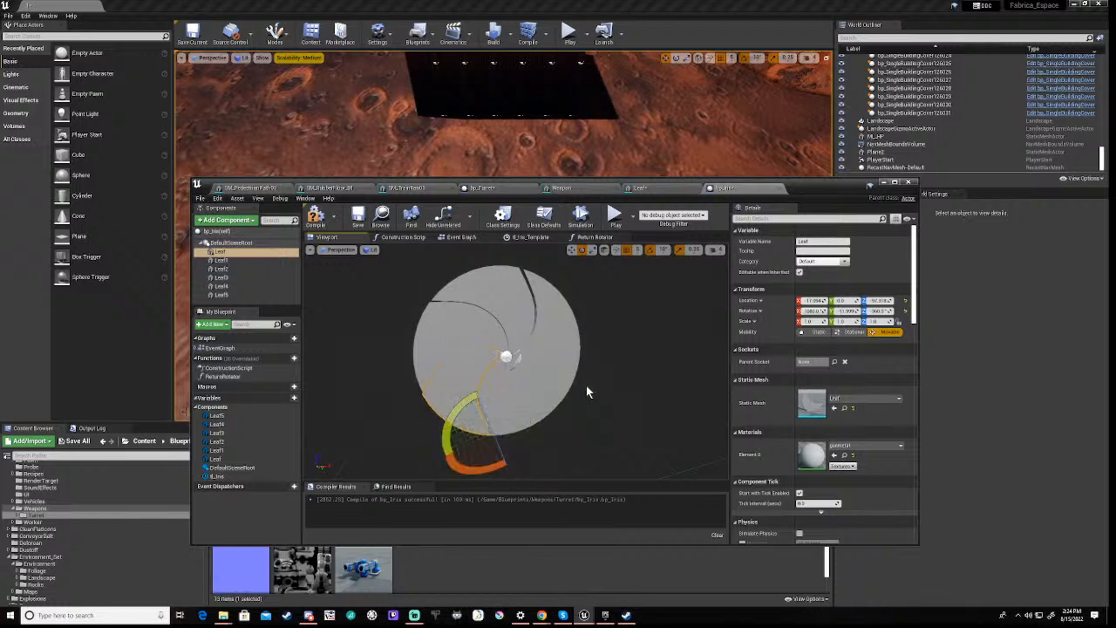
left_click(316, 216)
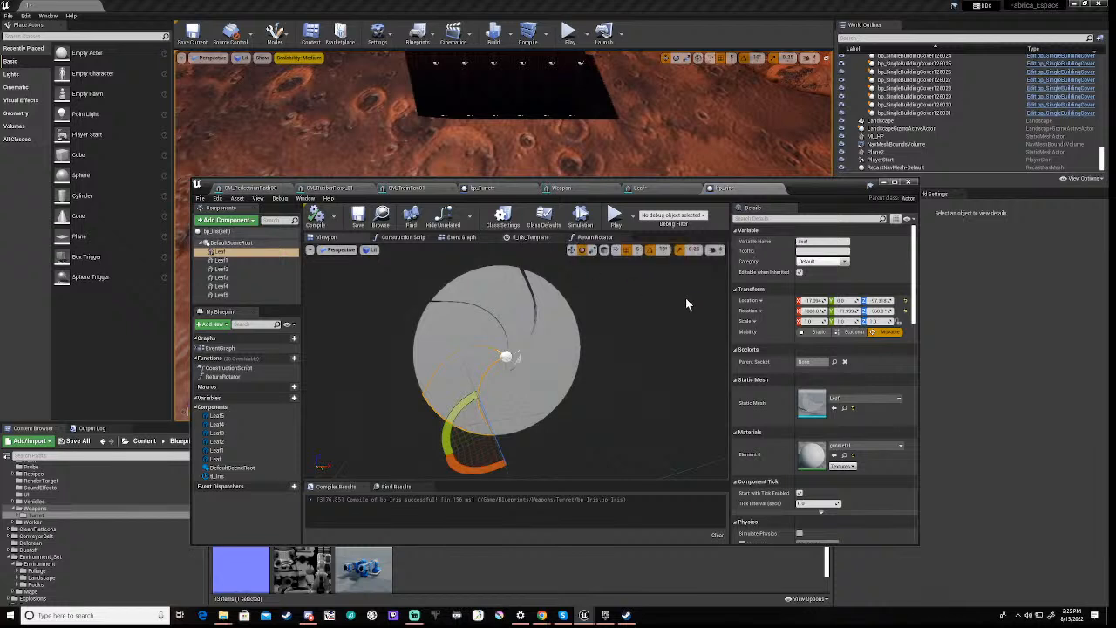
Check the Y rotation values of the individual iris leaves, and bring up the bp_Iris event graph
left_click(844, 310)
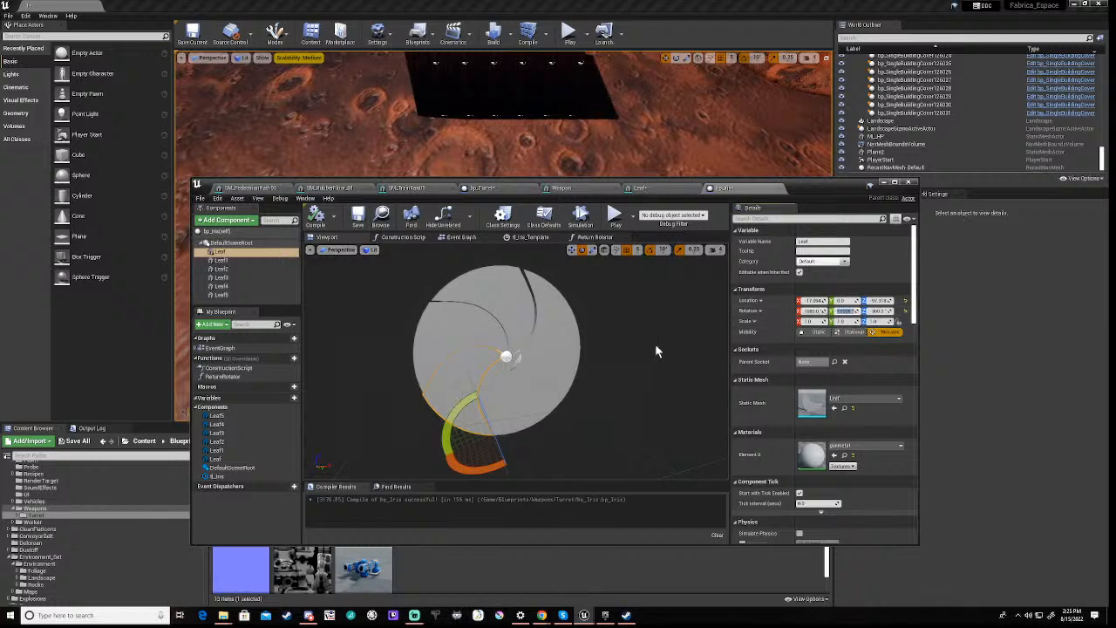
type("-")
key("Return")
left_click(449, 337)
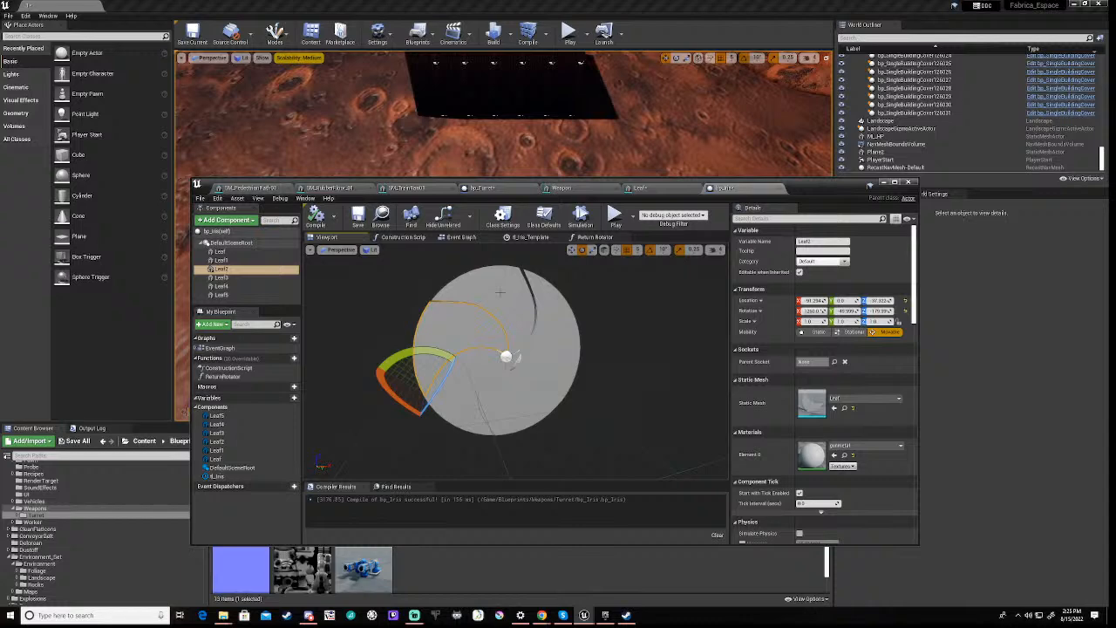
left_click(501, 295)
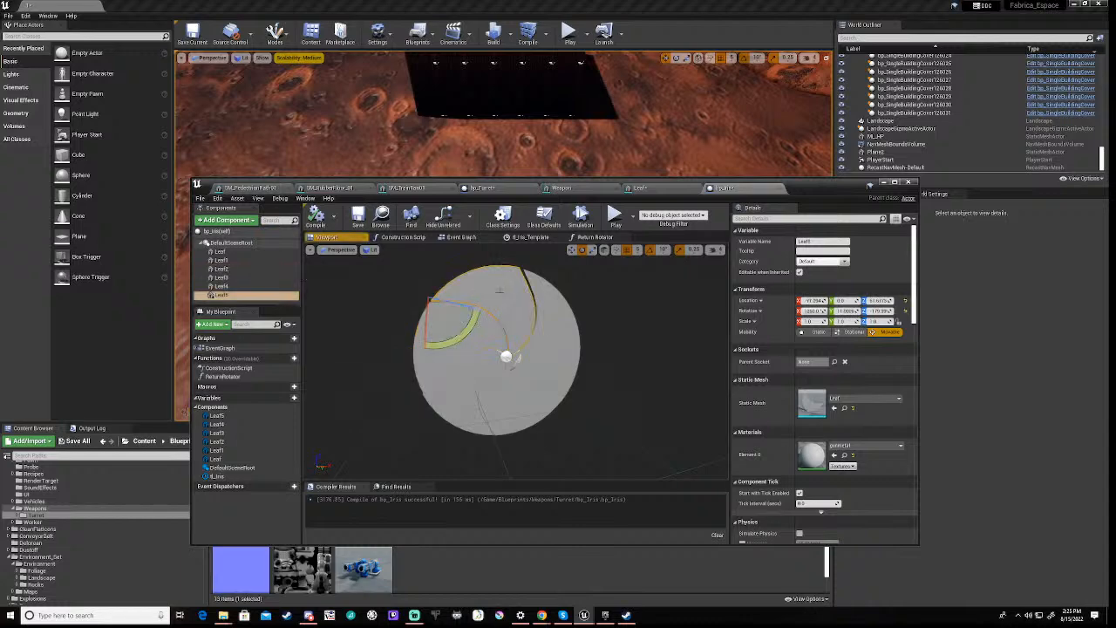
left_click(567, 325)
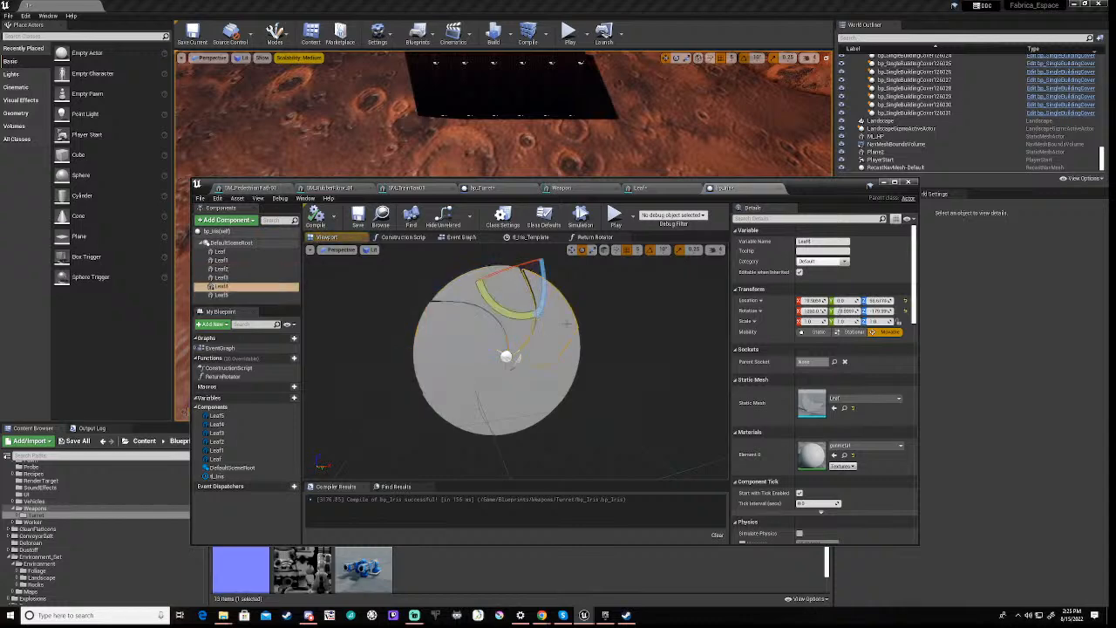
left_click(541, 394)
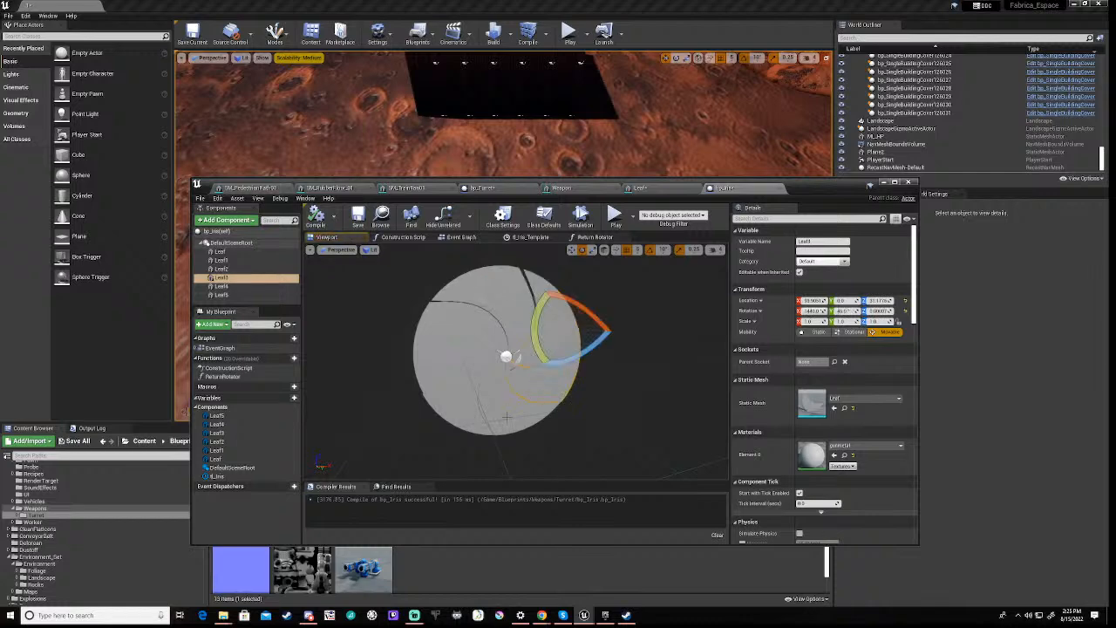
left_click(506, 417)
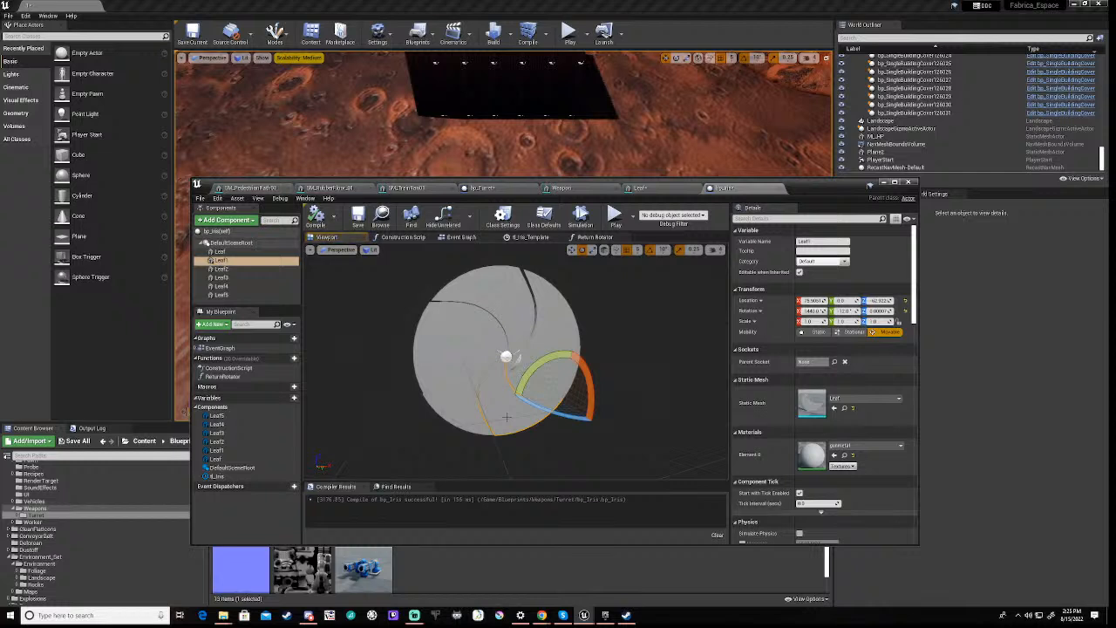
left_click(512, 320)
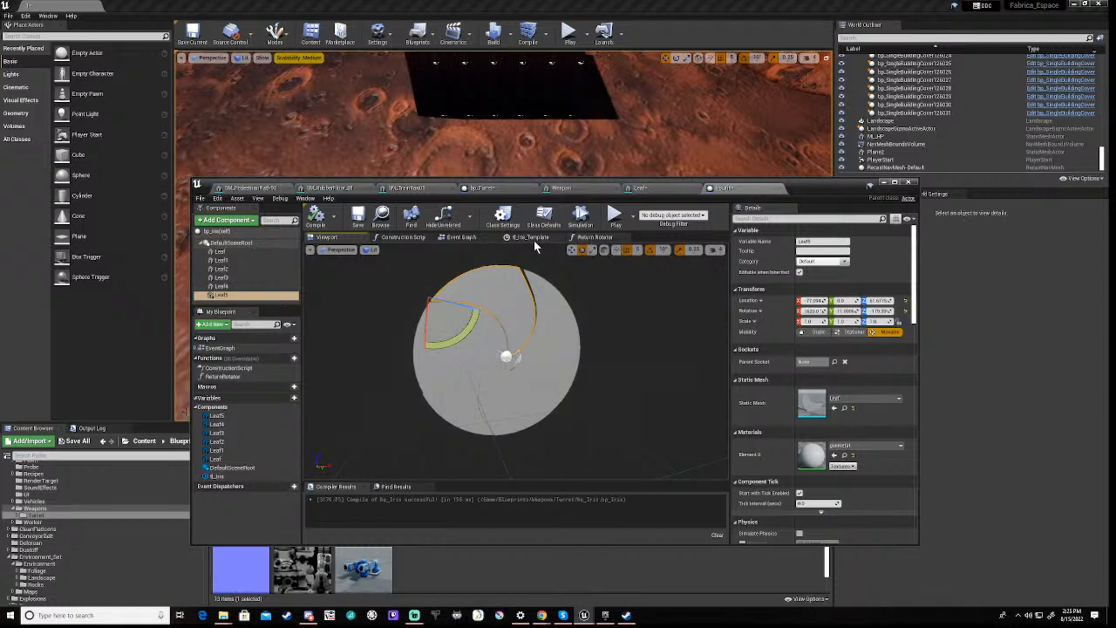
left_click(457, 238)
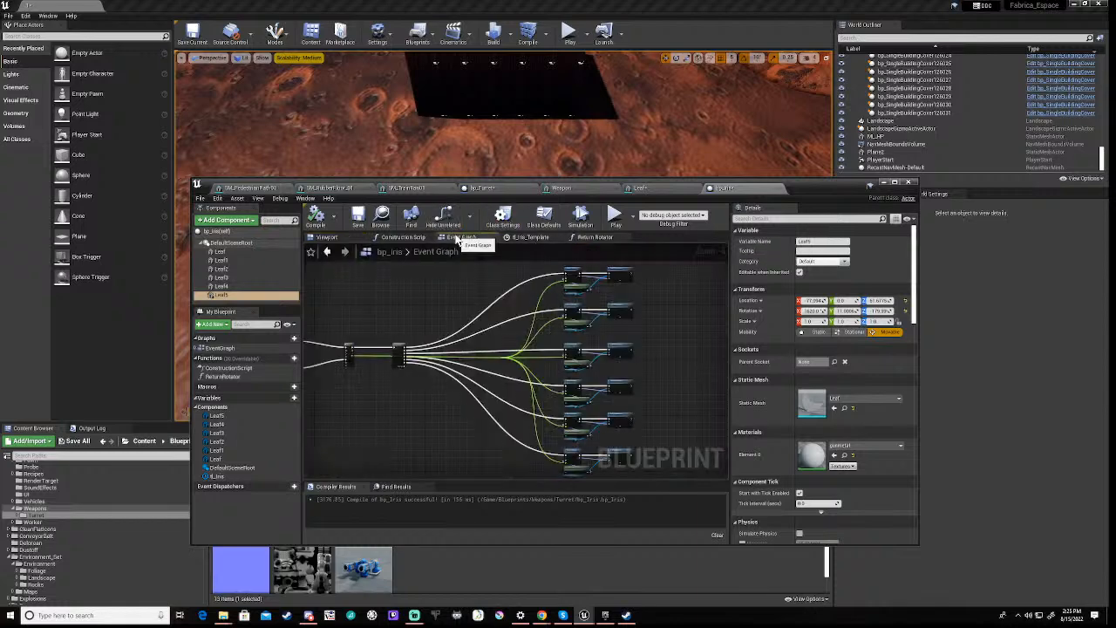
Examine how tl_Iris and the Sequence feed each leaf's Return Rotator and SetWorldRotation nodes, including the Return Rotator function
right_click_drag(473, 392, 666, 398)
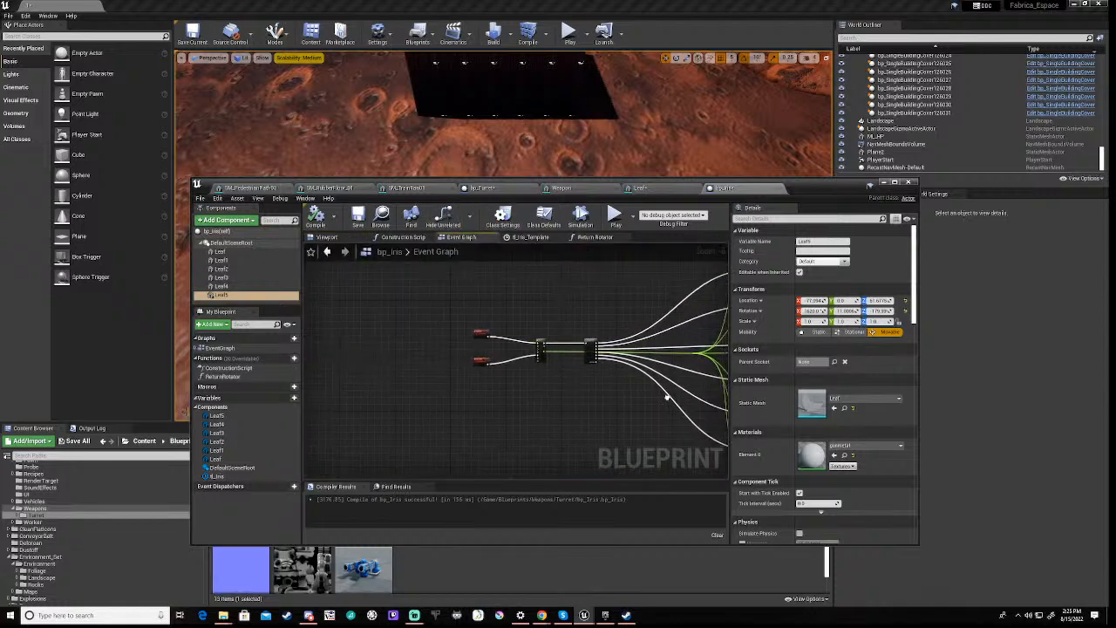
scroll(562, 366, "up", 4)
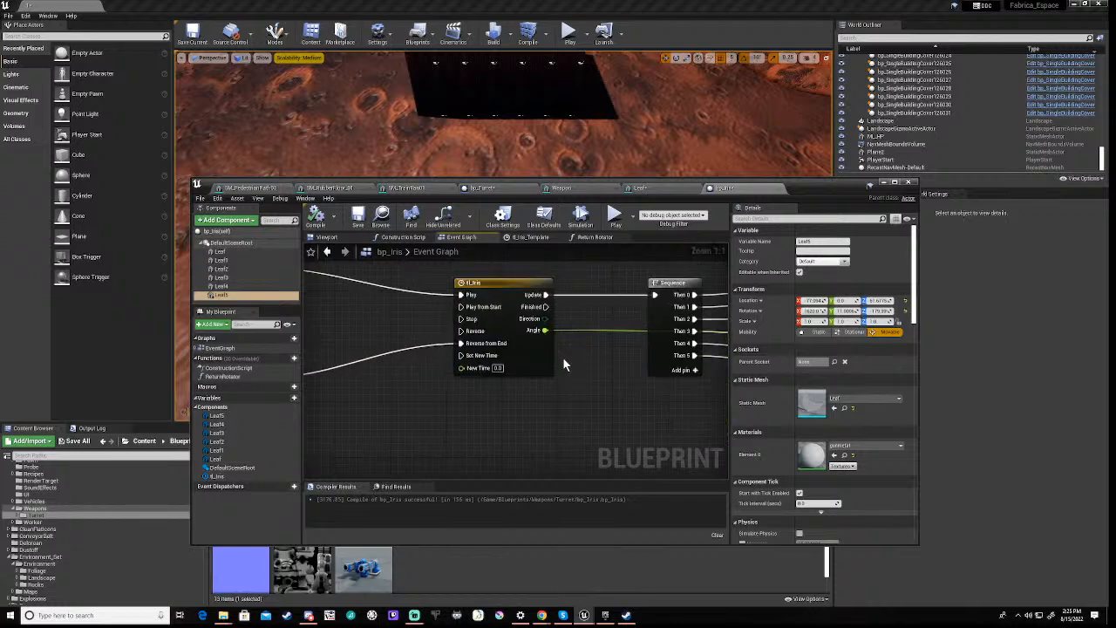
scroll(562, 356, "down", 2)
right_click_drag(650, 366, 528, 367)
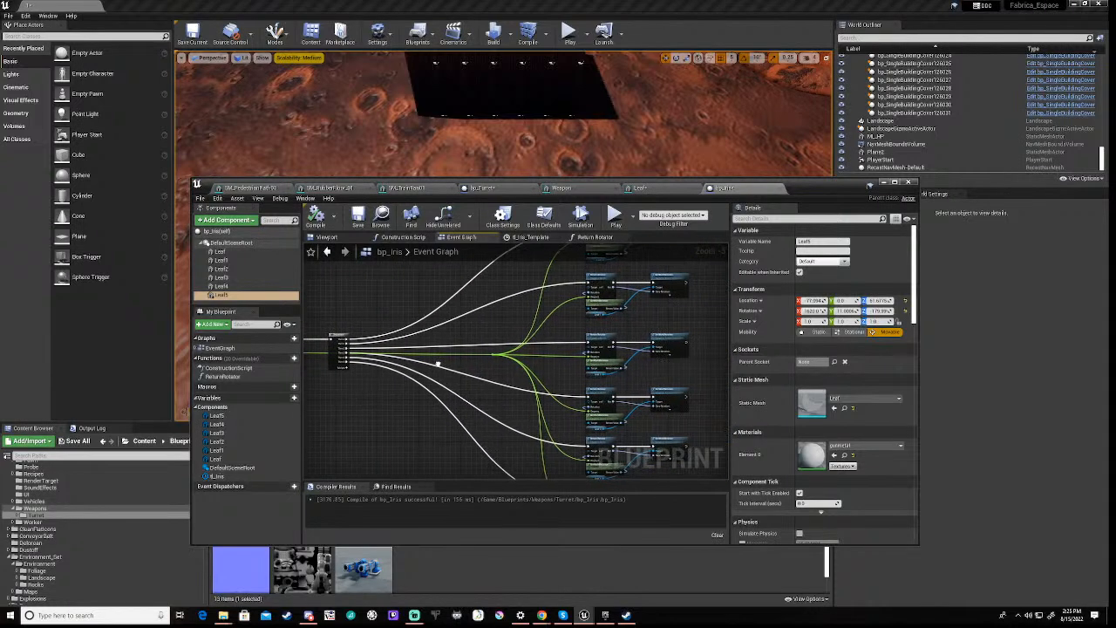
scroll(606, 353, "up", 2)
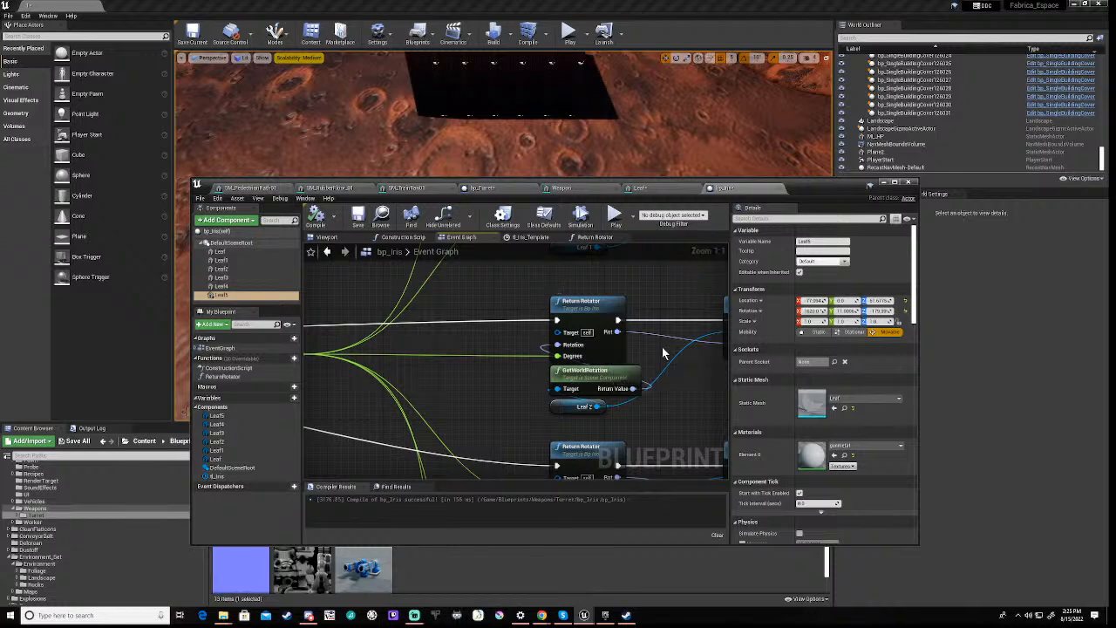
right_click_drag(662, 349, 579, 353)
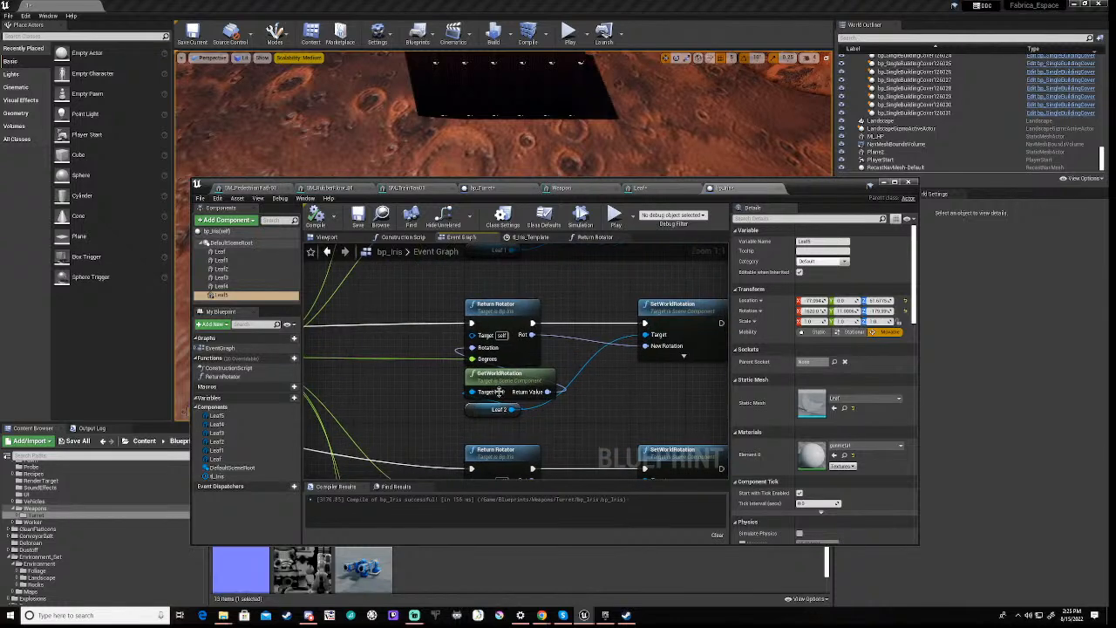
scroll(613, 397, "down", 2)
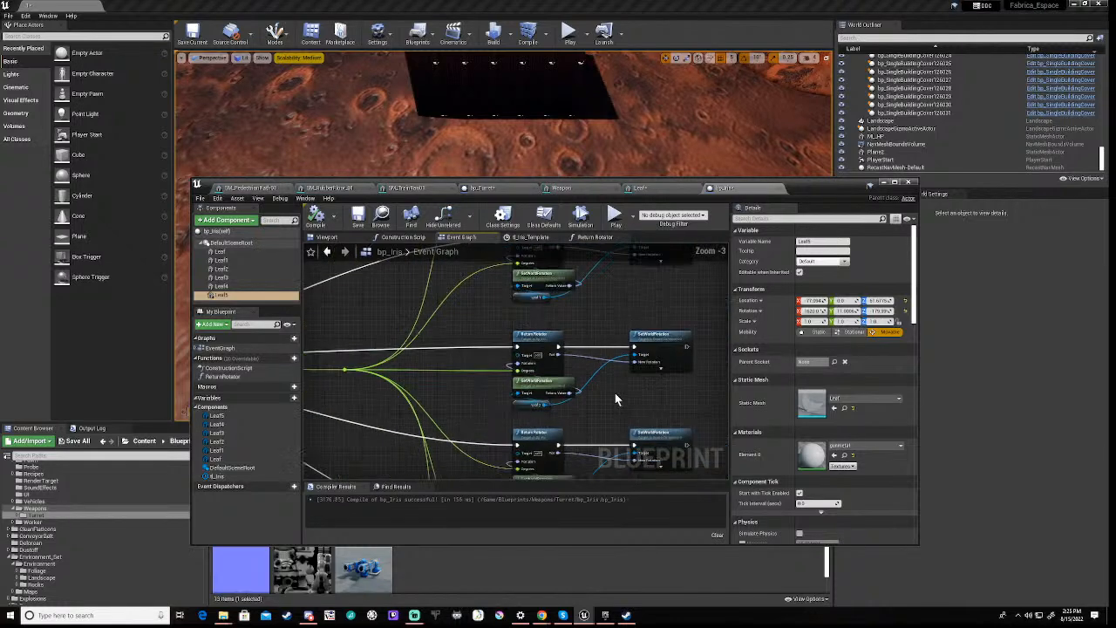
scroll(602, 409, "down", 1)
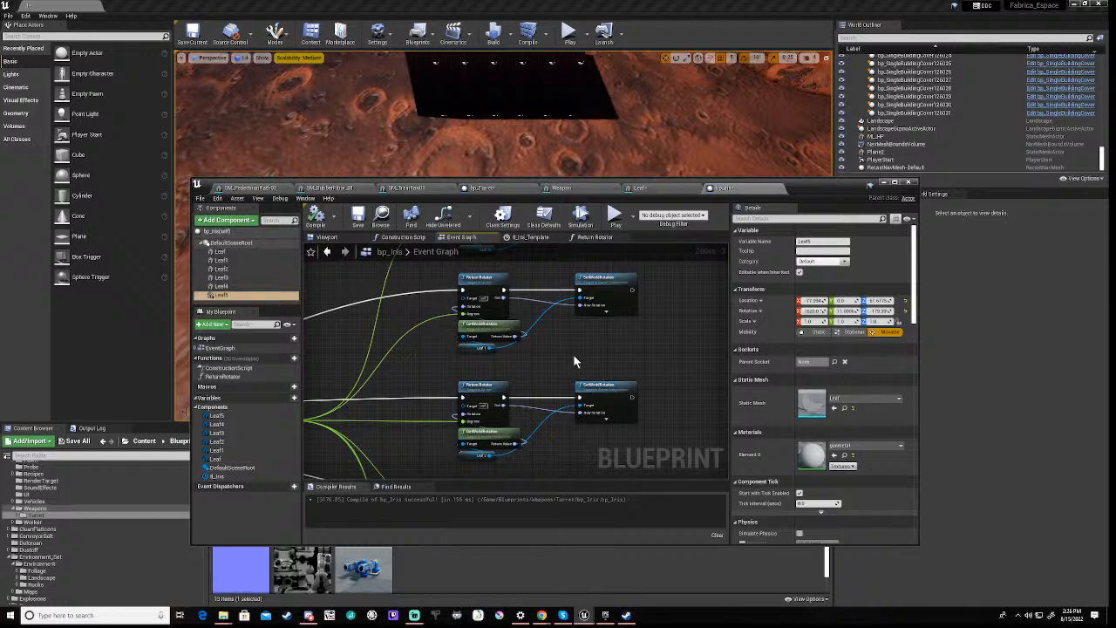
scroll(573, 355, "up", 3)
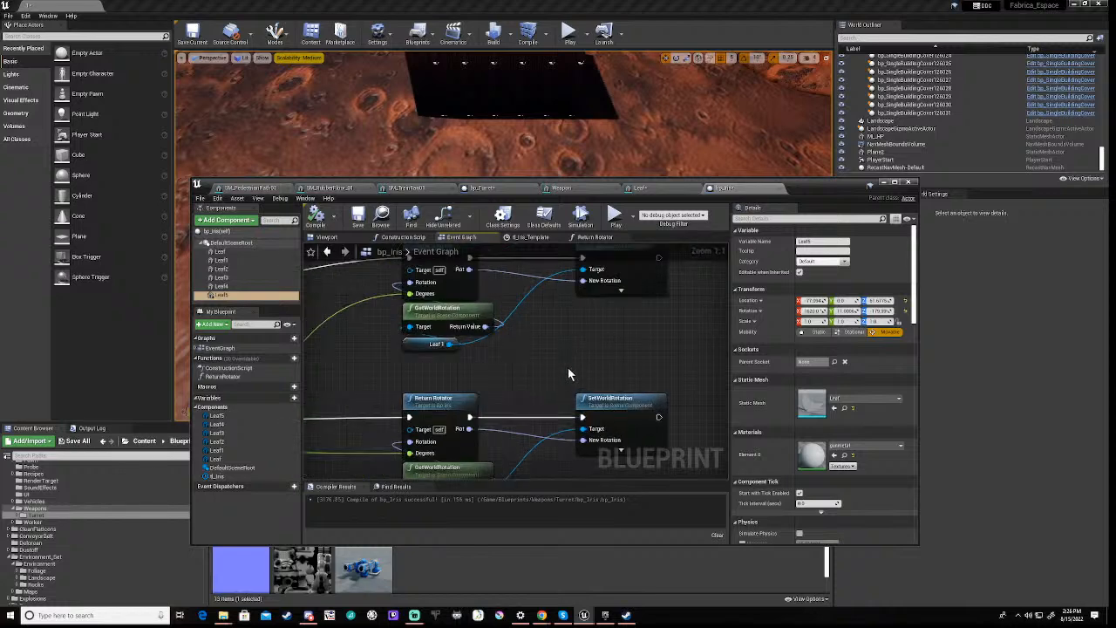
scroll(567, 367, "down", 3)
right_click_drag(557, 377, 588, 279)
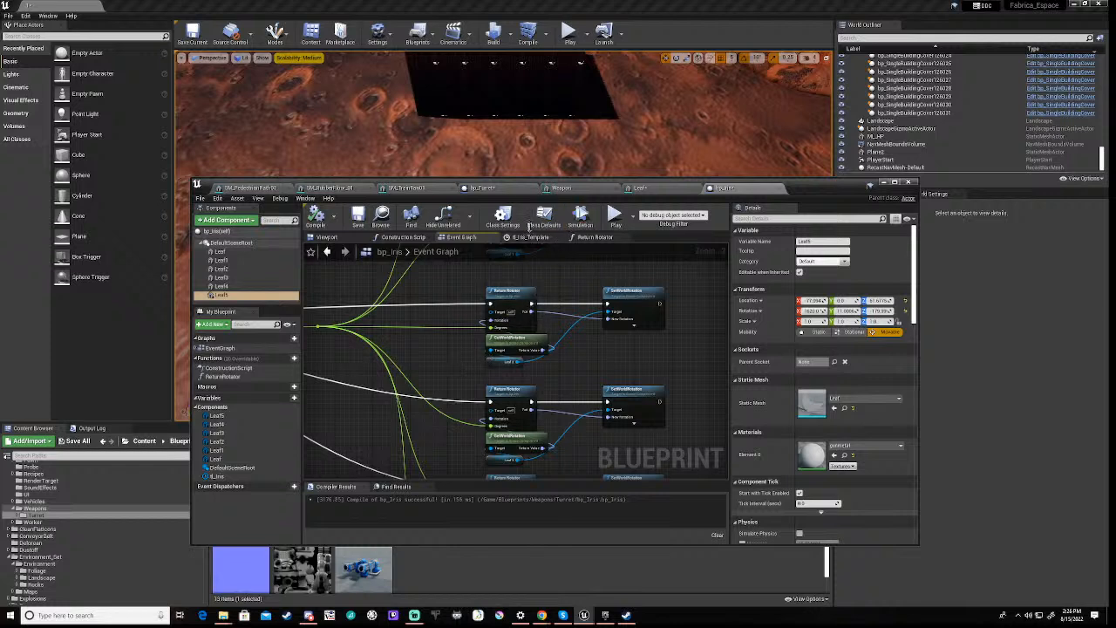
left_click(593, 238)
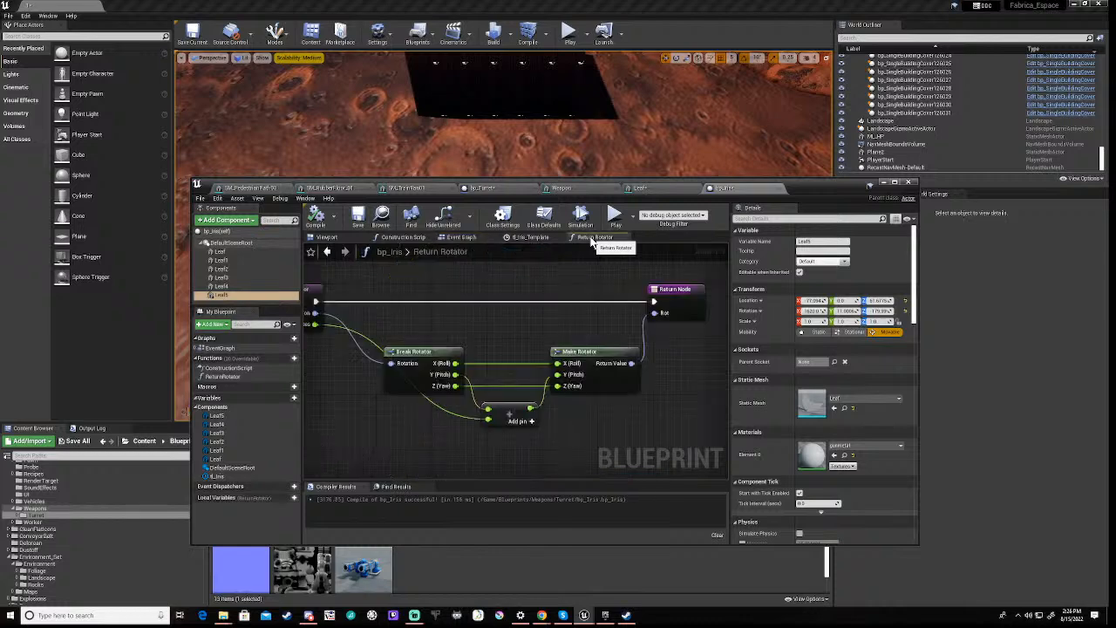
Replace the Leaf2 component's negative Y rotation with its positive equivalent, and save the bp_Iris blueprint
left_click(328, 238)
left_click(220, 252)
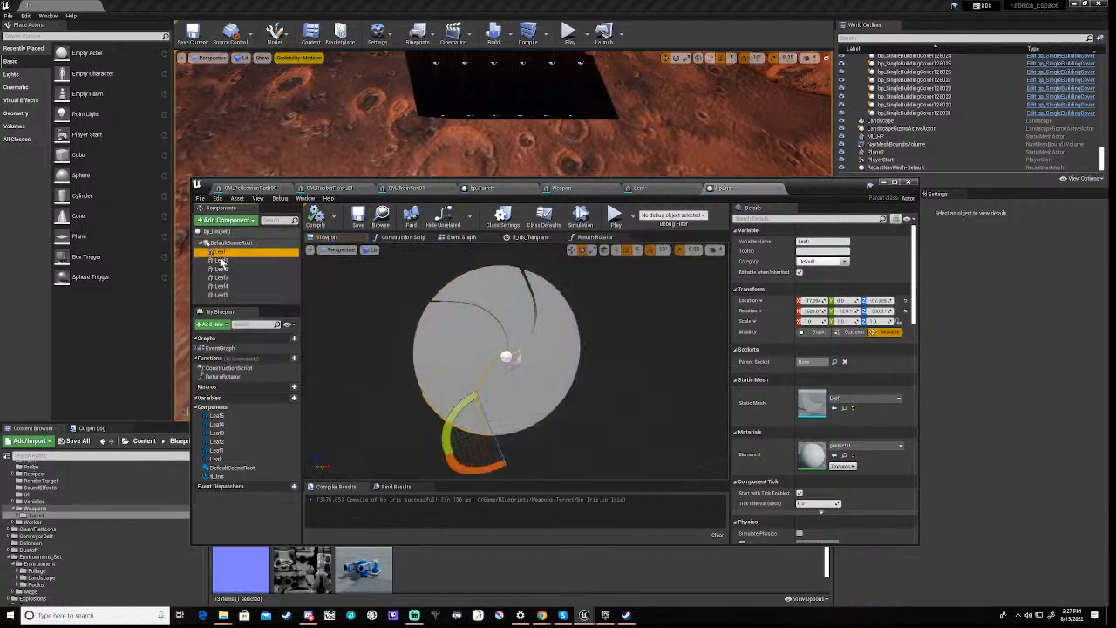
left_click(221, 260)
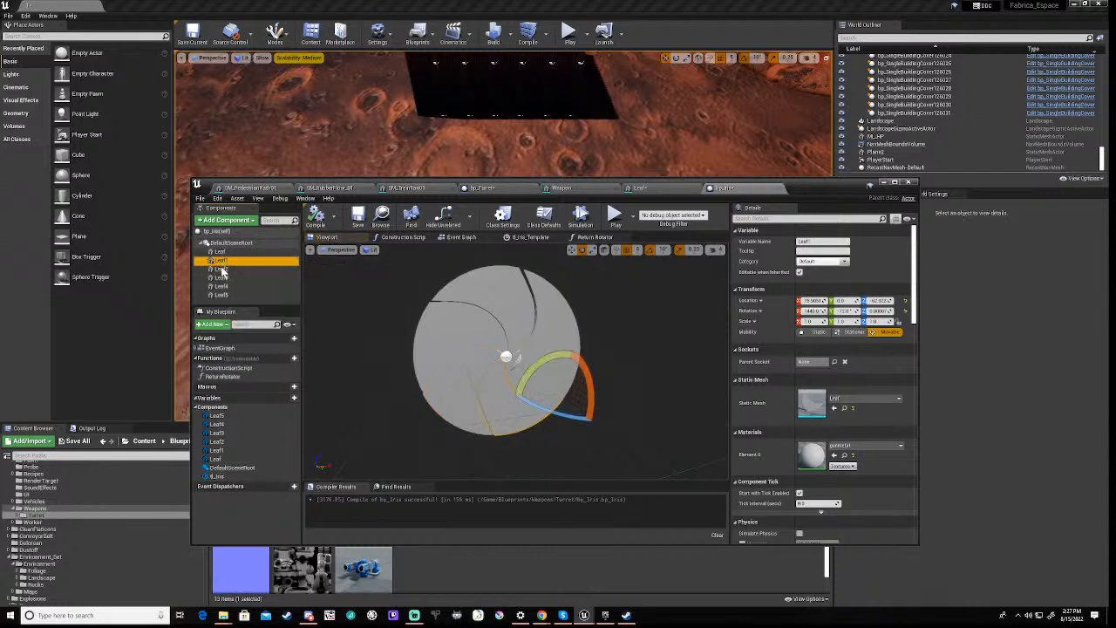
left_click(222, 271)
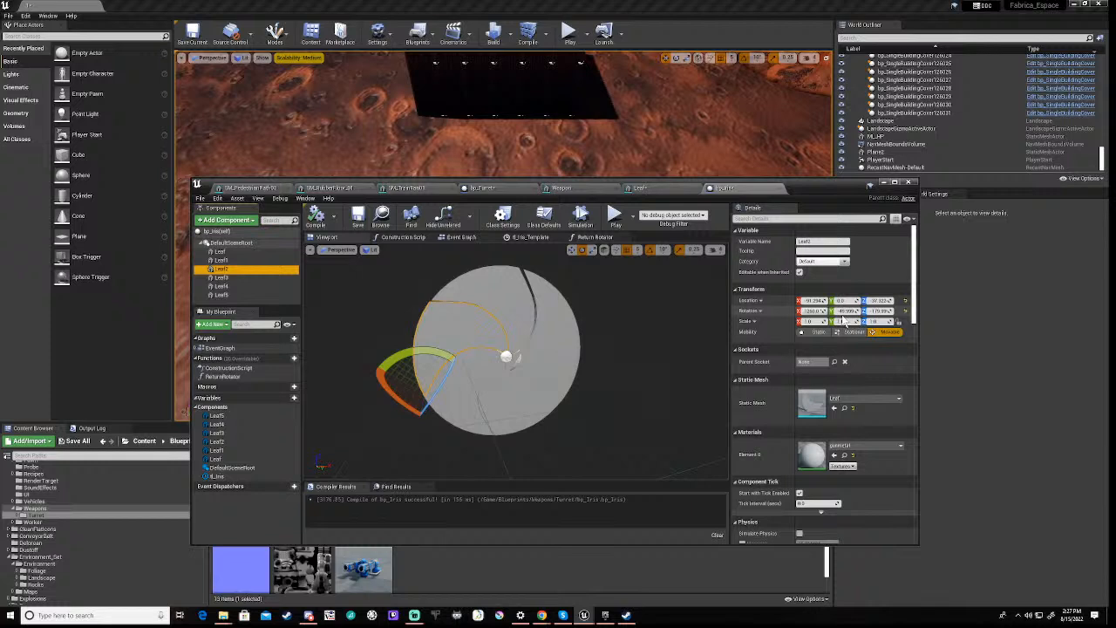
left_click(845, 311)
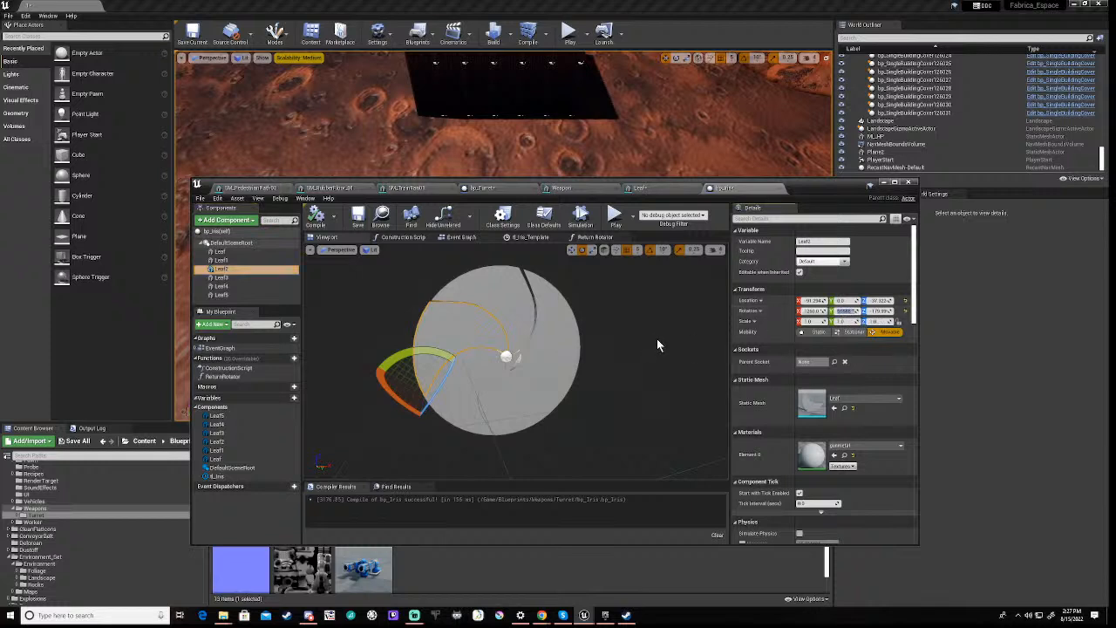
type("35")
key("Return")
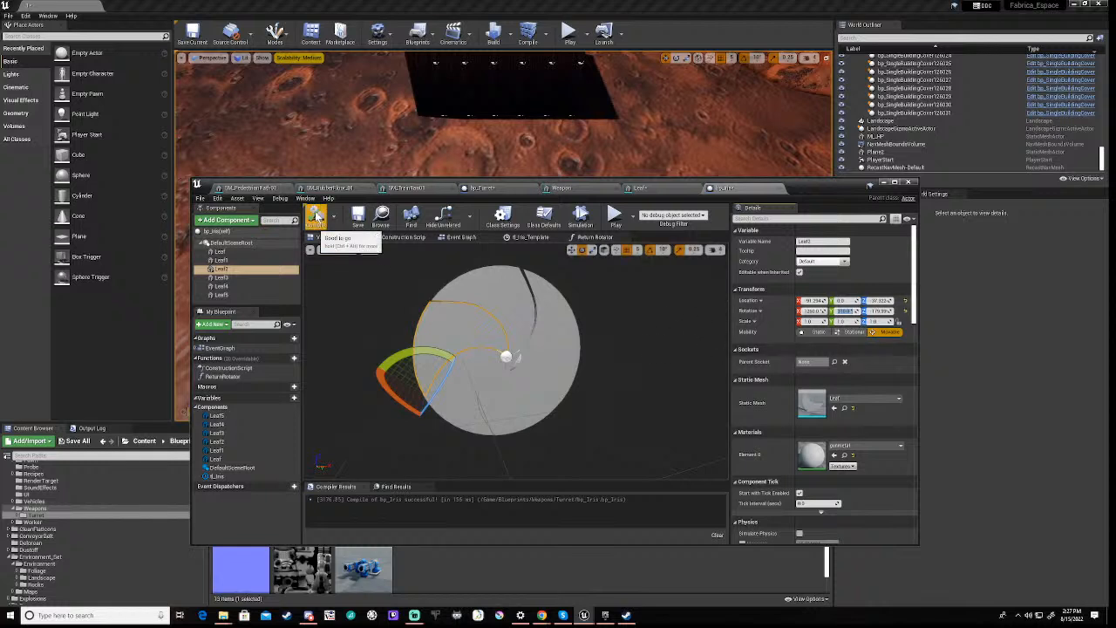
left_click(357, 216)
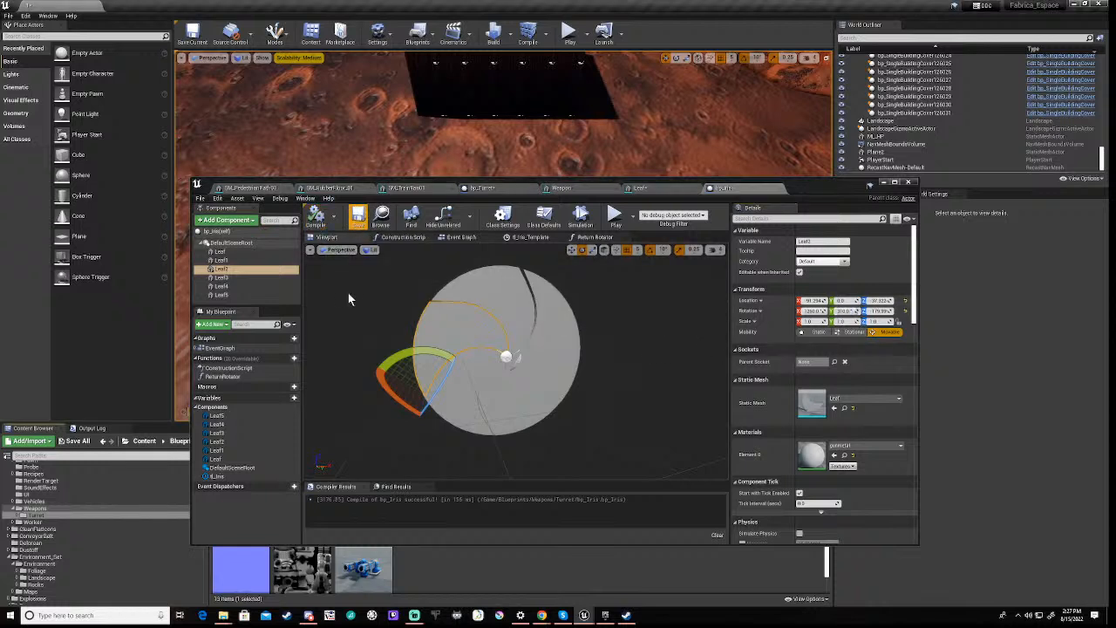
Check the Y rotations of Leaf5, Leaf4 and Leaf3, and replace Leaf1's negative Y rotation with its positive equivalent
left_click(509, 294)
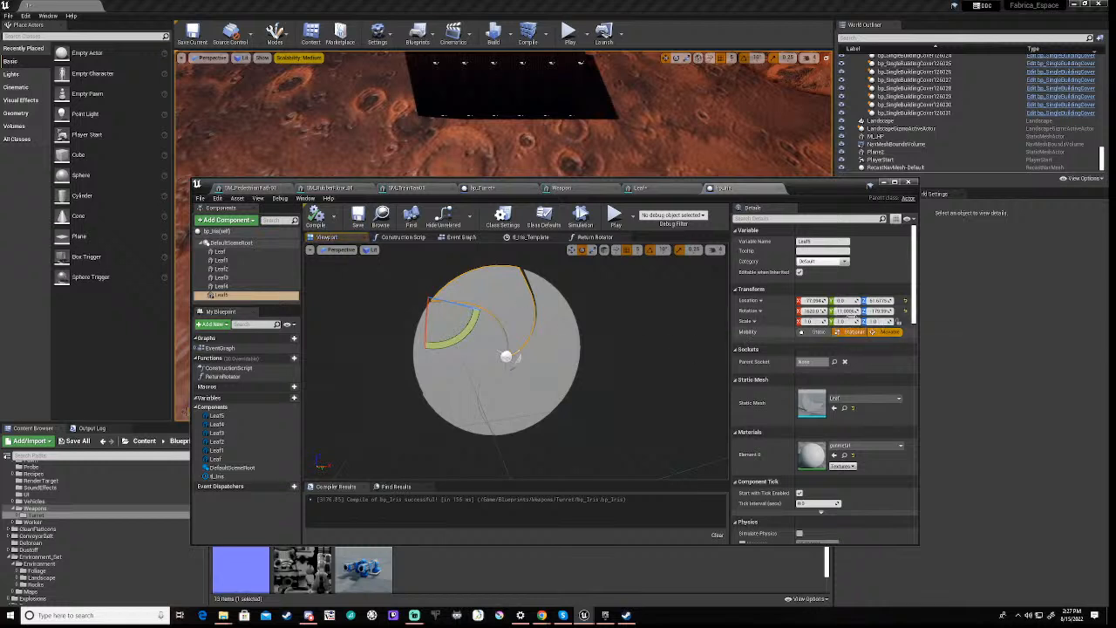
left_click(567, 320)
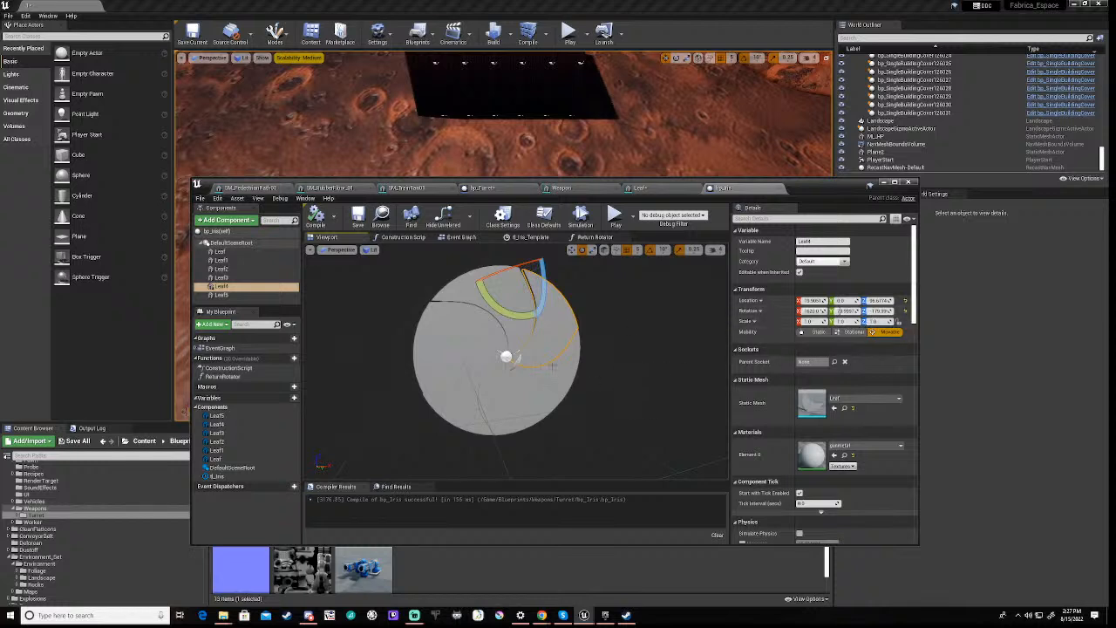
left_click(550, 377)
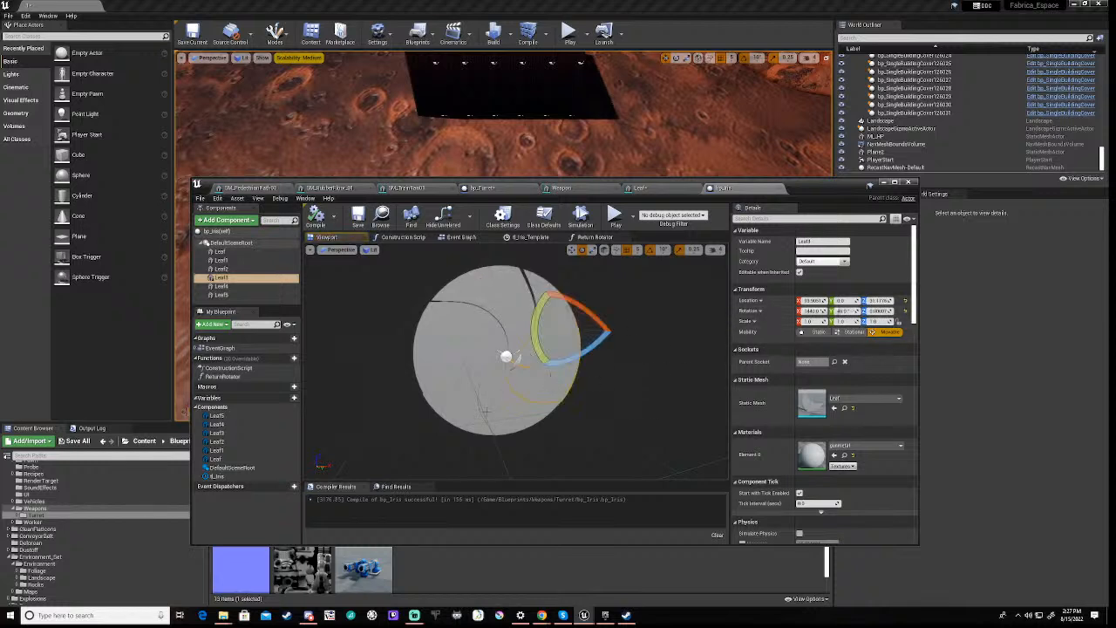
left_click(499, 418)
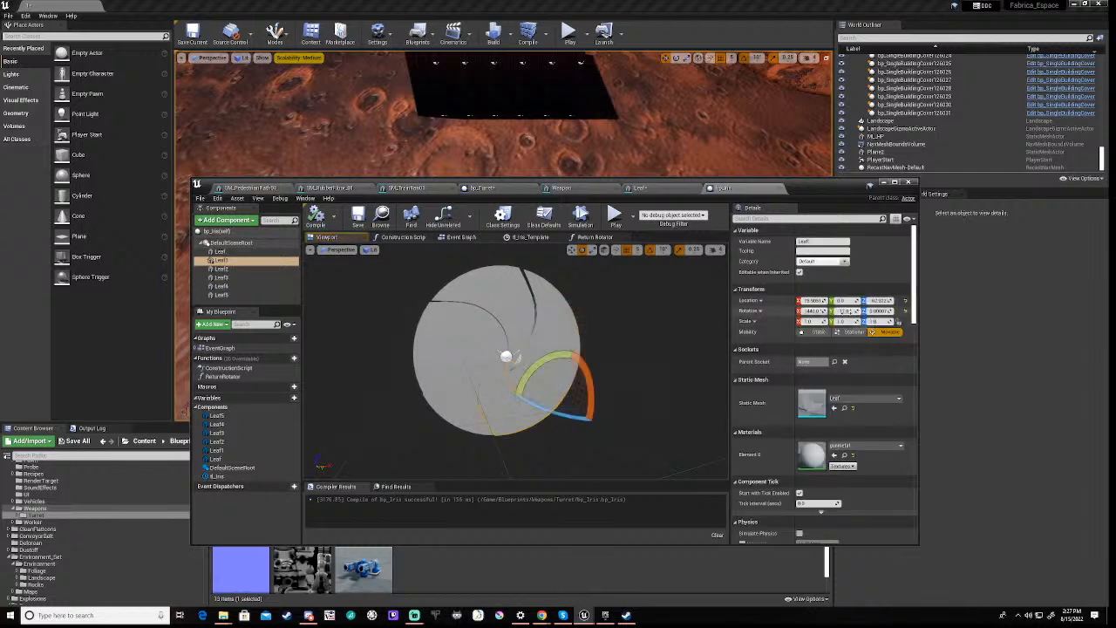
left_click(844, 311)
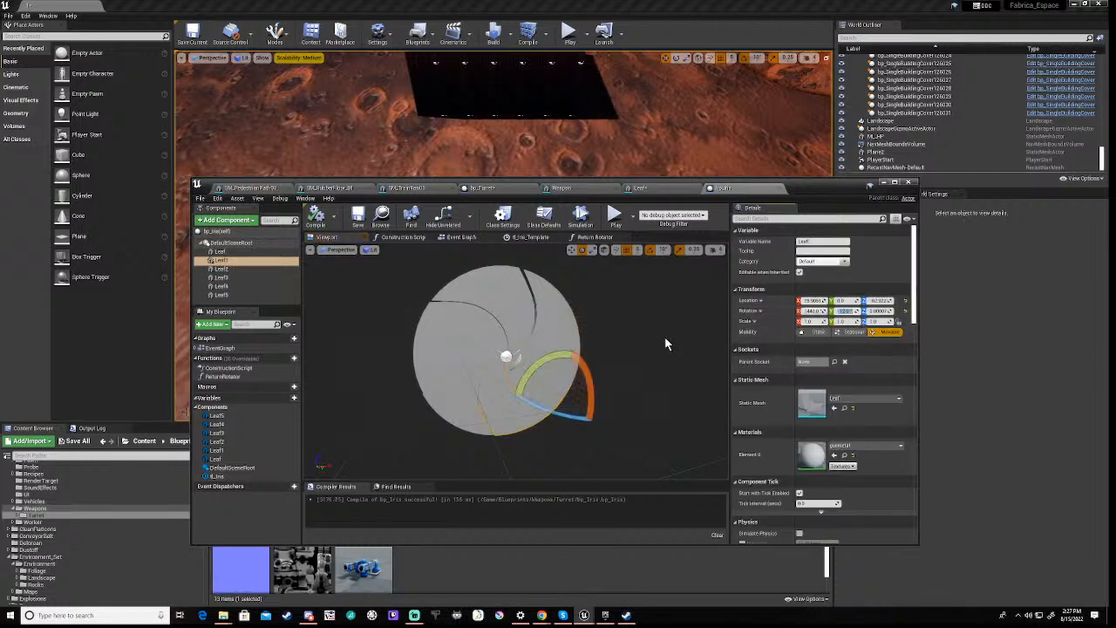
type("360")
key("Return")
Replace the Leaf component's negative Y rotation with its positive equivalent, recheck other leaves' rotations, and save the blueprint
left_click(450, 397)
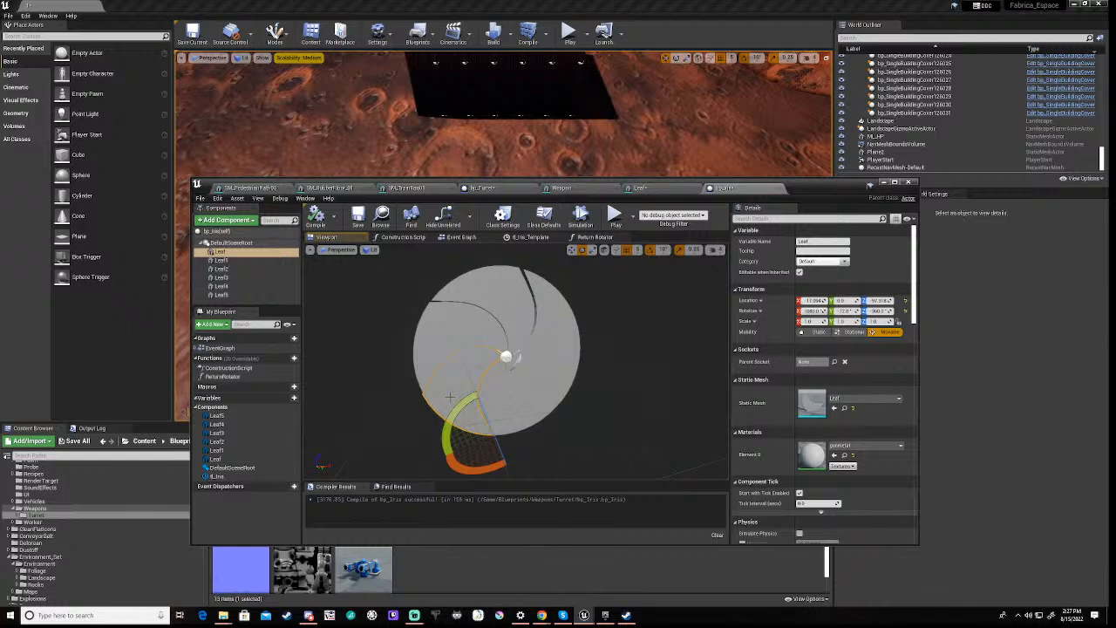
left_click(844, 310)
type("0")
key("Return")
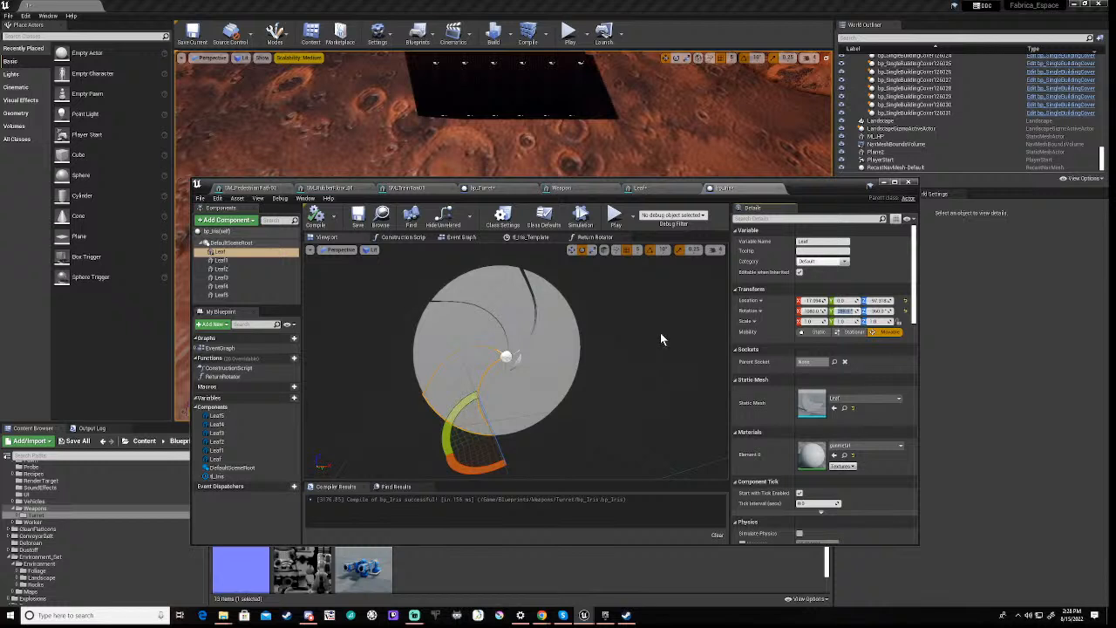
left_click(434, 334)
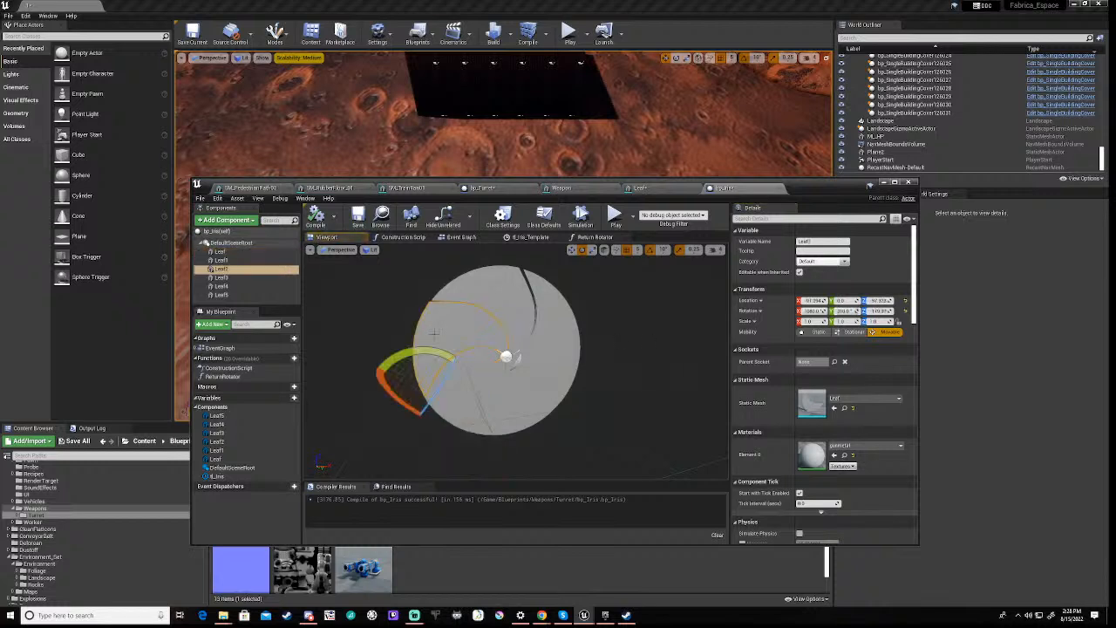
left_click(466, 312)
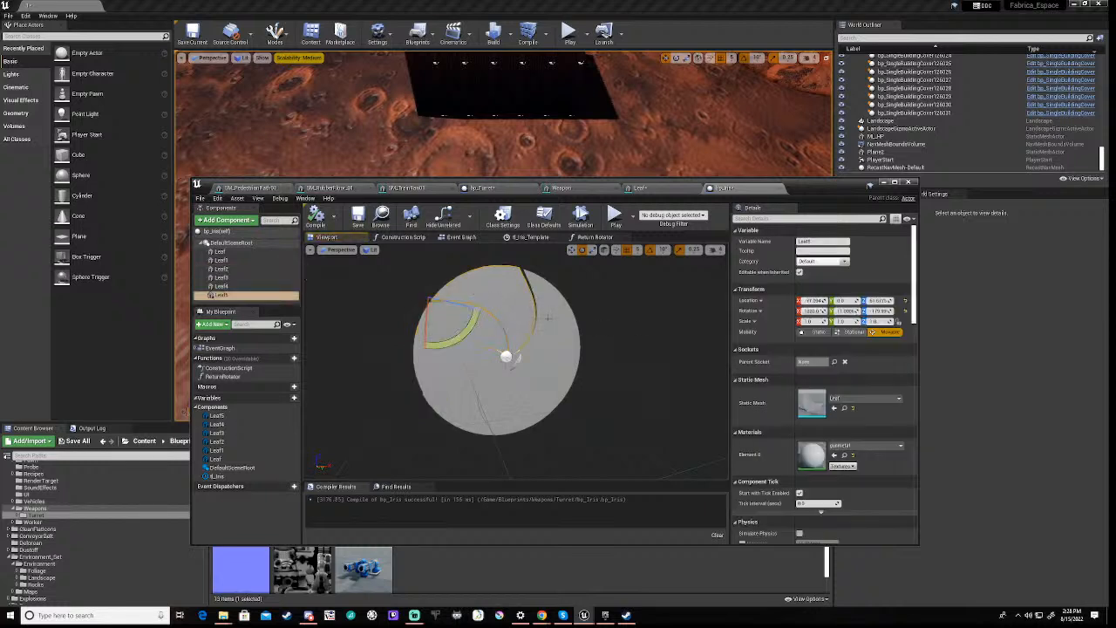
left_click(357, 215)
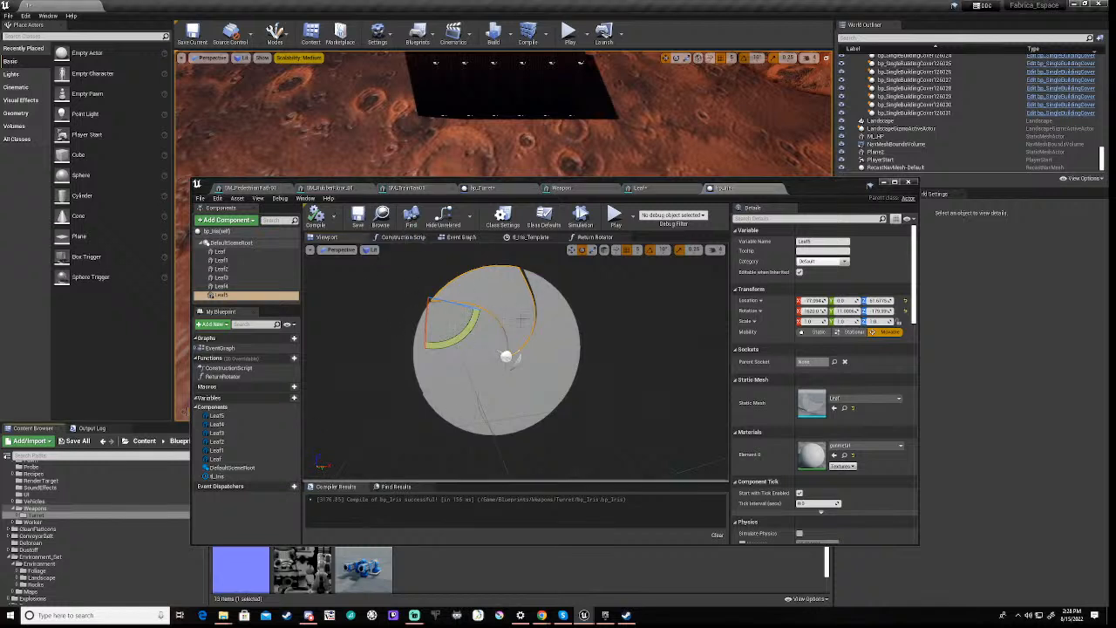
left_click(558, 332)
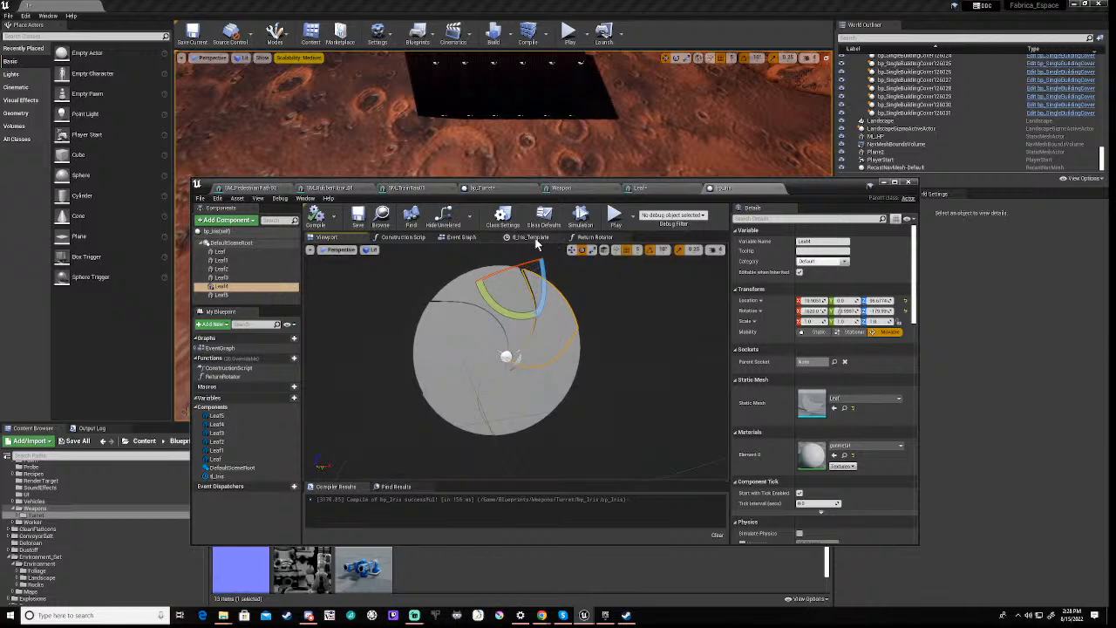
Locate the tl_Iris timeline node in the bp_Iris event graph and examine how its Update output reaches the leaf nodes
left_click(459, 238)
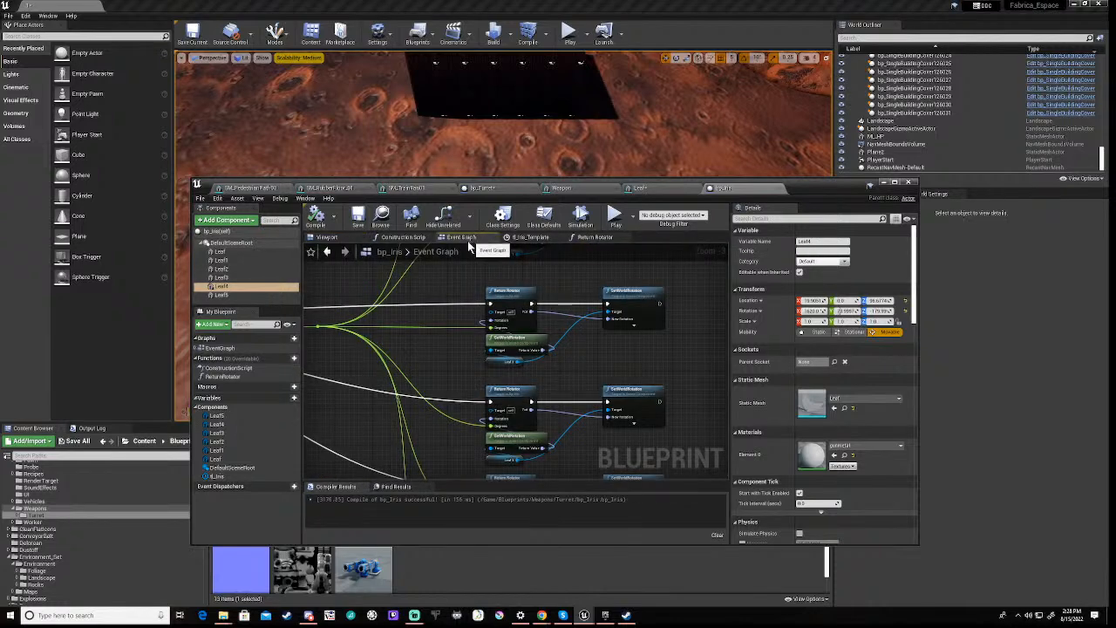
right_click_drag(399, 325, 725, 477)
right_click_drag(434, 444, 613, 368)
scroll(614, 372, "down", 5)
right_click_drag(591, 428, 530, 433)
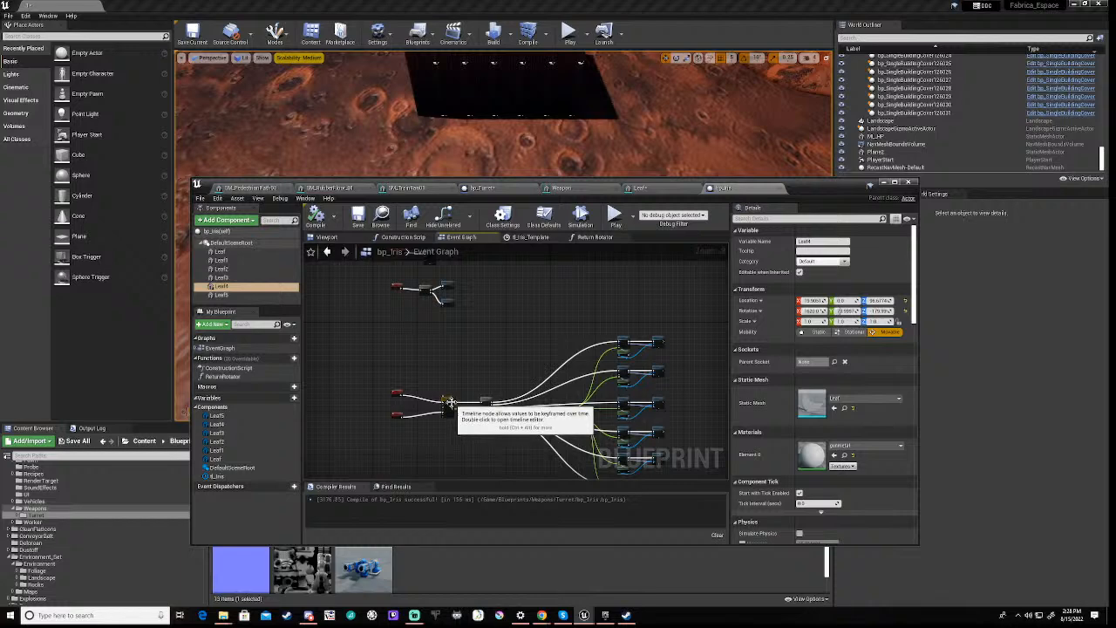
scroll(450, 400, "up", 4)
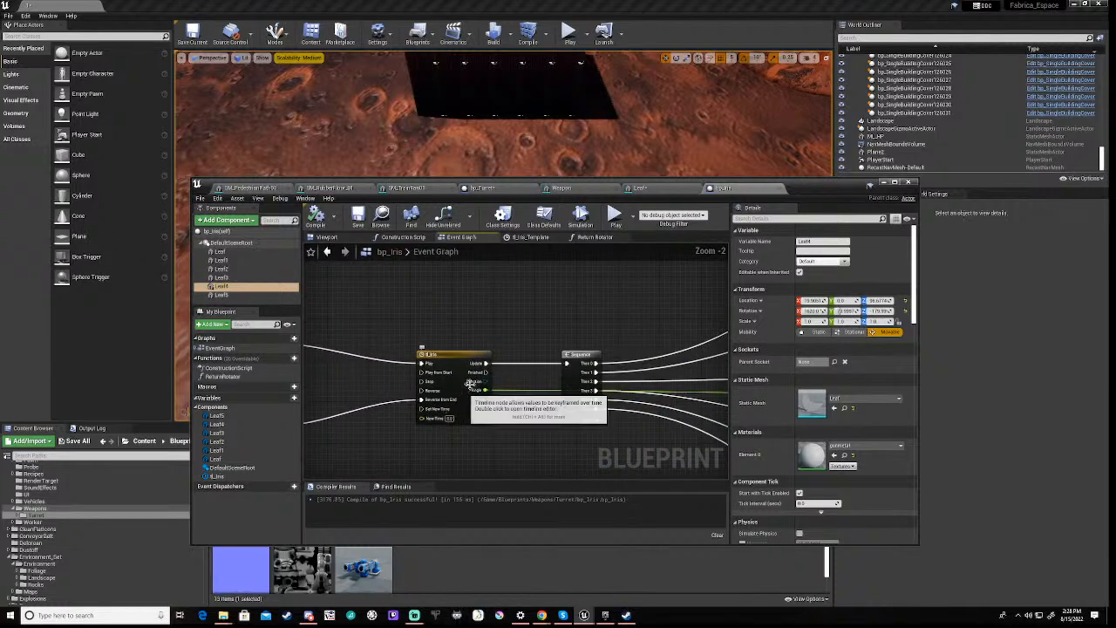
left_click_drag(486, 370, 610, 414)
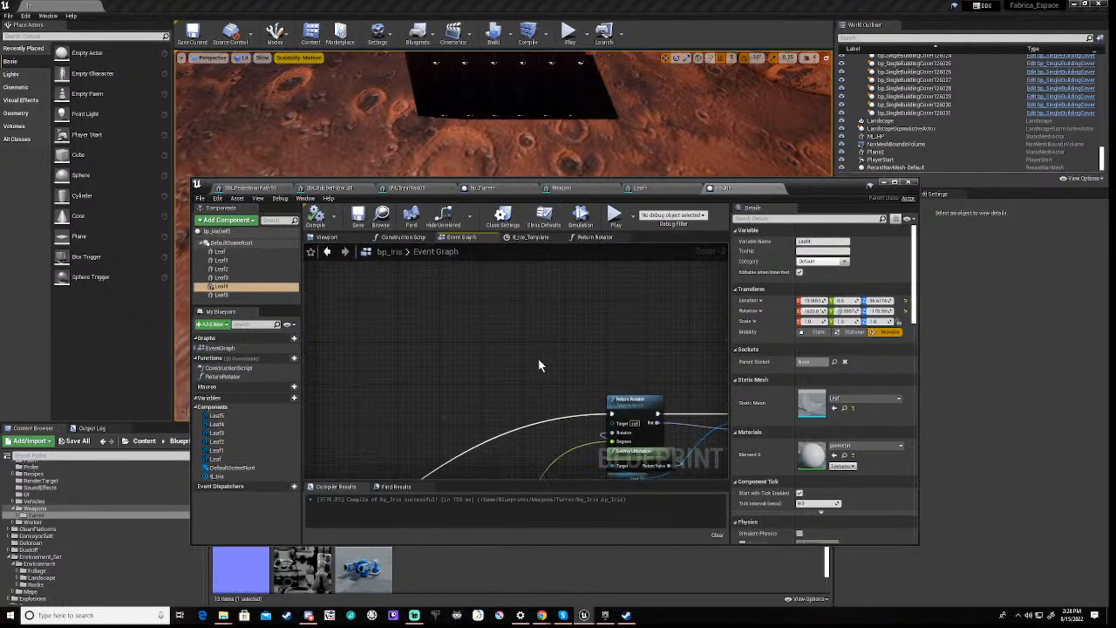
scroll(523, 390, "down", 2)
scroll(521, 425, "down", 1)
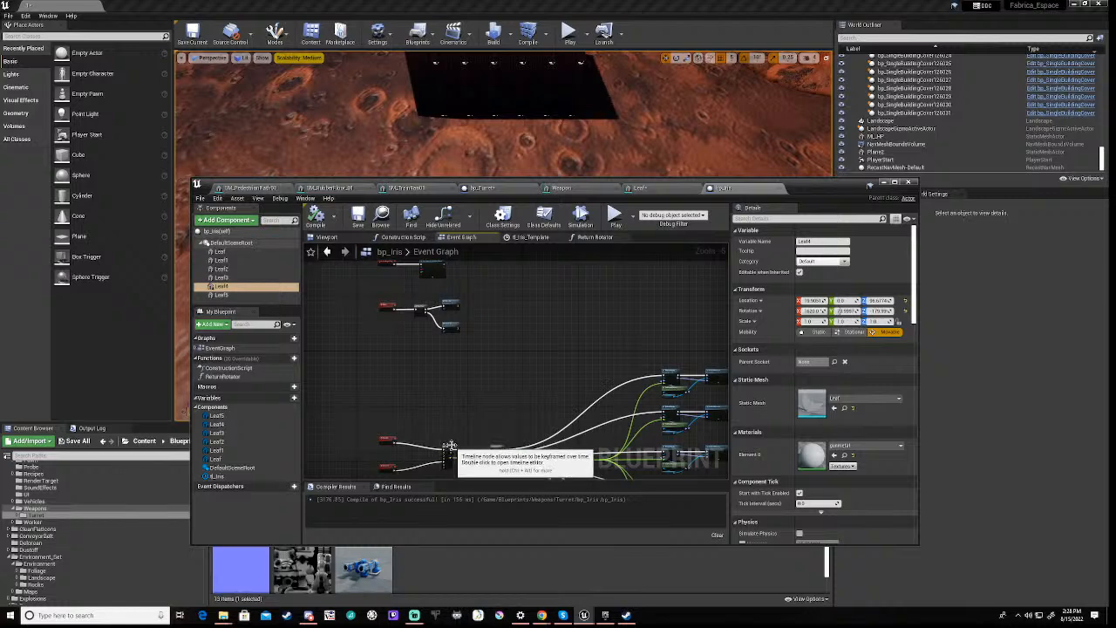
Wire the tl_Iris timeline's Update output through a new reroute node directly to Leaf's Return Rotator node, bypassing the Sequence
scroll(448, 449, "up", 3)
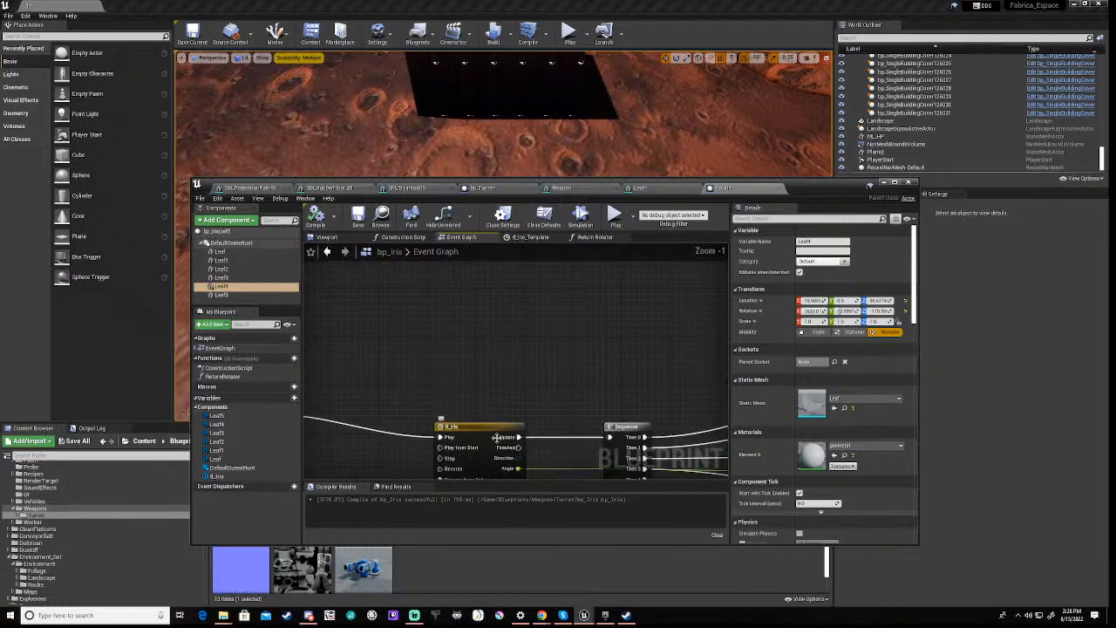
left_click_drag(514, 436, 659, 291)
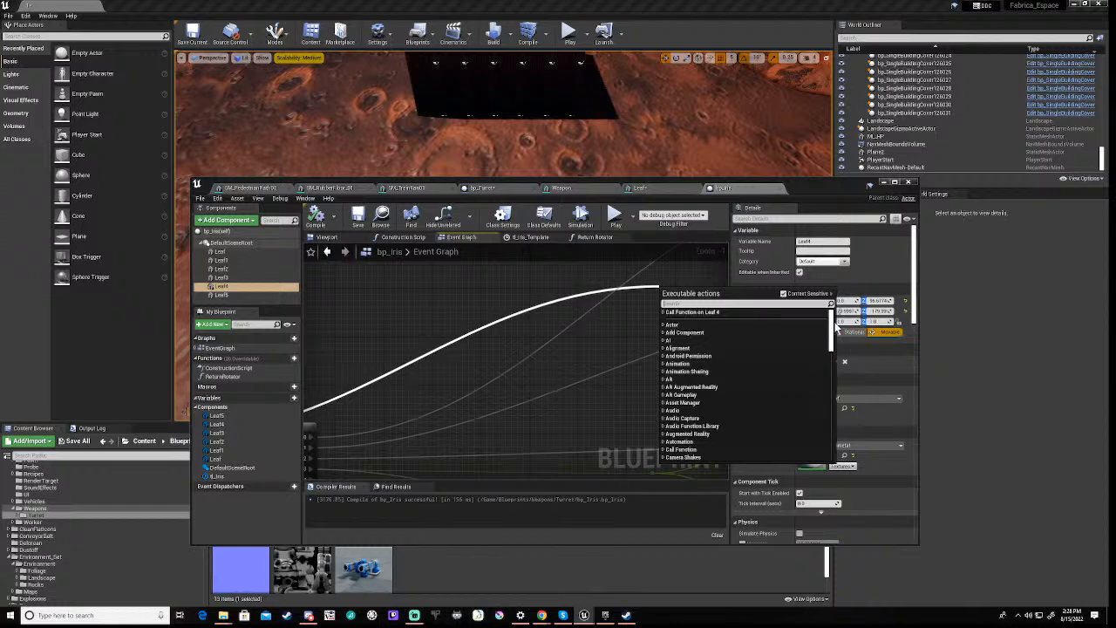
left_click_drag(832, 331, 832, 447)
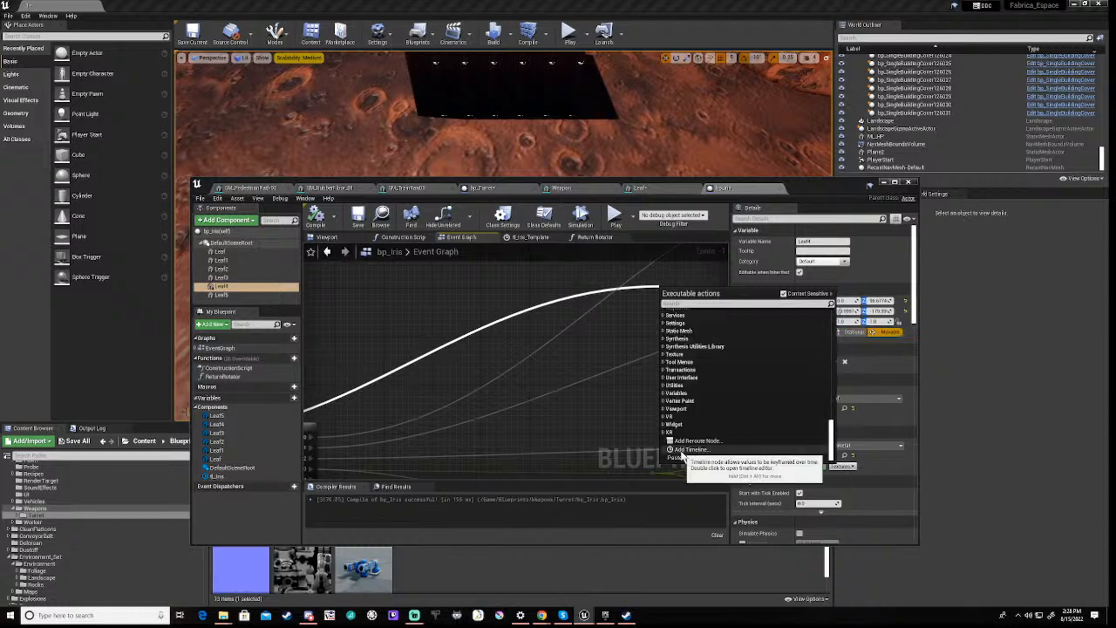
left_click(699, 450)
right_click_drag(689, 297, 483, 432)
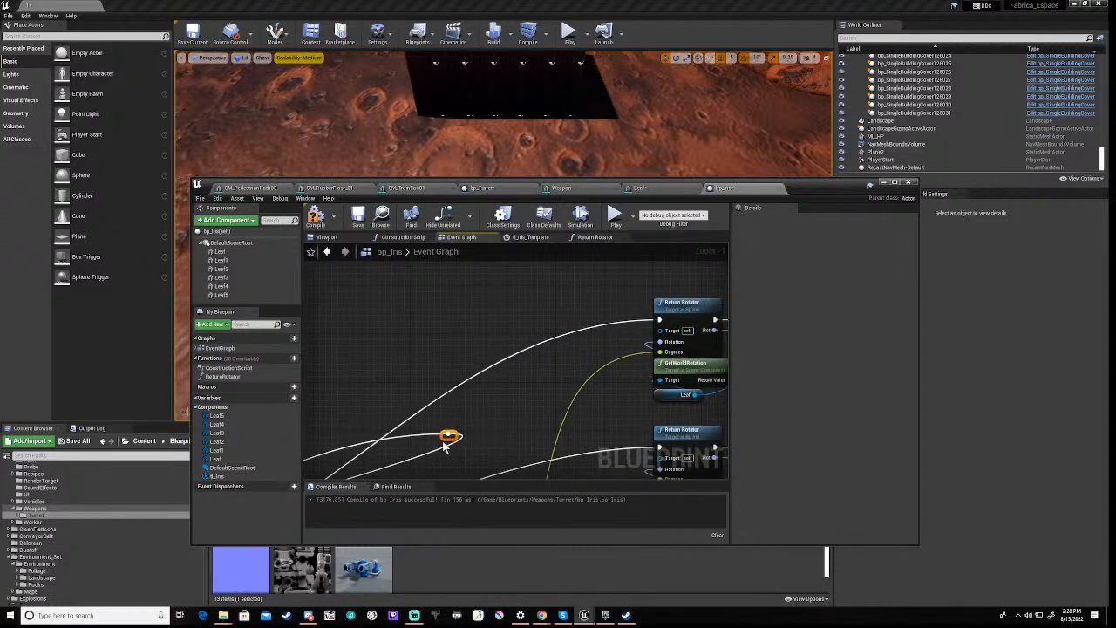
left_click_drag(449, 435, 661, 321)
right_click_drag(441, 458, 720, 323)
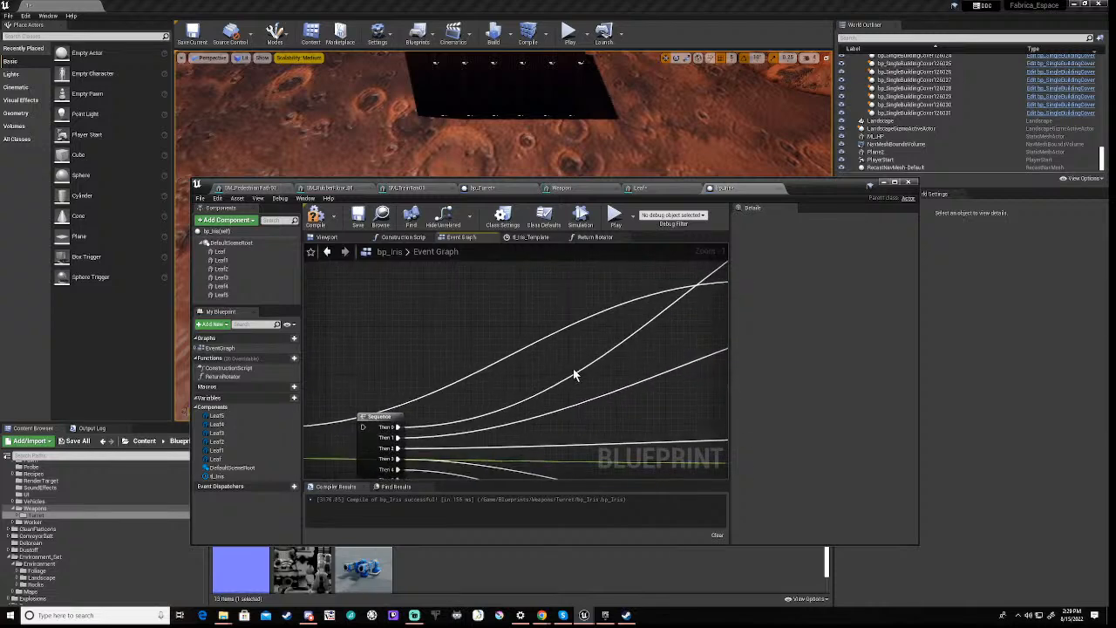
scroll(575, 375, "down", 3)
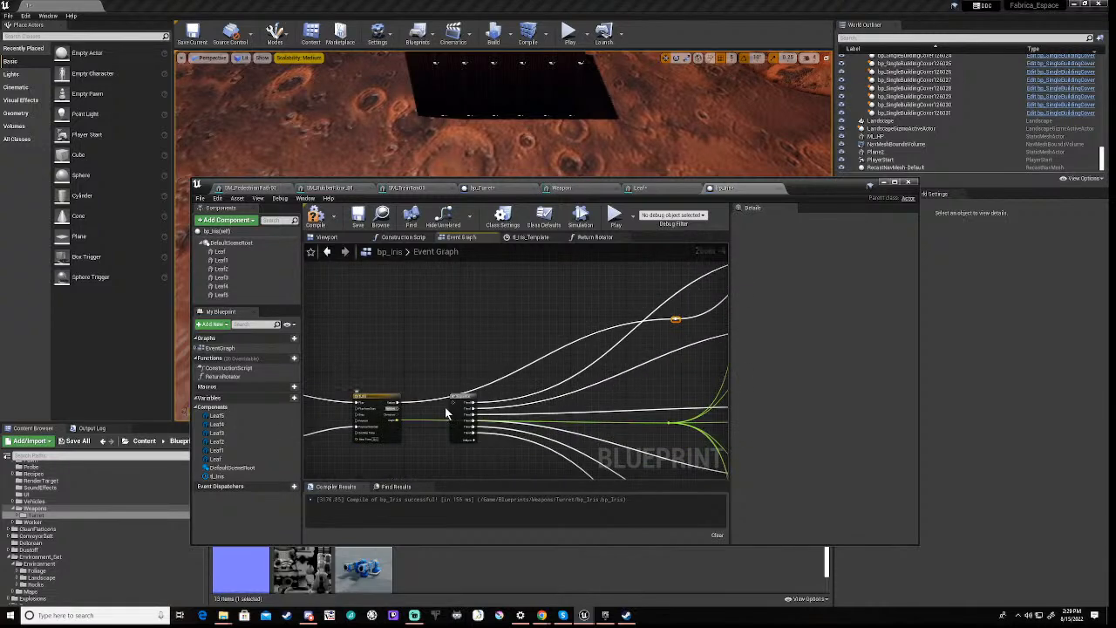
right_click_drag(683, 355, 454, 417)
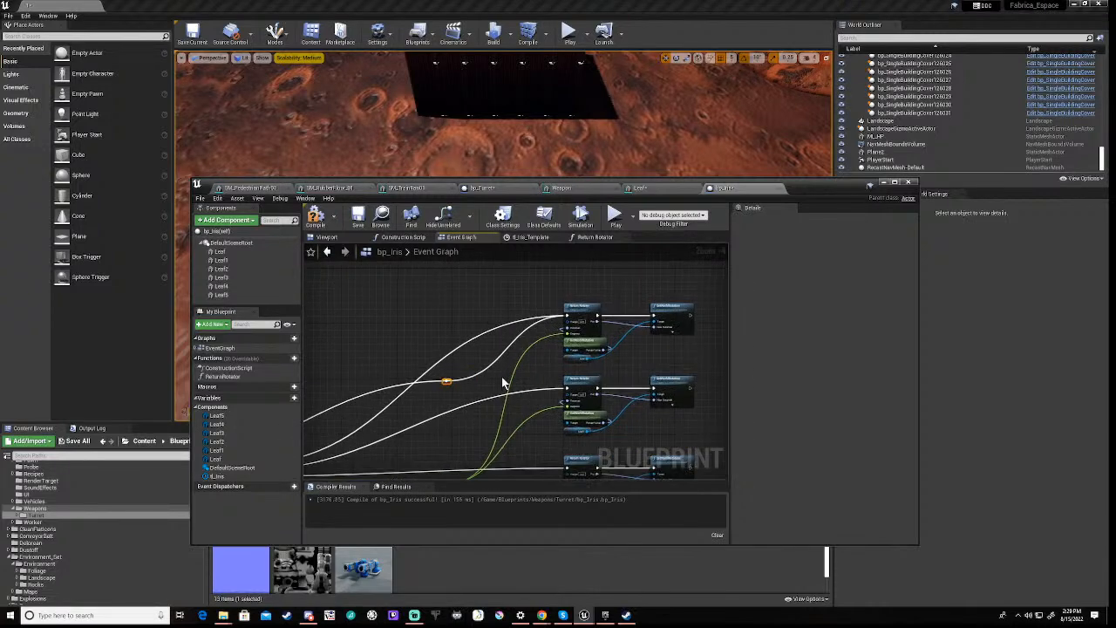
Compile the bp_Iris blueprint and simulate it to watch the leaves move
left_click(315, 217)
right_click_drag(358, 347, 688, 314)
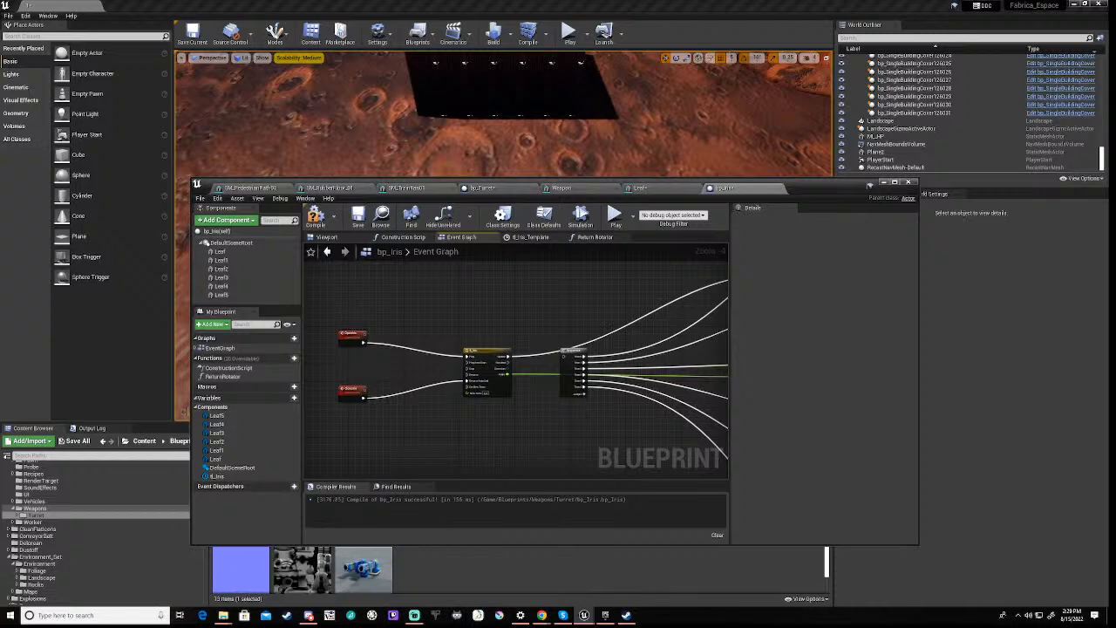
right_click_drag(698, 251, 352, 413)
left_click(317, 222)
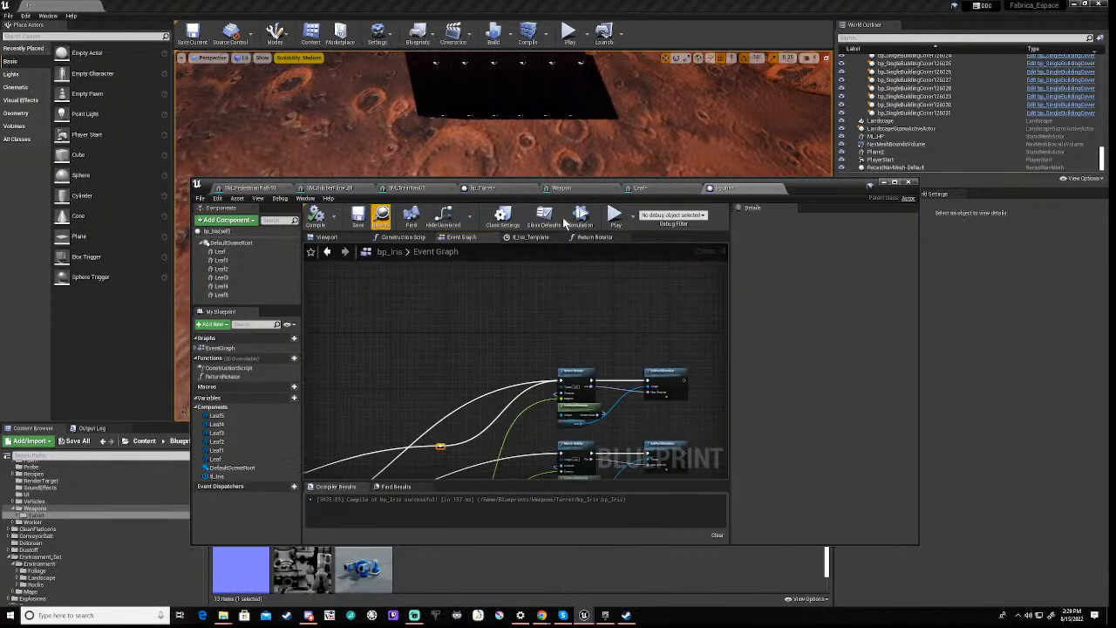
left_click(581, 218)
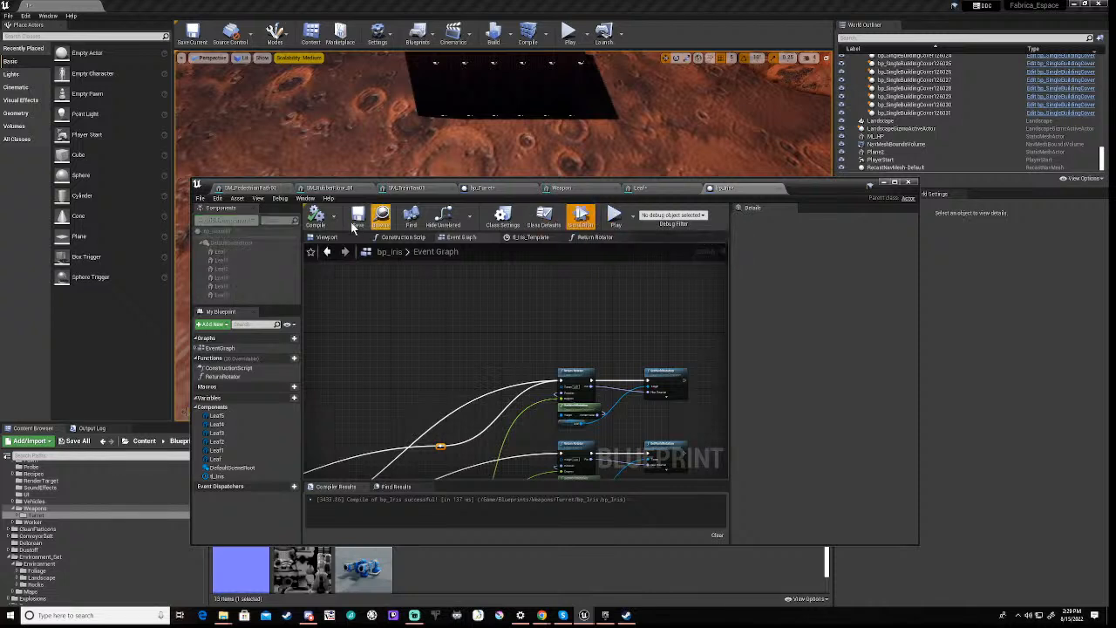
left_click(327, 238)
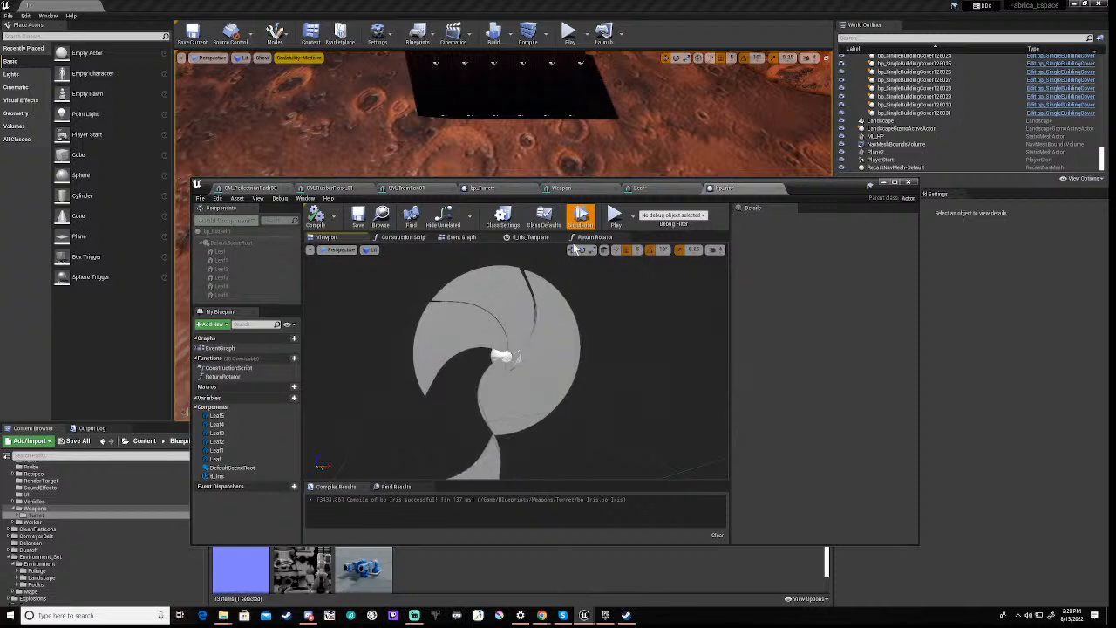
left_click(581, 220)
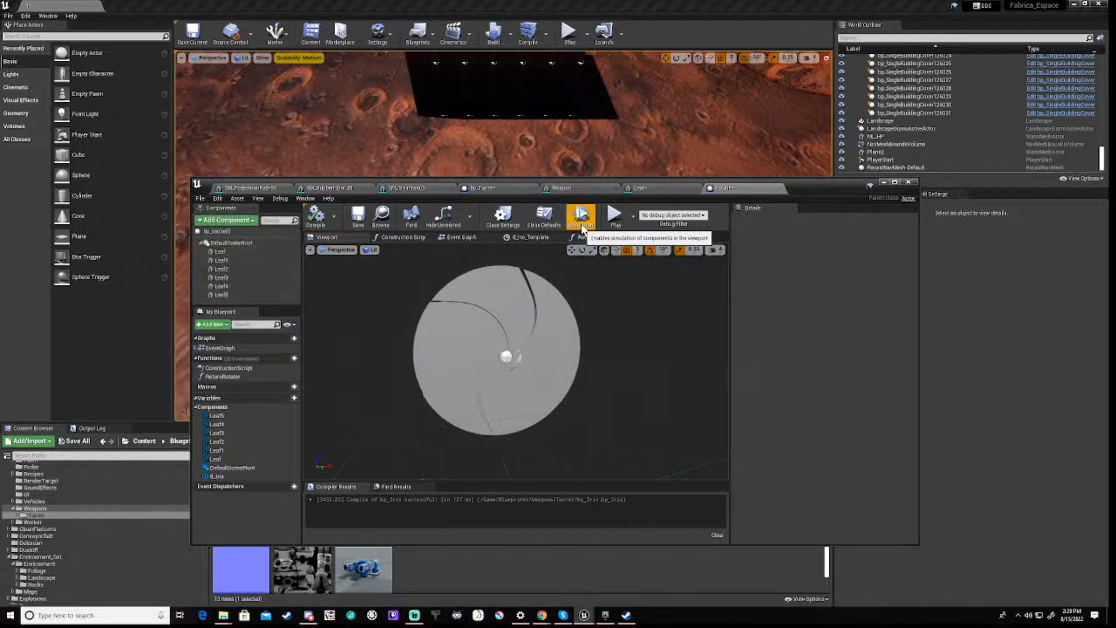
Add a key near the end of tl_Iris's Angle curve, try setting its time to 2, and set its value to 60
left_click(528, 237)
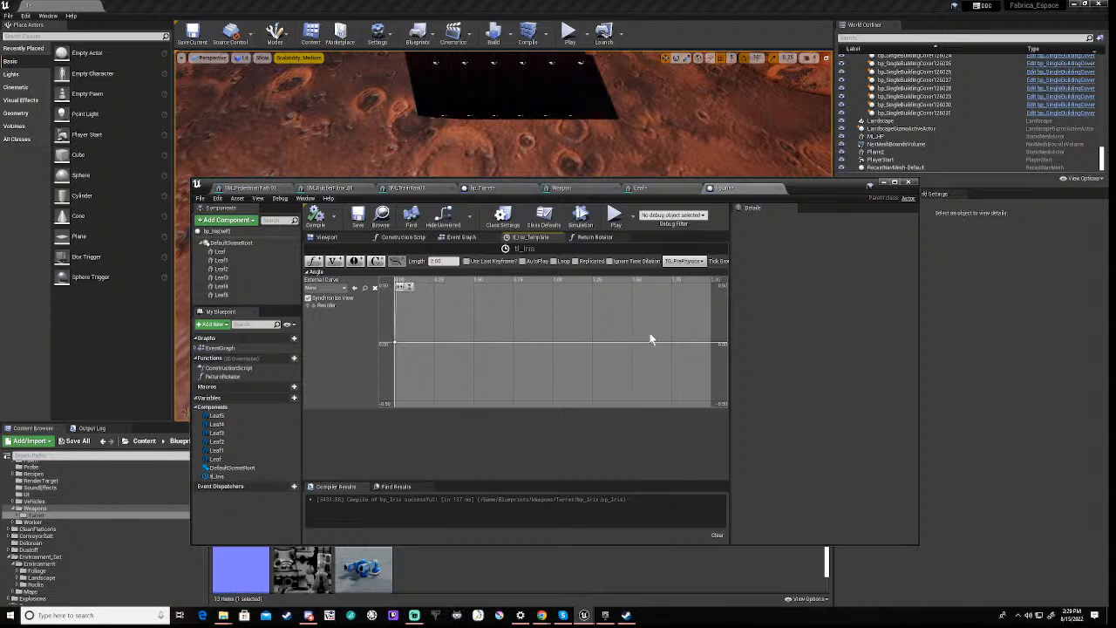
right_click(707, 343)
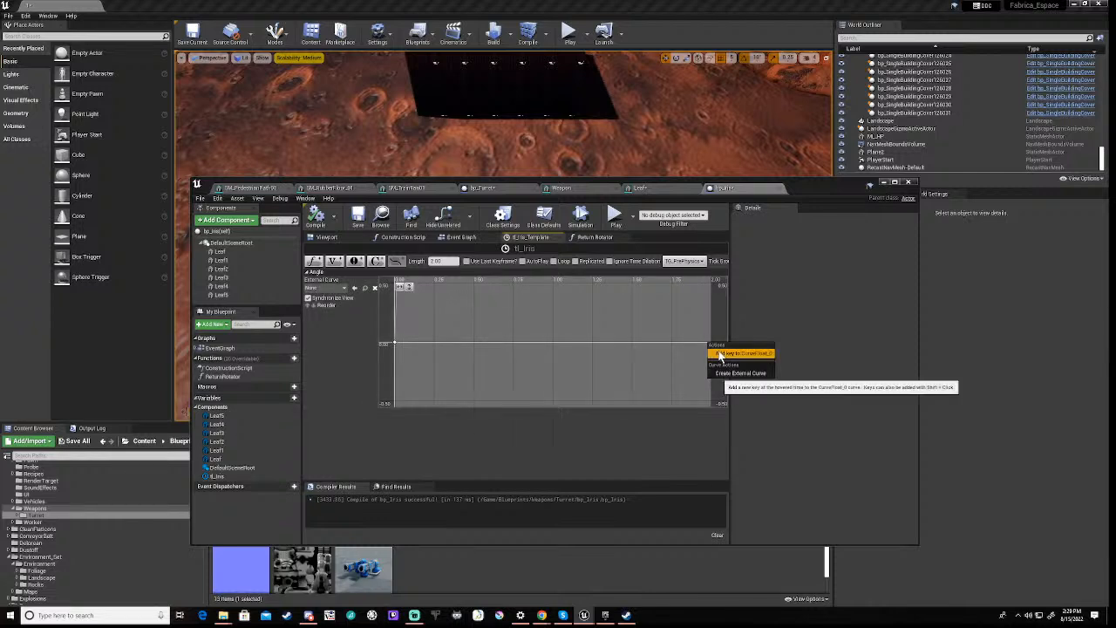
left_click(718, 353)
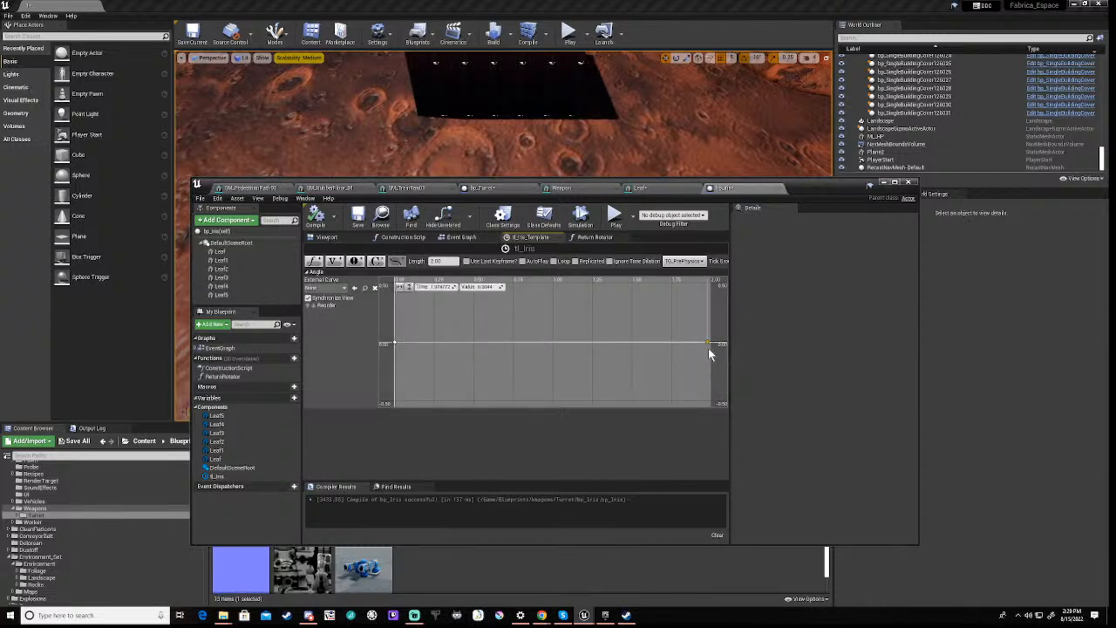
left_click(443, 287)
type("2")
key("Return")
left_click(487, 287)
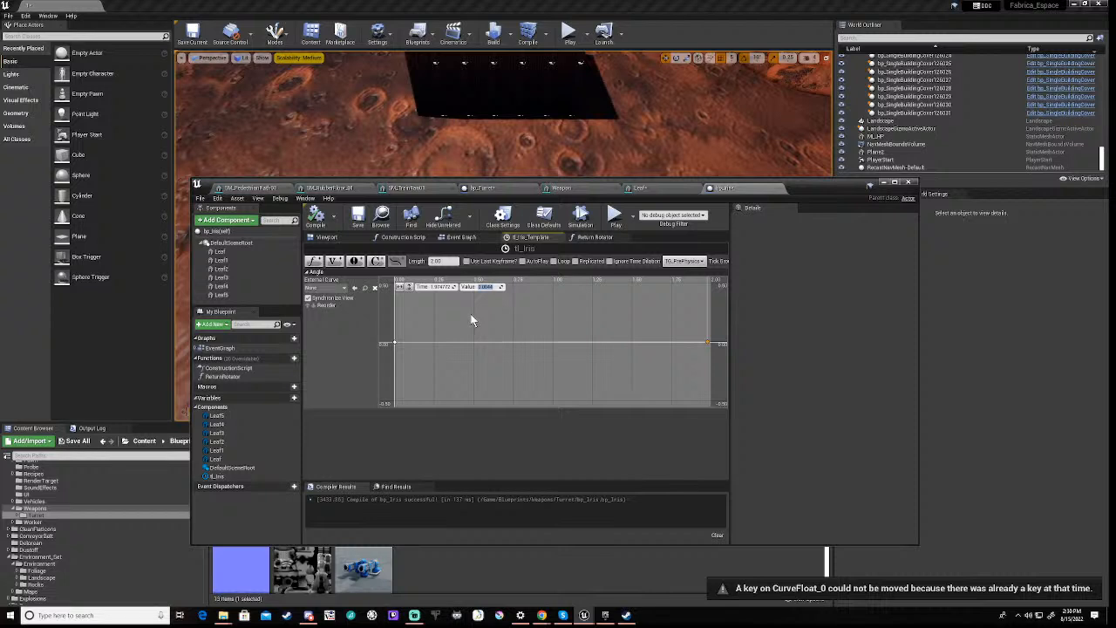
key("Return")
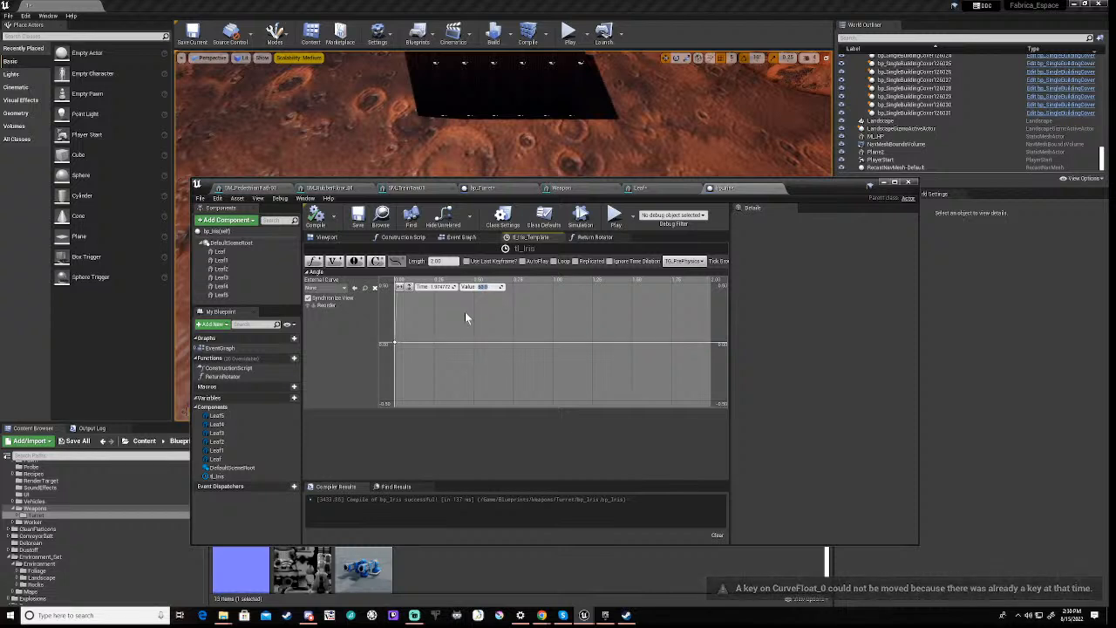
left_click(398, 287)
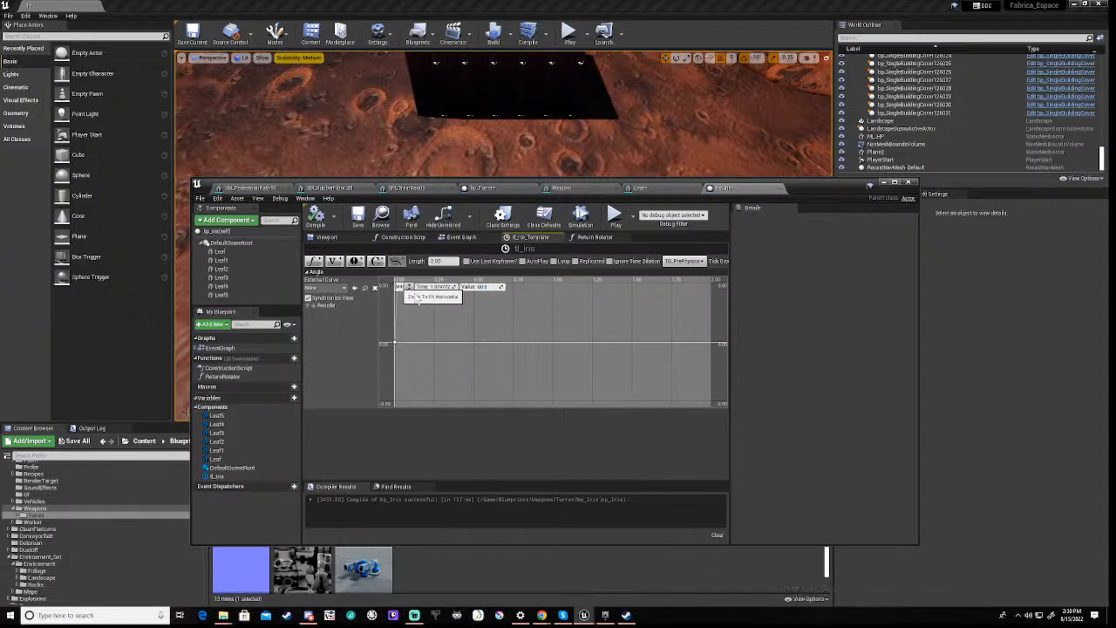
left_click(408, 287)
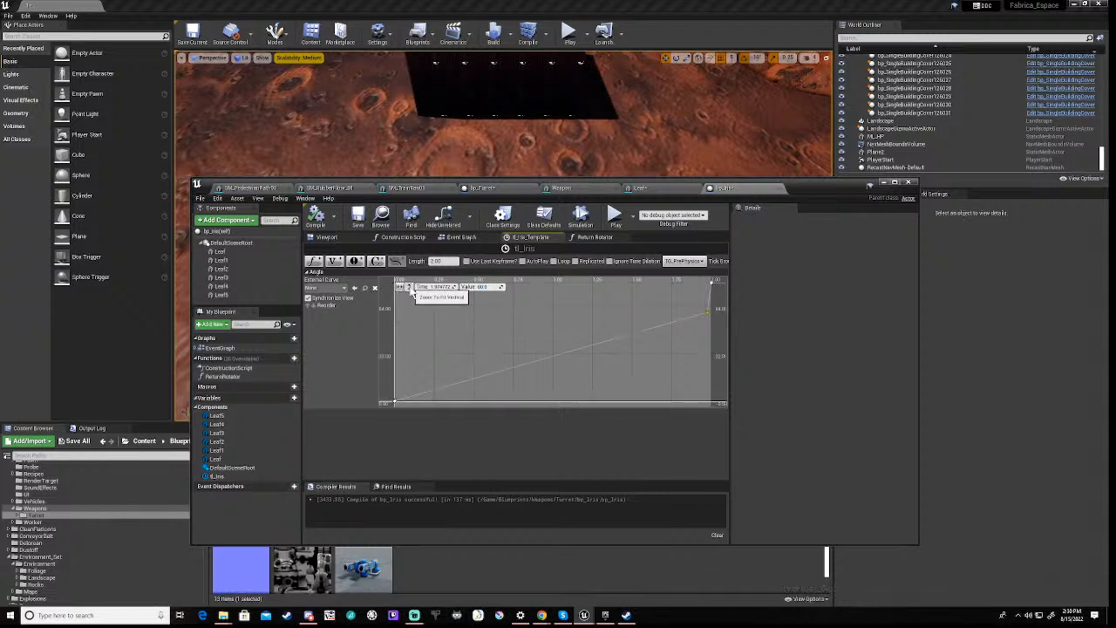
Delete the Angle curve's old 2-second end key and set the 60-value key's time to 2
left_click(715, 286)
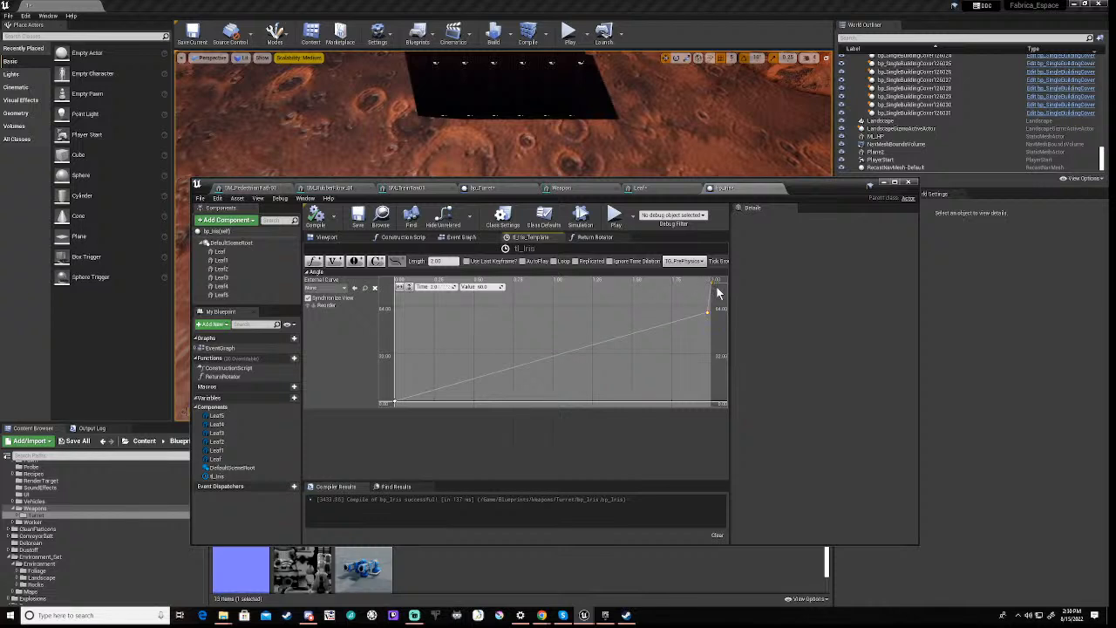
key("Delete")
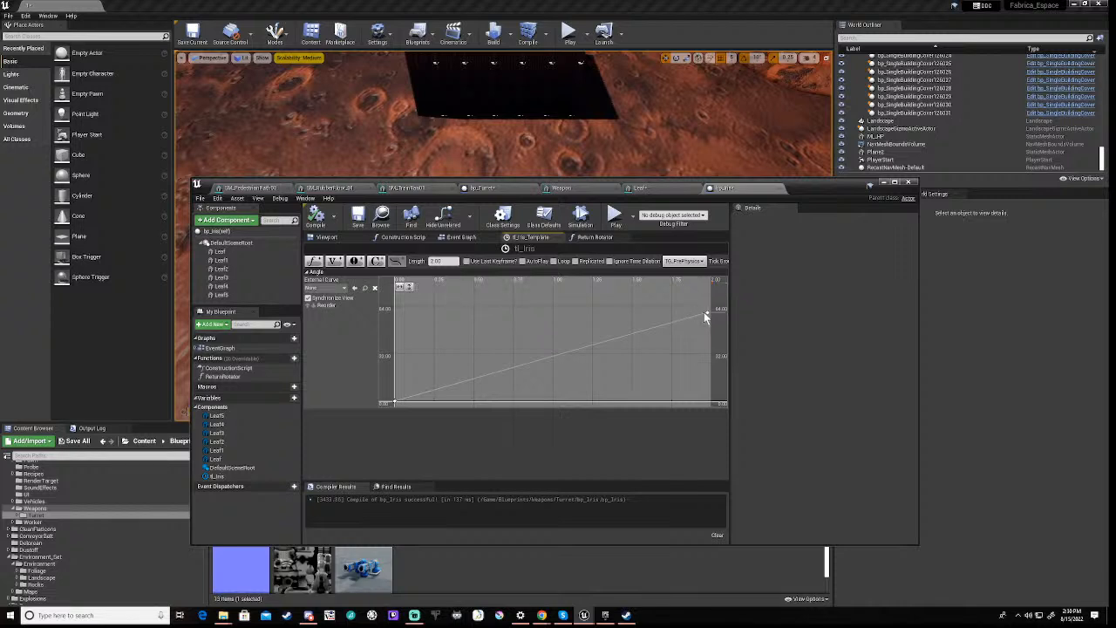
left_click(707, 315)
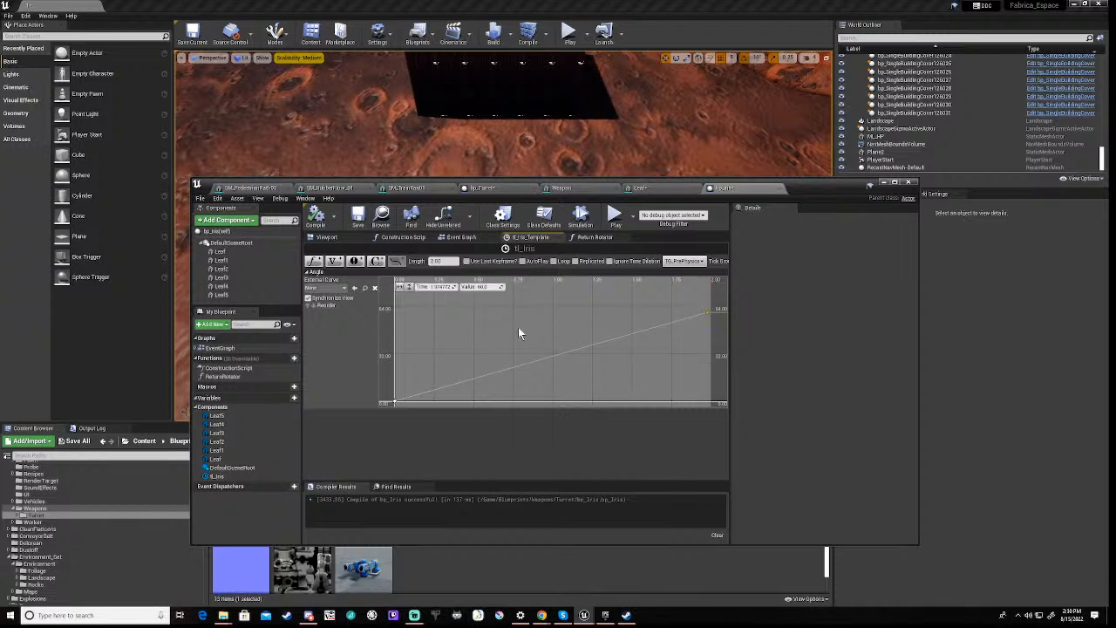
left_click(443, 288)
type("2")
key("Return")
left_click(477, 316)
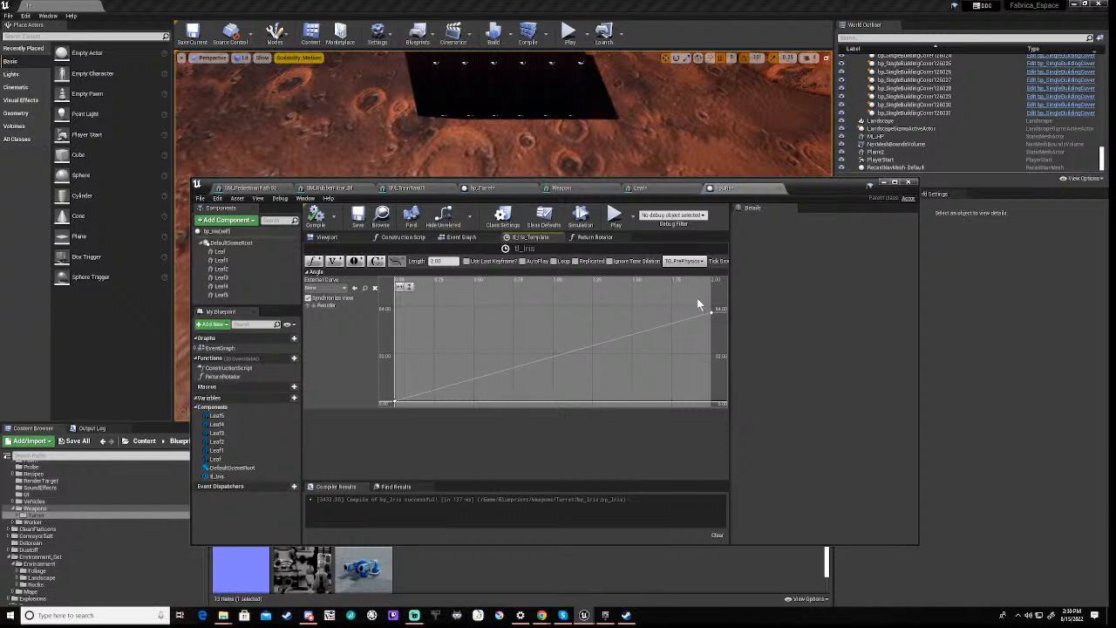
Enable Use Last Keyframe for the tl_Iris timeline, compile the blueprint, and simulate the leaf movement twice
left_click(466, 260)
left_click(315, 216)
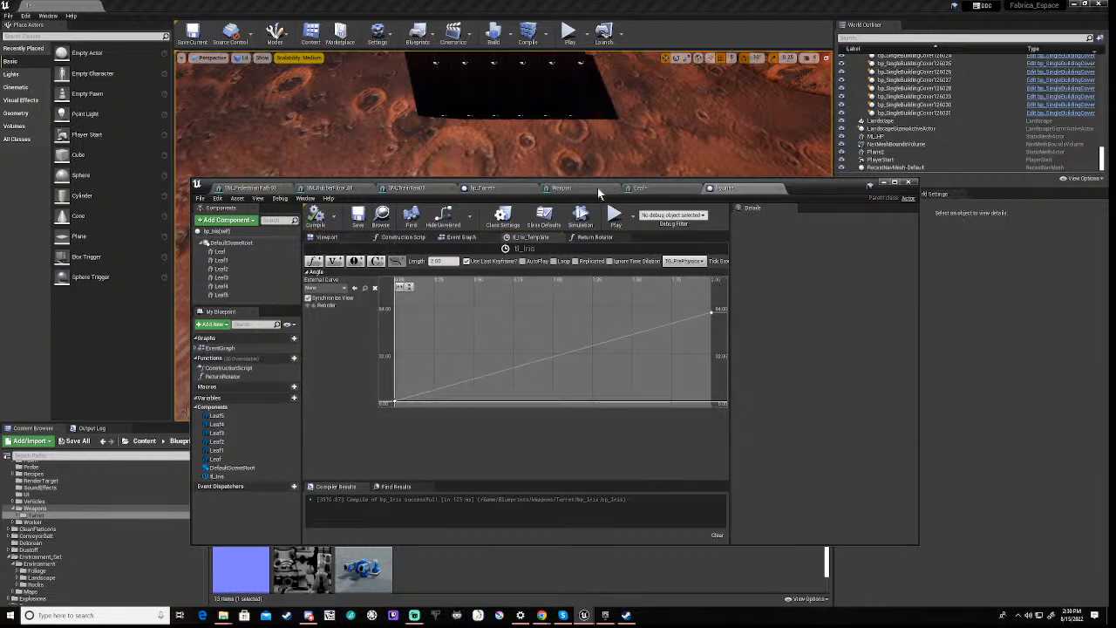
left_click(326, 236)
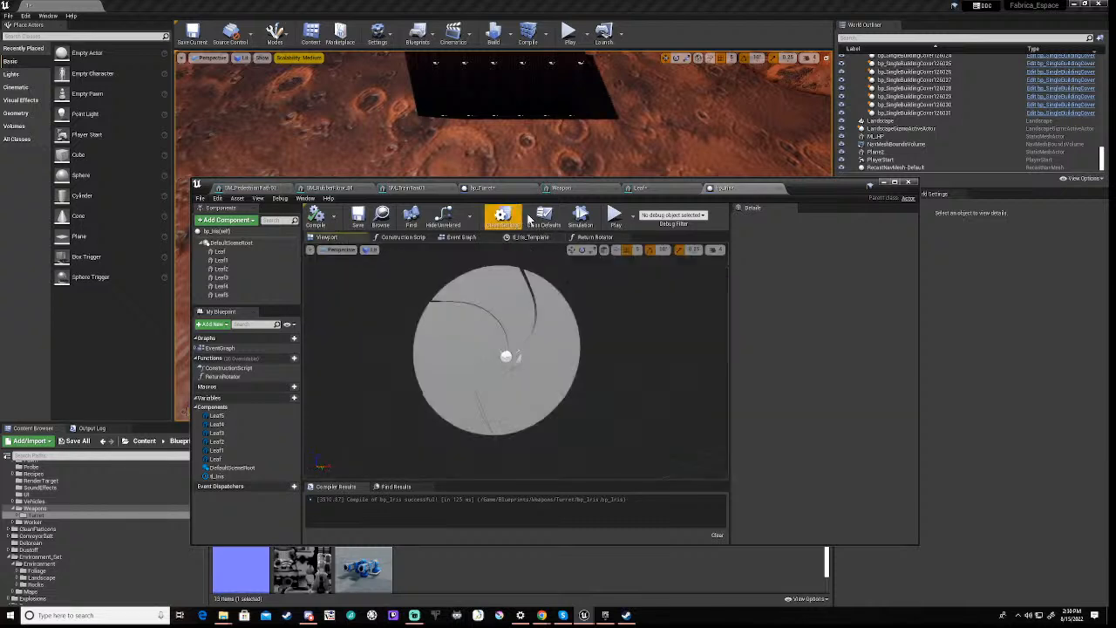
left_click(581, 217)
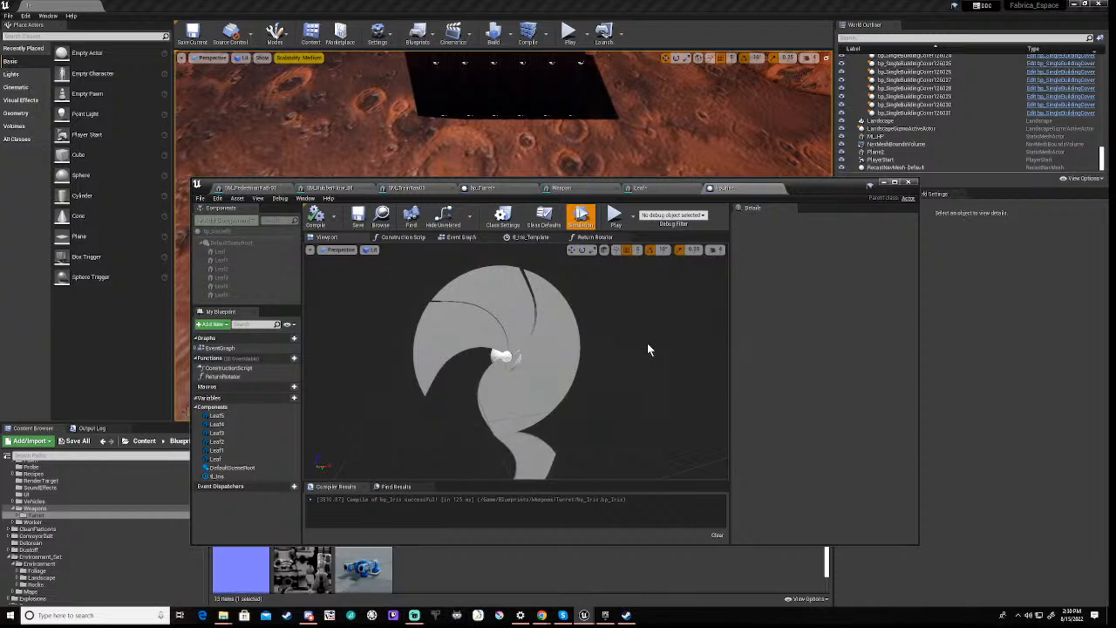
left_click(580, 219)
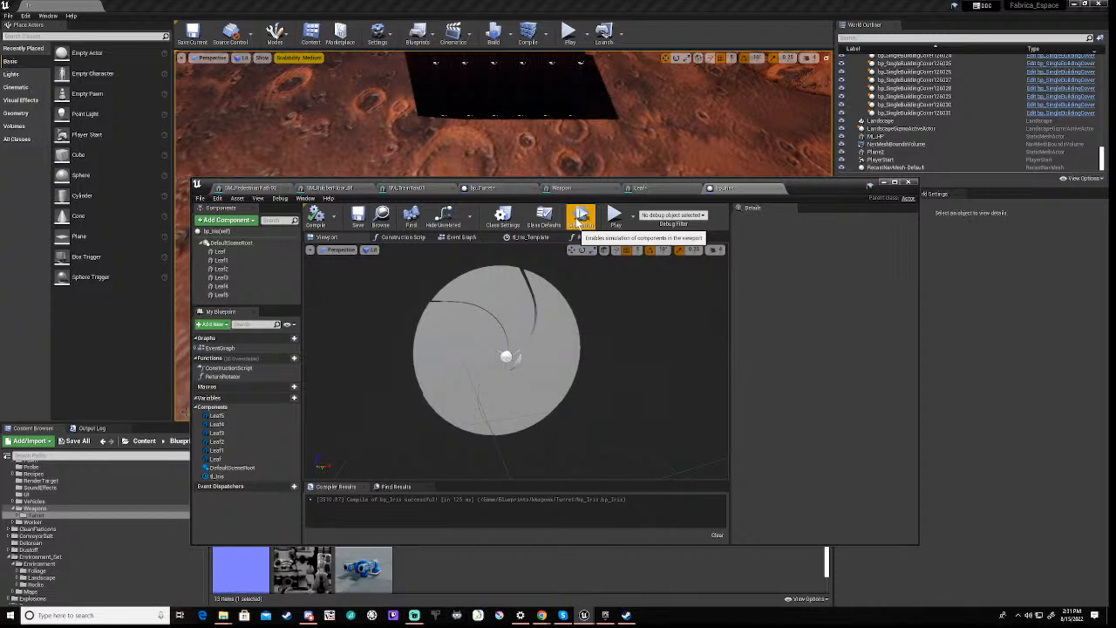
left_click(579, 224)
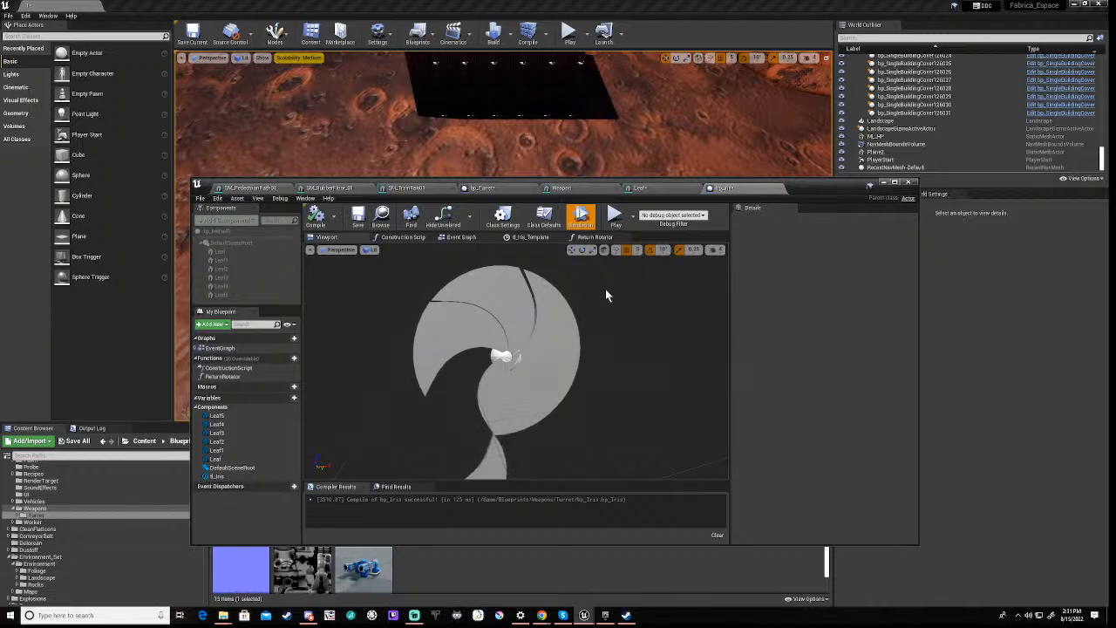
left_click(584, 224)
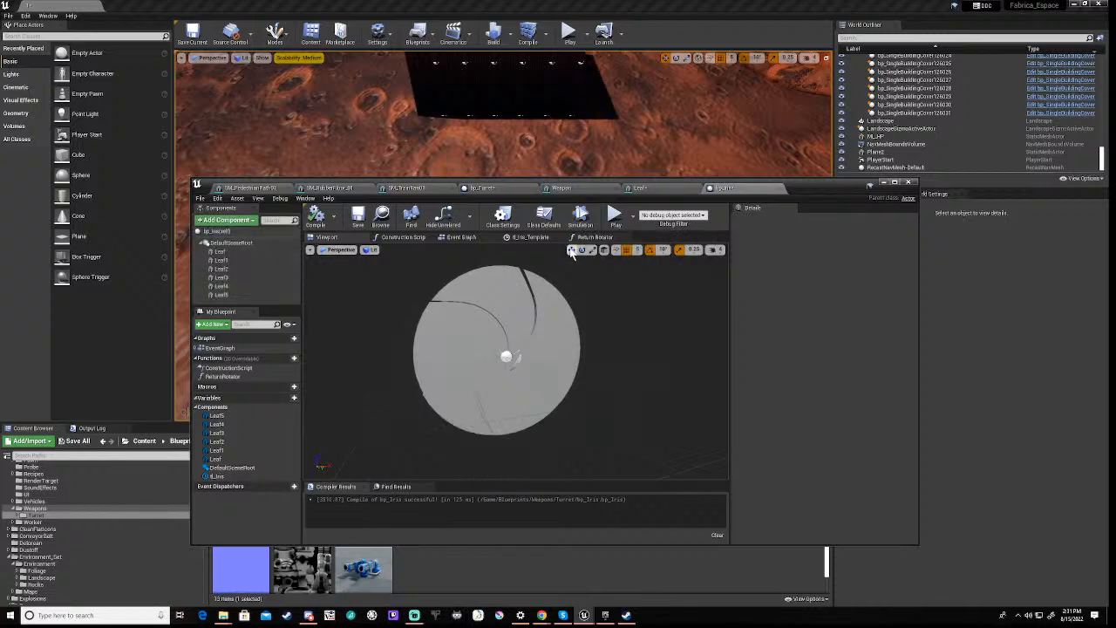
Disconnect the CloseIris event from the tl_Iris timeline's Reverse from End input in the event graph
left_click(459, 238)
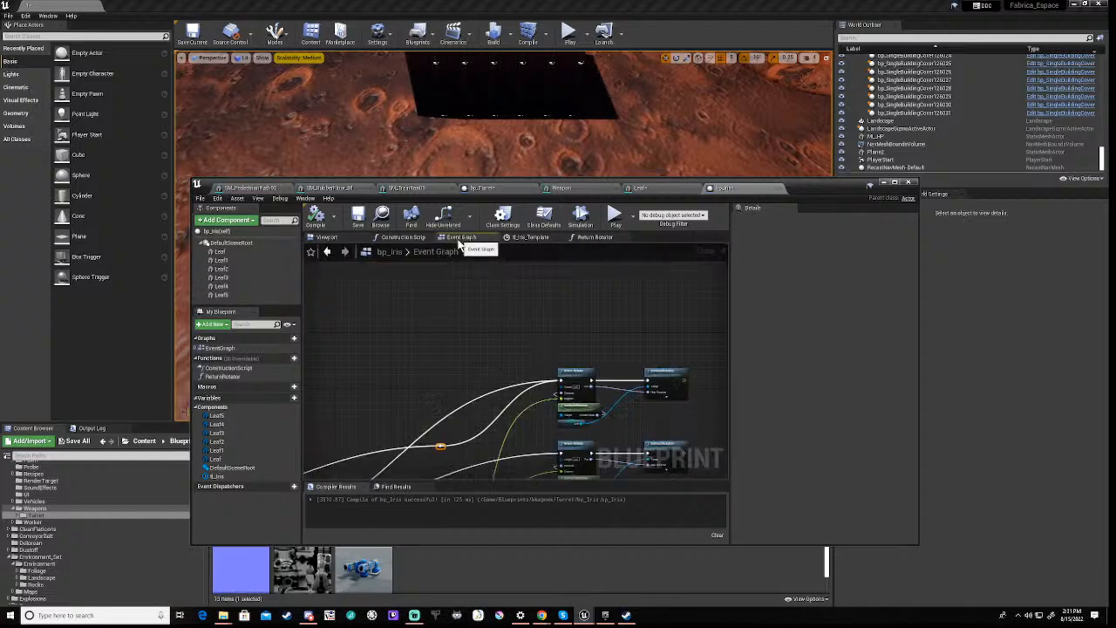
right_click_drag(405, 405, 714, 291)
right_click_drag(395, 458, 522, 397)
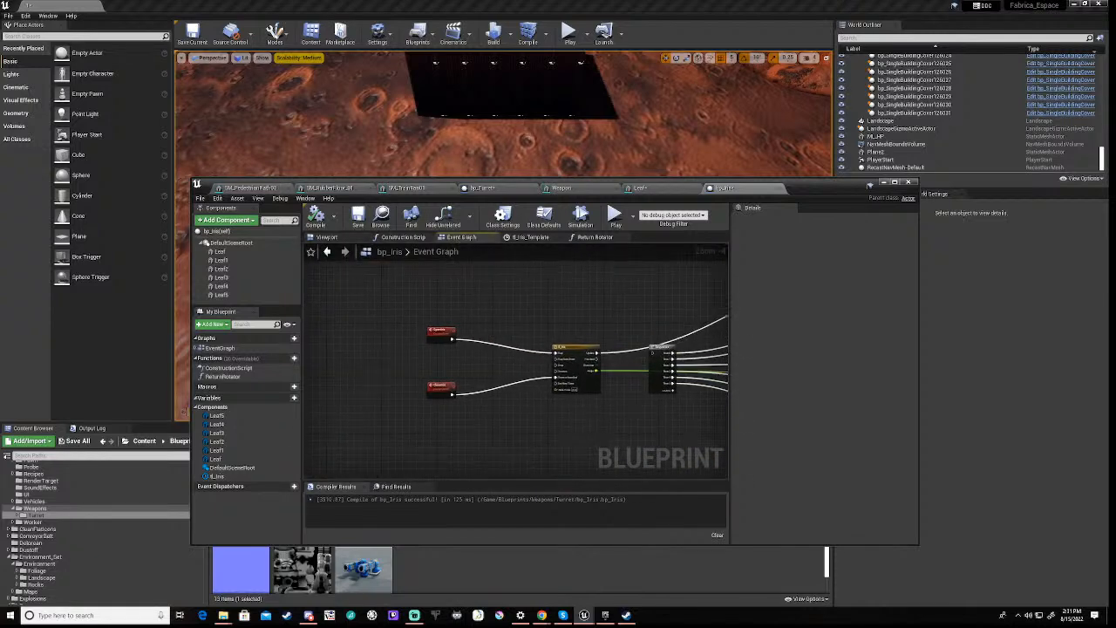
scroll(521, 397, "up", 5)
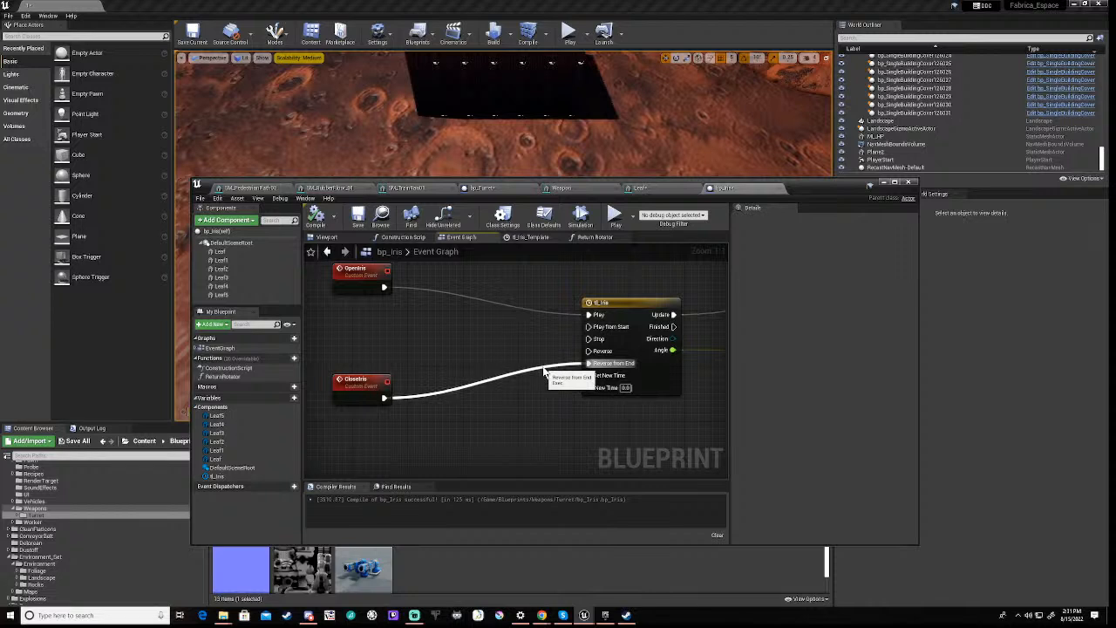
left_click(544, 373, "alt")
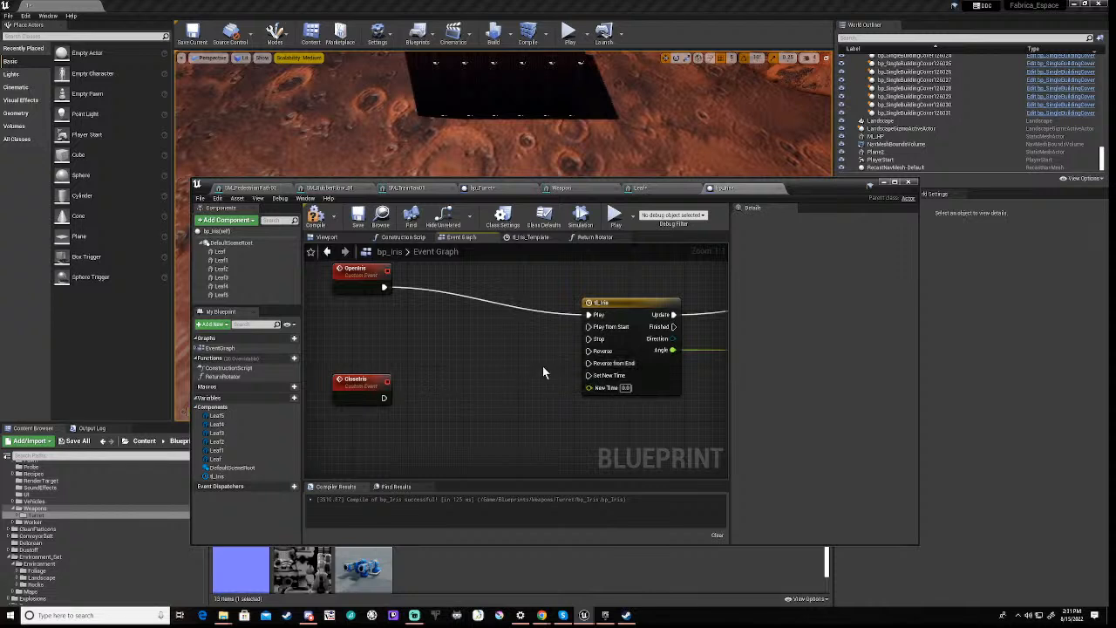
scroll(549, 360, "down", 4)
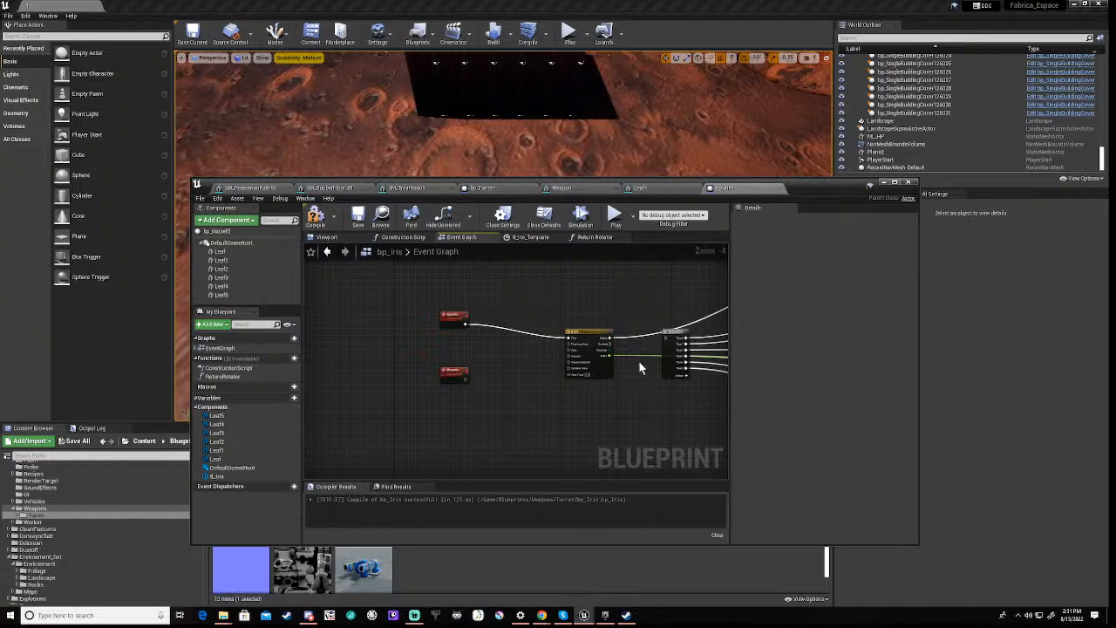
scroll(641, 362, "up", 4)
scroll(646, 358, "down", 5)
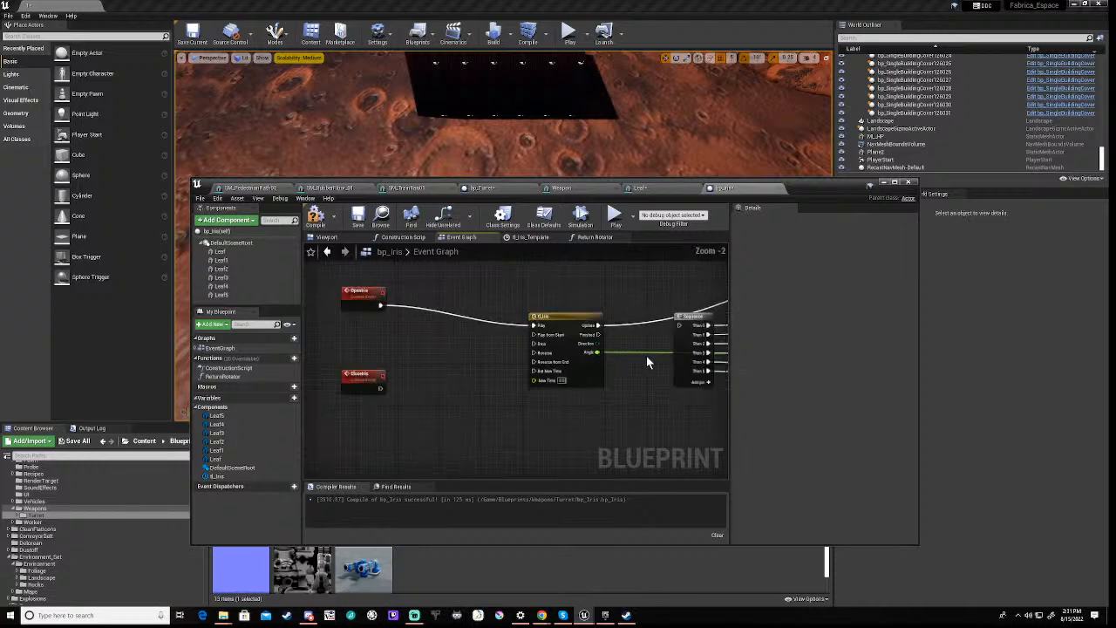
Open the Return Rotator function from the Leaf branch of the event graph and compile the blueprint
right_click_drag(663, 380, 319, 454)
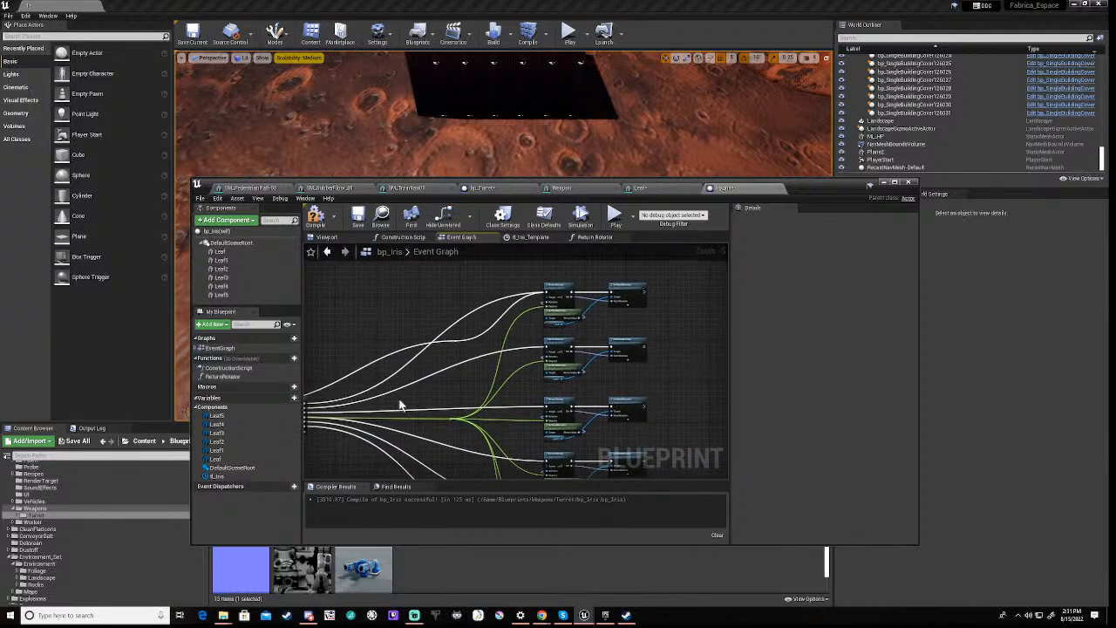
scroll(538, 321, "up", 5)
right_click_drag(529, 306, 510, 377)
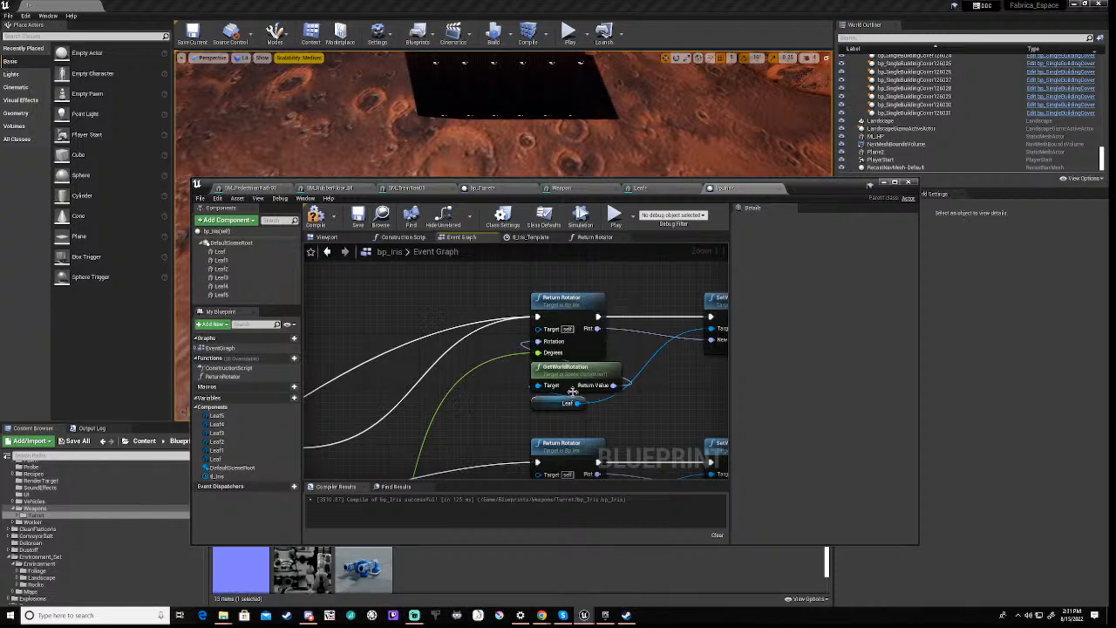
double_click(583, 313)
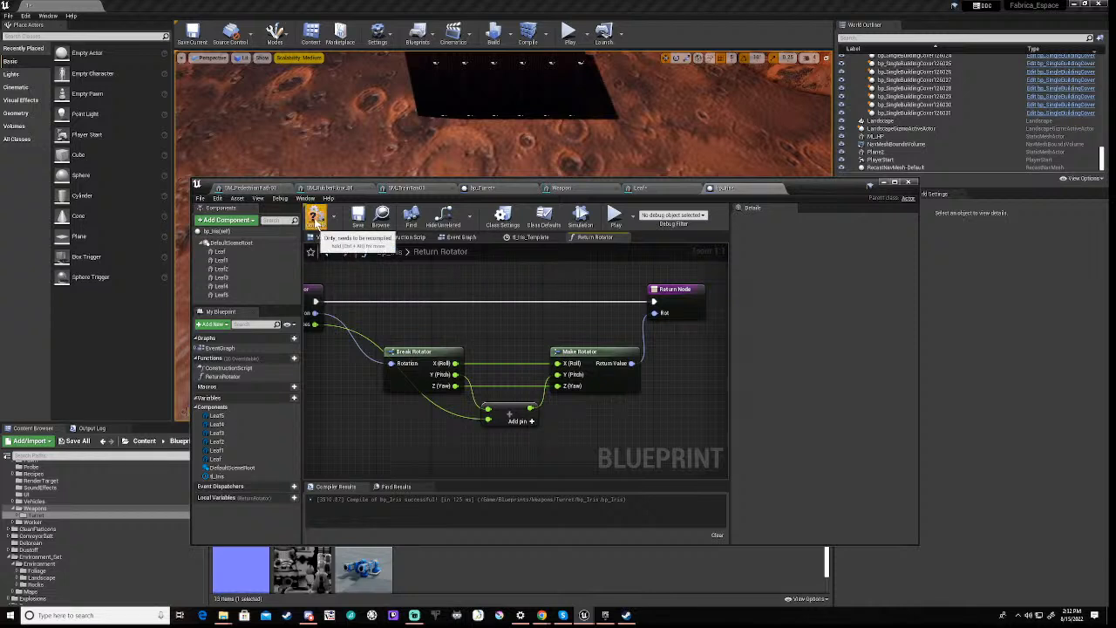
left_click(316, 217)
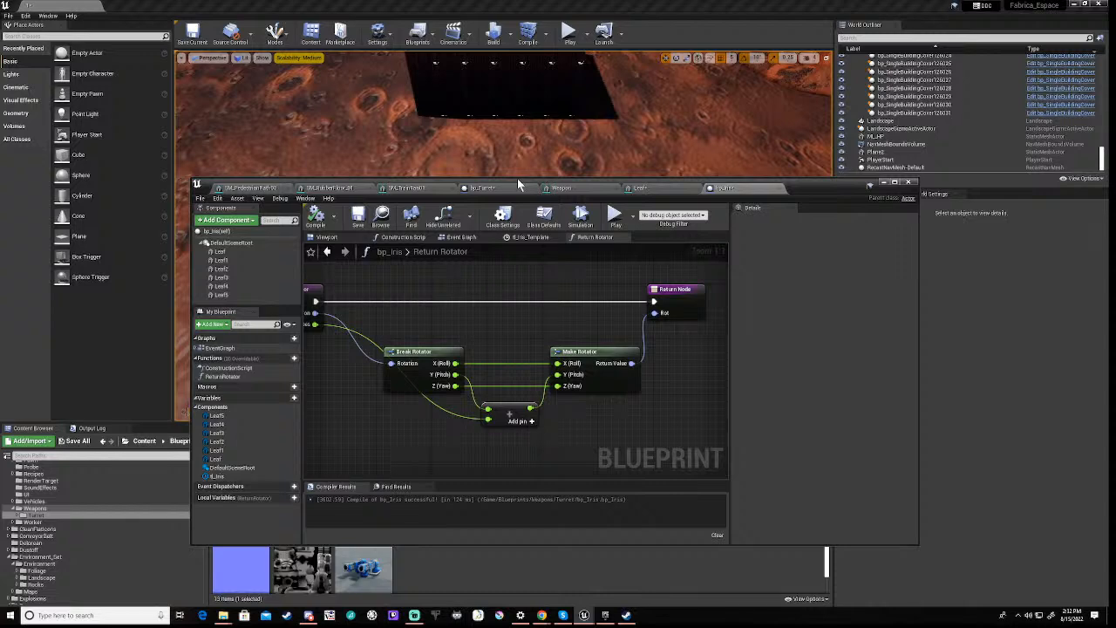
Simulate the iris leaf movement in the blueprint viewport, and stop the simulation
left_click_drag(517, 181, 623, 214)
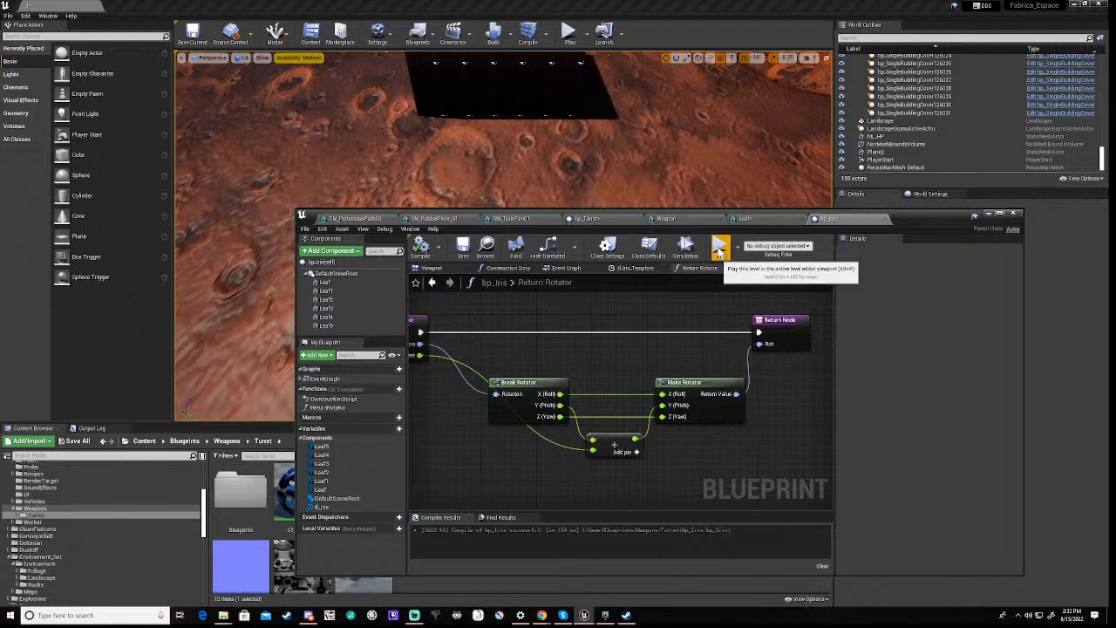
left_click(436, 269)
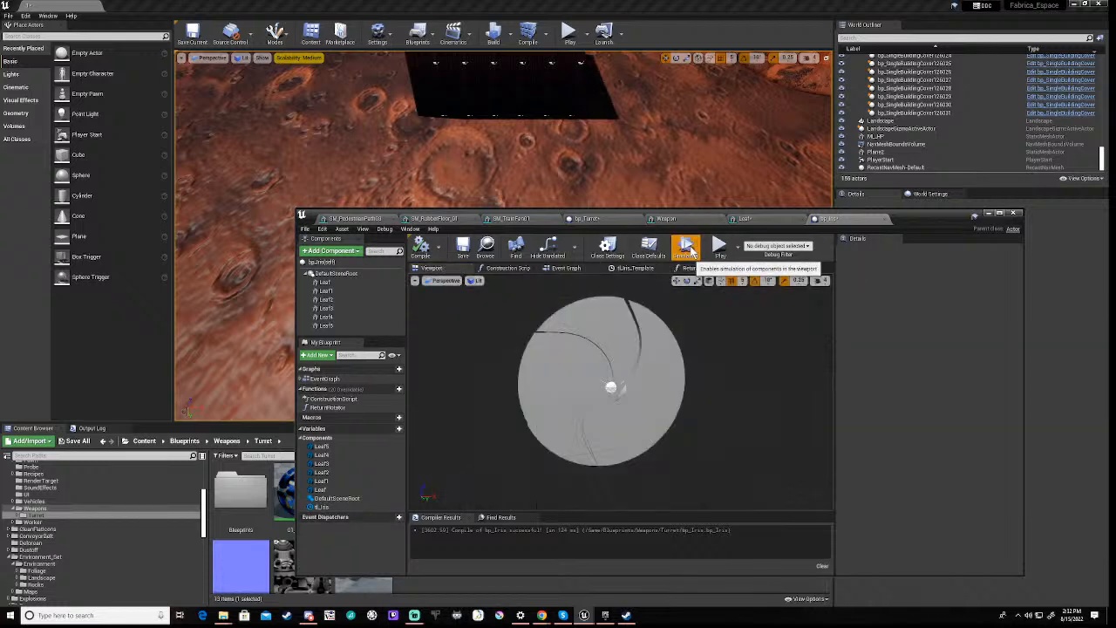
left_click(686, 247)
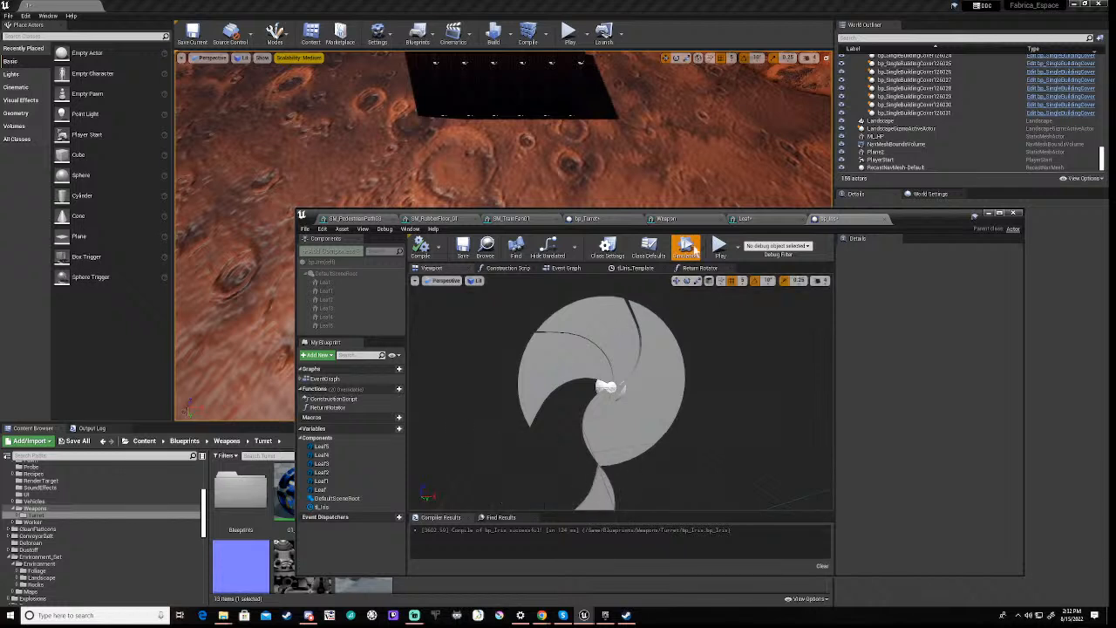
left_click(690, 249)
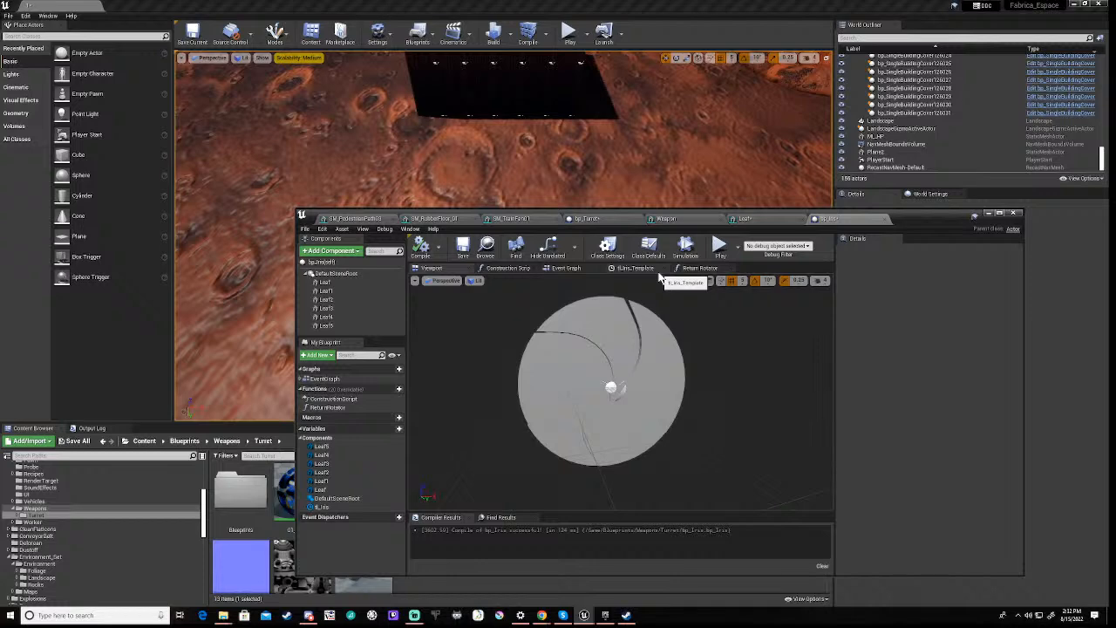
left_click_drag(659, 209, 554, 159)
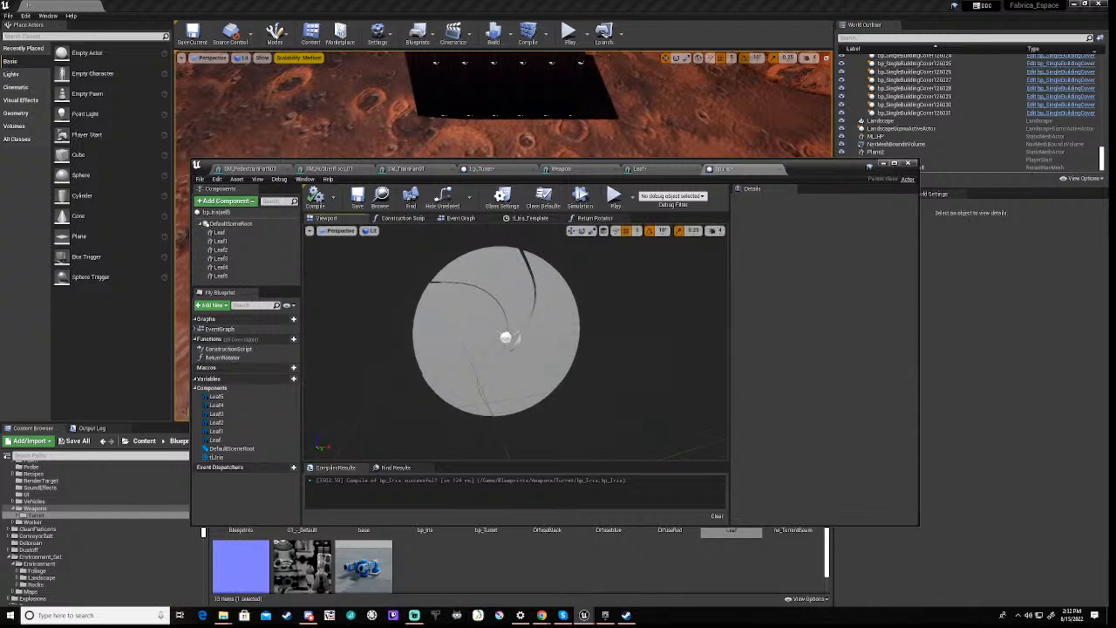
Add a Leaf reference with a Get Relative Rotation node to the event graph, placing the reference beneath the getter
left_click(453, 380)
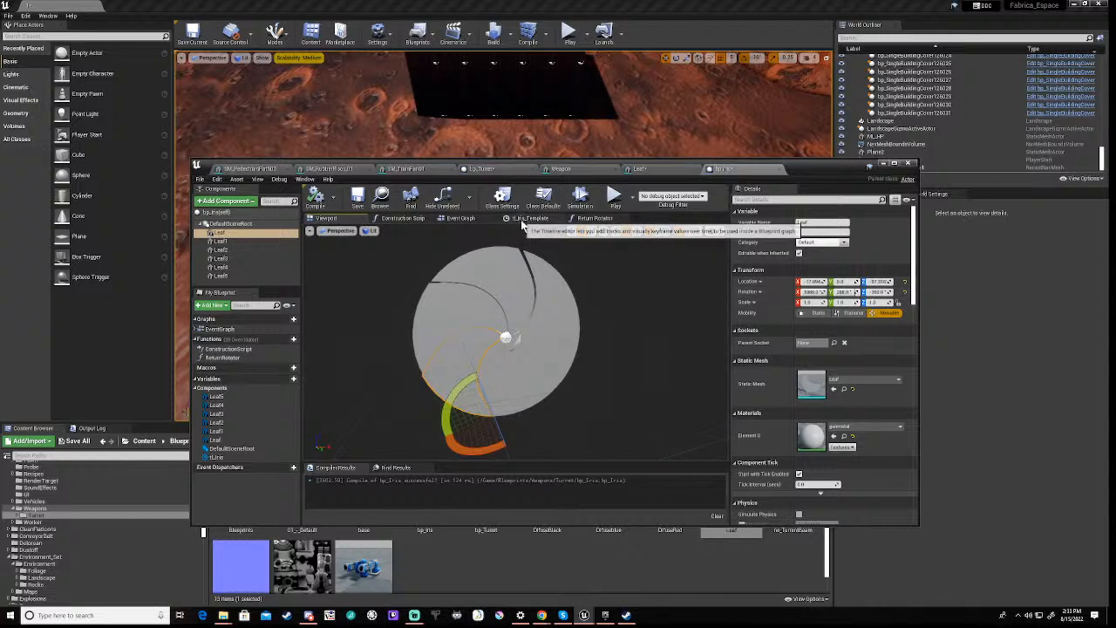
left_click(462, 218)
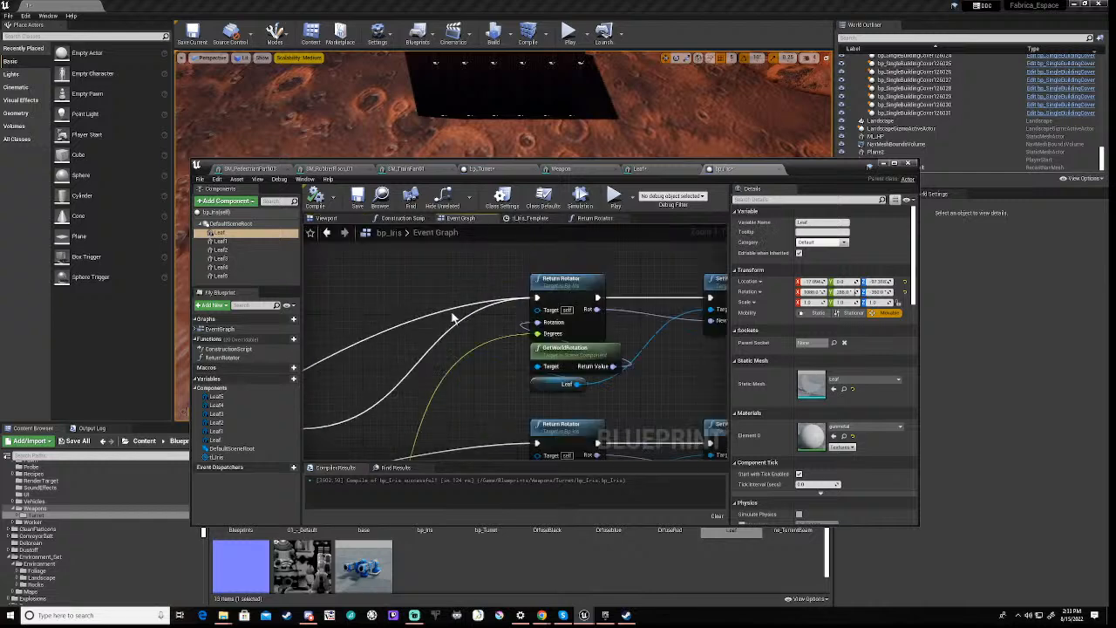
right_click_drag(333, 271, 438, 306)
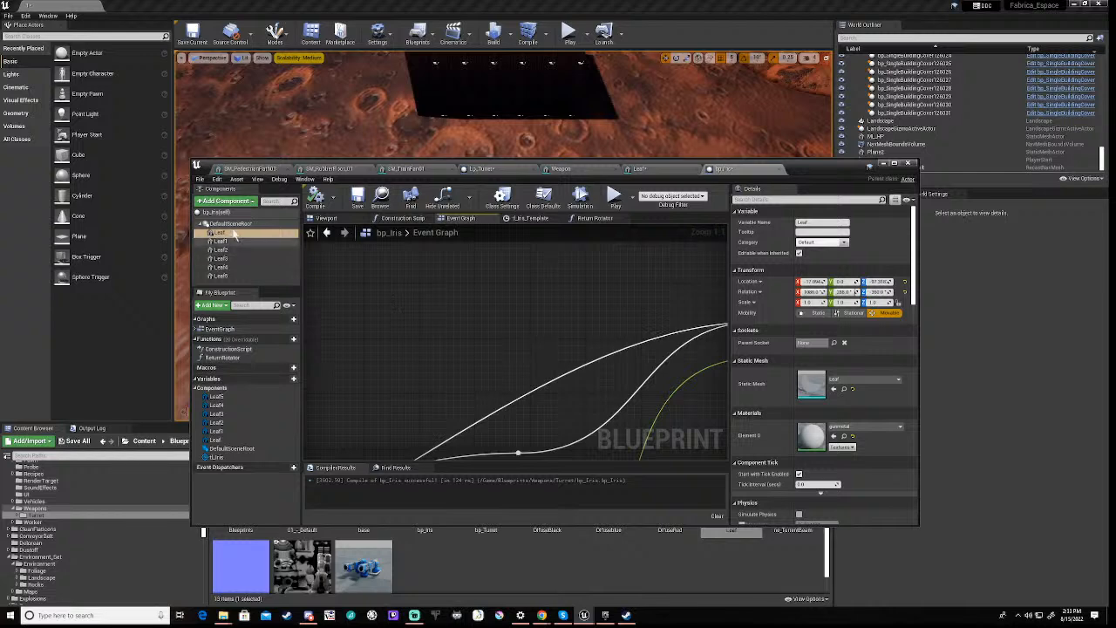
left_click_drag(237, 230, 456, 297)
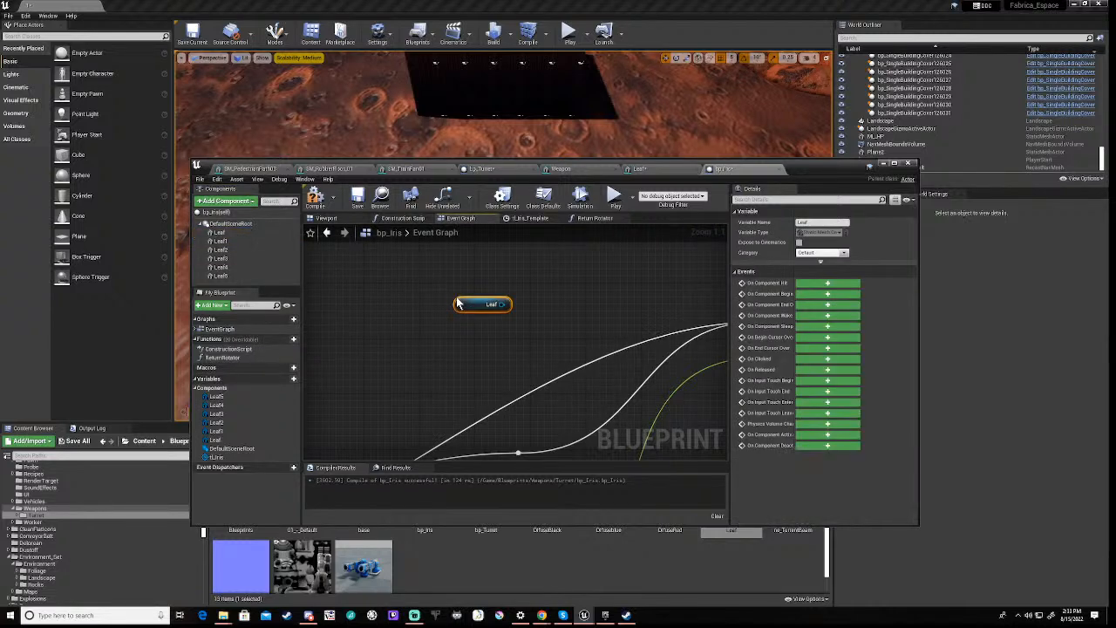
left_click_drag(508, 304, 561, 321)
type("relat")
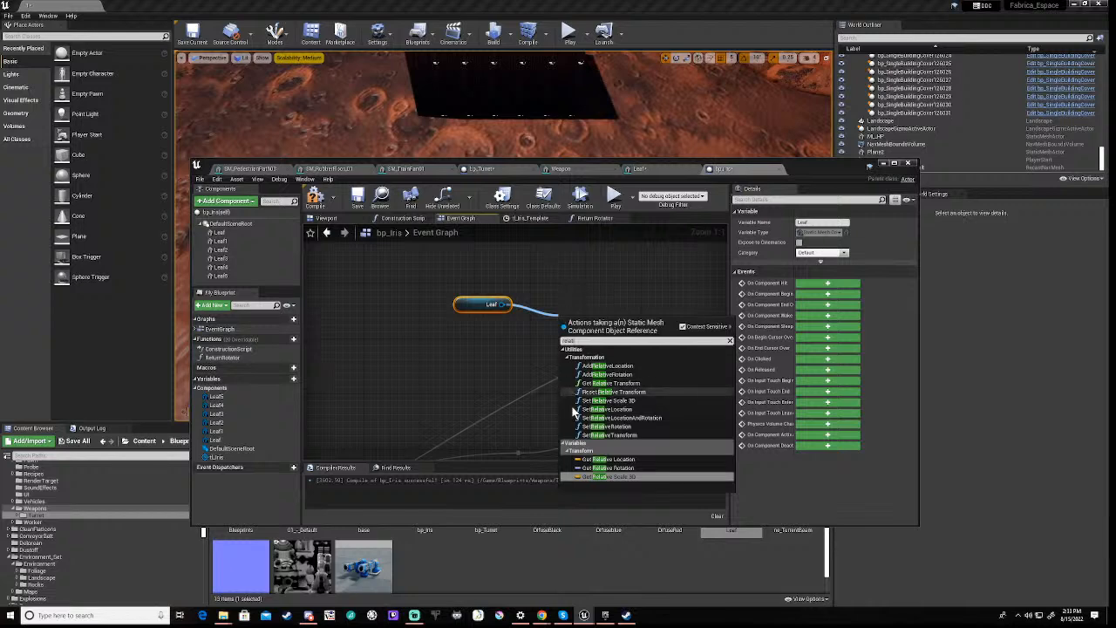
left_click(602, 467)
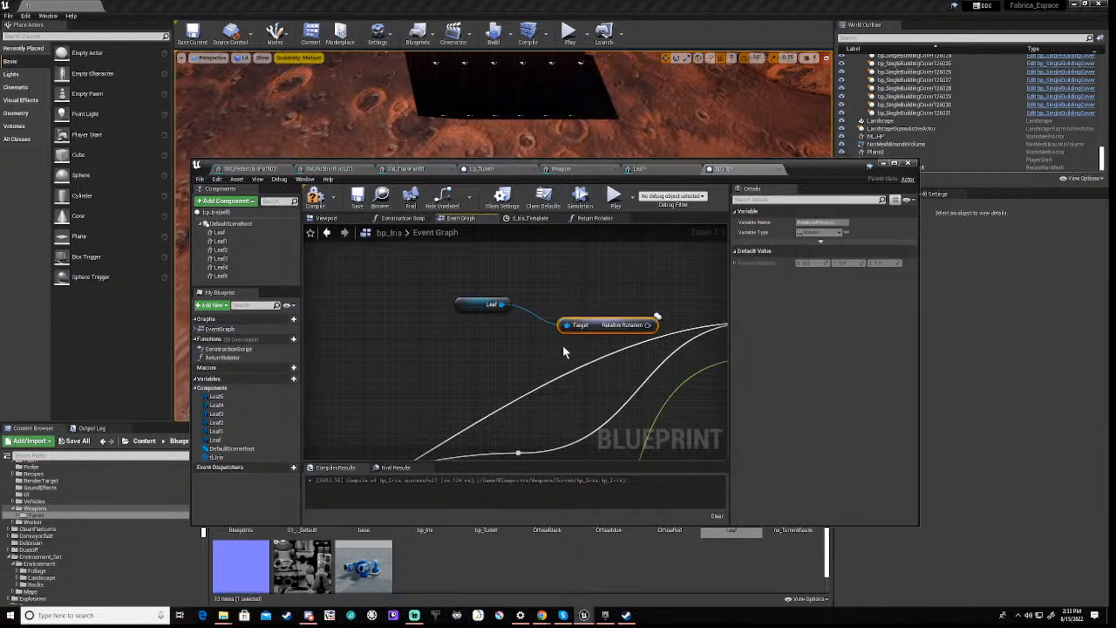
left_click_drag(465, 308, 571, 343)
Move the Leaf and Relative Rotation nodes beside the first Return Rotator and connect Relative Rotation to its Rotation input
right_click_drag(641, 372, 449, 343)
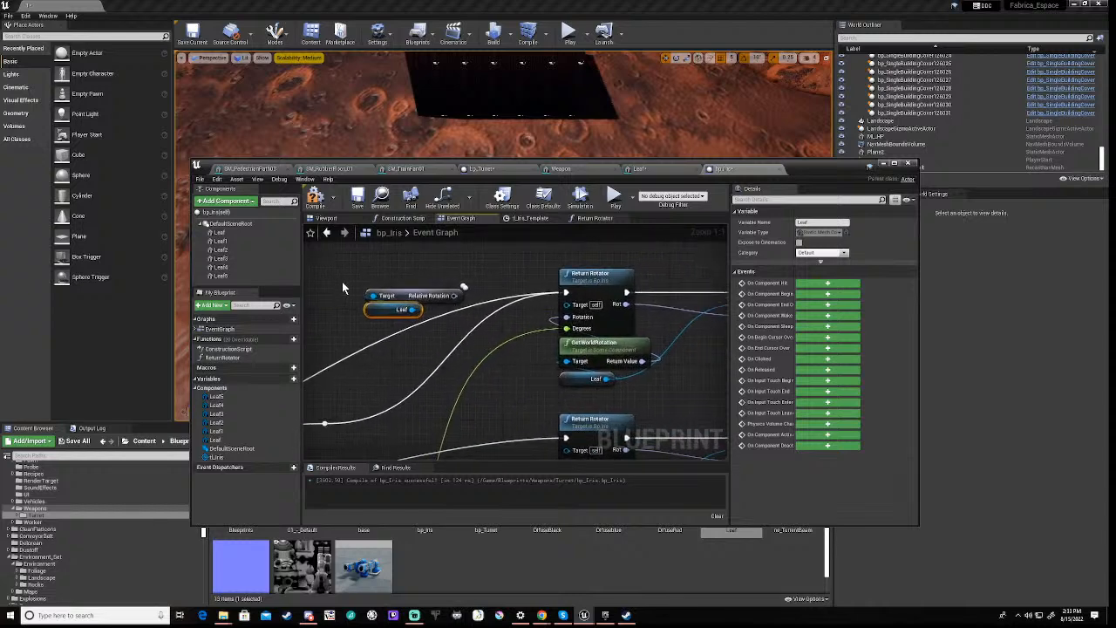
left_click_drag(342, 281, 426, 333)
left_click_drag(404, 298, 479, 388)
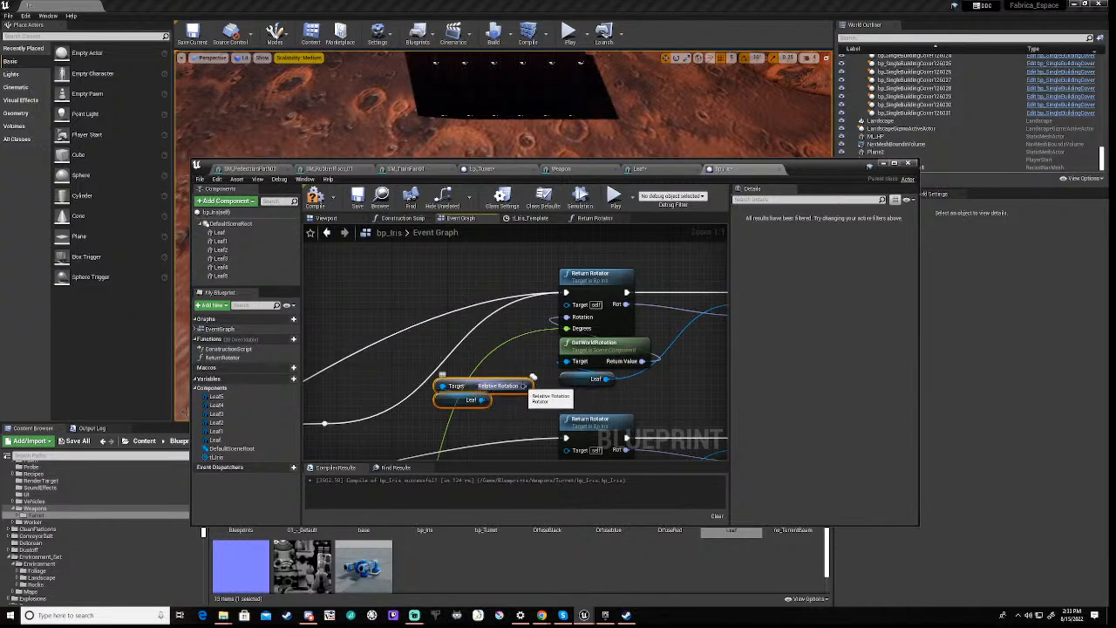
left_click_drag(531, 377, 567, 318)
Add a SetRelativeRotation node targeting Leaf and place it below the first SetWorldRotation node
right_click_drag(681, 389, 565, 382)
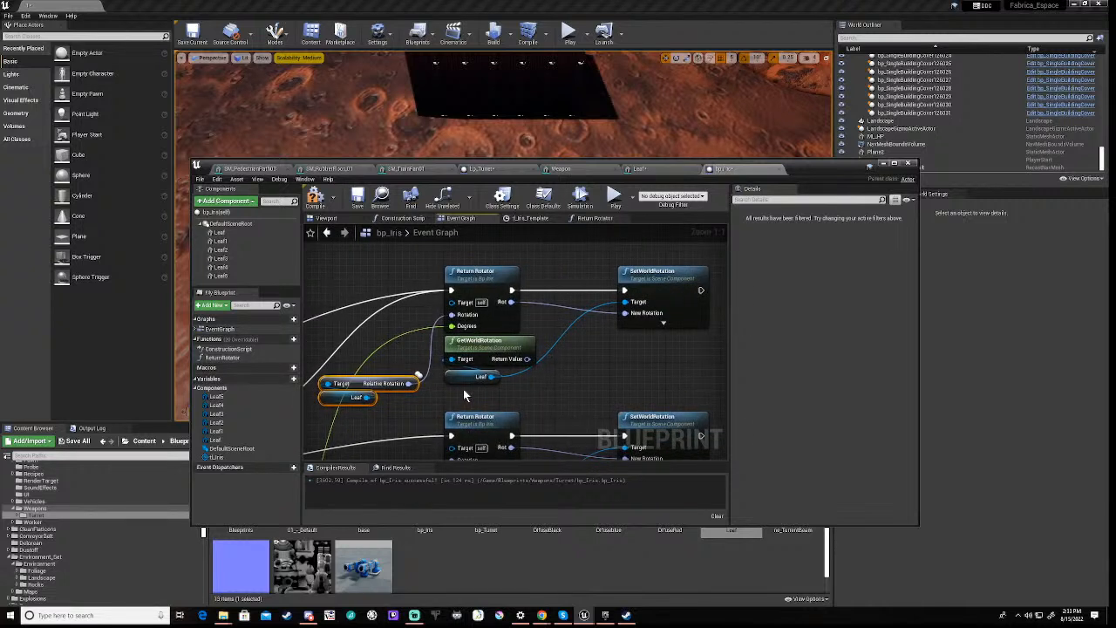
left_click_drag(495, 377, 567, 363)
type("set")
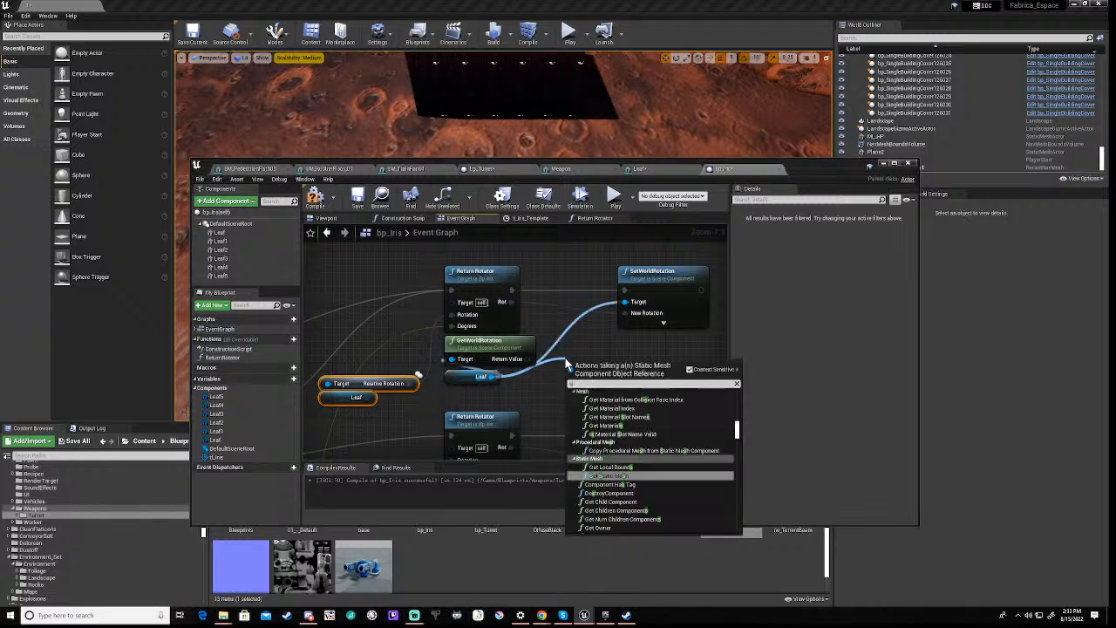
type(" relat")
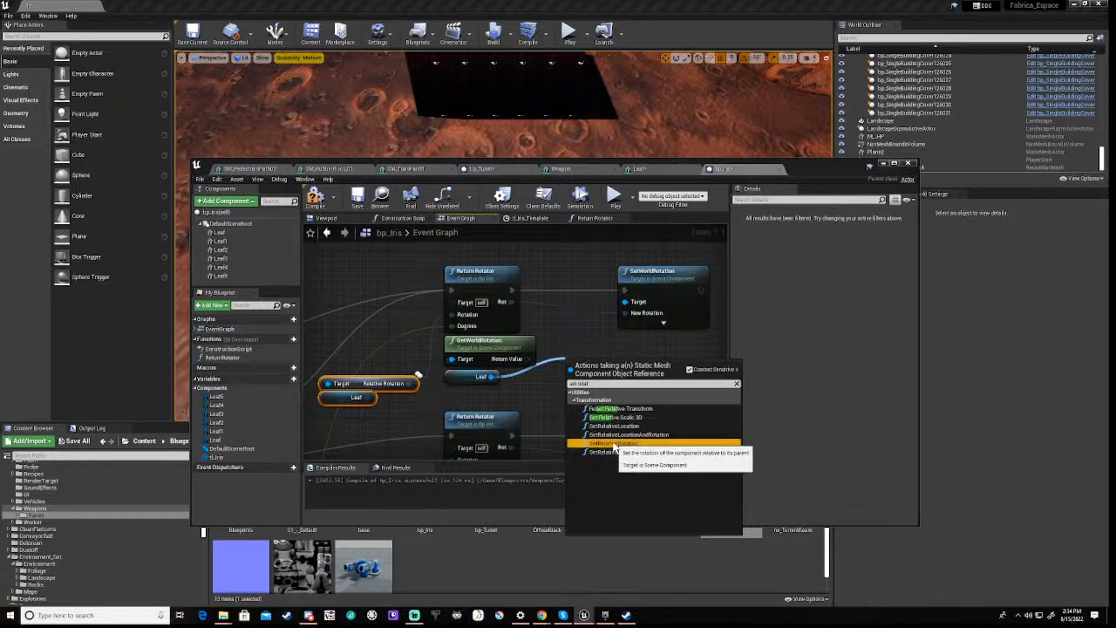
left_click(616, 444)
left_click_drag(608, 353, 664, 334)
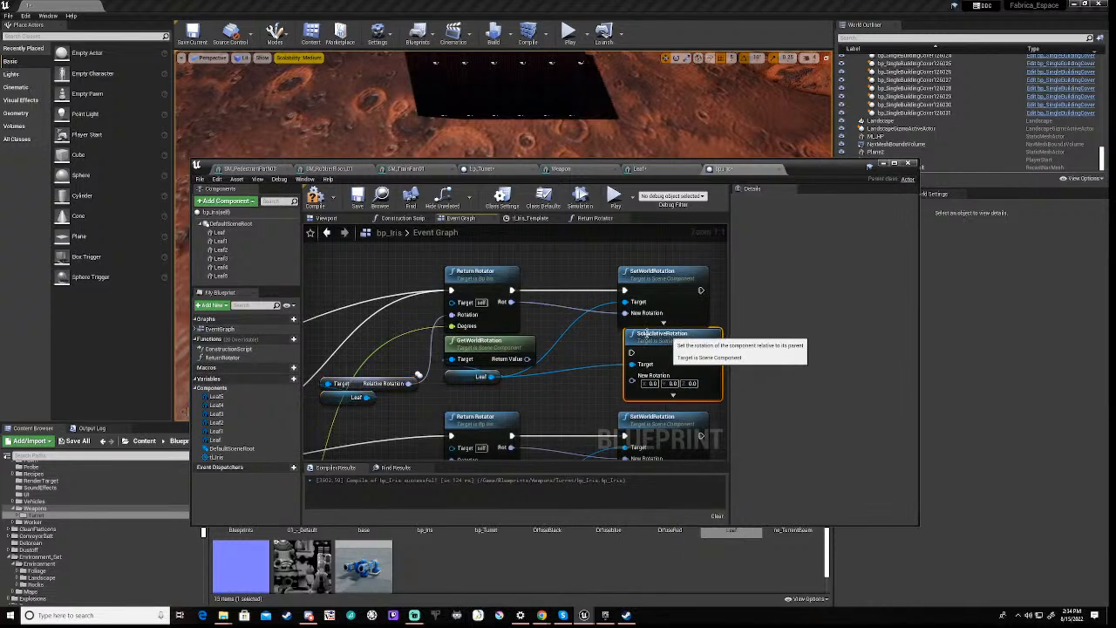
Connect the first Return Rotator's Rot and execution outputs to SetRelativeRotation, and compile the blueprint
left_click_drag(511, 301, 632, 383)
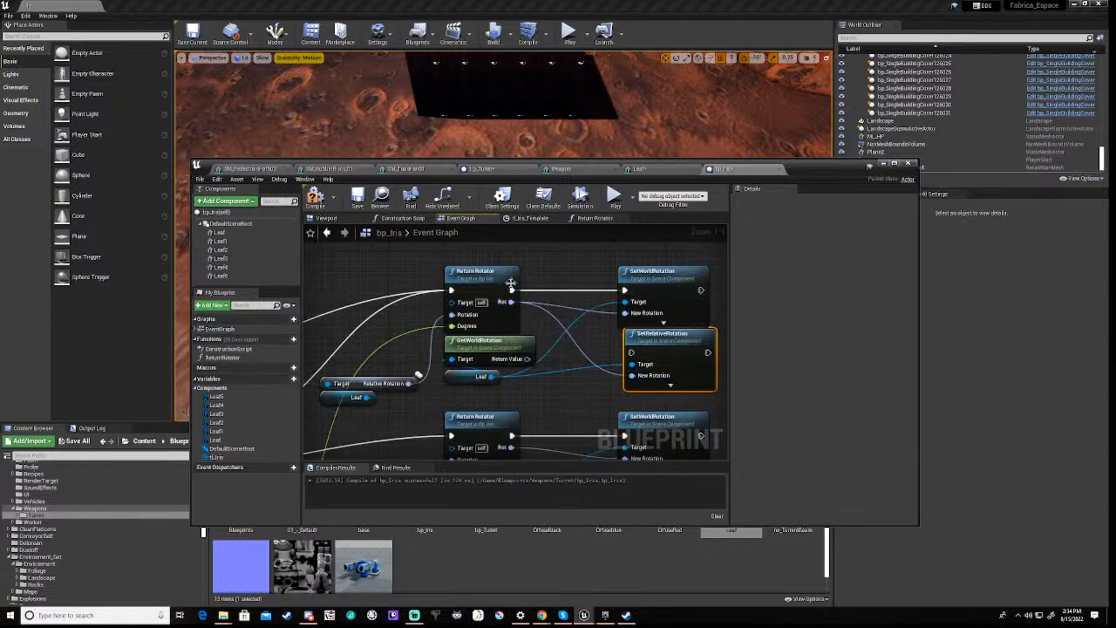
left_click_drag(511, 290, 632, 352)
left_click(315, 196)
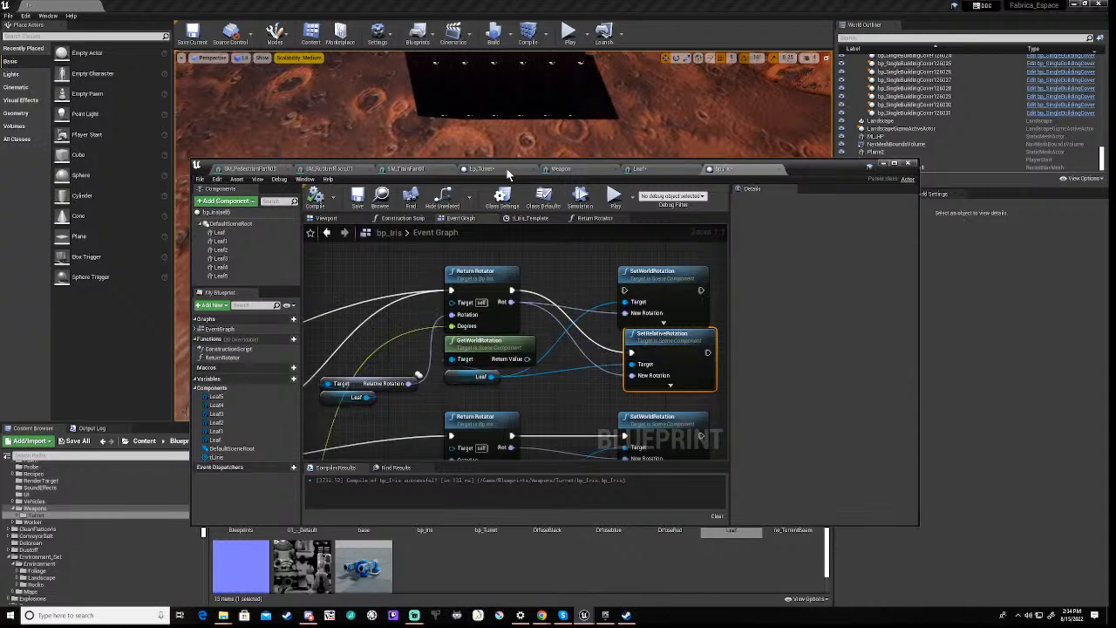
Run the viewport simulation to check Leaf's movement with relative rotation, and stop it
left_click(336, 221)
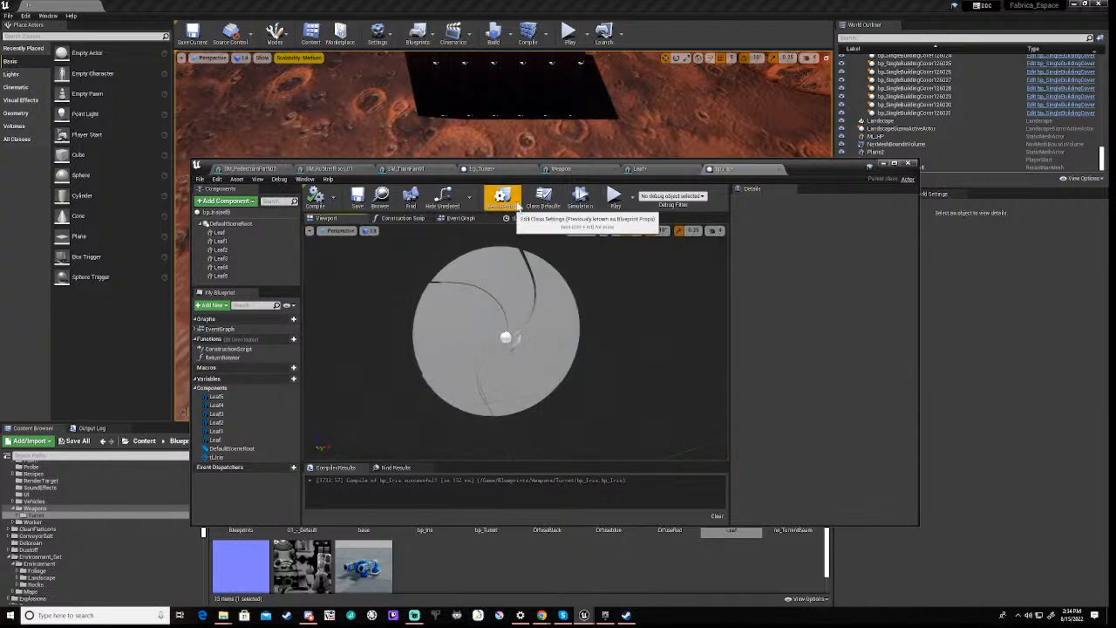
left_click(581, 198)
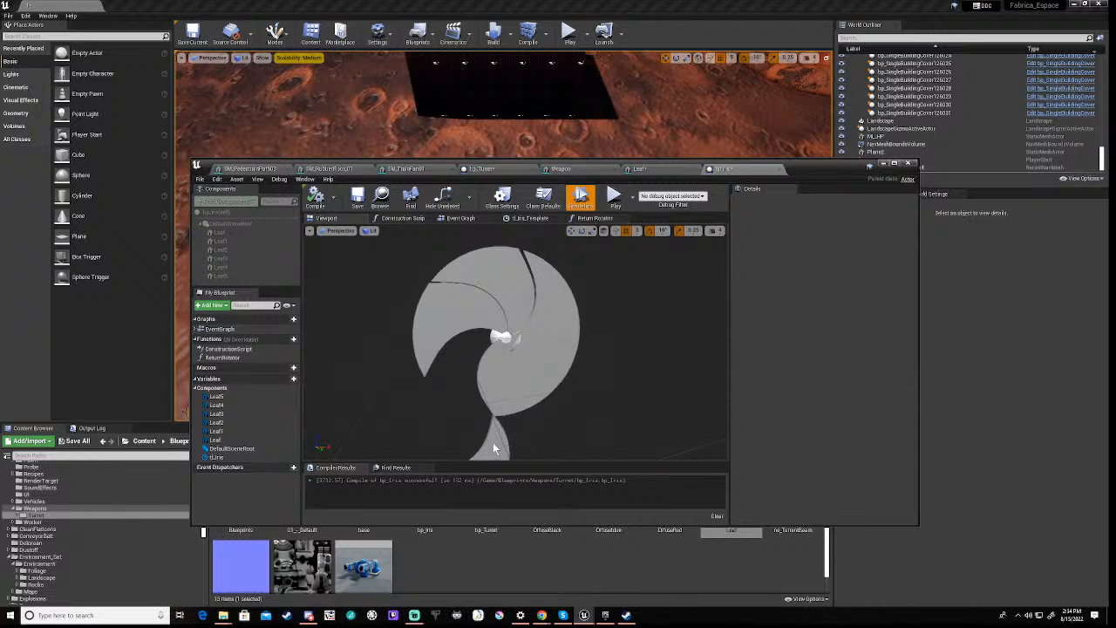
left_click(581, 199)
Set the Leaf component's collision preset to NoCollision
left_click(220, 233)
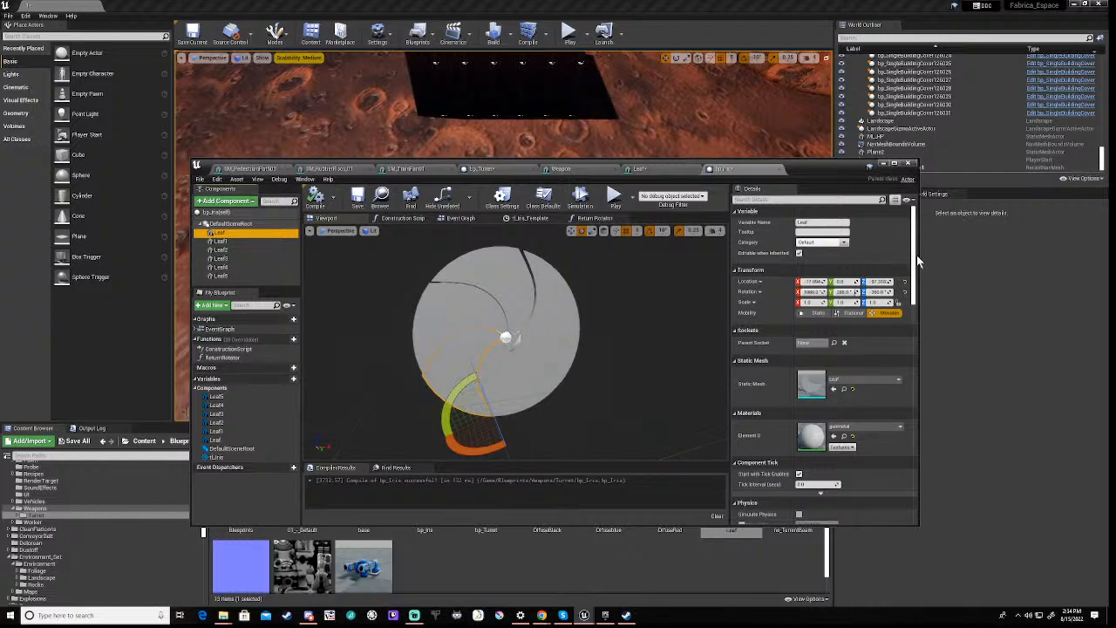
left_click_drag(914, 261, 914, 383)
scroll(774, 285, "up", 3)
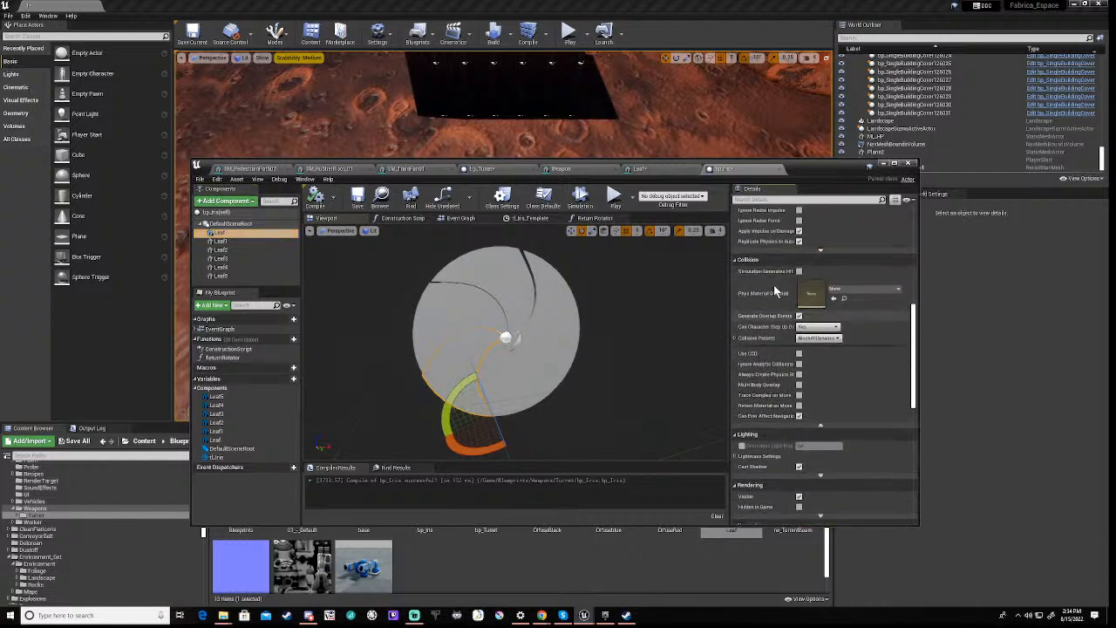
left_click(818, 337)
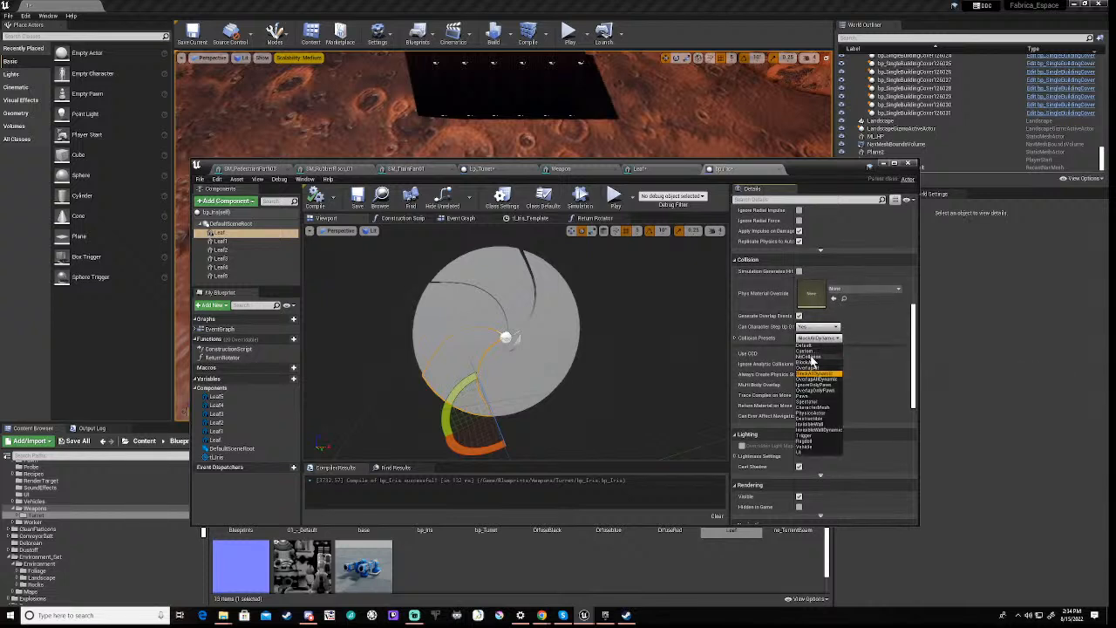
left_click(811, 355)
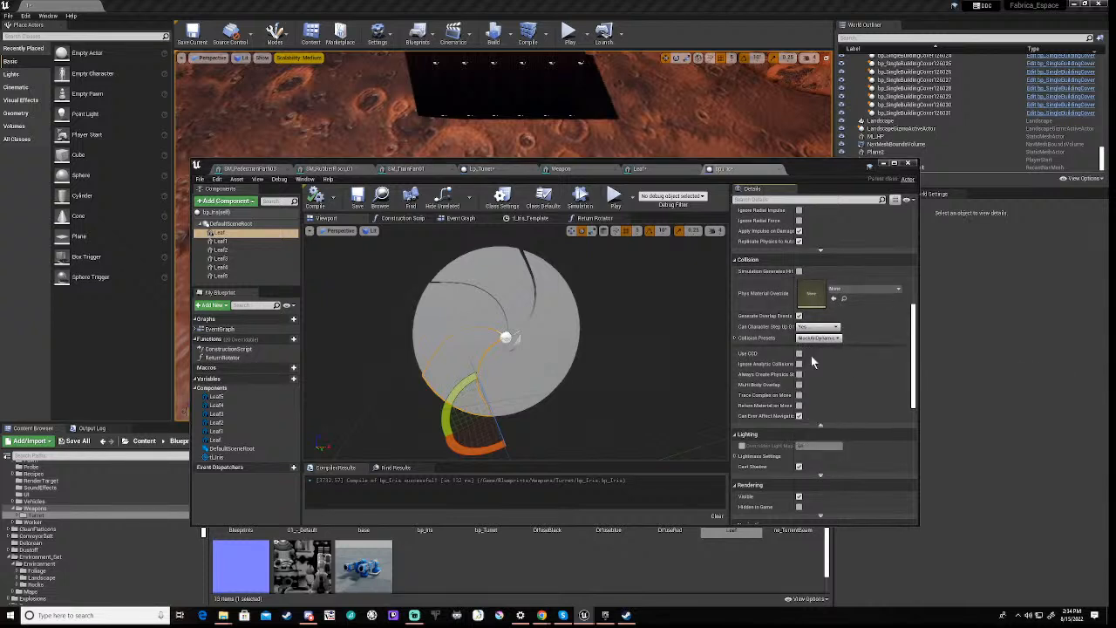
Set the collision preset of Leaf1 through Leaf5 to NoCollision and compile the blueprint
left_click(220, 242)
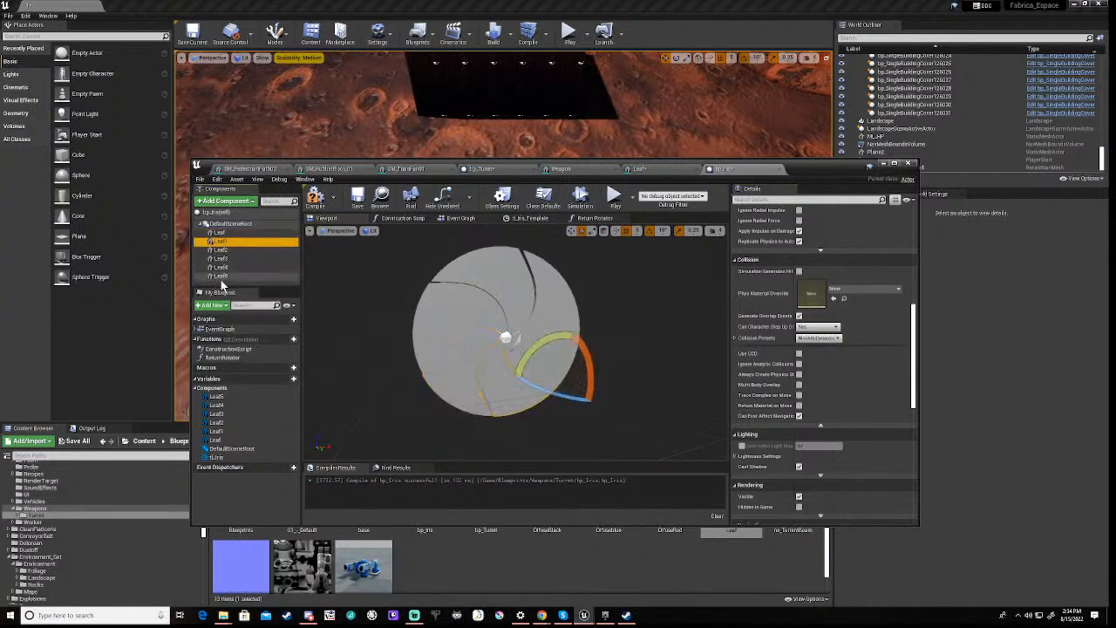
left_click(206, 275, "shift")
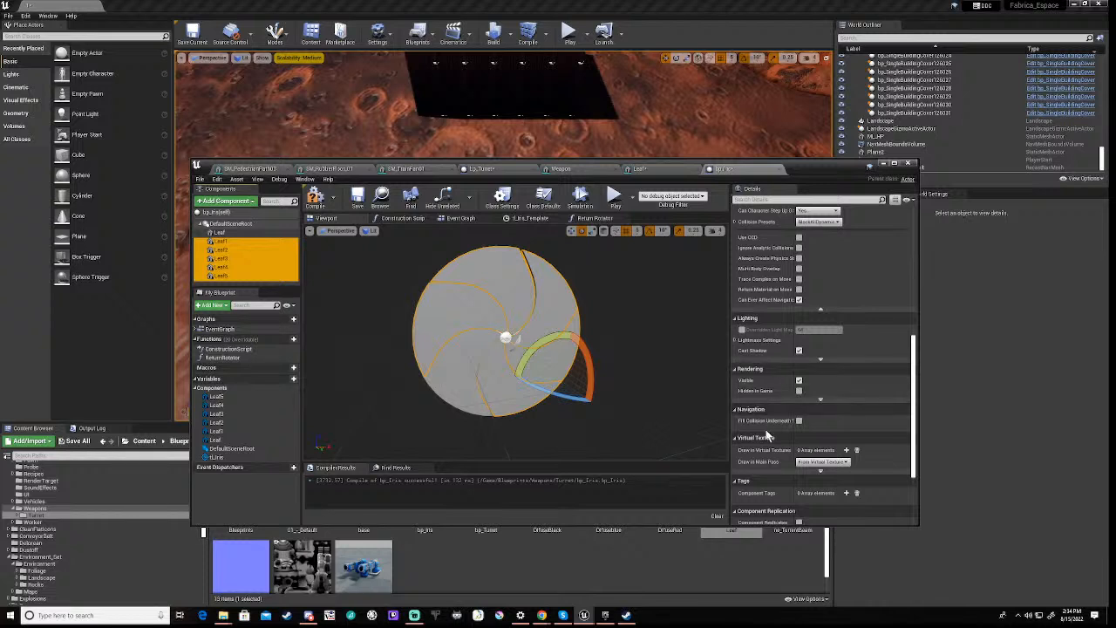
scroll(766, 429, "up", 2)
scroll(765, 428, "up", 1)
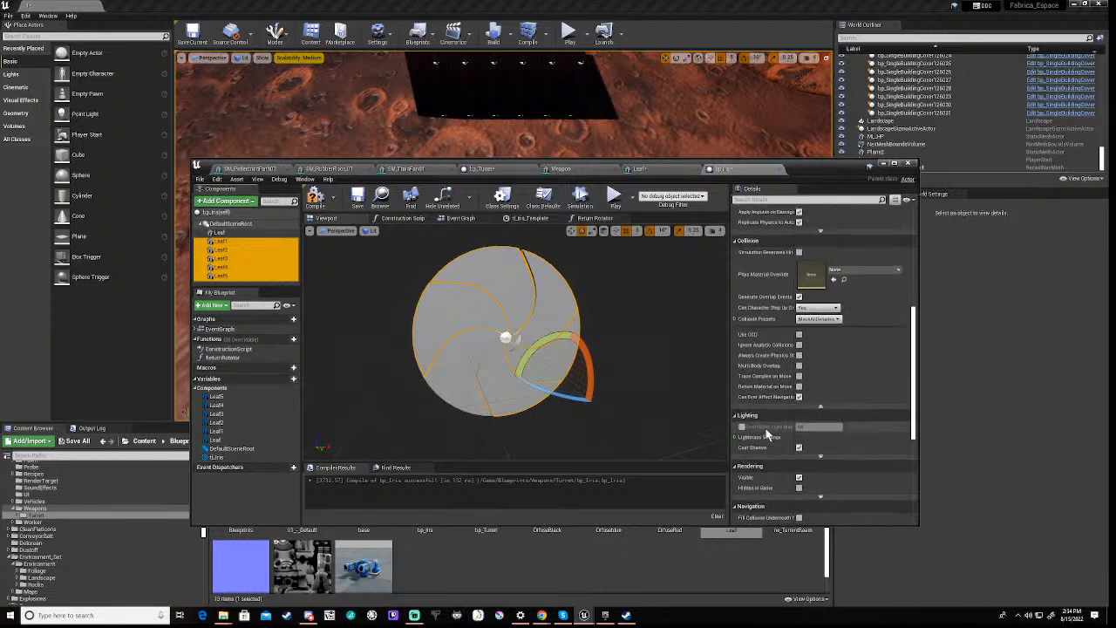
scroll(811, 393, "up", 2)
left_click(820, 361)
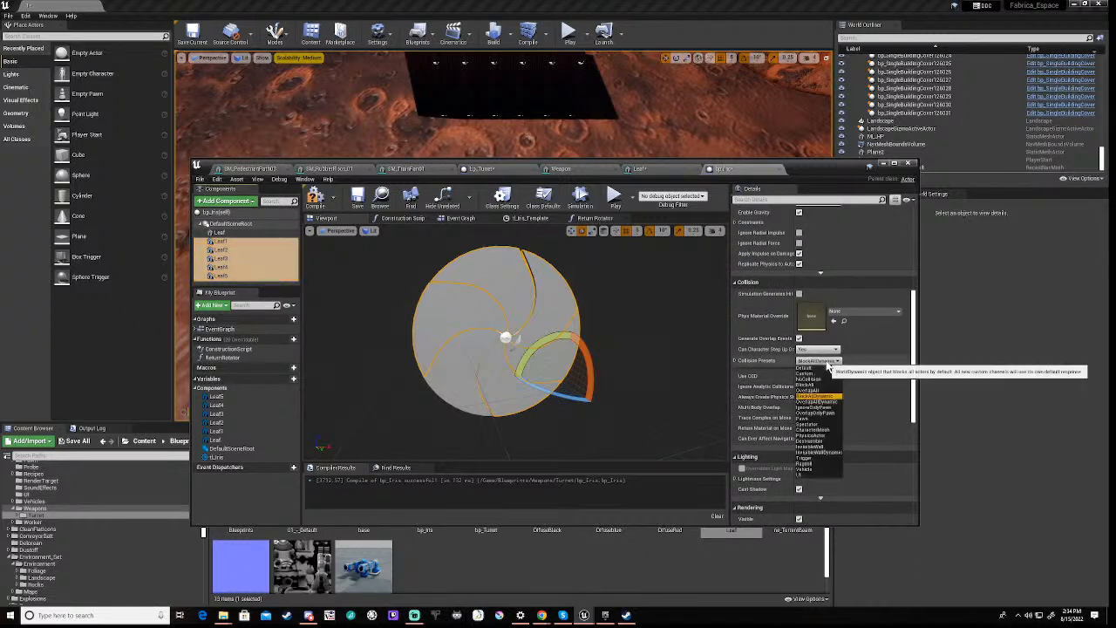
left_click(812, 376)
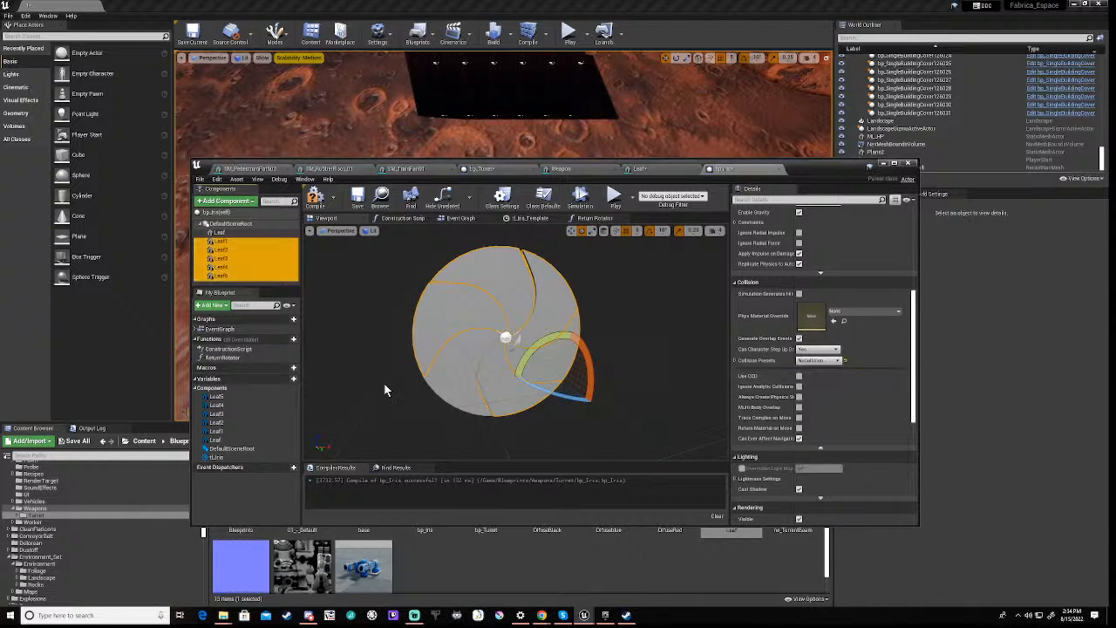
left_click(315, 197)
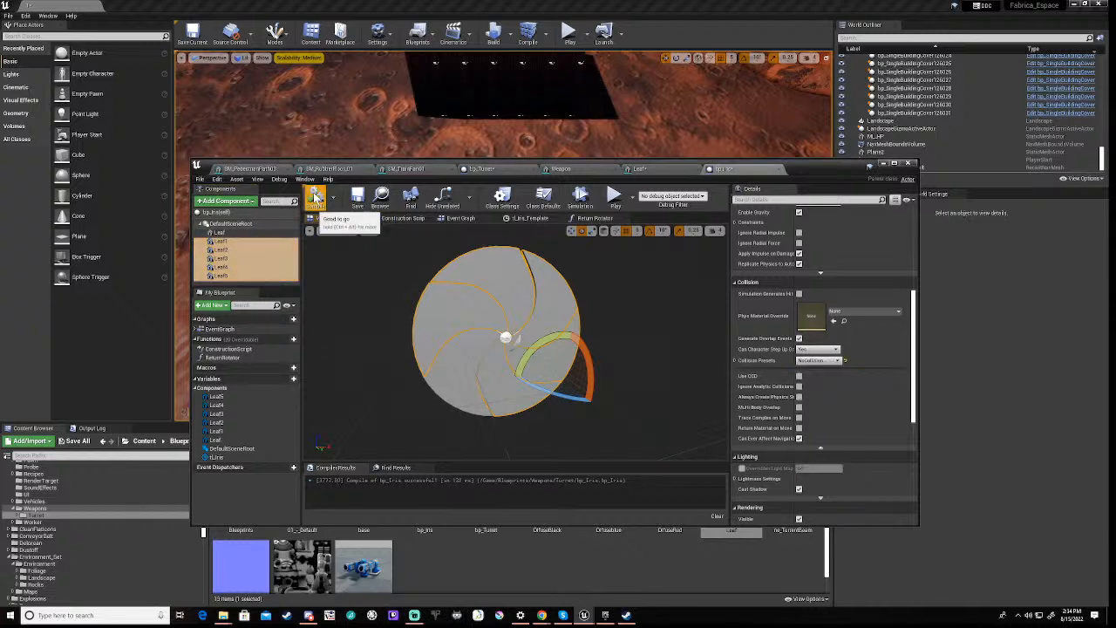
Run the viewport simulation with DefaultSceneRoot selected to check the leaf movement without collision, and stop it
left_click(259, 260)
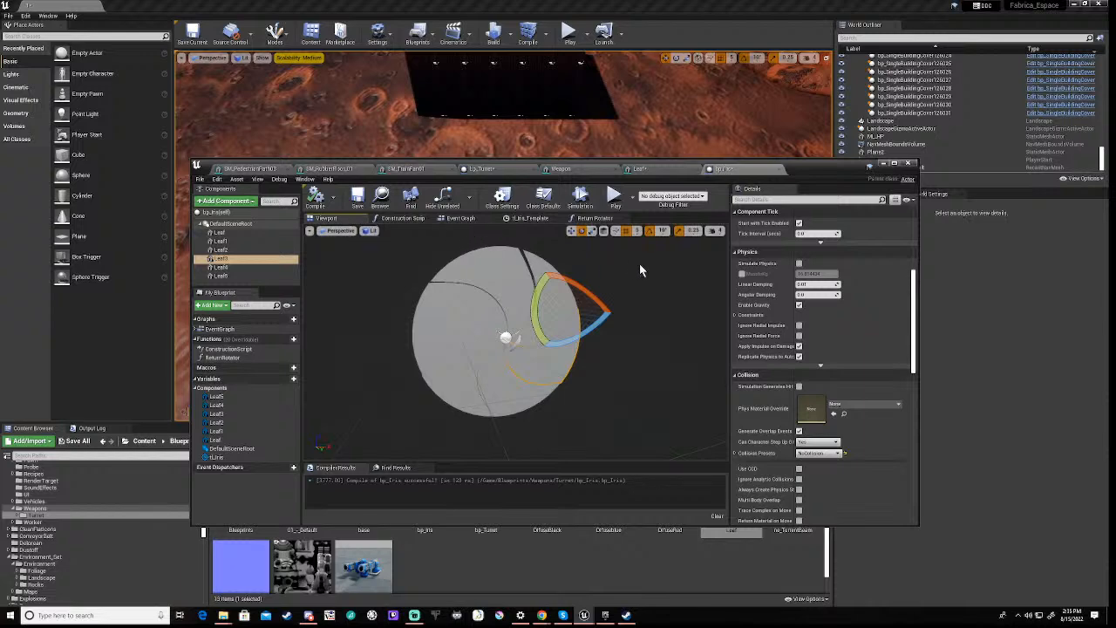
left_click(208, 225)
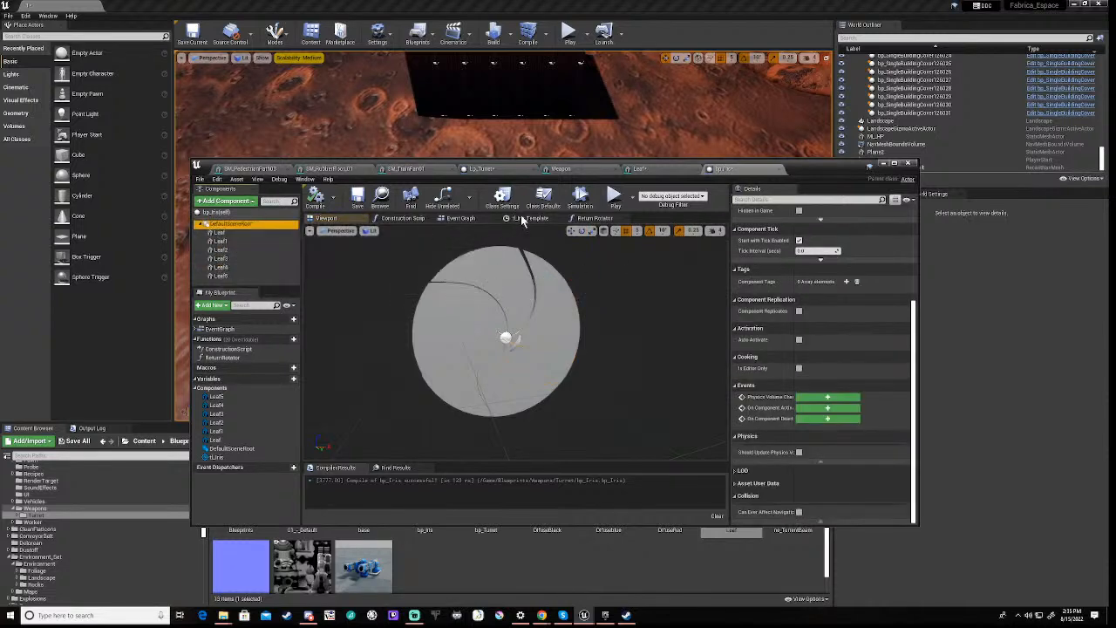
left_click(575, 207)
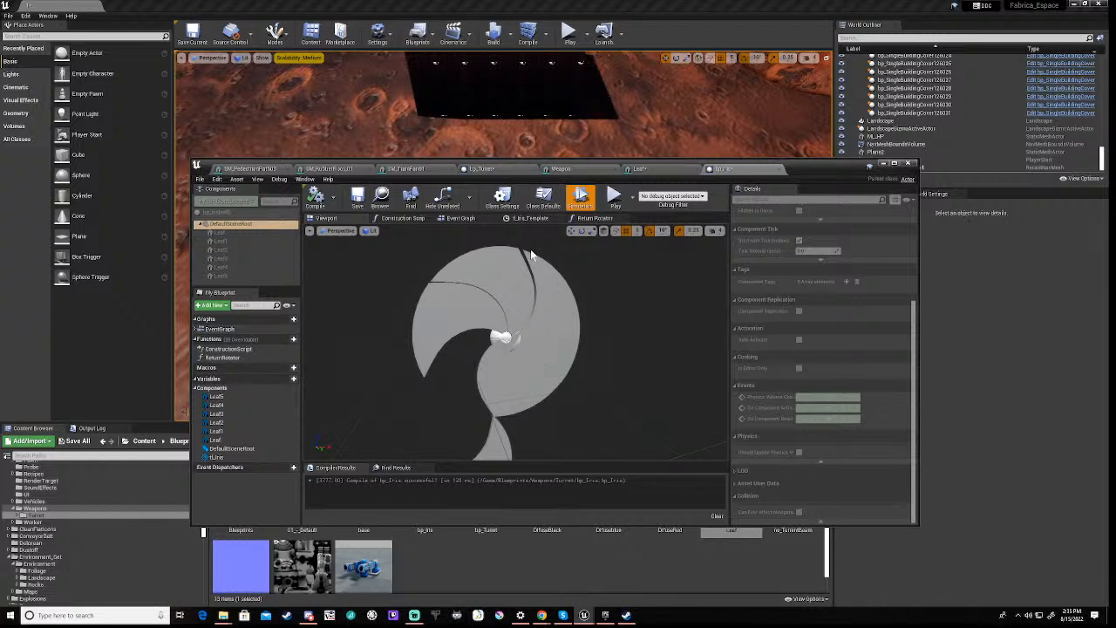
right_click_drag(597, 385, 361, 492)
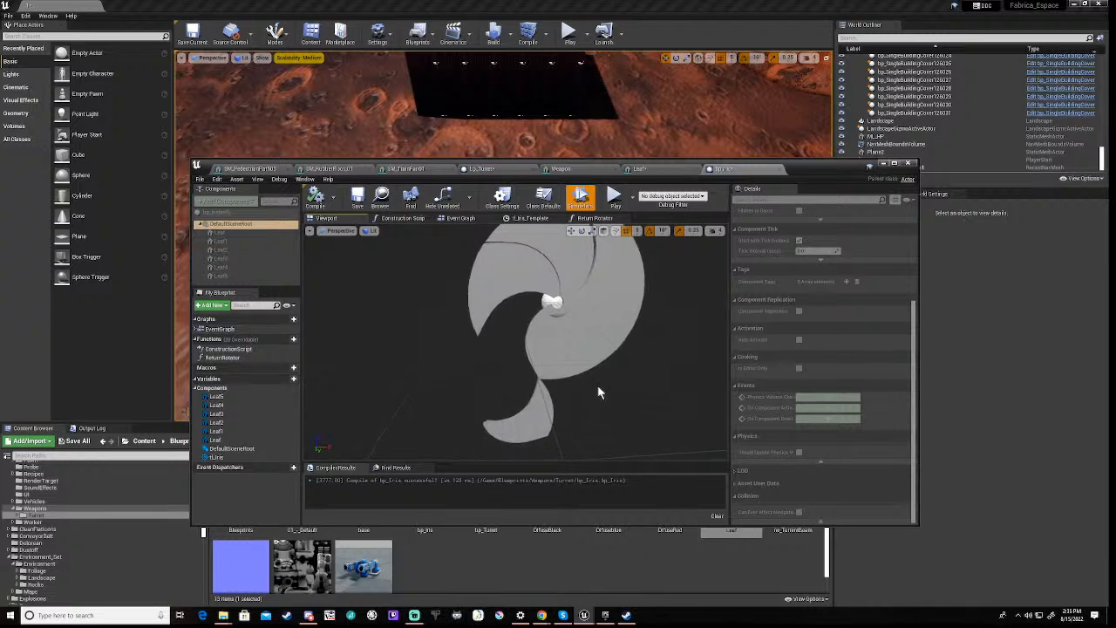
left_click(583, 209)
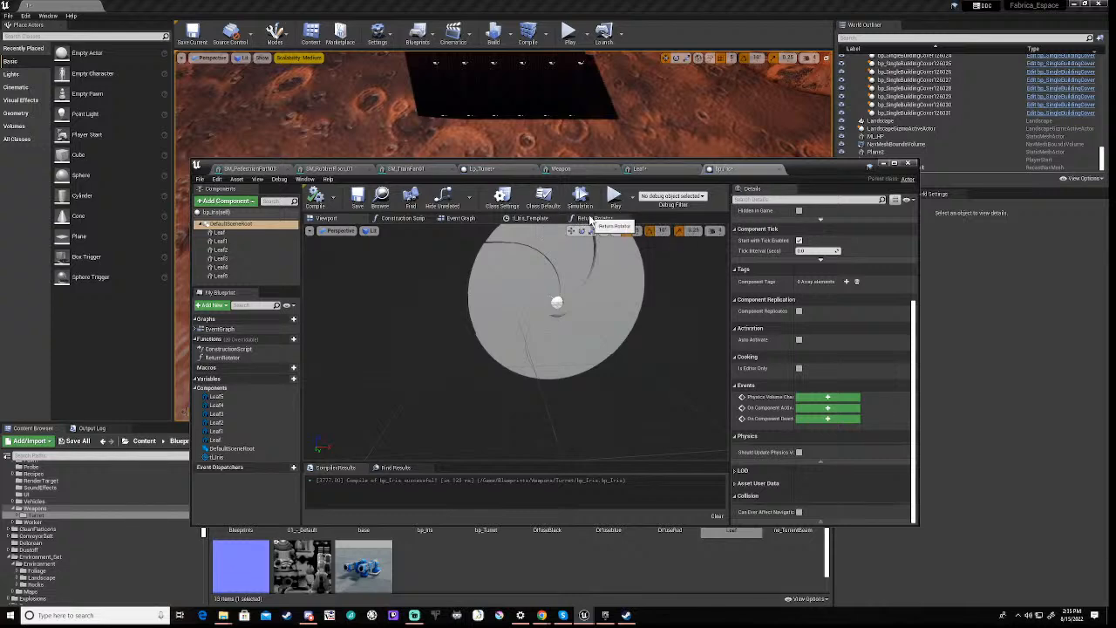
In the Event Graph, connect GetWorldRotation's Return Value to the first Return Rotator's Rotation and its execution output to SetWorldRotation
left_click(460, 219)
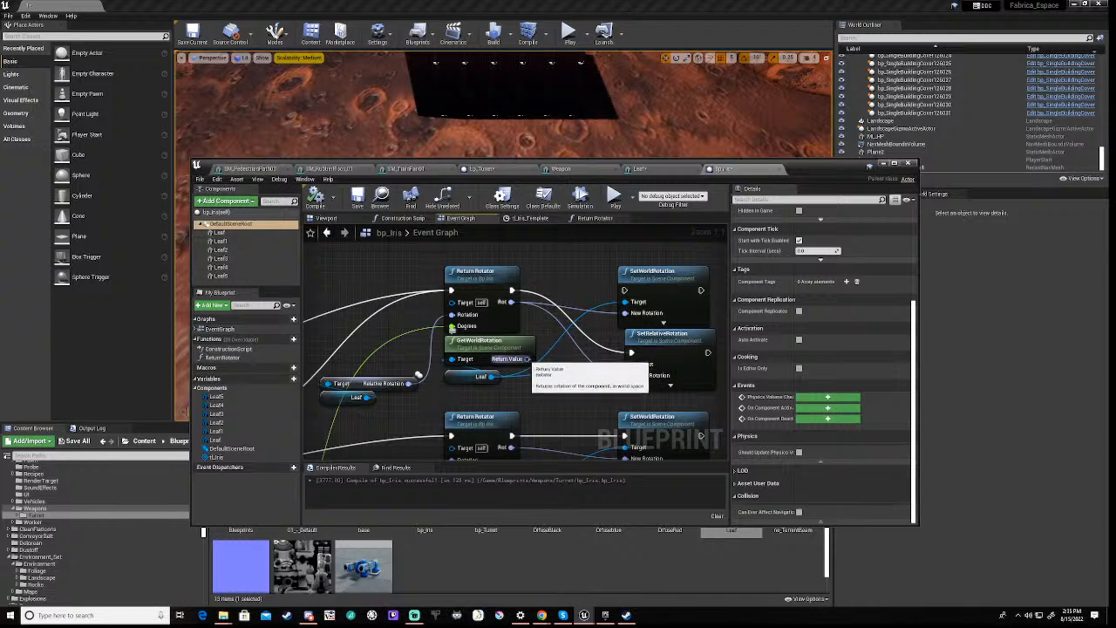
left_click_drag(527, 357, 452, 314)
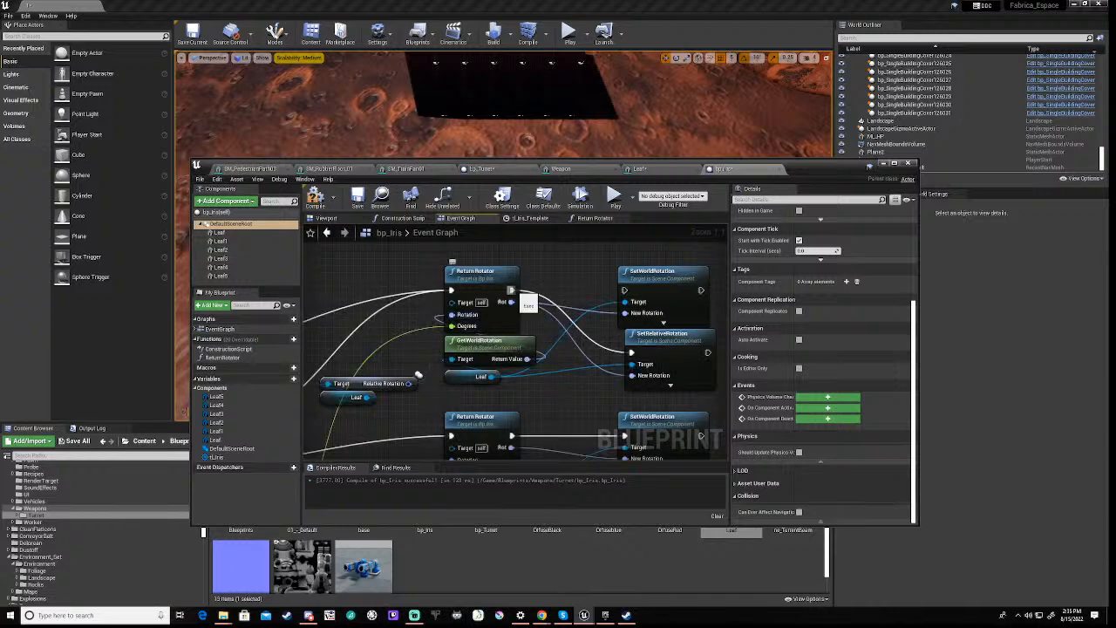
left_click_drag(511, 291, 624, 290)
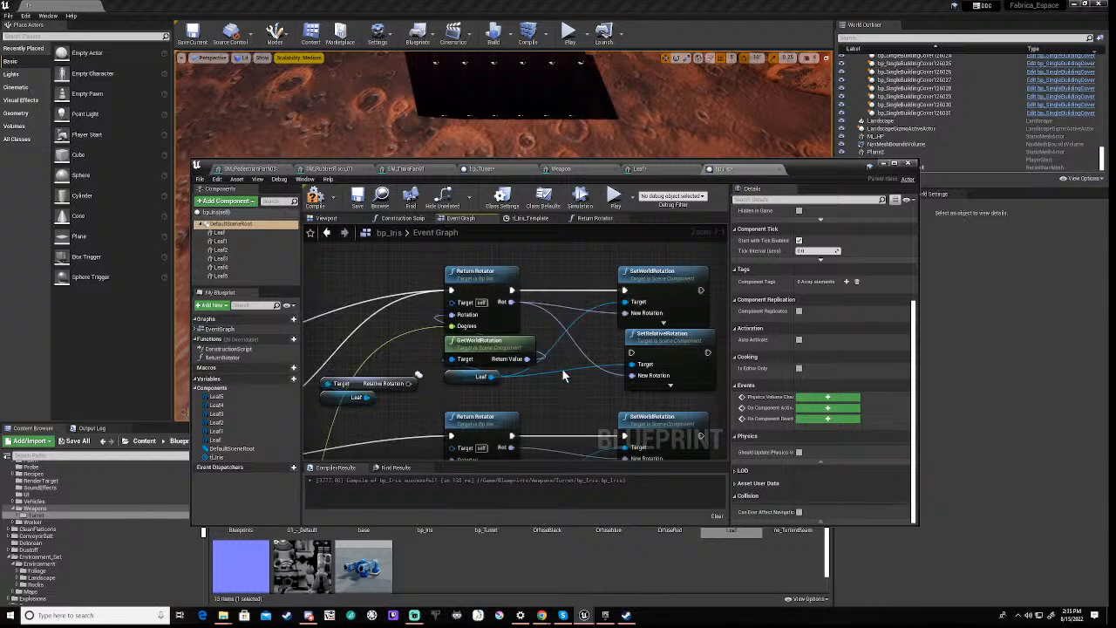
Delete the SetRelativeRotation node and the unused Relative Rotation getter with its Leaf reference, and compile the blueprint
left_click(639, 354)
key("Delete")
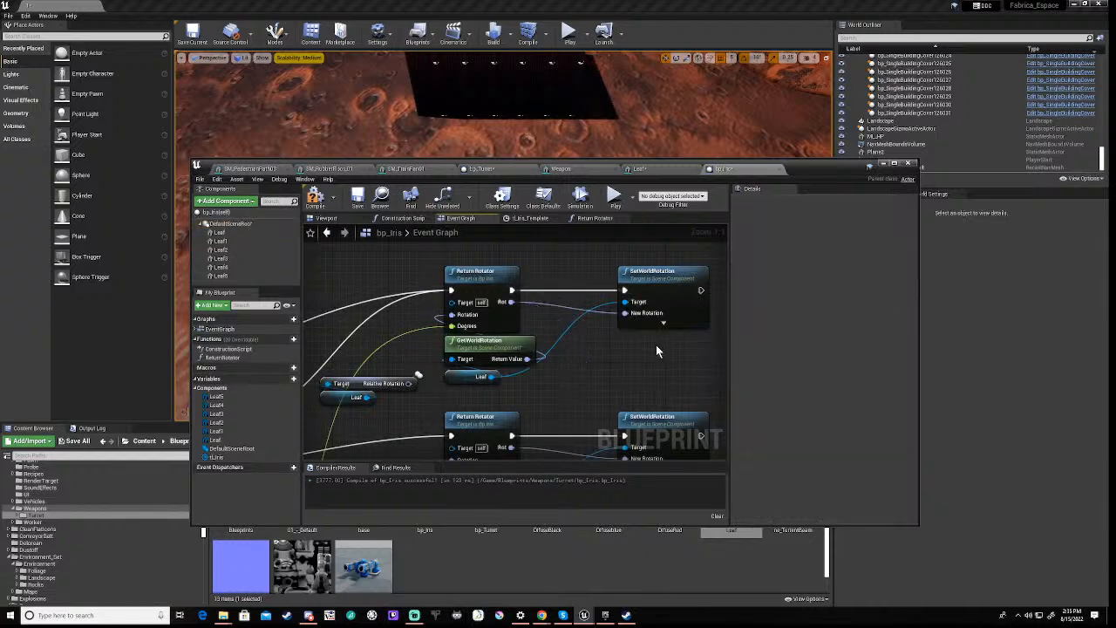
right_click_drag(551, 385, 555, 370)
left_click_drag(426, 346, 506, 384)
key("Delete")
right_click_drag(551, 377, 381, 390)
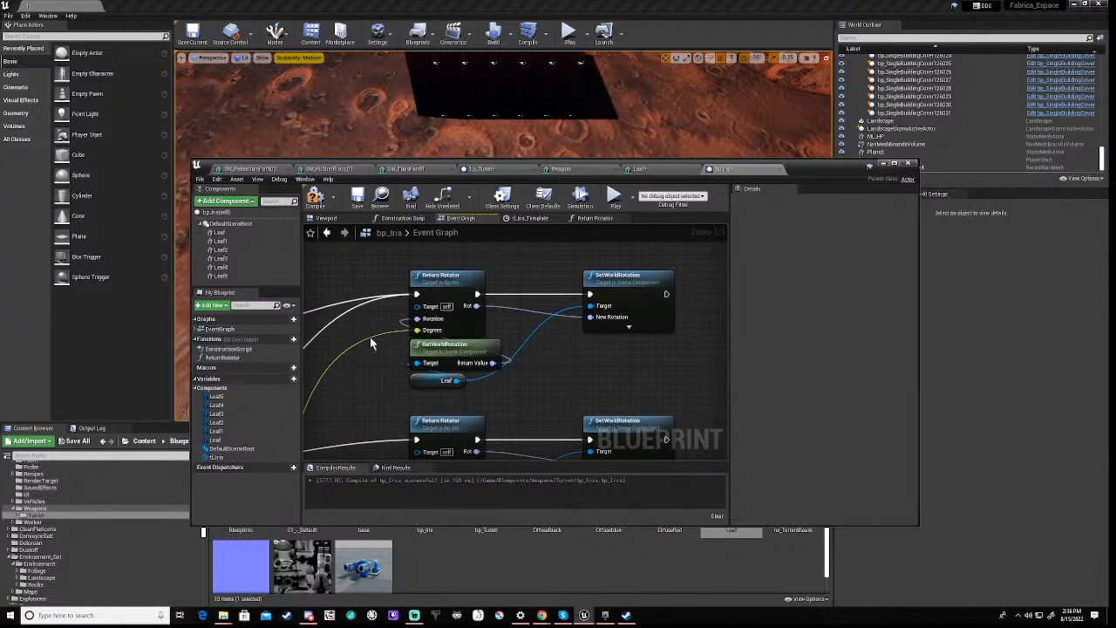
left_click(316, 199)
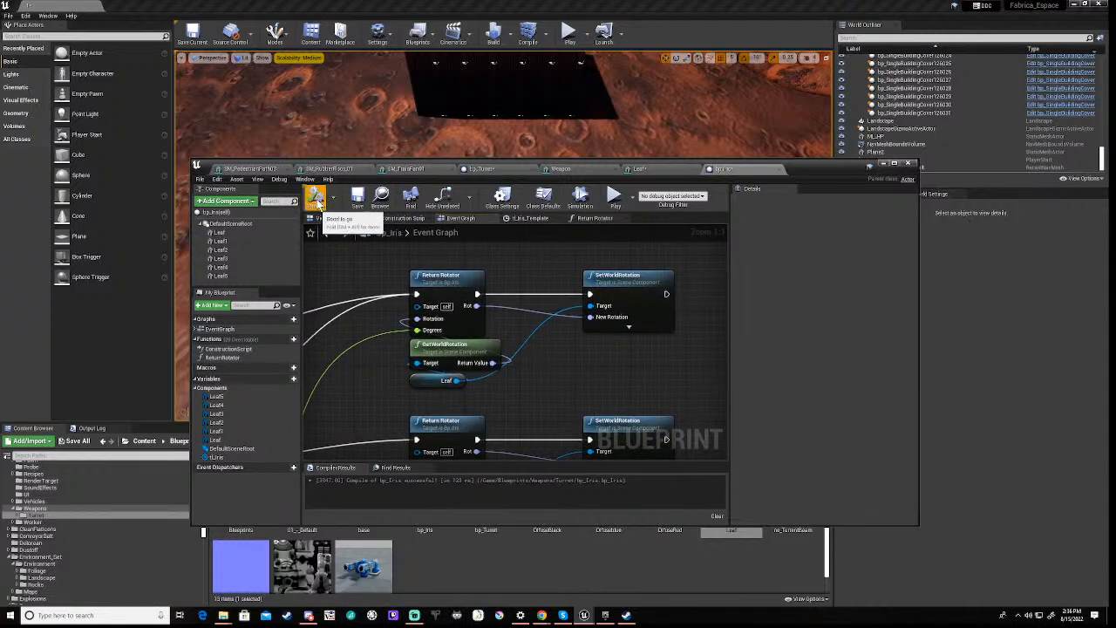
Select Leaf through Leaf5 and turn off Enable Gravity in their physics settings
left_click(230, 224)
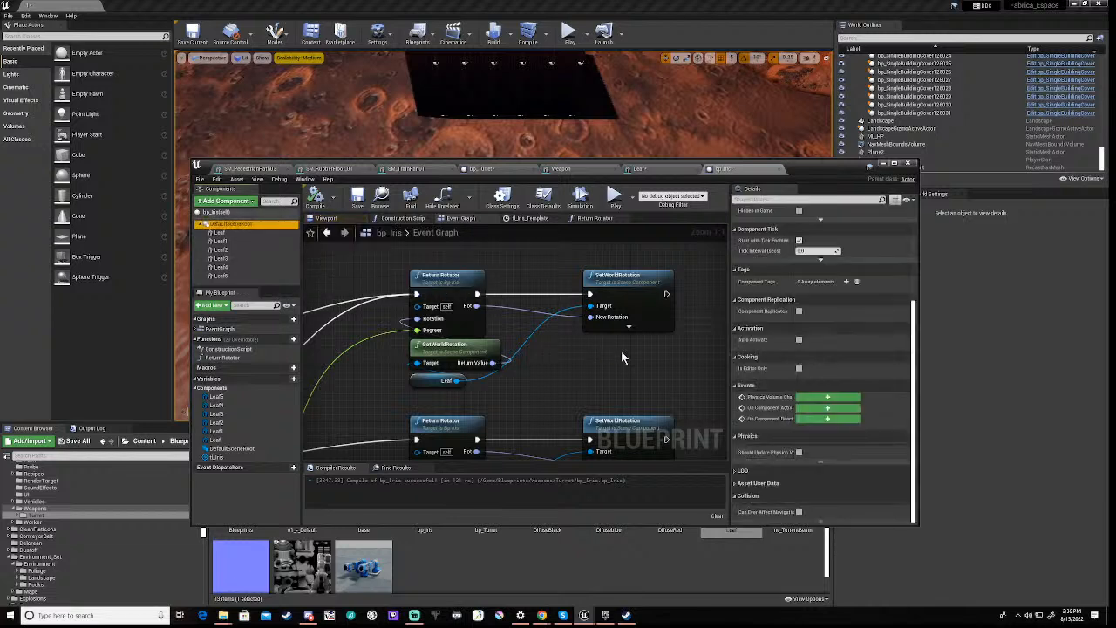
scroll(835, 383, "up", 2)
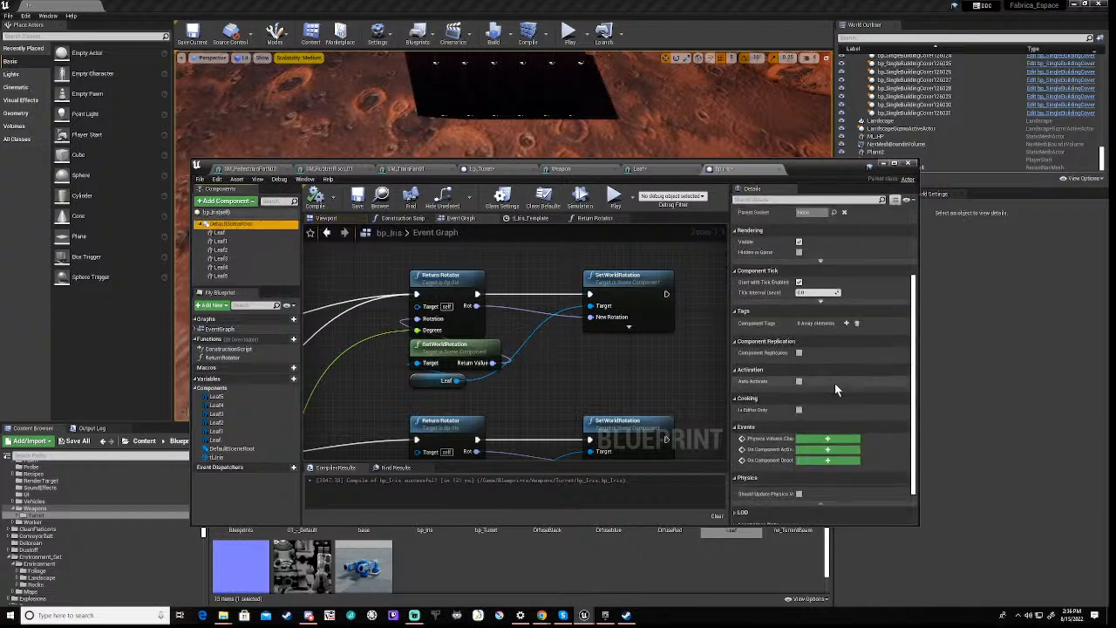
scroll(834, 383, "up", 3)
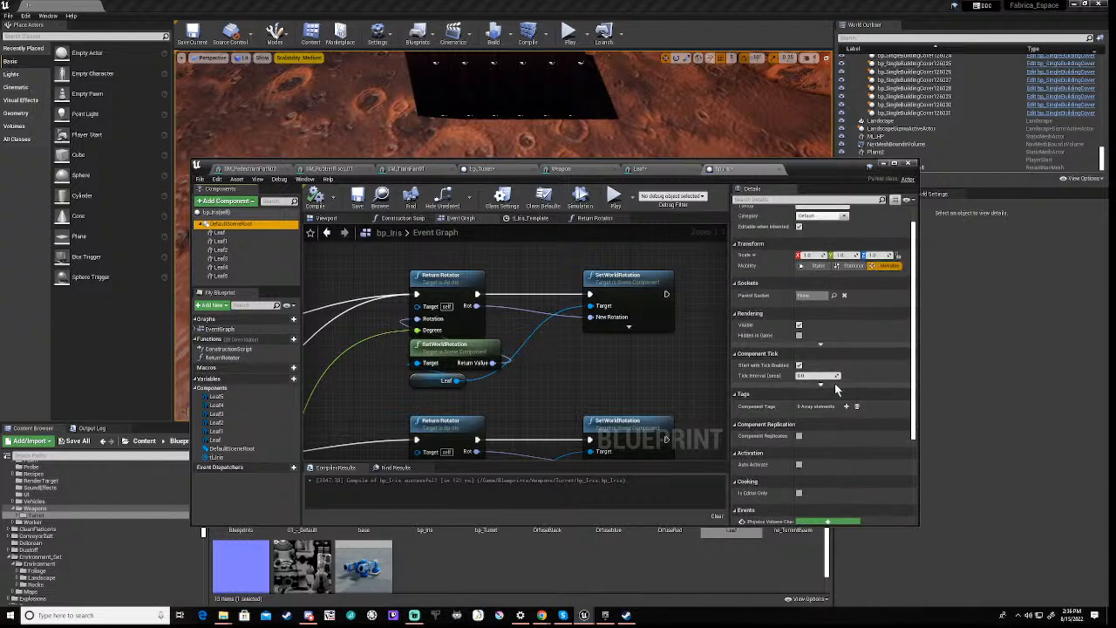
left_click(220, 233)
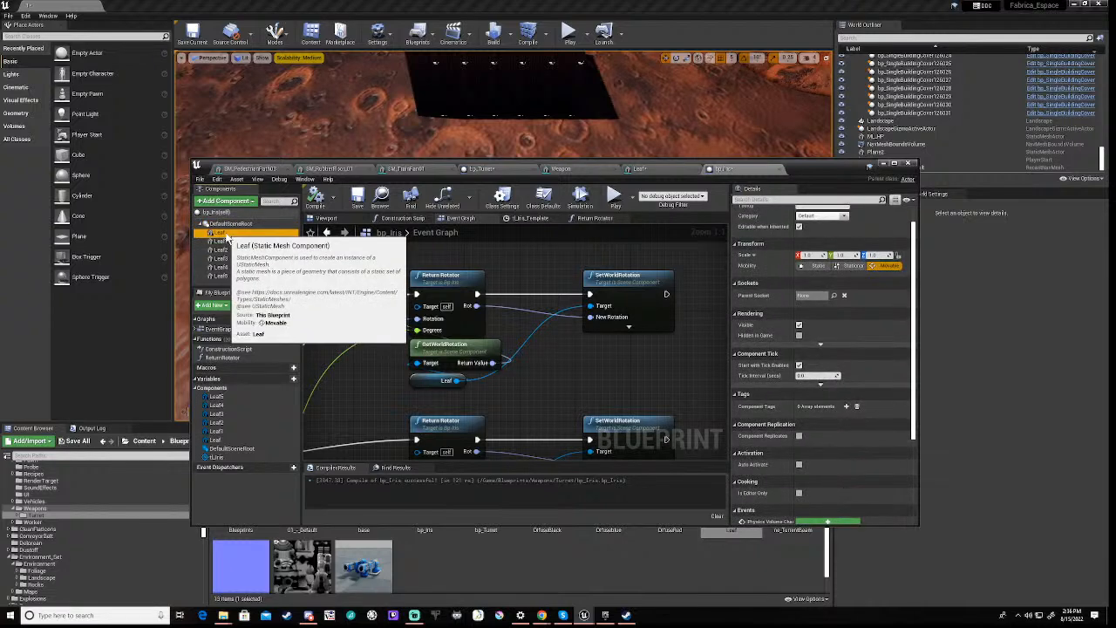
left_click(218, 275, "shift")
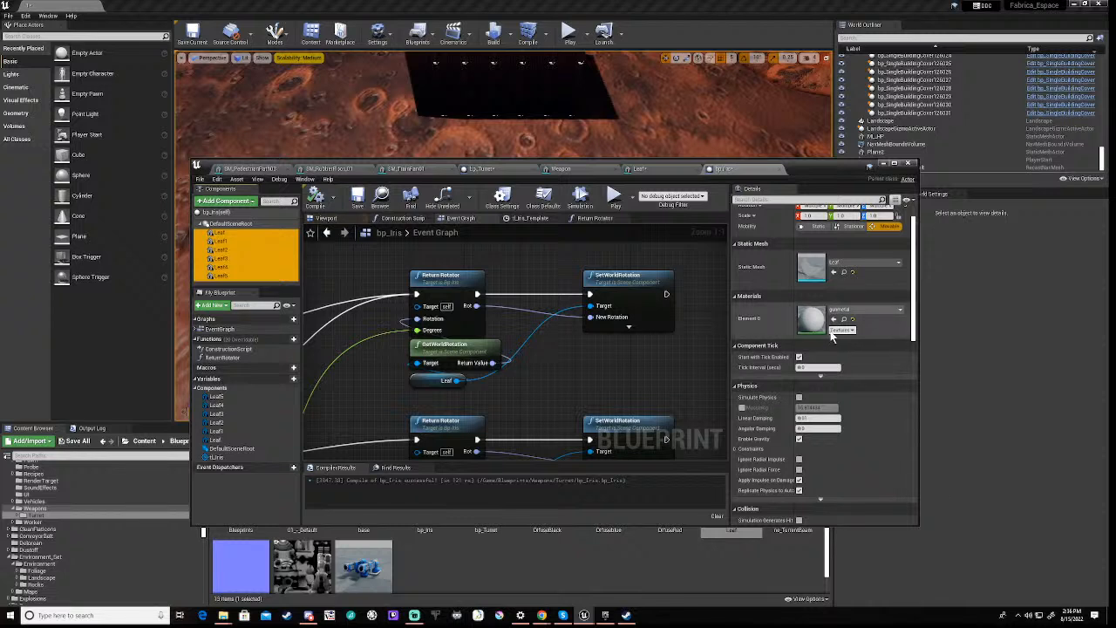
scroll(833, 330, "up", 1)
scroll(827, 293, "down", 1)
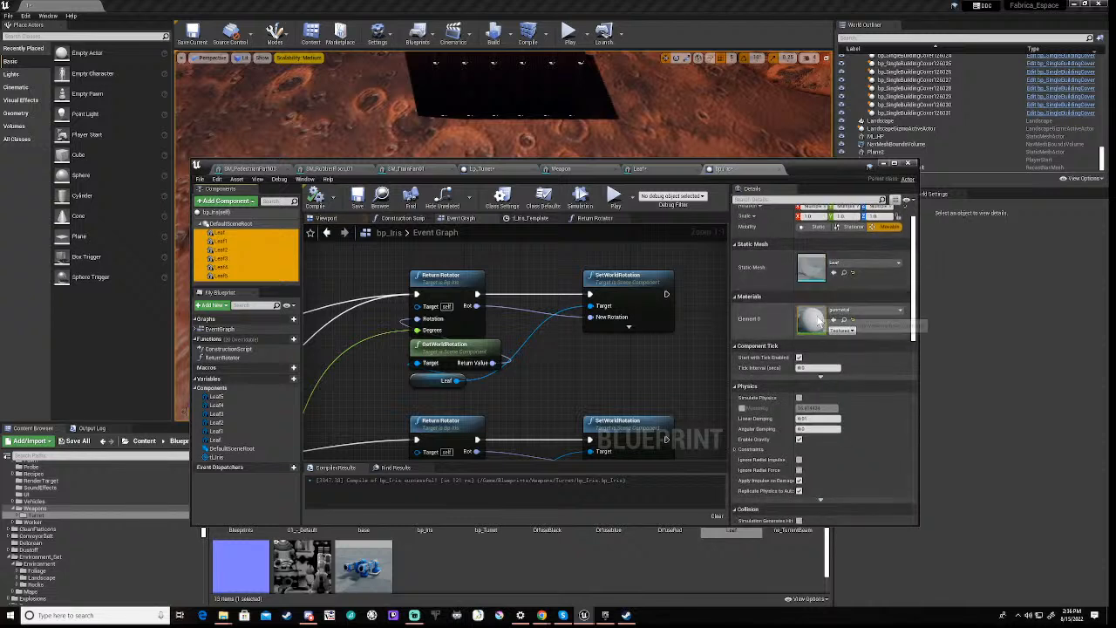
scroll(821, 306, "down", 3)
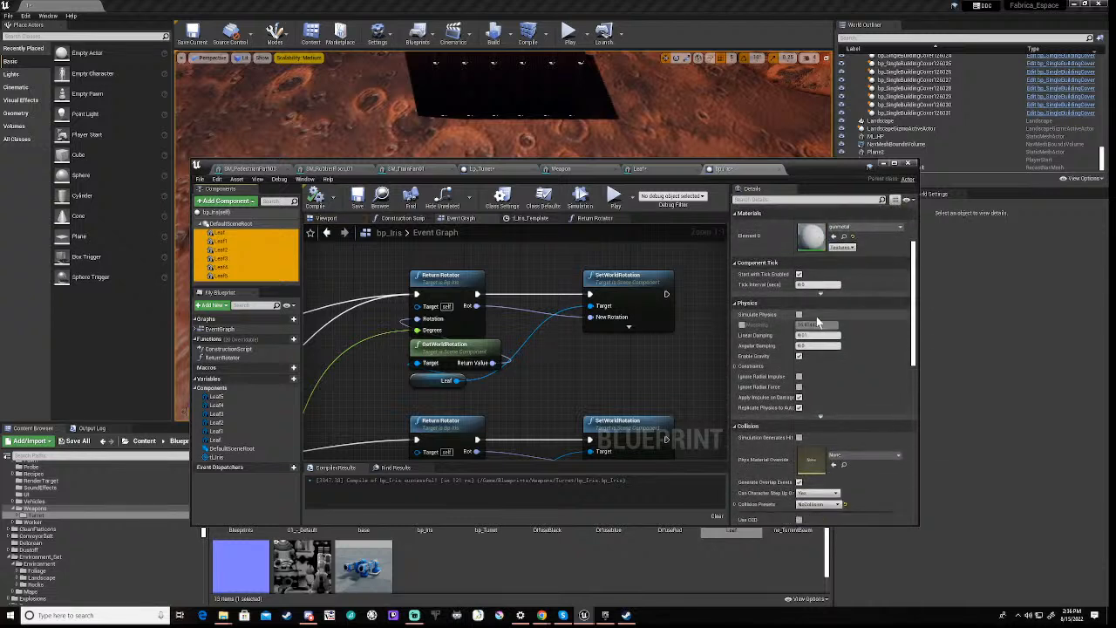
left_click(799, 356)
scroll(850, 377, "down", 1)
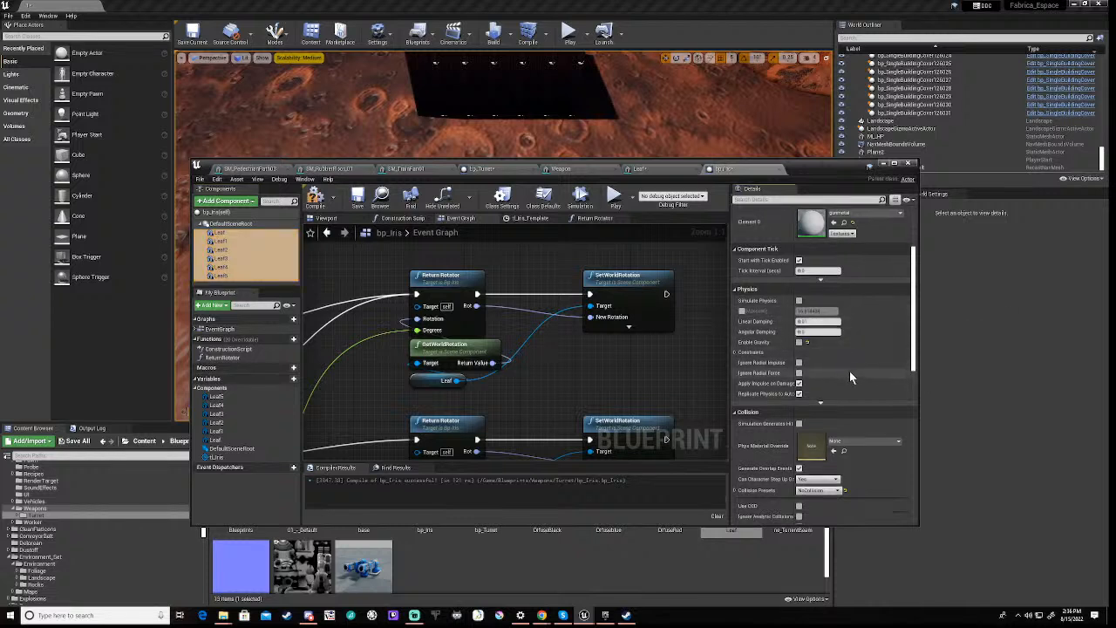
Turn off Apply Impulse on Damage for all six leaves and expand their advanced physics settings
scroll(851, 377, "down", 2)
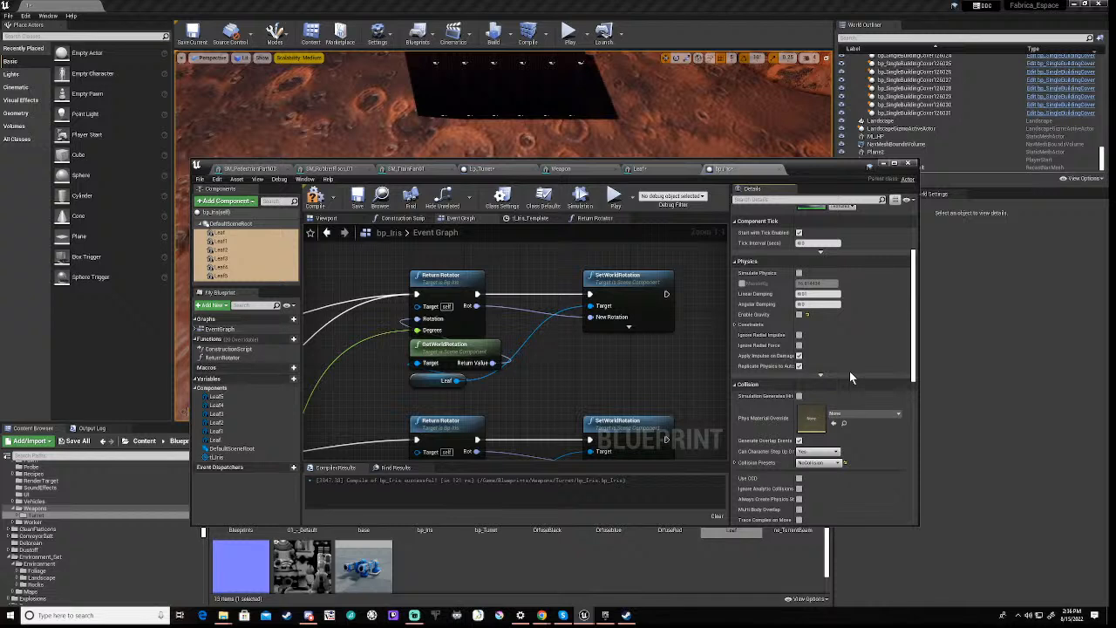
left_click(798, 356)
left_click(818, 373)
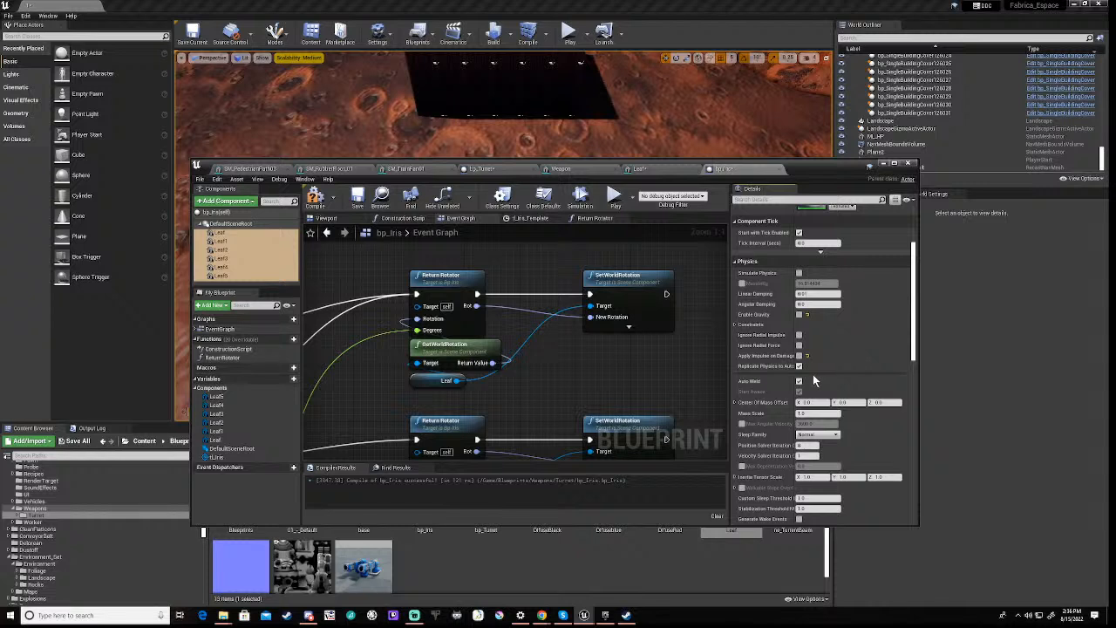
Turn off Generate Overlap Events and Can Ever Affect Navigation for all six leaves, and compile the blueprint
scroll(816, 375, "down", 3)
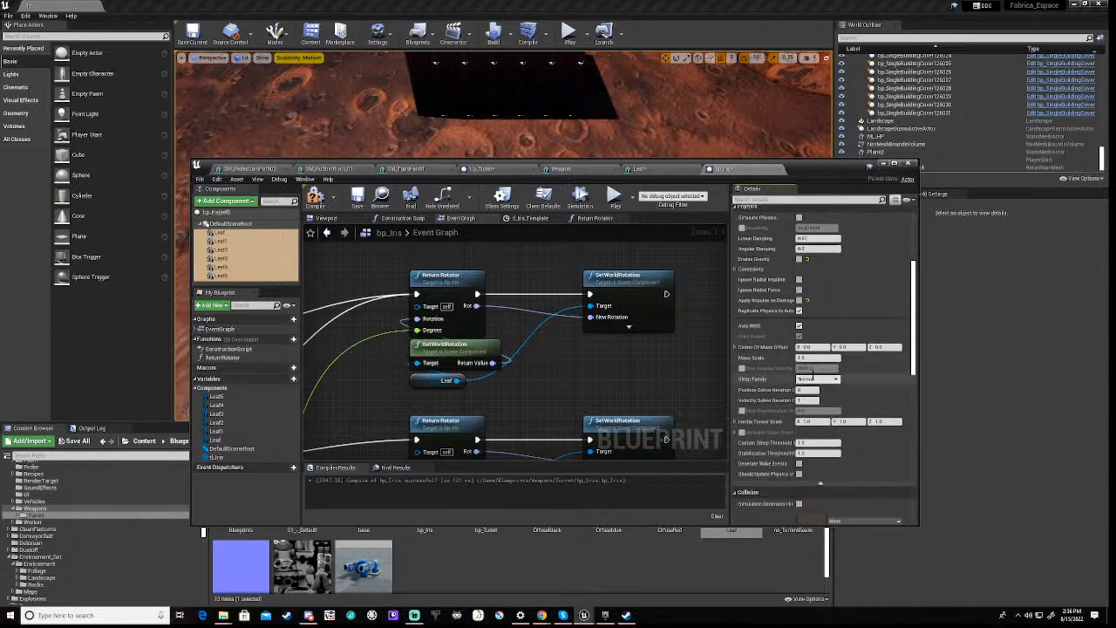
scroll(813, 378, "down", 8)
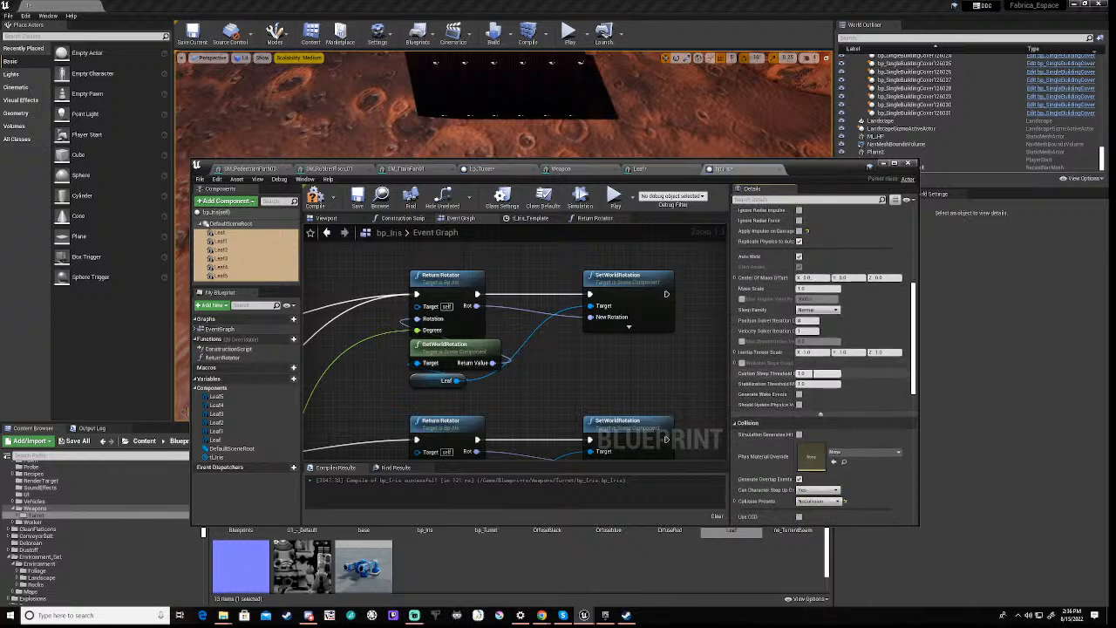
scroll(814, 378, "down", 2)
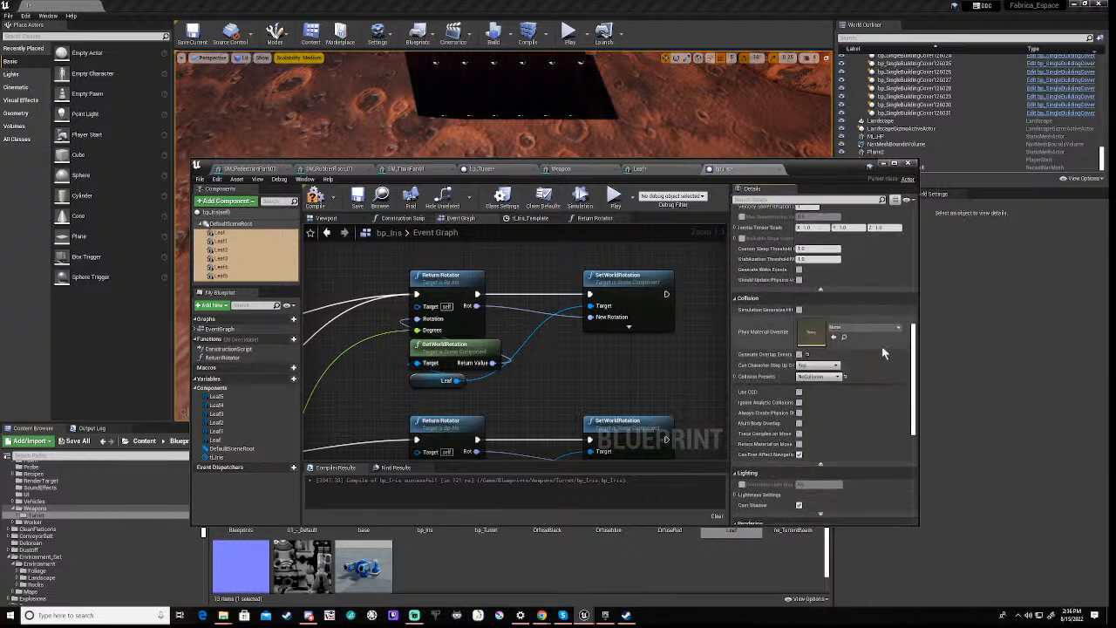
scroll(810, 410, "down", 1)
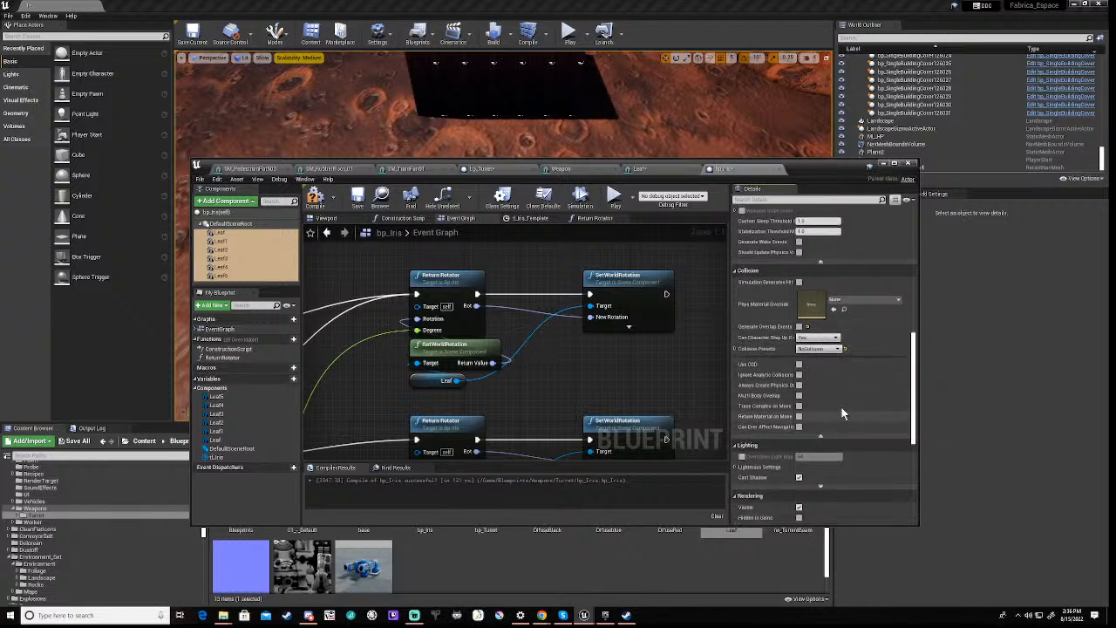
scroll(842, 407, "down", 3)
scroll(841, 407, "down", 2)
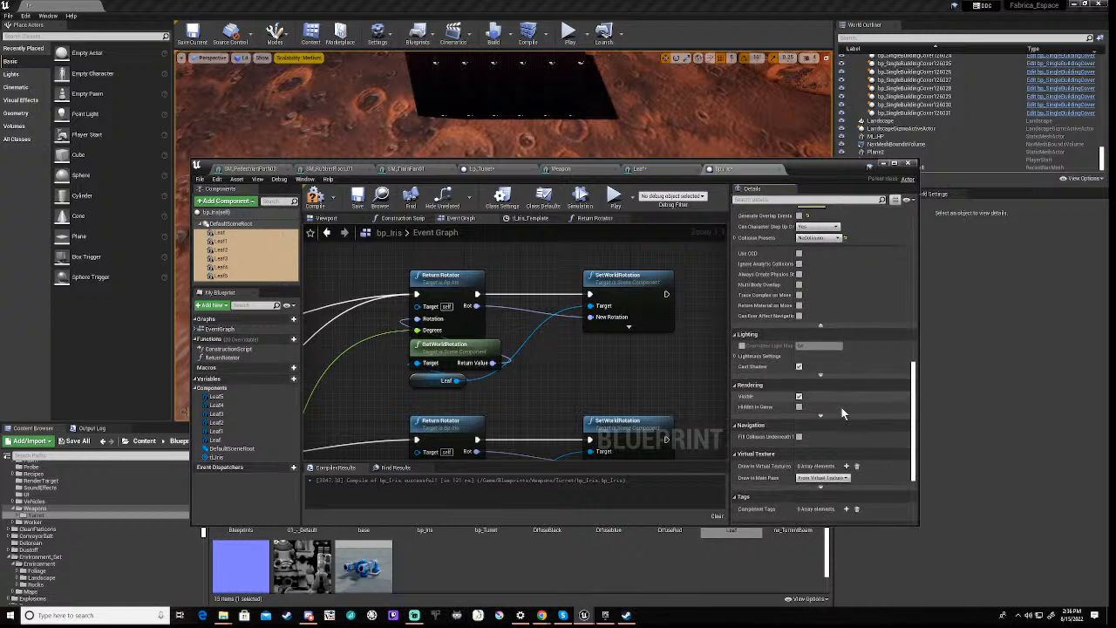
scroll(841, 407, "down", 3)
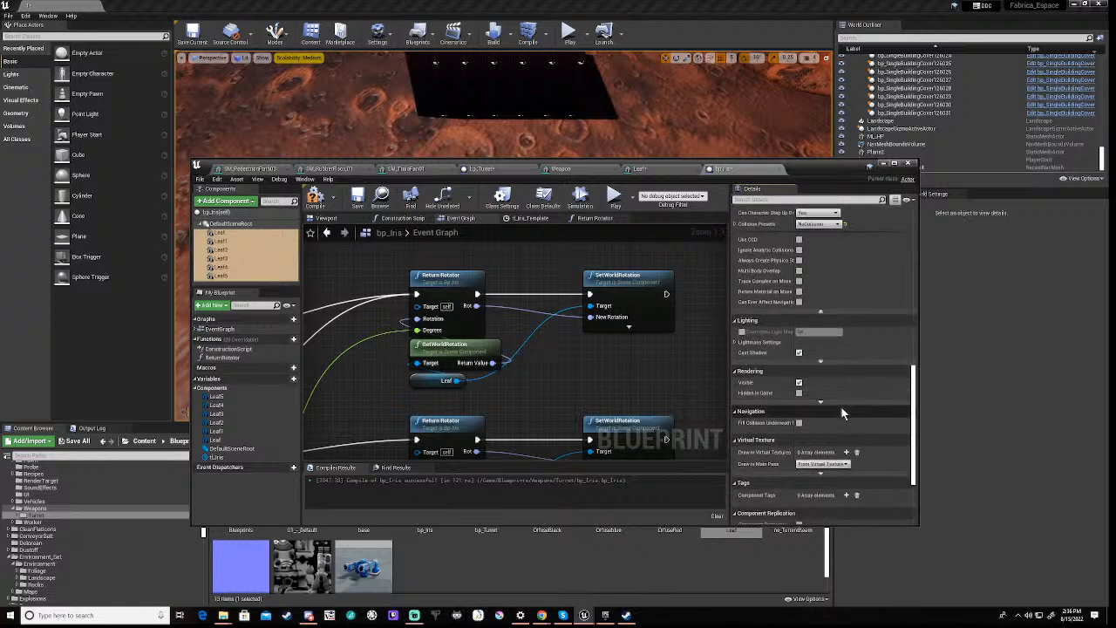
scroll(843, 413, "down", 3)
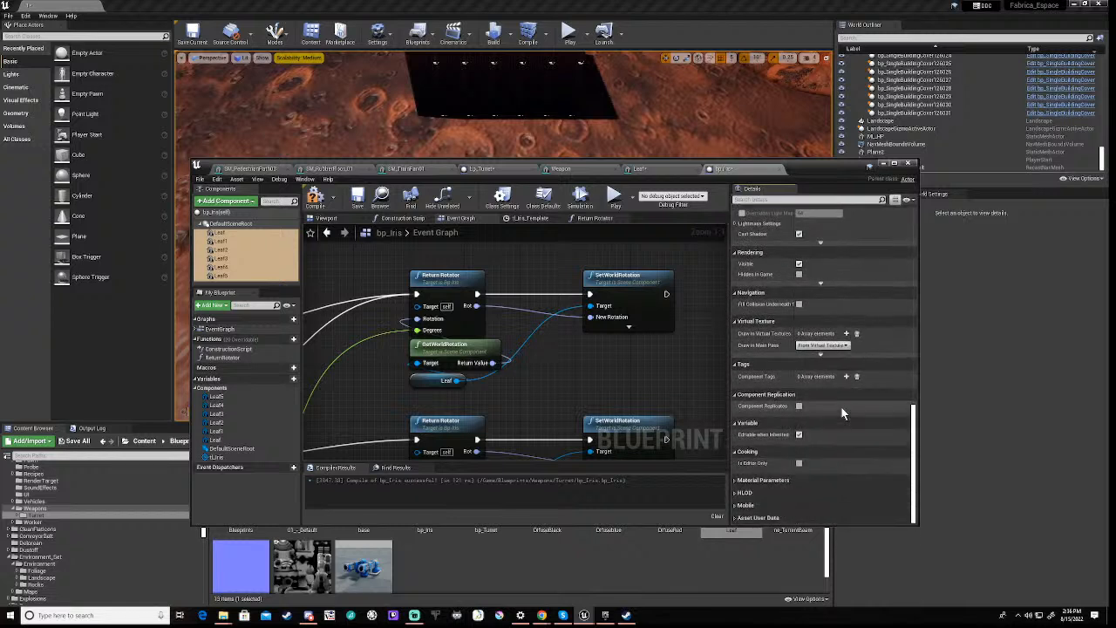
left_click(315, 198)
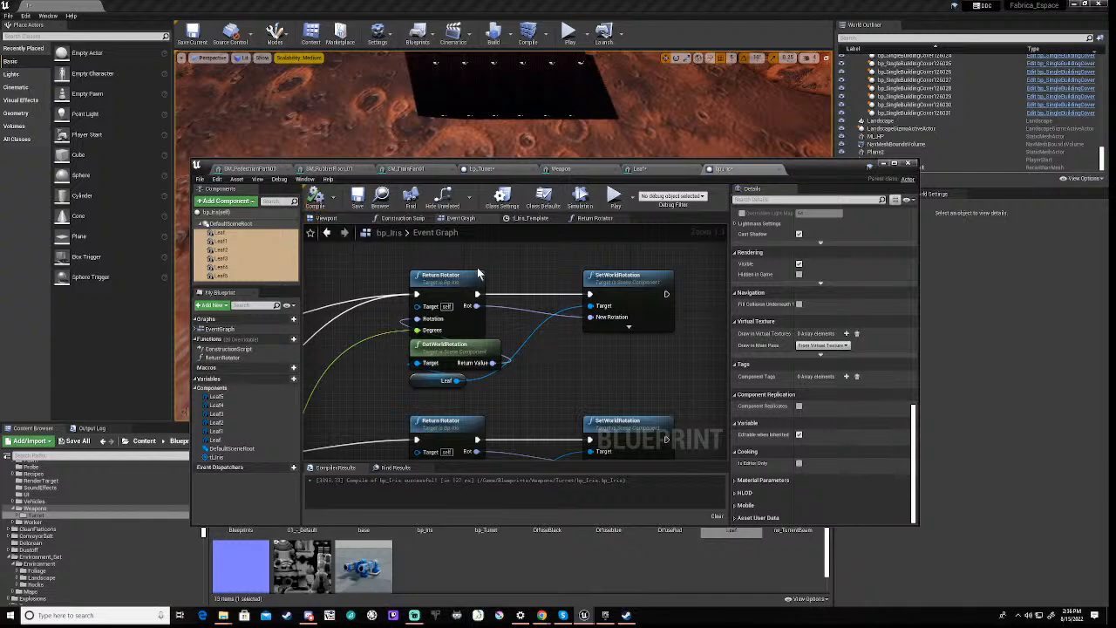
Run the viewport simulation to check the leaf movement with the reduced physics and collision settings, and stop it
right_click_drag(529, 266, 582, 355)
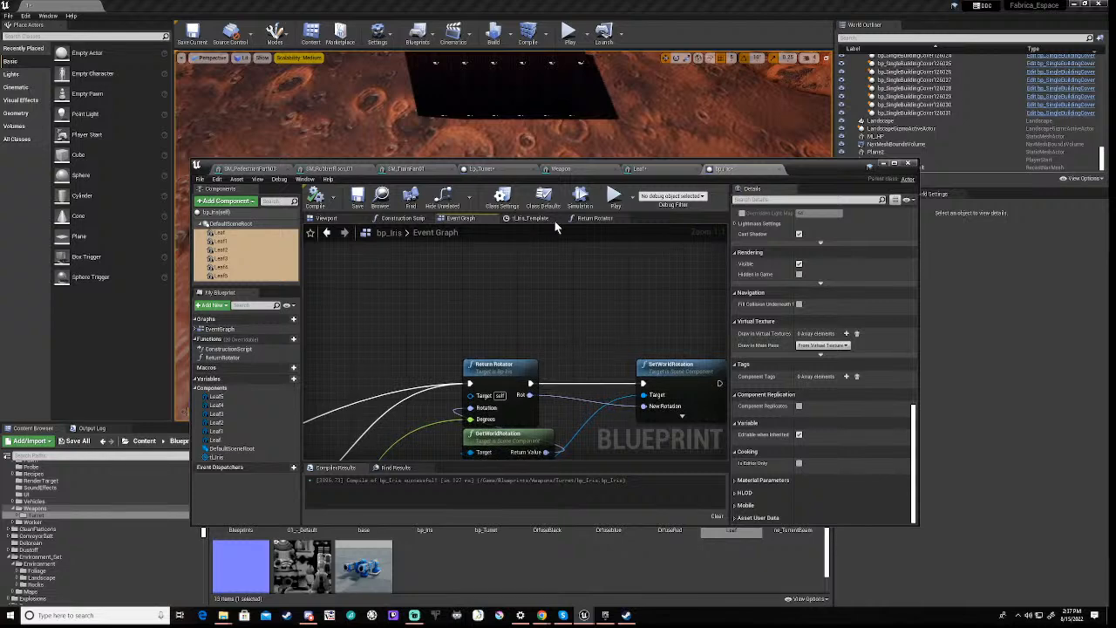
left_click(330, 220)
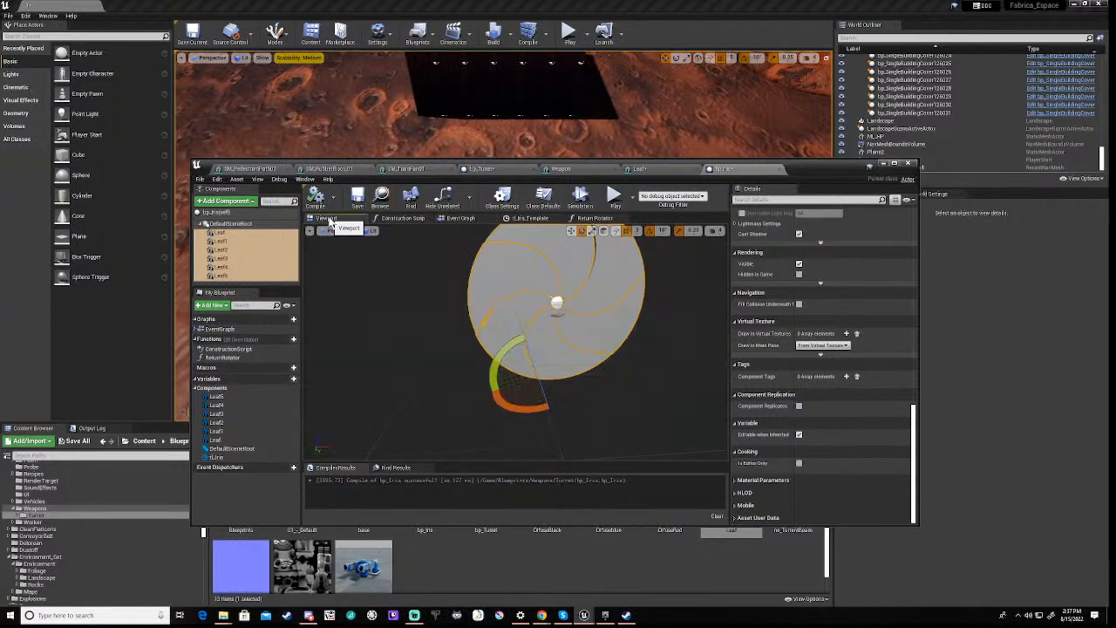
left_click(578, 198)
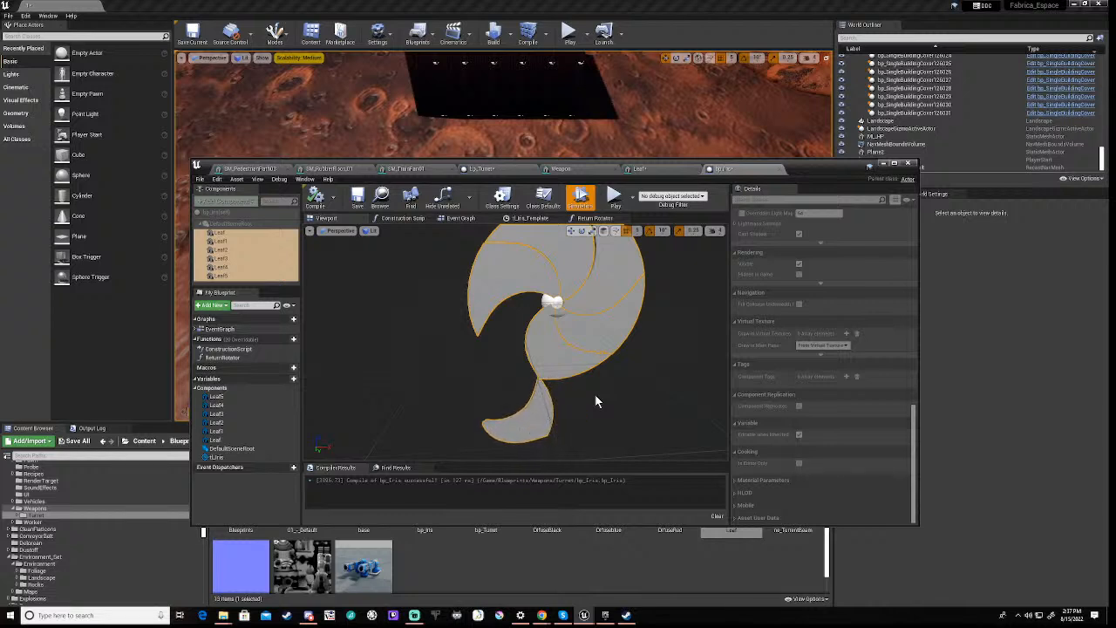
left_click(582, 198)
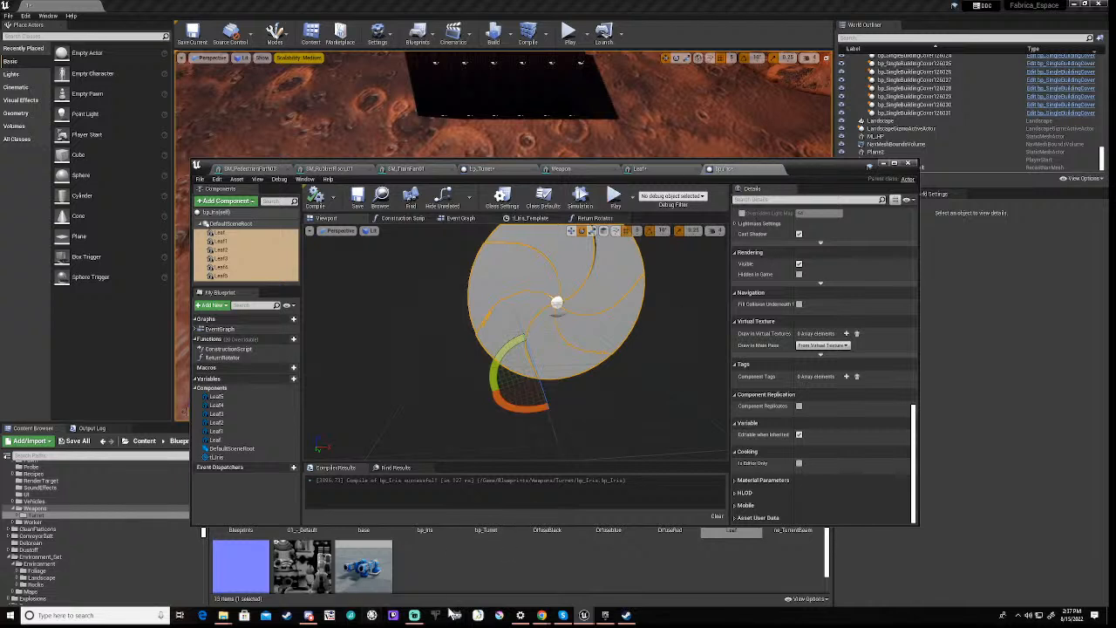
Move the opening event's execution link in bp_Iris's Event Graph from the timeline's Play input to Play from Start
left_click(461, 219)
scroll(520, 355, "down", 1)
right_click_drag(376, 381, 732, 320)
right_click_drag(580, 428, 617, 222)
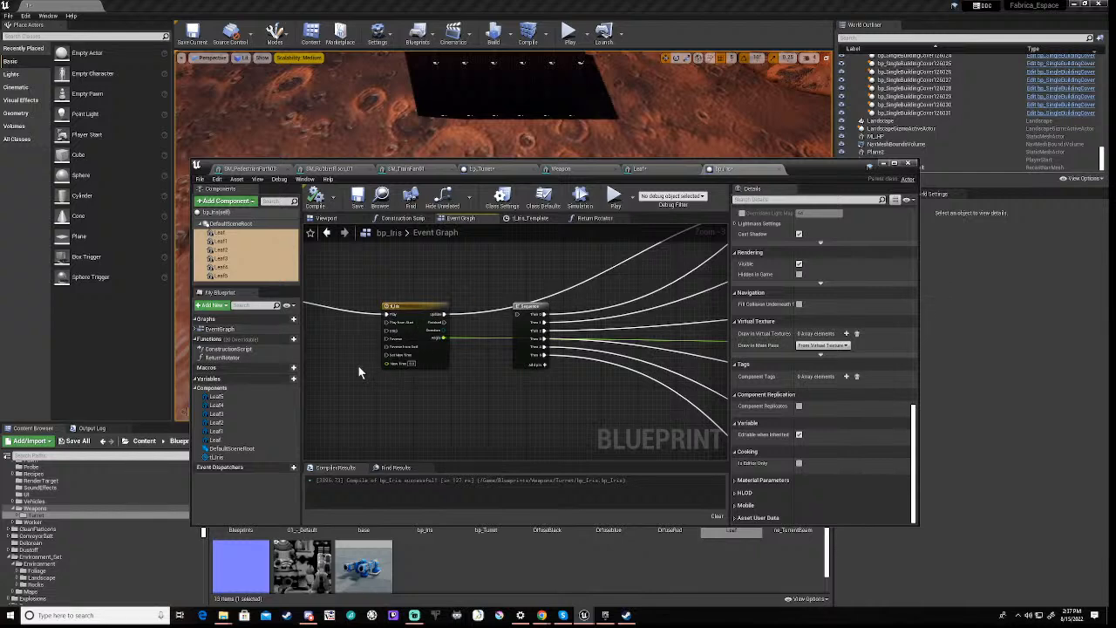
right_click_drag(358, 371, 423, 382)
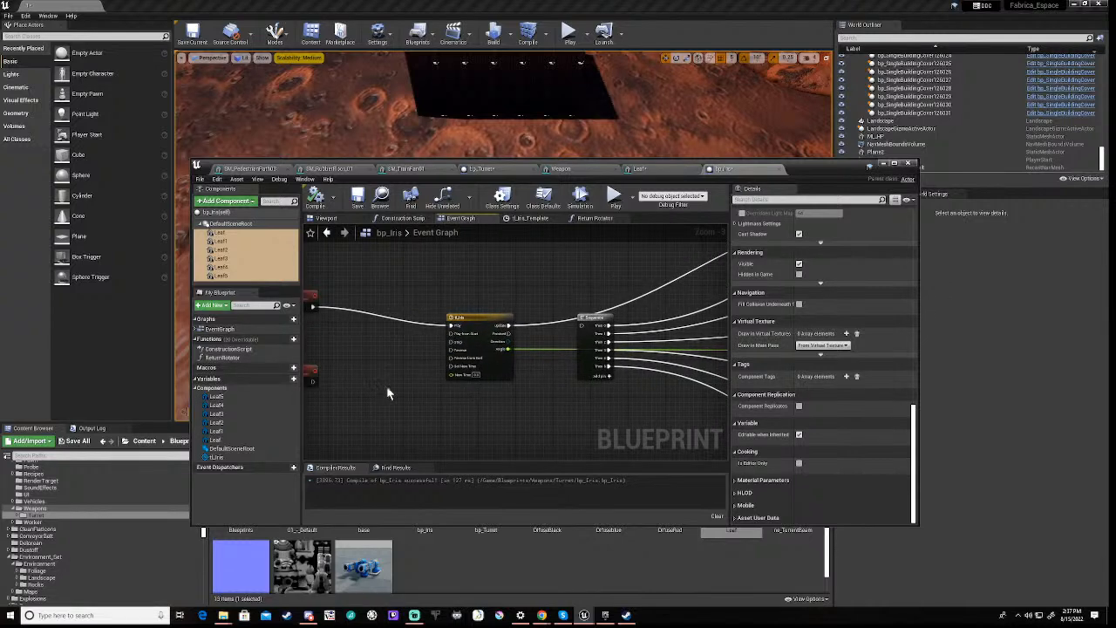
right_click_drag(408, 349, 492, 364)
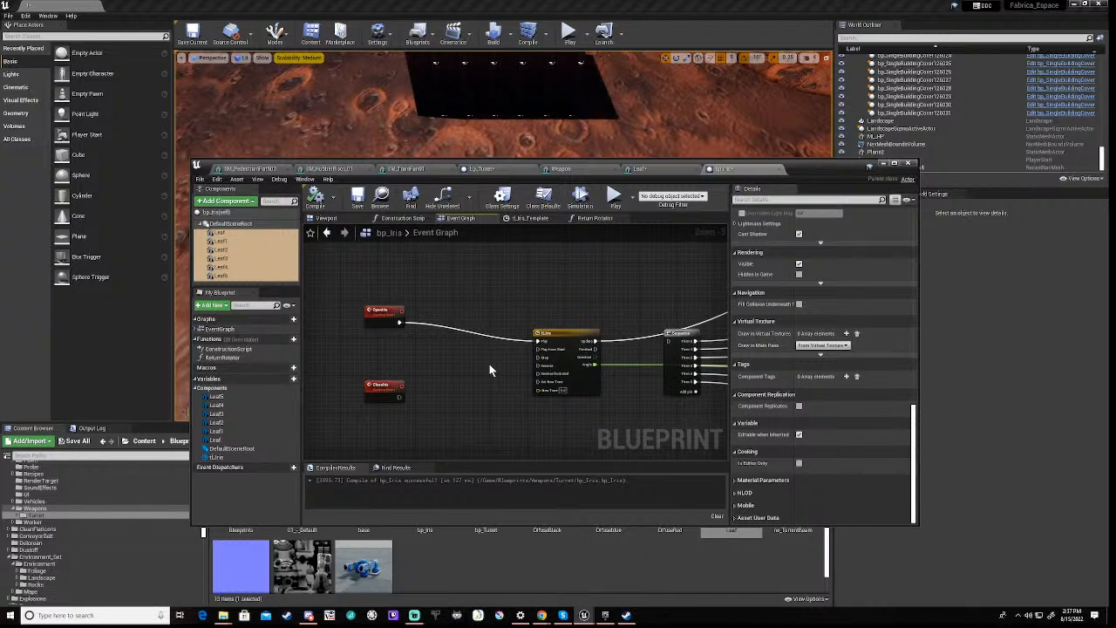
left_click_drag(407, 324, 538, 349, "ctrl")
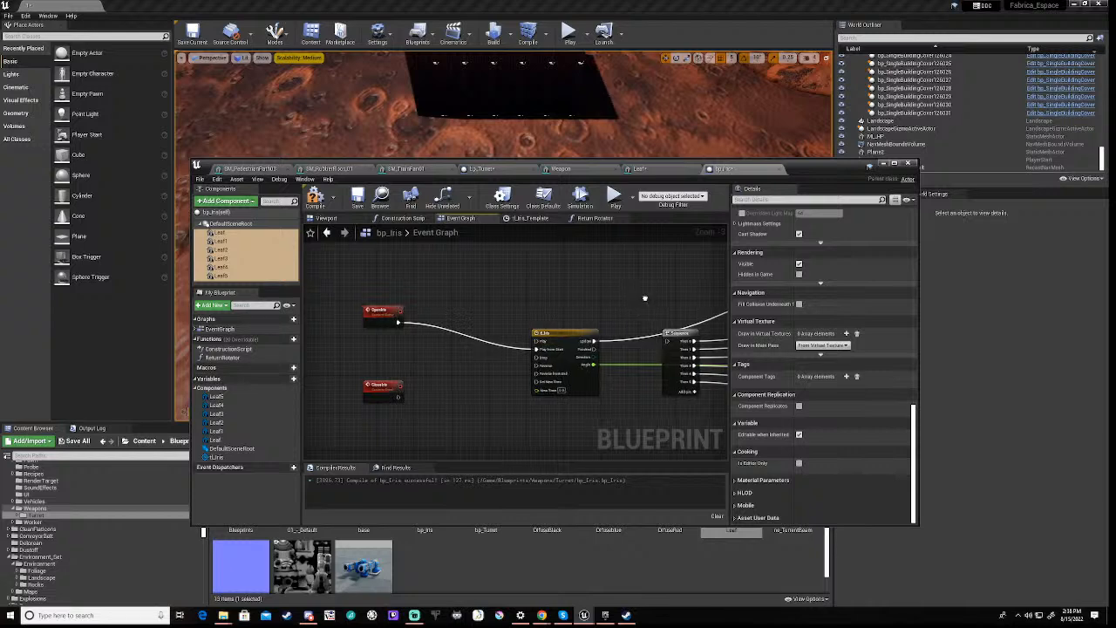
Add a Lerp (Rotator) node in the empty graph area above the timeline and Sequence nodes
scroll(550, 354, "down", 4)
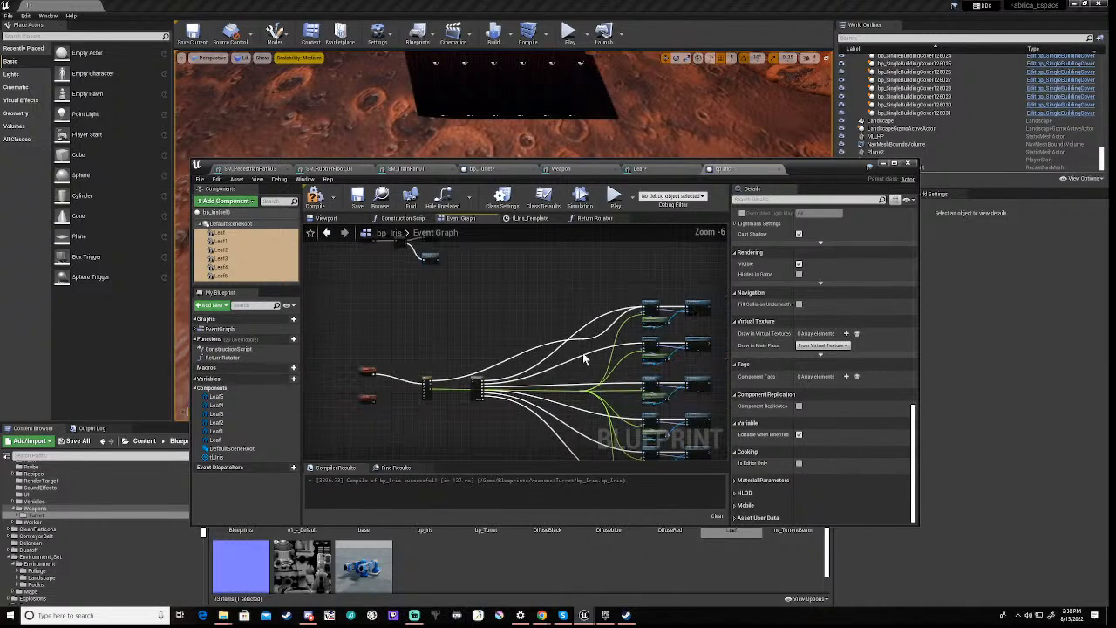
right_click_drag(574, 353, 448, 341)
right_click(448, 341)
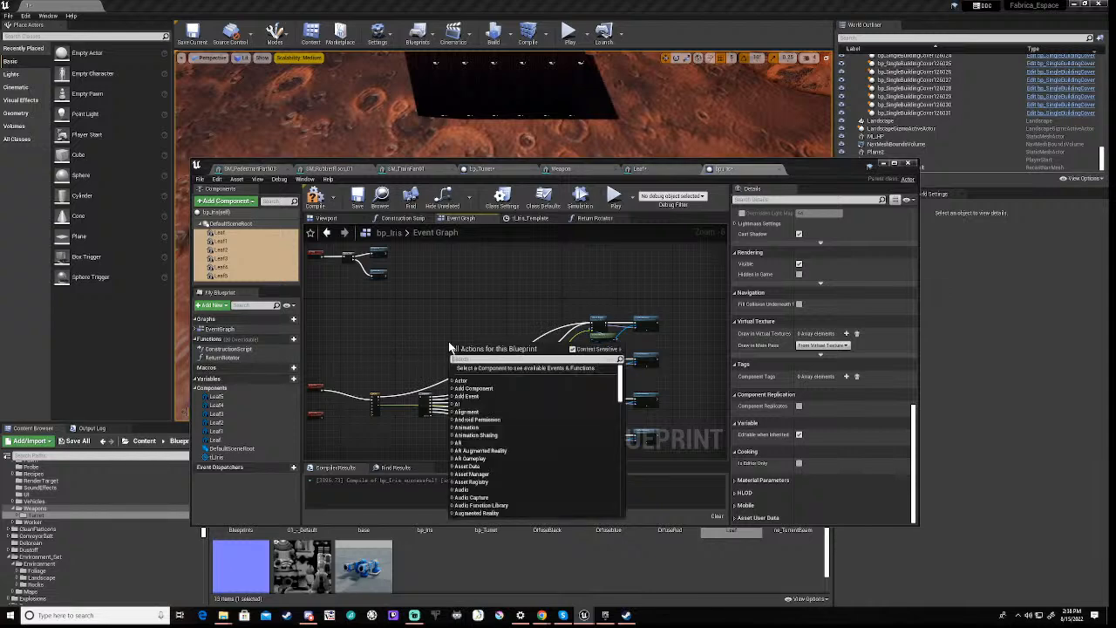
type("lerp")
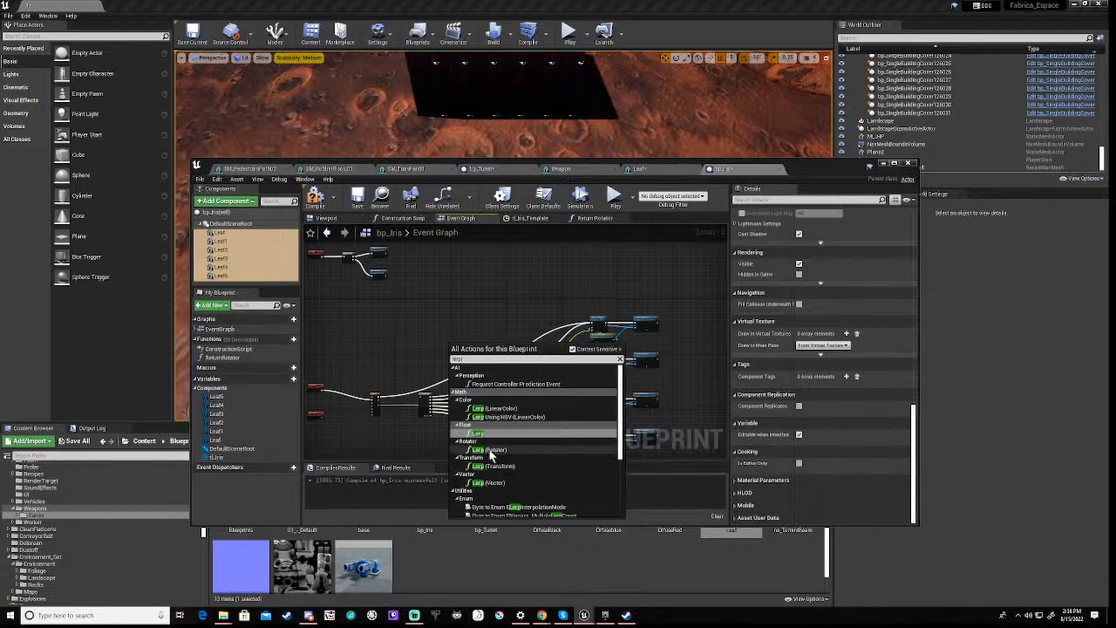
left_click(494, 450)
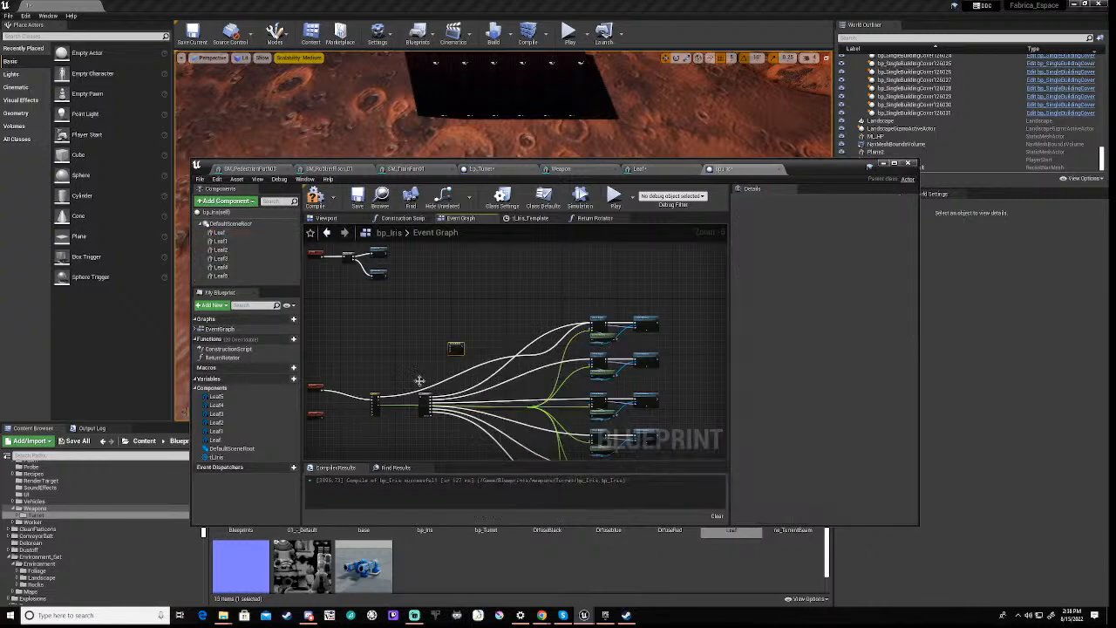
scroll(435, 362, "up", 6)
right_click_drag(479, 351, 556, 395)
scroll(516, 393, "down", 1)
scroll(537, 397, "down", 1)
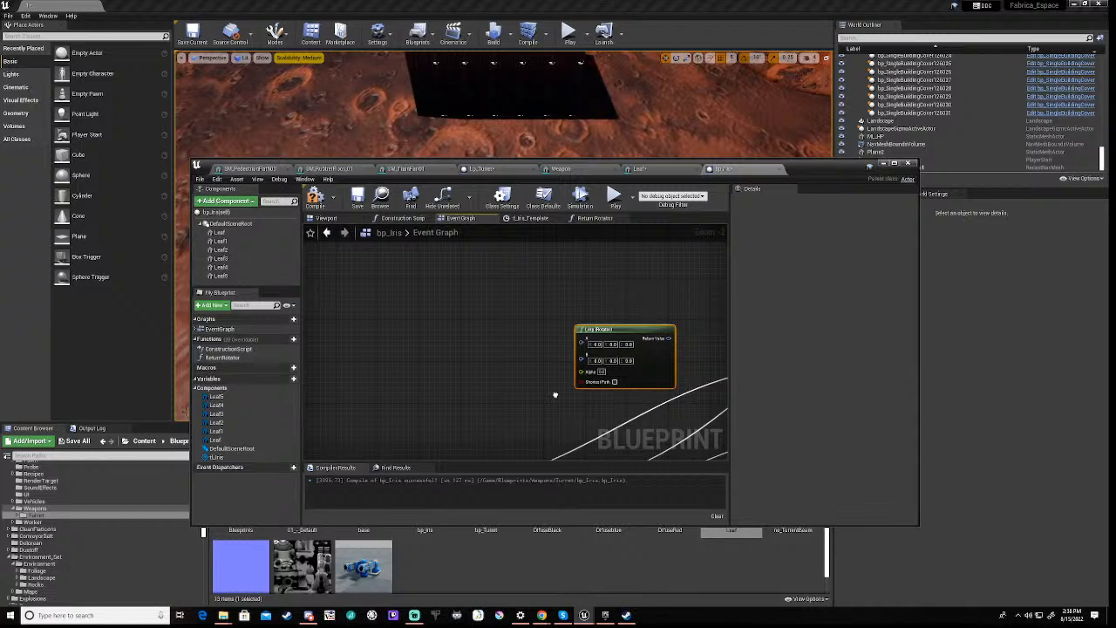
right_click_drag(554, 395, 502, 397)
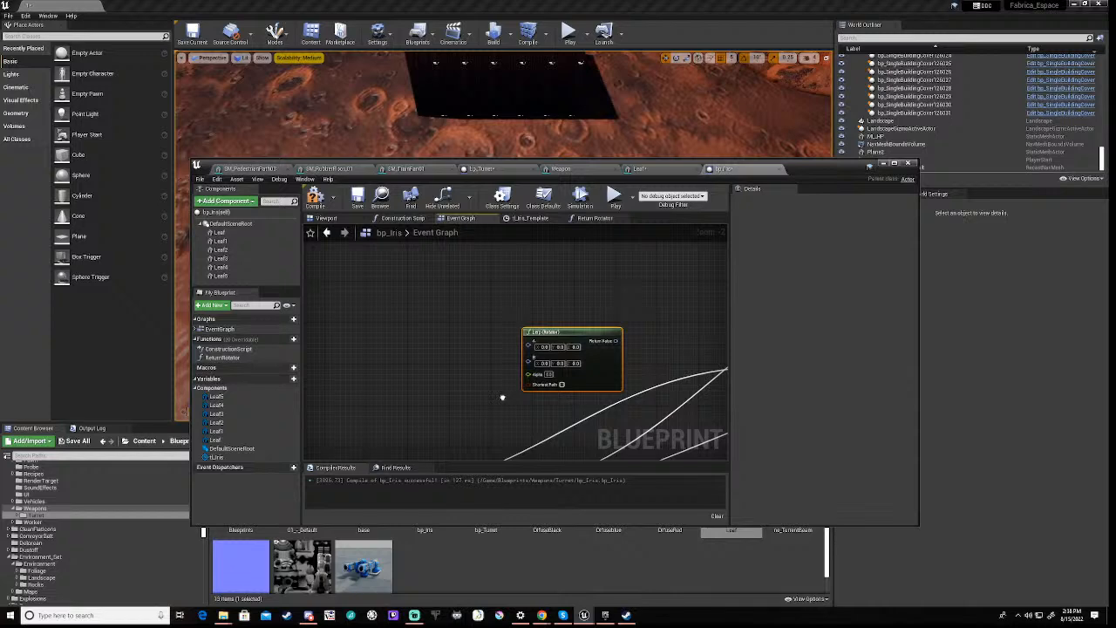
right_click_drag(502, 397, 547, 378)
Duplicate the first Leaf reference with its GetWorldRotation node beside the Lerp, and connect the rotation to input A
scroll(547, 376, "down", 4)
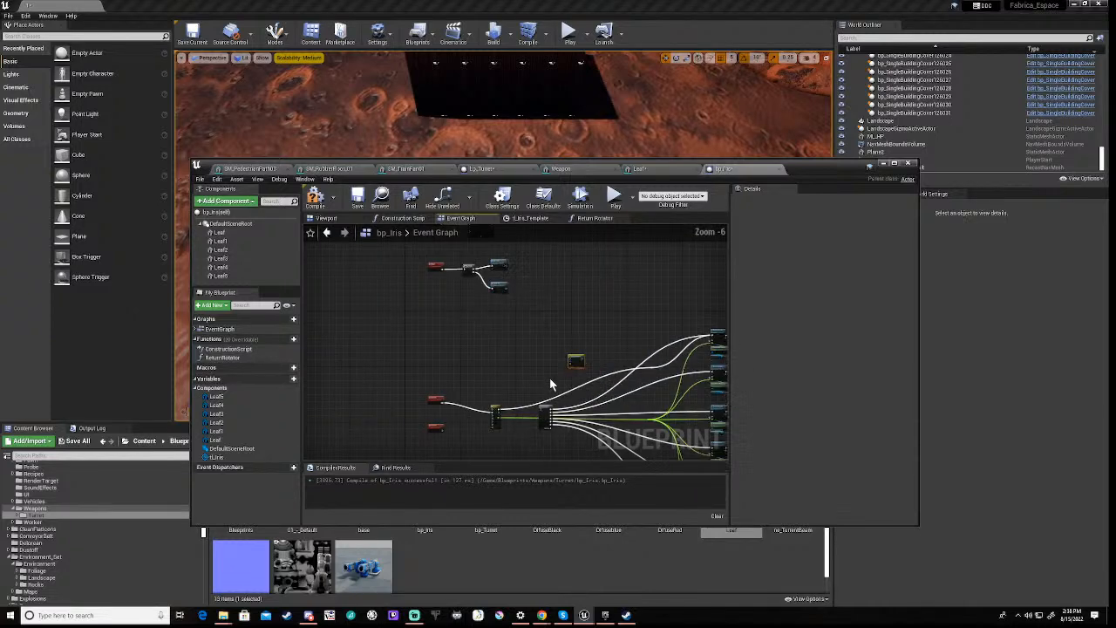
scroll(577, 398, "up", 3)
right_click_drag(698, 369, 512, 355)
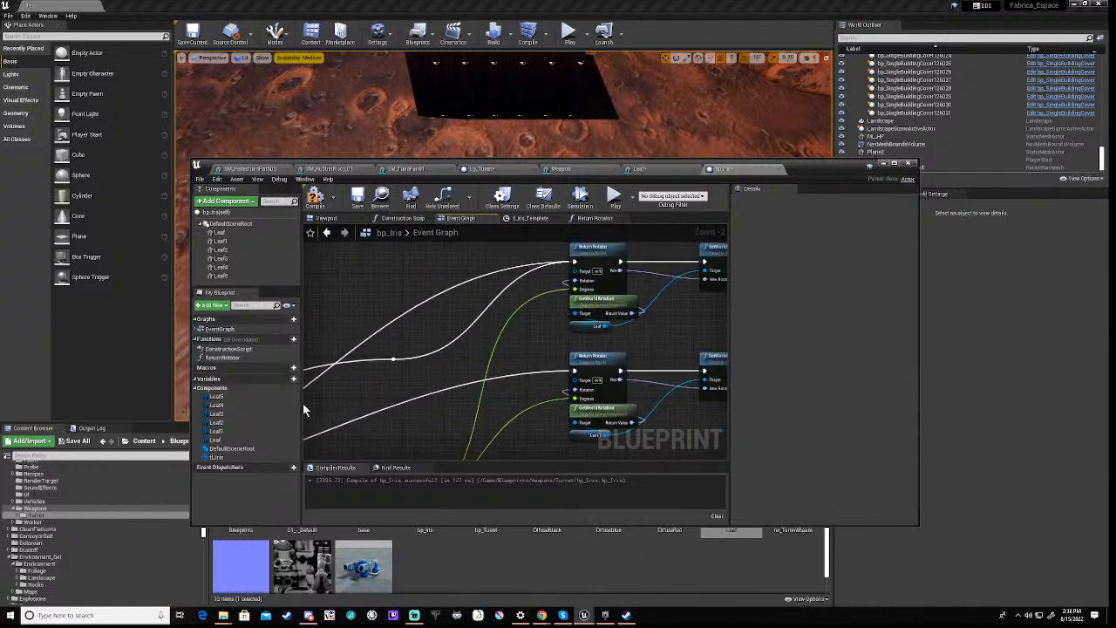
left_click_drag(573, 319, 681, 330)
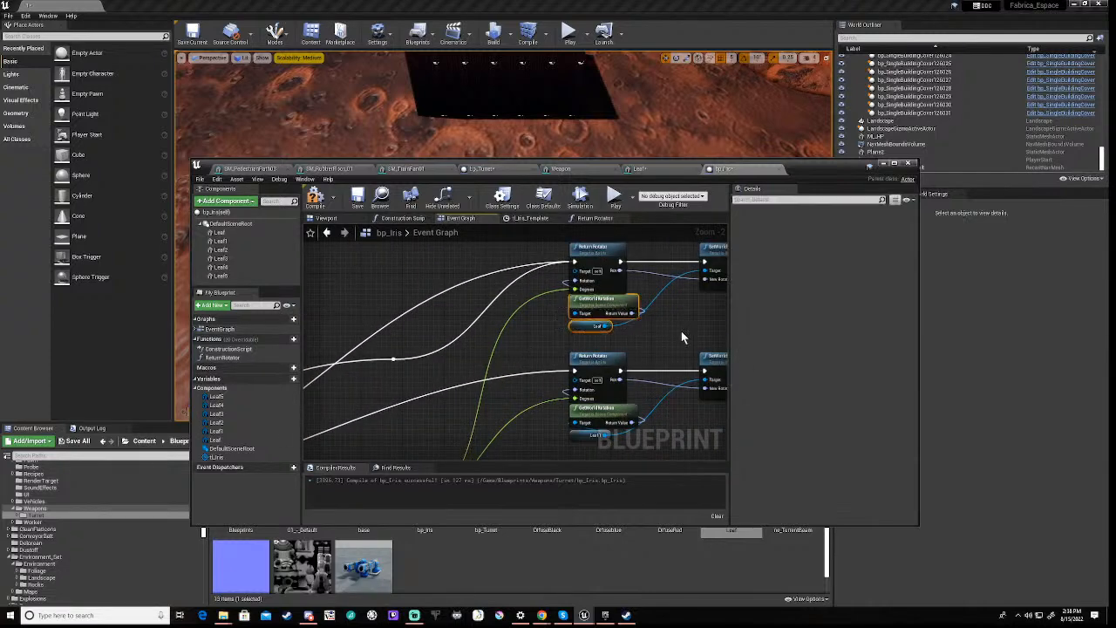
key("ctrl+v")
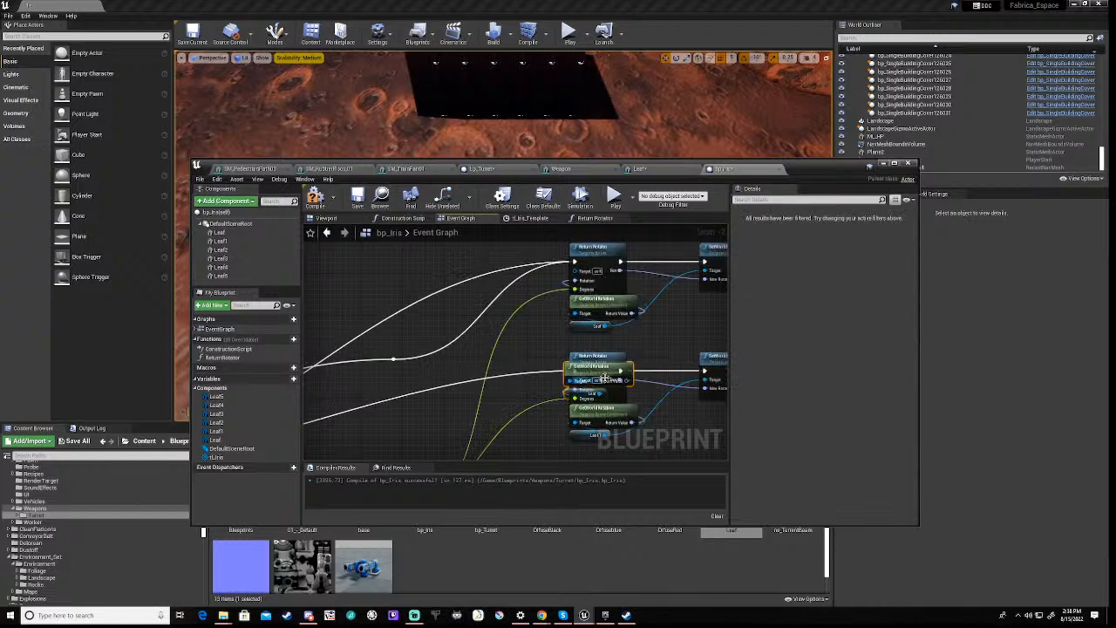
left_click_drag(572, 368, 576, 315)
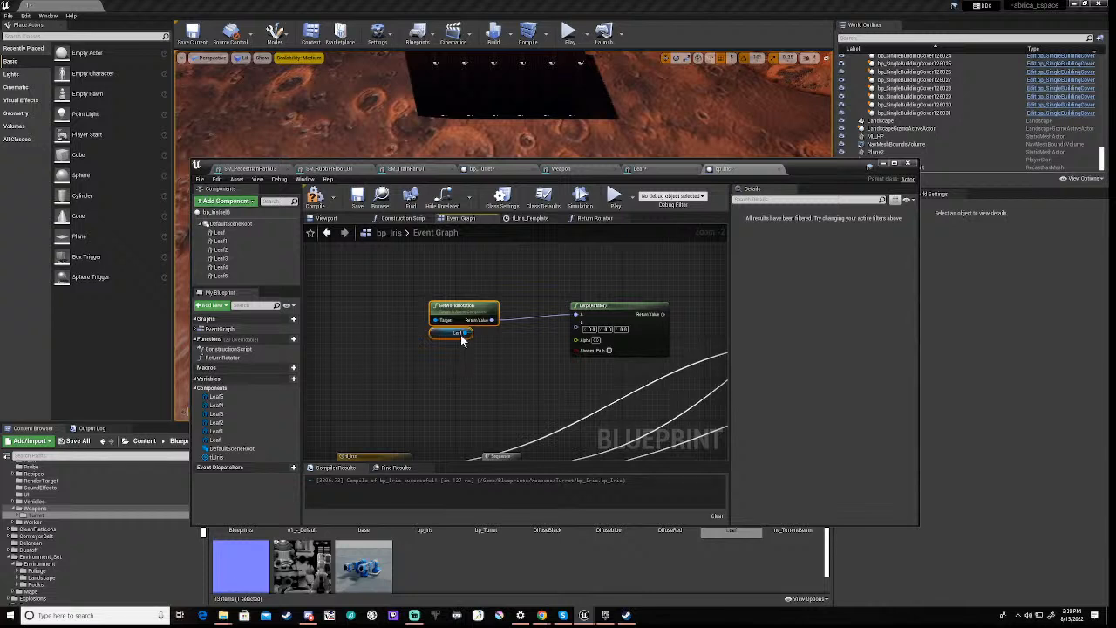
Add a Break Rotator node fed by the copied GetWorldRotation's return value and place it beneath the Leaf reference
right_click(493, 322)
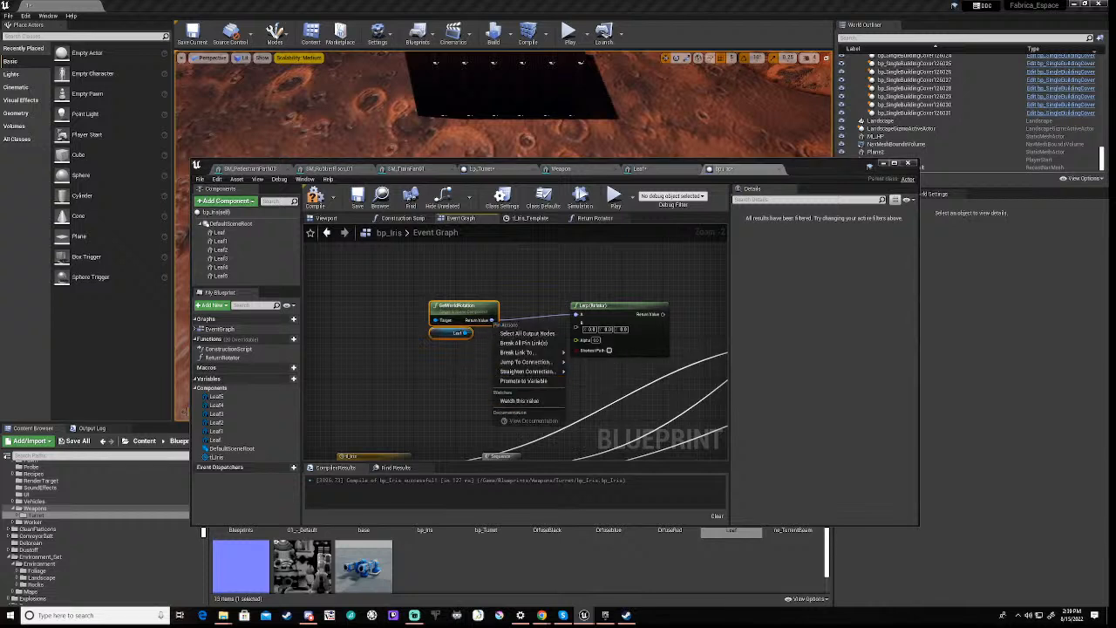
left_click(493, 285)
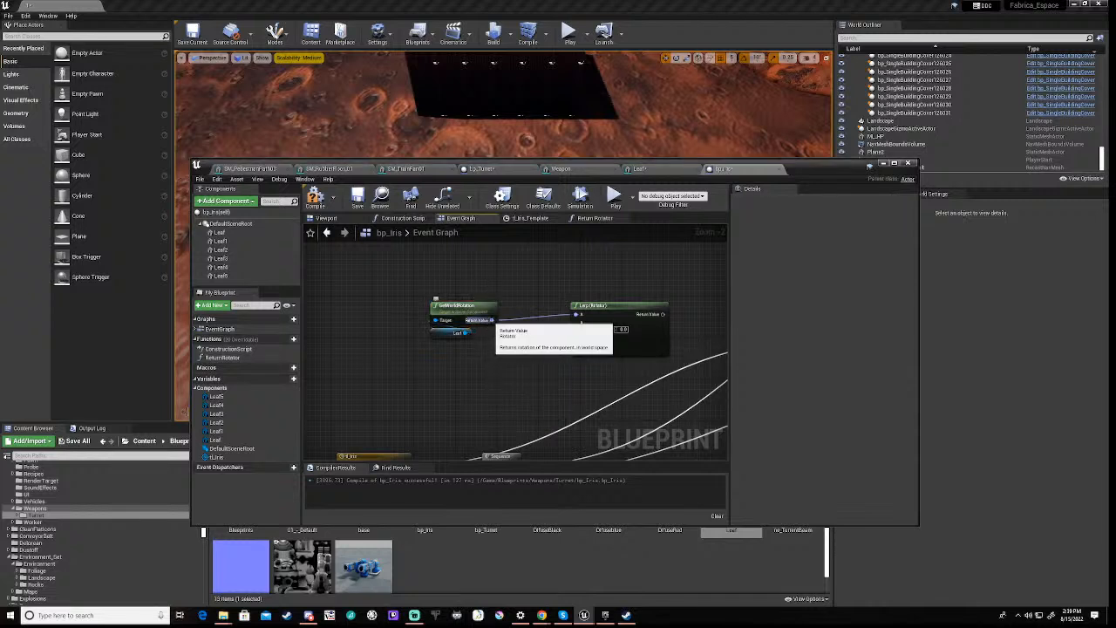
left_click_drag(491, 320, 505, 346)
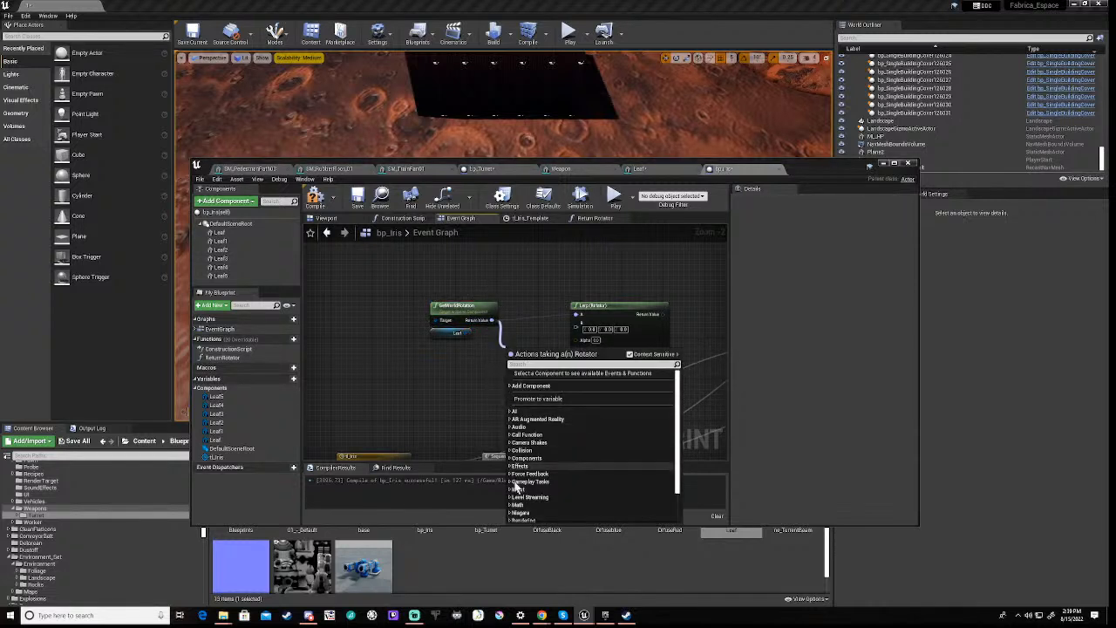
scroll(543, 493, "down", 2)
left_click(538, 510)
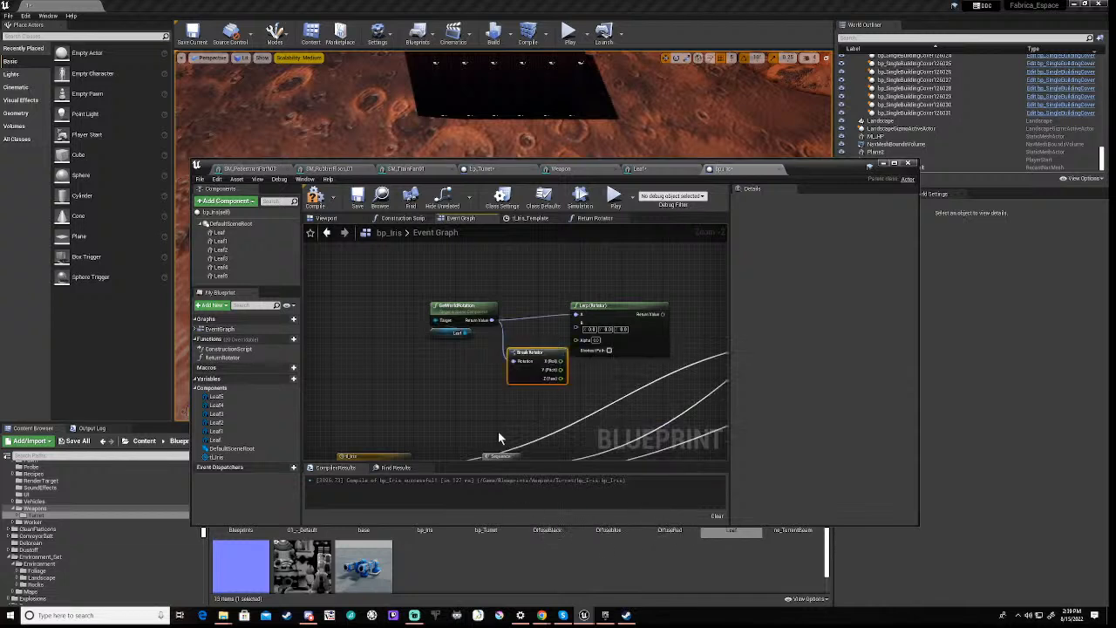
left_click_drag(534, 382, 480, 387)
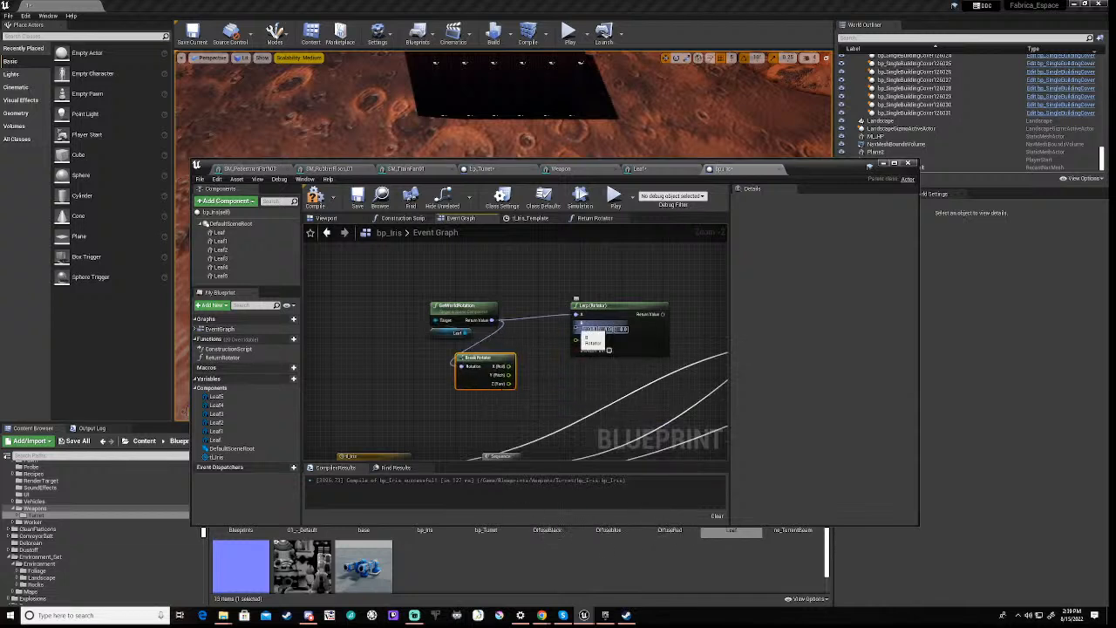
Split the Lerp's B input into components and connect the Break Rotator's roll to B X (Roll) and its yaw to Alpha
right_click(576, 330)
left_click(584, 348)
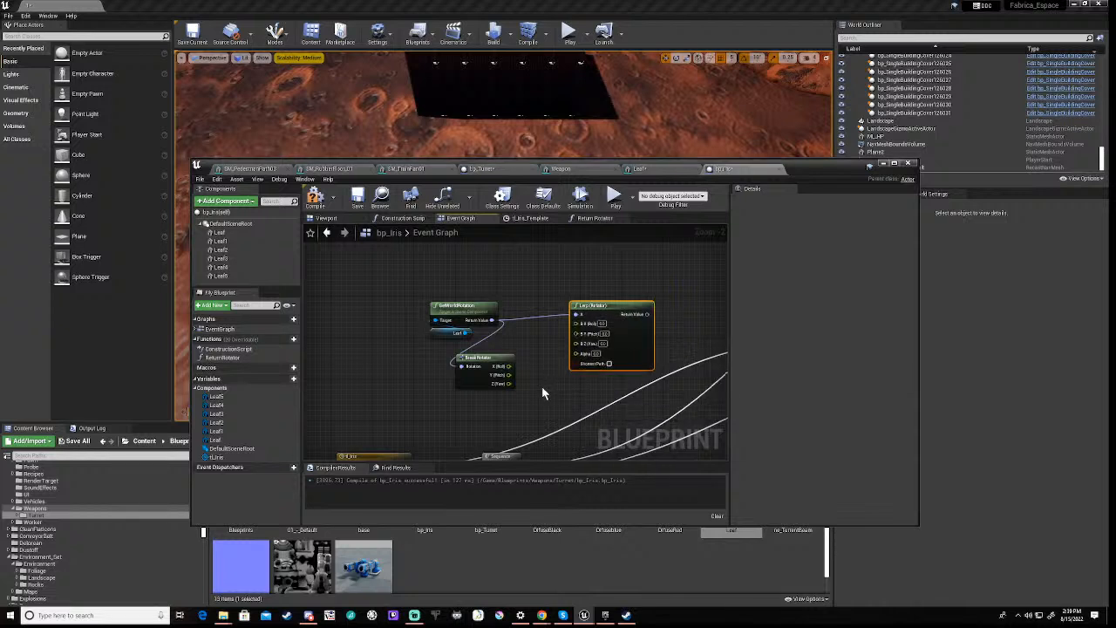
left_click_drag(508, 365, 578, 325)
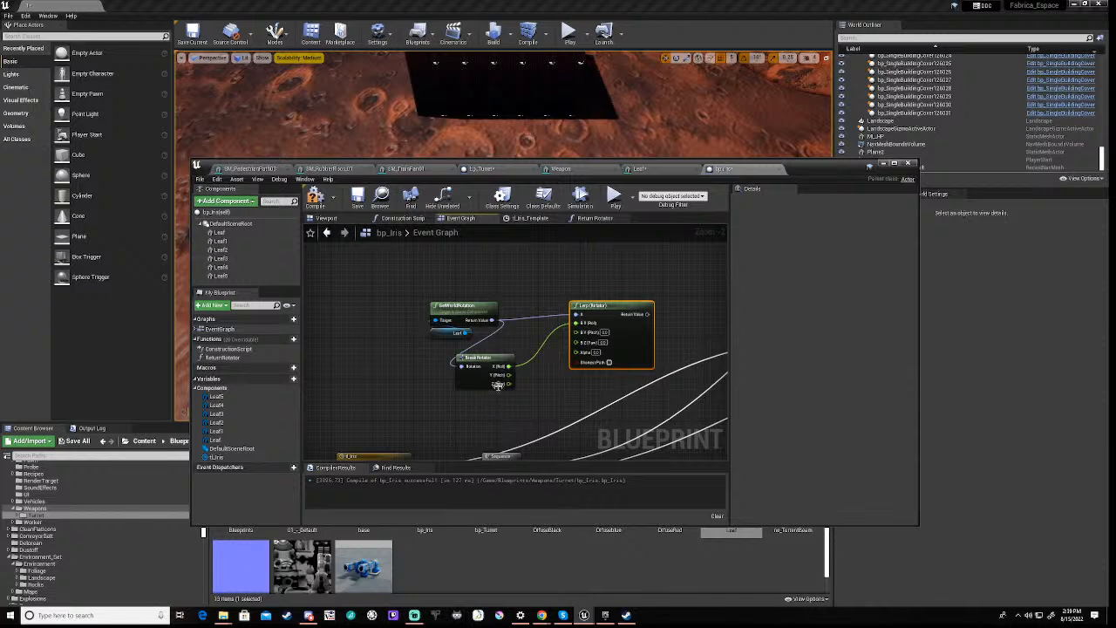
left_click_drag(509, 385, 577, 353)
scroll(527, 406, "up", 2)
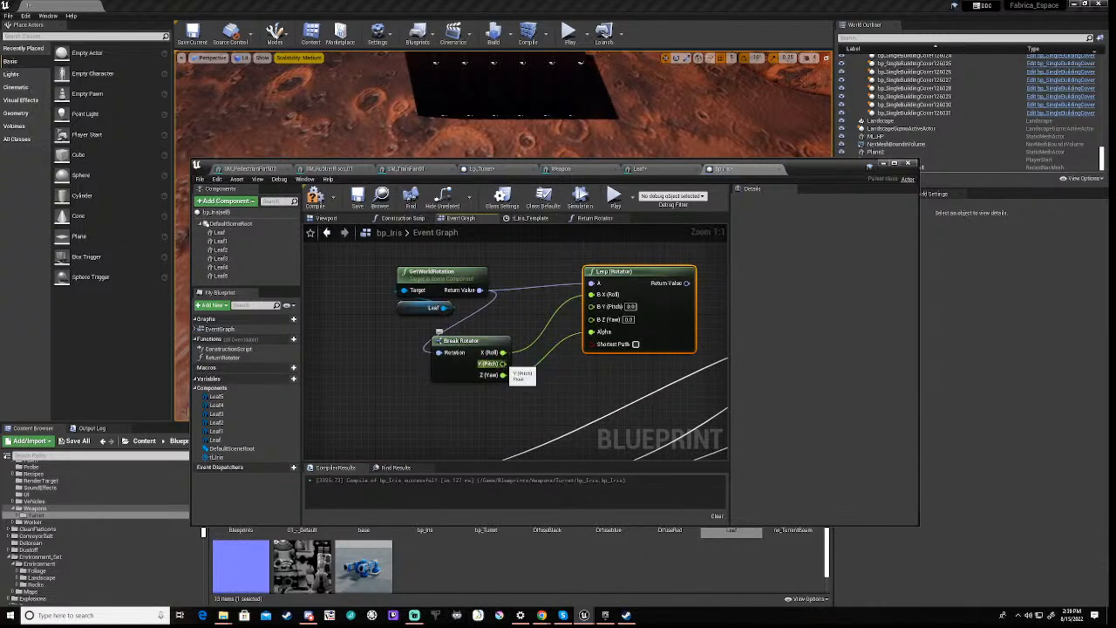
Add a float addition node that adds 50 to the Break Rotator's pitch, and connect the sum to B Y (Pitch)
left_click_drag(503, 364, 551, 373)
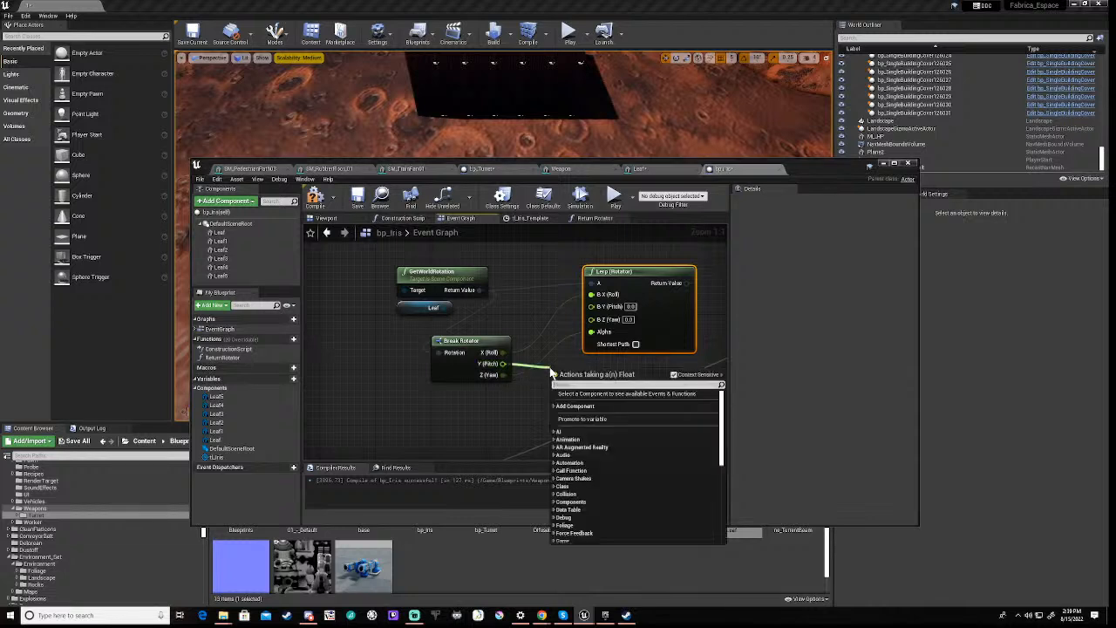
type("+")
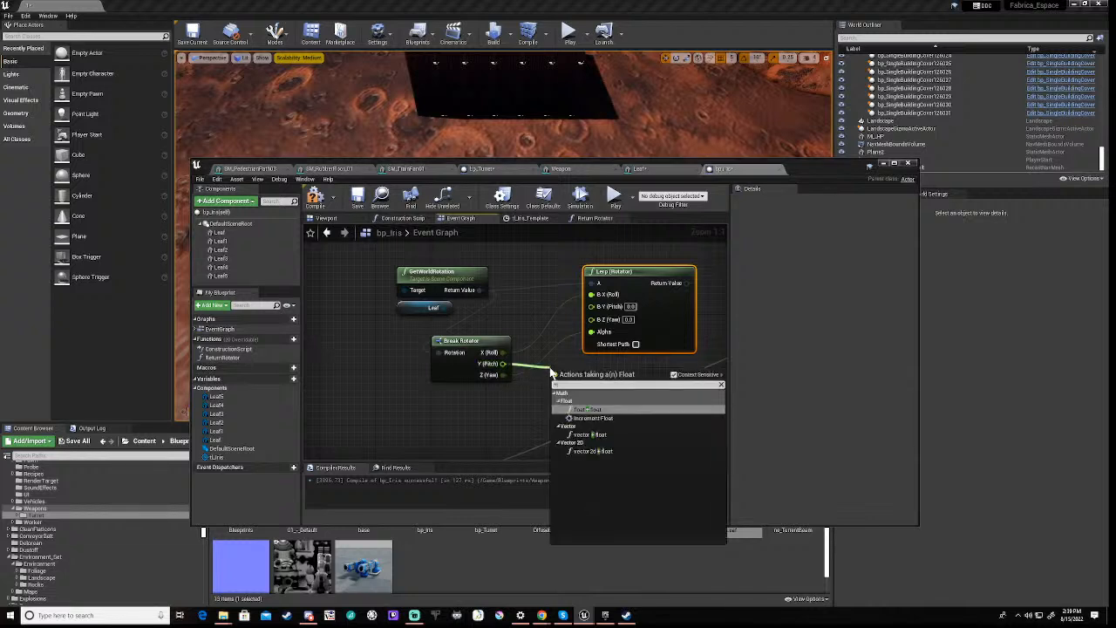
left_click(597, 410)
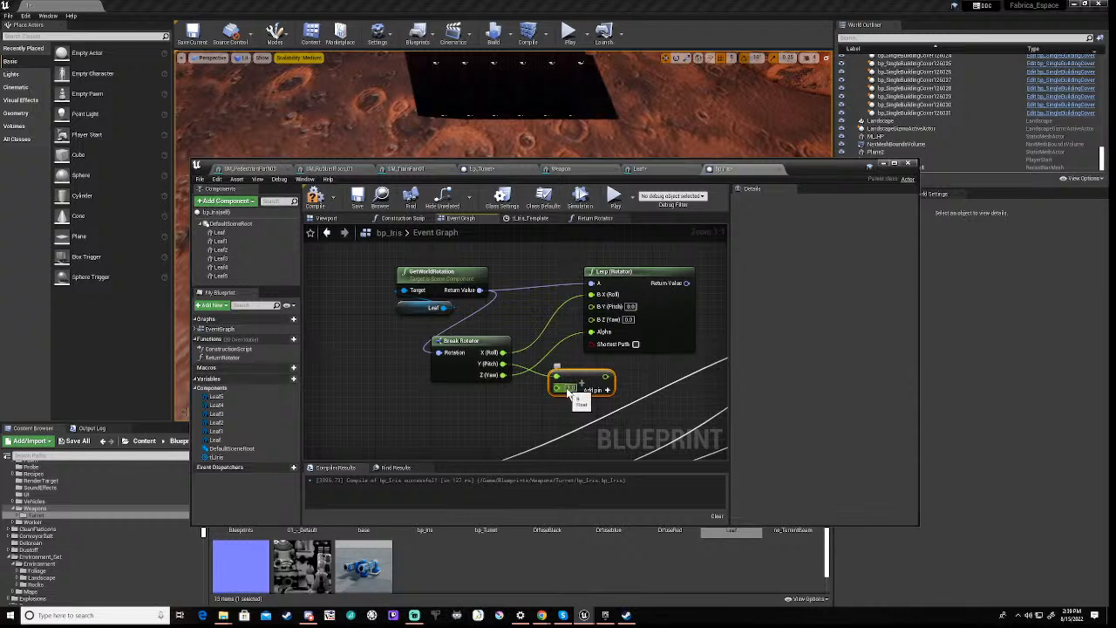
left_click(570, 389)
type("50")
key("Return")
left_click_drag(609, 376, 592, 329)
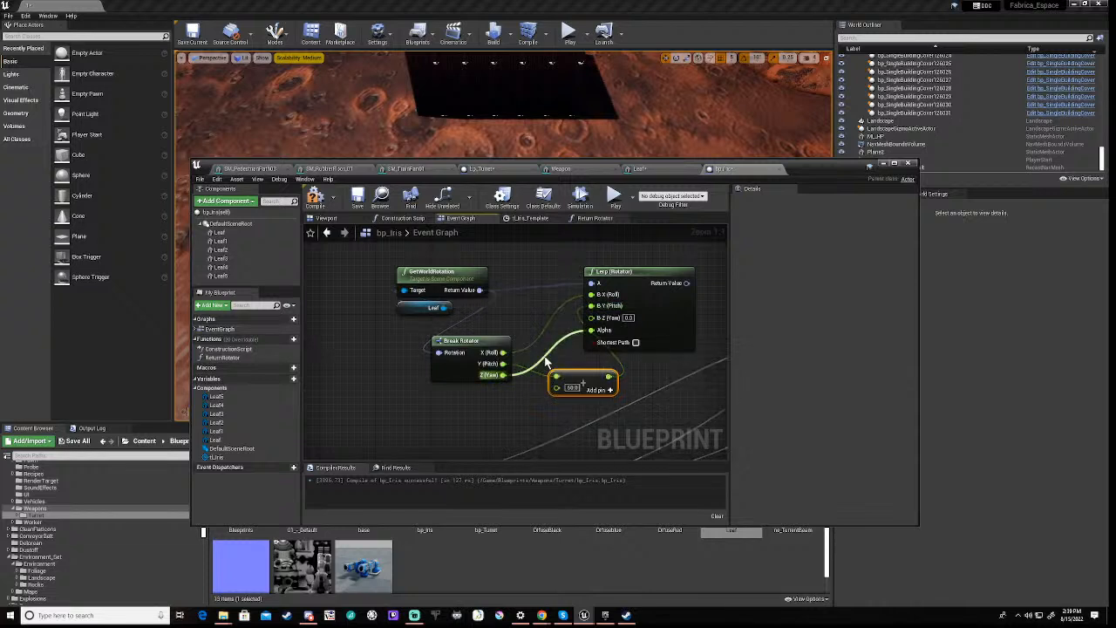
Move the yaw link from the Lerp's Alpha to B Z (Yaw), and connect the timeline's float output to Alpha
left_click(547, 360, "alt")
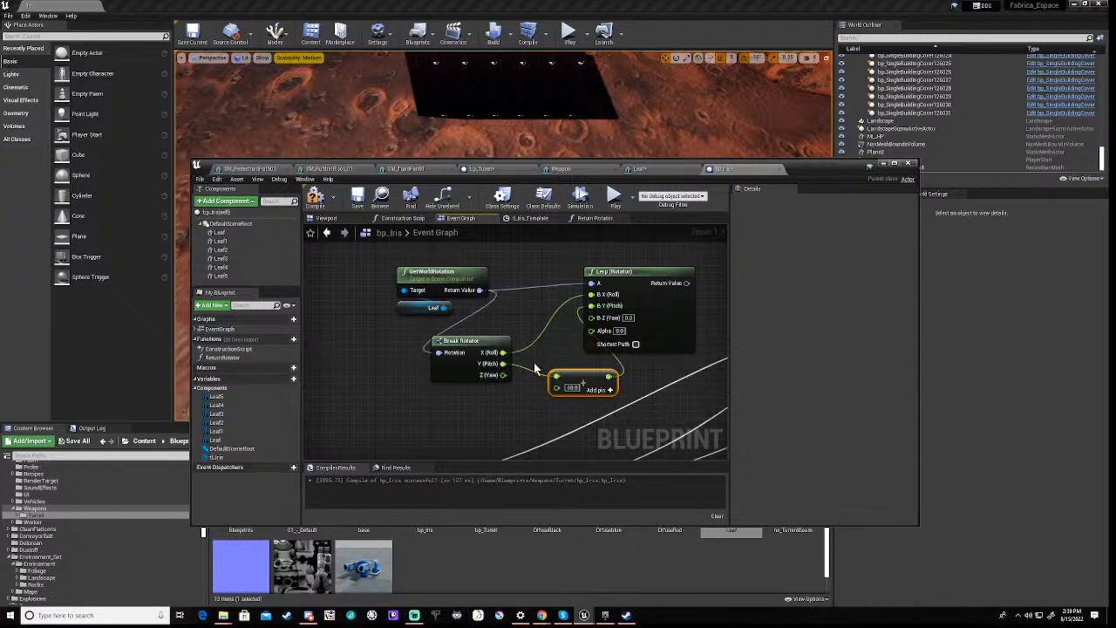
left_click_drag(503, 375, 592, 320)
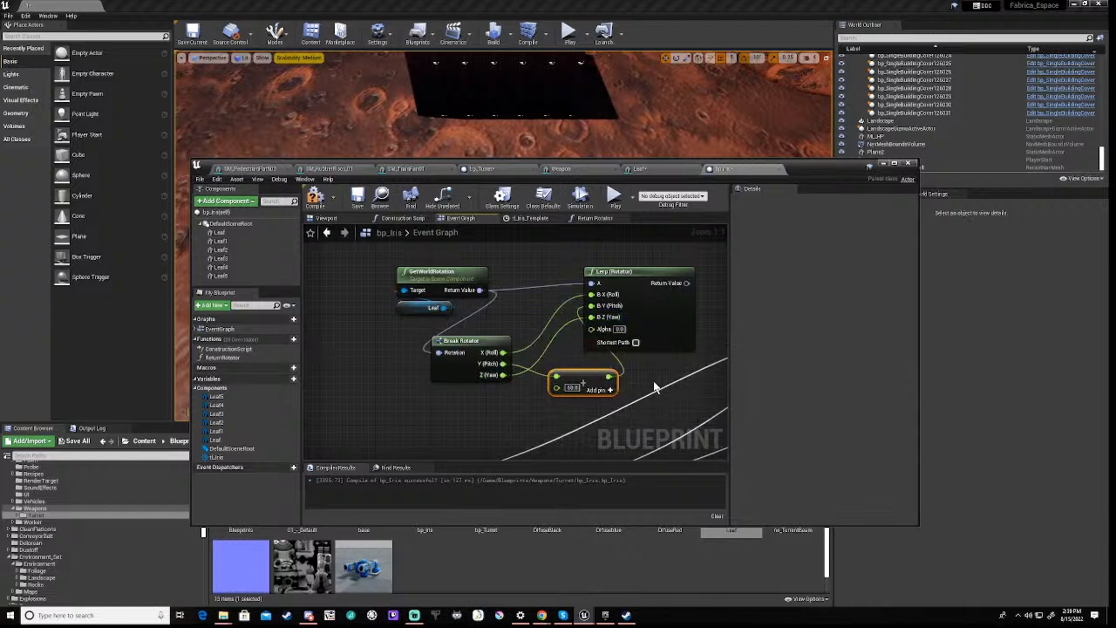
scroll(654, 384, "down", 5)
right_click_drag(593, 377, 623, 340)
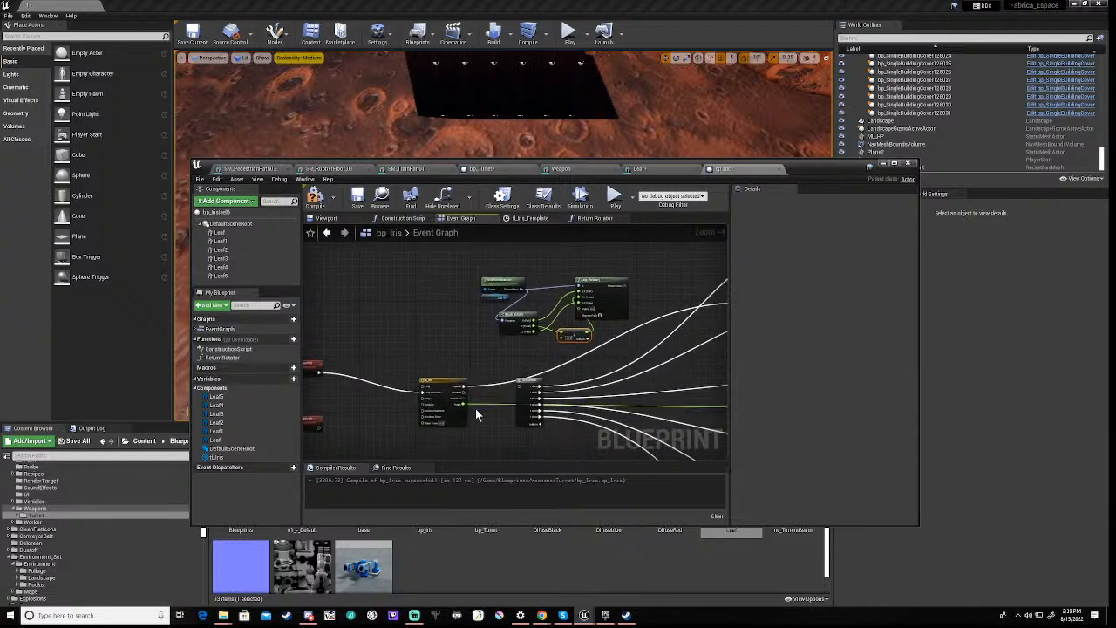
left_click_drag(466, 403, 579, 311)
Duplicate the first leaf's SetWorldRotation node and place the copy above and just past the Lerp (Rotator) node
right_click_drag(628, 349, 467, 344)
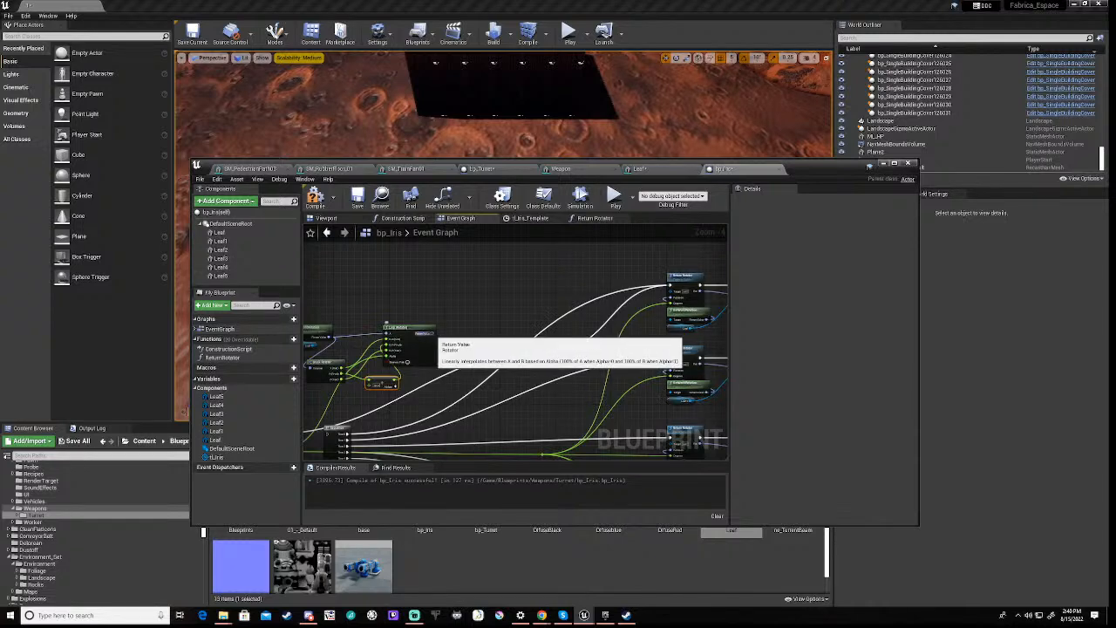
right_click_drag(629, 314, 386, 326)
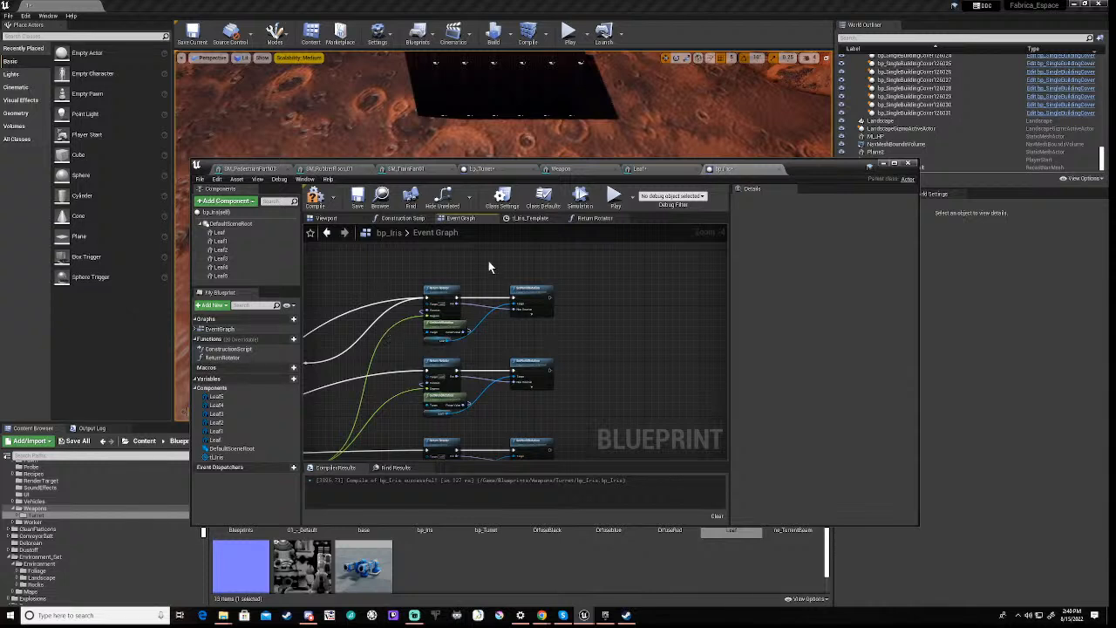
left_click_drag(497, 281, 573, 329)
key("ctrl+c")
key("ctrl+v")
left_click_drag(591, 329, 699, 332)
right_click_drag(591, 372, 338, 368)
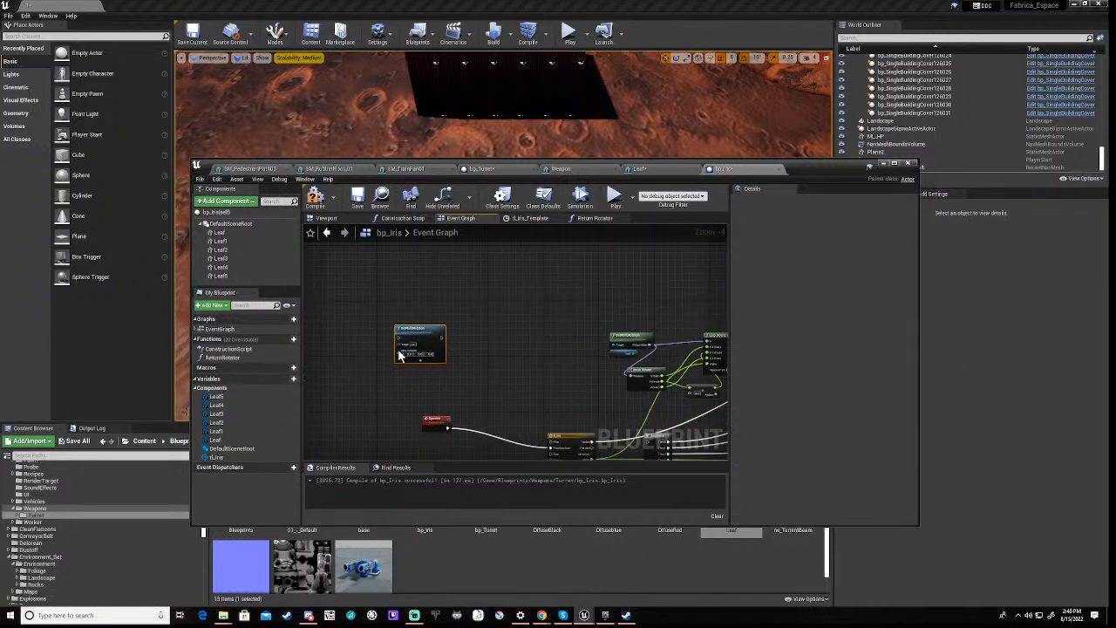
left_click_drag(410, 345, 645, 302)
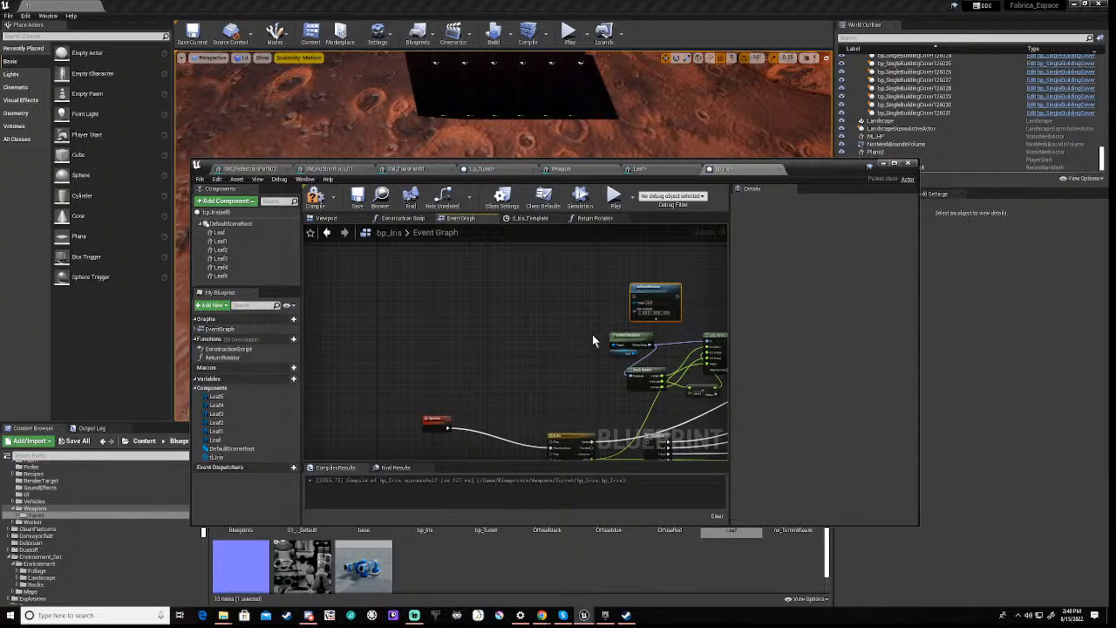
right_click_drag(594, 340, 437, 342)
left_click_drag(498, 293, 665, 296)
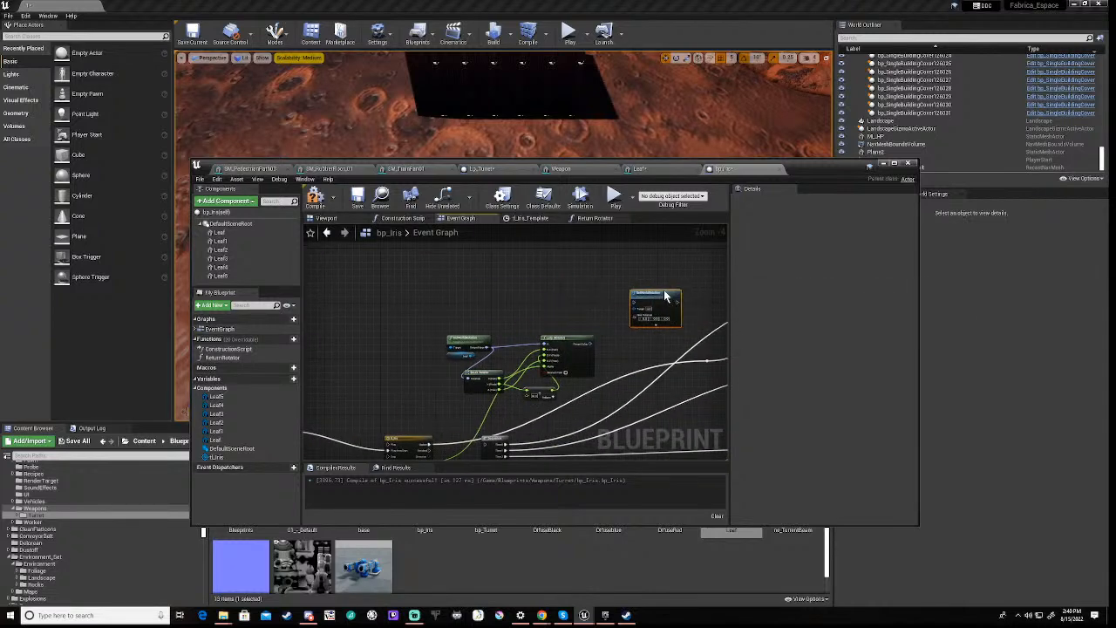
Connect the Lerp's Return Value to the copied SetWorldRotation's New Rotation and add a Leaf reference as its Target
scroll(612, 354, "up", 4)
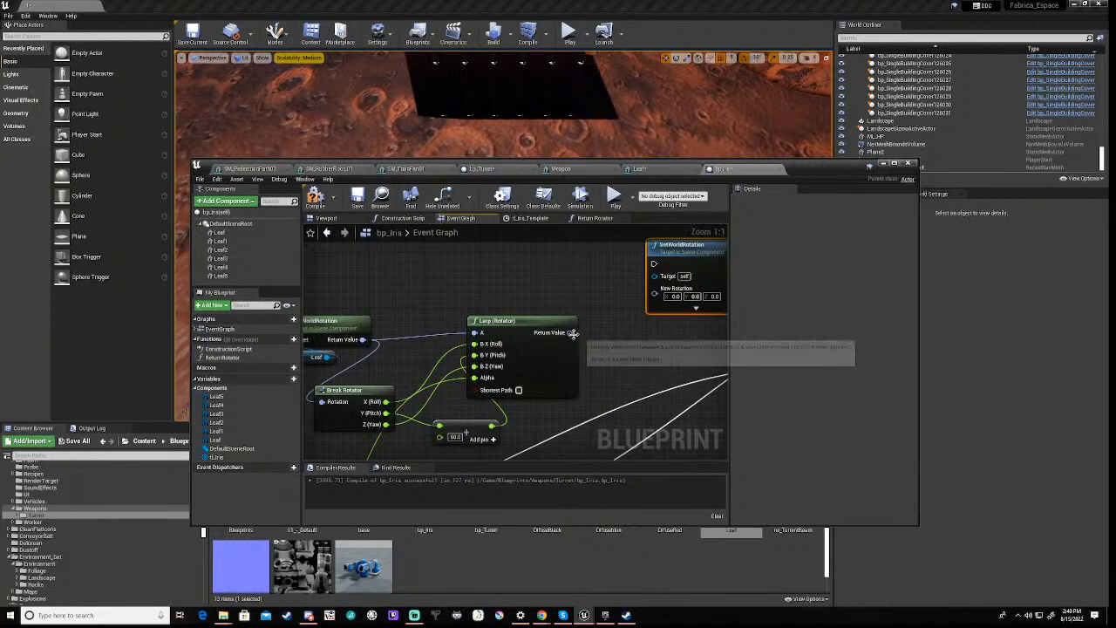
left_click_drag(574, 334, 653, 294)
left_click(260, 236)
left_click_drag(261, 235, 654, 276)
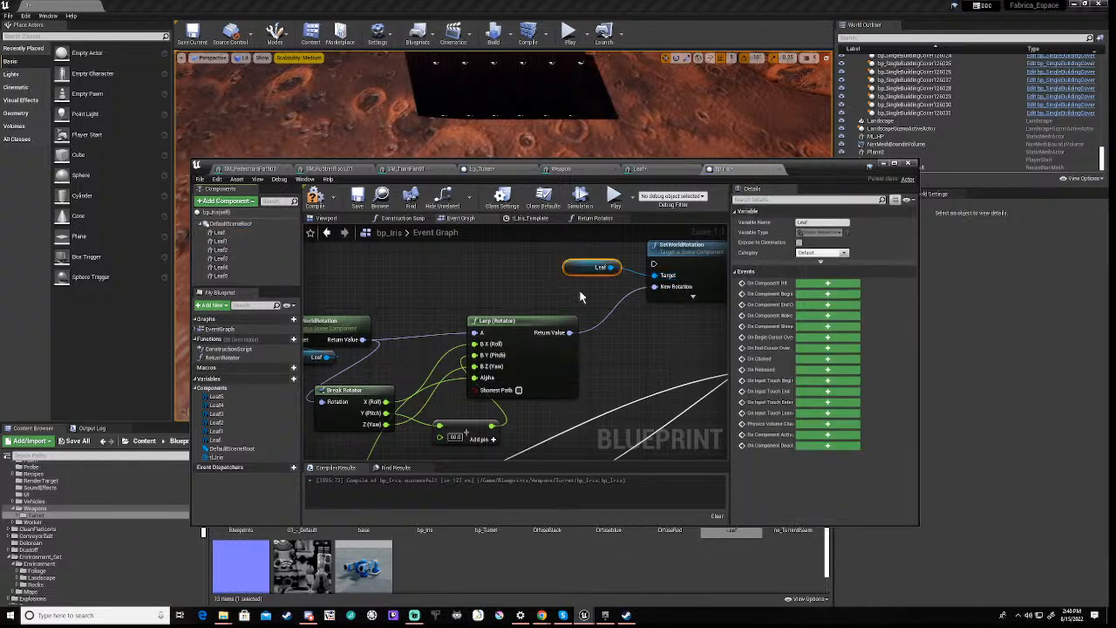
Connect the timeline's Update output to the execution input of the copied SetWorldRotation node, bypassing the Sequence node
scroll(420, 346, "down", 6)
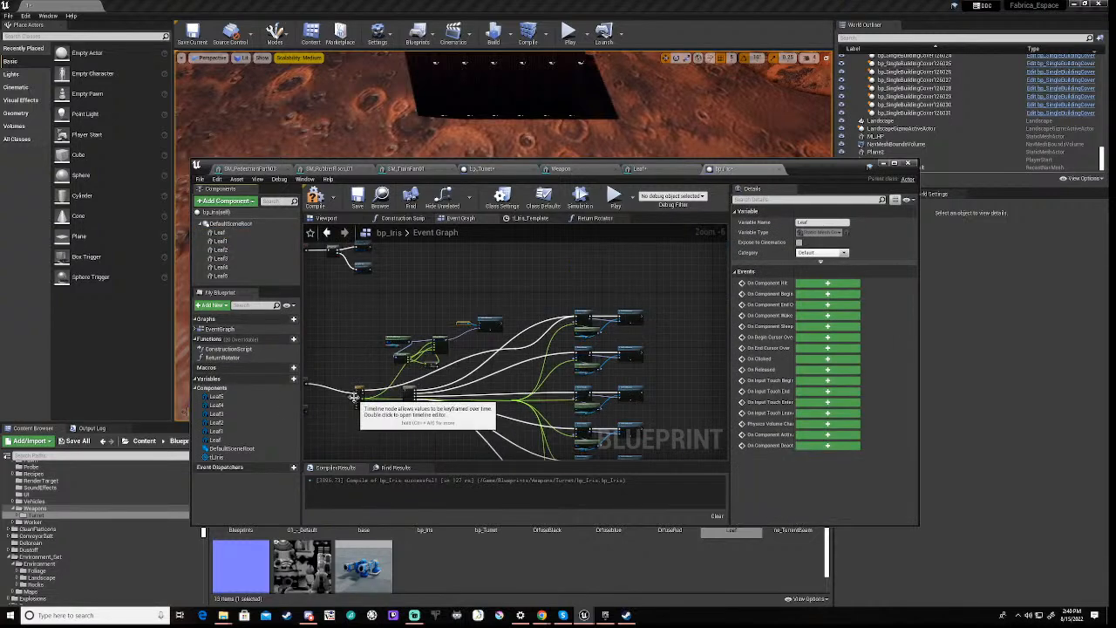
scroll(357, 398, "up", 3)
left_click_drag(417, 377, 693, 408)
right_click_drag(554, 400, 622, 266)
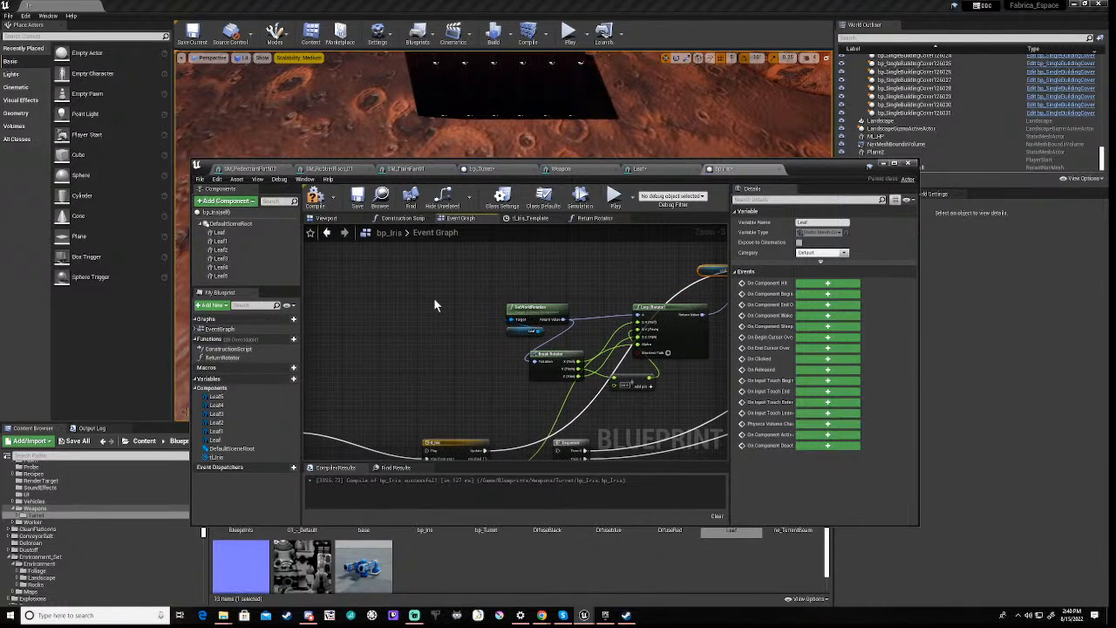
Compile the blueprint and run a viewport simulation to test the leaf rotation, then end the simulation
left_click(314, 199)
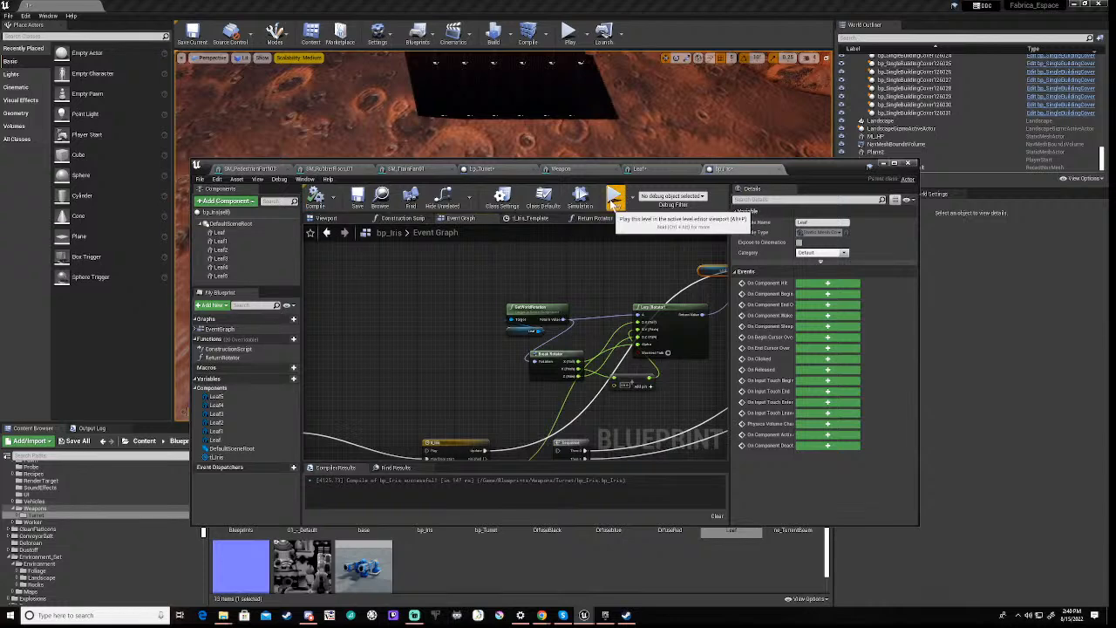
left_click(328, 218)
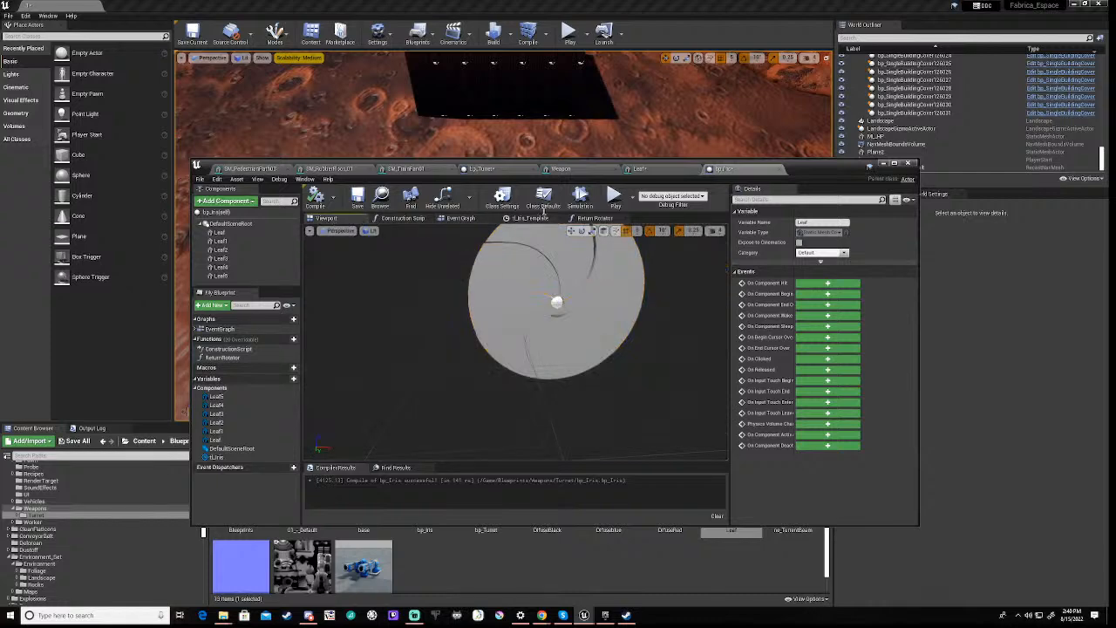
left_click(576, 201)
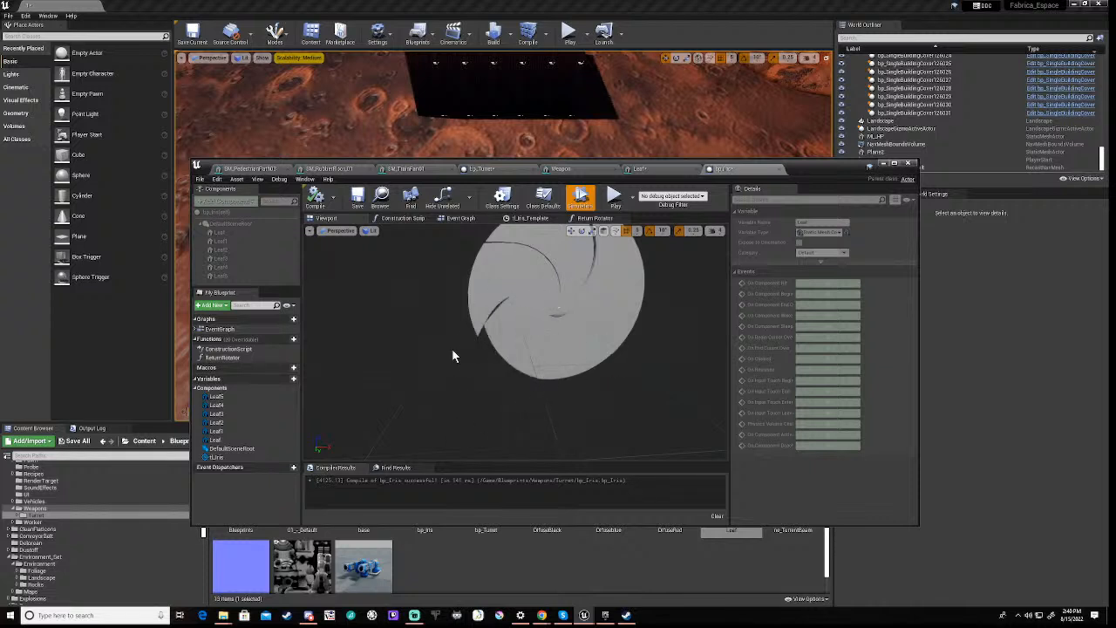
left_click(583, 204)
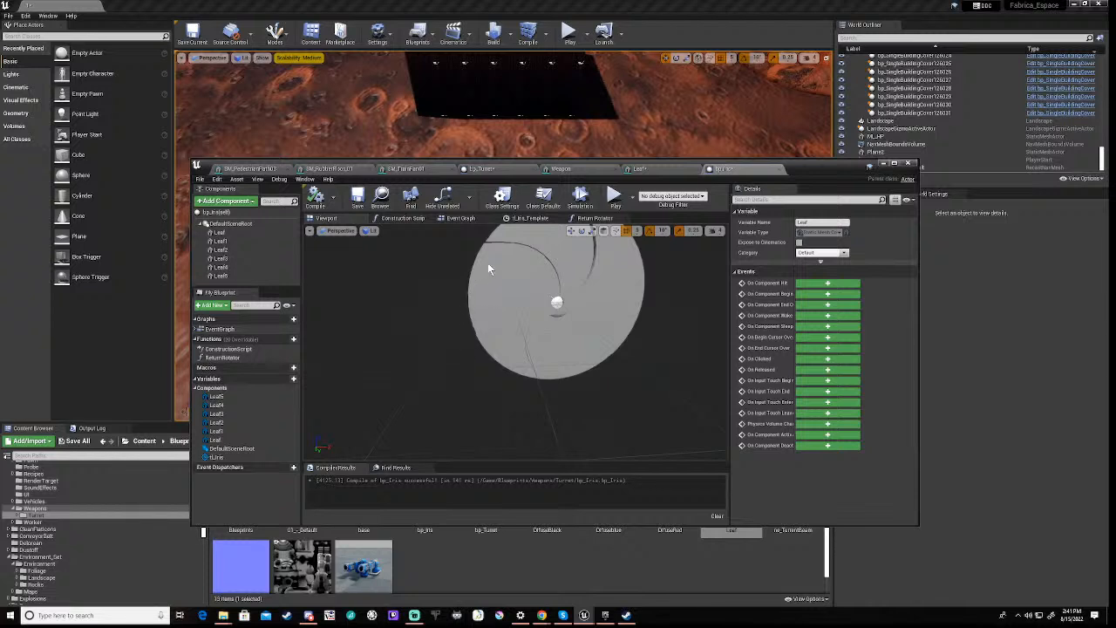
In the Event Graph, move GetWorldRotation and its Leaf reference farther from the Lerp (Rotator) to make room for another node
left_click(462, 219)
right_click_drag(484, 389, 431, 380)
scroll(514, 348, "up", 3)
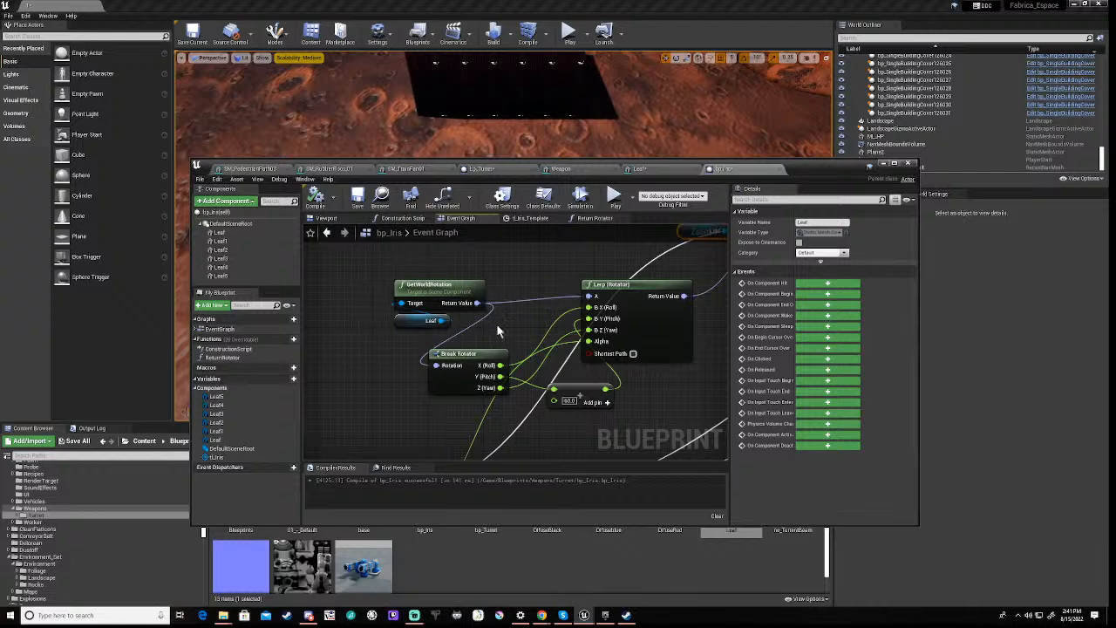
right_click_drag(375, 302, 423, 292)
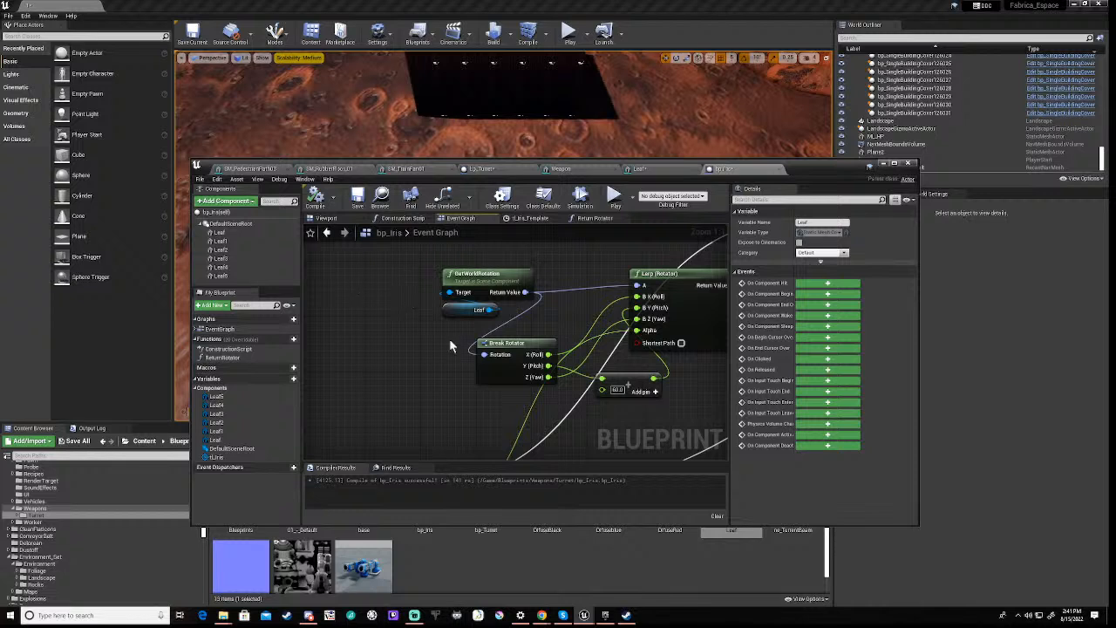
left_click_drag(432, 265, 558, 333)
left_click_drag(480, 284, 403, 285)
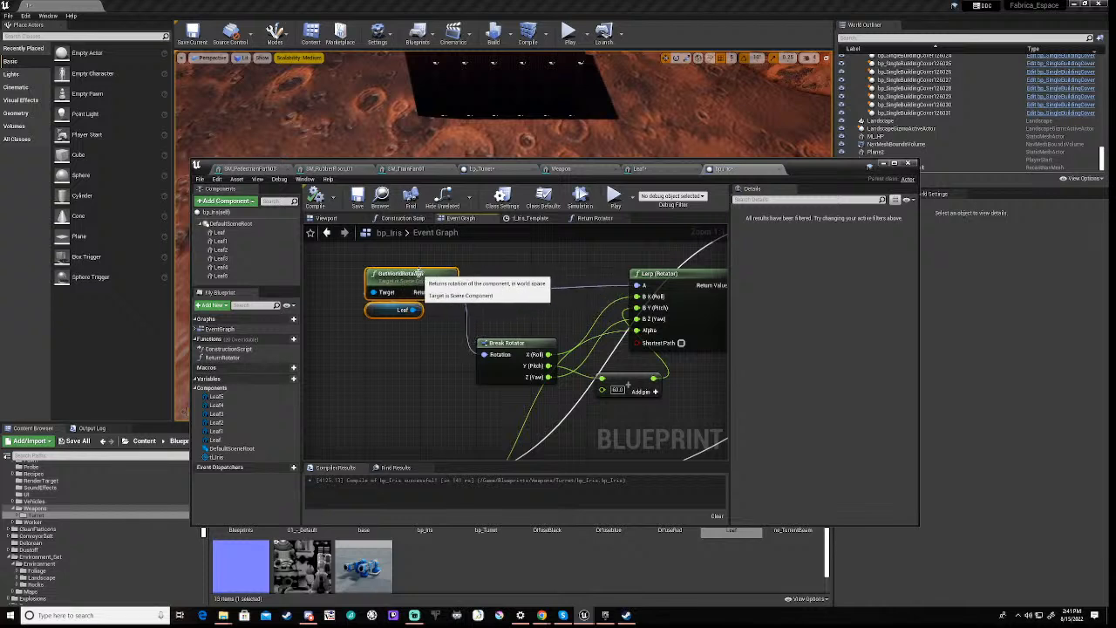
right_click_drag(401, 350, 432, 339)
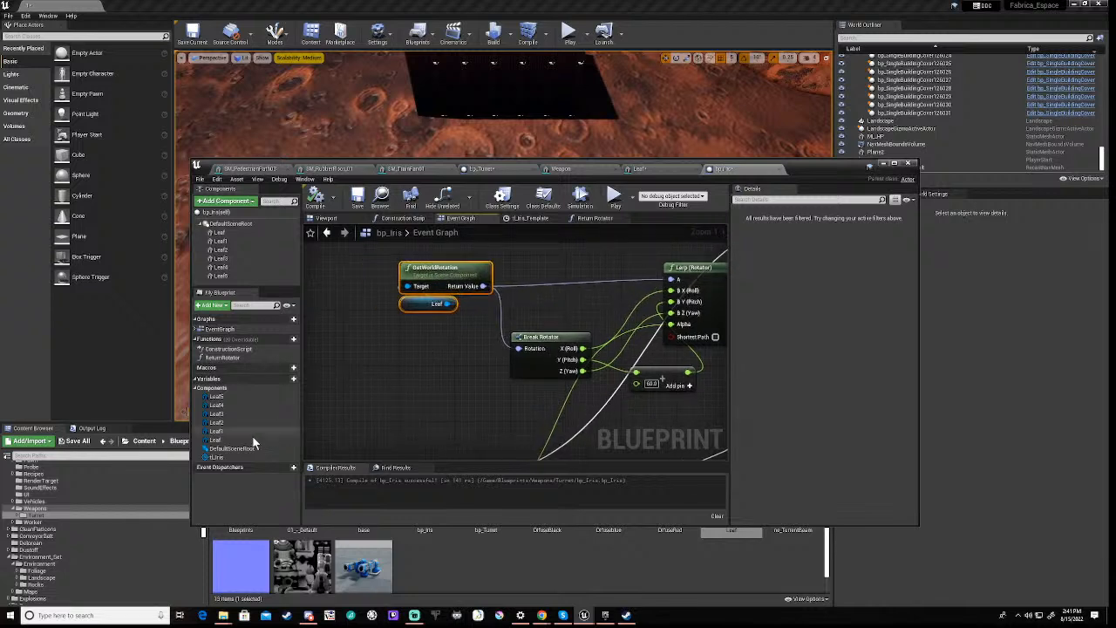
Promote GetWorldRotation's Return Value to a new rotator variable and place its SET node above the Break Rotator
left_click_drag(482, 286, 524, 280)
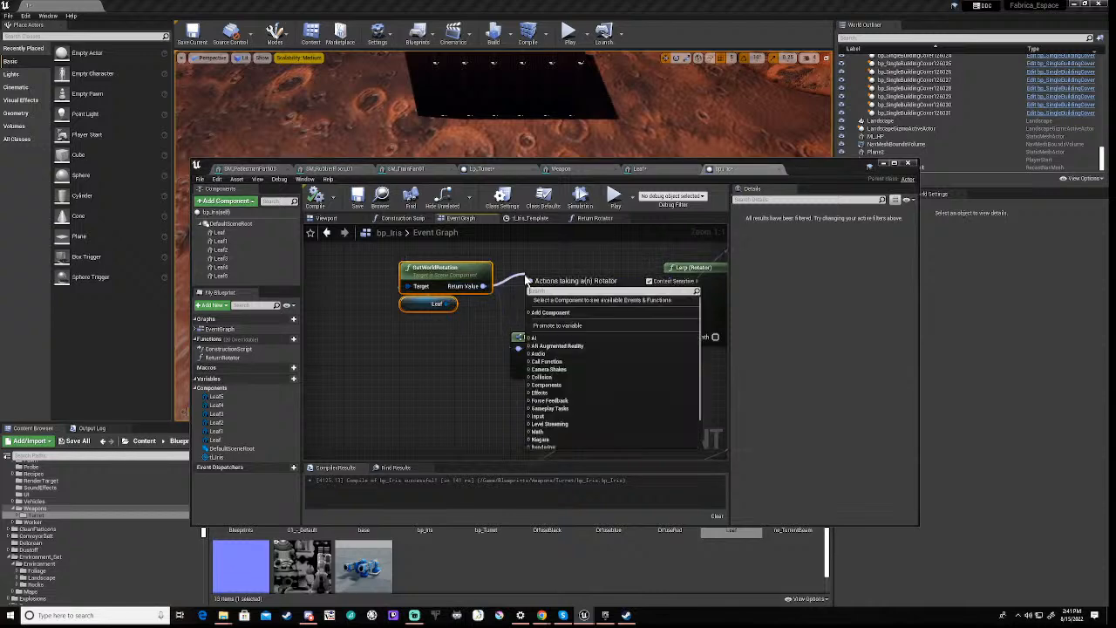
left_click(558, 326)
left_click_drag(595, 273, 540, 259)
right_click_drag(472, 330, 443, 380)
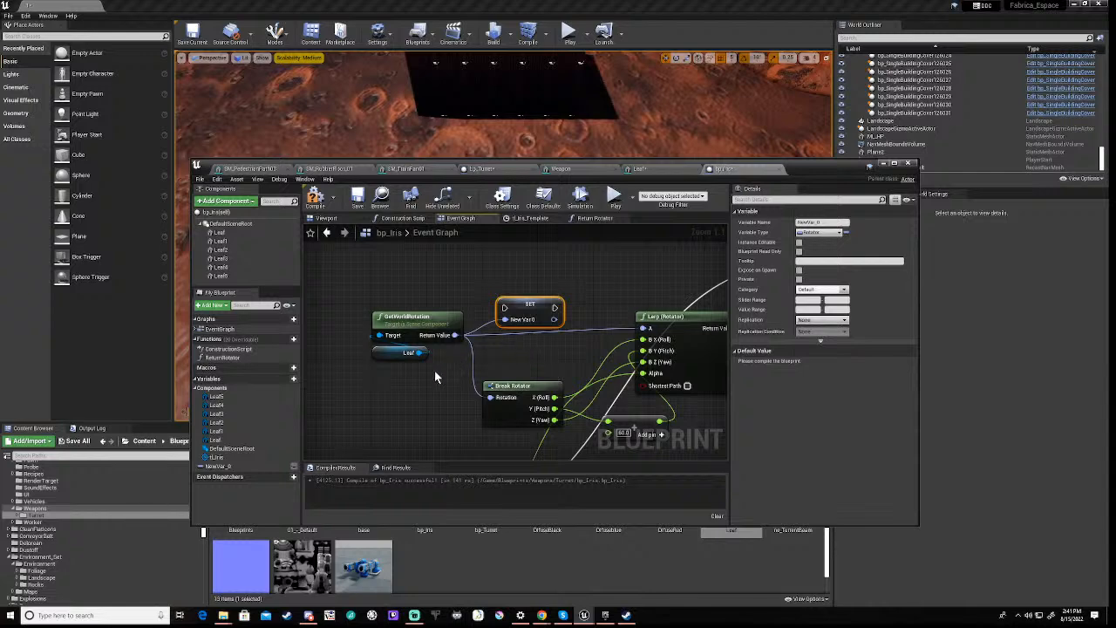
Move the upper red event's execution link from the timeline's Play input to the copied SetWorldRotation node
scroll(434, 370, "down", 2)
scroll(491, 360, "down", 2)
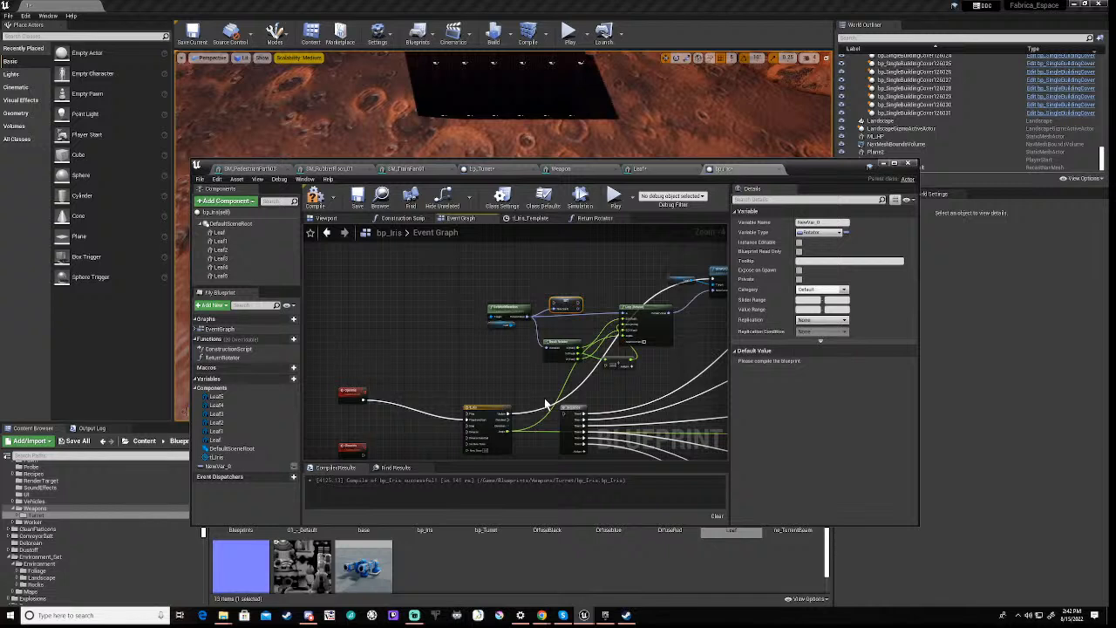
left_click_drag(360, 404, 711, 281, "ctrl")
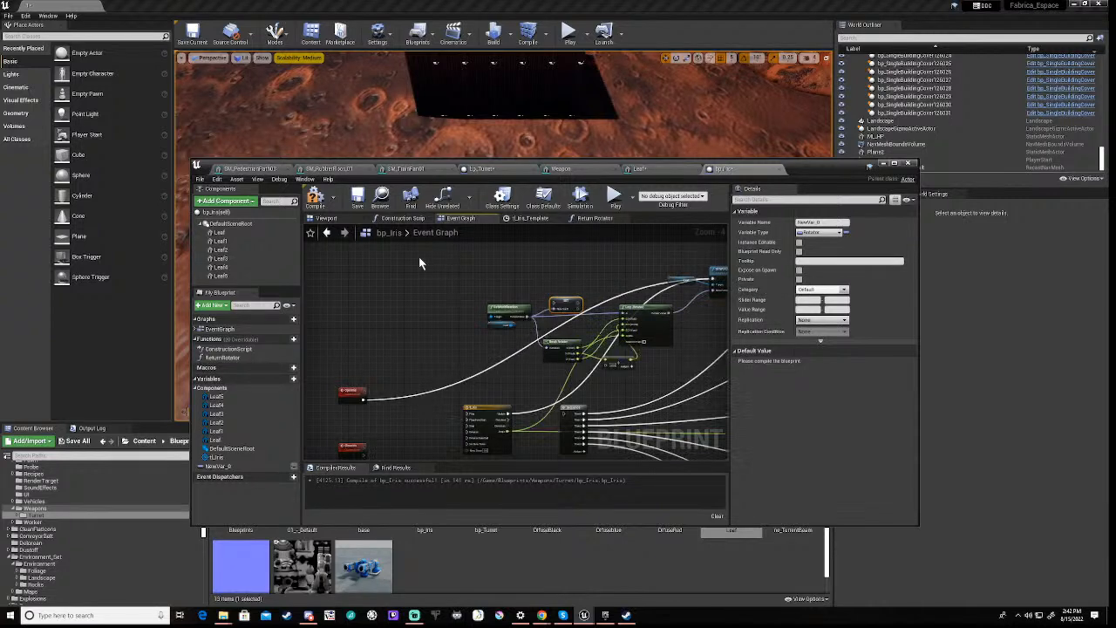
Recompile bp_Iris, simulate it in the viewport to check the leaf movement, and stop the simulation
left_click(314, 197)
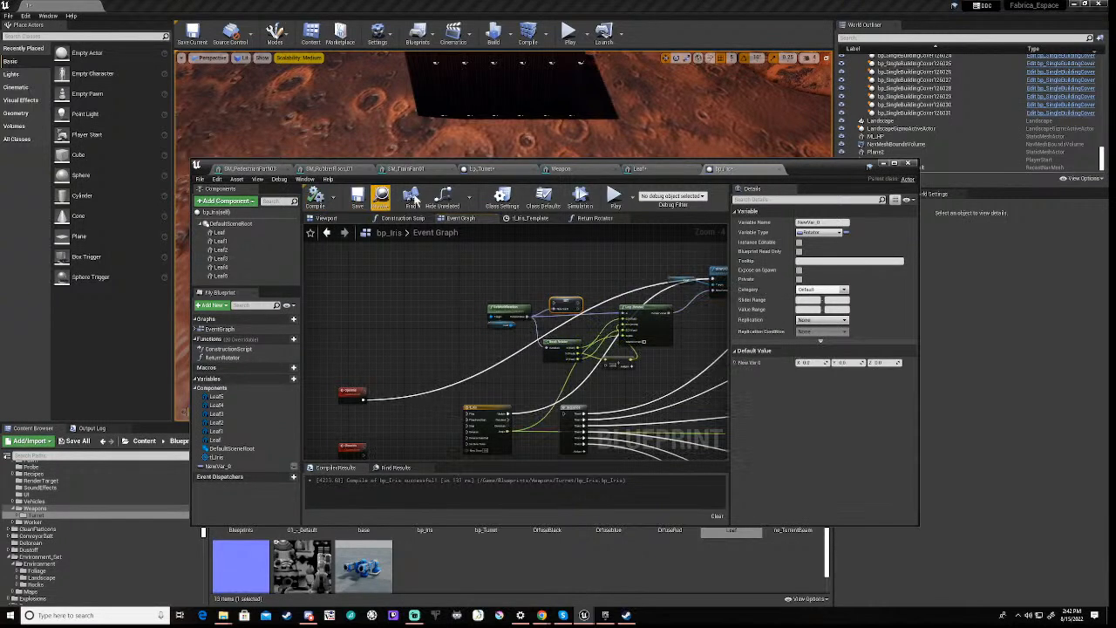
left_click(328, 219)
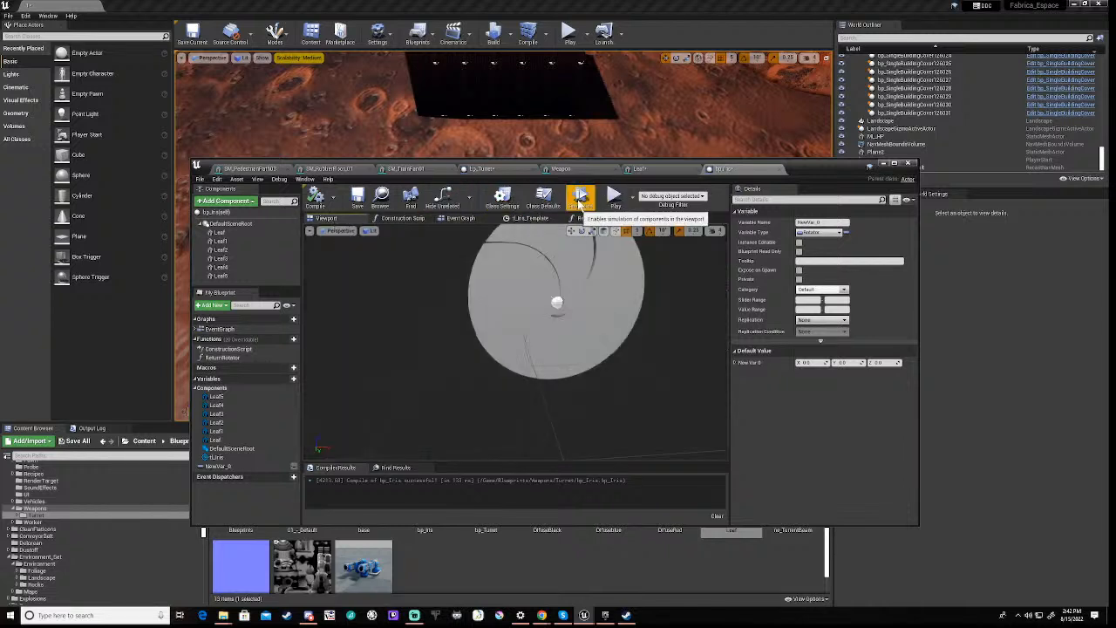
left_click(580, 199)
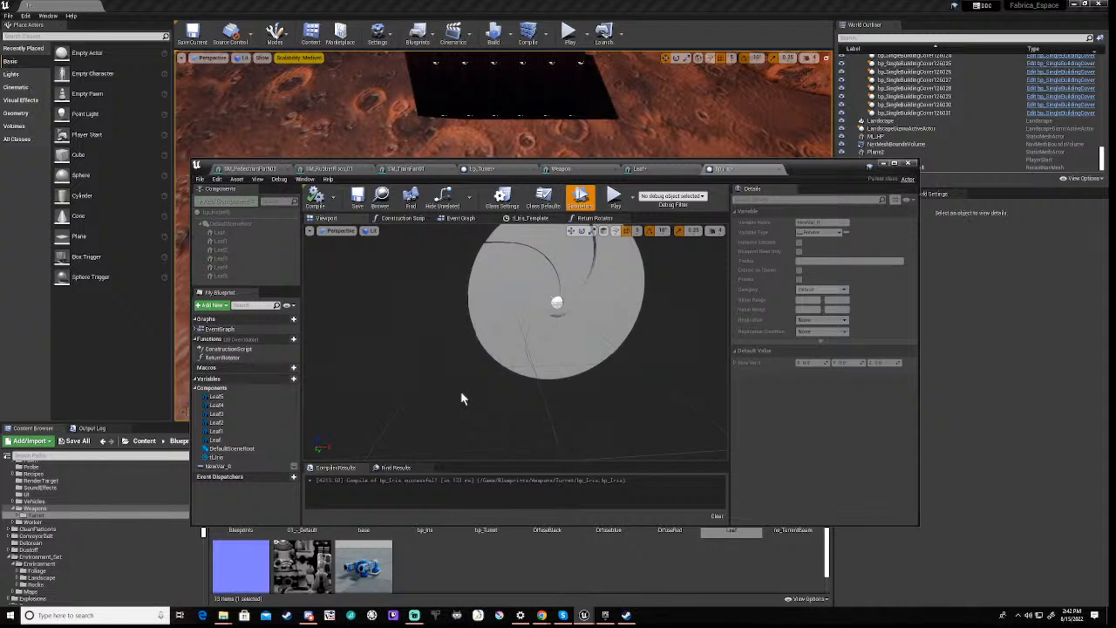
left_click(580, 199)
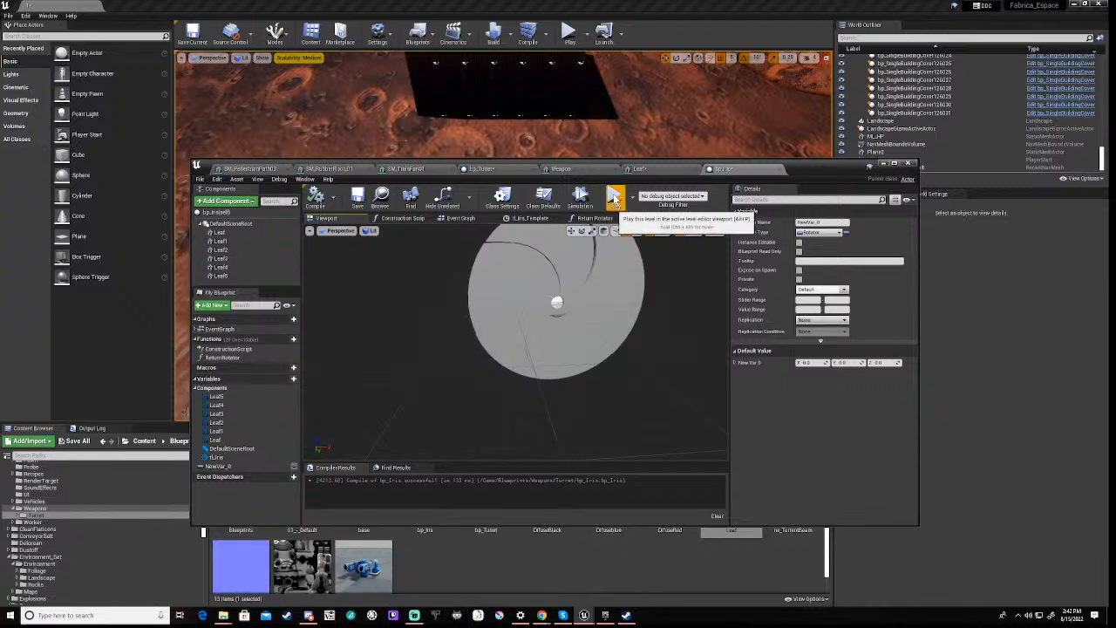
Reconnect the upper red event to the timeline's Play input in place of its direct link to SetWorldRotation
left_click(460, 218)
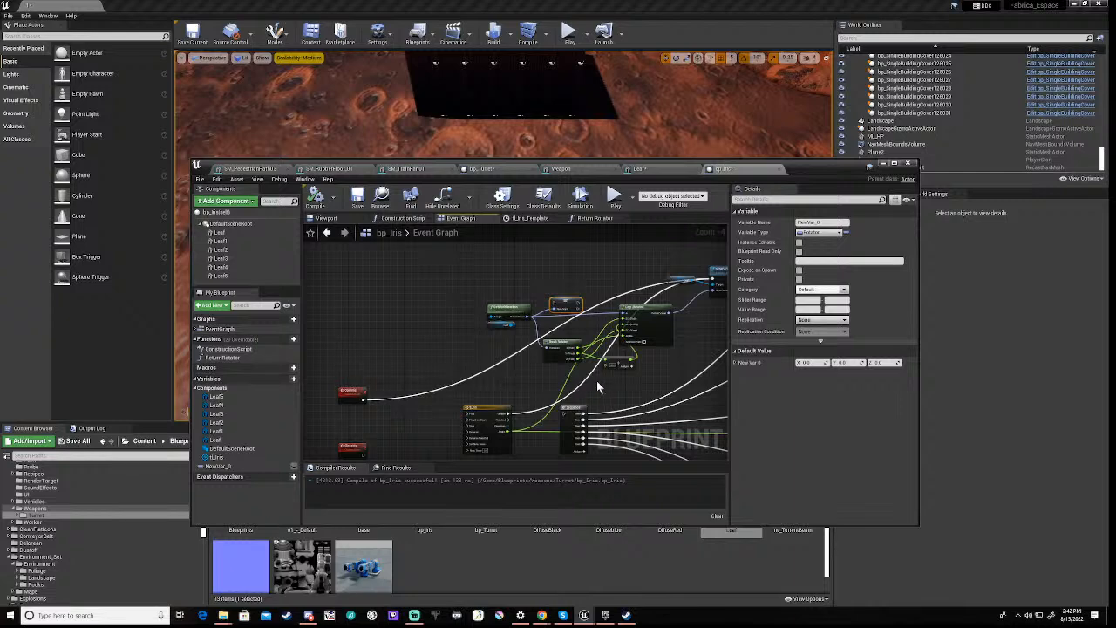
right_click_drag(654, 369, 565, 392)
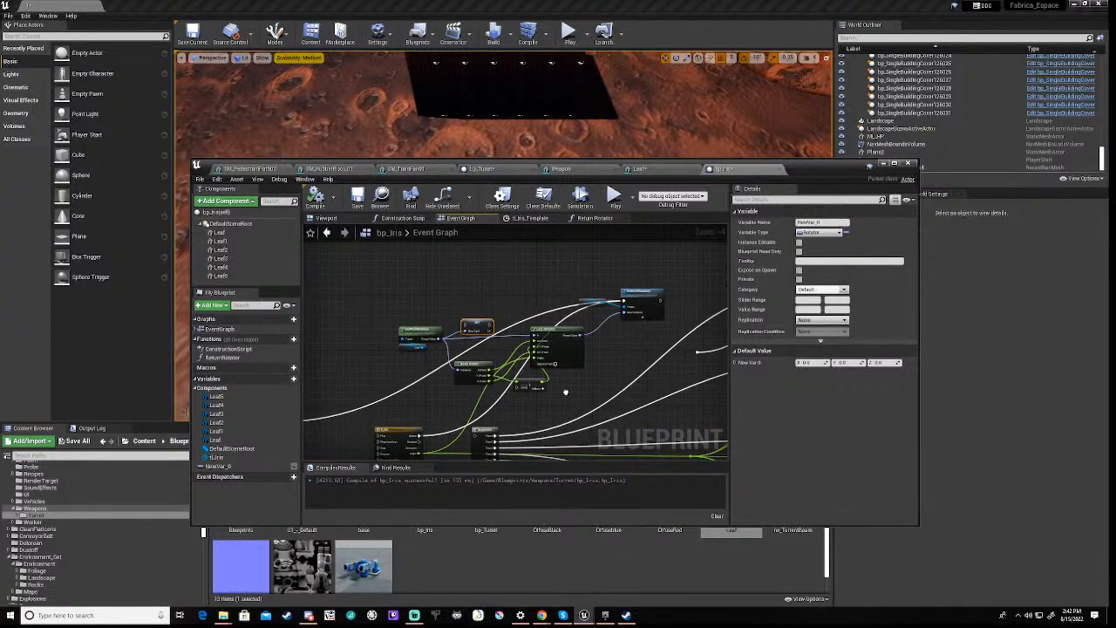
scroll(496, 375, "up", 4)
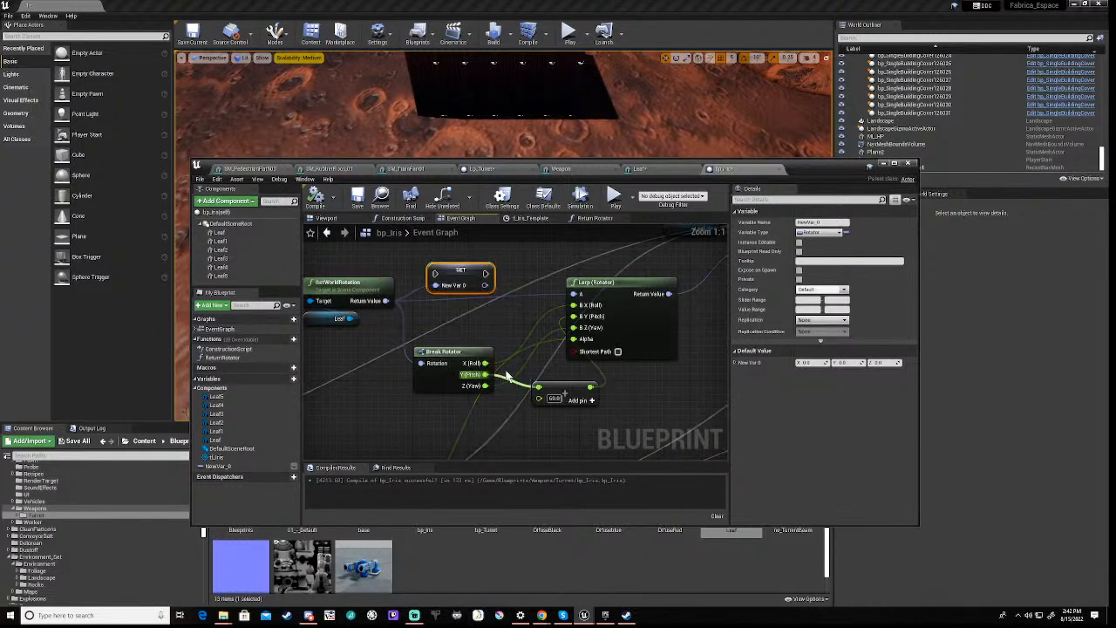
scroll(521, 400, "down", 3)
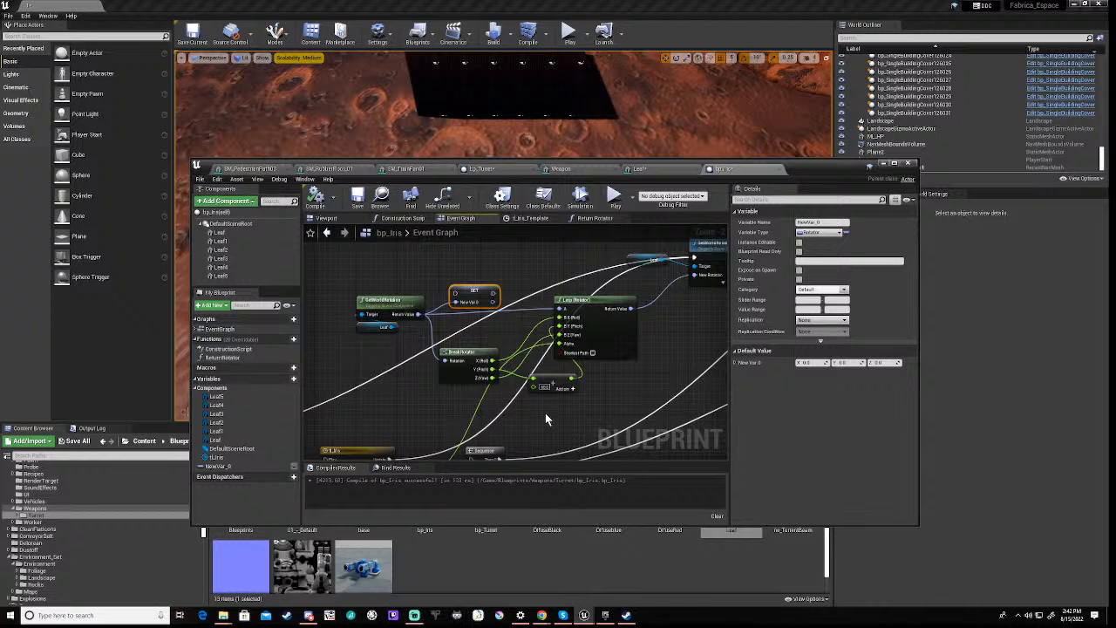
right_click_drag(545, 417, 588, 368)
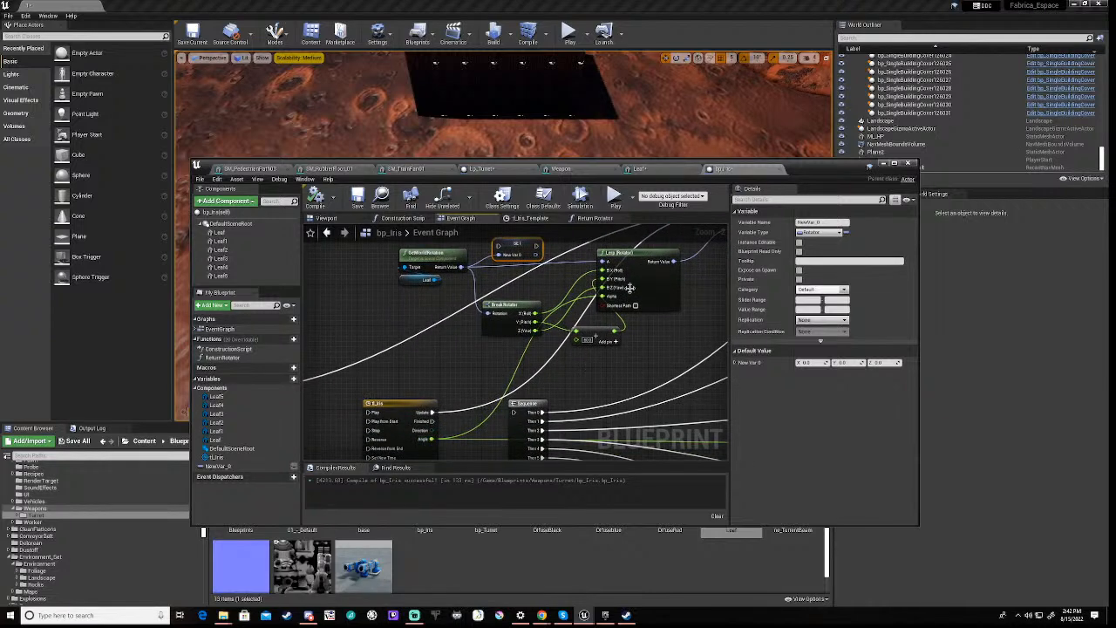
scroll(446, 365, "down", 5)
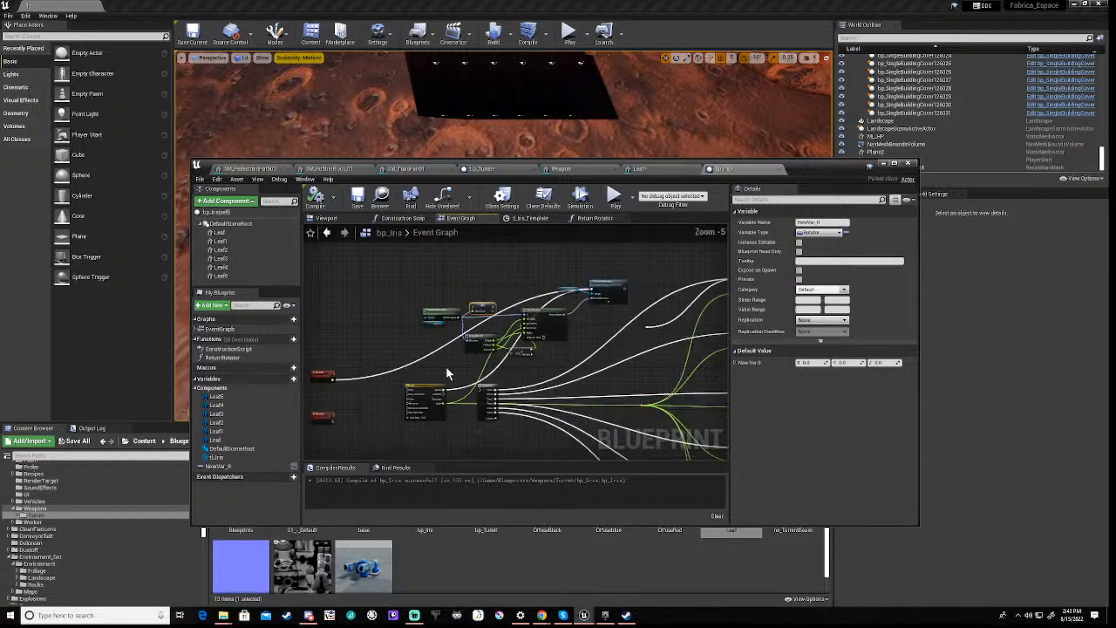
scroll(403, 383, "up", 3)
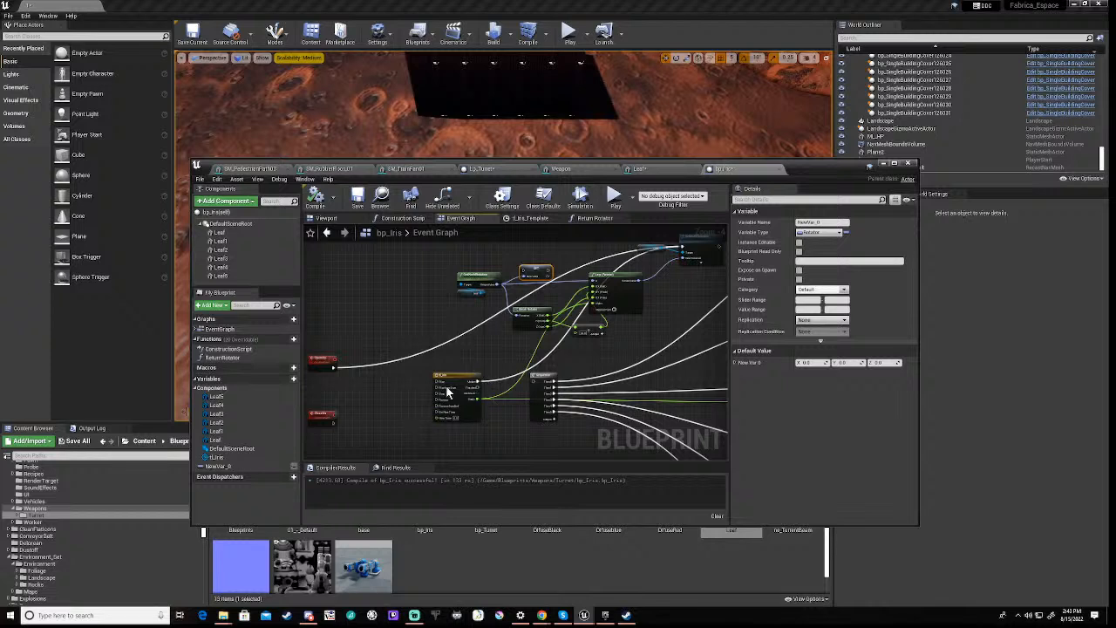
left_click_drag(333, 367, 436, 381)
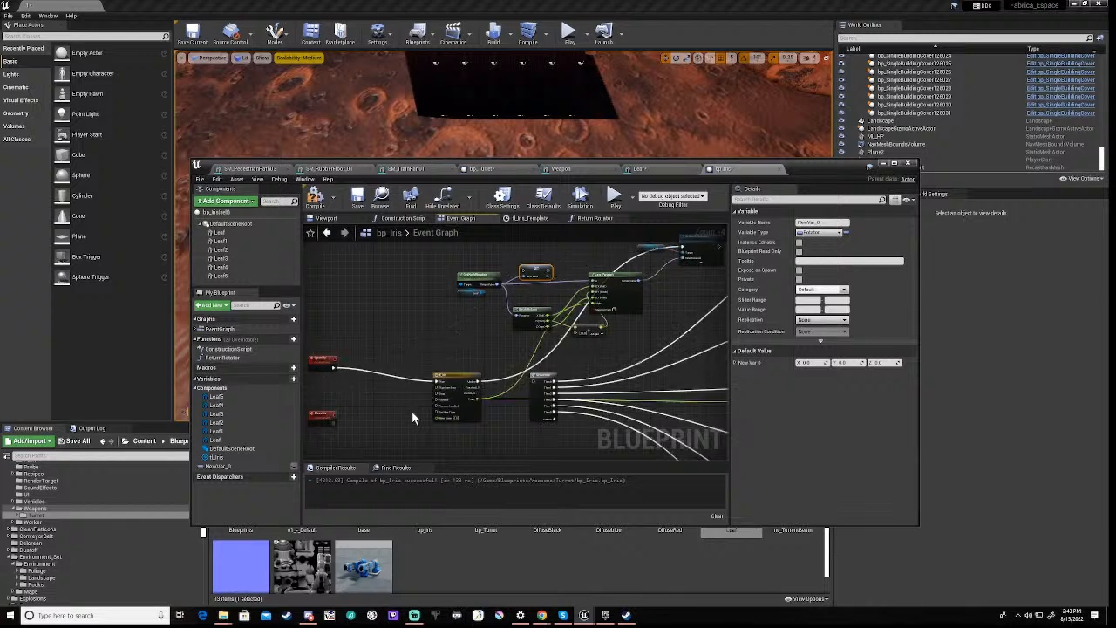
Set the value of the Angle curve's last key in the timeline to 1.0, fit the curve vertically, and compile
double_click(463, 375)
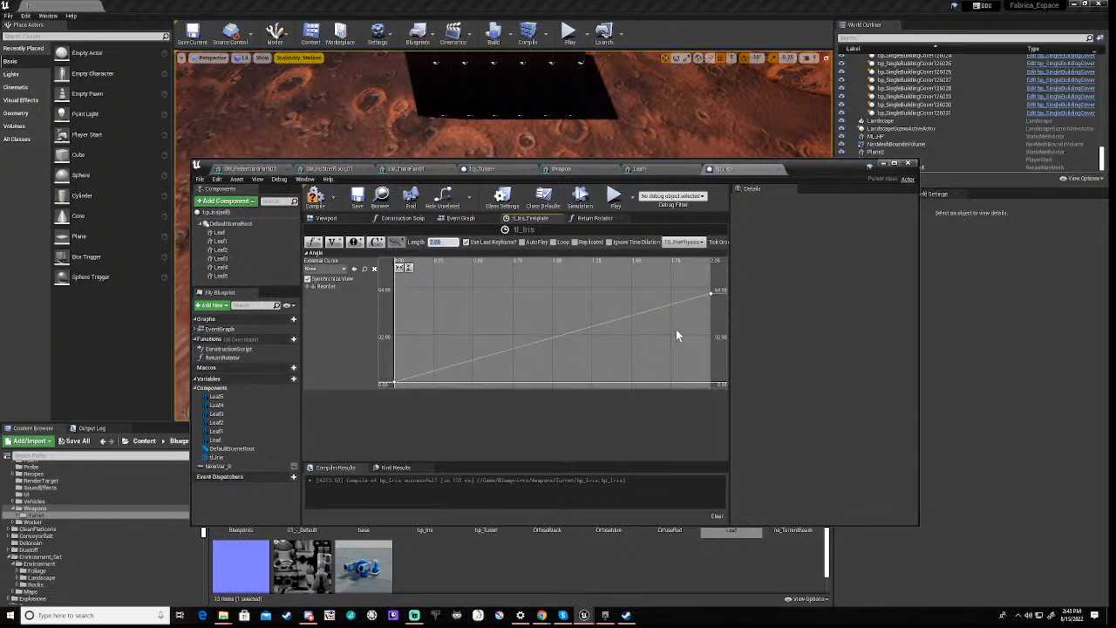
left_click(711, 295)
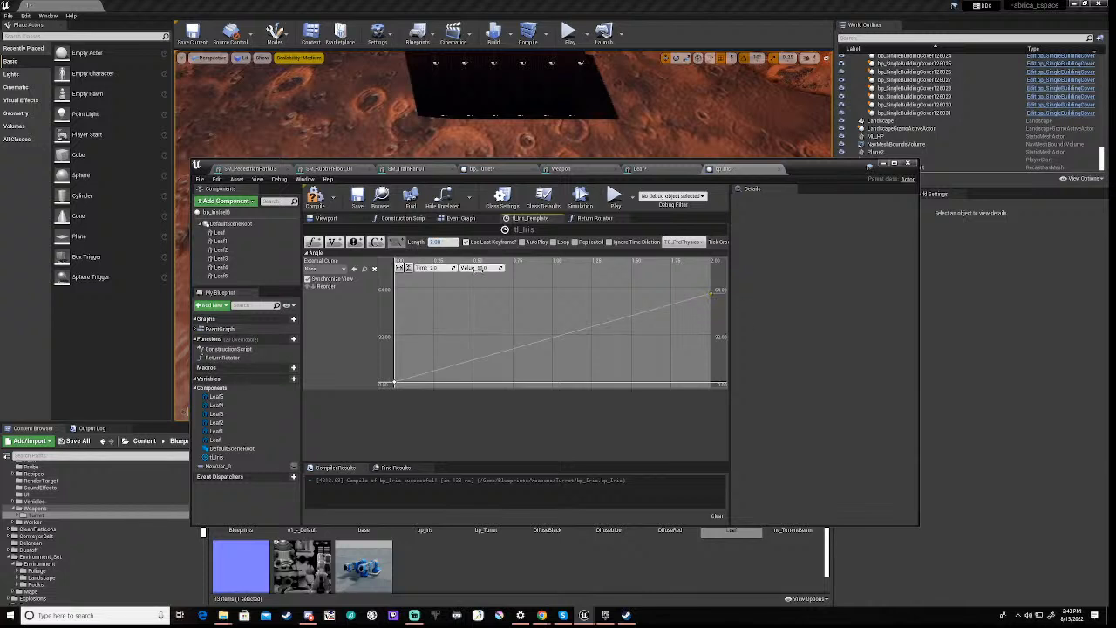
left_click(482, 267)
type("0")
key("Return")
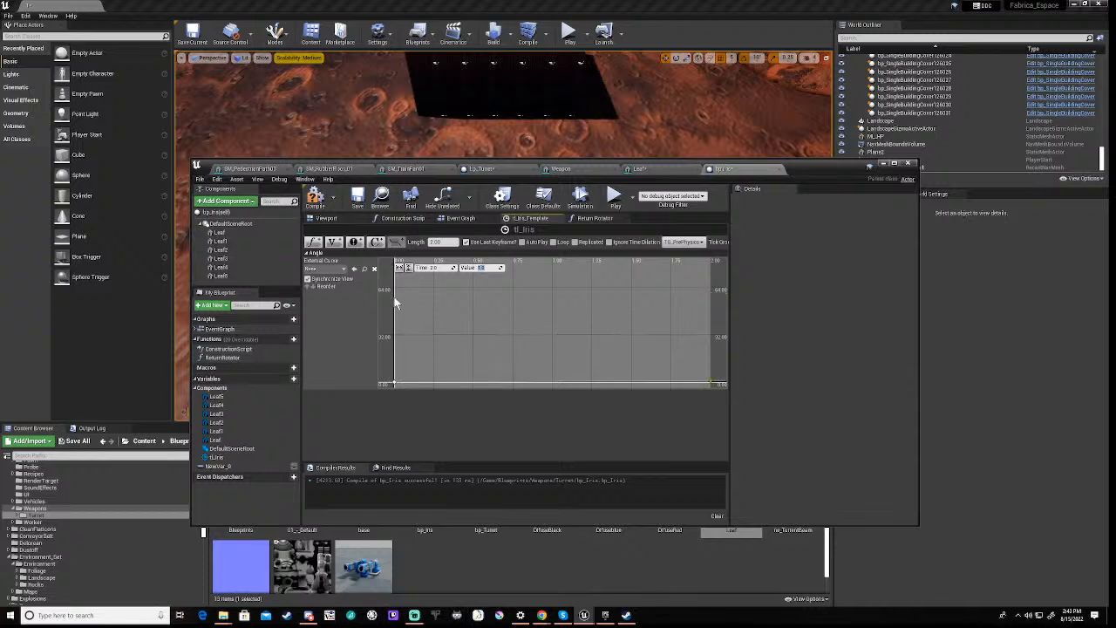
left_click(409, 269)
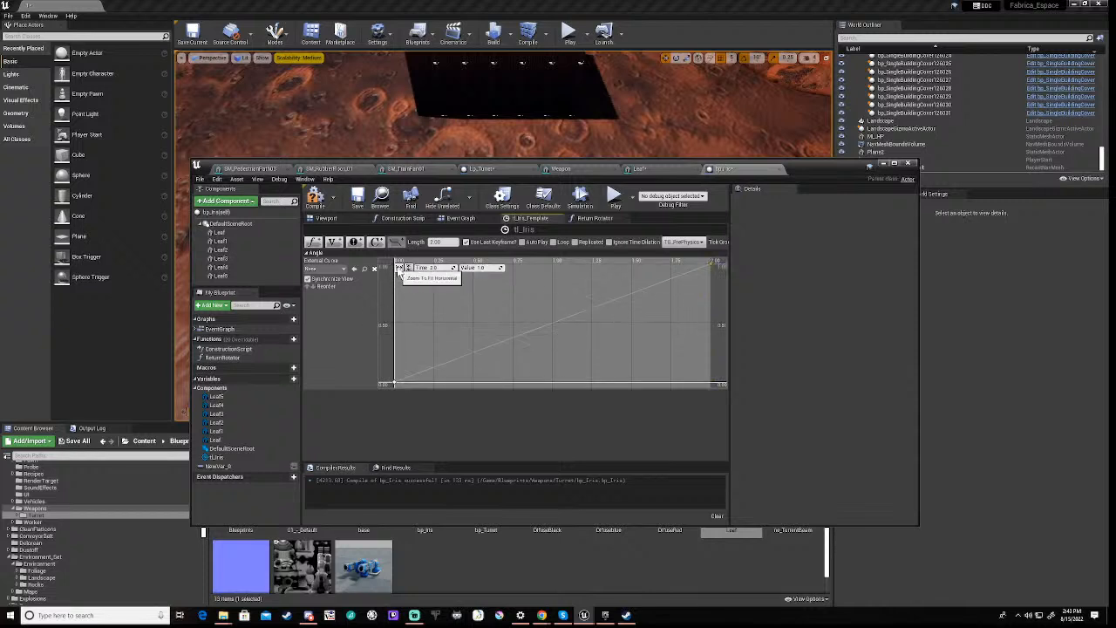
left_click(315, 197)
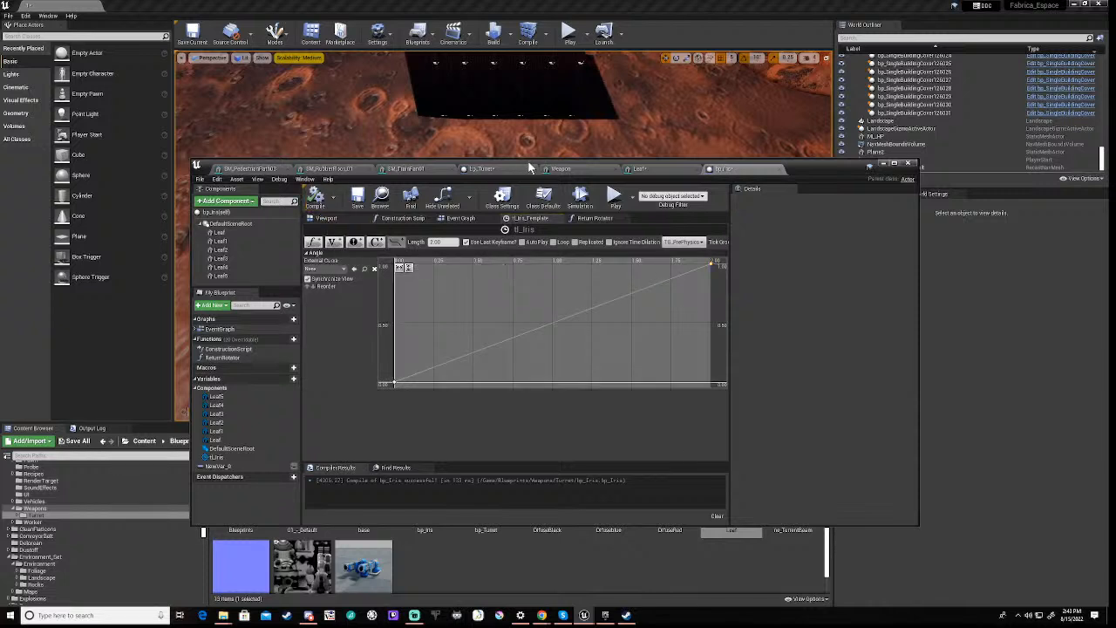
Return to the Event Graph and check the connections around the Lerp (Rotator) and SetWorldRotation nodes
left_click(461, 219)
right_click_drag(595, 360, 523, 406)
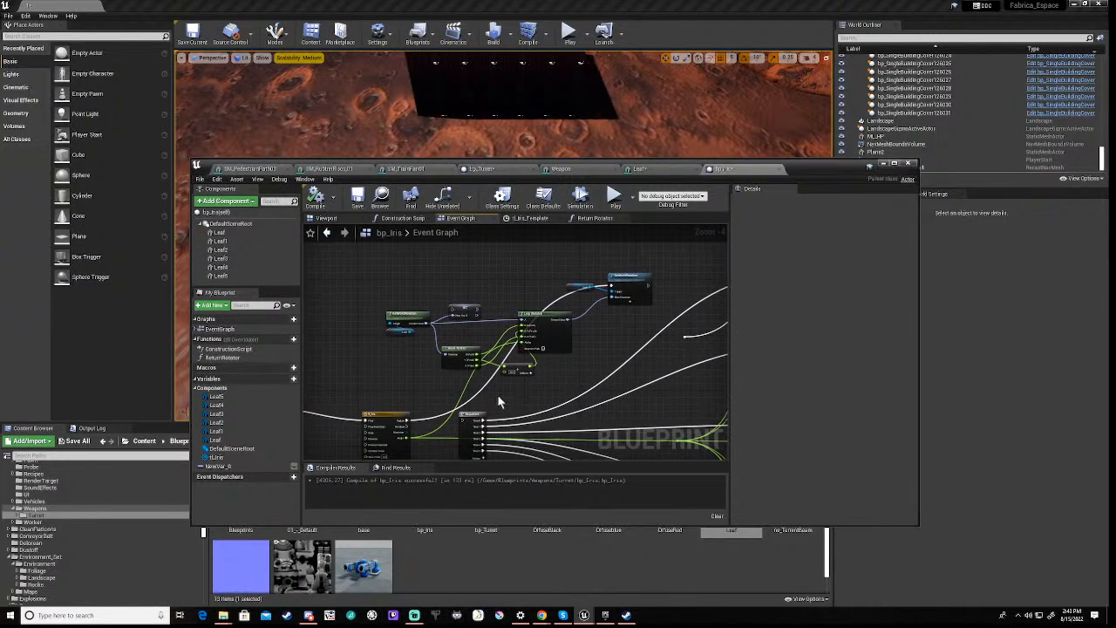
scroll(427, 379, "up", 1)
scroll(429, 378, "up", 1)
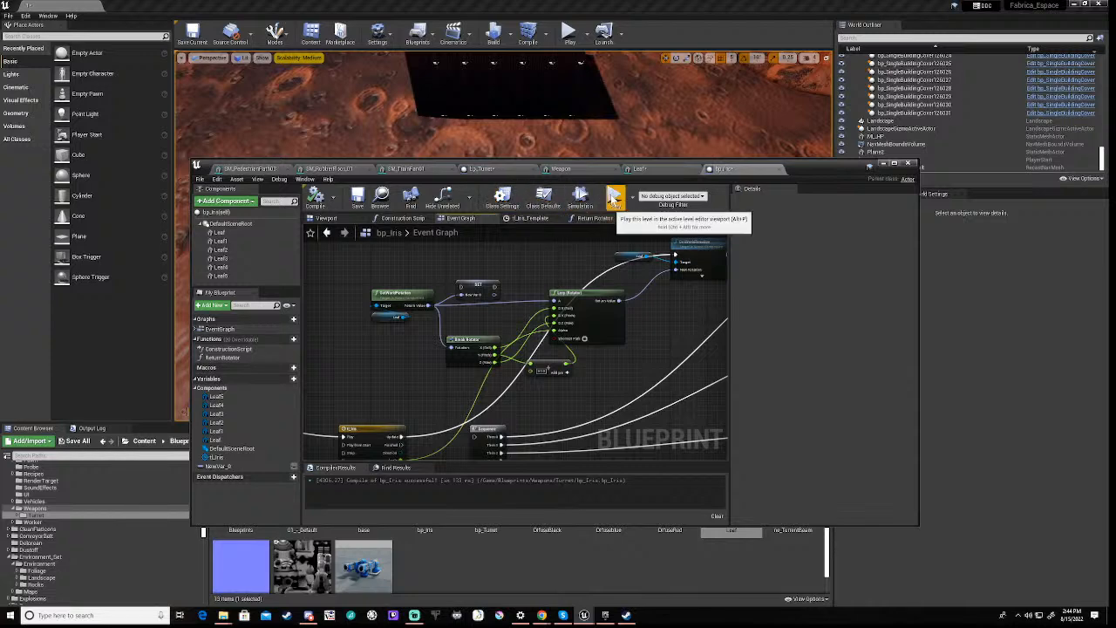
Simulate bp_Iris in the viewport to check how the leaf rotates, and stop the simulation
scroll(421, 318, "up", 1)
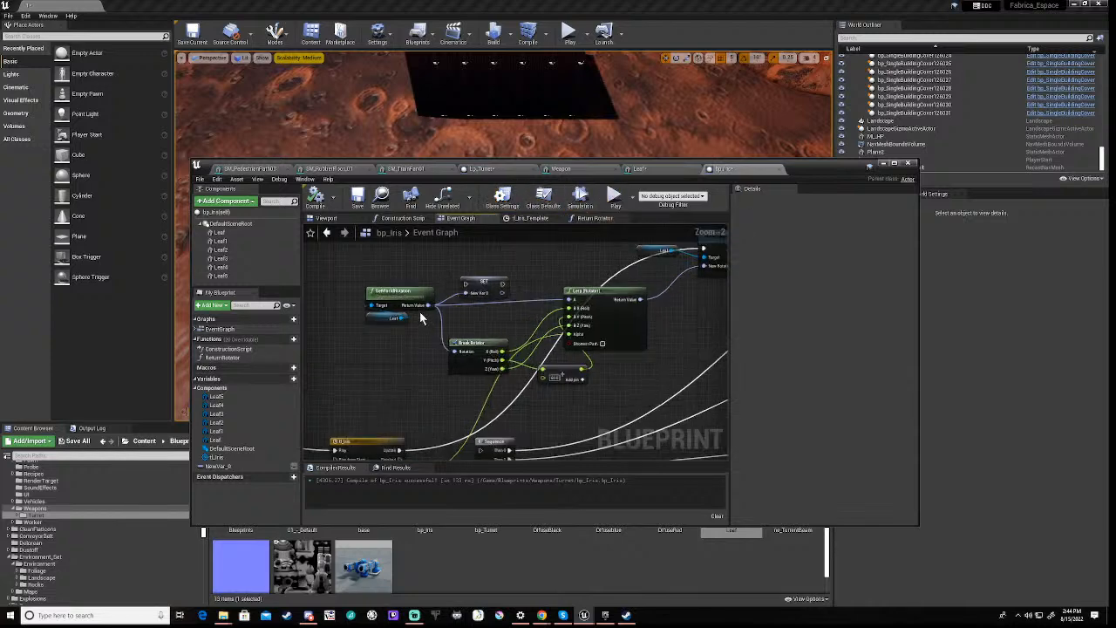
scroll(421, 318, "up", 1)
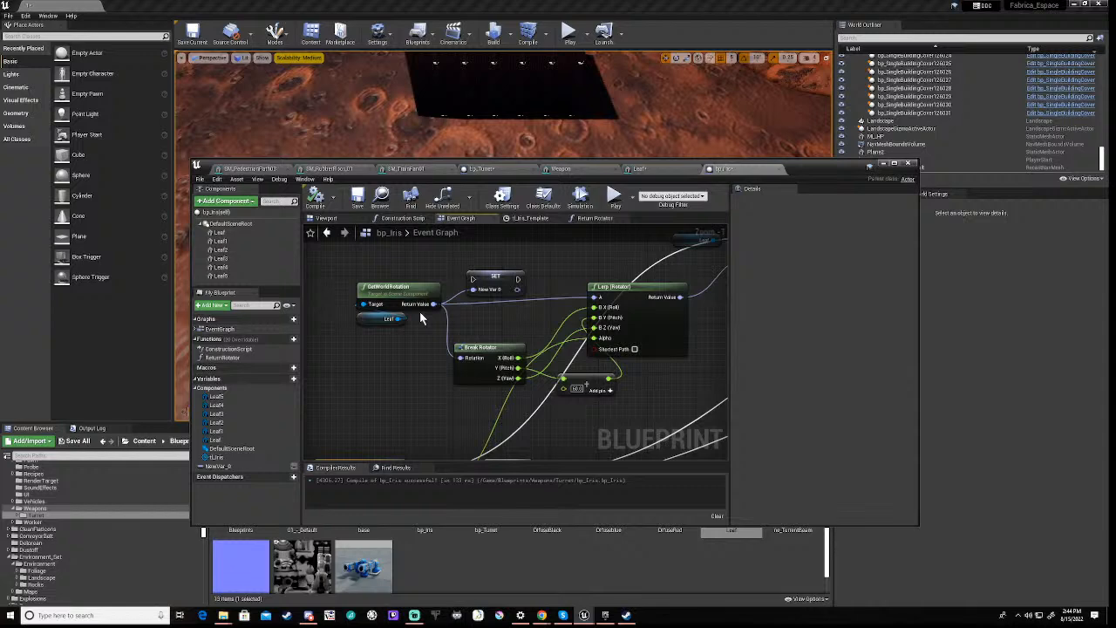
scroll(420, 314, "down", 1)
right_click_drag(398, 356, 476, 351)
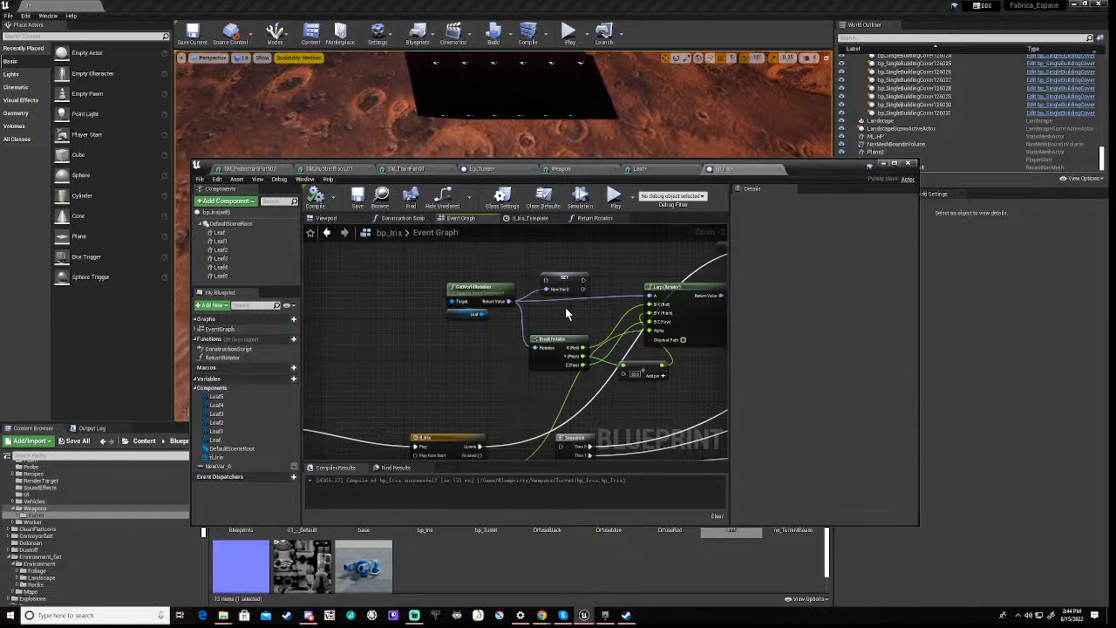
left_click(580, 197)
left_click(328, 218)
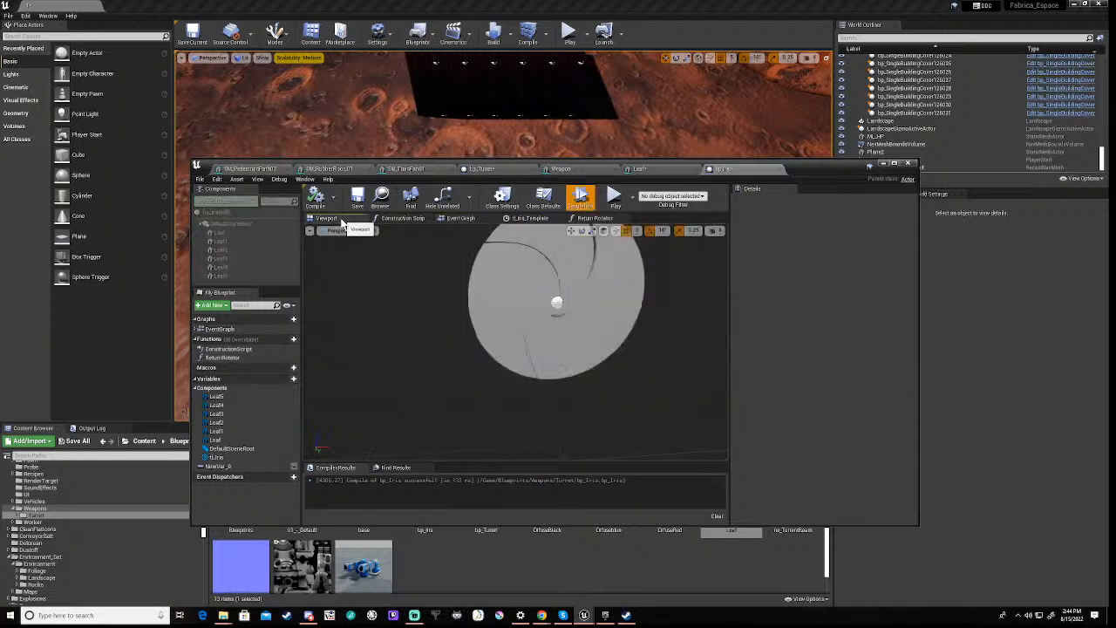
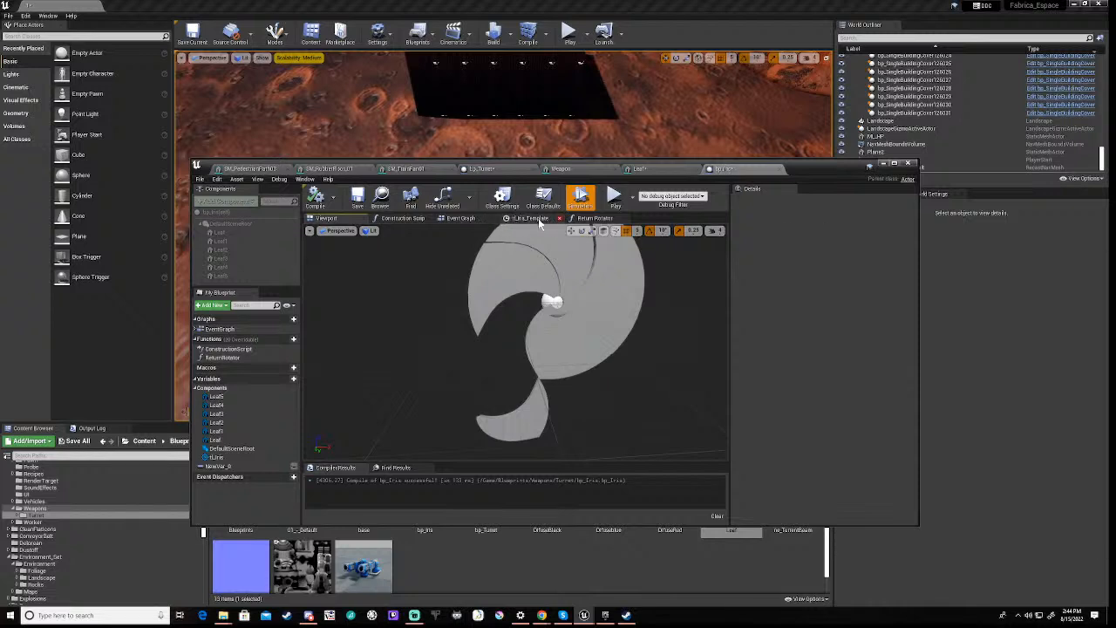
left_click(580, 197)
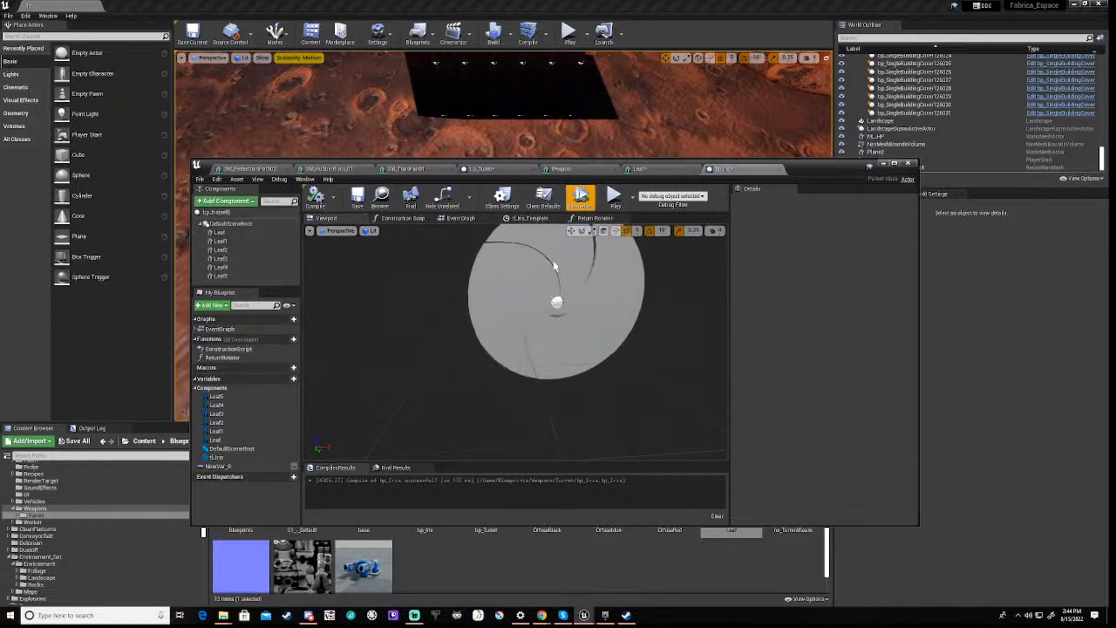
Examine the timeline's Angle curve and the Event Graph connections between GetWorldRotation, Break Rotator, Lerp (Rotator) and SetWorldRotation
left_click(529, 218)
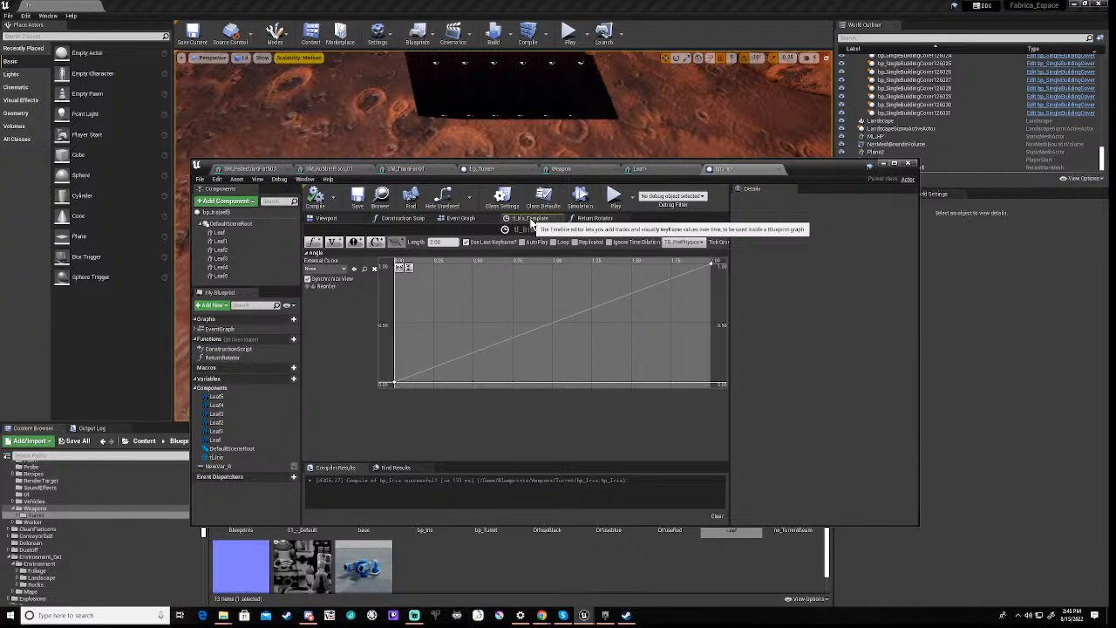
left_click(460, 220)
scroll(501, 370, "down", 4)
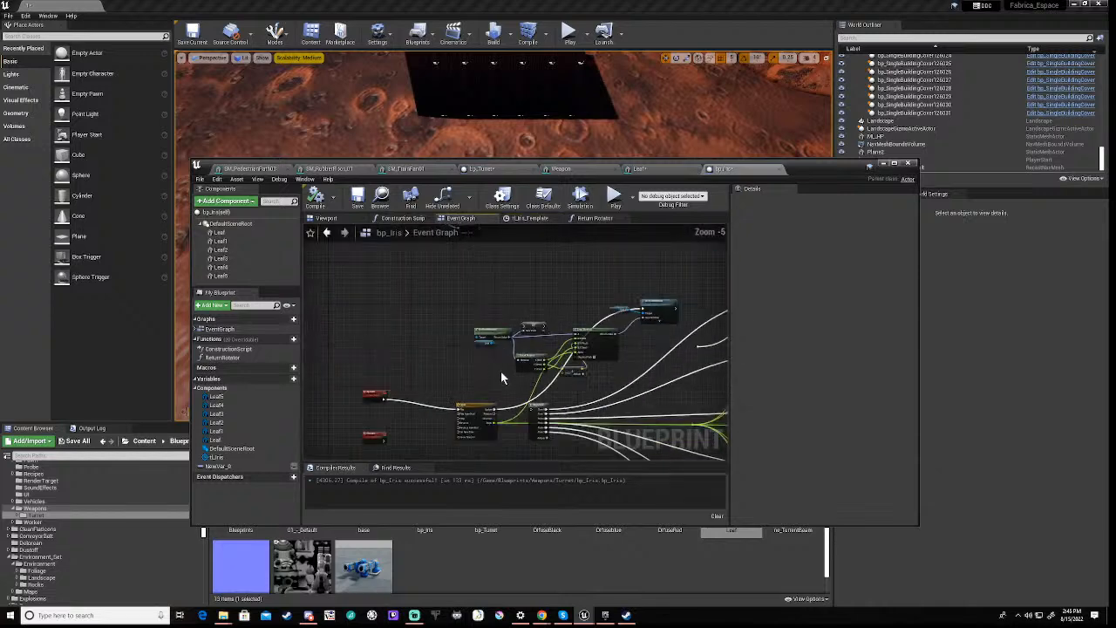
scroll(636, 341, "up", 4)
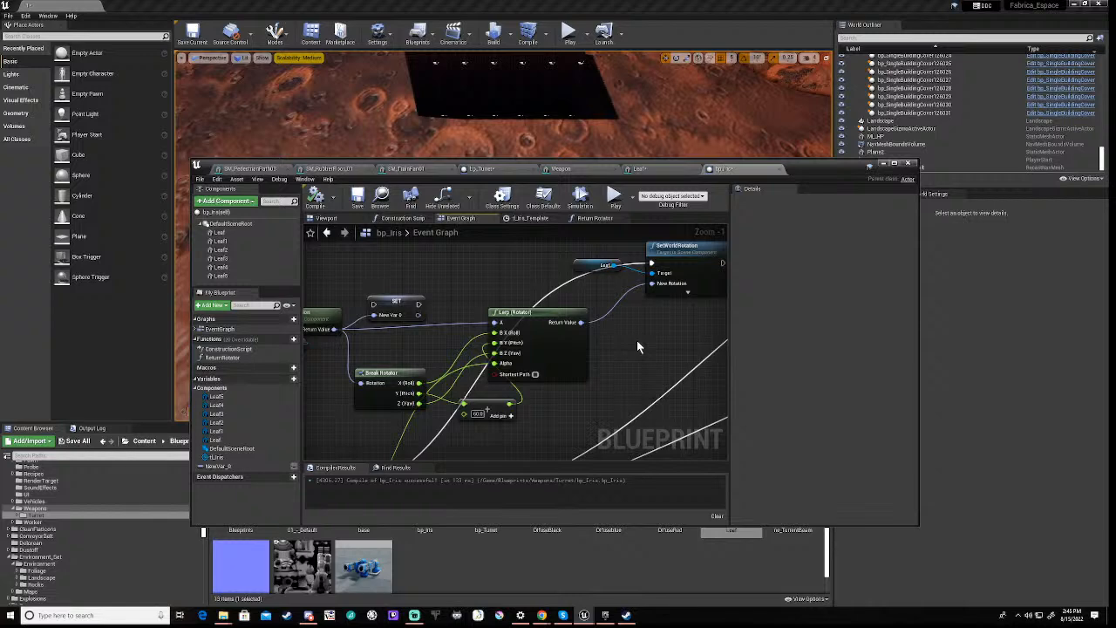
right_click_drag(539, 398, 657, 401)
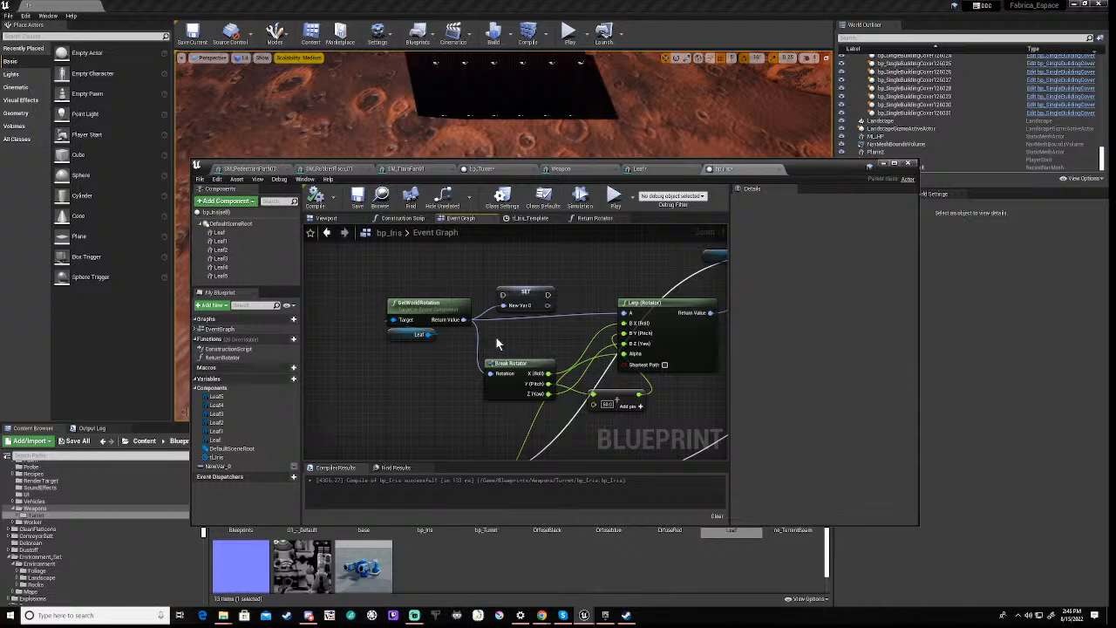
right_click_drag(513, 337, 318, 366)
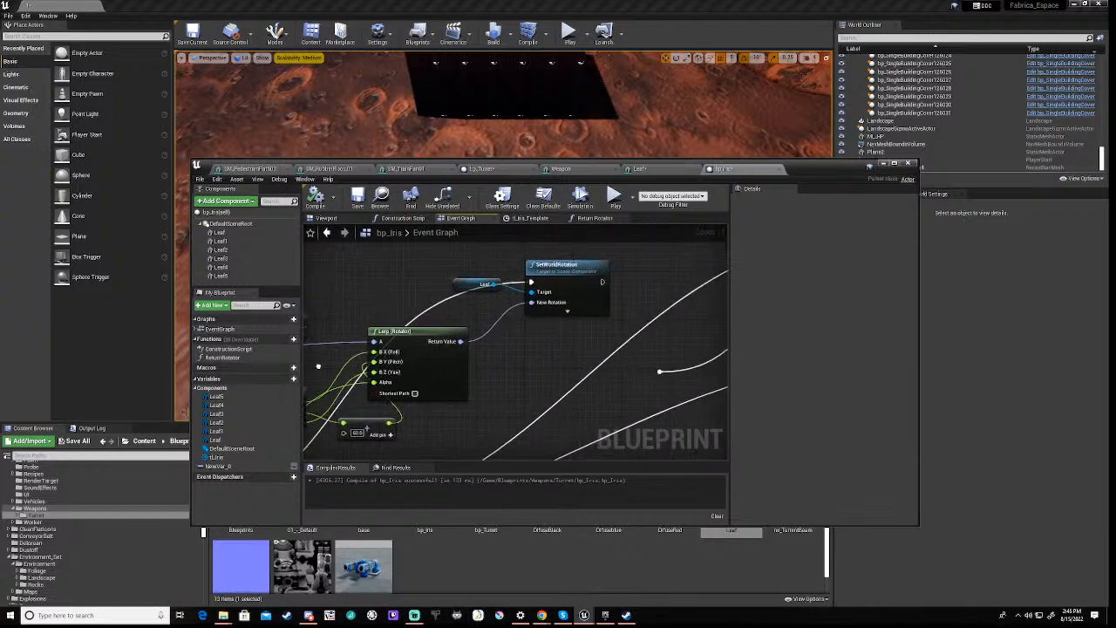
right_click_drag(319, 367, 528, 312)
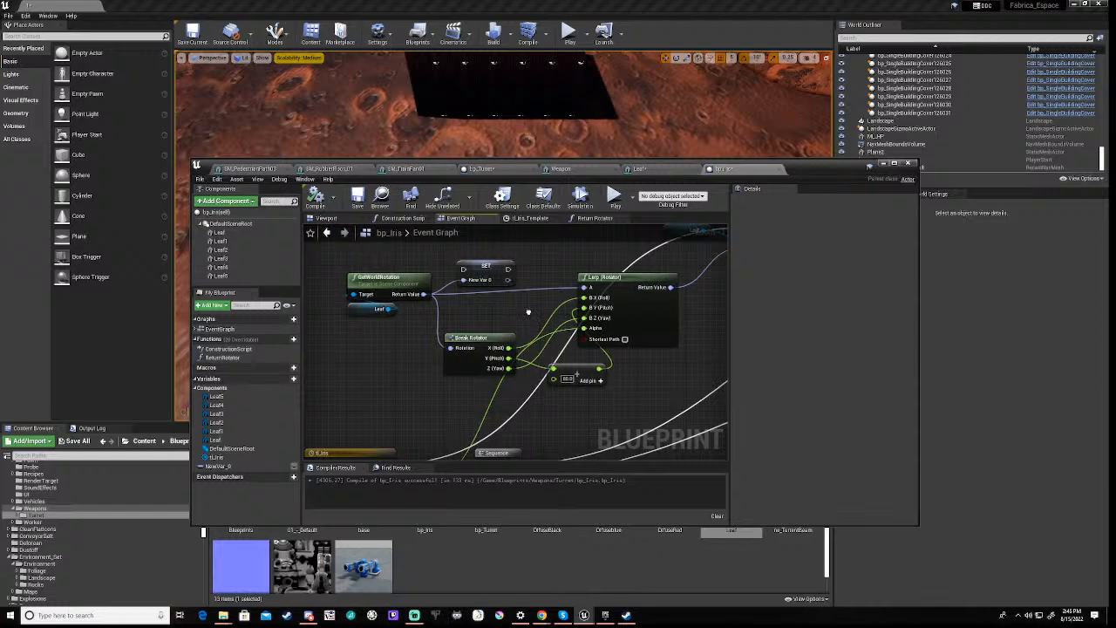
right_click_drag(527, 312, 557, 325)
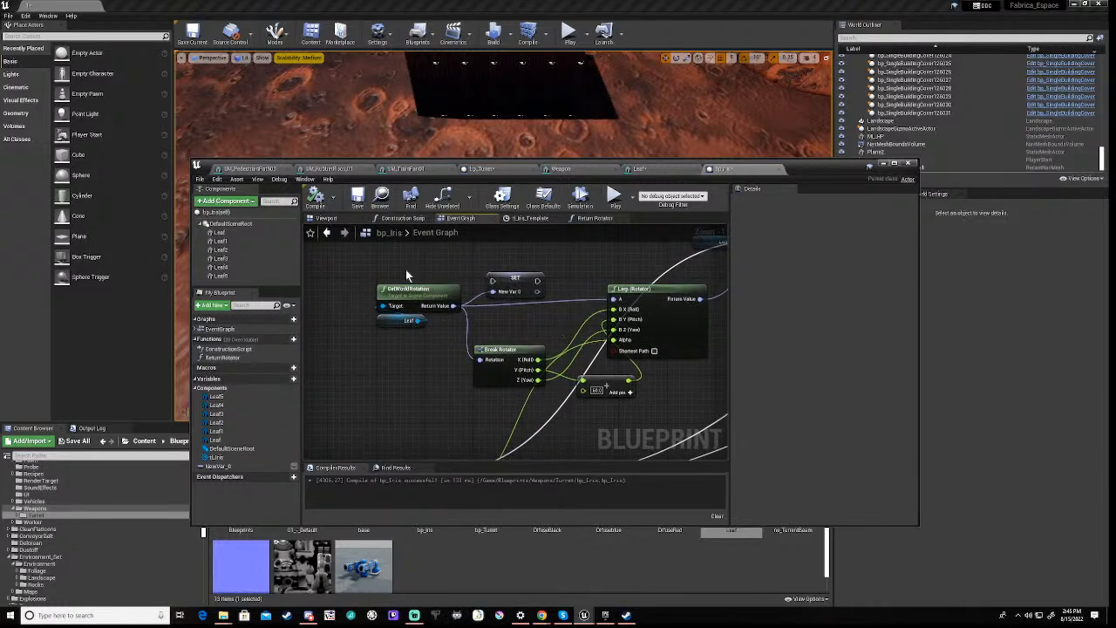
Duplicate the GetWorldRotation, Leaf and SET New Var 0 nodes, placing the copies between the upper red event and the timeline
left_click_drag(367, 275, 390, 289)
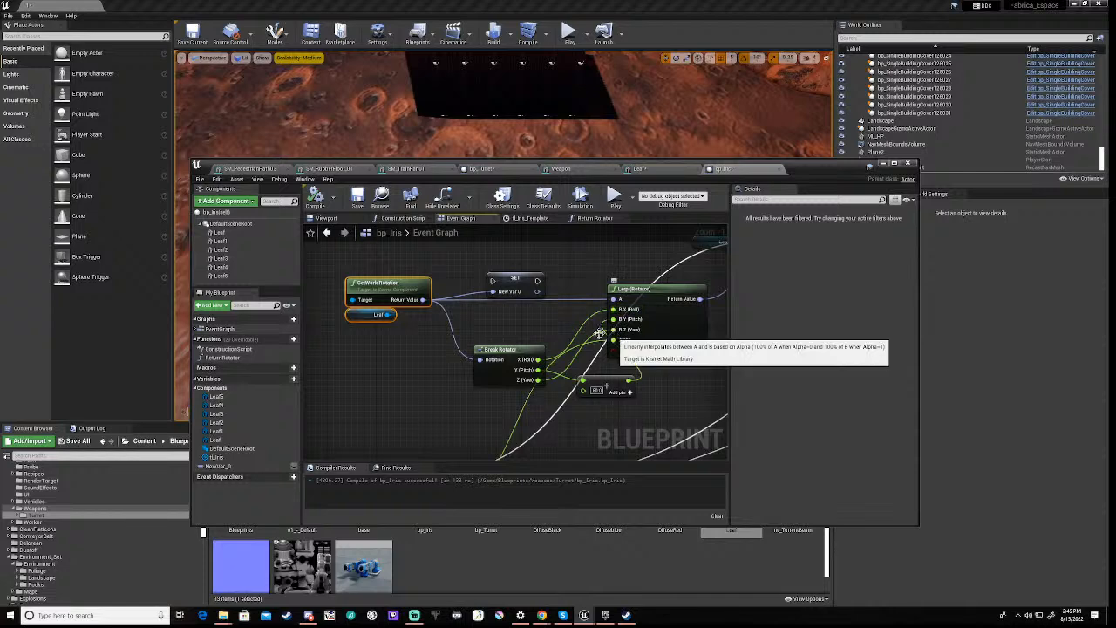
right_click_drag(422, 348, 476, 379)
left_click_drag(419, 299, 615, 367)
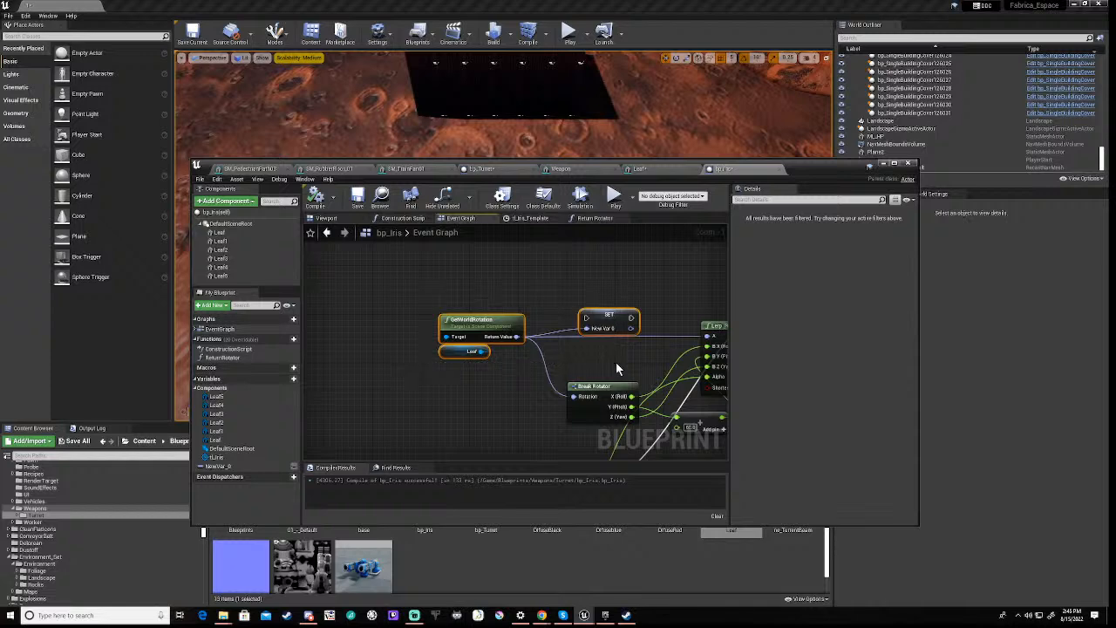
key("ctrl+v")
left_click_drag(628, 364, 427, 228)
right_click_drag(428, 307, 415, 386)
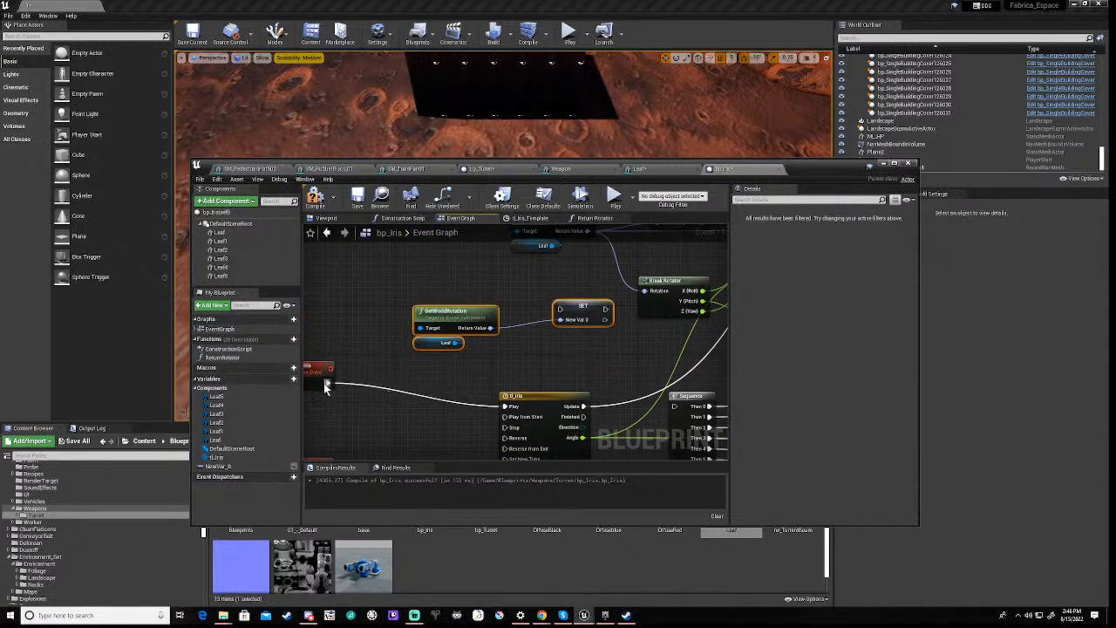
Route the upper red event through the copied SET node into the timeline's Play input, and delete the original SET node
left_click_drag(326, 382, 504, 406)
right_click_drag(590, 285, 490, 367)
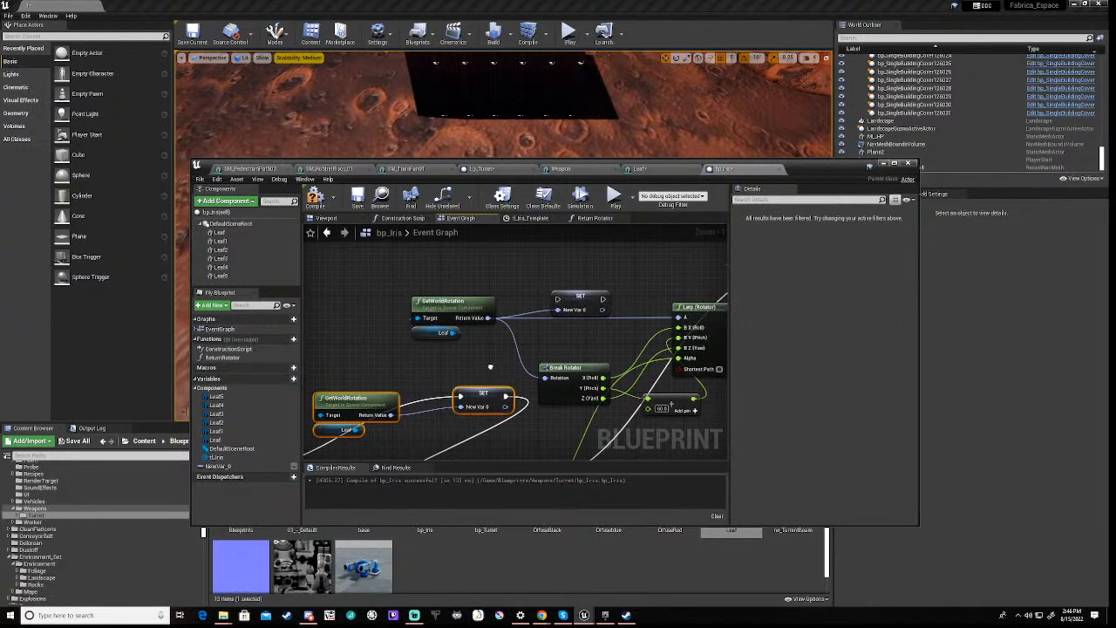
left_click(585, 299)
key("Delete")
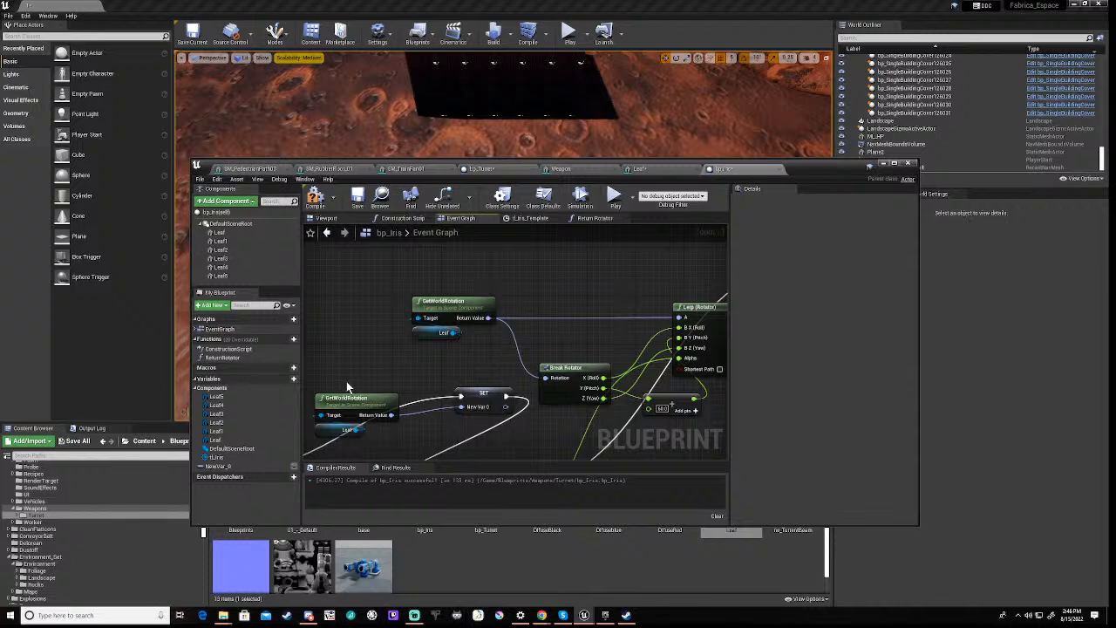
Add a Get node for NewVar_0 and connect it to the A input of Lerp (Rotator) in place of GetWorldRotation
left_click(220, 466)
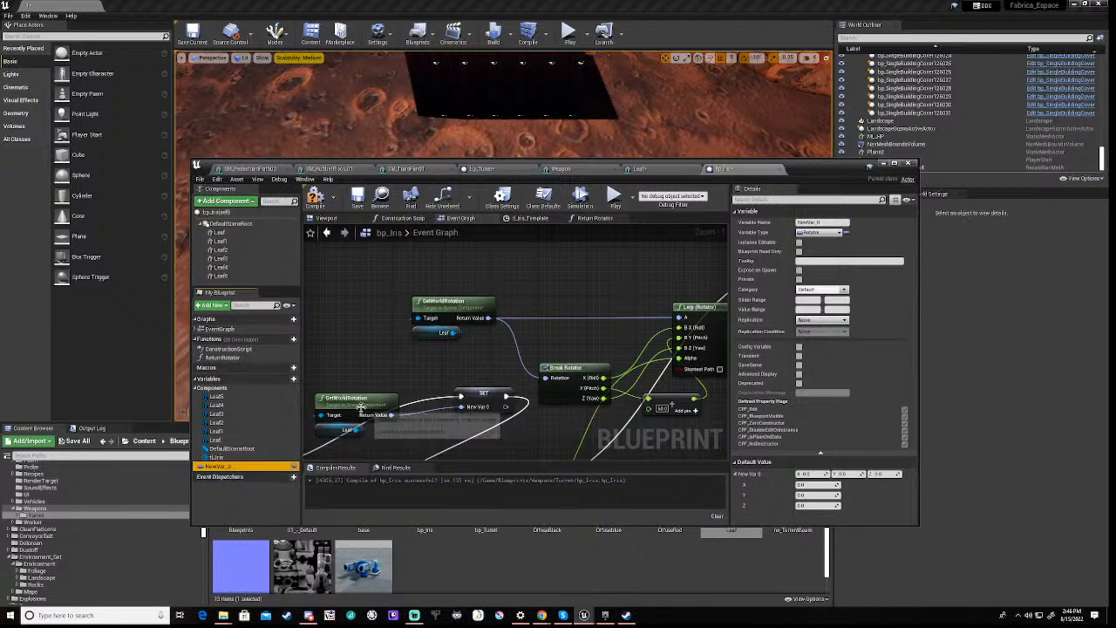
left_click_drag(219, 467, 678, 318)
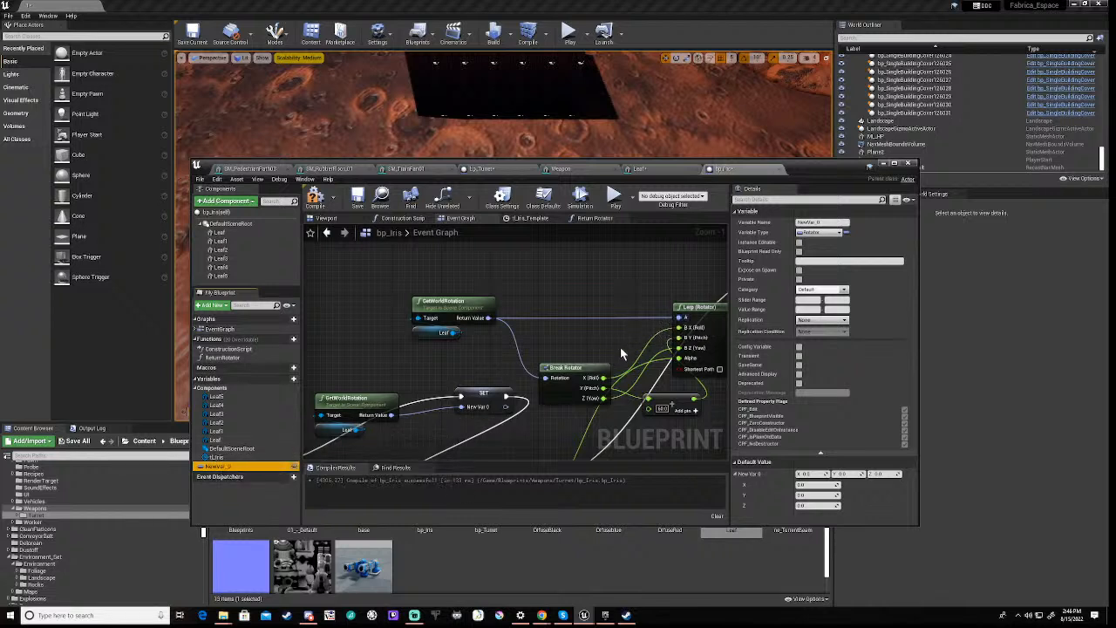
left_click_drag(220, 468, 543, 273)
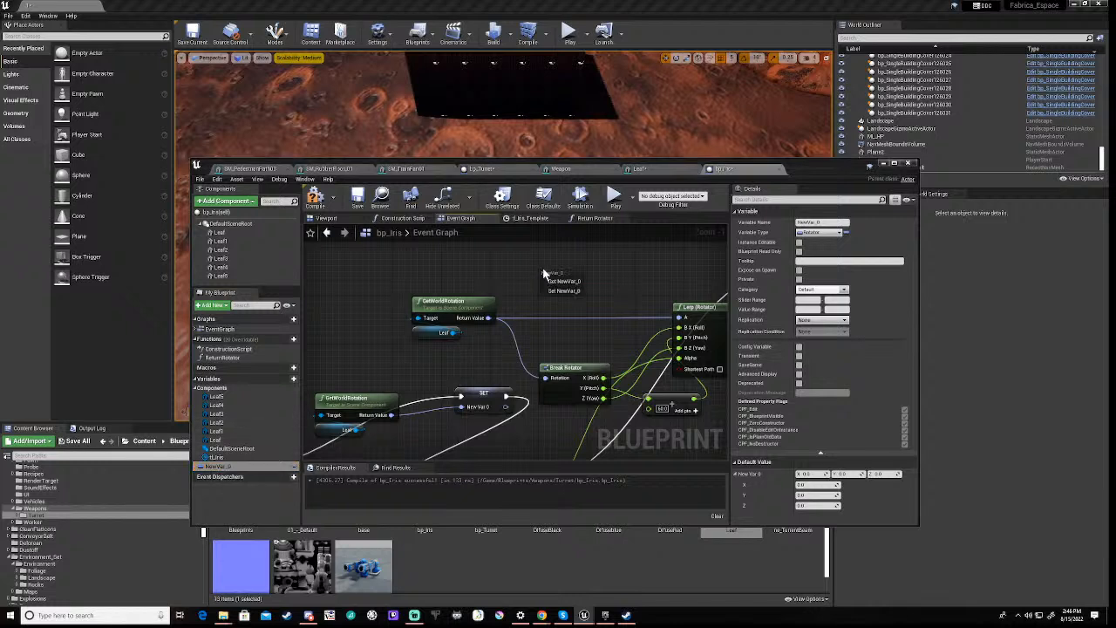
left_click(565, 281)
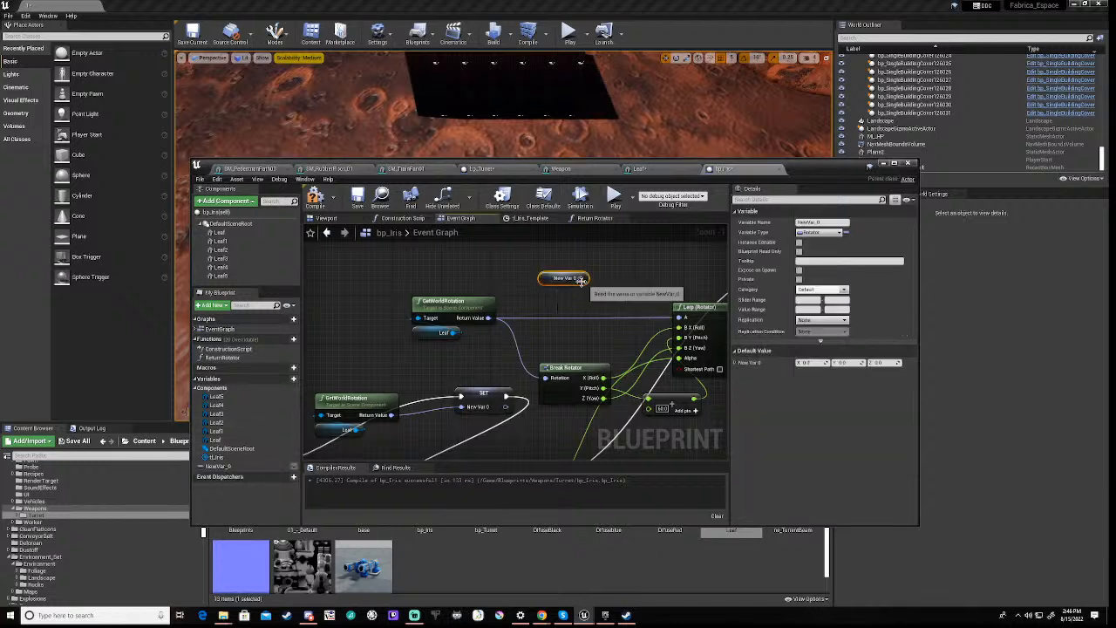
left_click_drag(584, 280, 682, 319)
Compile bp_Iris, simulate it in the viewport to check the leaf movement, and stop the simulation
left_click(315, 198)
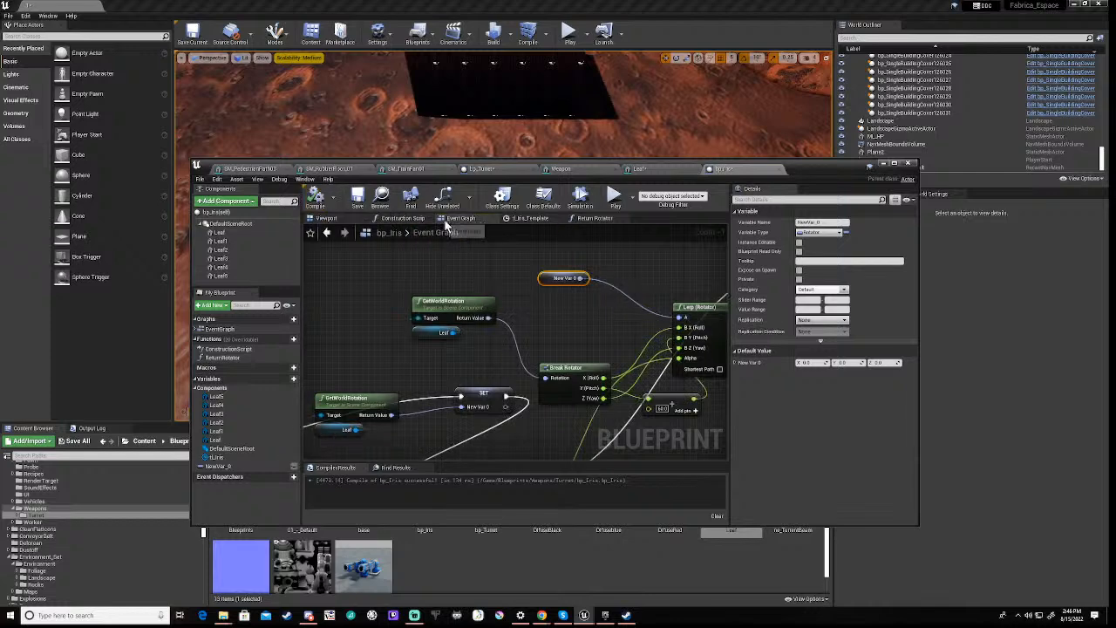
left_click(335, 220)
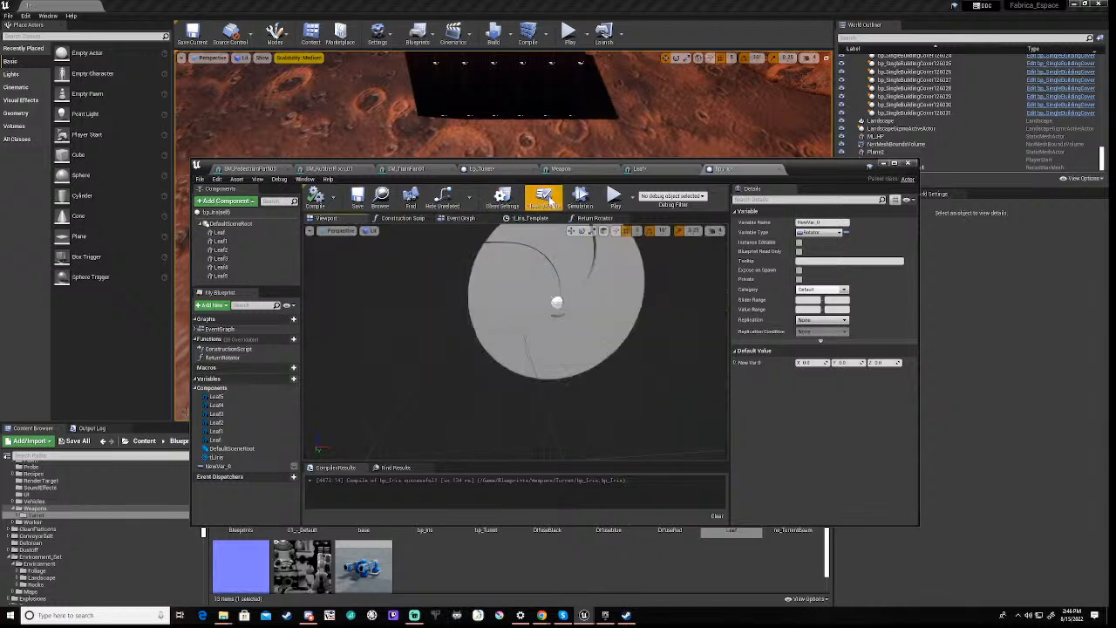
left_click(580, 197)
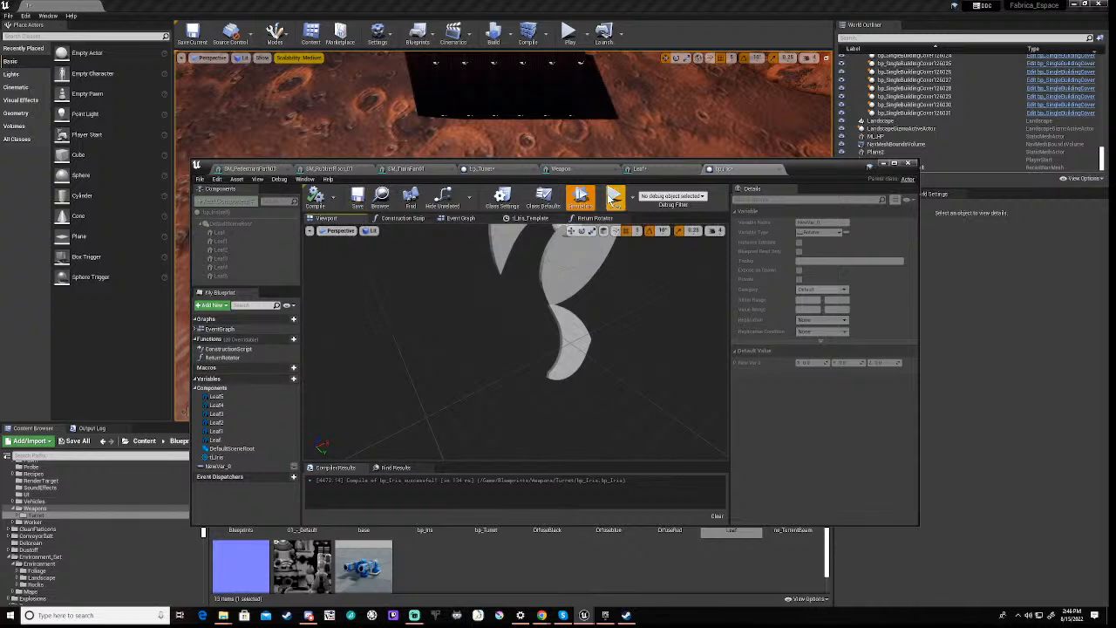
left_click(575, 202)
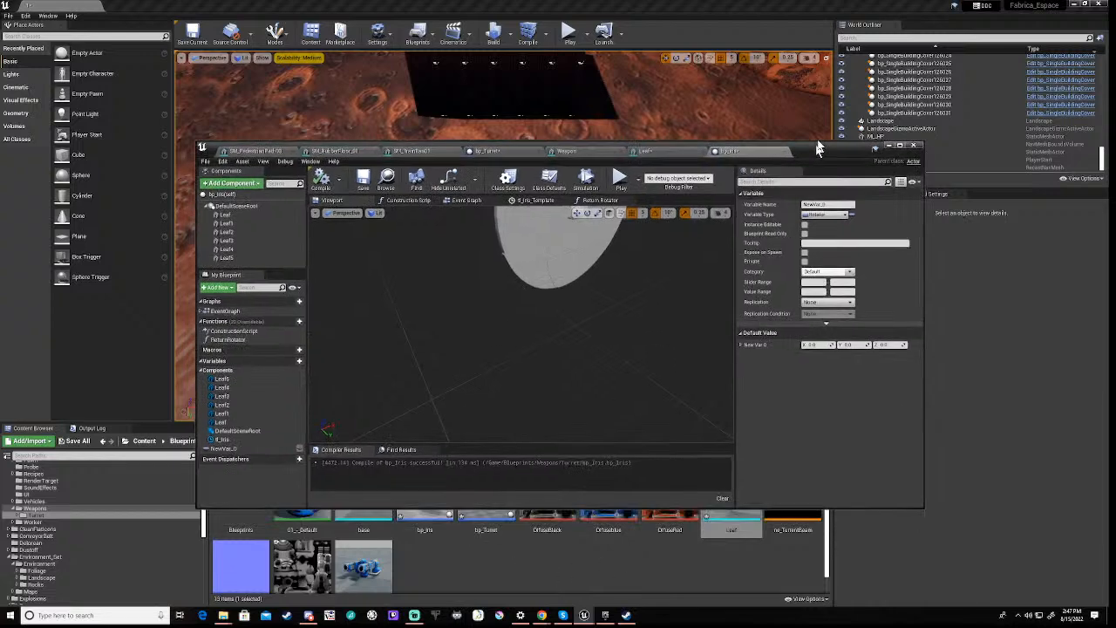
Open the Leaf static mesh from the Turret folder, remove its collision, and save the mesh
left_click_drag(807, 168, 862, 43)
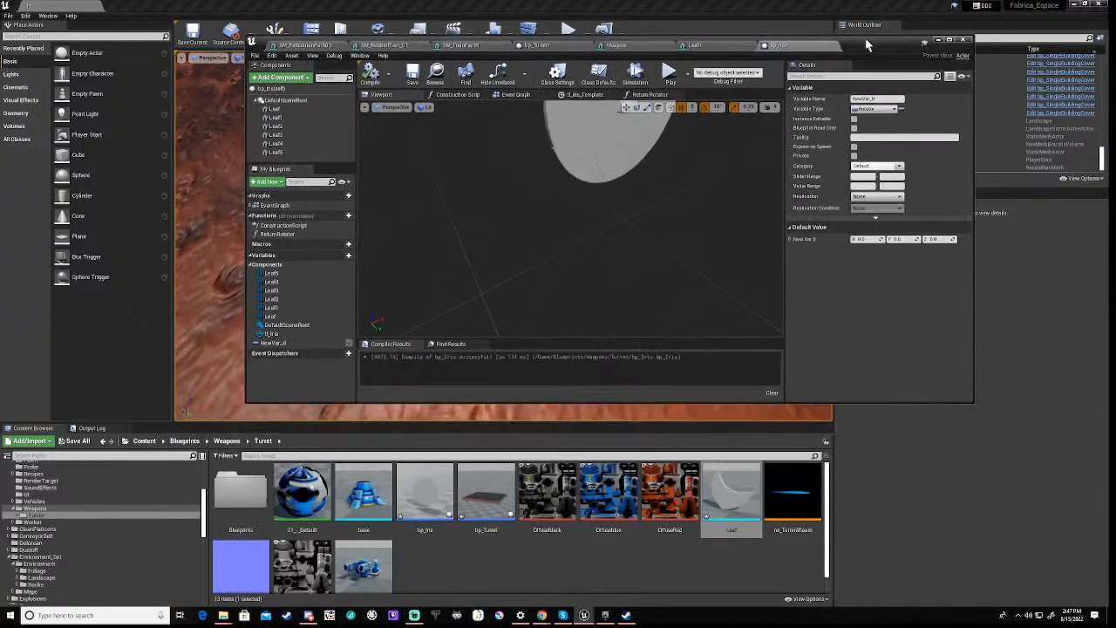
double_click(726, 475)
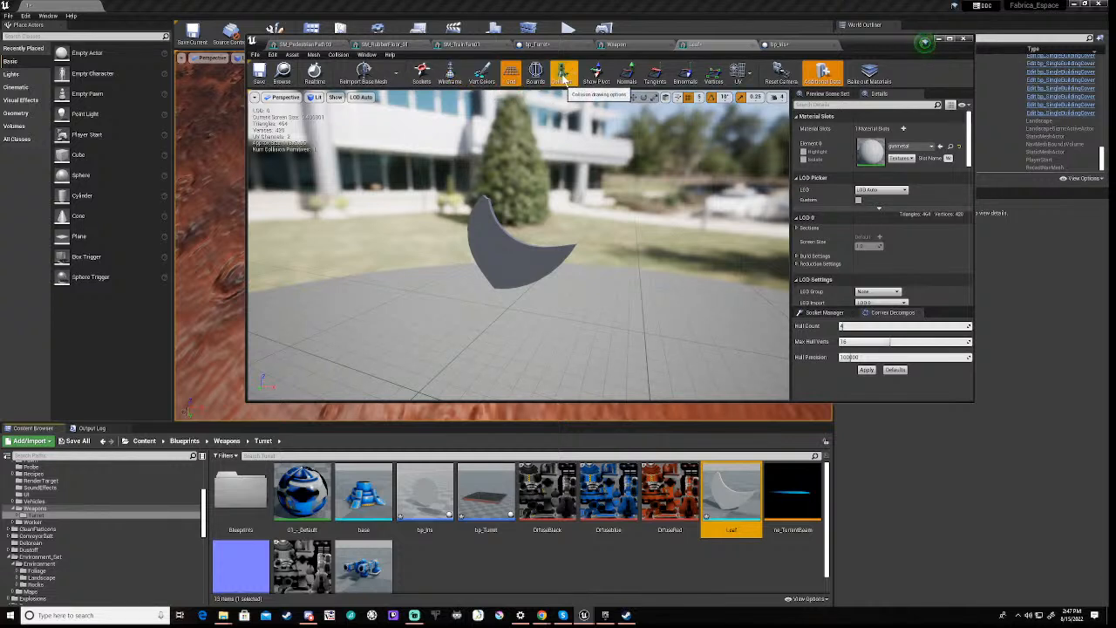
left_click(339, 55)
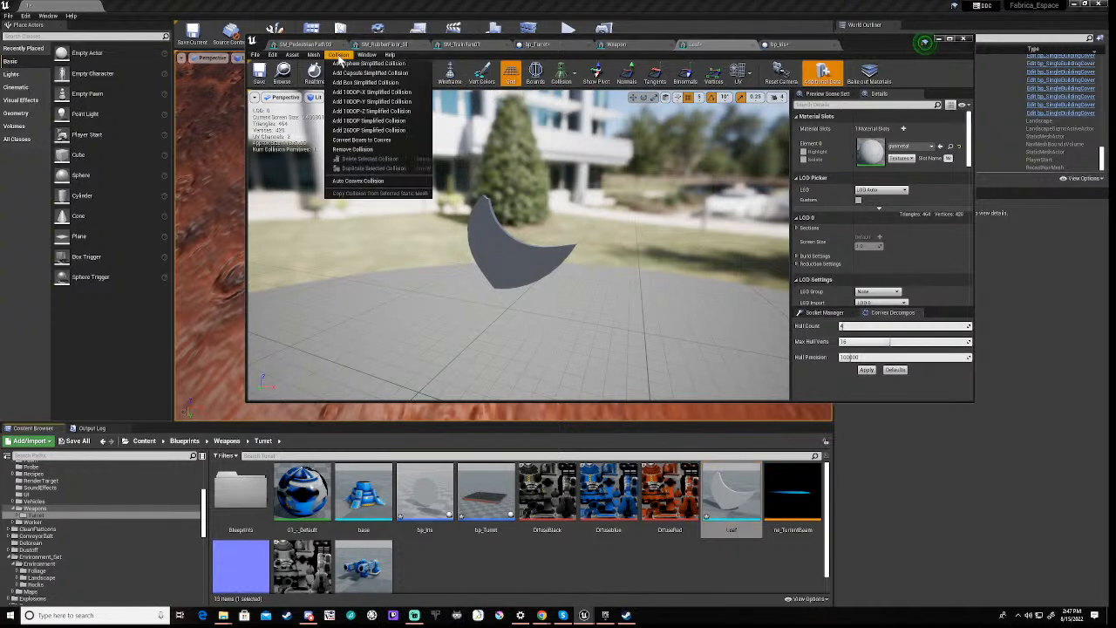
left_click(345, 149)
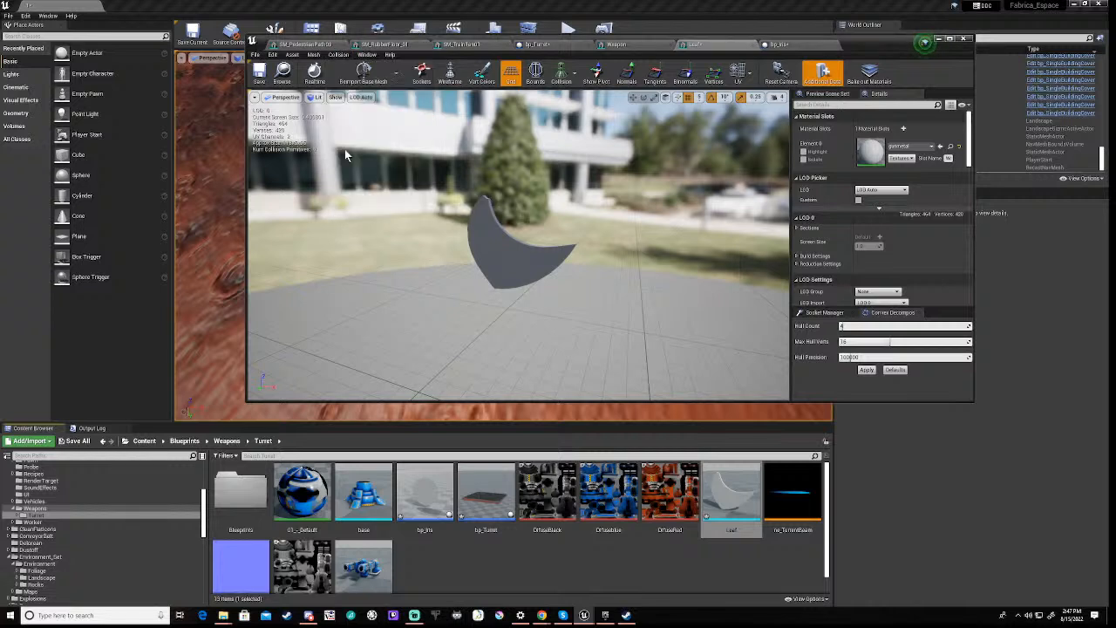
left_click(259, 75)
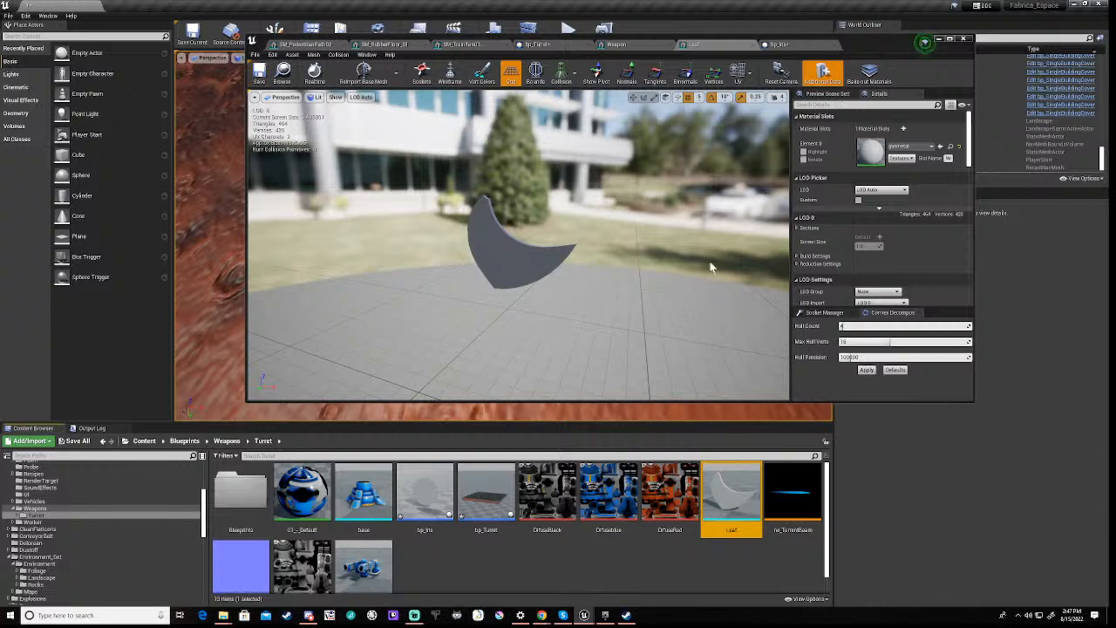
Set the Leaf static mesh's collision preset to NoCollision and save the mesh
scroll(889, 280, "down", 4)
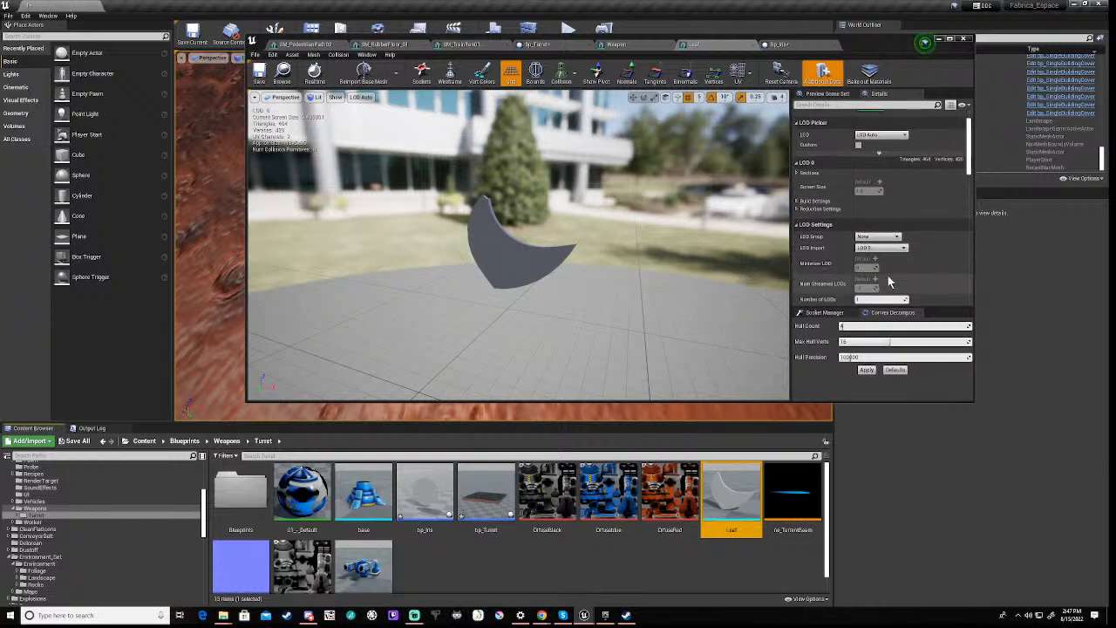
scroll(890, 280, "down", 5)
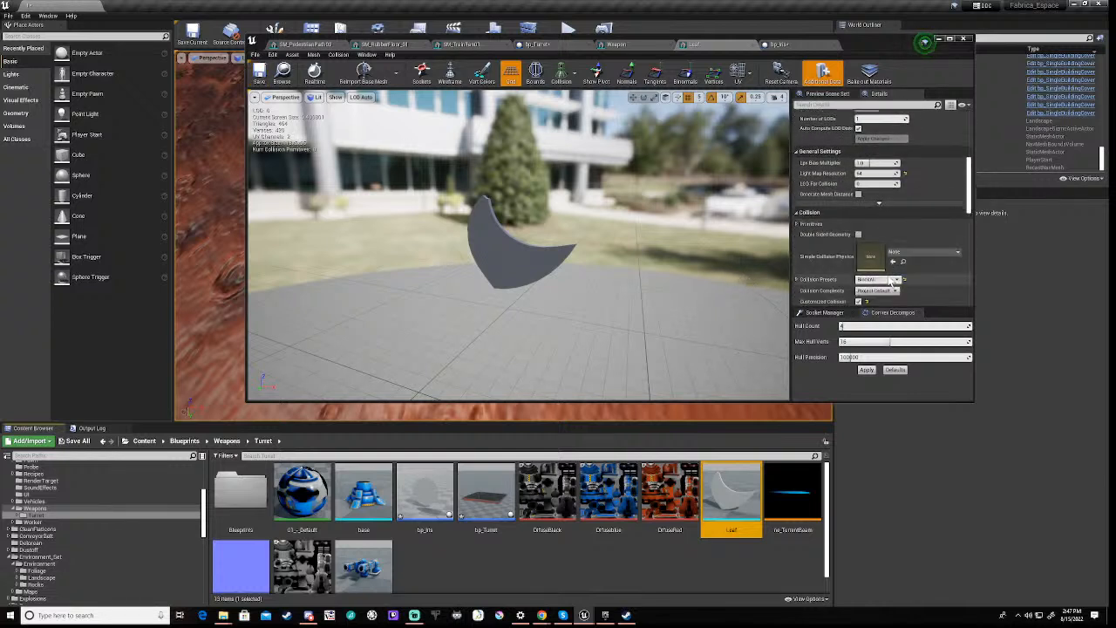
scroll(879, 259, "down", 1)
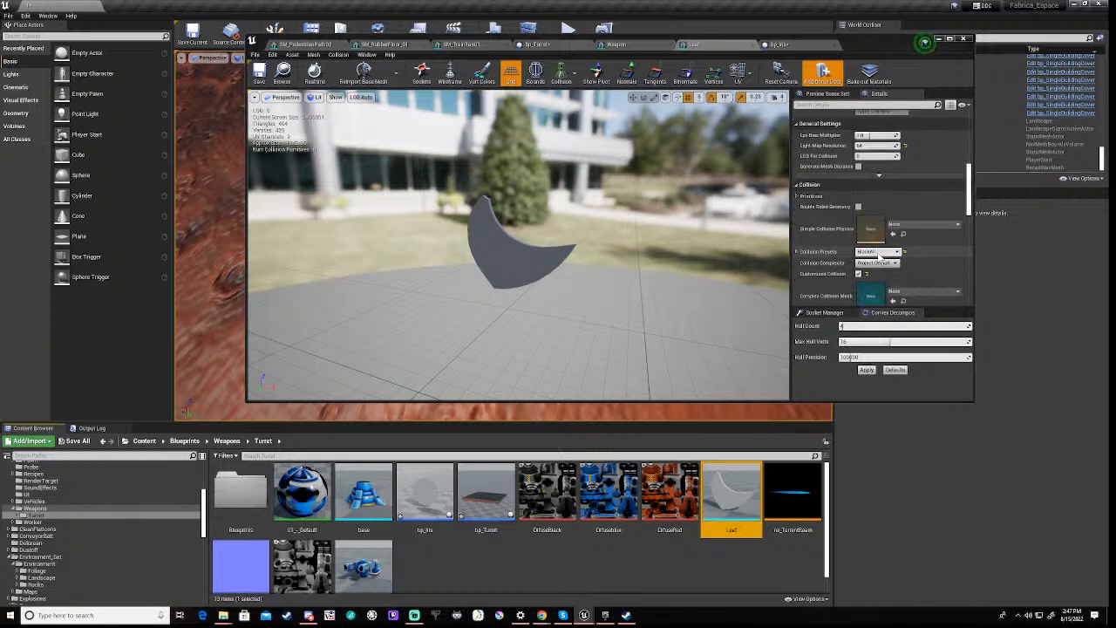
left_click(876, 252)
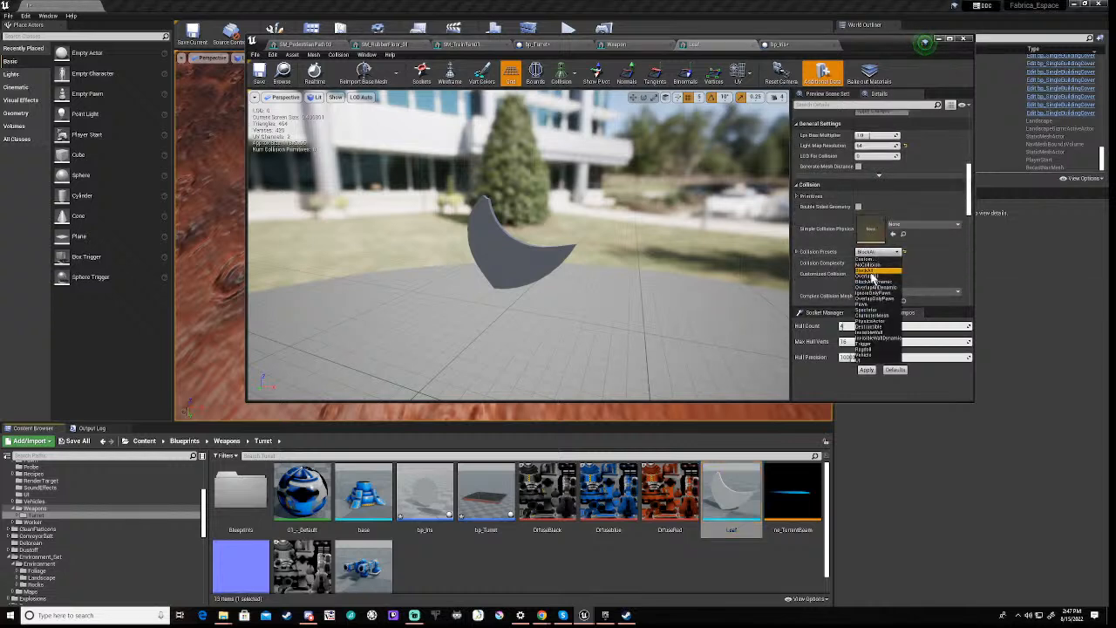
left_click(872, 265)
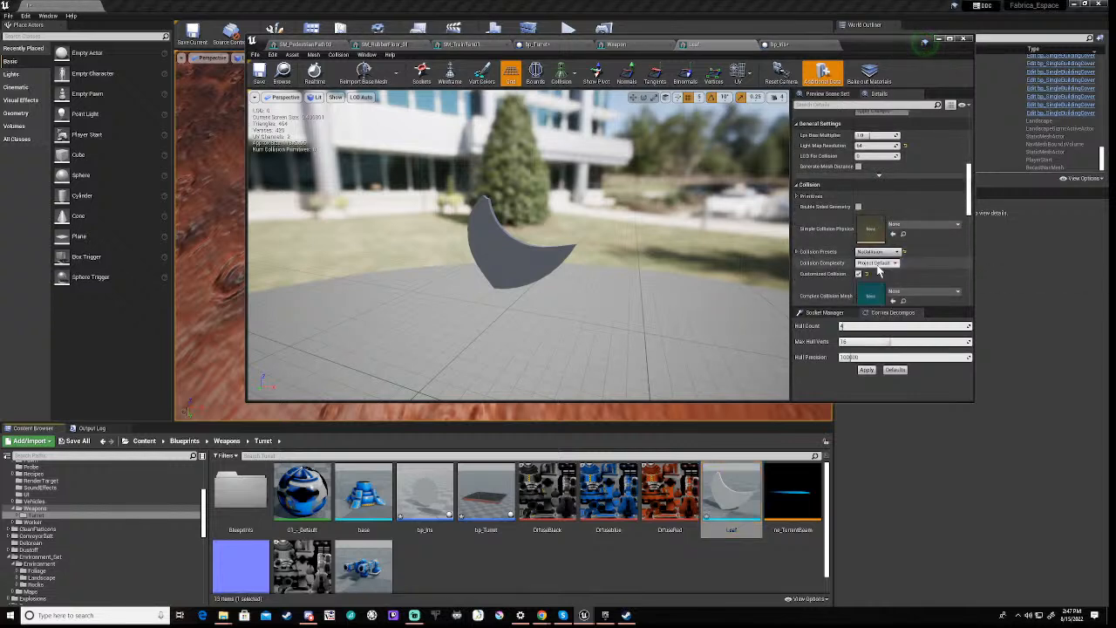
left_click(259, 75)
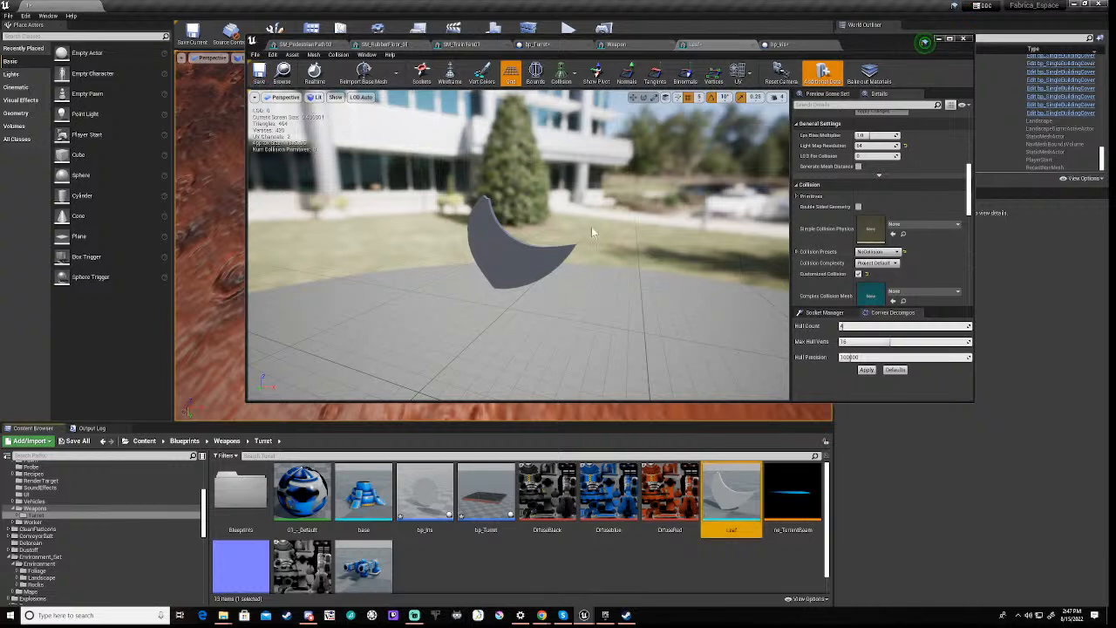
scroll(869, 266, "down", 5)
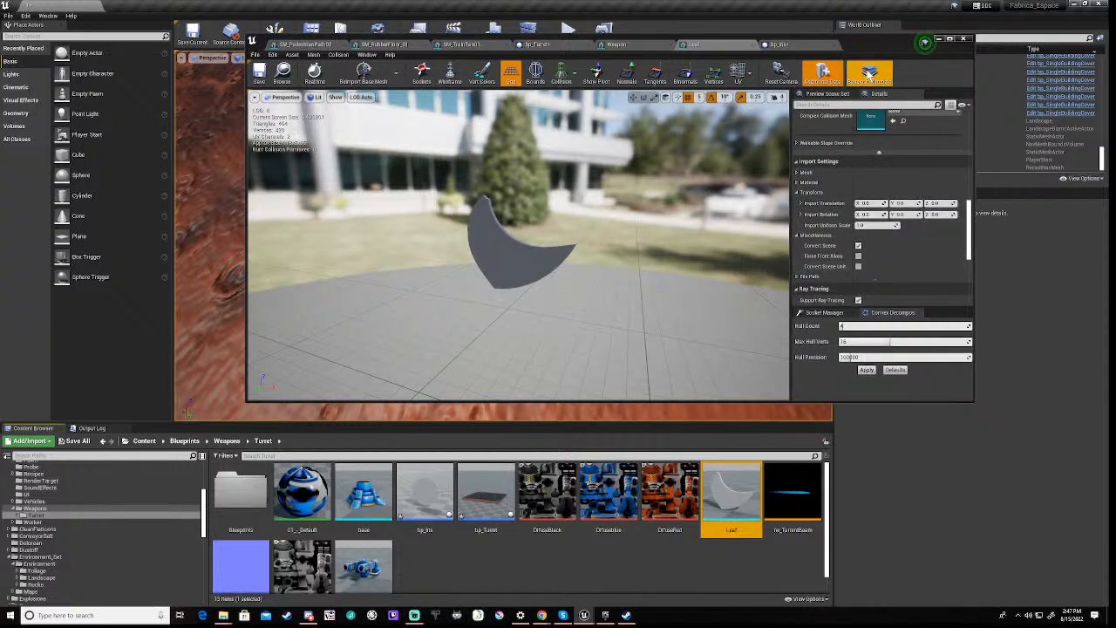
Move the mesh editor window off the level viewport, play the level briefly, and stop the session
left_click_drag(882, 34, 934, 434)
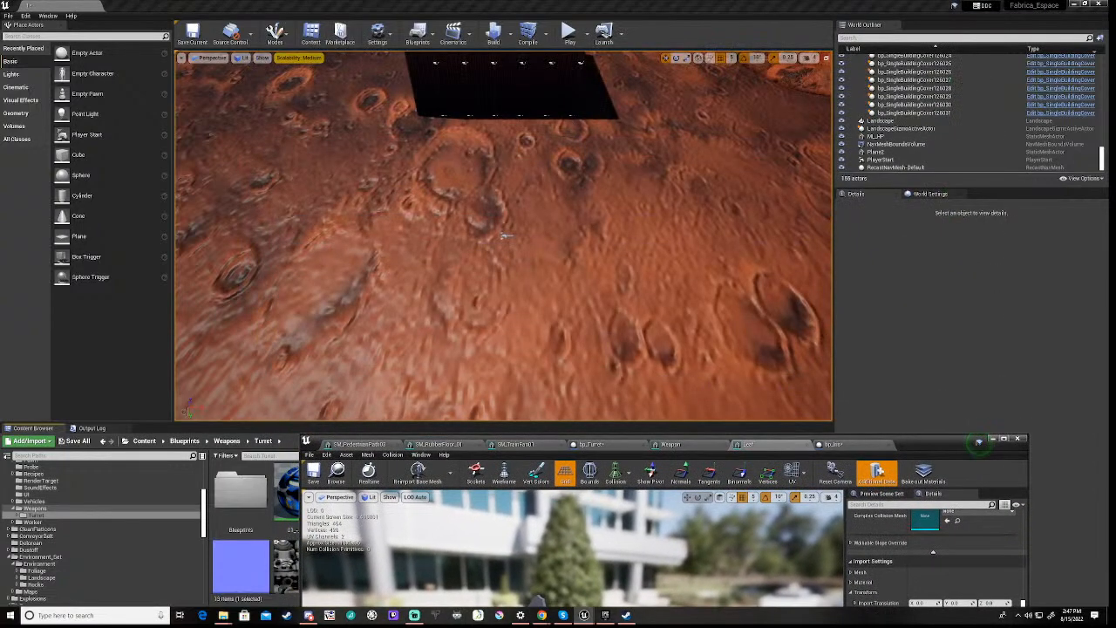
left_click(567, 33)
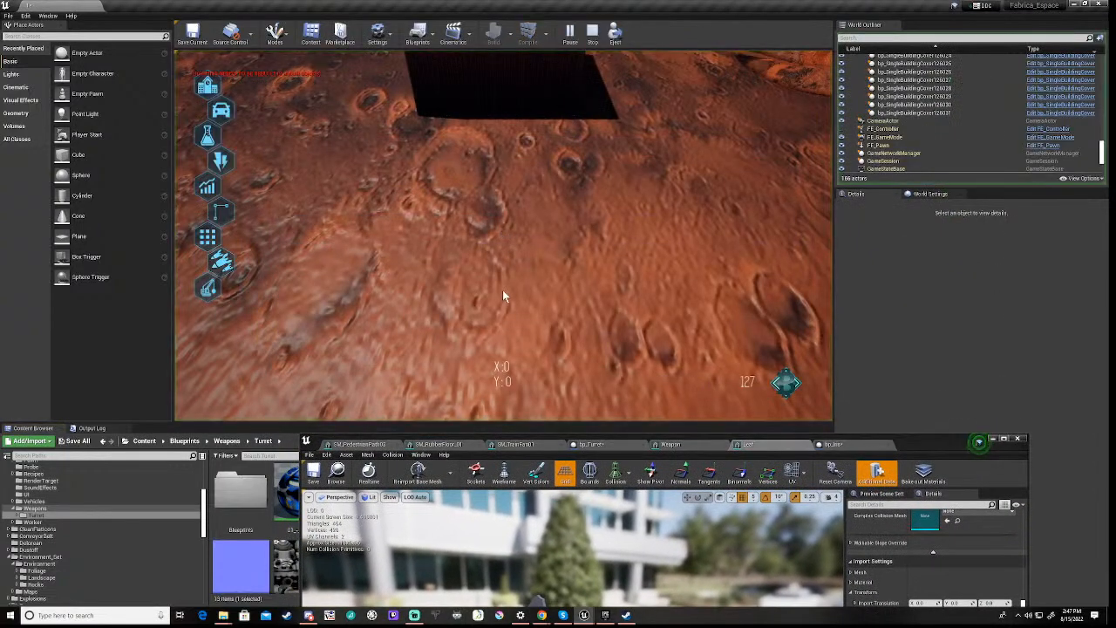
left_click(592, 35)
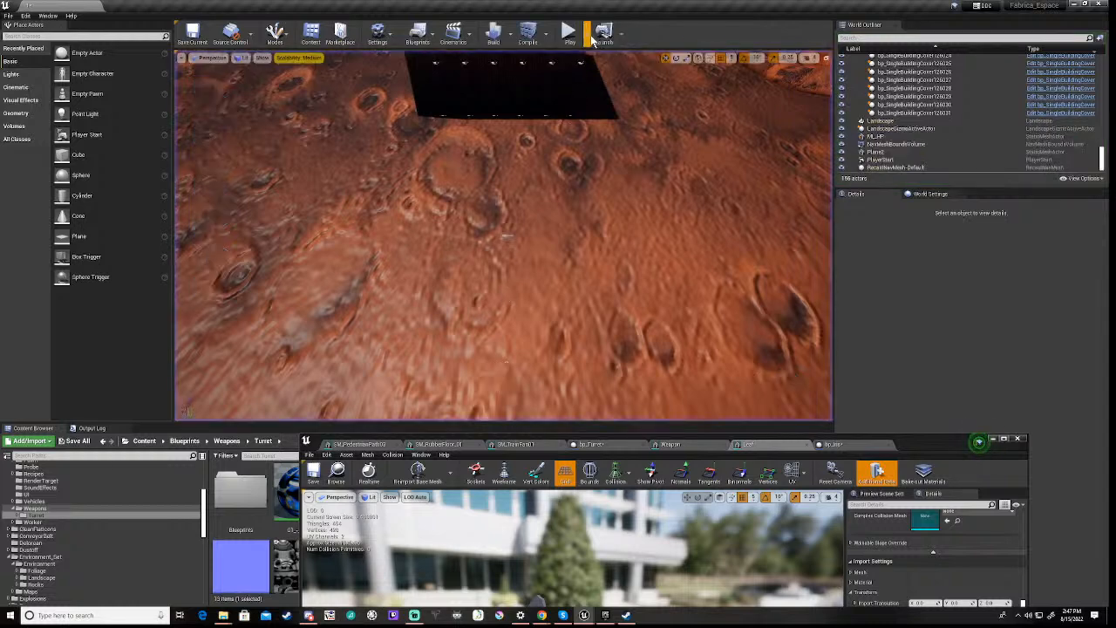
Return to the bp_Iris blueprint, bring the whole iris into view, and run and stop a simulation to check the leaf movement
left_click_drag(611, 441, 606, 179)
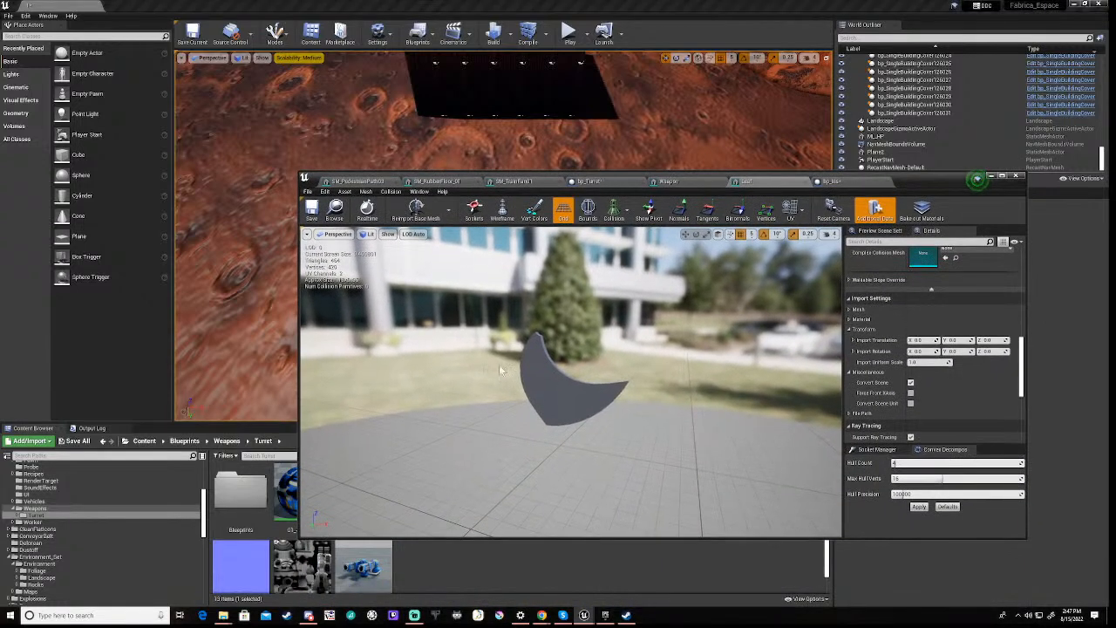
left_click(805, 183)
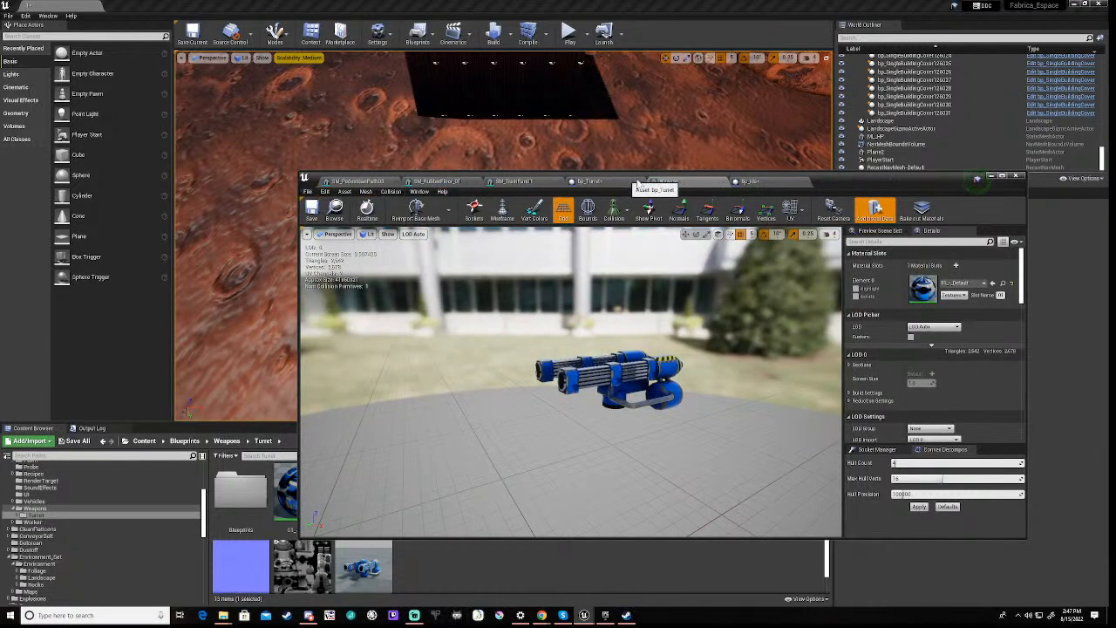
left_click(760, 181)
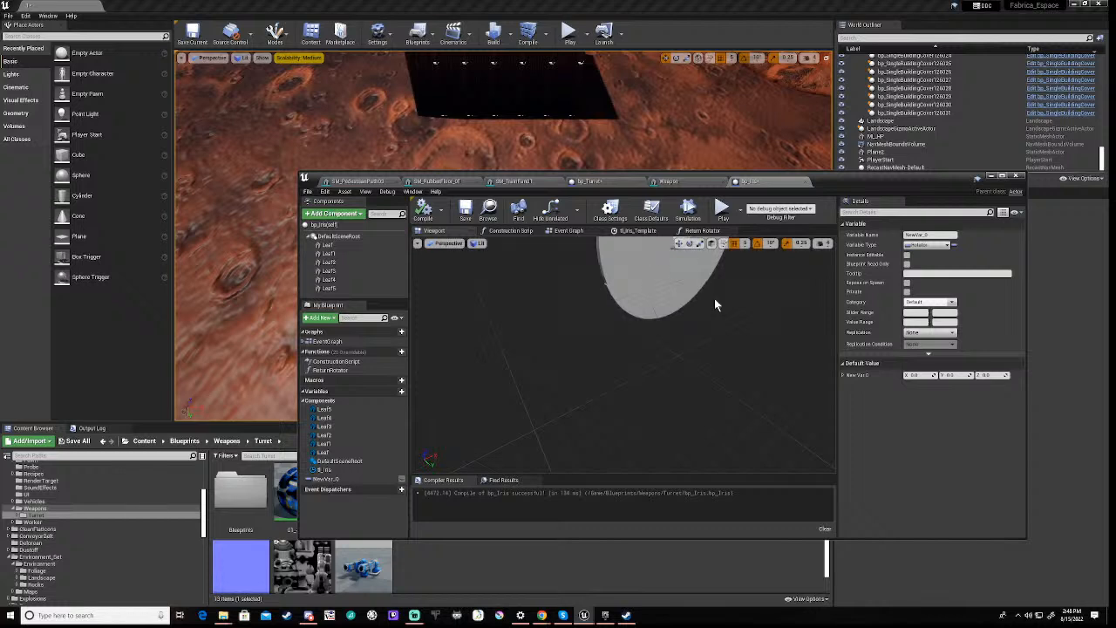
mouse_move(655, 351)
right_mouse_down()
mouse_move(610, 349)
mouse_move(672, 348)
mouse_move(663, 326)
mouse_move(645, 349)
mouse_move(659, 341)
right_mouse_up()
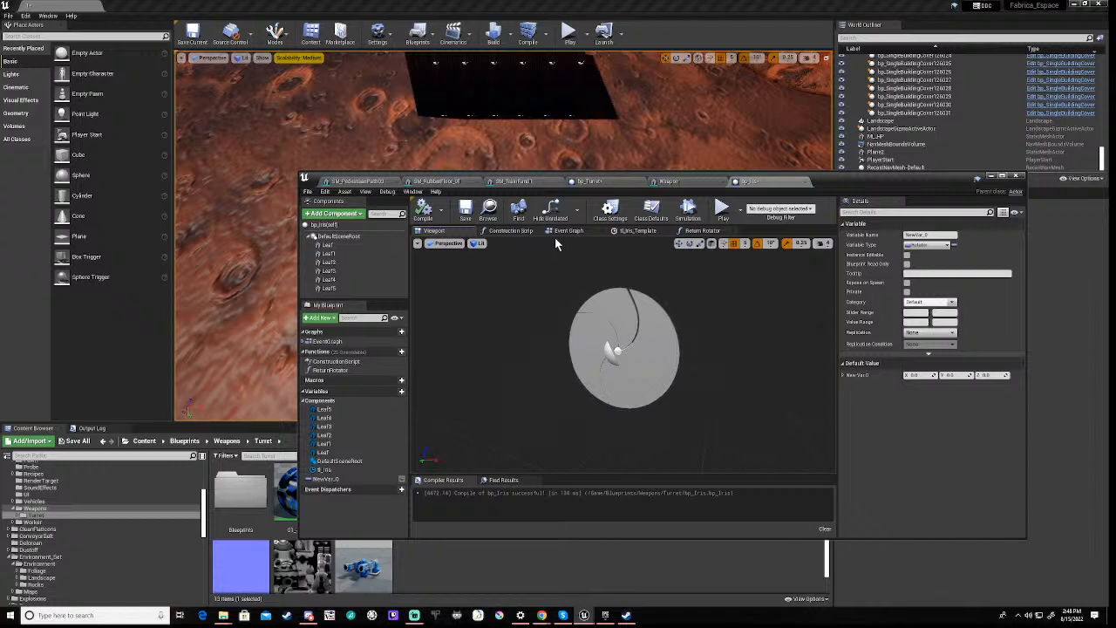
left_click(688, 210)
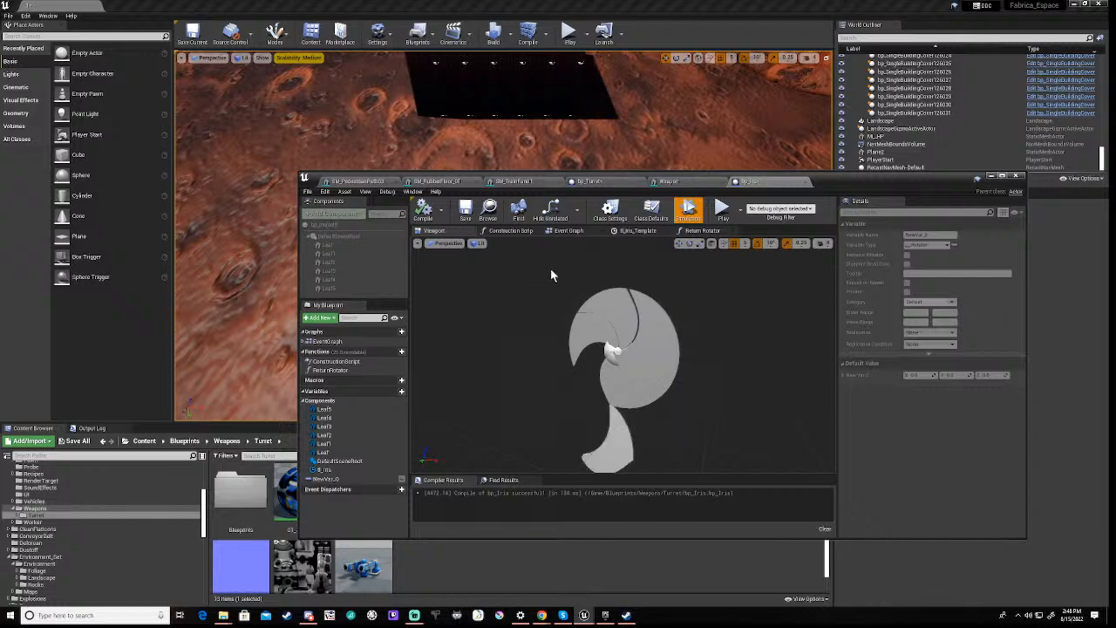
left_click(688, 211)
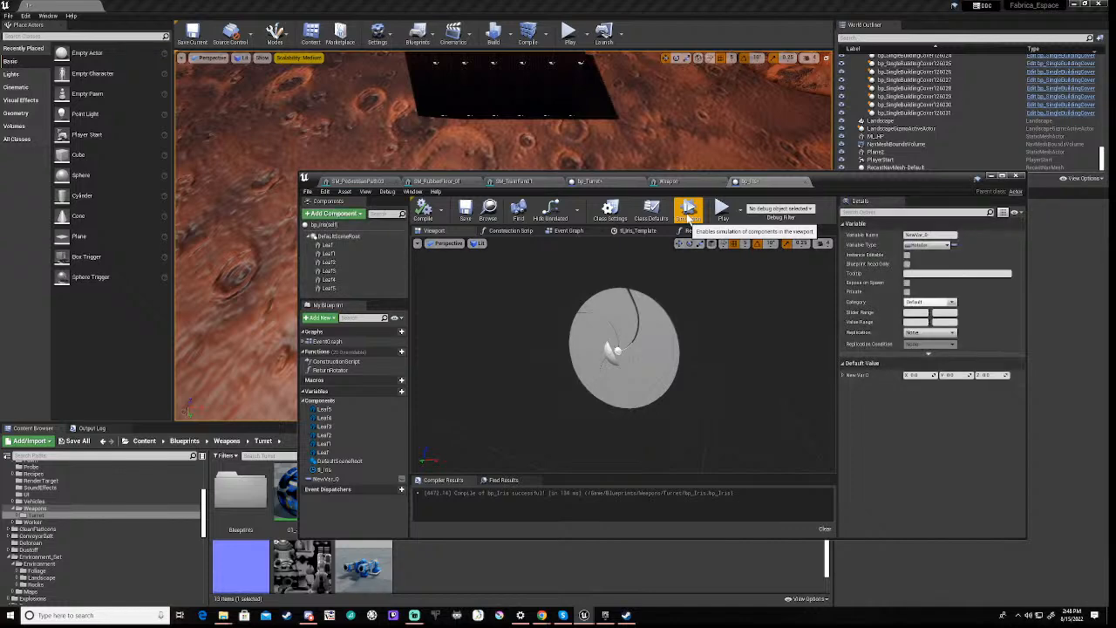
Lock the Leaf component's position on X, Y and Z and its rotation on X and Z, keep the constraint mode Default, and compile bp_Iris
left_click(330, 246)
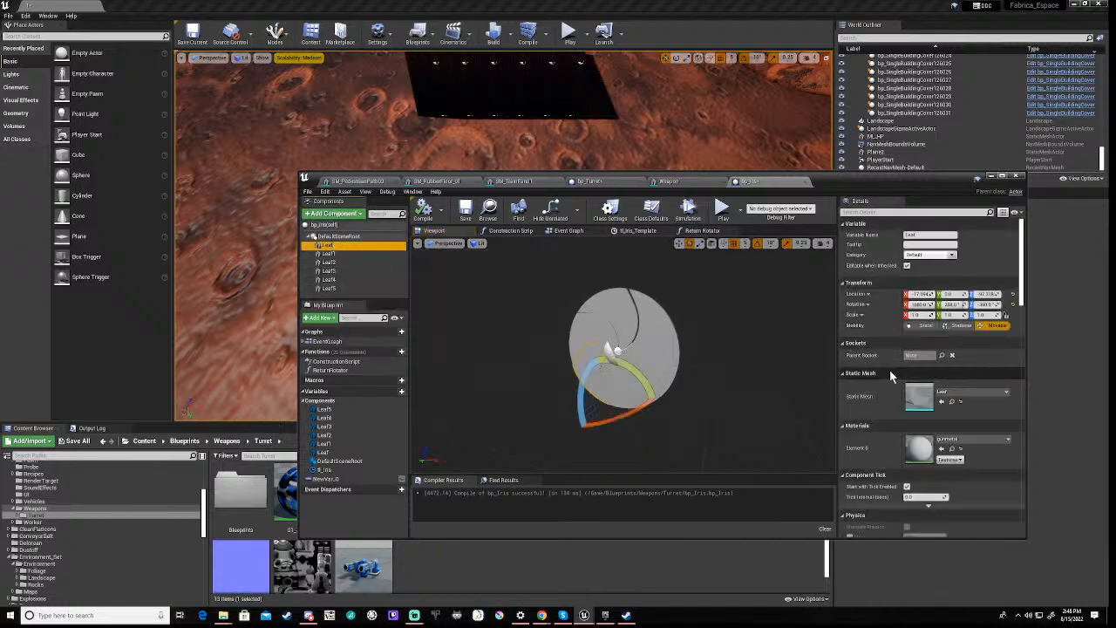
scroll(892, 377, "down", 4)
scroll(891, 376, "down", 3)
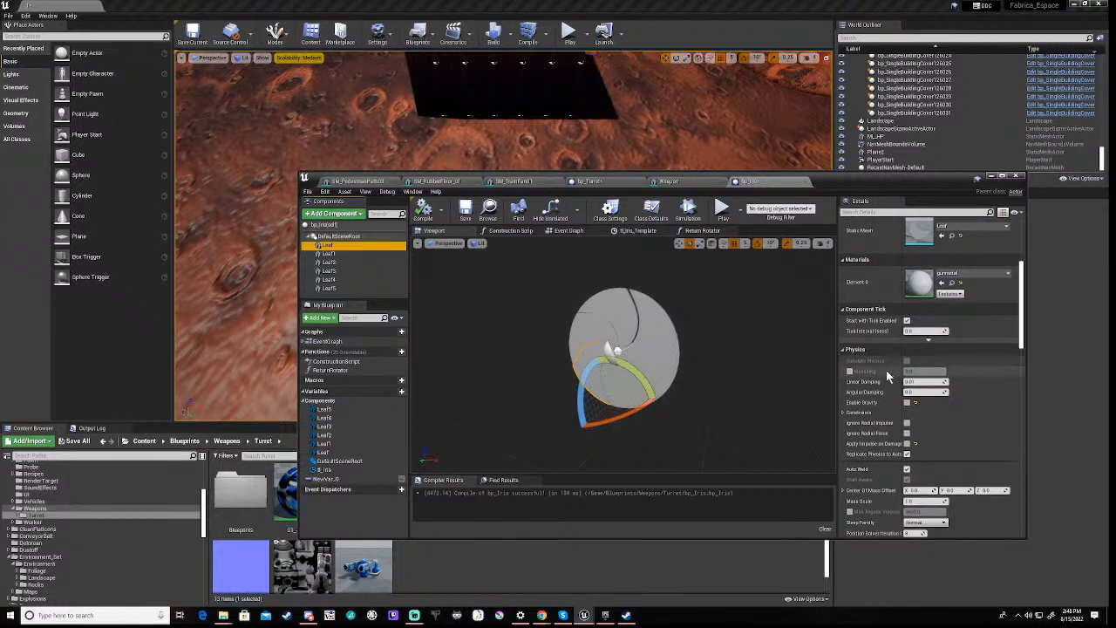
scroll(888, 376, "down", 2)
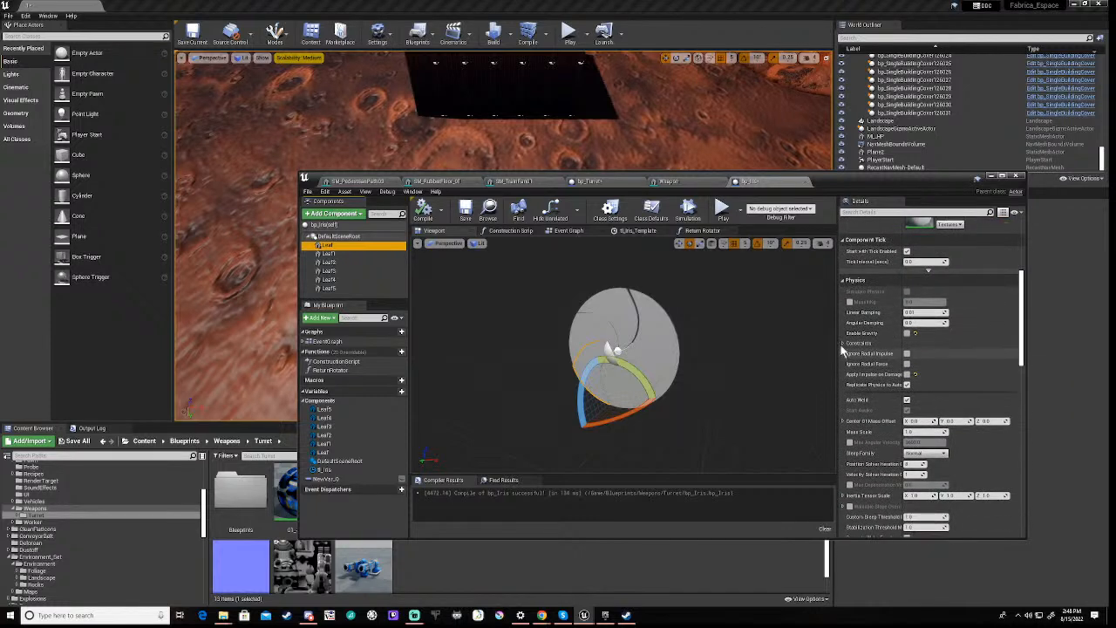
left_click(844, 343)
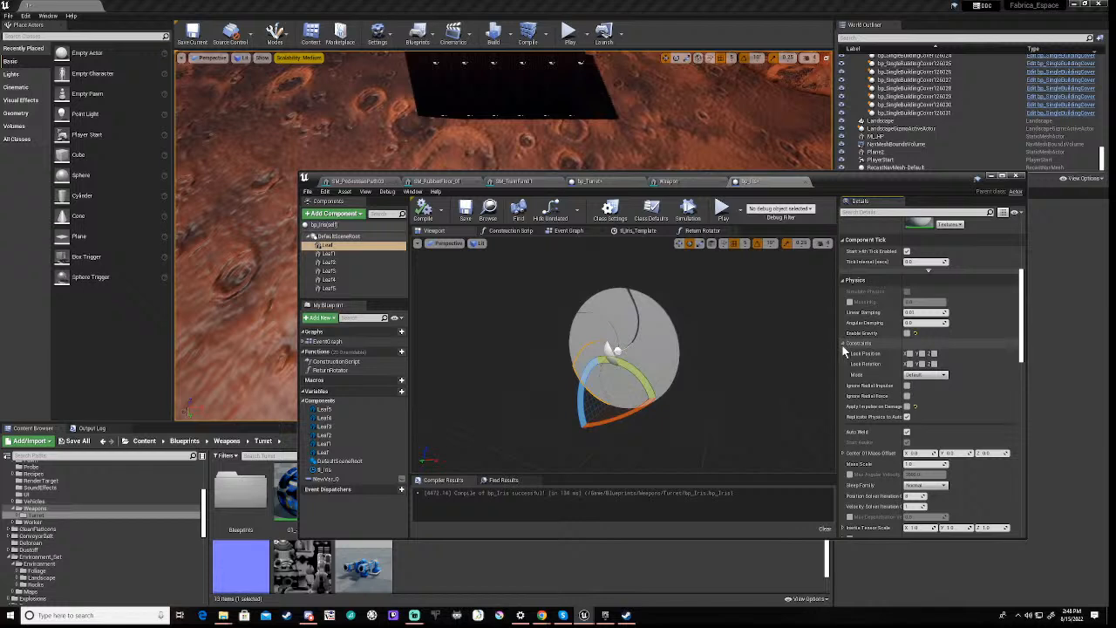
left_click(910, 354)
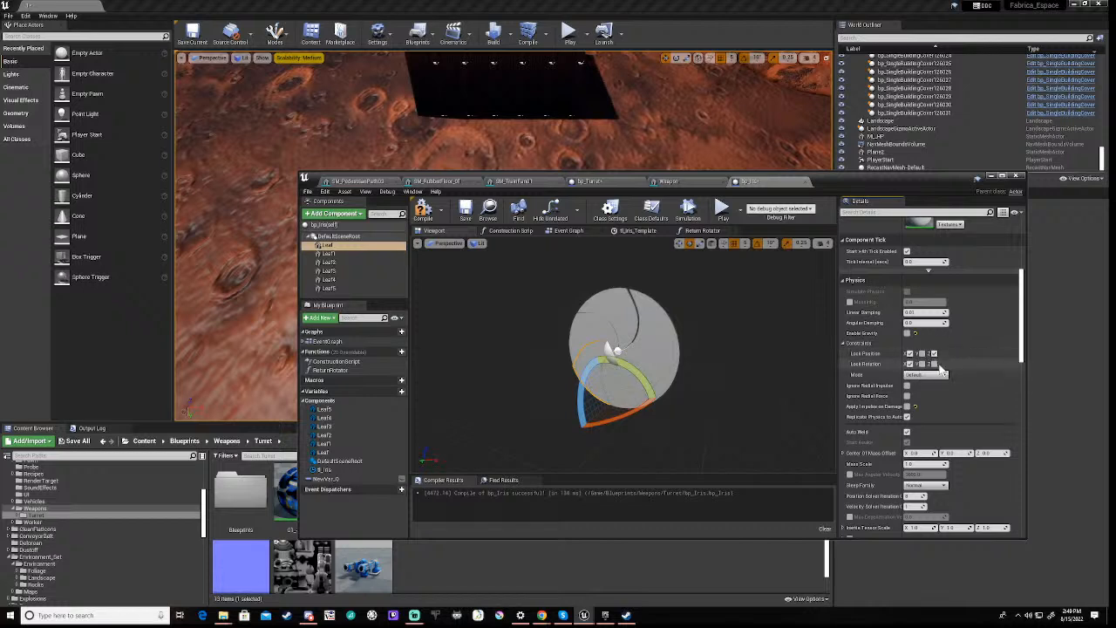
left_click(923, 355)
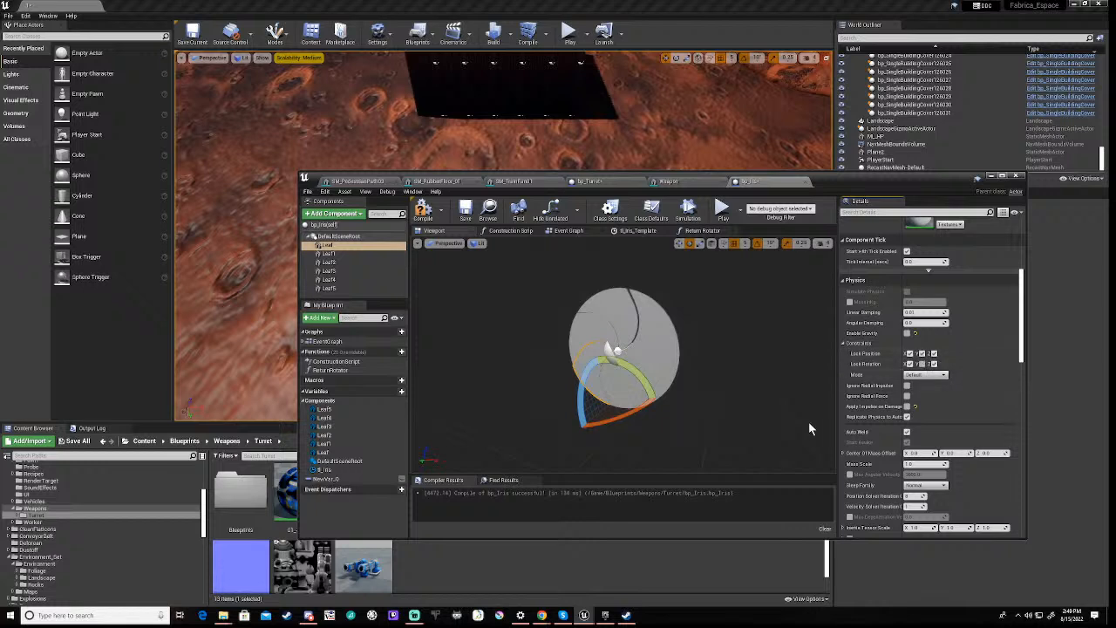
left_click(925, 375)
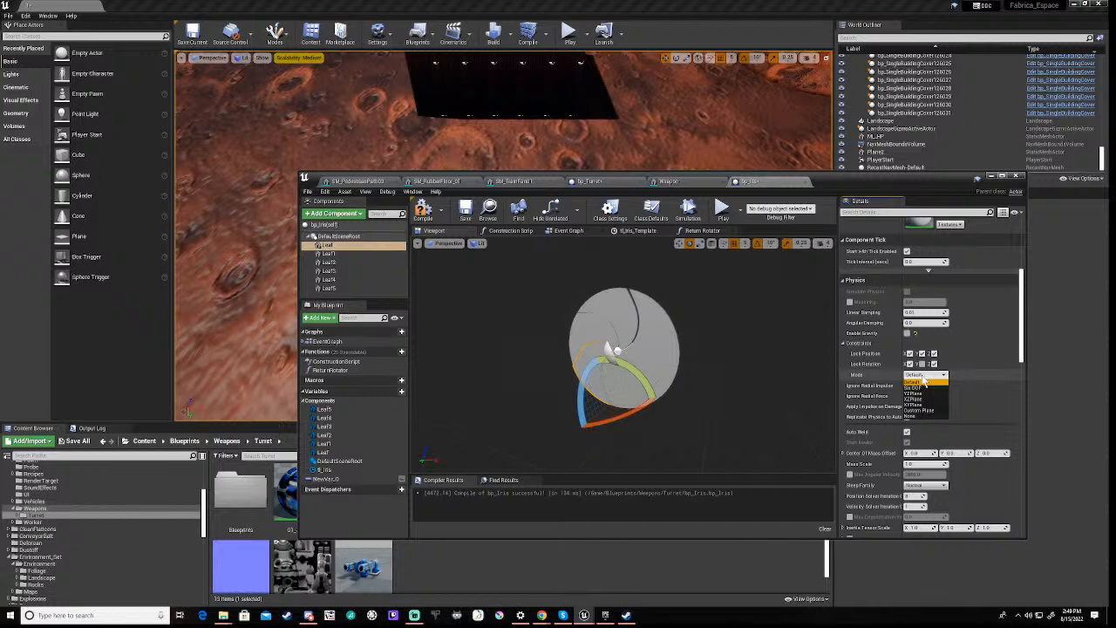
left_click(915, 381)
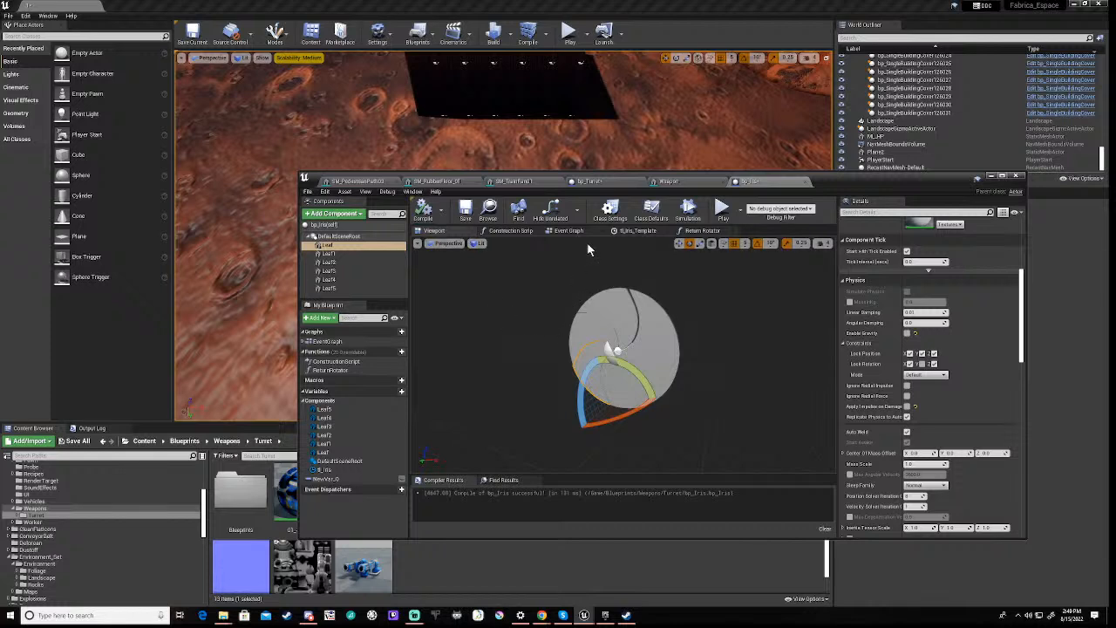
Simulate bp_Iris to check the constrained leaf's rotation, stop it, and examine the Leaf component's physics and collision settings
left_click(688, 209)
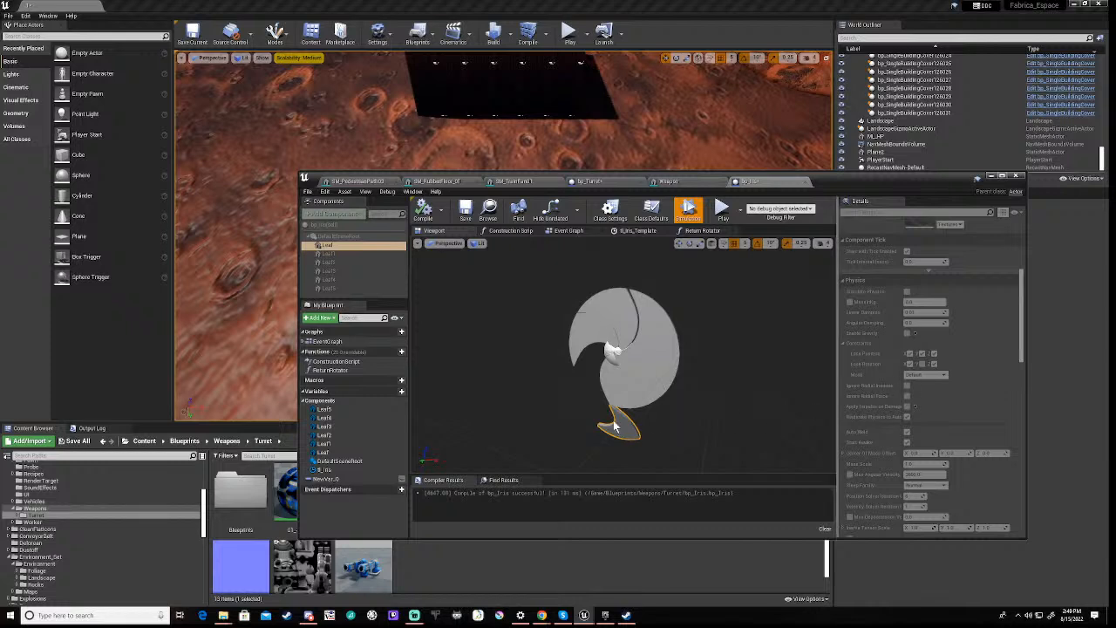
left_click(689, 209)
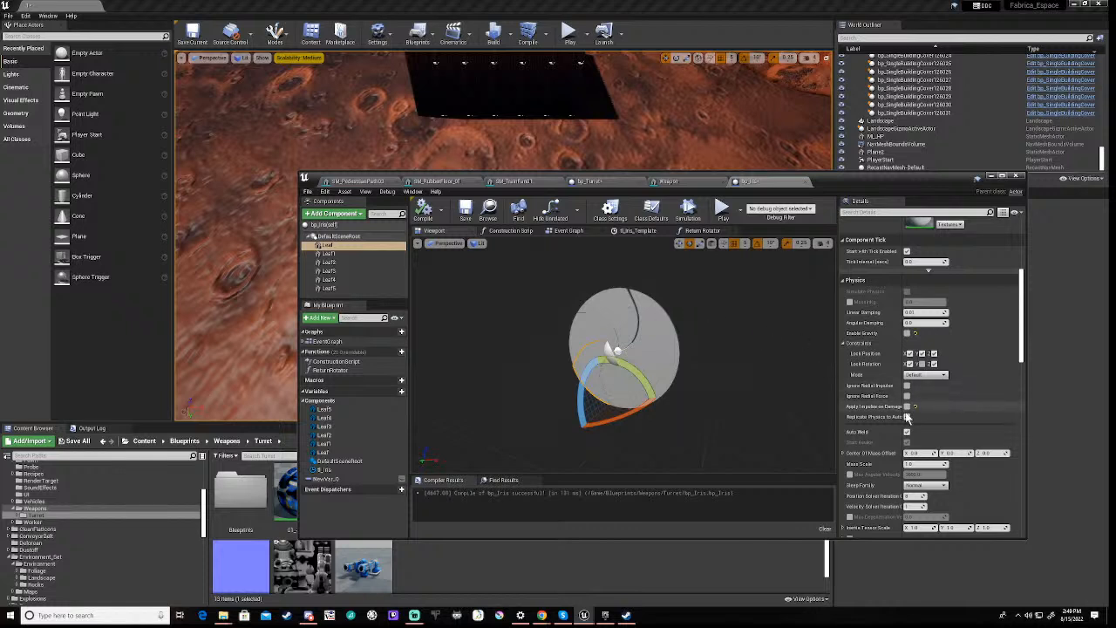
scroll(906, 418, "down", 1)
scroll(907, 419, "down", 4)
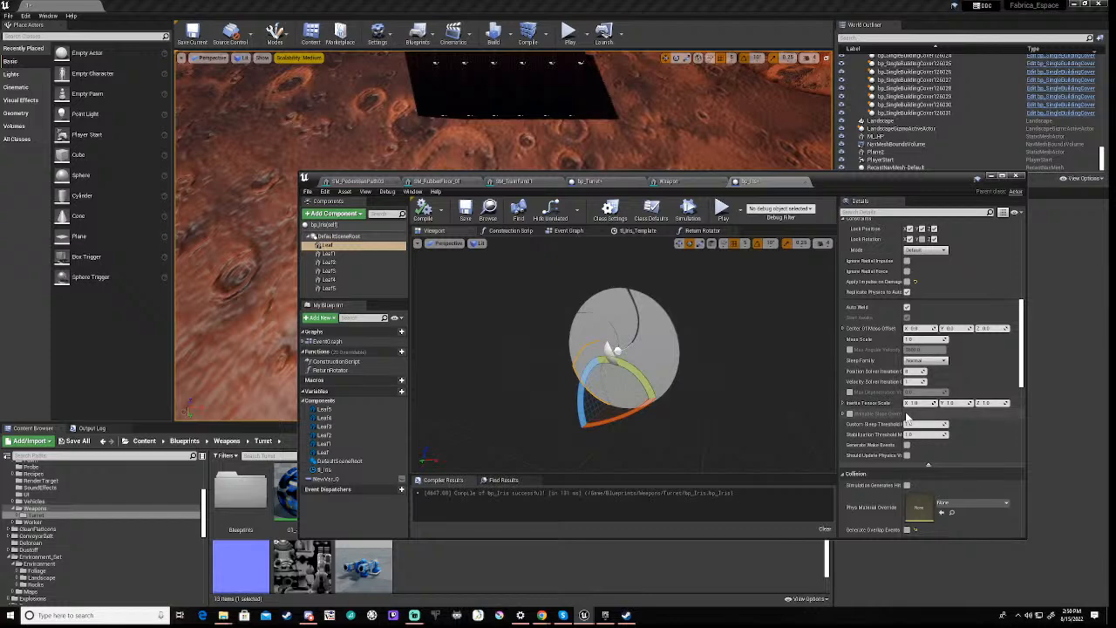
scroll(906, 417, "down", 4)
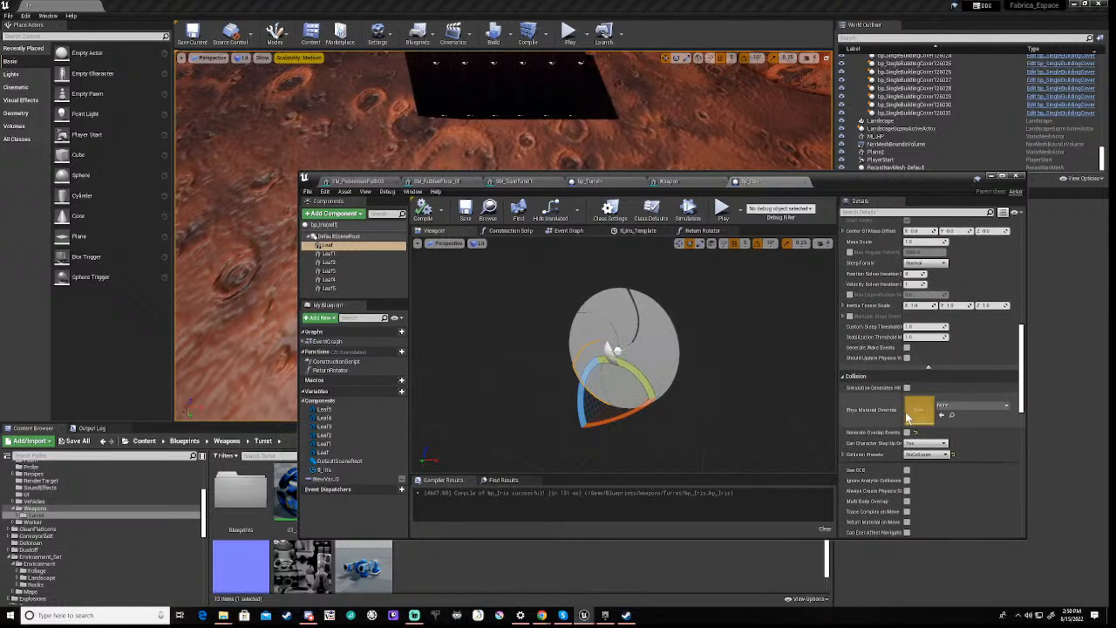
scroll(907, 416, "down", 3)
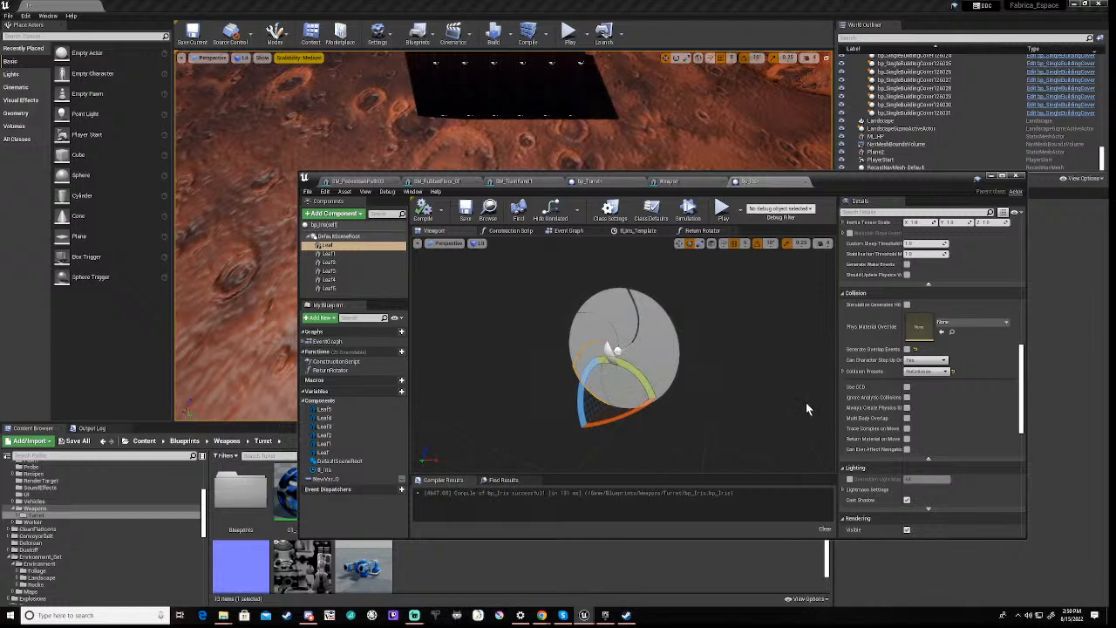
scroll(806, 401, "down", 5)
scroll(667, 386, "up", 6)
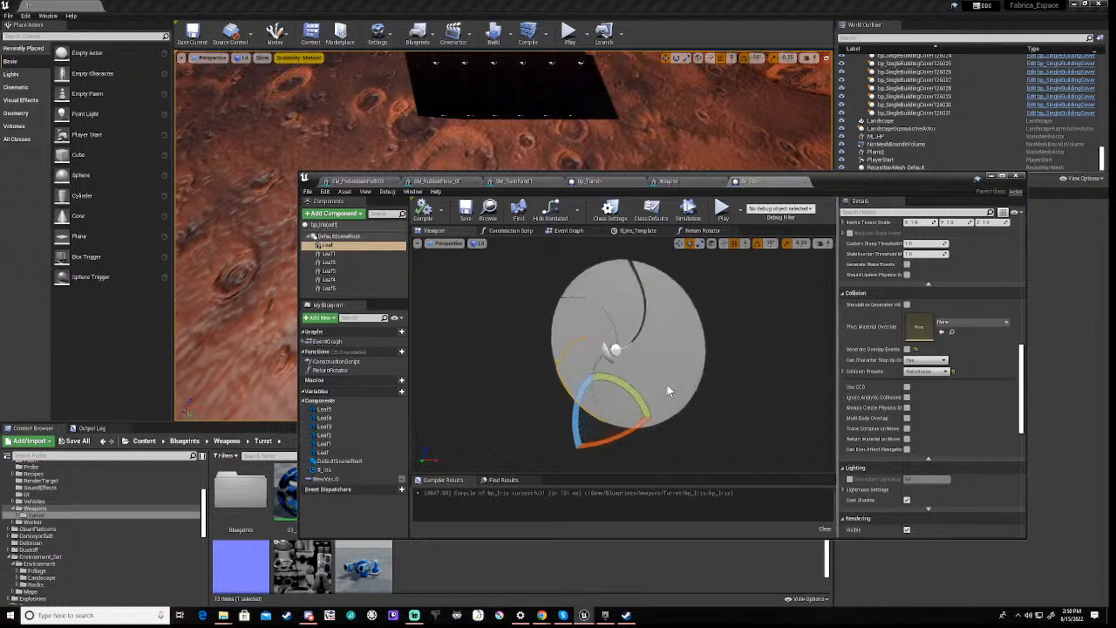